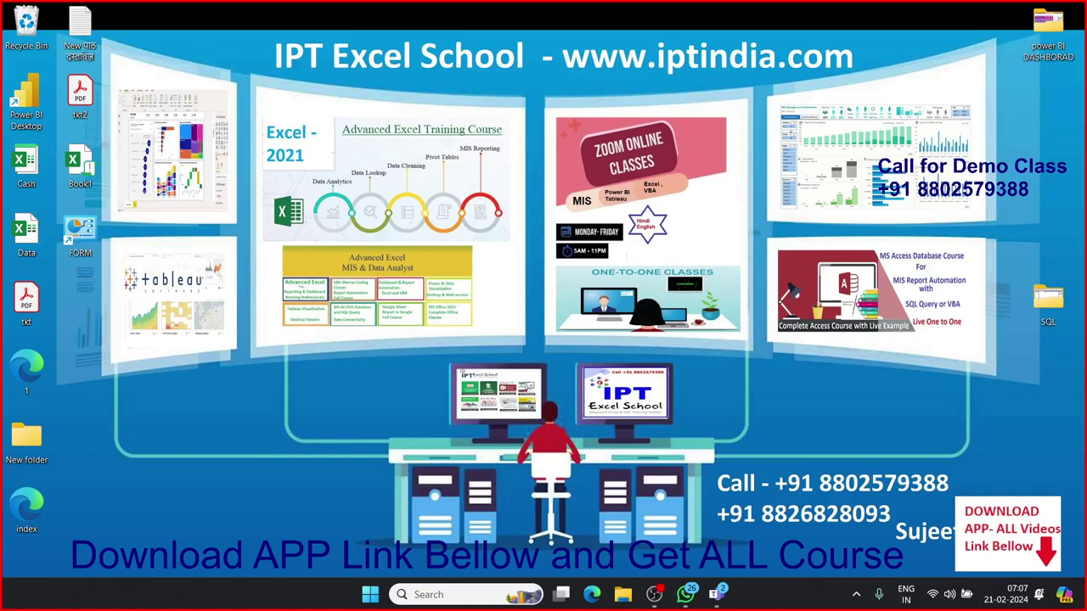
Step: Launch Power BI Desktop from Windows Start search using 'powe'
{"action": "key", "text": "super"}
{"action": "type", "text": "po"}
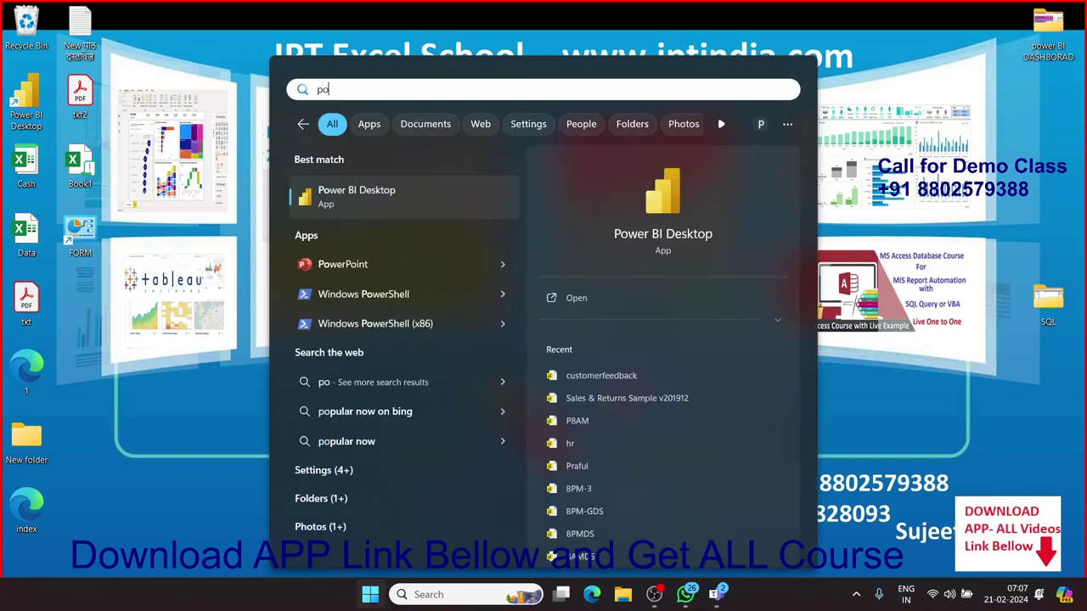
{"action": "type", "text": "we"}
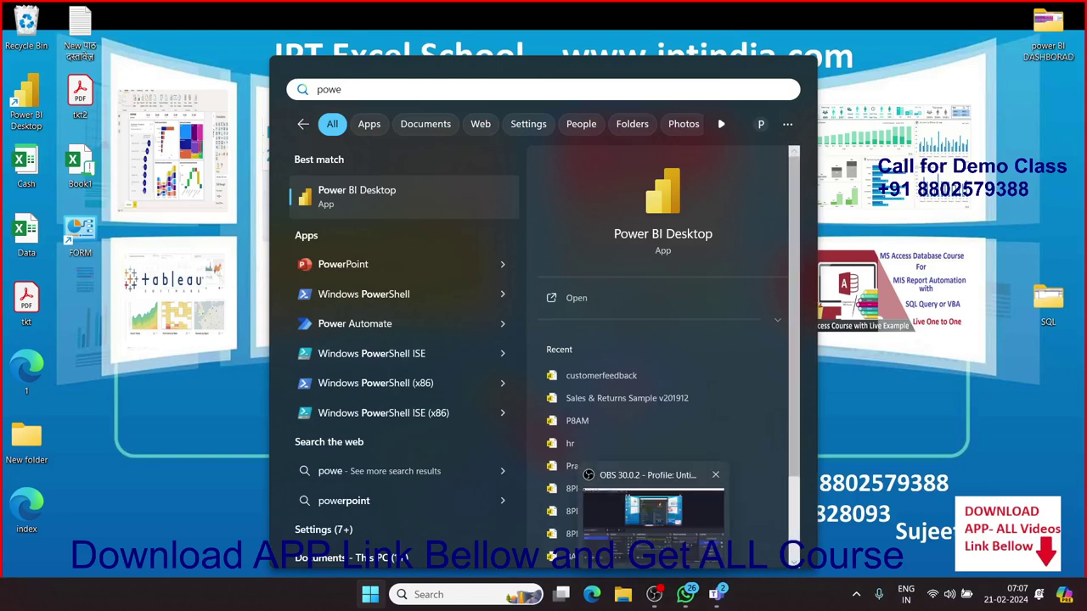
{"action": "key", "text": "Escape"}
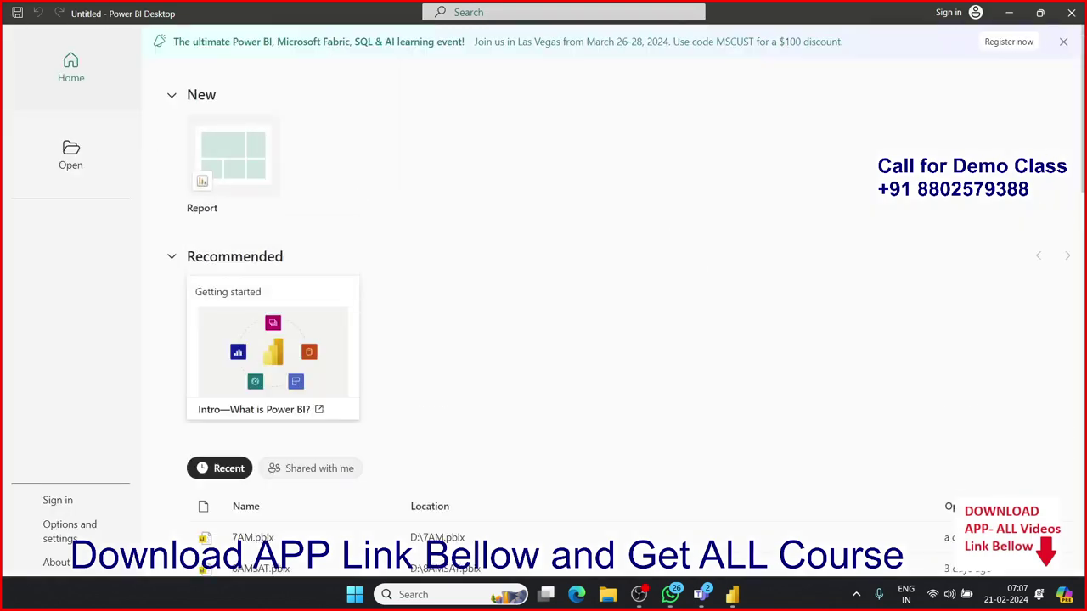
Step: Start a new blank report from the Power BI start page
{"action": "left_click", "coordinate": [232, 157]}
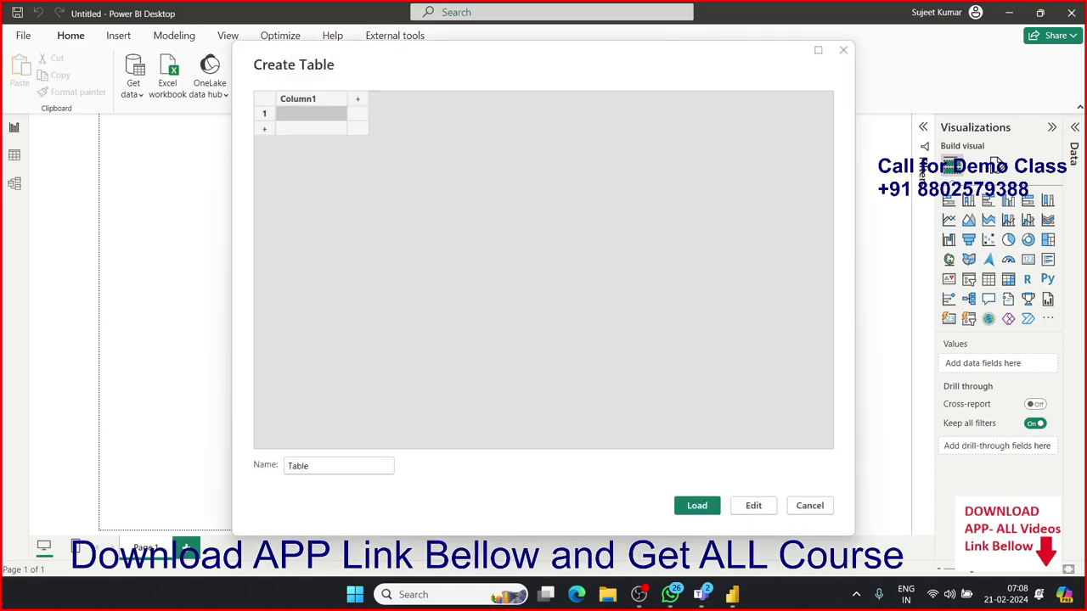
Step: Rename the table's column headers to Name, City and Amt
{"action": "double_click", "coordinate": [298, 98]}
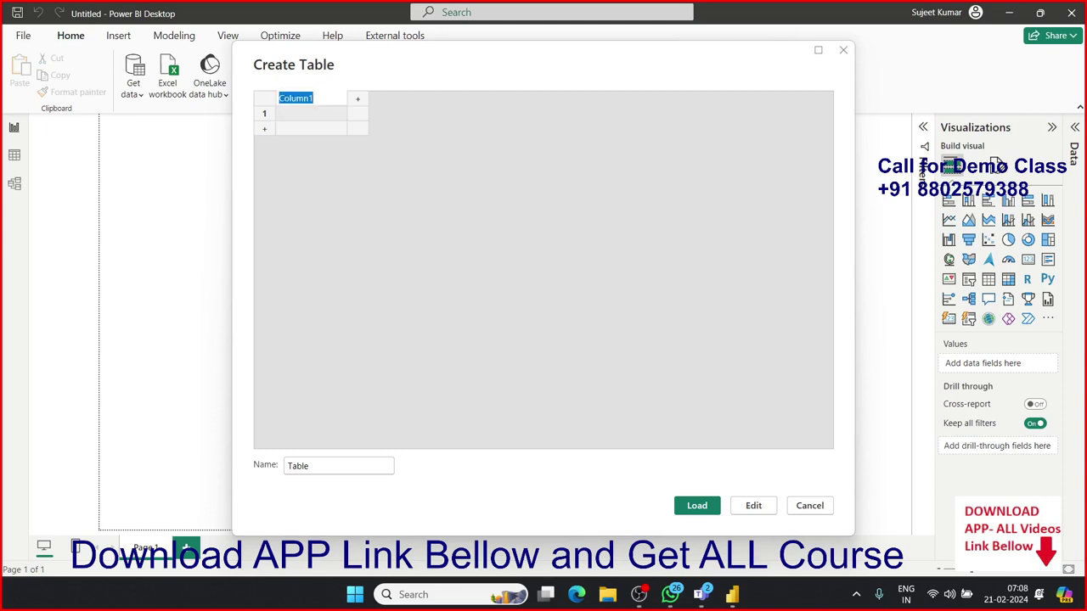
{"action": "type", "text": "N"}
{"action": "type", "text": "ame"}
{"action": "key", "text": "Tab"}
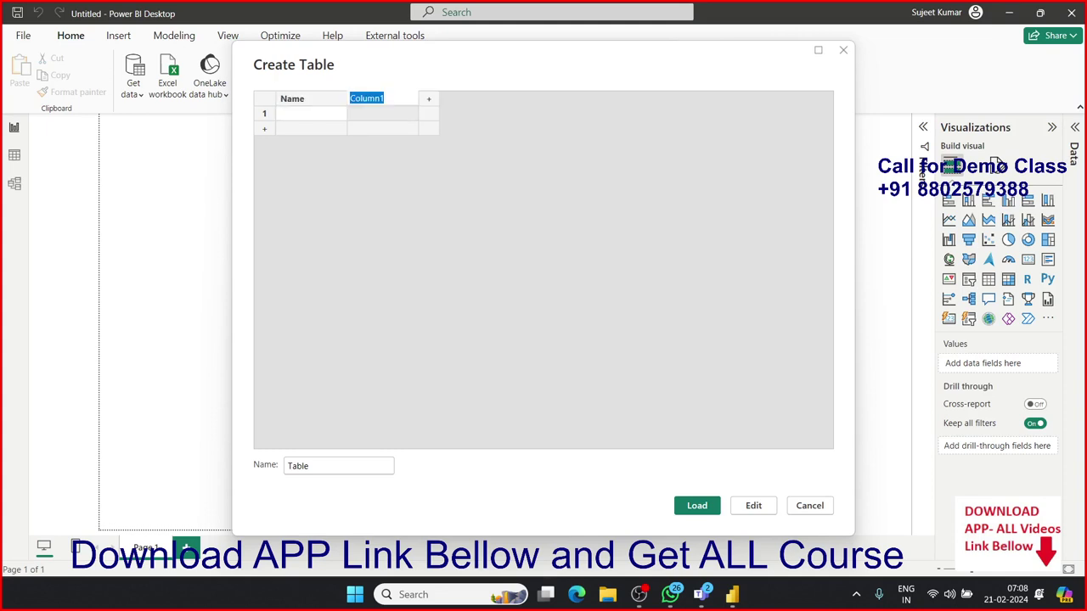
{"action": "type", "text": "Cit"}
{"action": "type", "text": "y"}
{"action": "key", "text": "Tab"}
{"action": "type", "text": "Am"}
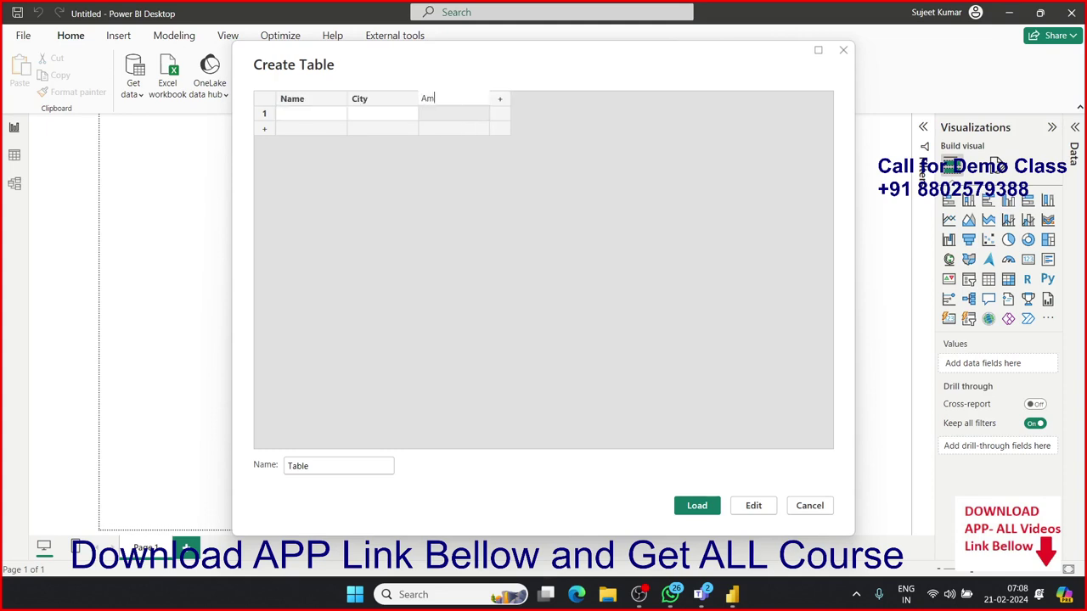
{"action": "type", "text": "t"}
{"action": "key", "text": "Return"}
Step: Enter two rows, each with a person's name: Pune with 500 and Delhi with 652
{"action": "key", "text": "Left"}
{"action": "key", "text": "Left"}
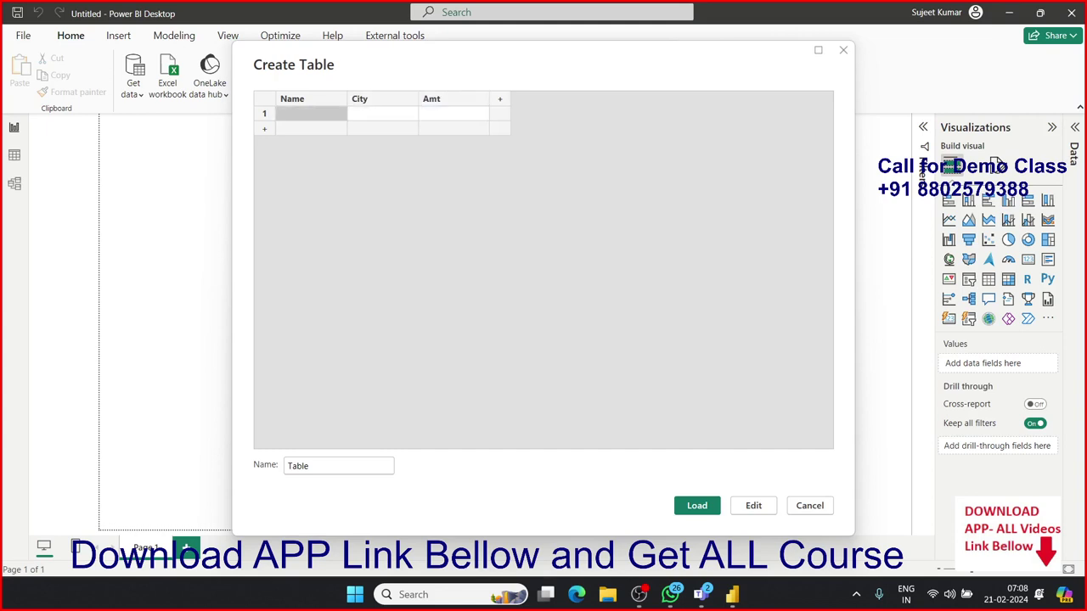
{"action": "type", "text": "Puja"}
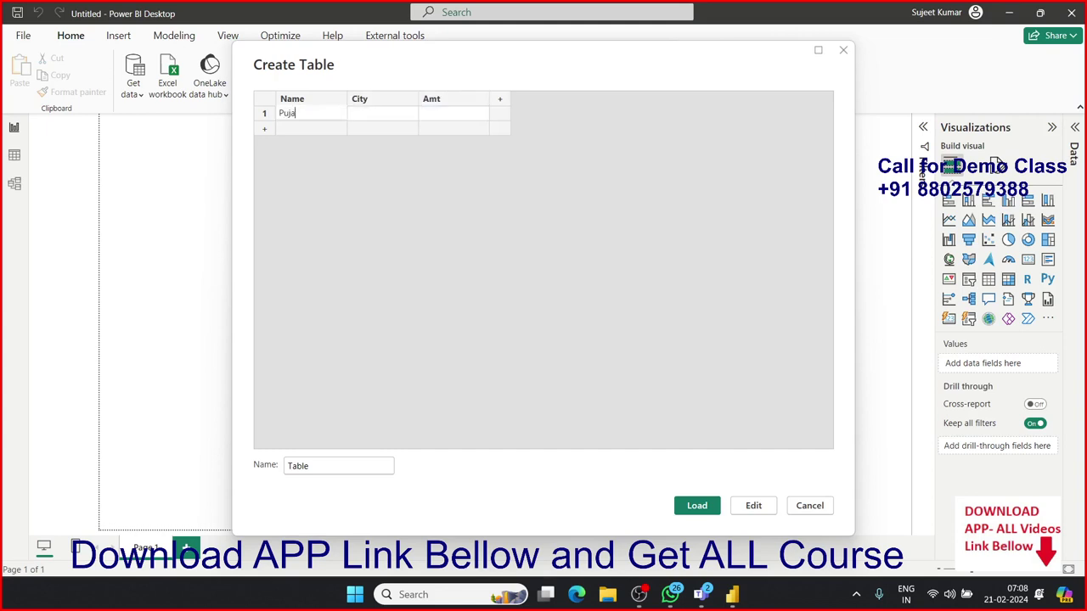
{"action": "key", "text": "Tab"}
{"action": "type", "text": "Pun"}
{"action": "type", "text": "e"}
{"action": "key", "text": "Tab"}
{"action": "type", "text": "500"}
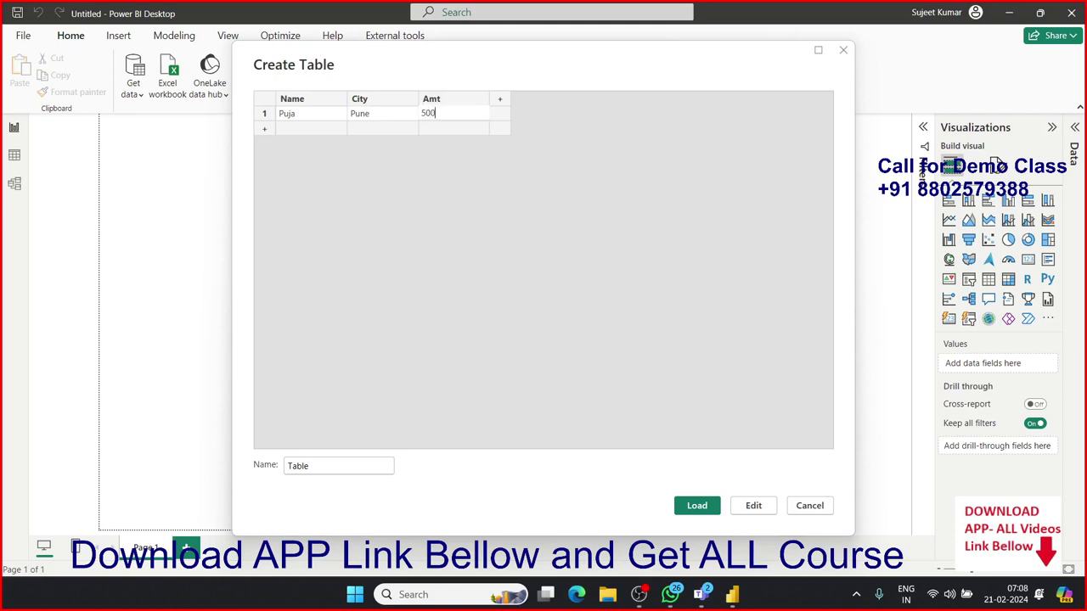
{"action": "key", "text": "Return"}
{"action": "key", "text": "Left"}
{"action": "key", "text": "Left"}
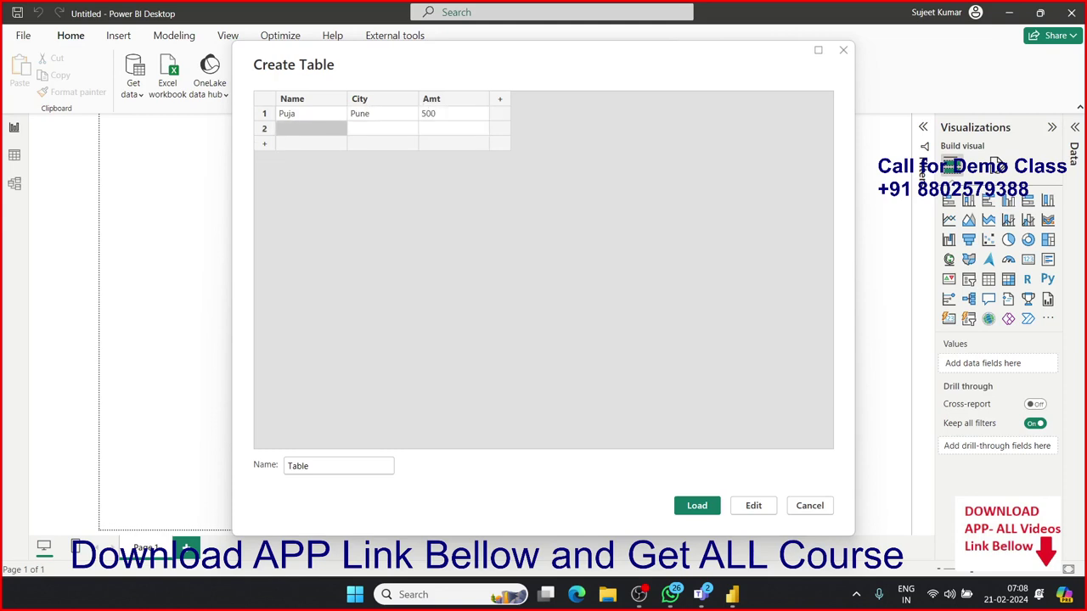
{"action": "type", "text": "Om"}
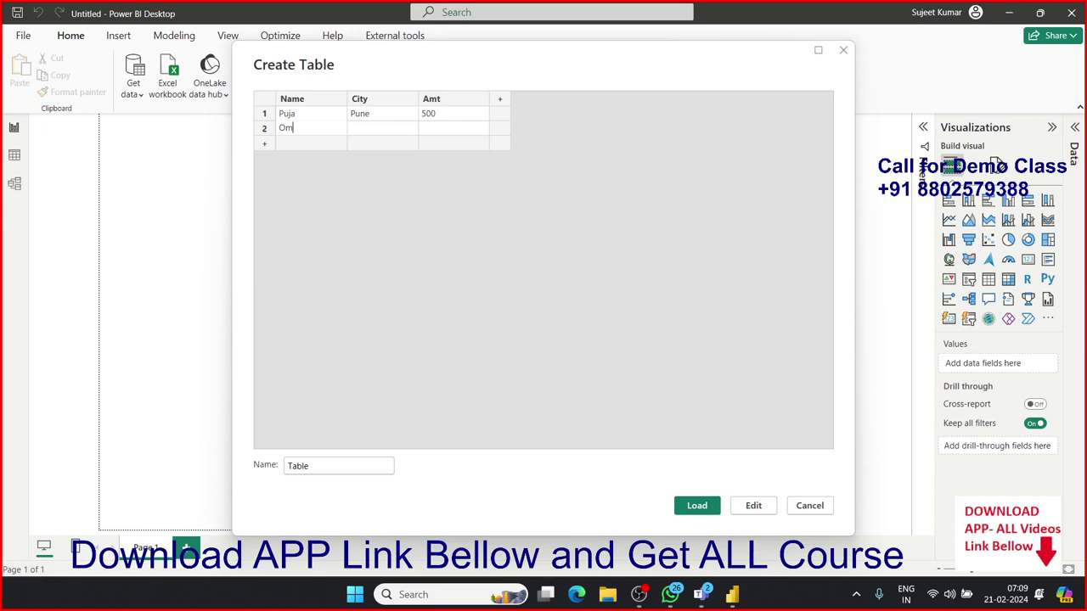
{"action": "key", "text": "Tab"}
{"action": "type", "text": "Delhi"}
{"action": "key", "text": "Tab"}
{"action": "type", "text": "652"}
{"action": "key", "text": "Return"}
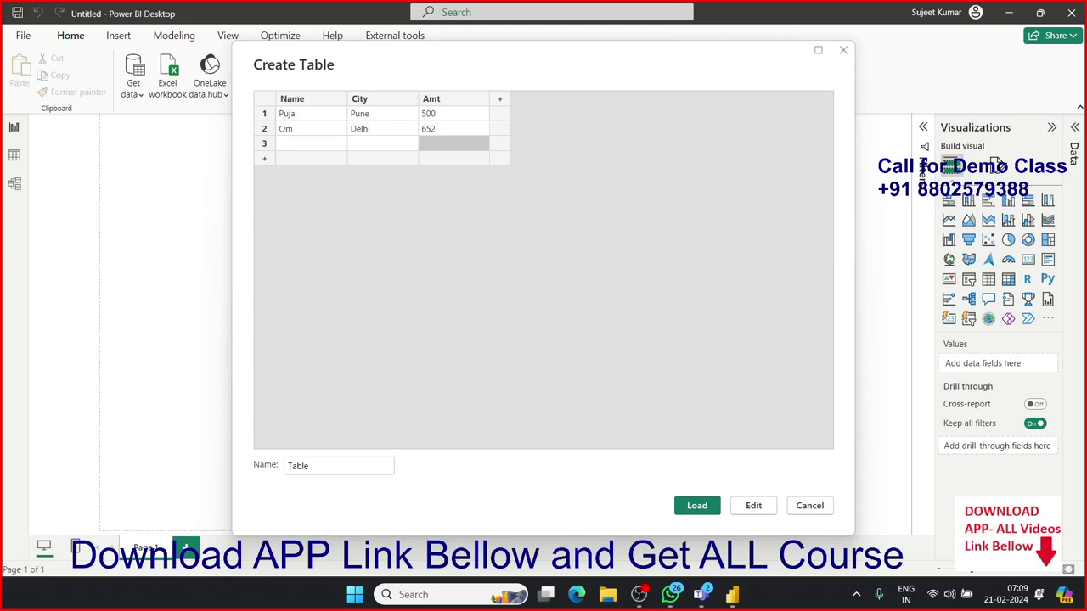
Step: Add a third row for Noida with amount 785, name the table DT and load it
{"action": "key", "text": "Left"}
{"action": "key", "text": "Left"}
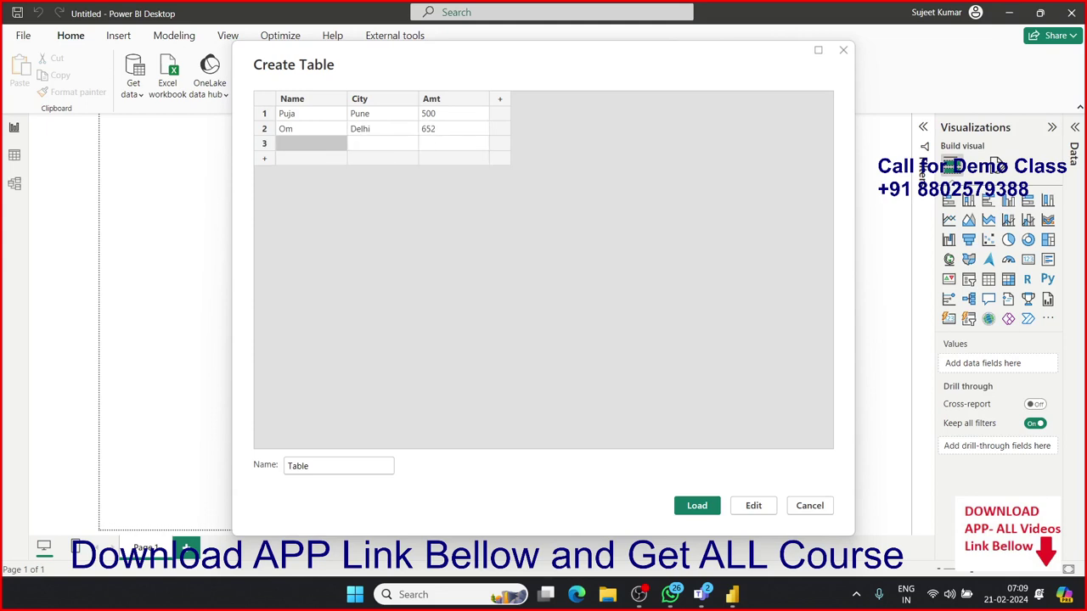
{"action": "type", "text": "Uday"}
{"action": "key", "text": "Tab"}
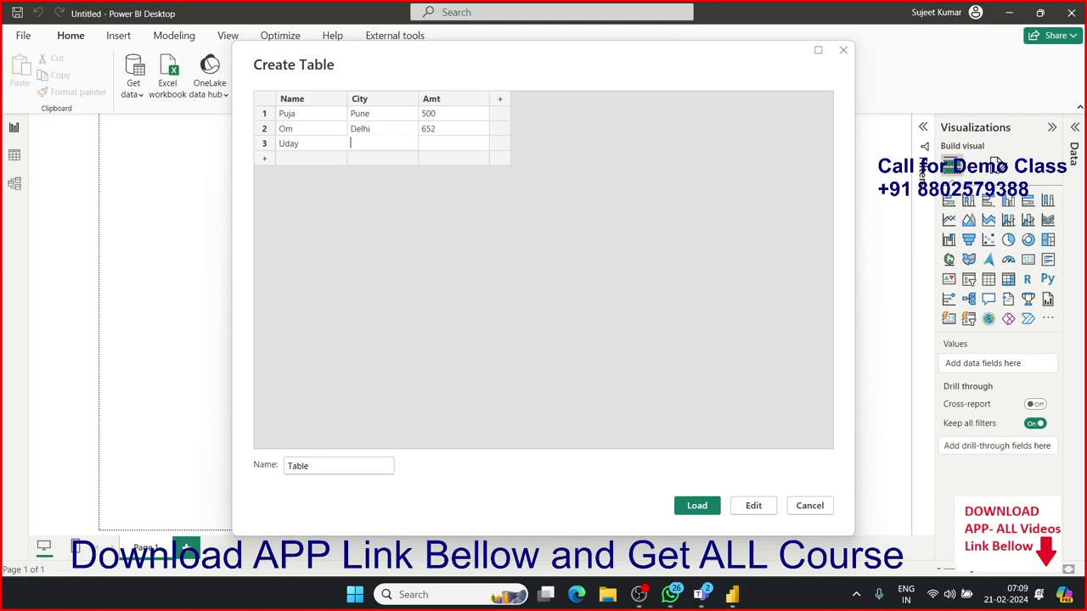
{"action": "type", "text": "No"}
{"action": "type", "text": "id"}
{"action": "type", "text": "a"}
{"action": "key", "text": "Tab"}
{"action": "type", "text": "785"}
{"action": "type", "text": "4"}
{"action": "key", "text": "BackSpace"}
{"action": "key", "text": "Return"}
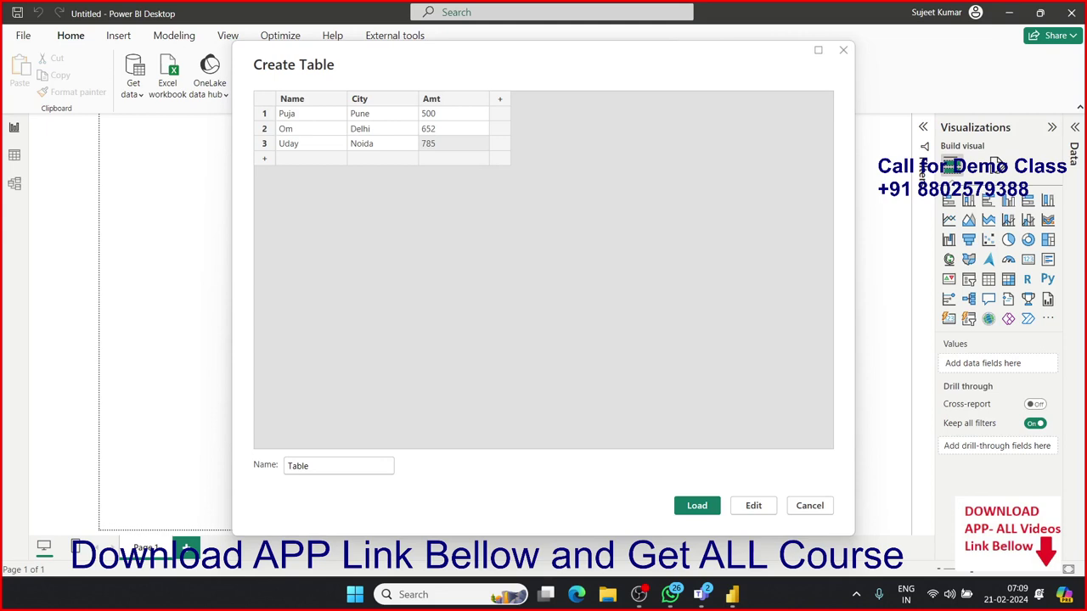
{"action": "double_click", "coordinate": [298, 465]}
{"action": "type", "text": "DT"}
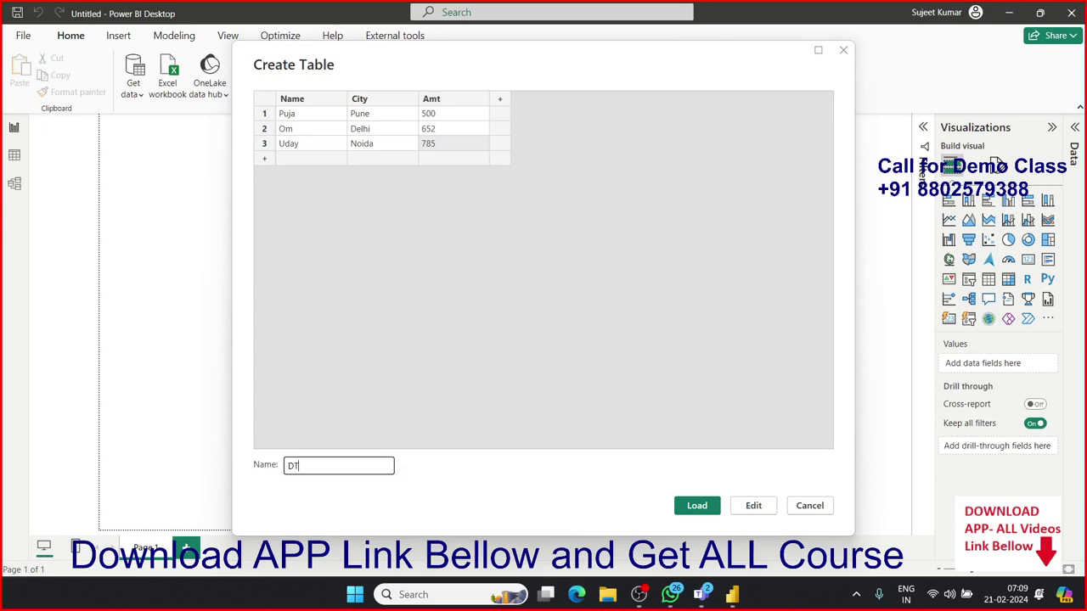
{"action": "key", "text": "Return"}
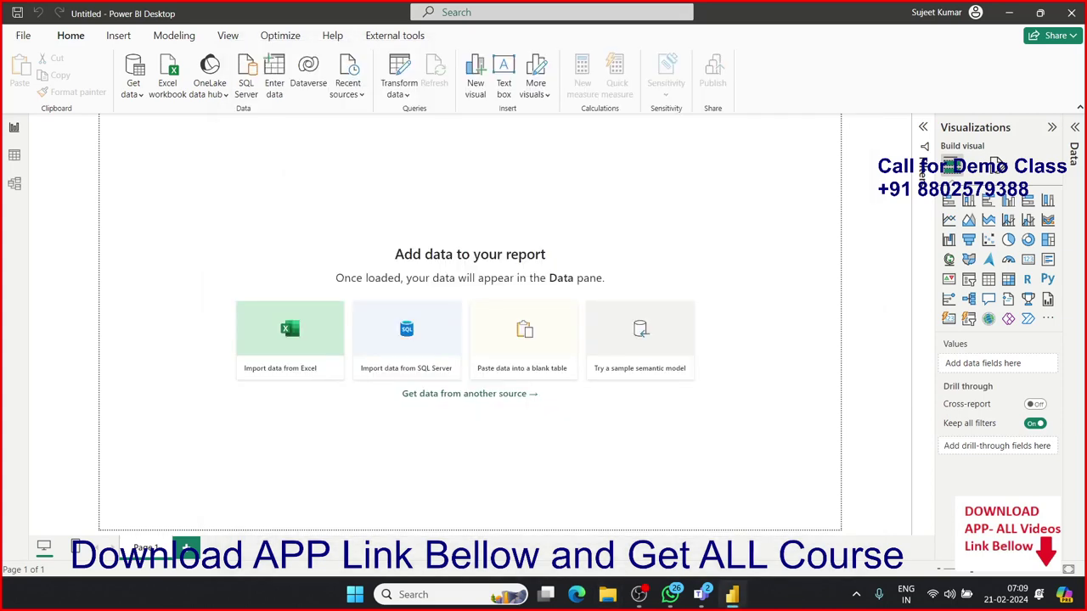
Step: Open Excel and the Dashboard_With_Pivot-1 workbook, discarding the recovered files
{"action": "key", "text": "super"}
{"action": "type", "text": "e"}
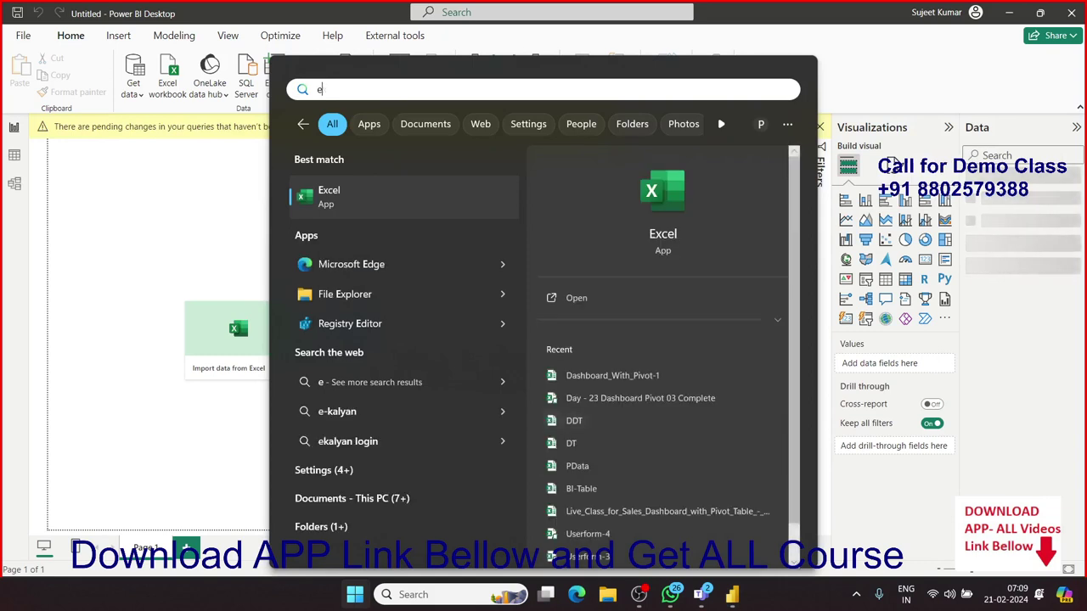
{"action": "key", "text": "Return"}
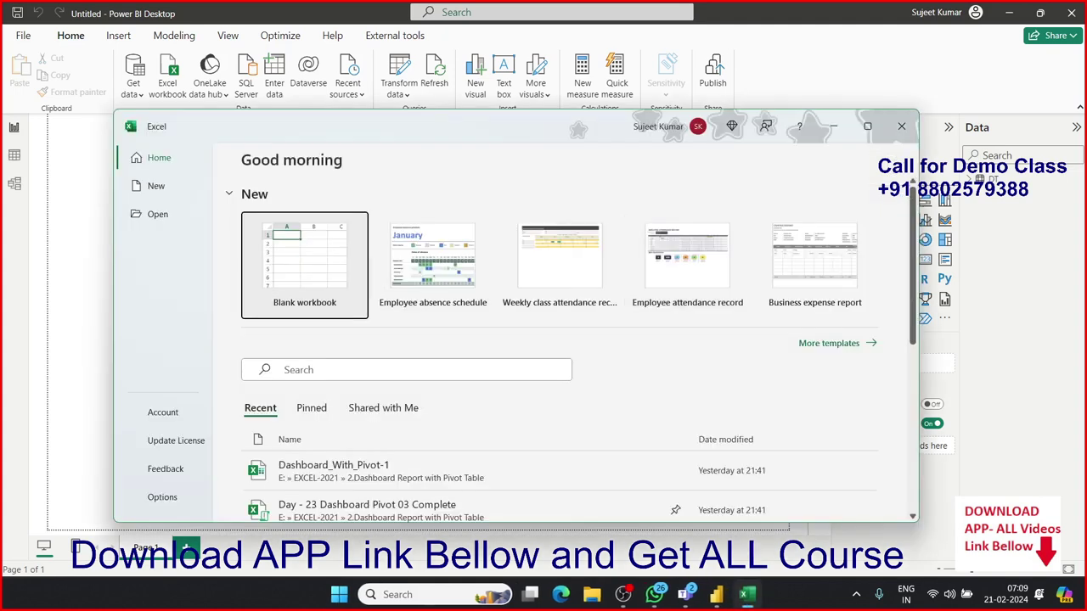
{"action": "left_click", "coordinate": [340, 470]}
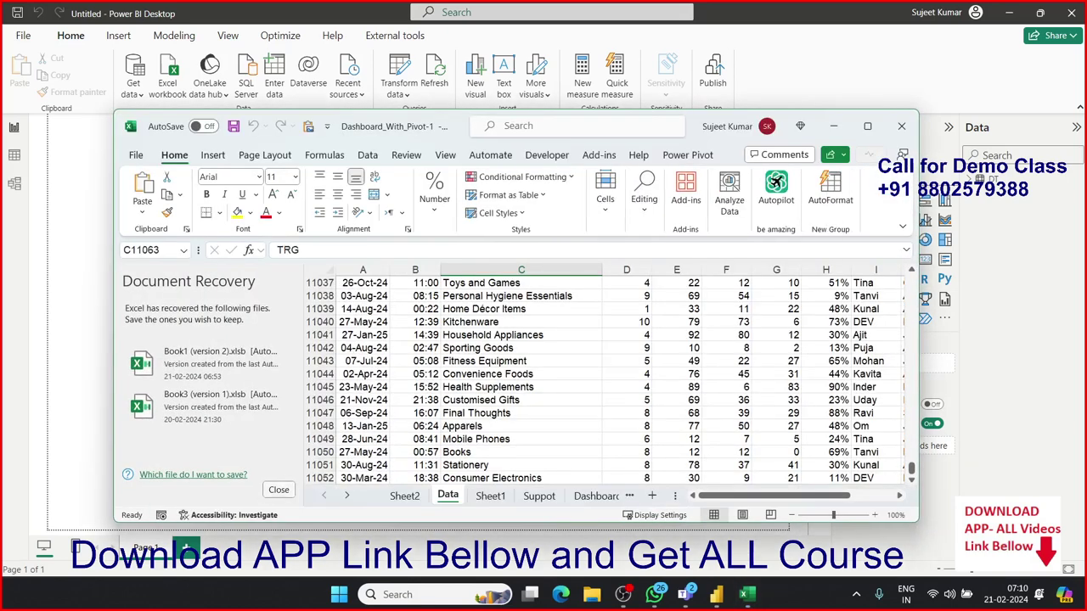
{"action": "left_click", "coordinate": [278, 489]}
{"action": "left_click", "coordinate": [451, 340]}
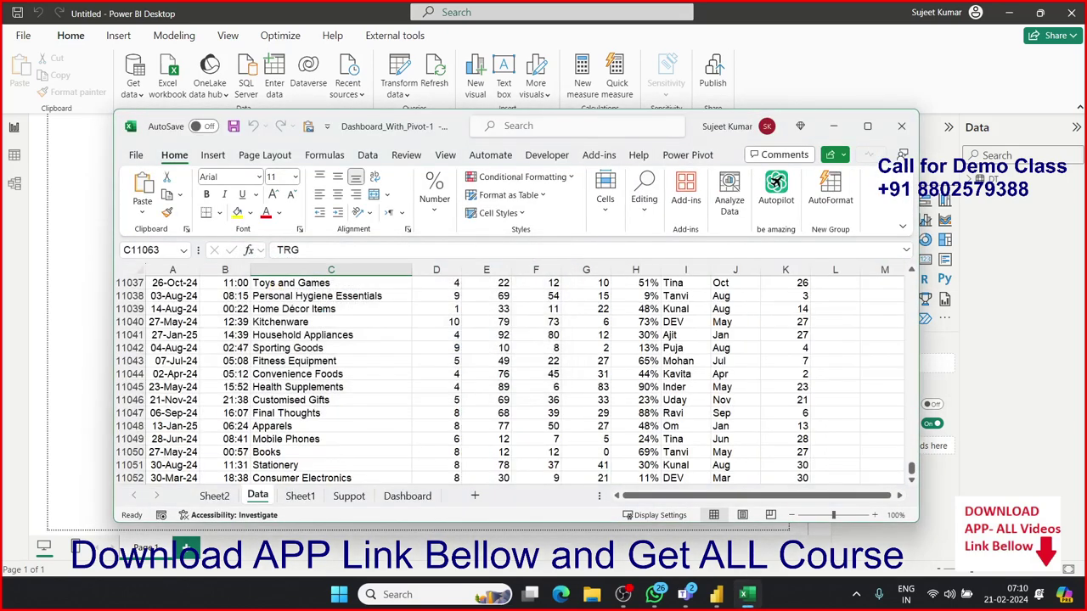
Step: Copy the entire Data sheet table from A1 down to the last data row
{"action": "left_click", "coordinate": [436, 348]}
{"action": "key", "text": "ctrl+Up"}
{"action": "key", "text": "ctrl+Left"}
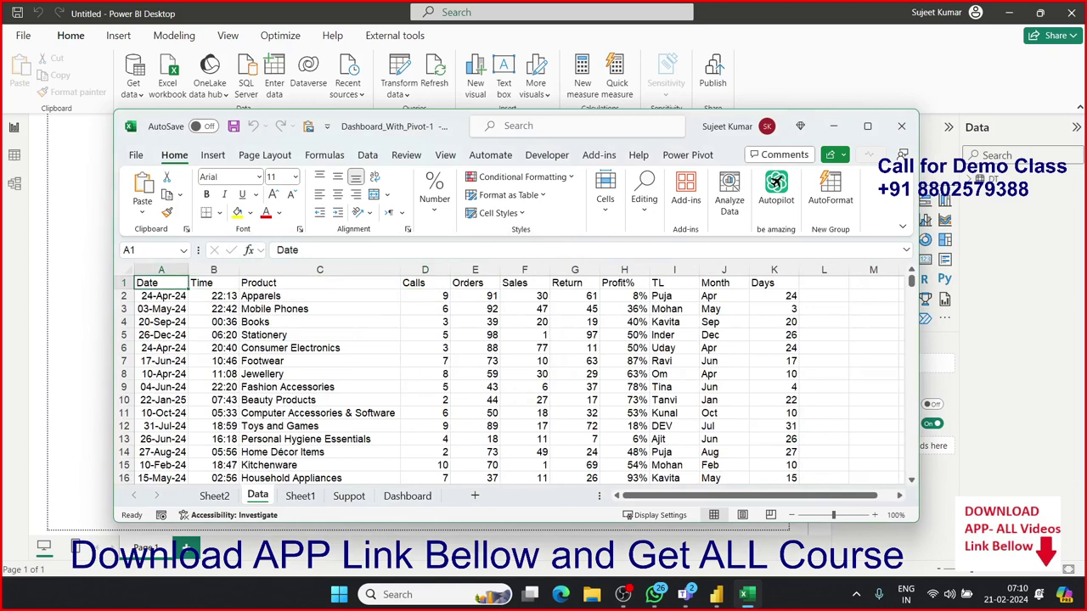
{"action": "key", "text": "ctrl+shift+Right"}
{"action": "key", "text": "ctrl+shift+Down"}
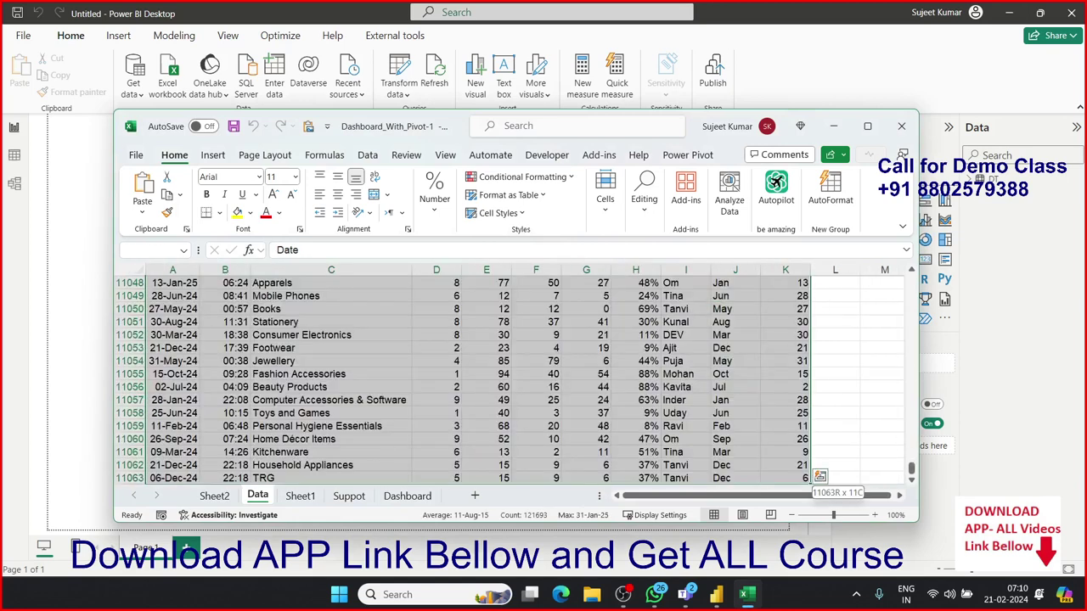
{"action": "key", "text": "shift+Down"}
{"action": "key", "text": "shift+Up"}
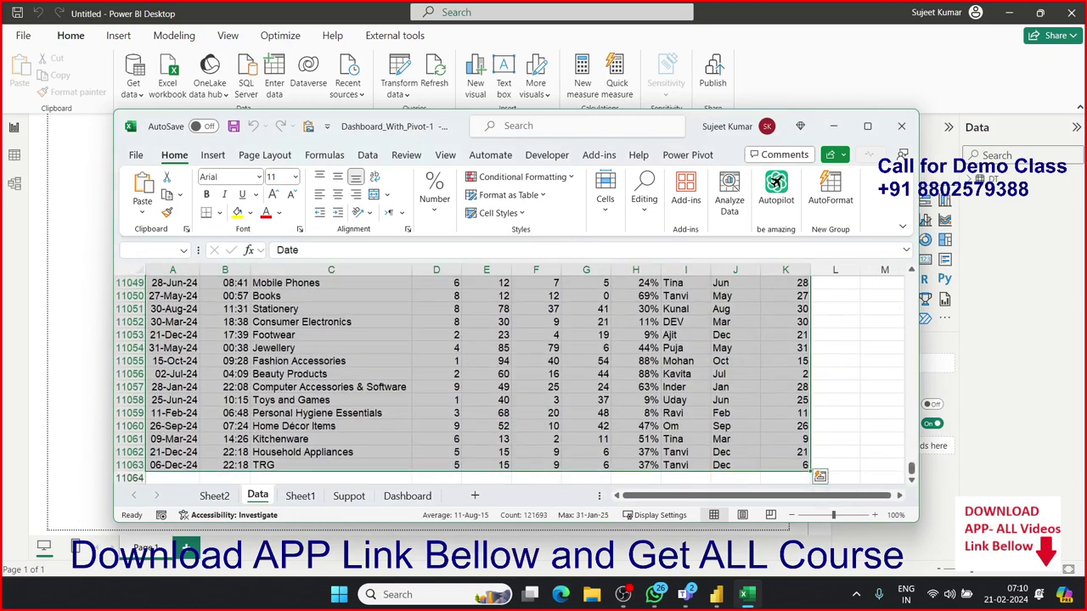
{"action": "key", "text": "ctrl+c"}
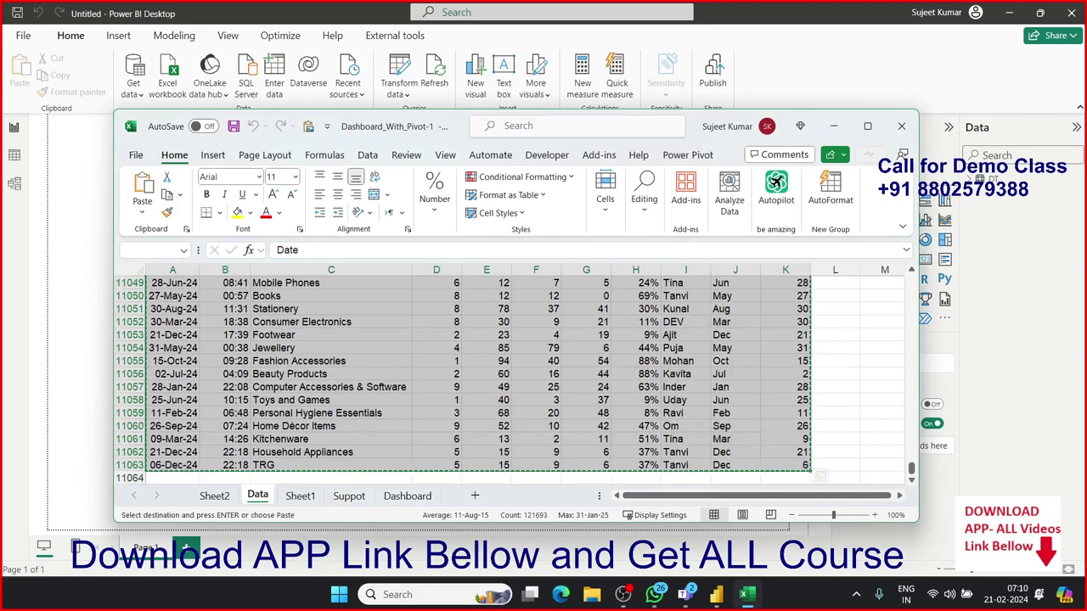
{"action": "key", "text": "alt+Tab"}
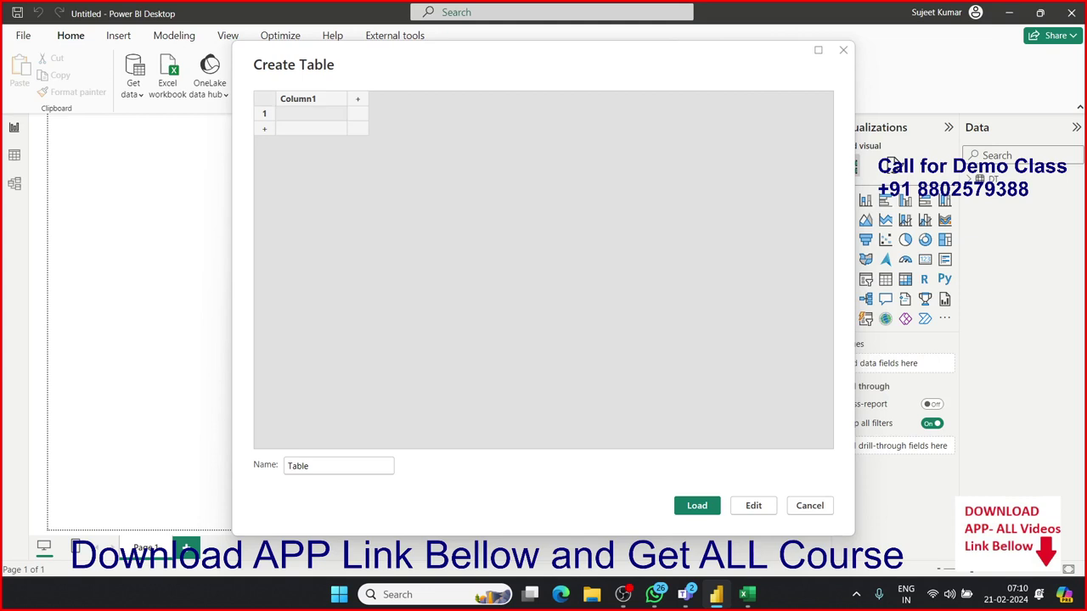
Step: Paste the Excel data, dismiss the over-3,000-cells error and cancel the manual table
{"action": "key", "text": "ctrl+v"}
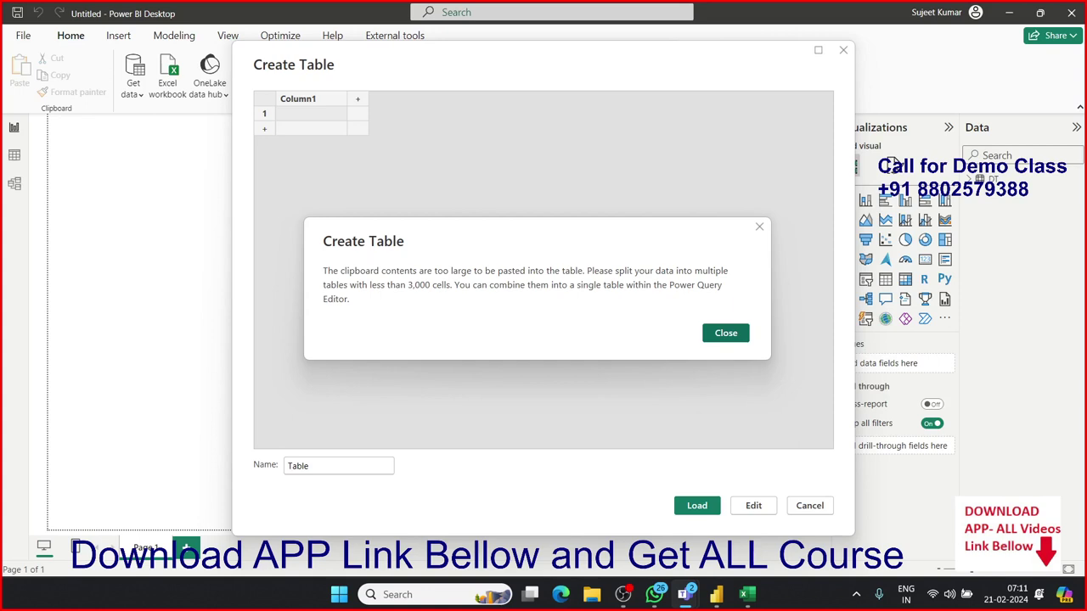
{"action": "key", "text": "Return"}
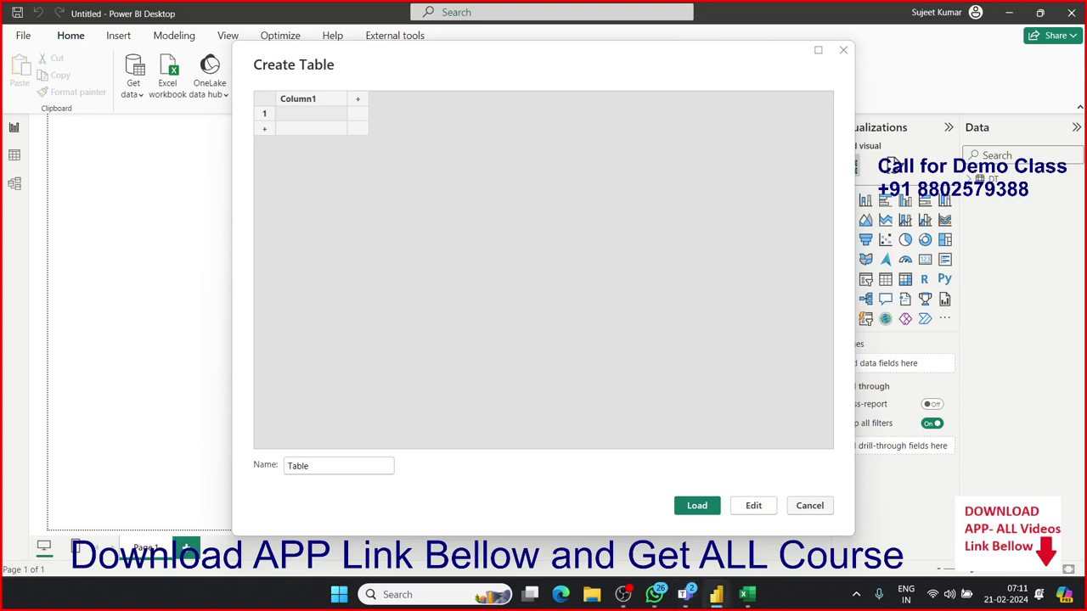
{"action": "key", "text": "Escape"}
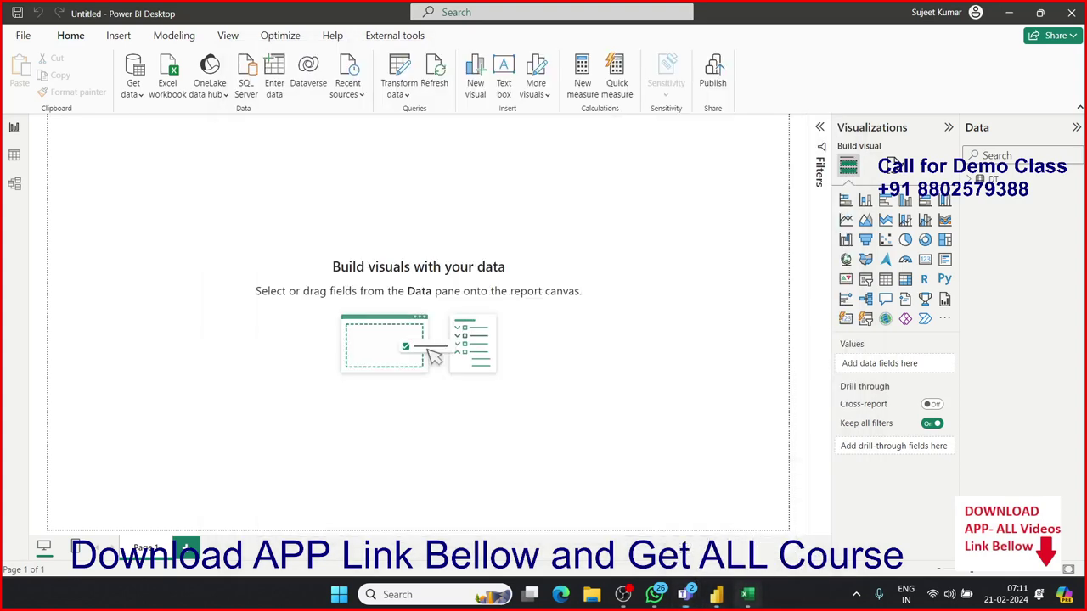
{"action": "left_click", "coordinate": [746, 594]}
Step: Copy range A1:K17 of the Data sheet, headers plus 16 rows, for Power BI
{"action": "left_click", "coordinate": [685, 439]}
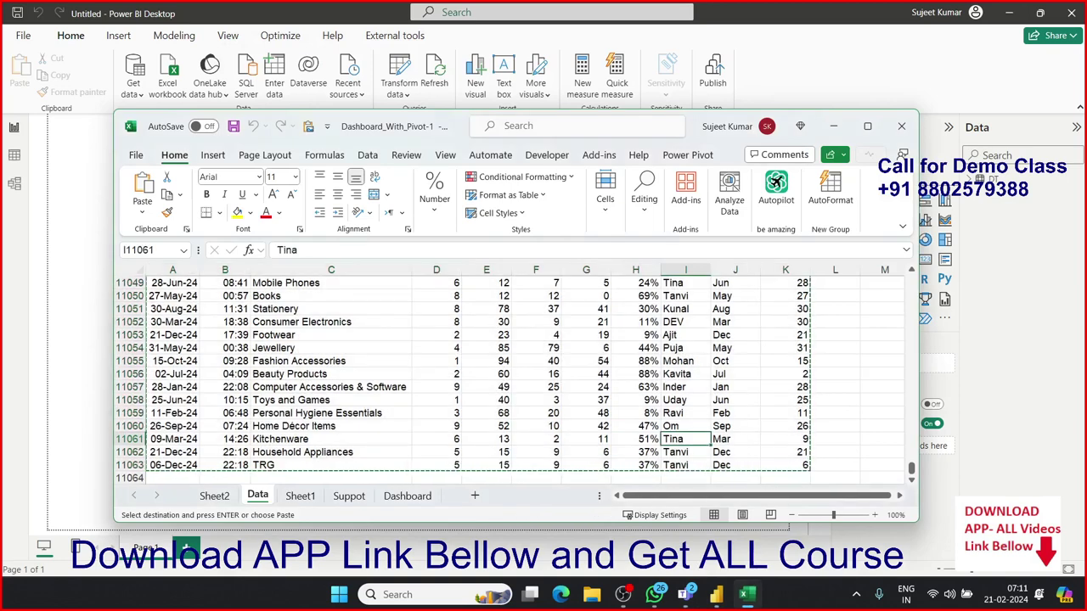
{"action": "left_click", "coordinate": [685, 412]}
{"action": "key", "text": "Escape"}
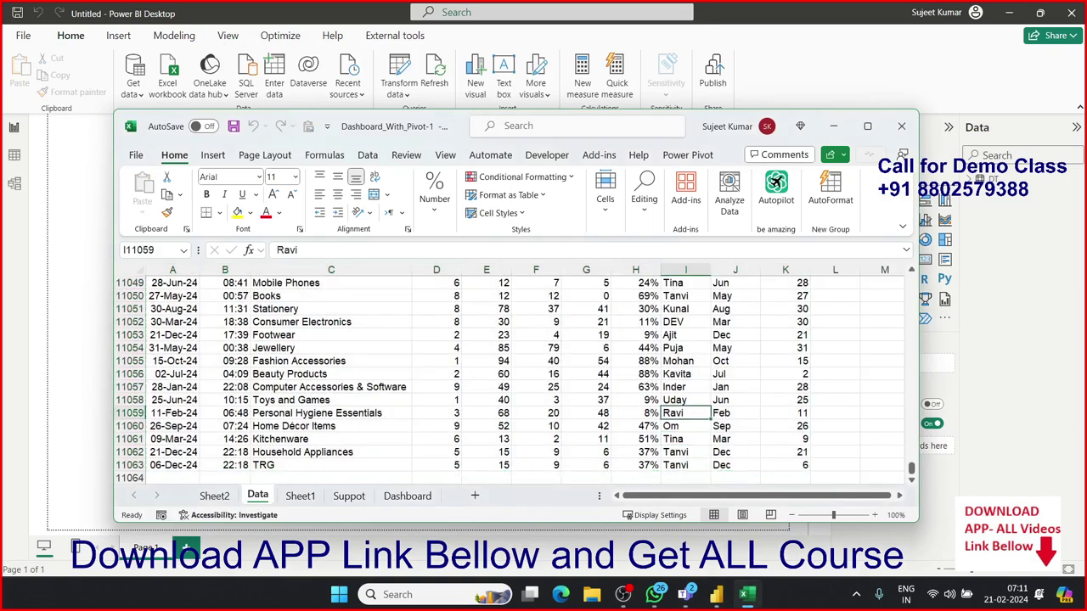
{"action": "key", "text": "ctrl+Home"}
{"action": "left_click_drag", "start_coordinate": [161, 282], "coordinate": [803, 289]}
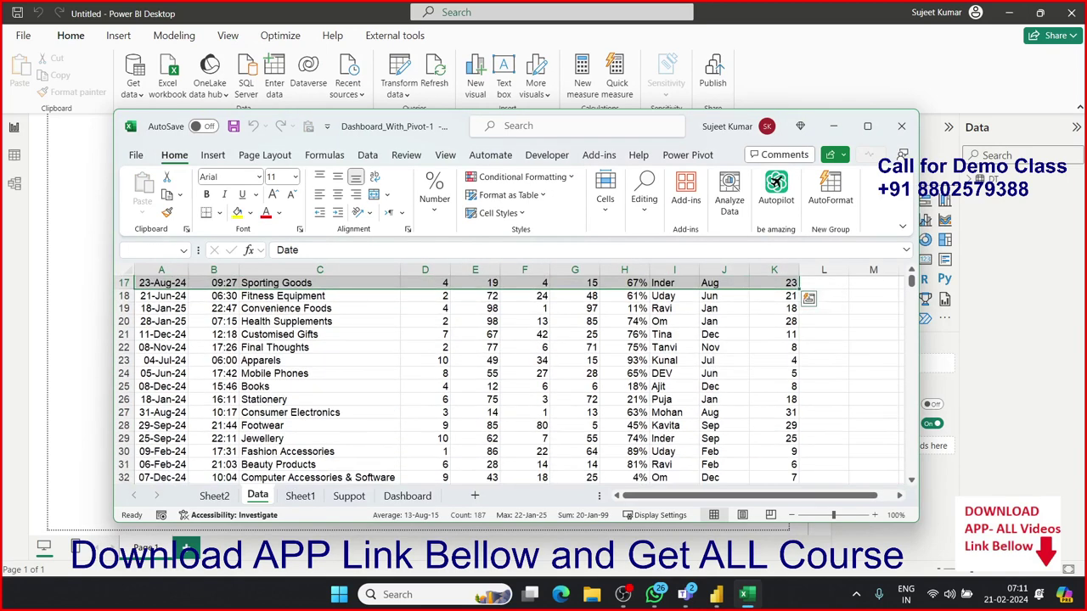
{"action": "key", "text": "ctrl+c"}
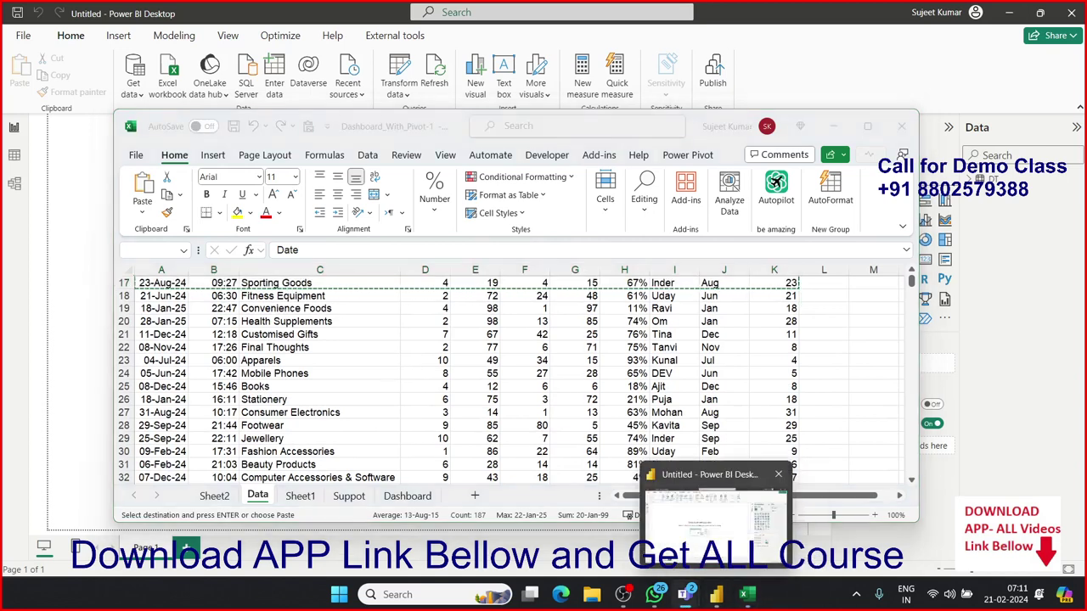
{"action": "left_click", "coordinate": [716, 595]}
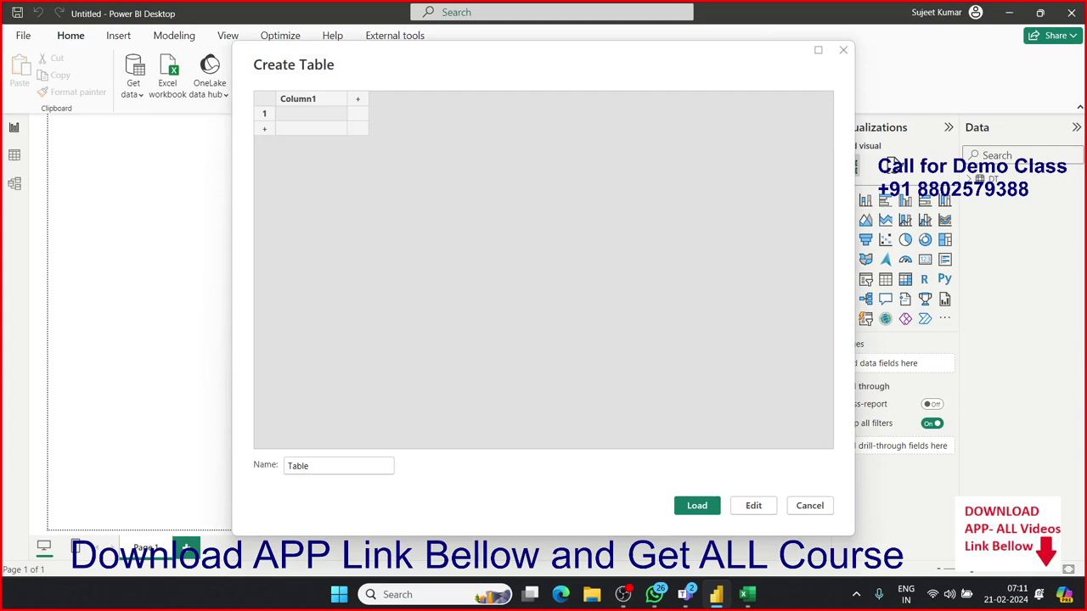
Step: Paste the 16 copied sales rows, name the table DT and load it
{"action": "key", "text": "ctrl+v"}
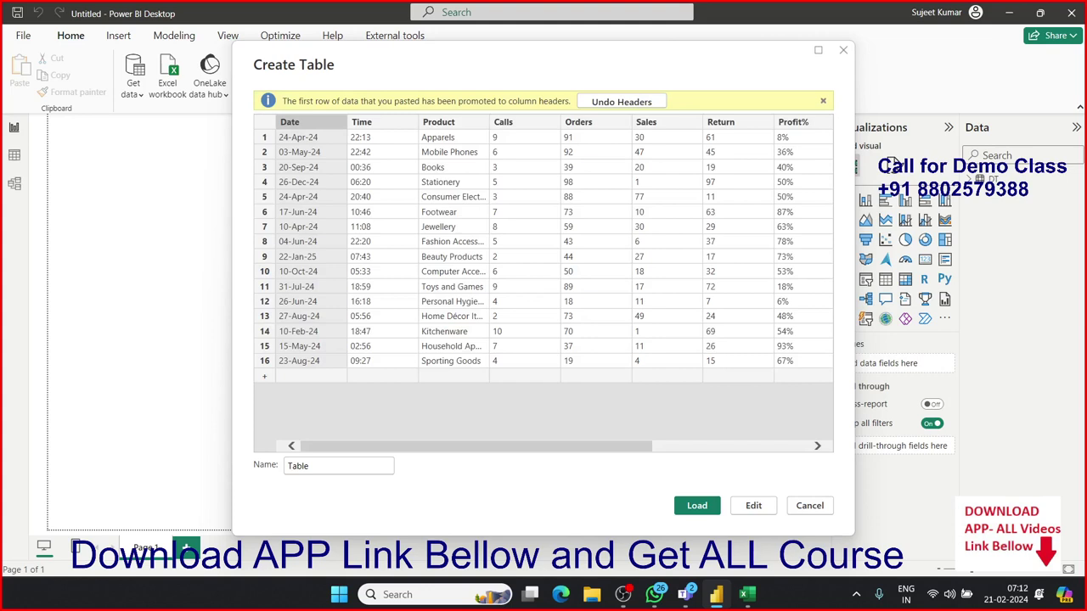
{"action": "double_click", "coordinate": [297, 465]}
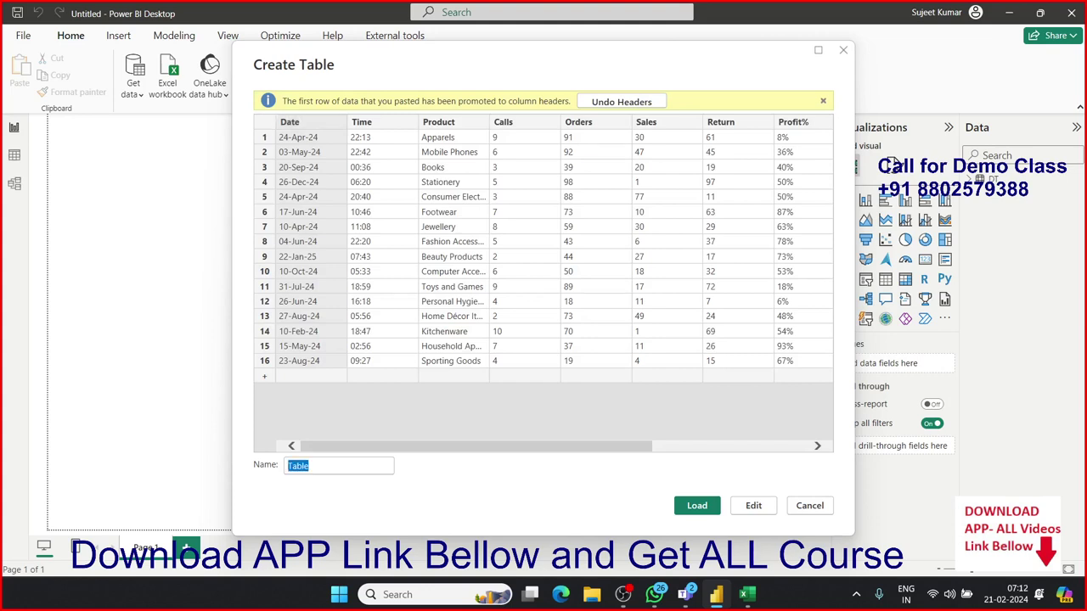
{"action": "type", "text": "DT"}
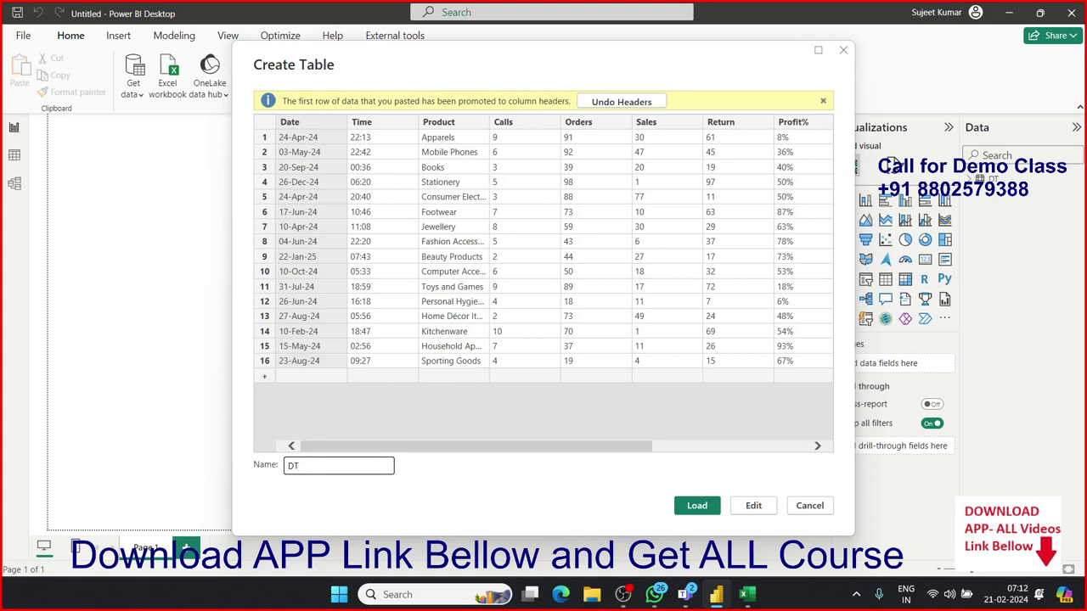
{"action": "key", "text": "Return"}
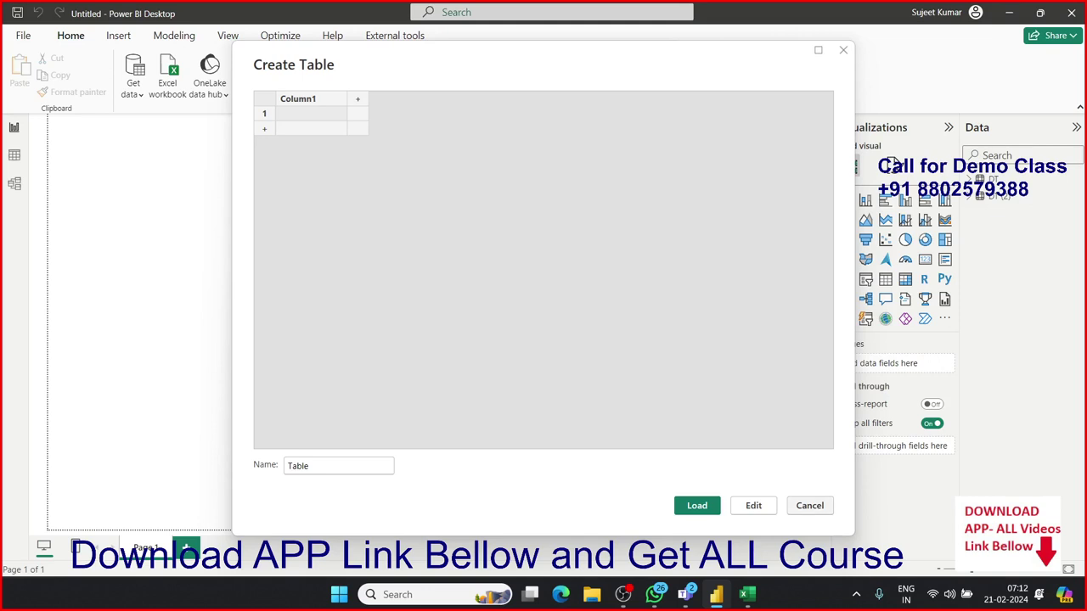
Step: Cancel the extra empty Create Table dialog without loading anything
{"action": "left_click", "coordinate": [809, 505]}
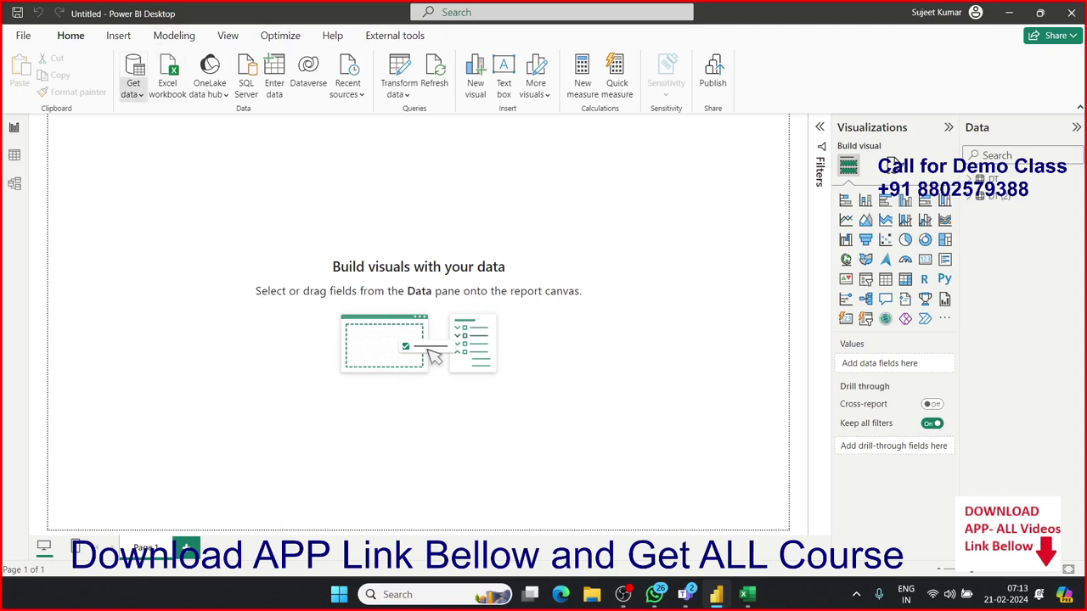
Step: Open the full Get Data catalogue and browse each connector category
{"action": "left_click", "coordinate": [134, 89]}
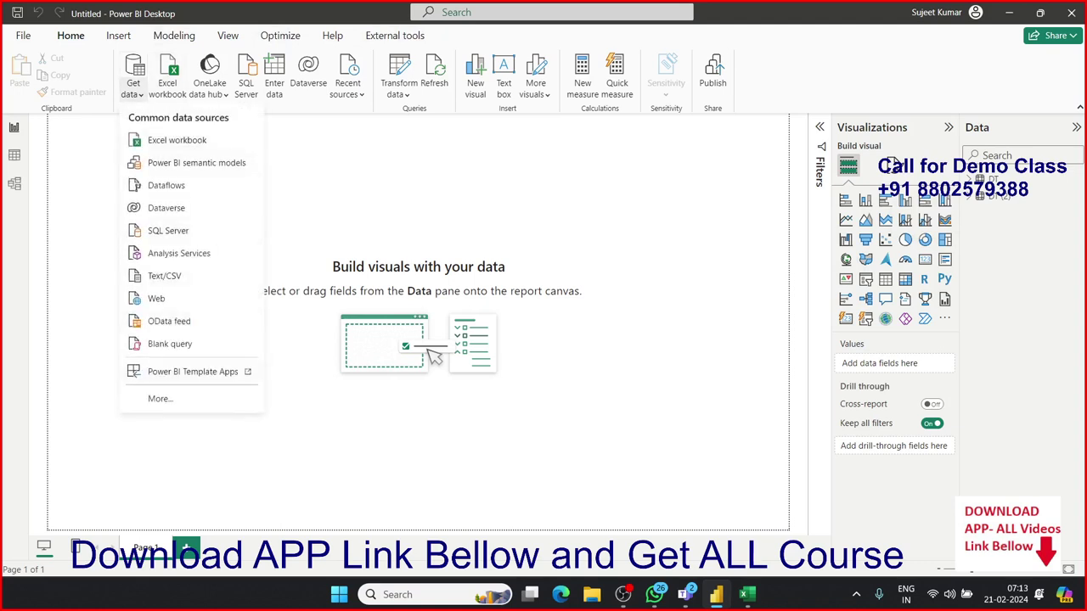
{"action": "left_click", "coordinate": [160, 398]}
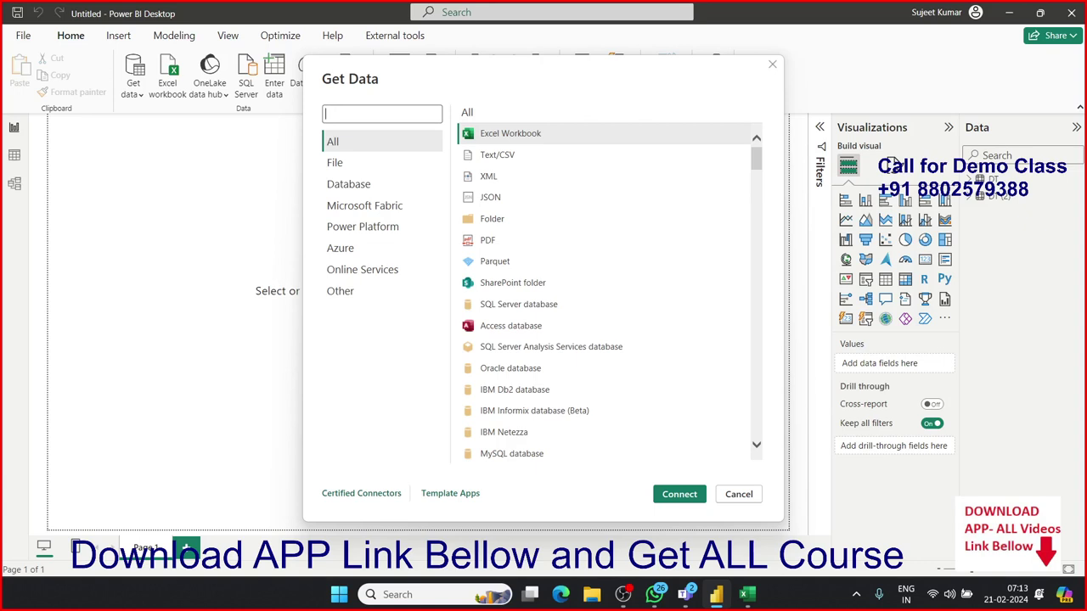
{"action": "left_click", "coordinate": [335, 162]}
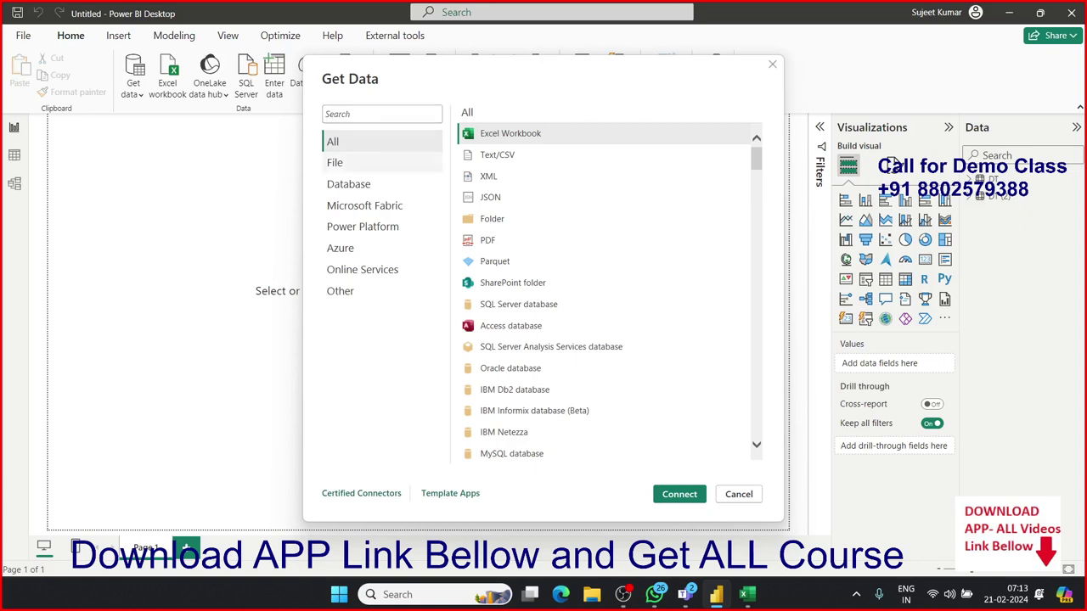
{"action": "left_click", "coordinate": [348, 184]}
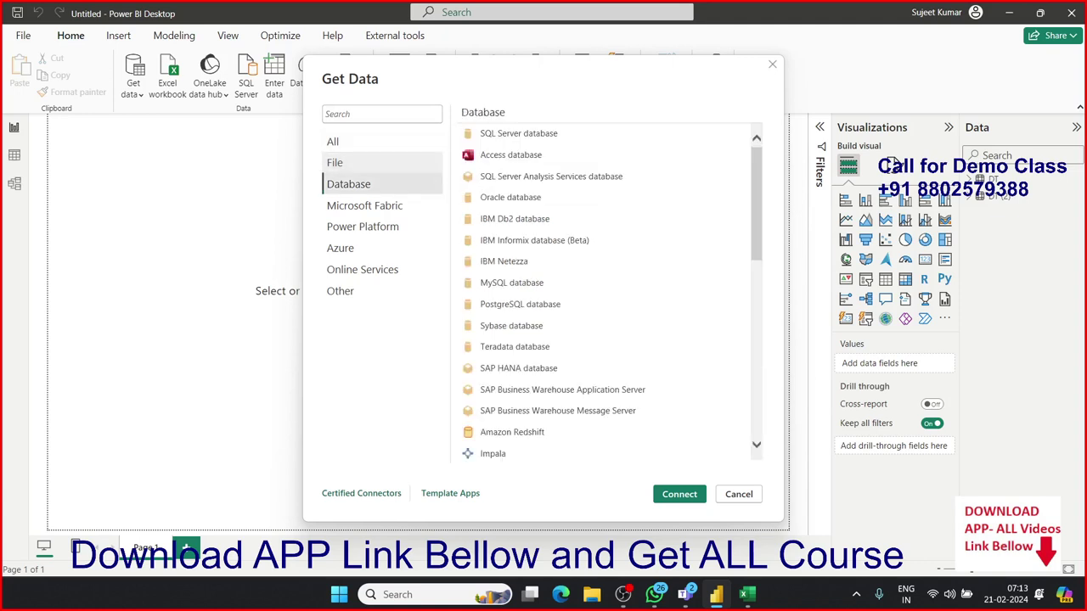
{"action": "left_click", "coordinate": [364, 205]}
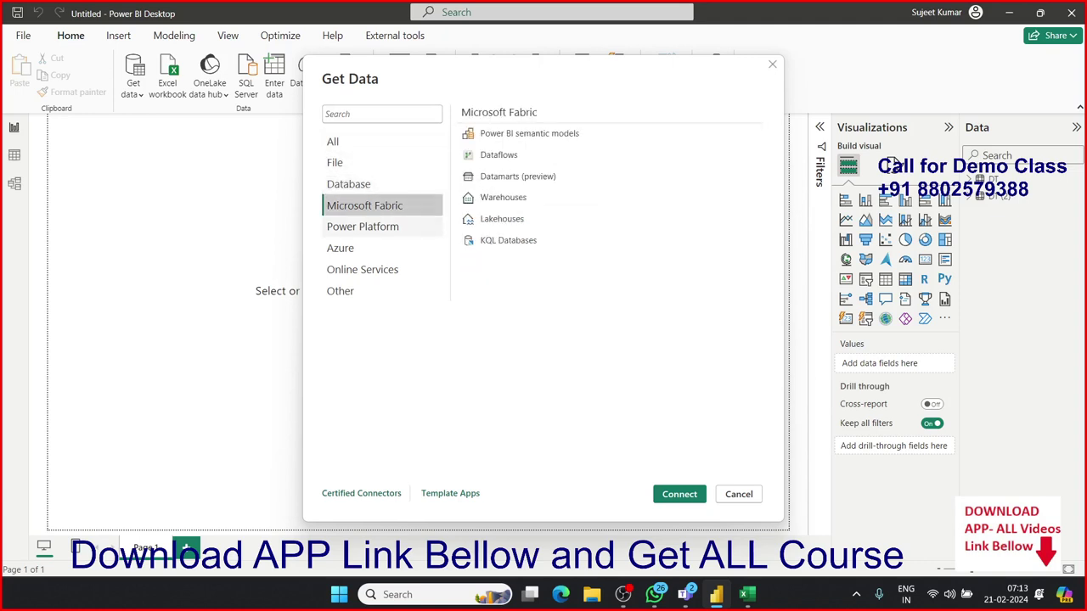
{"action": "left_click", "coordinate": [363, 227]}
{"action": "left_click", "coordinate": [340, 248]}
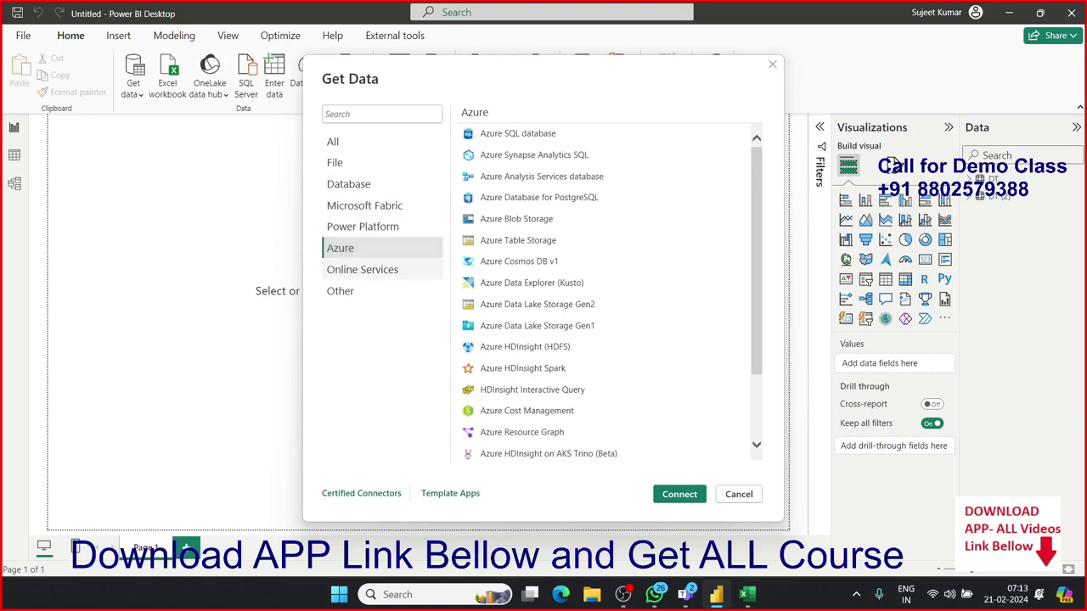
{"action": "left_click", "coordinate": [362, 269]}
{"action": "left_click", "coordinate": [340, 290]}
{"action": "scroll", "coordinate": [611, 292], "scroll_direction": "down", "scroll_amount": 5}
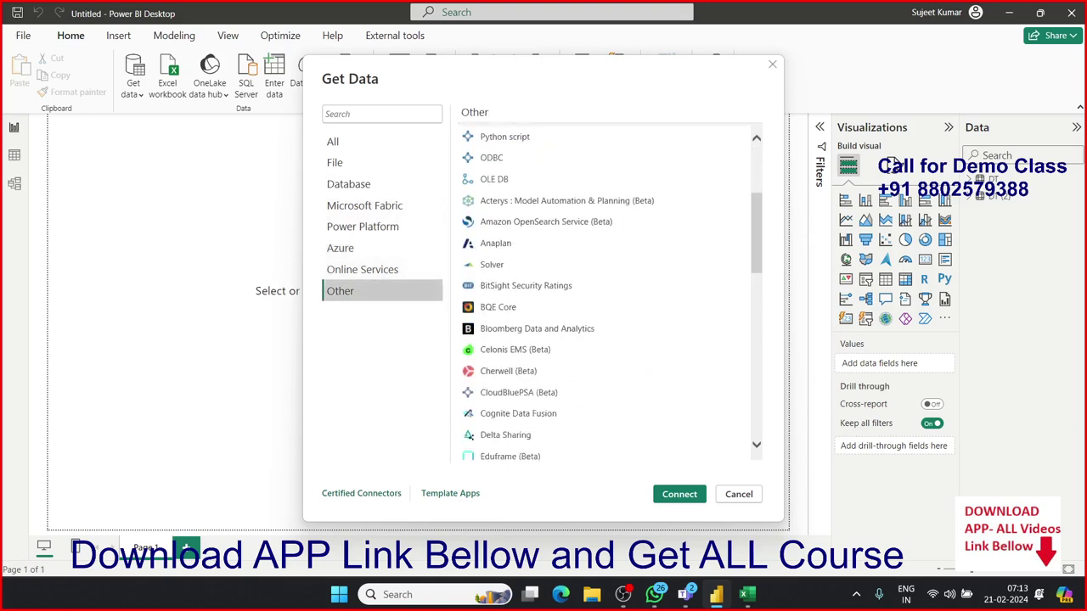
{"action": "scroll", "coordinate": [612, 292], "scroll_direction": "down", "scroll_amount": 5}
{"action": "scroll", "coordinate": [612, 292], "scroll_direction": "up", "scroll_amount": 8}
{"action": "scroll", "coordinate": [610, 290], "scroll_direction": "up", "scroll_amount": 3}
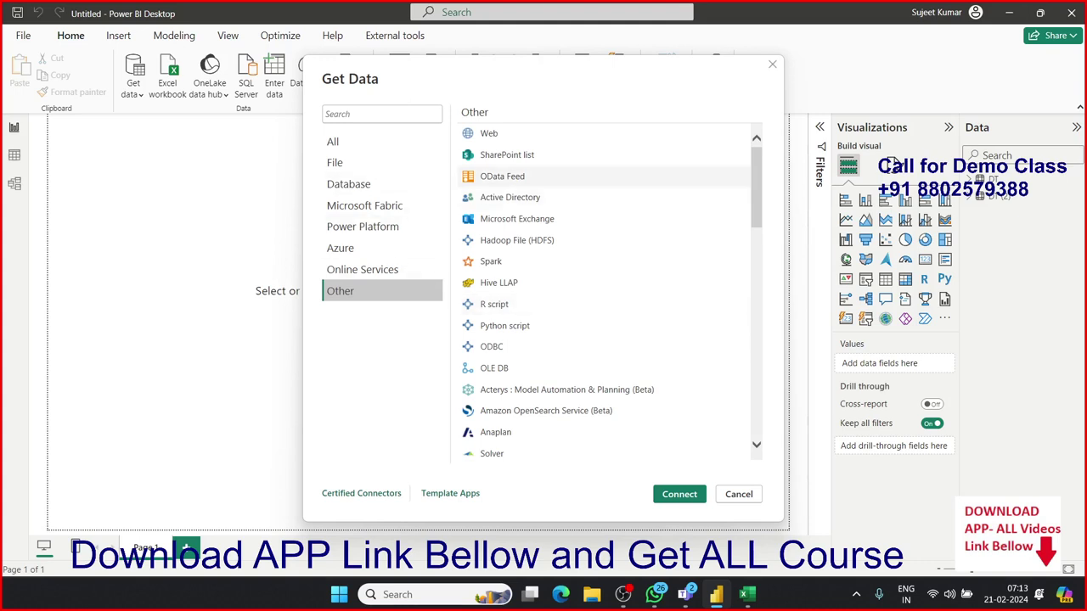
{"action": "mouse_move", "coordinate": [623, 595]}
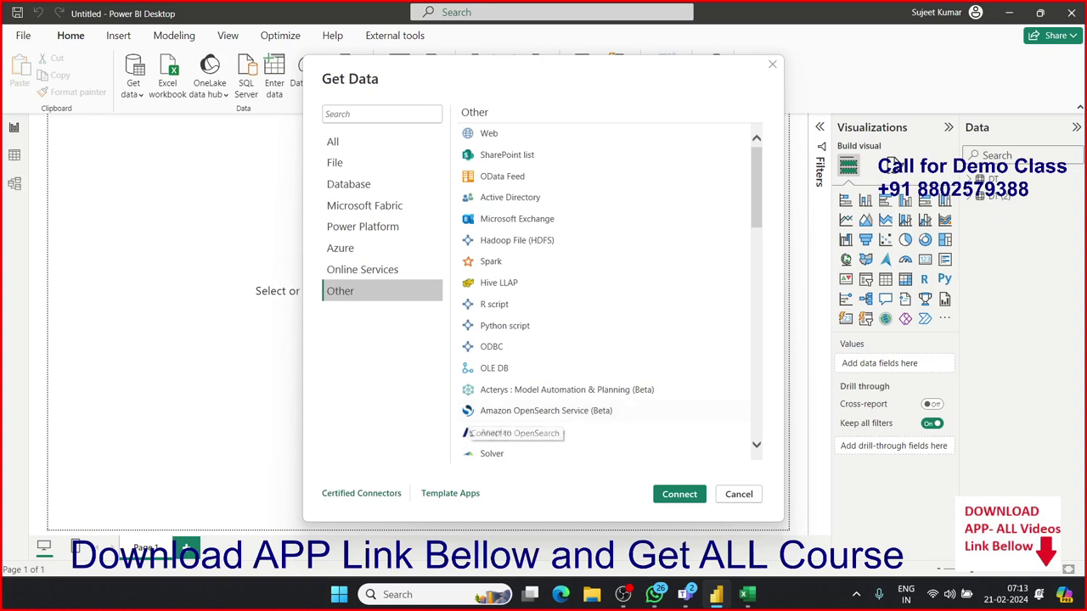
Step: Scroll through the full connector list, then filter it to the File category
{"action": "scroll", "coordinate": [595, 284], "scroll_direction": "down", "scroll_amount": 4}
{"action": "scroll", "coordinate": [526, 330], "scroll_direction": "down", "scroll_amount": 2}
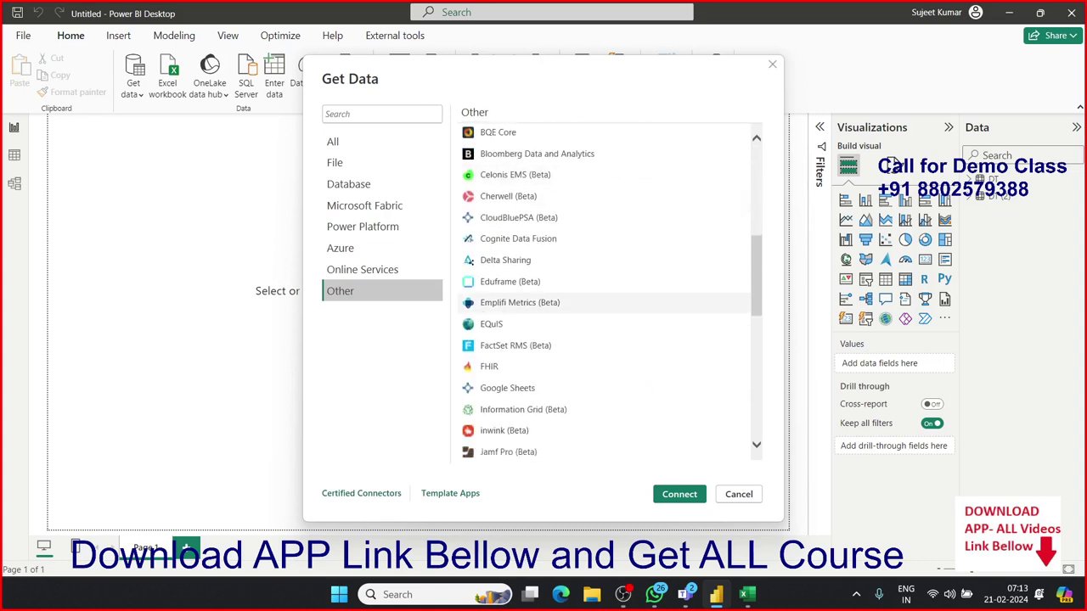
{"action": "scroll", "coordinate": [526, 329], "scroll_direction": "down", "scroll_amount": 3}
{"action": "scroll", "coordinate": [527, 329], "scroll_direction": "down", "scroll_amount": 3}
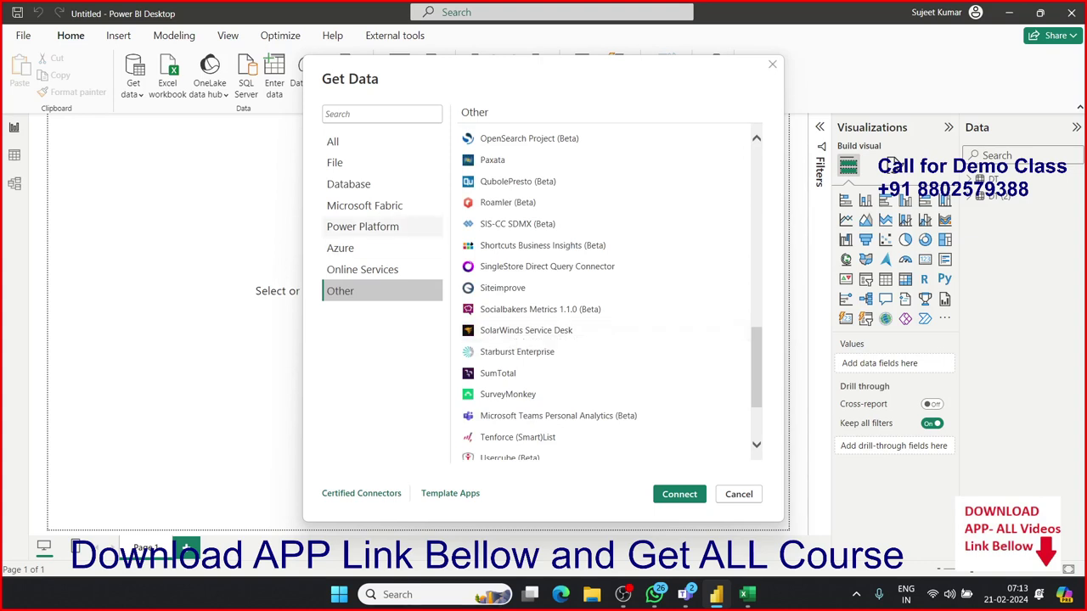
{"action": "left_click", "coordinate": [333, 141]}
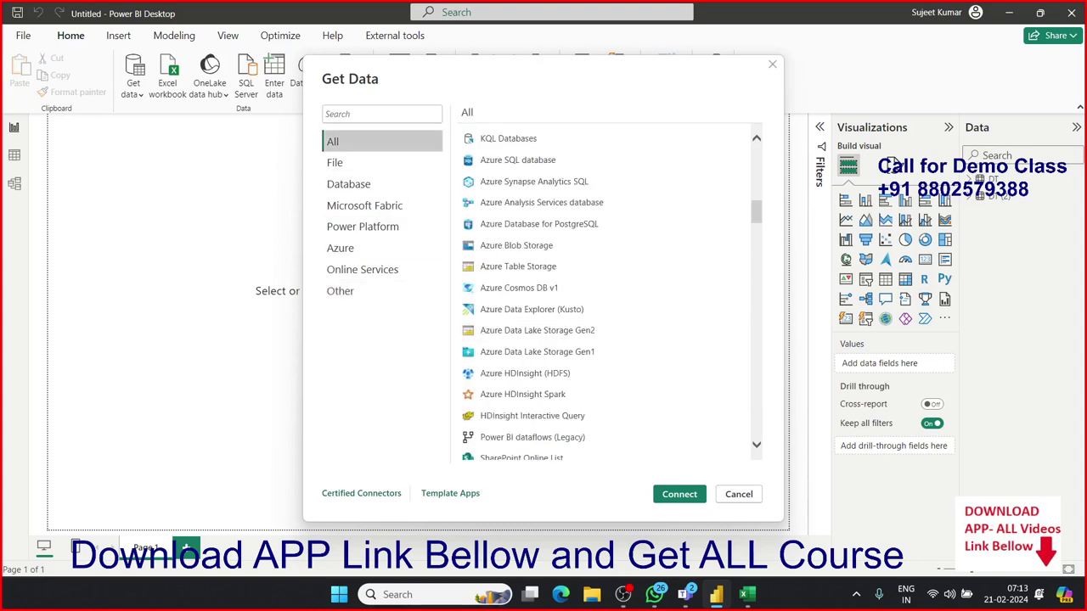
{"action": "left_click", "coordinate": [334, 162]}
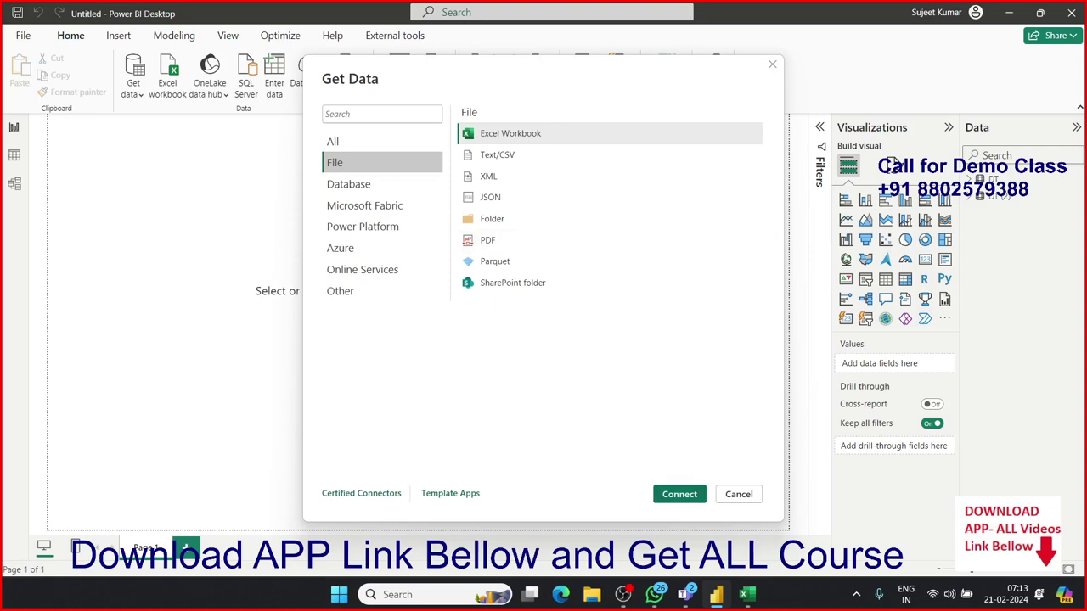
Step: Import Sheet1 from the BI-Table Excel workbook through the Excel Workbook connector
{"action": "key", "text": "Escape"}
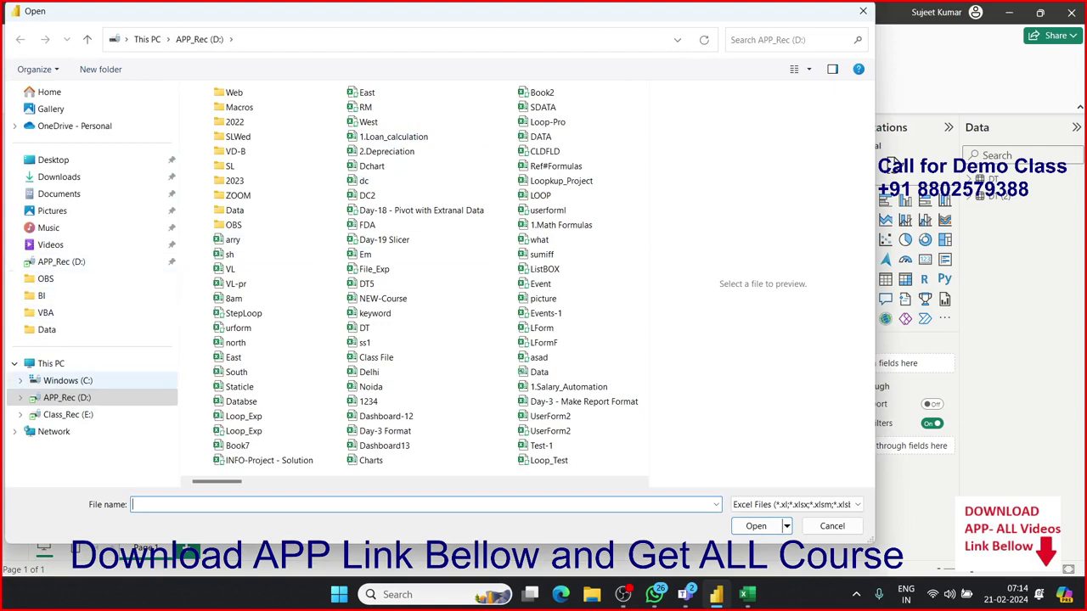
{"action": "scroll", "coordinate": [217, 482], "scroll_direction": "down", "scroll_amount": 3}
{"action": "scroll", "coordinate": [416, 276], "scroll_direction": "down", "scroll_amount": 3}
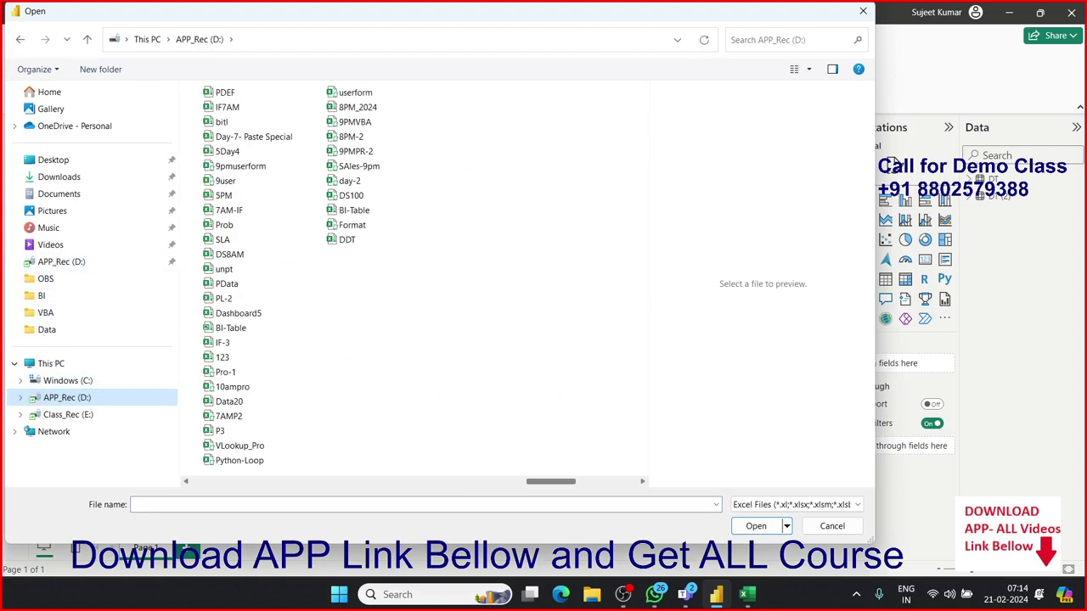
{"action": "left_click", "coordinate": [353, 209]}
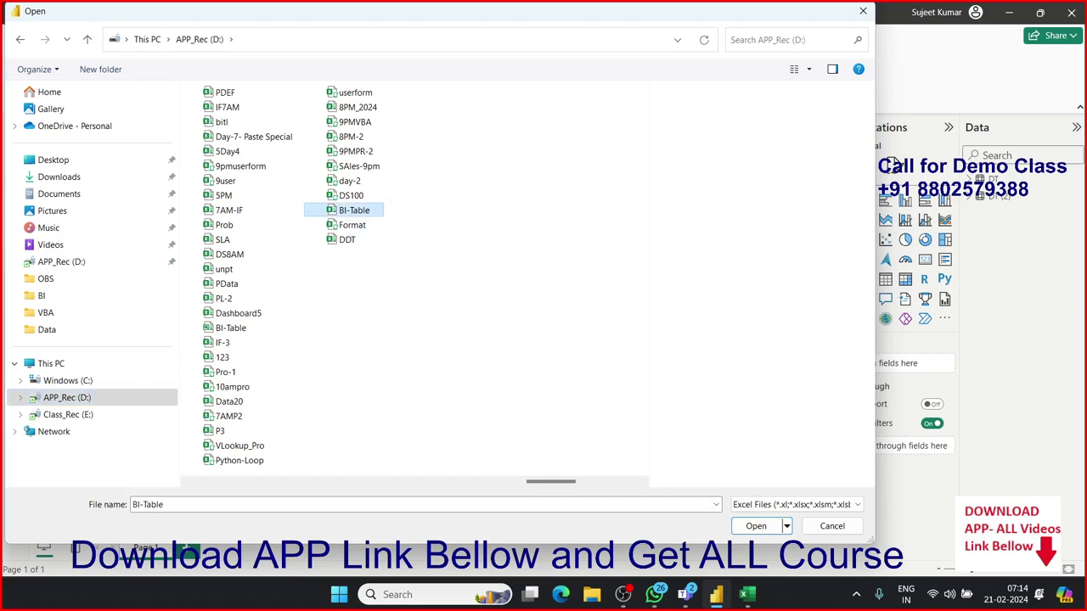
{"action": "left_click", "coordinate": [755, 526]}
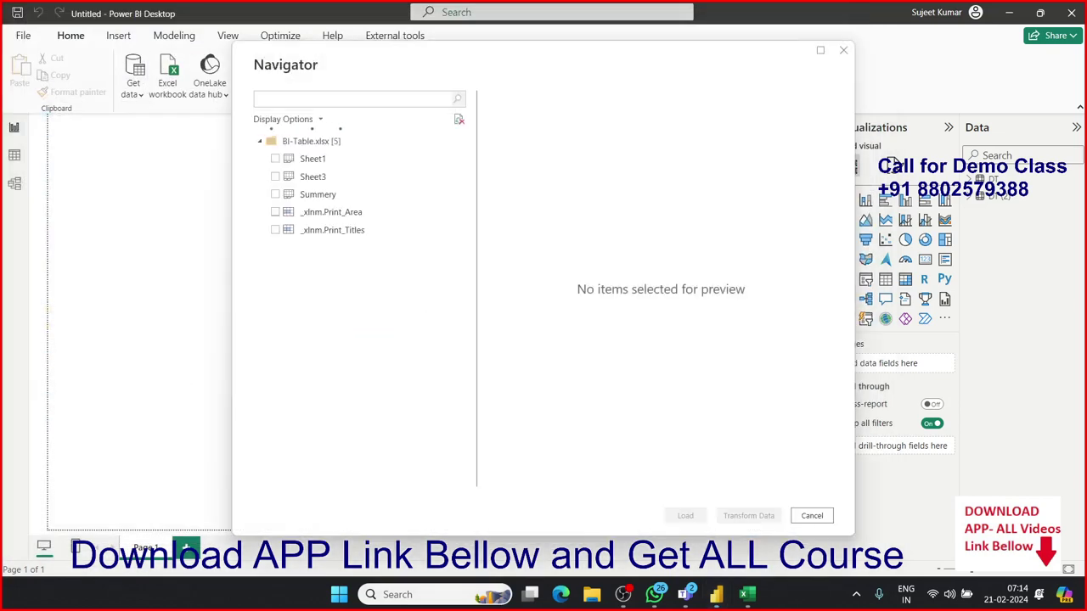
{"action": "left_click", "coordinate": [274, 158]}
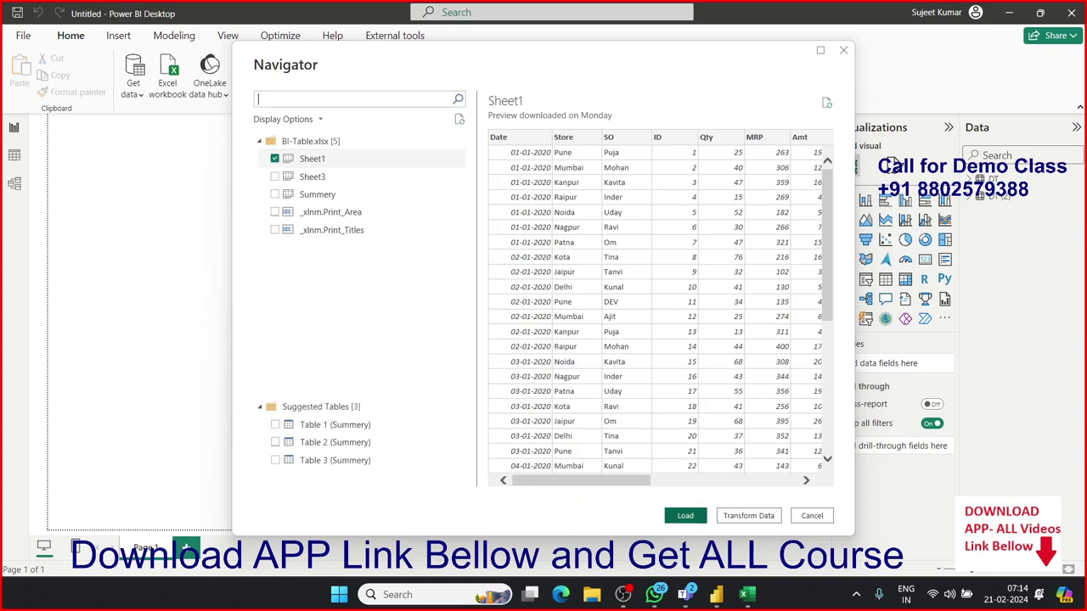
{"action": "left_click", "coordinate": [685, 515]}
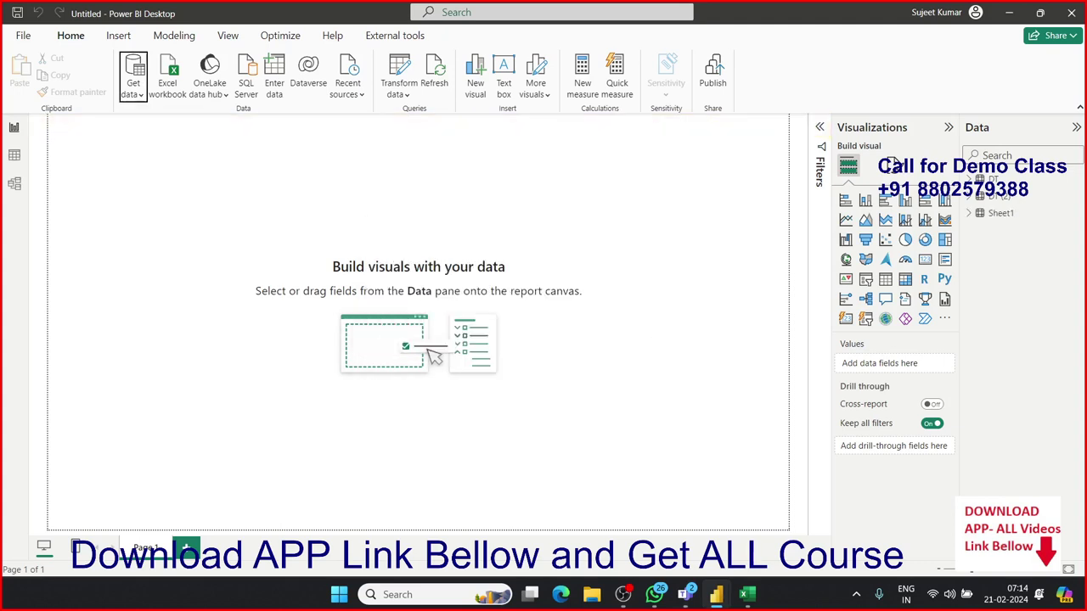
Step: Inspect the Sheet1 table's rows in Table view, then reopen the common data sources list
{"action": "left_click", "coordinate": [1000, 213]}
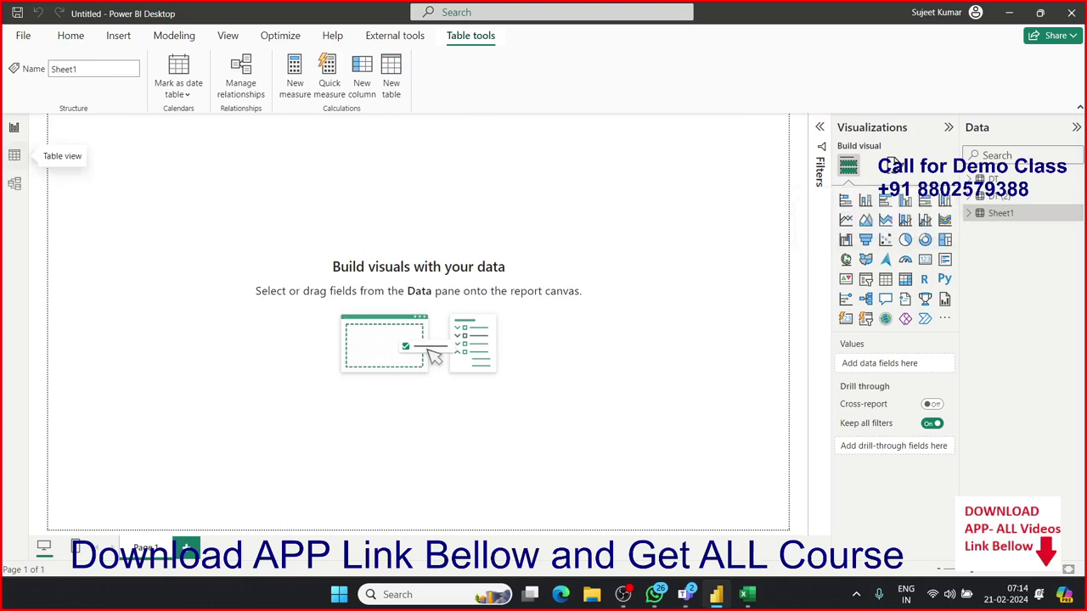
{"action": "left_click", "coordinate": [15, 155]}
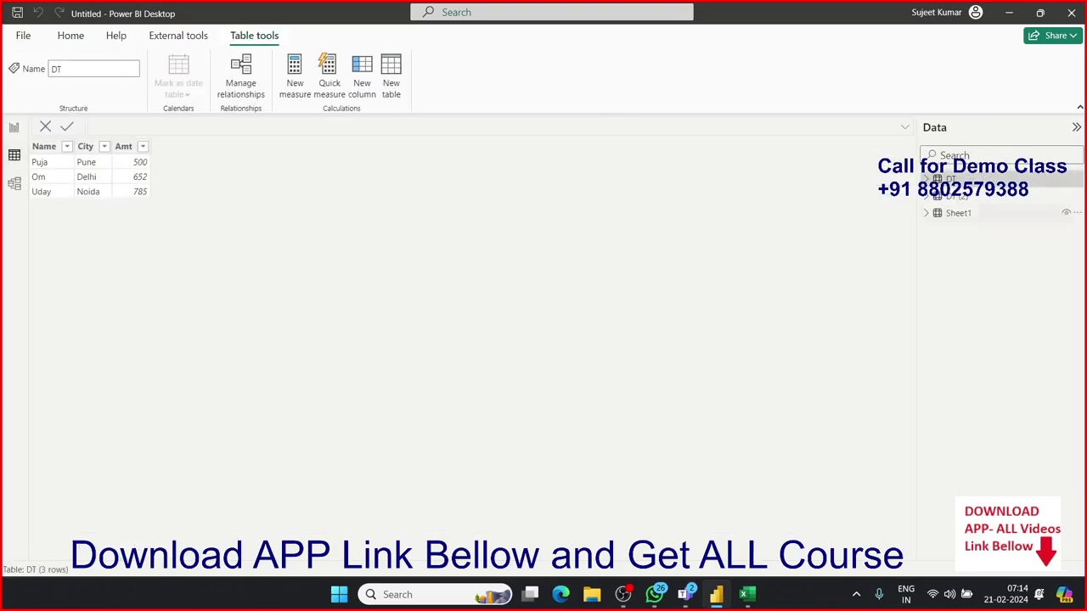
{"action": "left_click", "coordinate": [958, 213]}
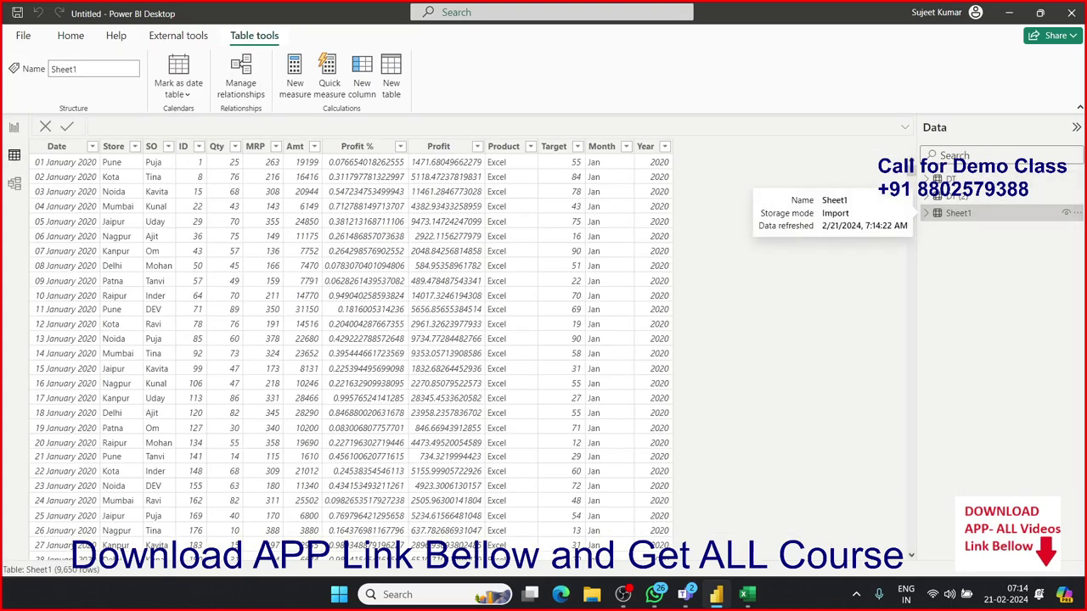
{"action": "left_click", "coordinate": [13, 128]}
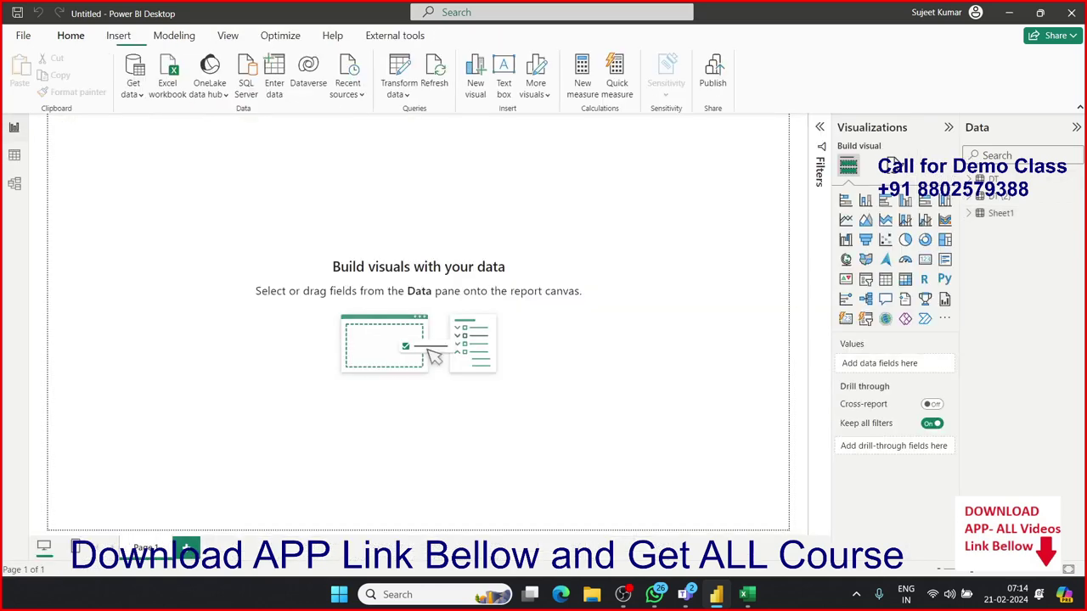
{"action": "left_click", "coordinate": [133, 89]}
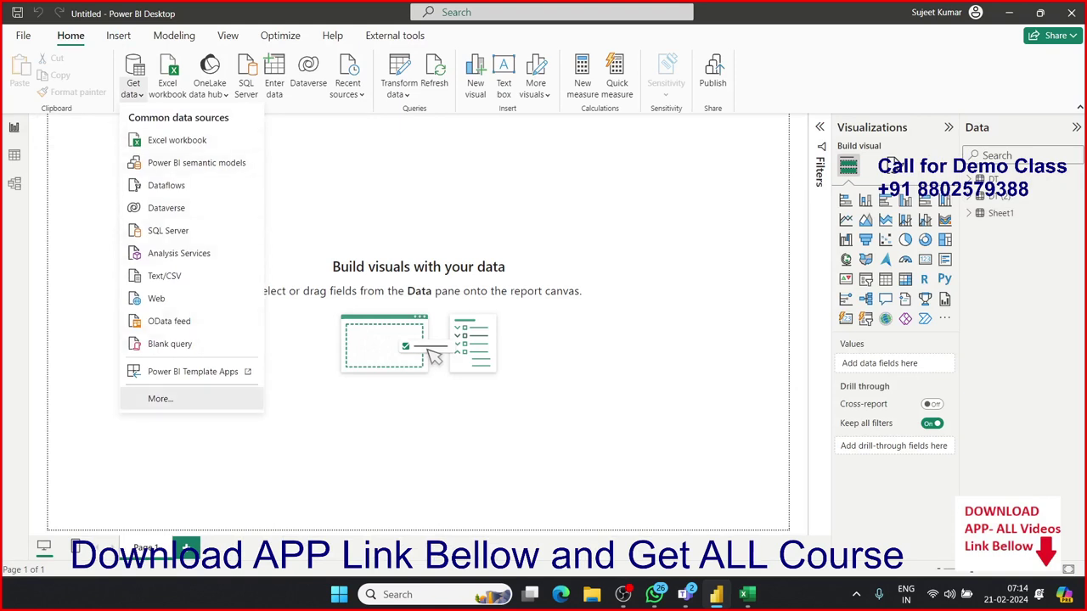
Step: Start a Text/CSV import and select the DT text file to preview its sales data
{"action": "left_click", "coordinate": [160, 398]}
{"action": "left_click", "coordinate": [382, 162]}
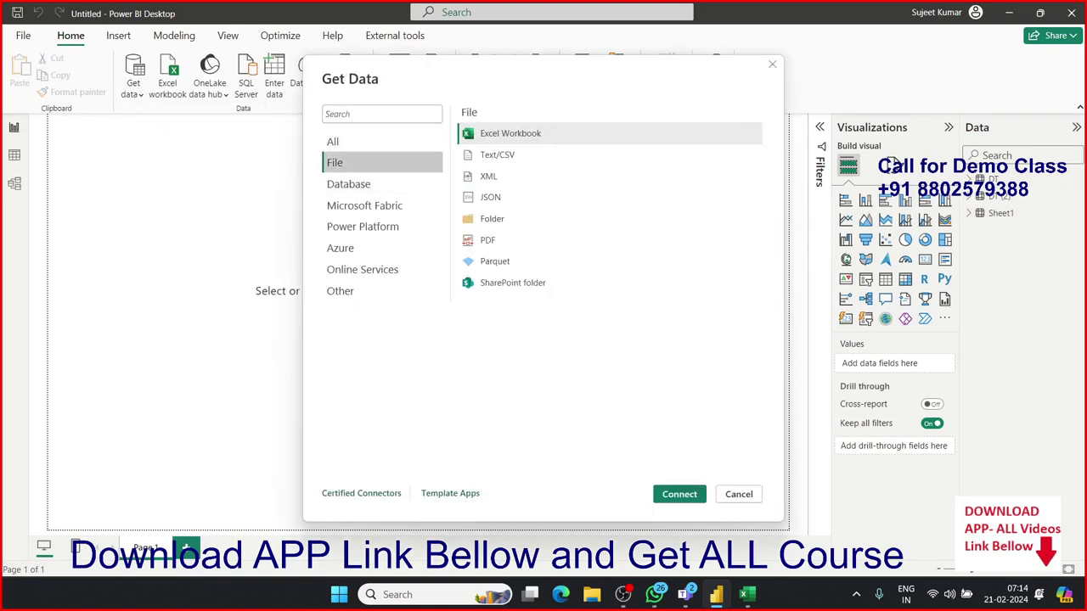
{"action": "left_click", "coordinate": [497, 155]}
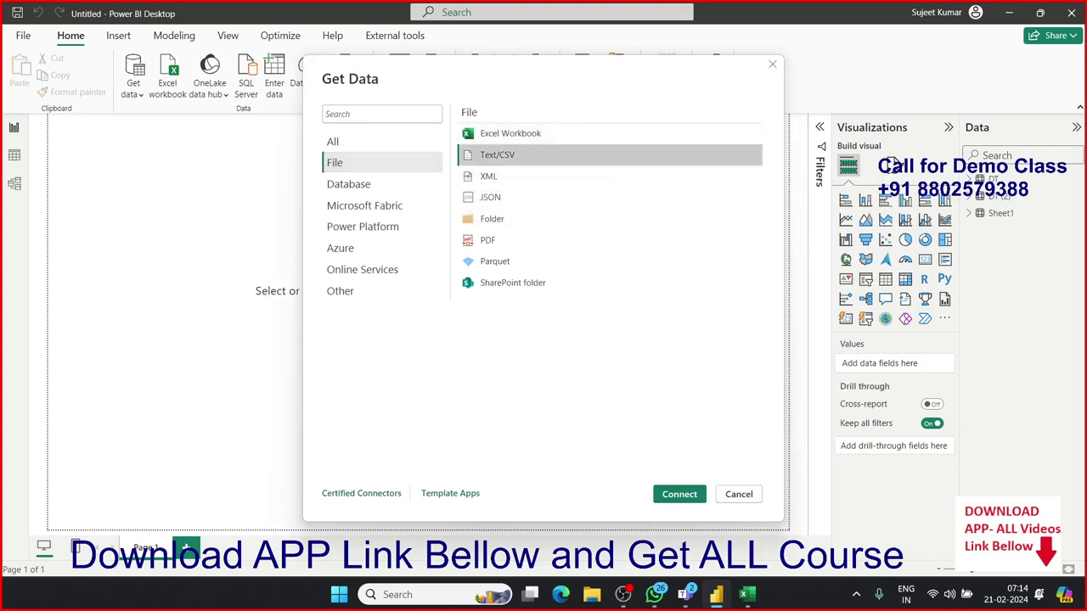
{"action": "left_click", "coordinate": [684, 494]}
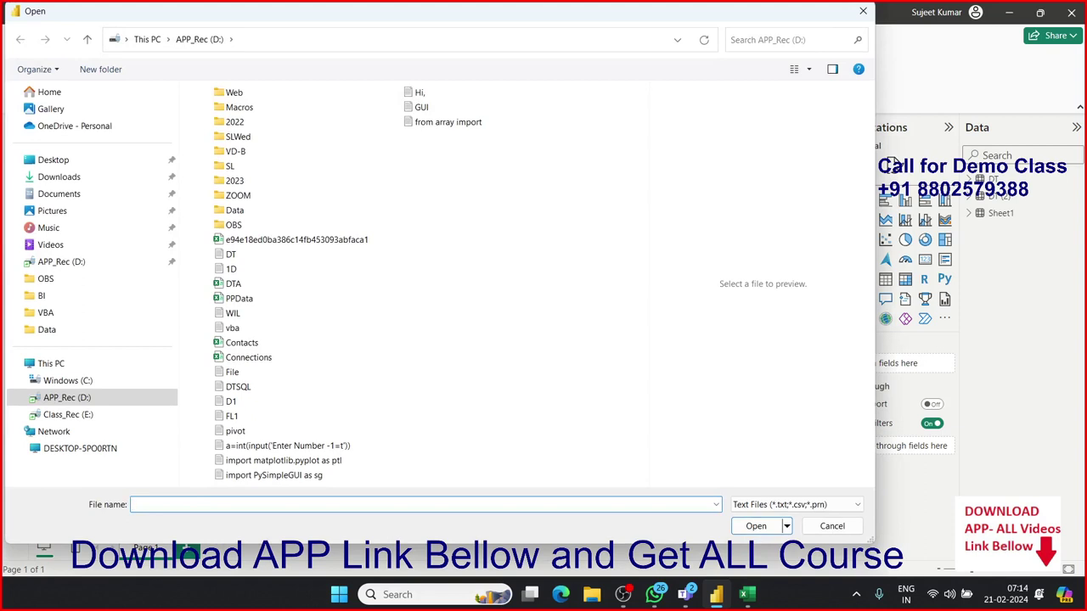
{"action": "left_click", "coordinate": [231, 268]}
{"action": "left_click", "coordinate": [231, 254]}
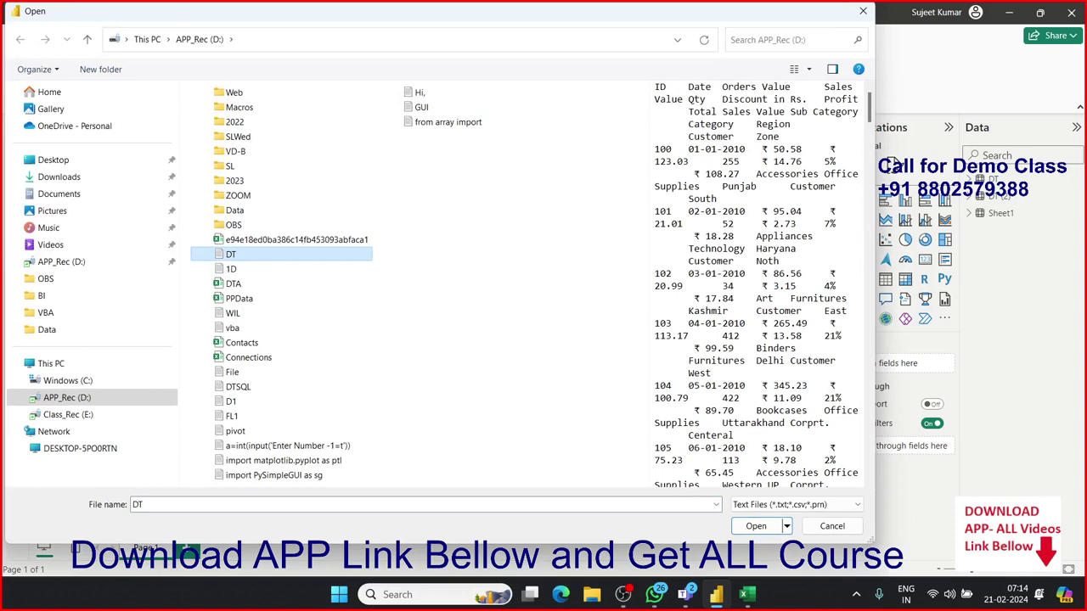
{"action": "key", "text": "super"}
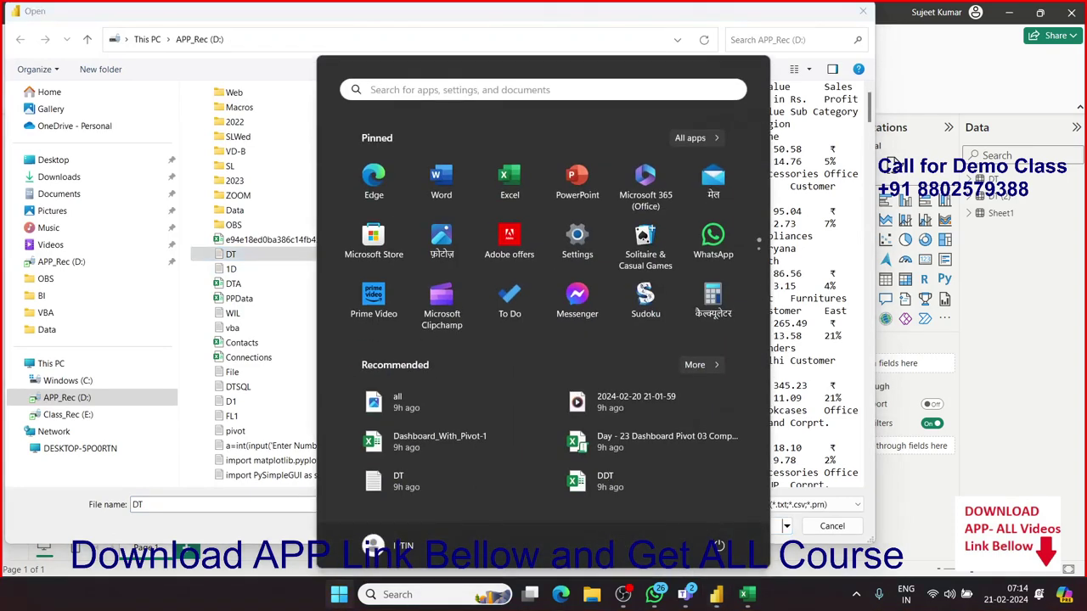
Step: Launch Notepad from the Start search and start a new blank document
{"action": "type", "text": "n"}
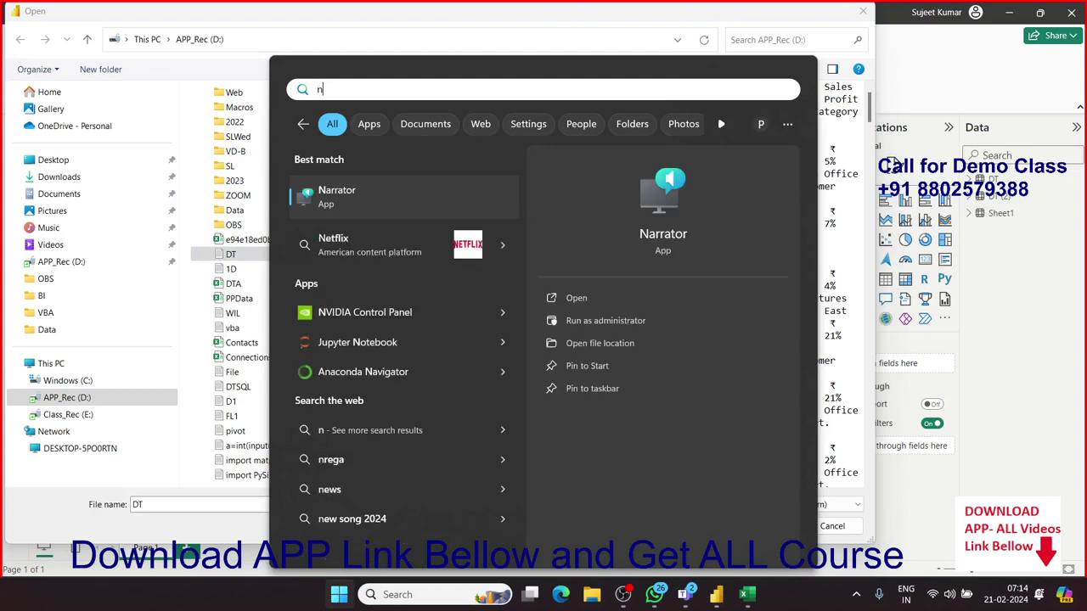
{"action": "type", "text": "ot"}
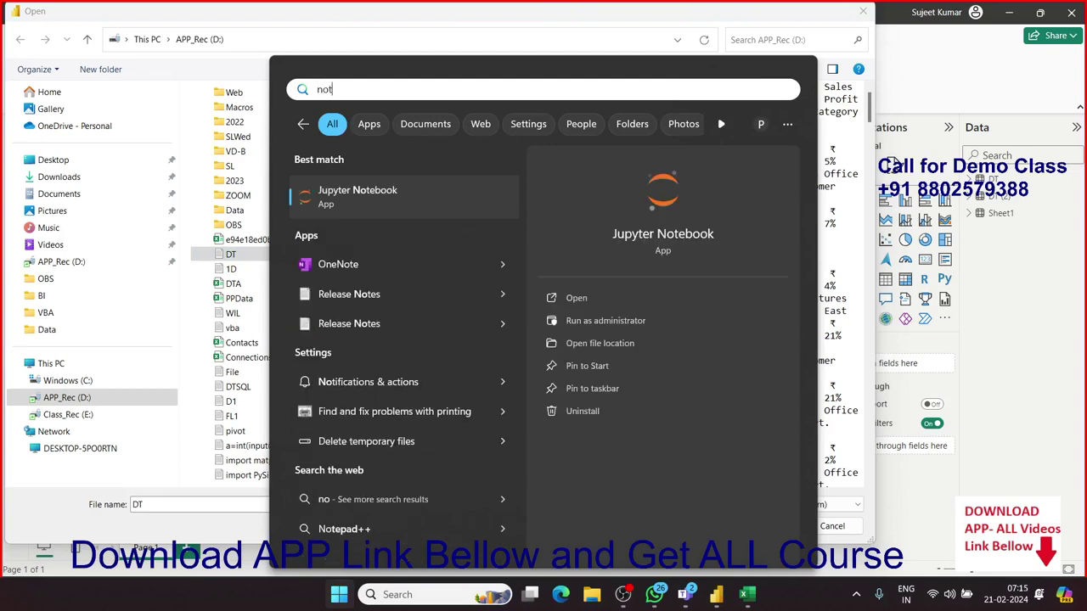
{"action": "type", "text": "epad"}
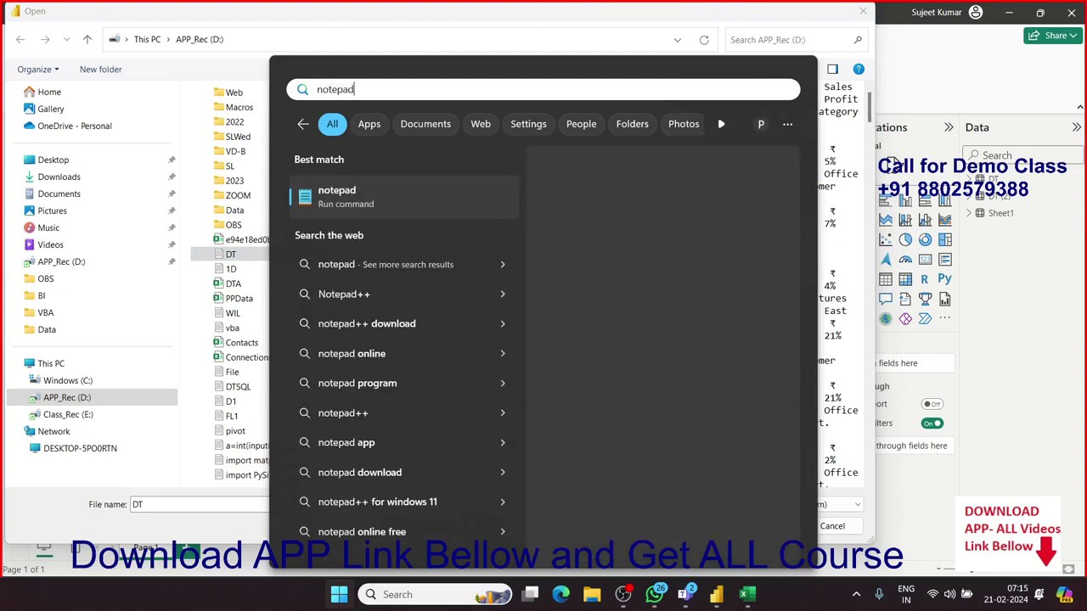
{"action": "key", "text": "Return"}
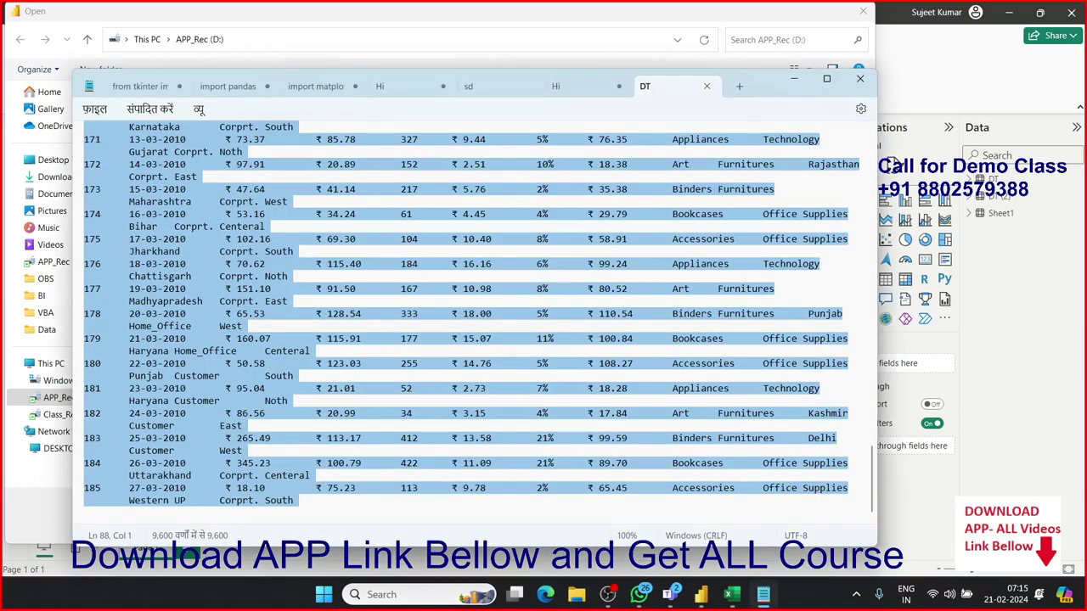
{"action": "key", "text": "ctrl+n"}
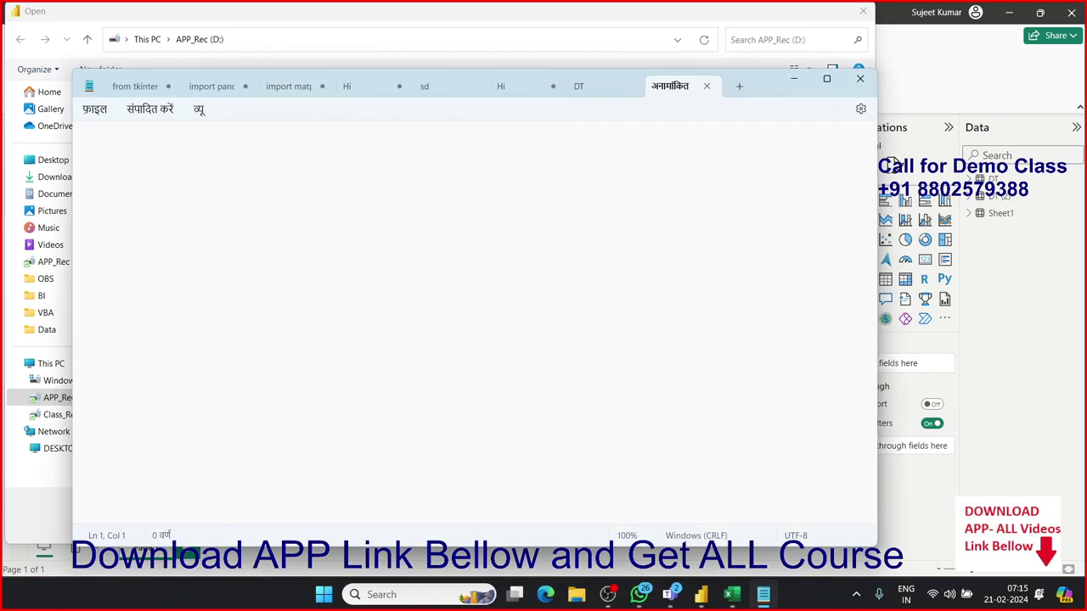
Step: Type a tab-separated table with headers Name, City, Amt and a row with a name and Delhi
{"action": "type", "text": "Name "}
{"action": "type", "text": "C"}
{"action": "type", "text": "ity"}
{"action": "key", "text": "Tab"}
{"action": "type", "text": "Am"}
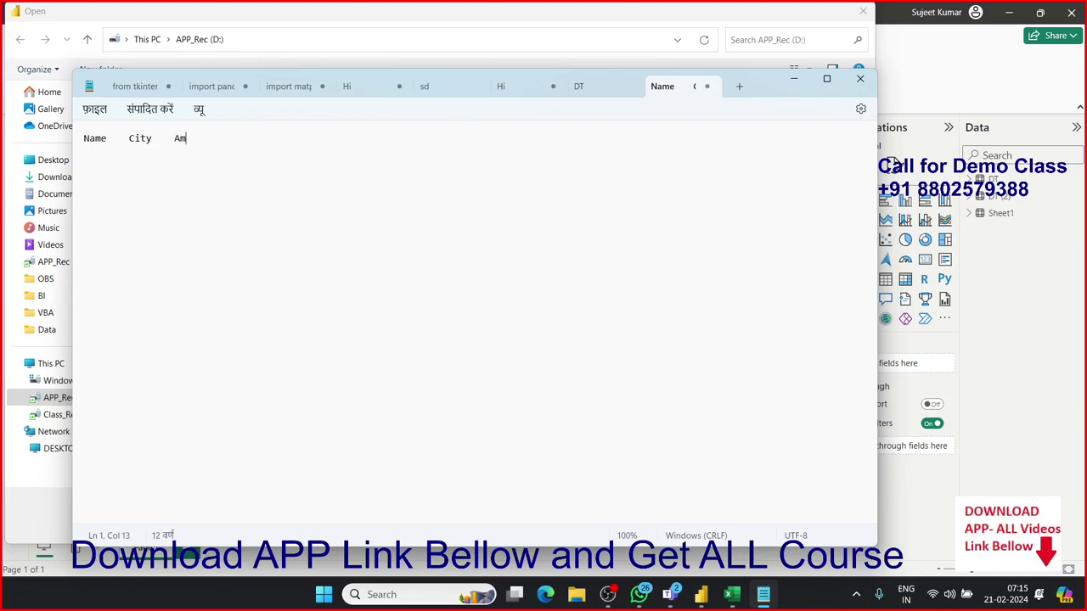
{"action": "type", "text": "t"}
{"action": "key", "text": "Return"}
{"action": "type", "text": "Puj"}
{"action": "type", "text": "a"}
{"action": "key", "text": "Tab"}
{"action": "type", "text": "Del"}
{"action": "type", "text": "hi"}
Step: Open DT.txt, split it into columns on the Tab delimiter, and load it as table DT (3)
{"action": "key", "text": "alt+Tab"}
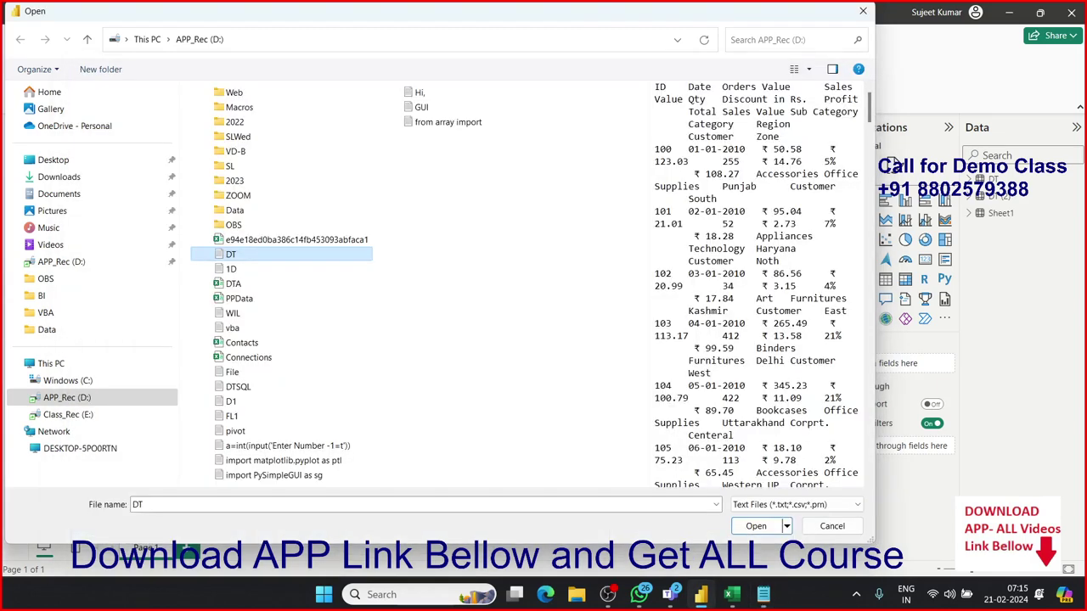
{"action": "left_click", "coordinate": [756, 525]}
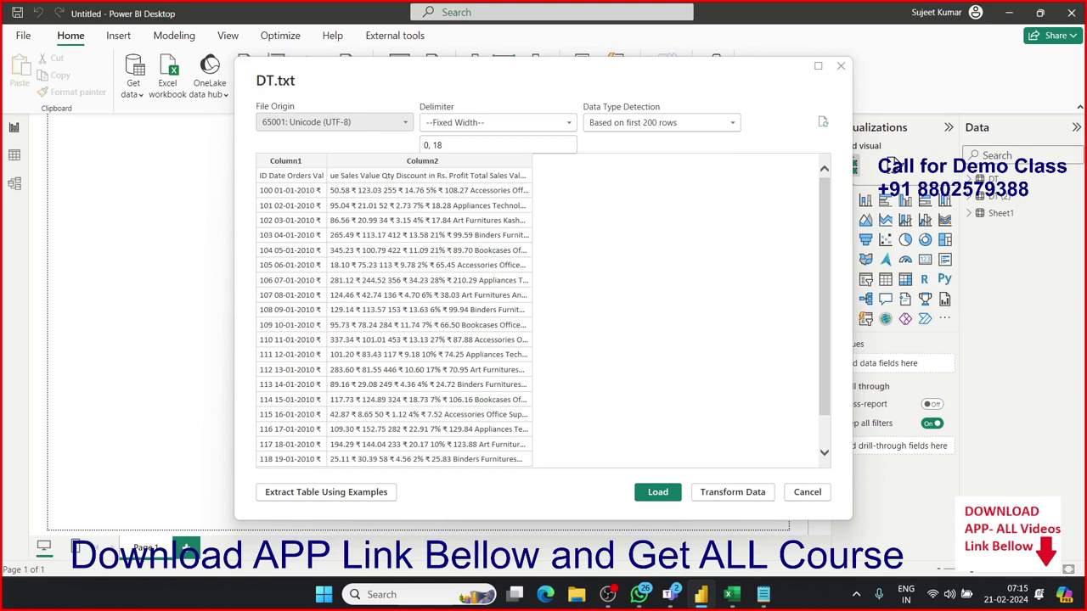
{"action": "left_click", "coordinate": [497, 122]}
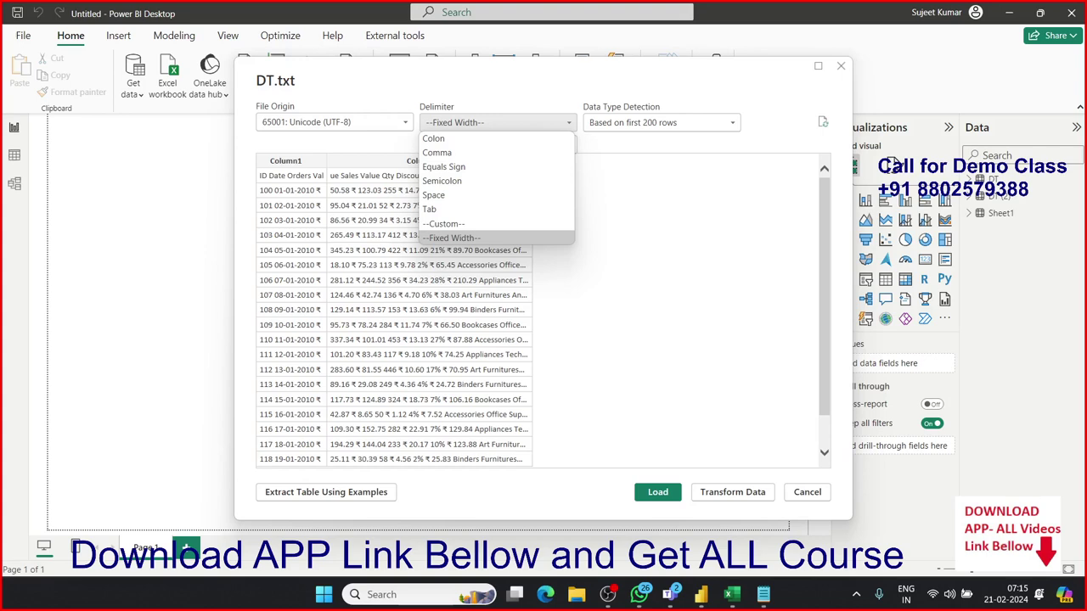
{"action": "left_click", "coordinate": [429, 209]}
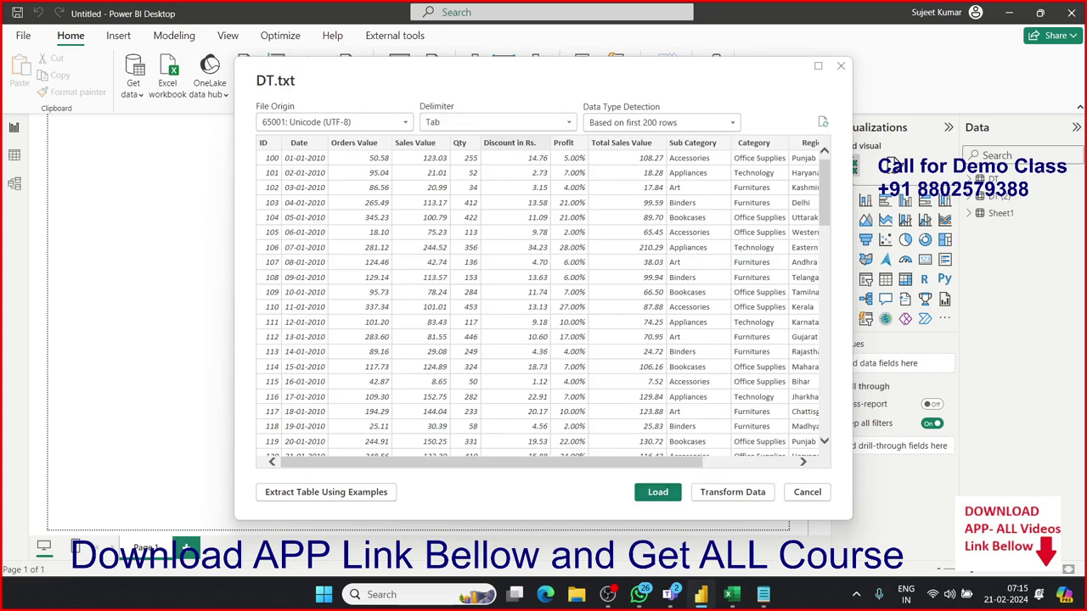
{"action": "scroll", "coordinate": [544, 306], "scroll_direction": "right", "scroll_amount": 5}
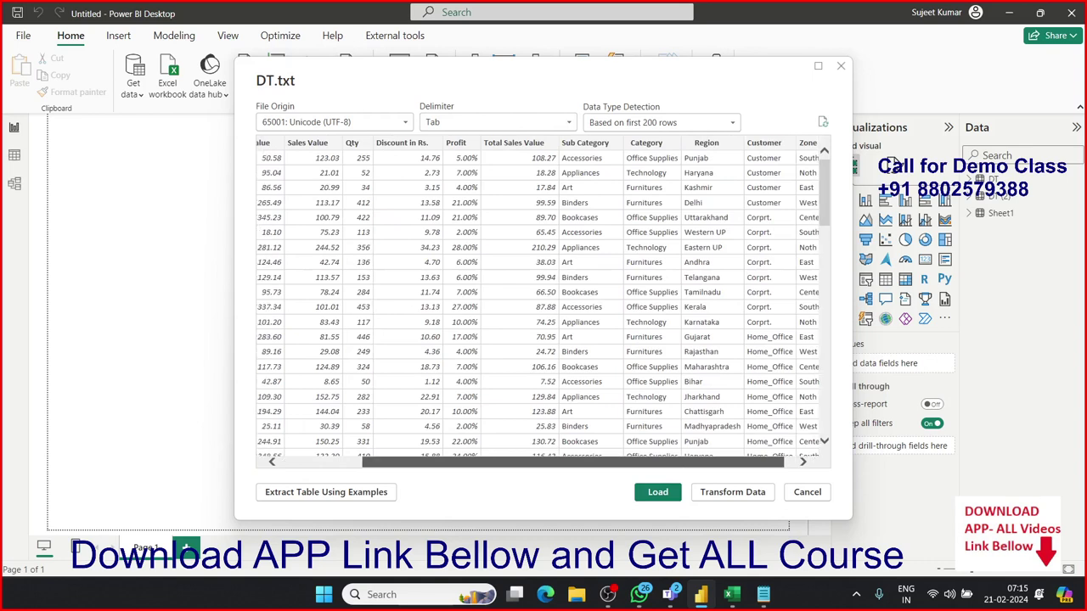
{"action": "scroll", "coordinate": [544, 305], "scroll_direction": "left", "scroll_amount": 5}
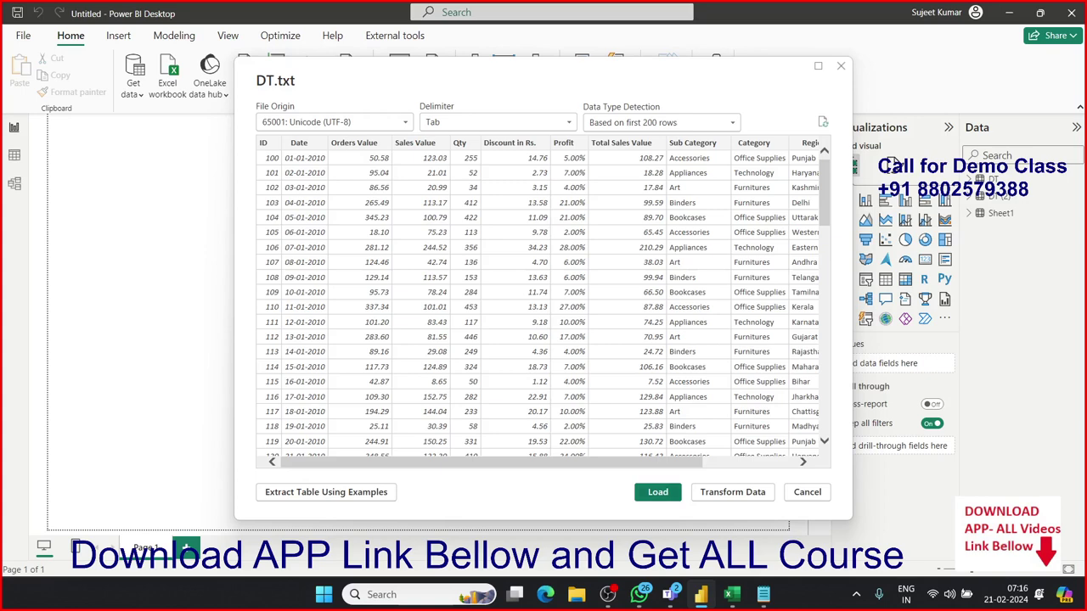
{"action": "left_click", "coordinate": [659, 492]}
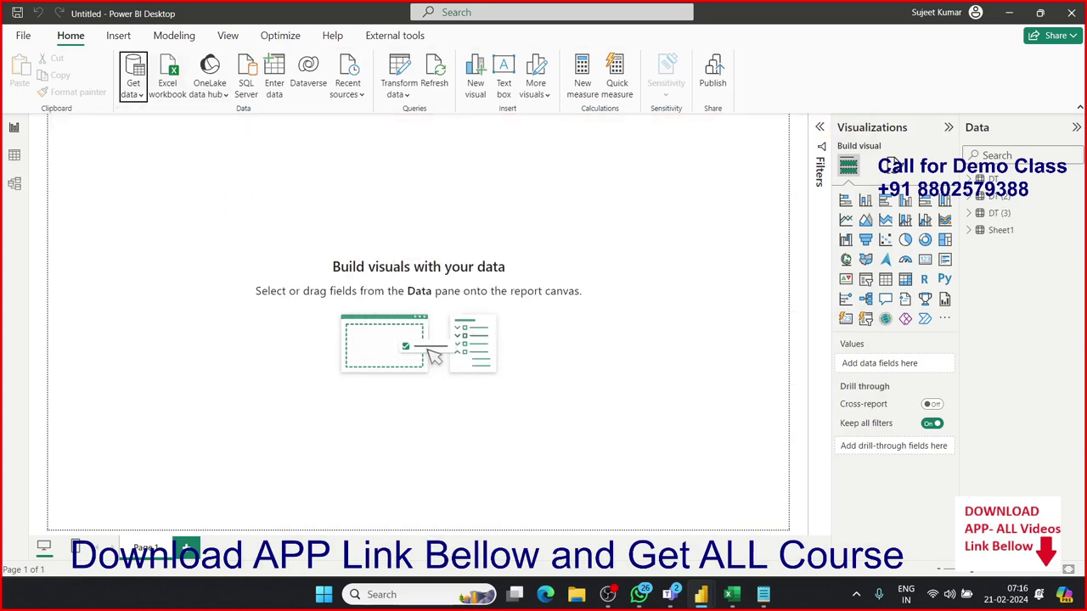
Step: Replace every tab in the Notepad table with a comma so the header reads Name,City,Amt
{"action": "left_click", "coordinate": [131, 93]}
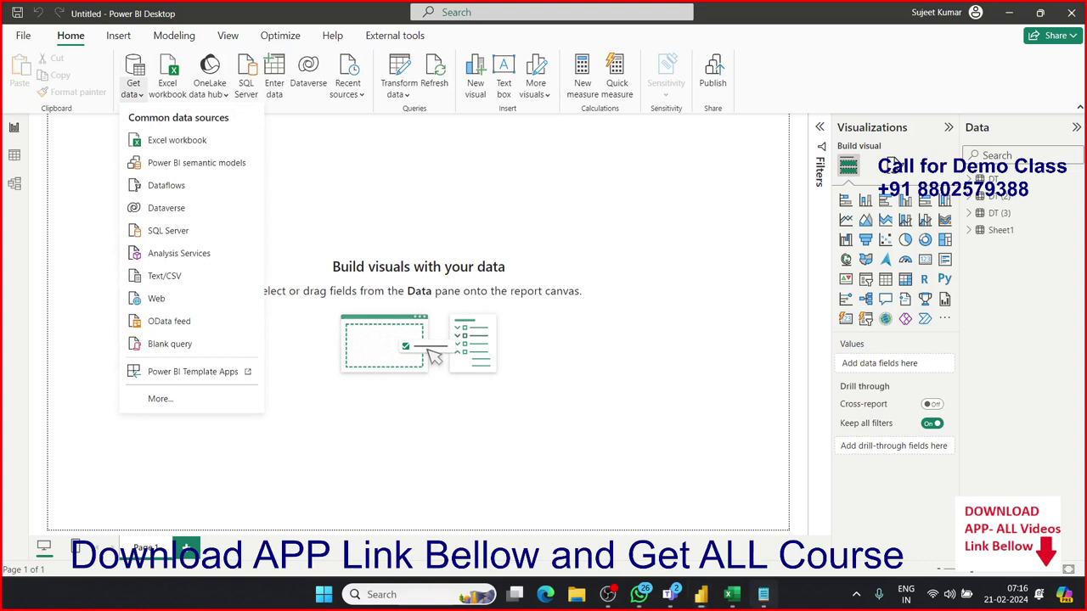
{"action": "left_click", "coordinate": [764, 595]}
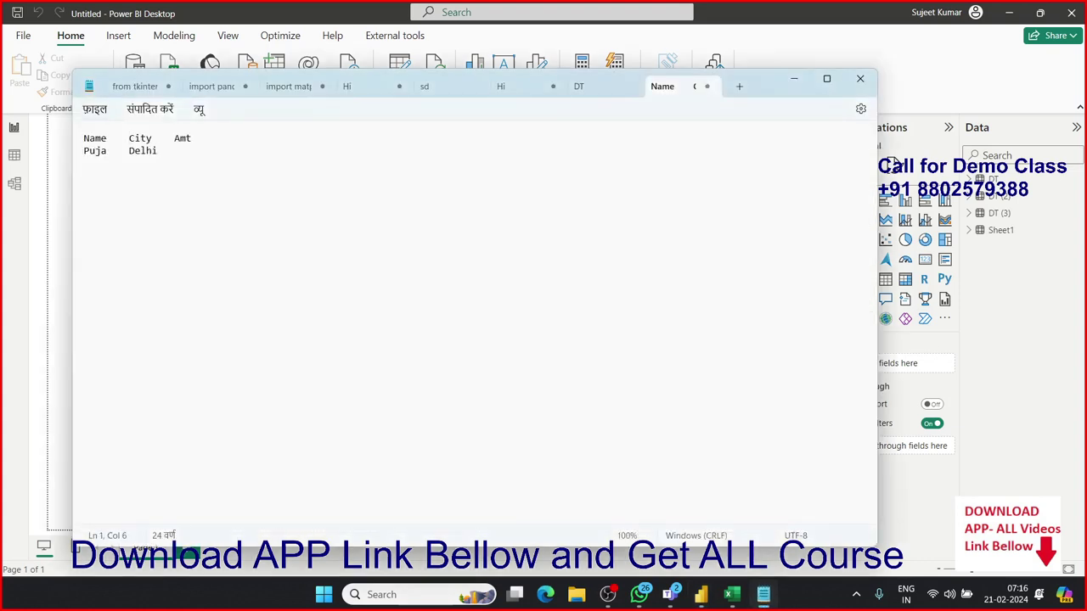
{"action": "key", "text": "BackSpace"}
{"action": "type", "text": ","}
{"action": "double_click", "coordinate": [161, 138]}
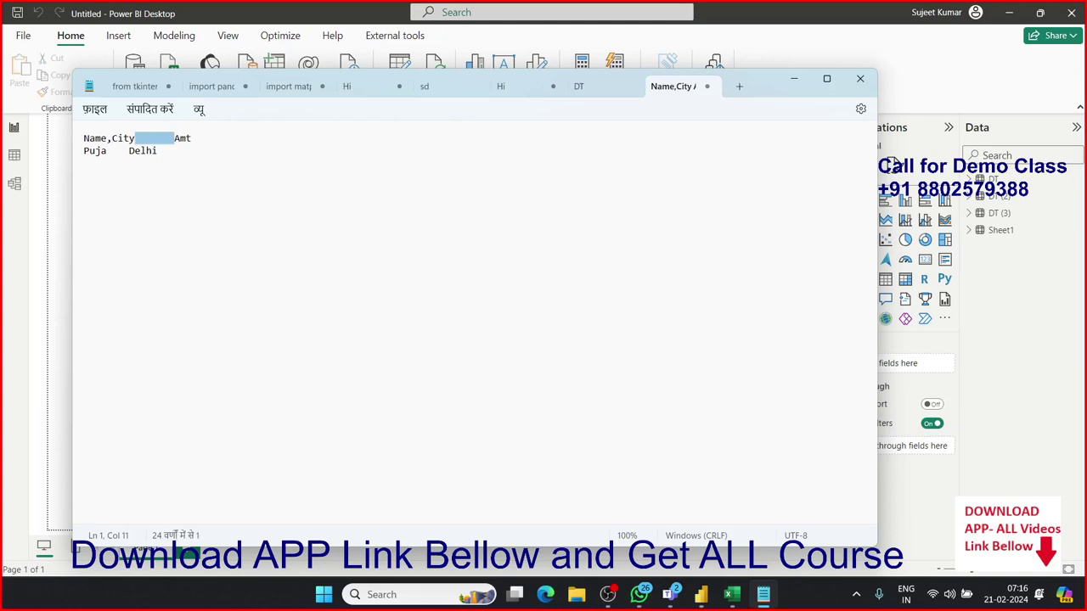
{"action": "type", "text": ","}
{"action": "left_click", "coordinate": [130, 150]}
{"action": "double_click", "coordinate": [117, 150]}
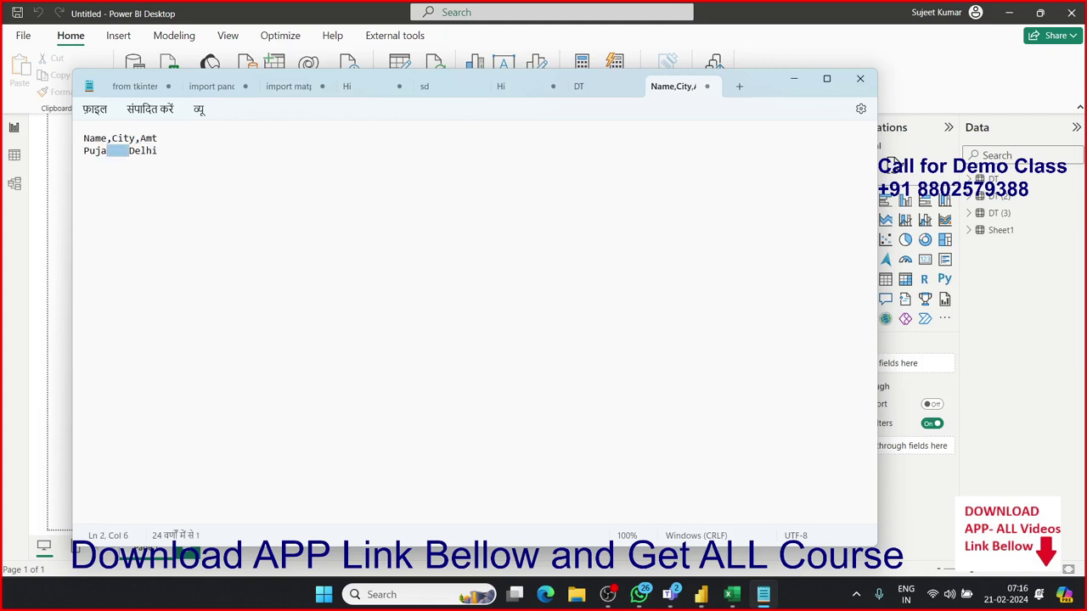
{"action": "type", "text": ","}
{"action": "key", "text": "alt+Tab"}
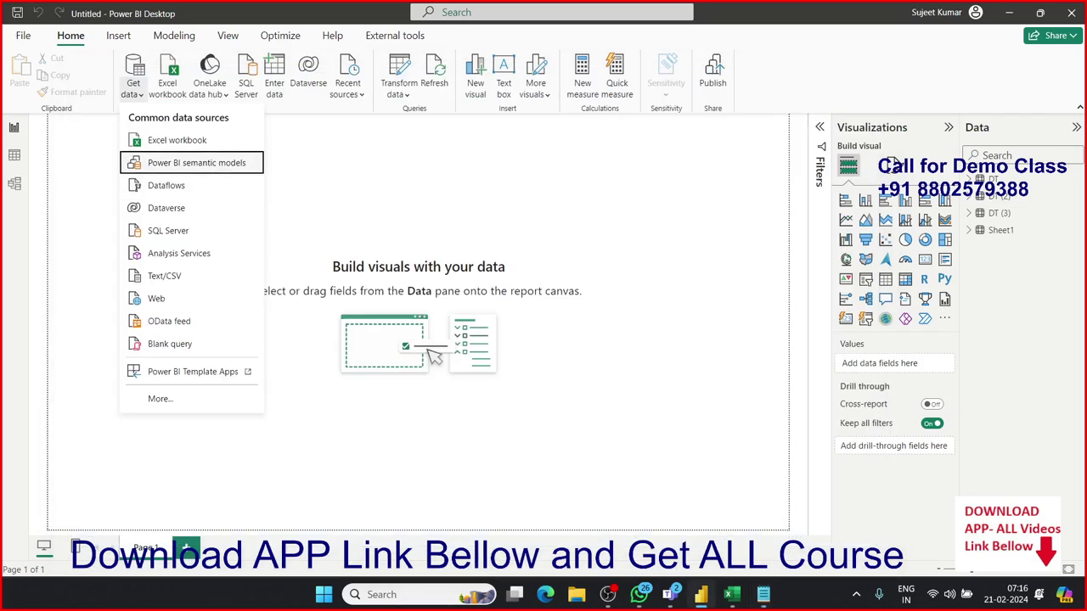
Step: Import DTA.csv through the Text/CSV connector and load it as table DTA
{"action": "left_click", "coordinate": [160, 398]}
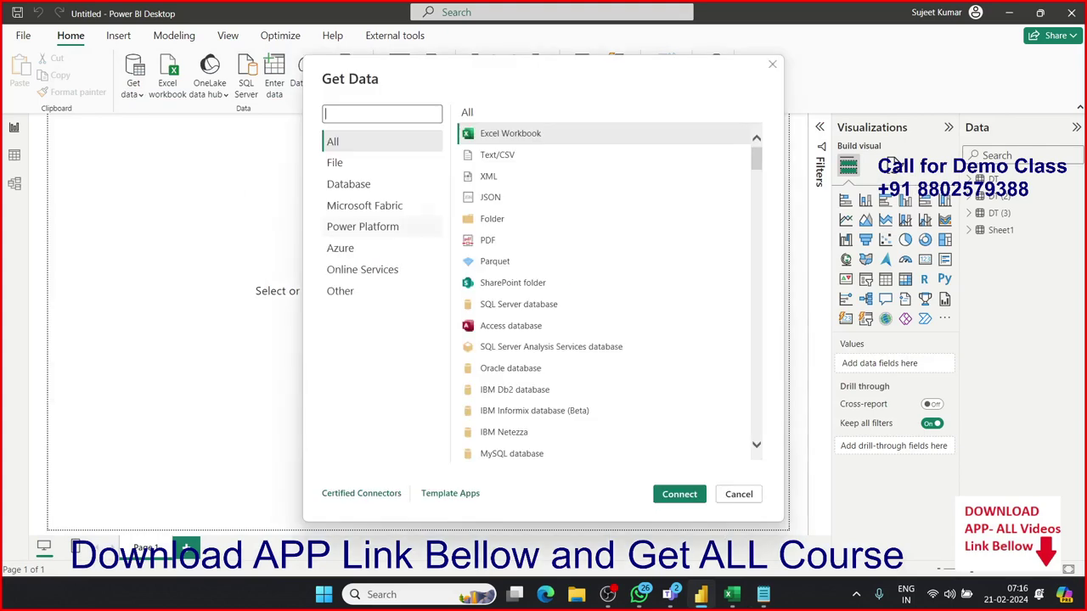
{"action": "left_click", "coordinate": [497, 154]}
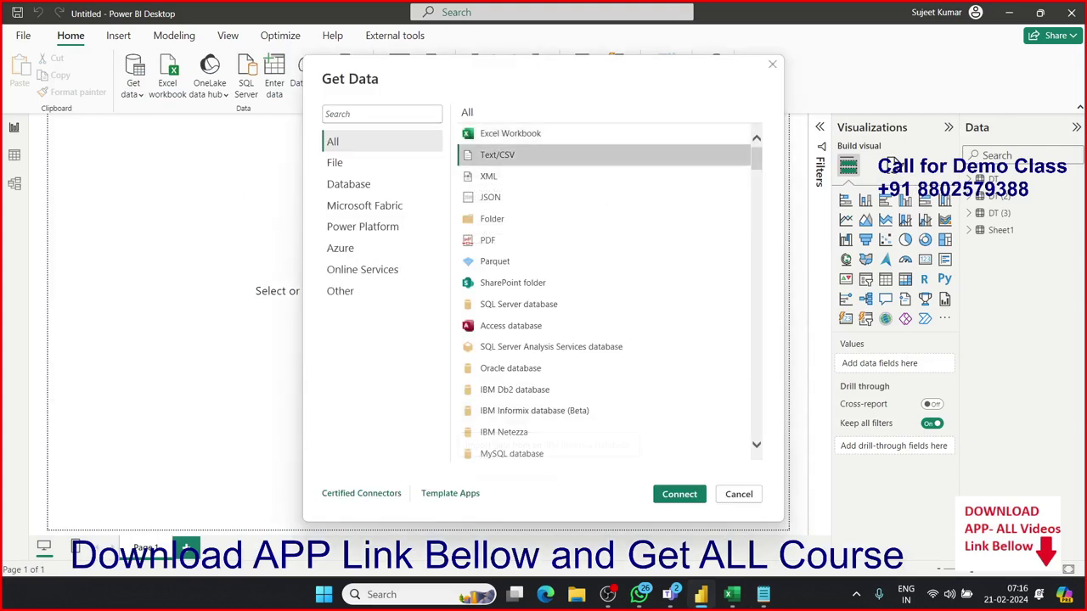
{"action": "left_click", "coordinate": [679, 494]}
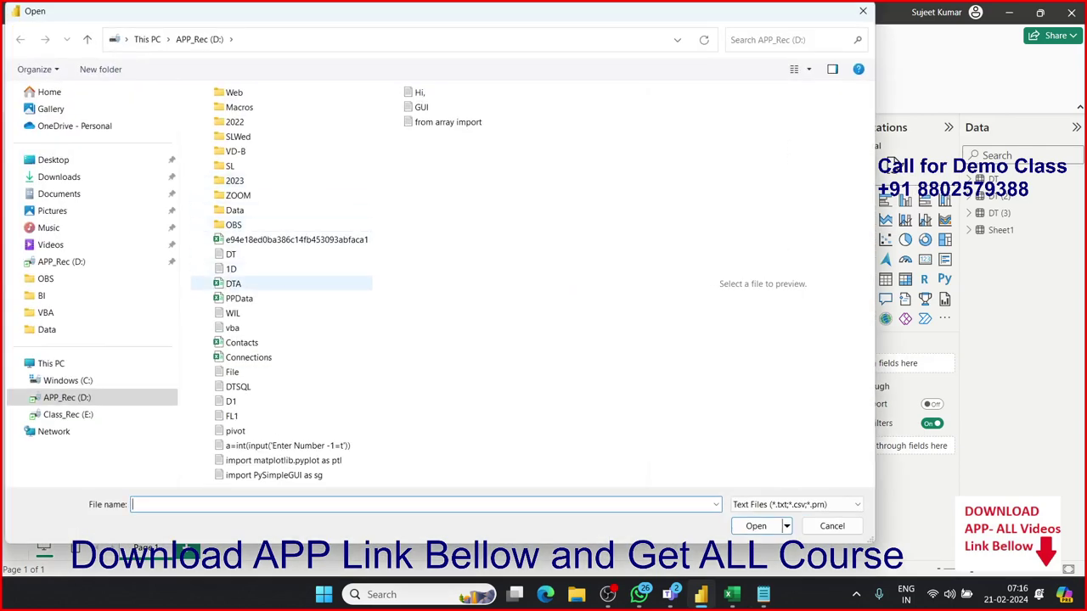
{"action": "left_click", "coordinate": [234, 284]}
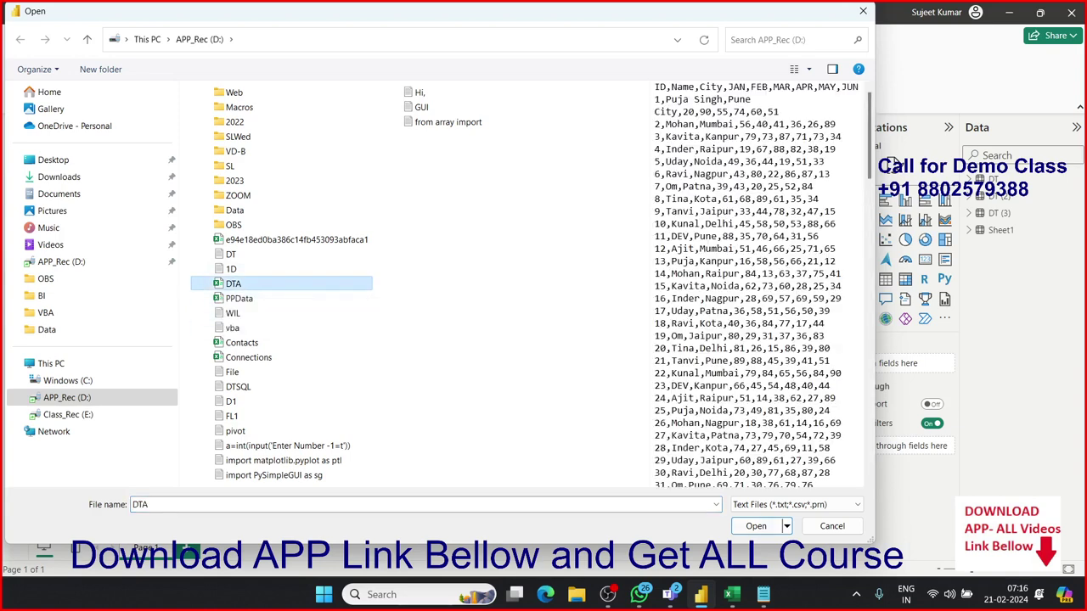
{"action": "key", "text": "Return"}
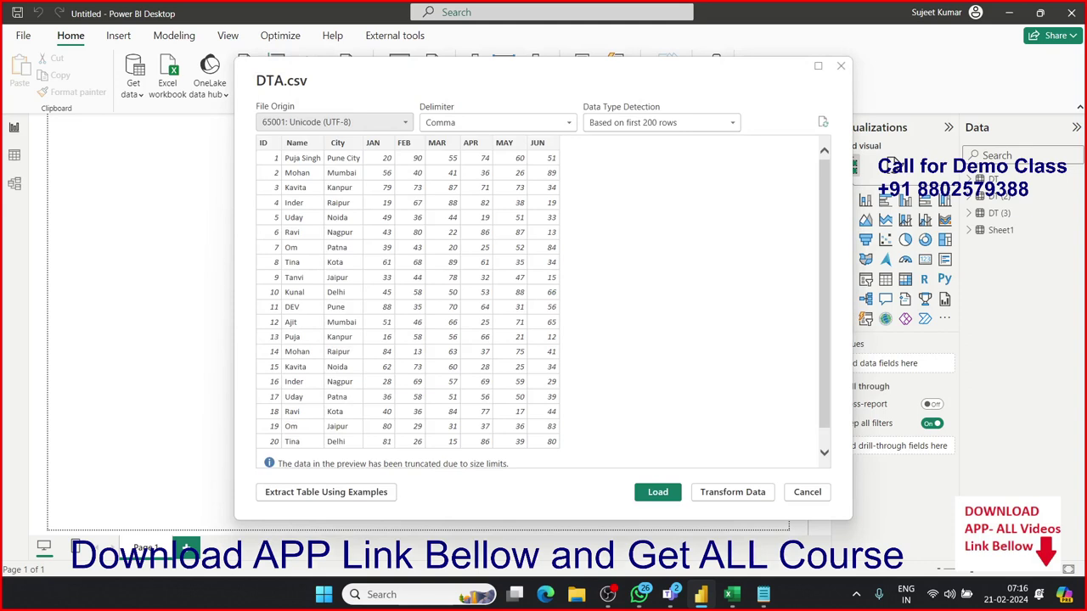
{"action": "left_click", "coordinate": [657, 492]}
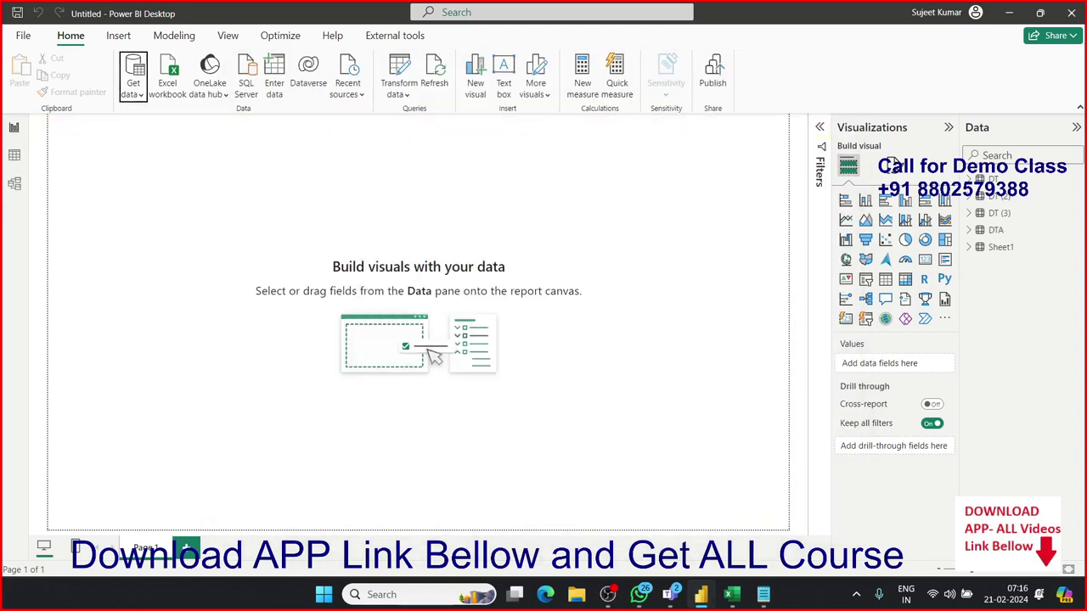
Step: Connect with the XML connector and open the Data.xml file
{"action": "left_click", "coordinate": [134, 93]}
{"action": "left_click", "coordinate": [159, 398]}
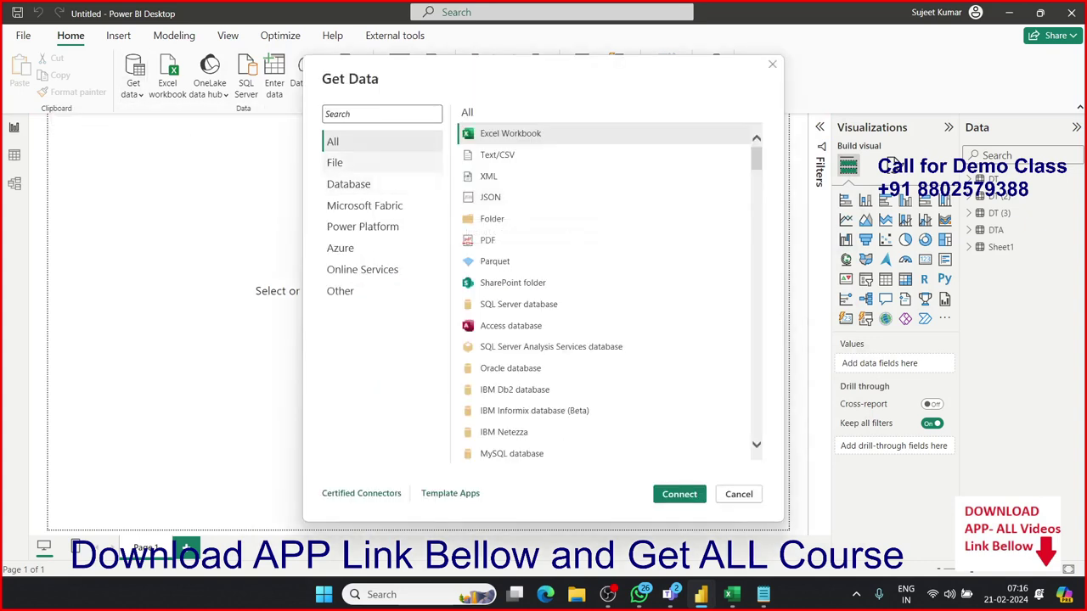
{"action": "left_click", "coordinate": [334, 162]}
{"action": "left_click", "coordinate": [488, 176]}
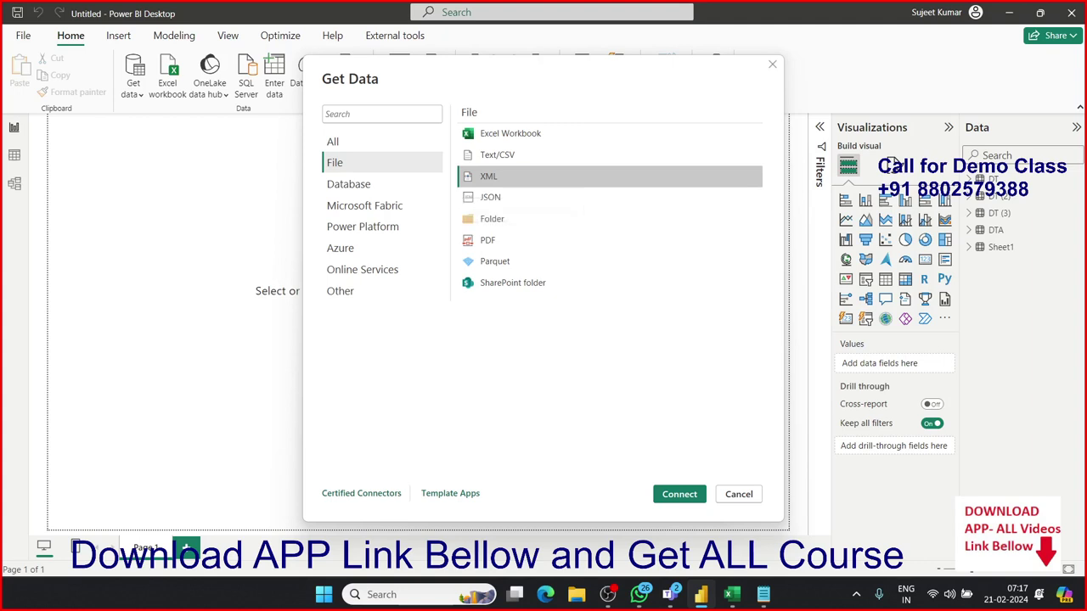
{"action": "left_click", "coordinate": [700, 492]}
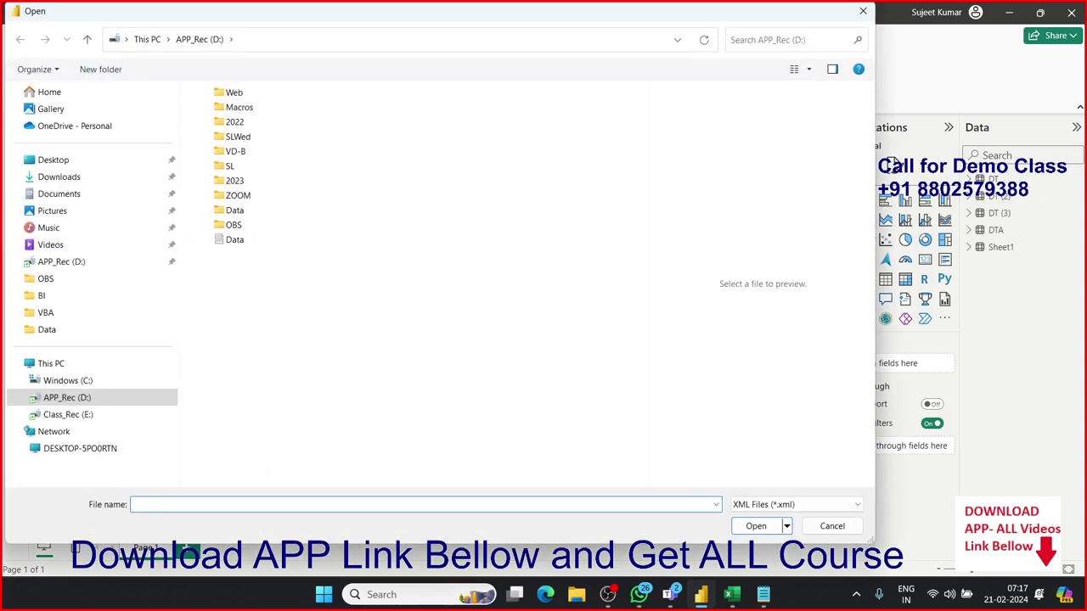
{"action": "left_click", "coordinate": [235, 240]}
{"action": "left_click", "coordinate": [756, 525]}
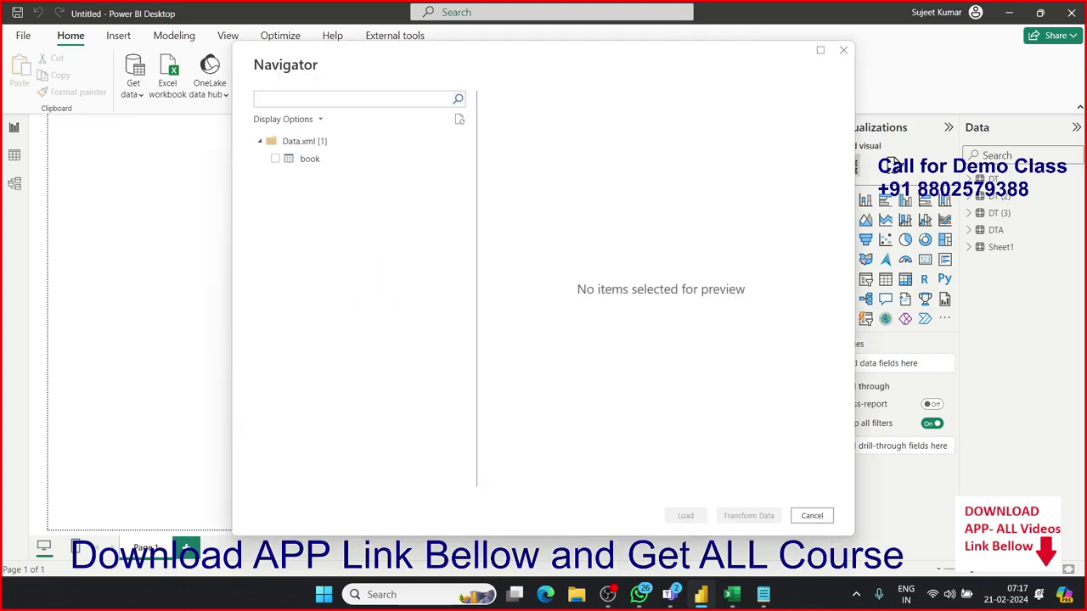
Step: Tick the book table in Navigator and load it into the report
{"action": "left_click", "coordinate": [309, 159]}
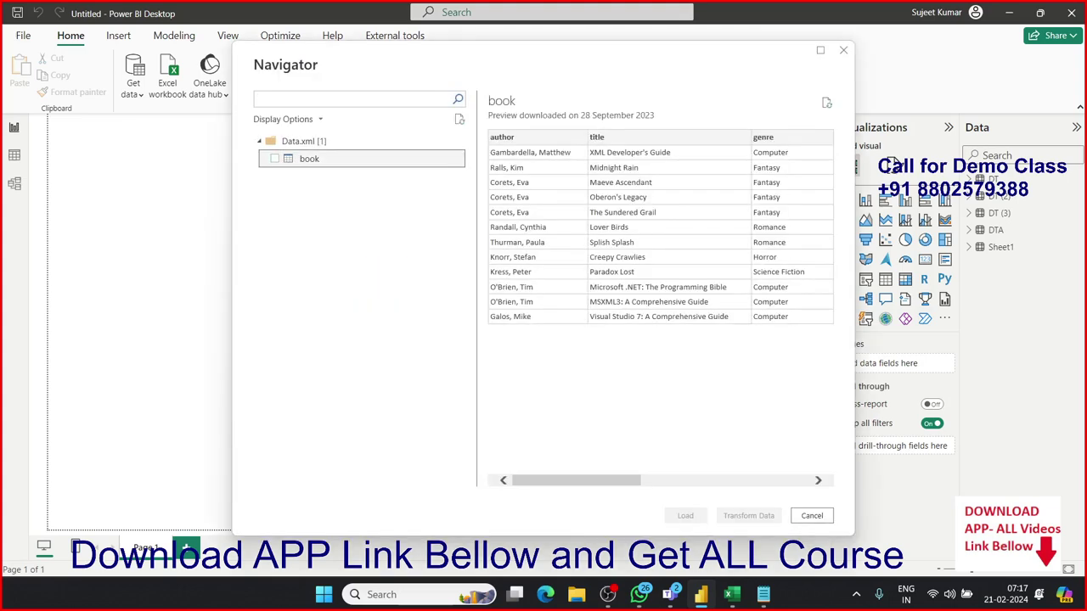
{"action": "mouse_move", "coordinate": [575, 480]}
{"action": "left_mouse_down"}
{"action": "mouse_move", "coordinate": [745, 480]}
{"action": "mouse_move", "coordinate": [575, 481]}
{"action": "left_mouse_up"}
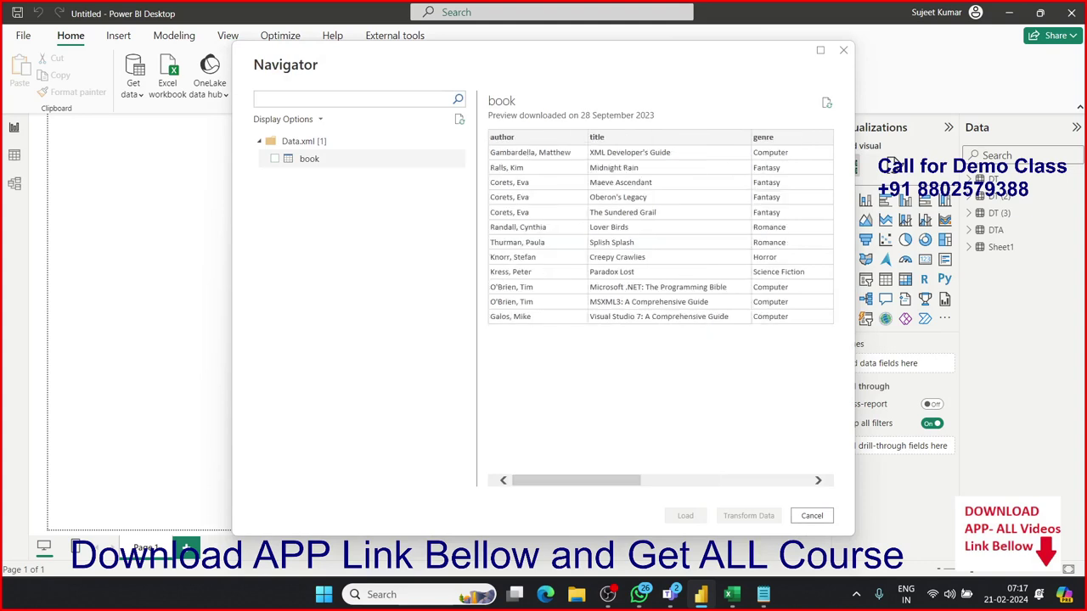
{"action": "left_click", "coordinate": [309, 159]}
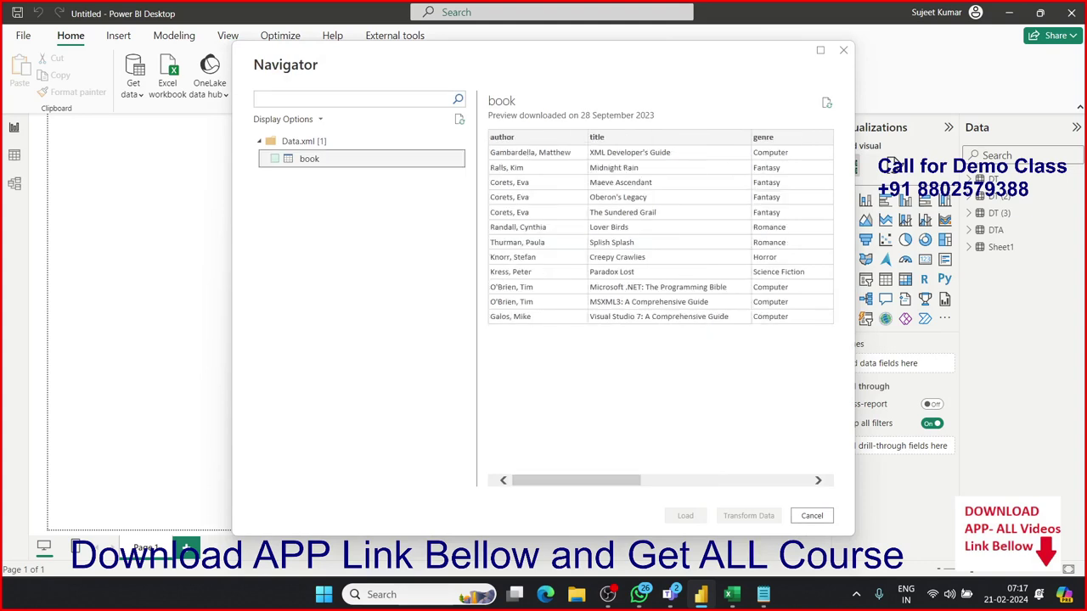
{"action": "left_click", "coordinate": [274, 159]}
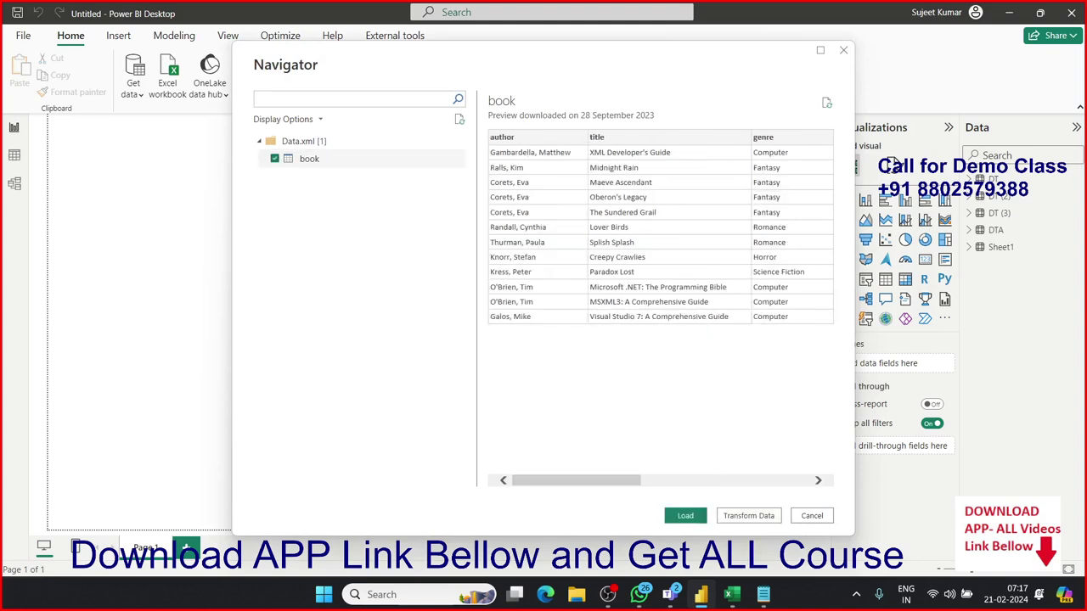
{"action": "left_click", "coordinate": [685, 515]}
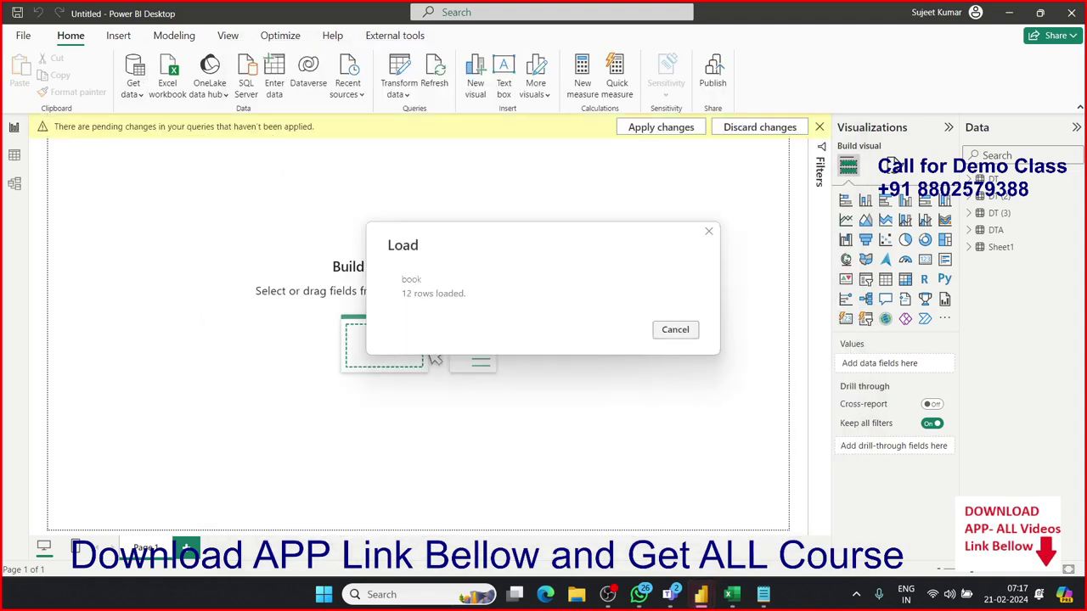
Step: Connect with the JSON connector and open the Data.json file
{"action": "left_click", "coordinate": [133, 92]}
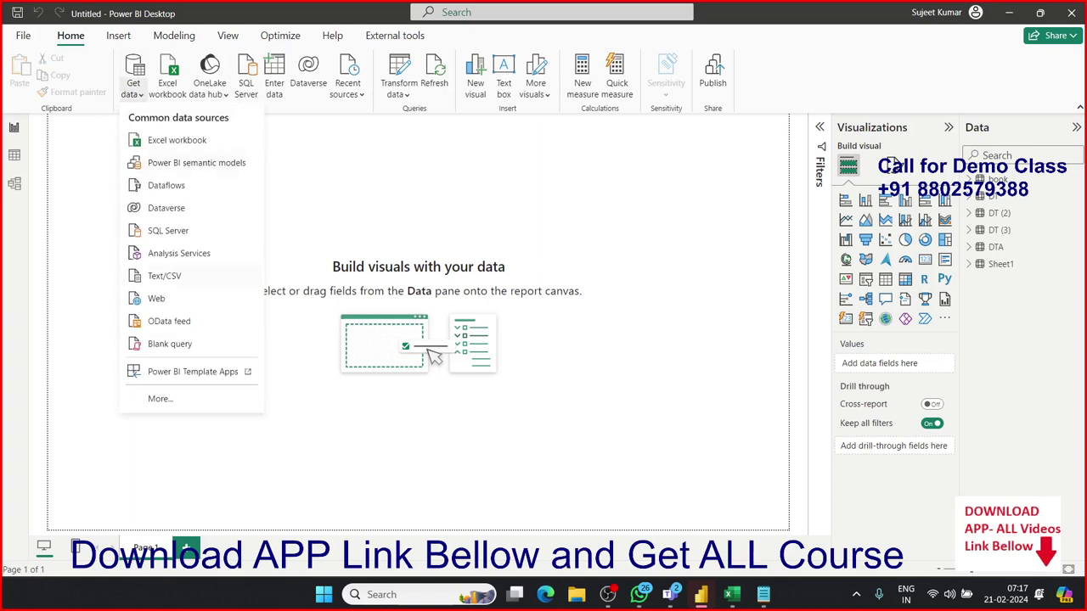
{"action": "left_click", "coordinate": [160, 399]}
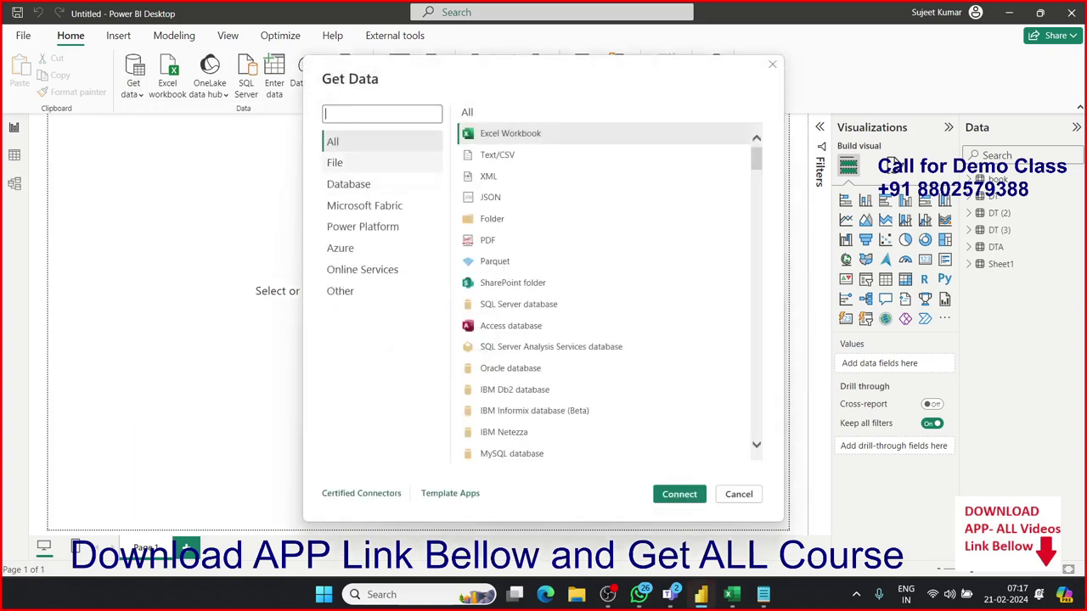
{"action": "left_click", "coordinate": [334, 162]}
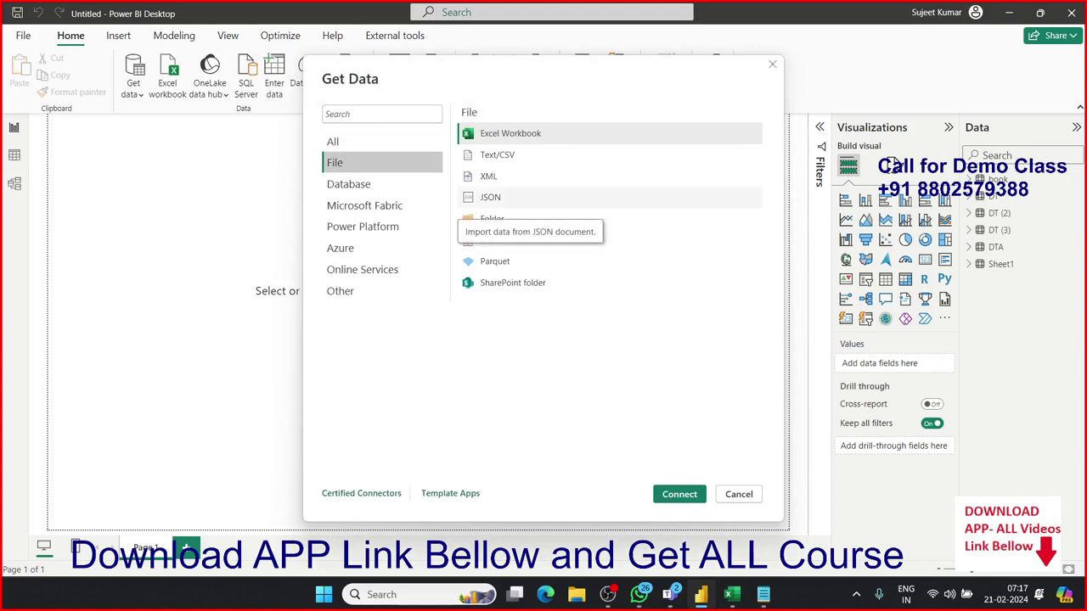
{"action": "left_click", "coordinate": [501, 197]}
{"action": "left_click", "coordinate": [488, 176]}
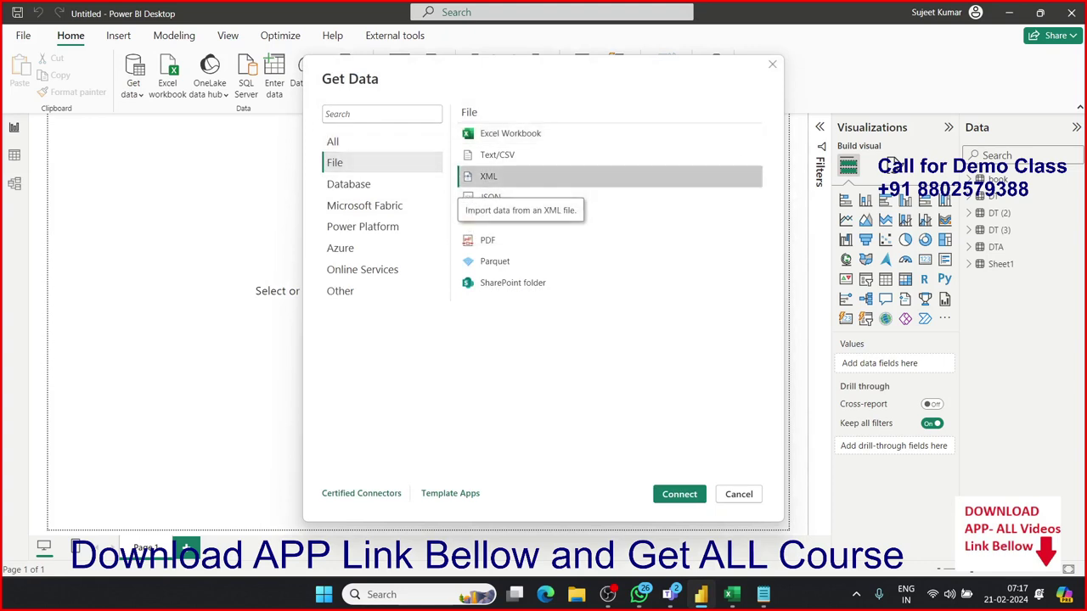
{"action": "left_click", "coordinate": [491, 197]}
{"action": "left_click", "coordinate": [679, 494]}
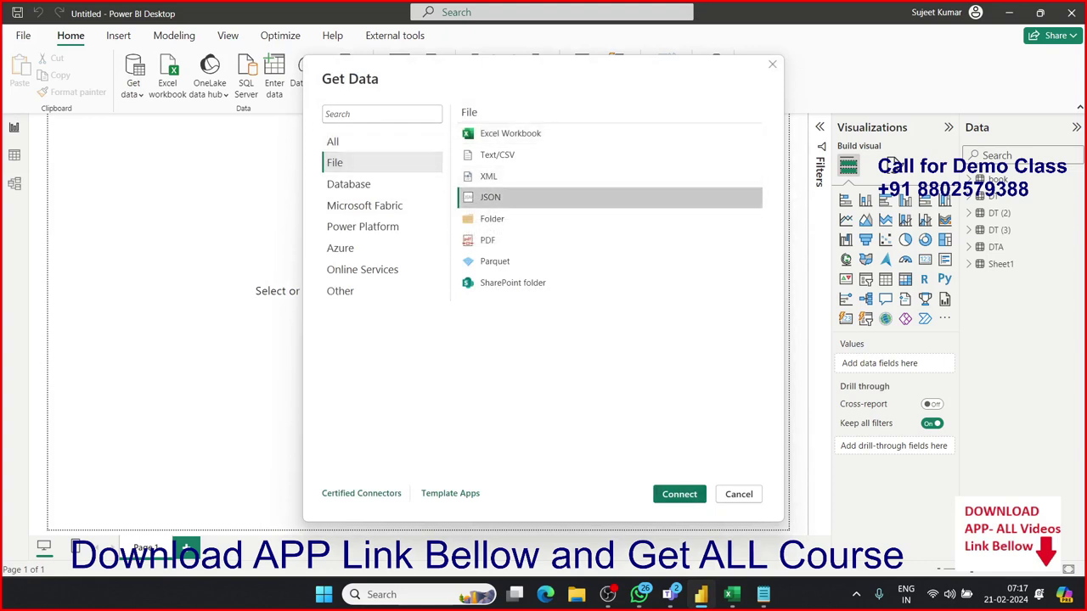
{"action": "left_click", "coordinate": [233, 240]}
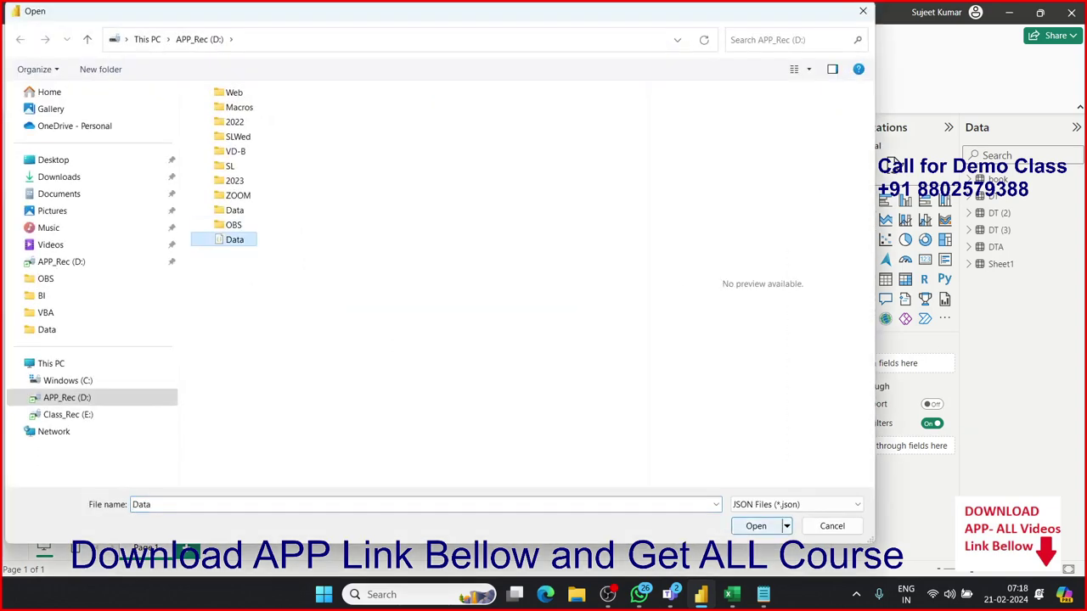
{"action": "left_click", "coordinate": [756, 526]}
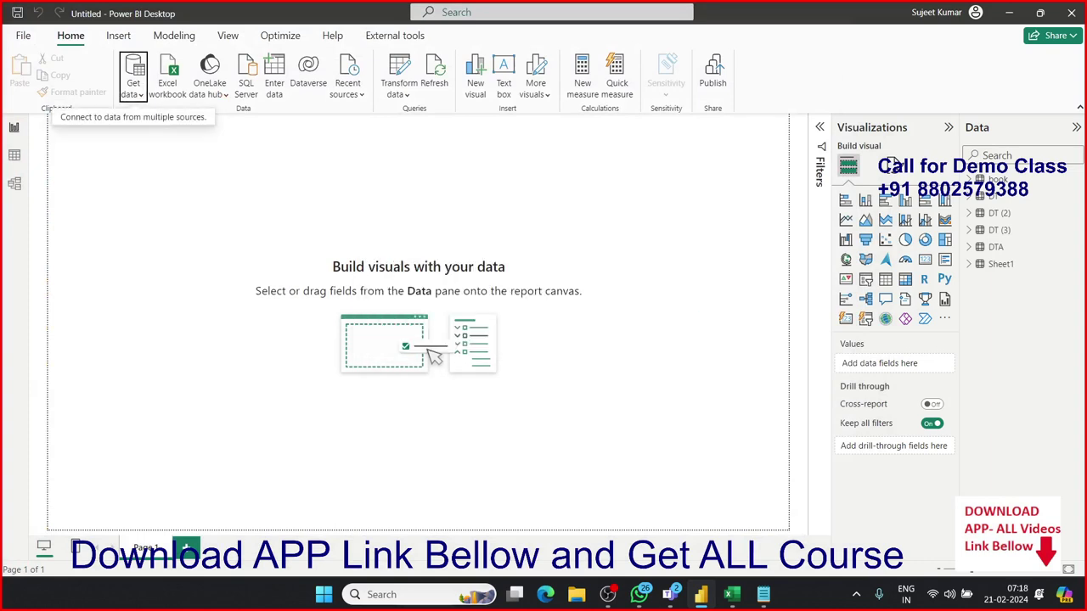
Step: Review the JSON population variables in Power Query Editor, then Close & Apply
{"action": "left_click", "coordinate": [398, 83]}
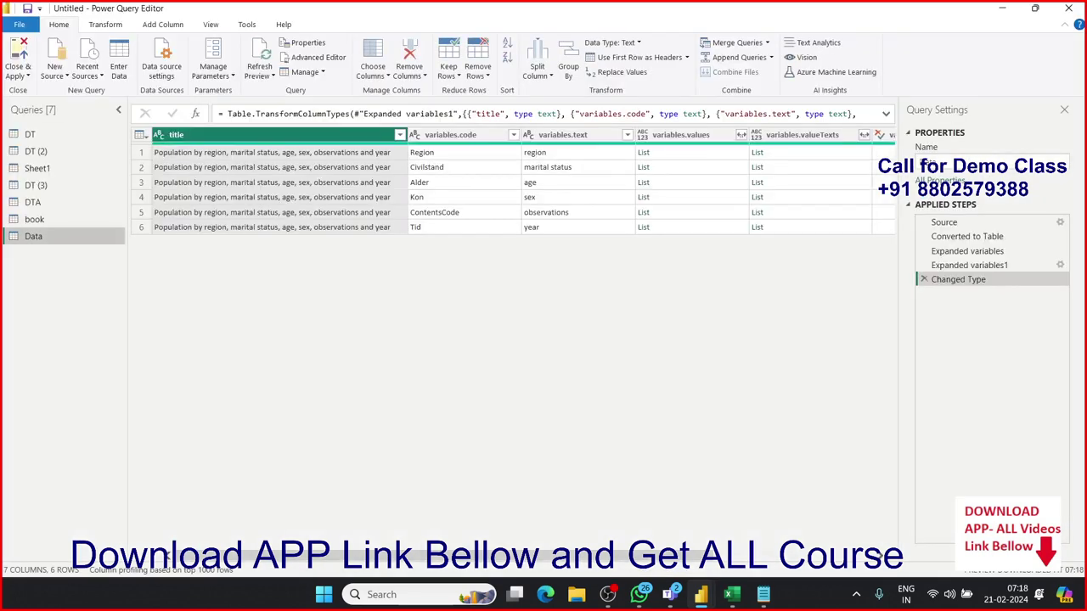
{"action": "left_click", "coordinate": [272, 167]}
{"action": "left_click", "coordinate": [419, 181]}
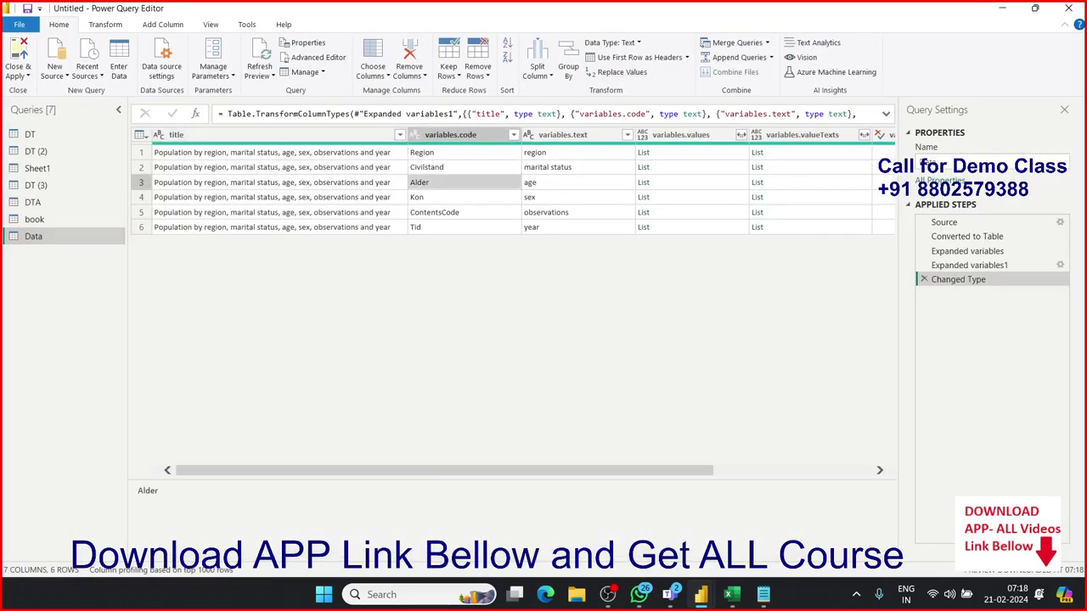
{"action": "mouse_move", "coordinate": [442, 469]}
{"action": "left_mouse_down"}
{"action": "mouse_move", "coordinate": [600, 470]}
{"action": "mouse_move", "coordinate": [442, 469]}
{"action": "left_mouse_up"}
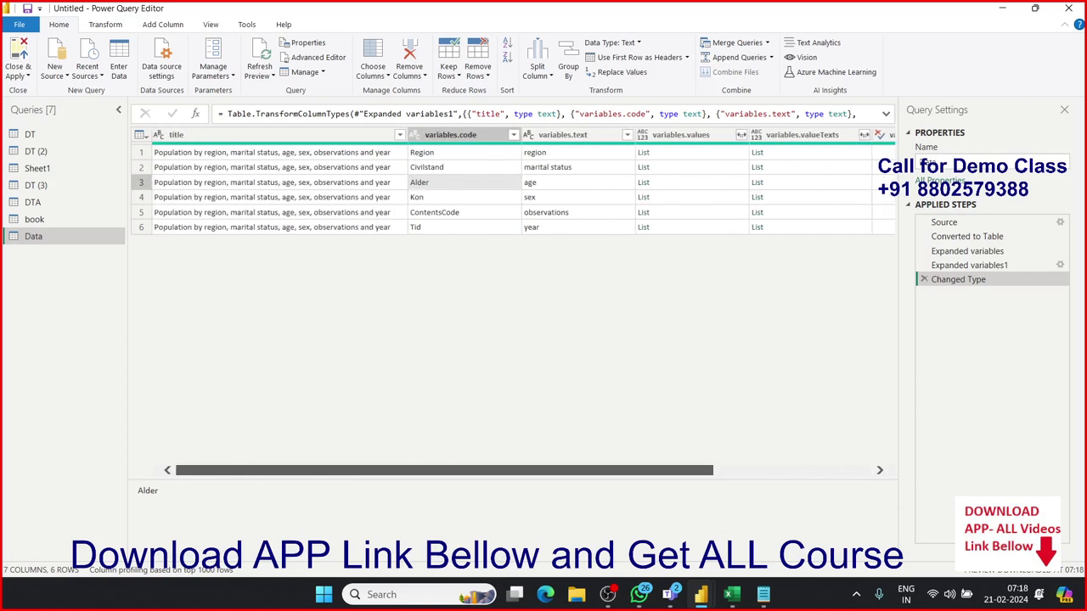
{"action": "left_click", "coordinate": [17, 76]}
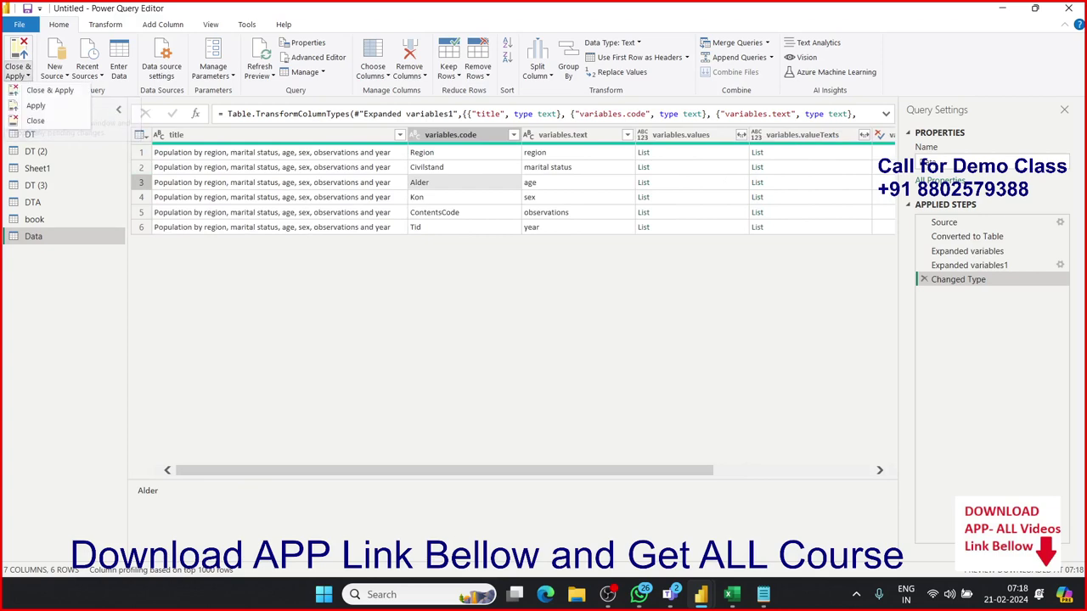
{"action": "left_click", "coordinate": [38, 90]}
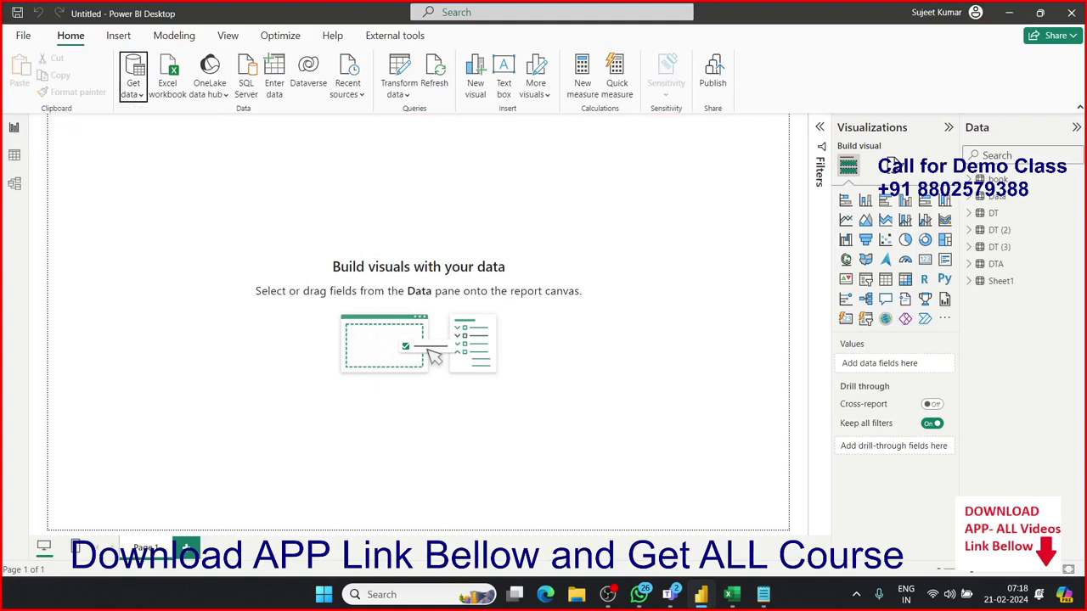
Step: Choose the Folder connector under File sources and open File Explorer with Win+E
{"action": "left_click", "coordinate": [133, 89]}
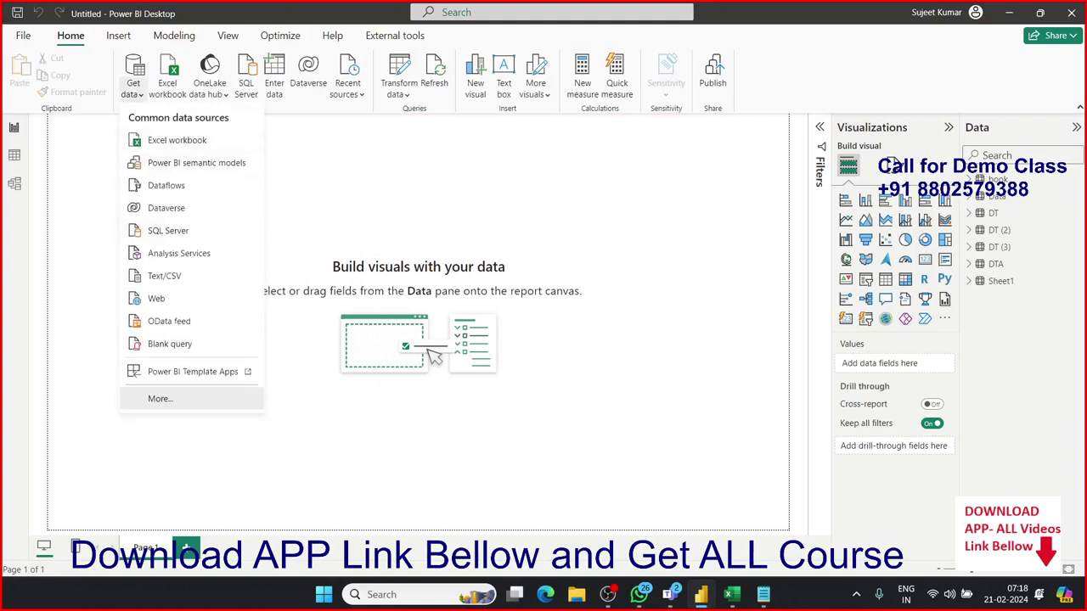
{"action": "left_click", "coordinate": [159, 399]}
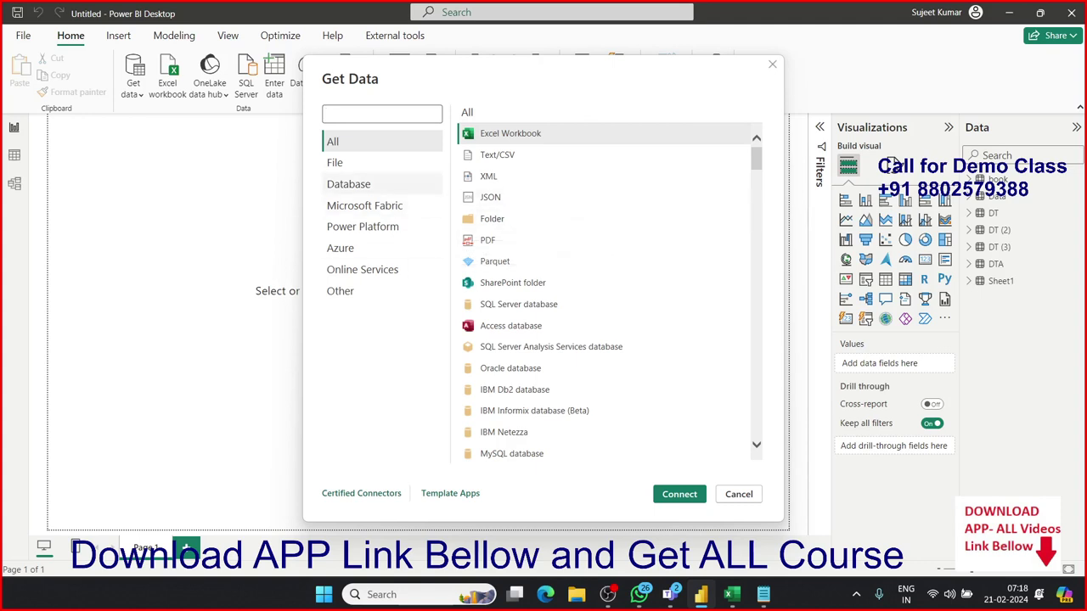
{"action": "left_click", "coordinate": [334, 162]}
{"action": "left_click", "coordinate": [335, 163]}
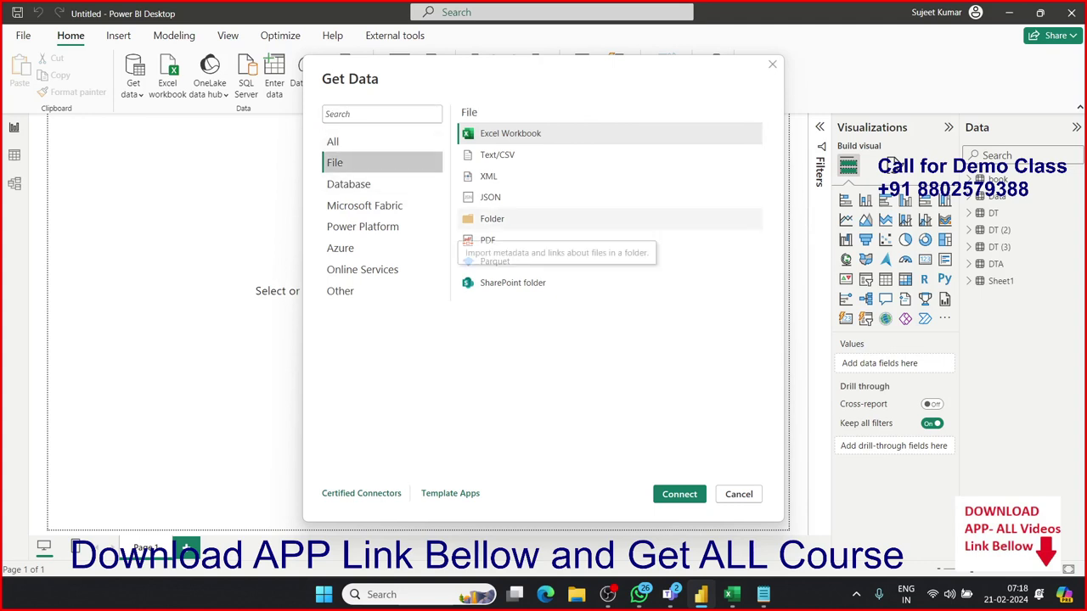
{"action": "left_click", "coordinate": [493, 219]}
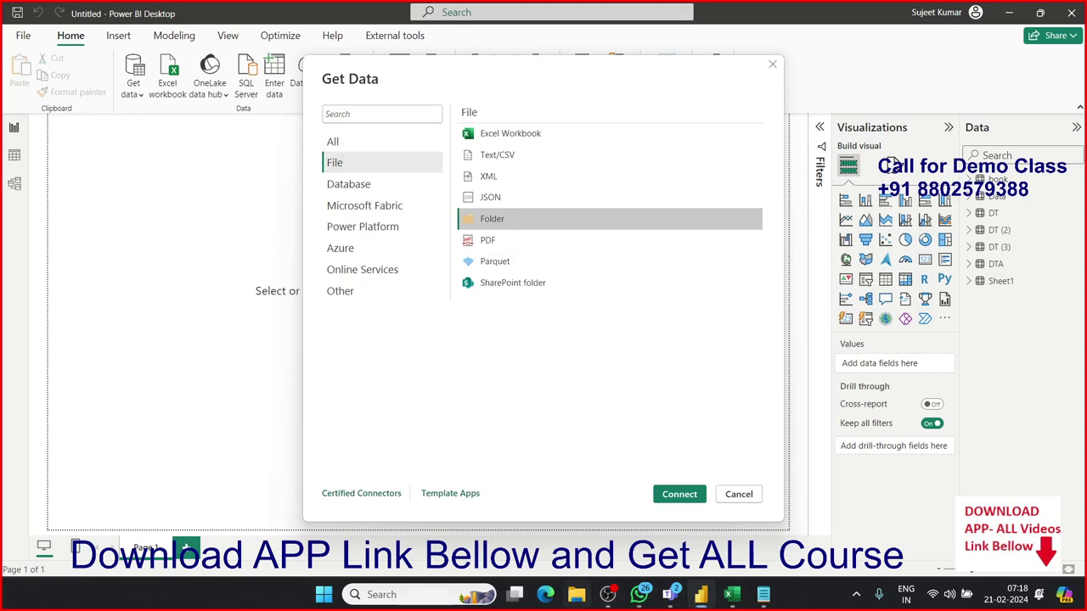
{"action": "key", "text": "super+e"}
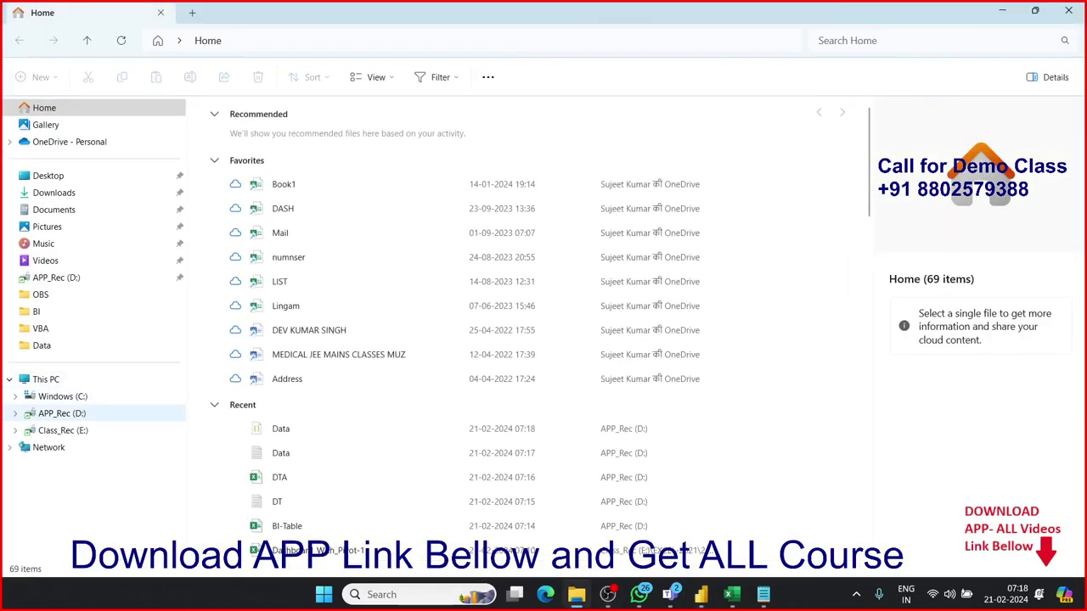
Step: Locate the D:\Data folder of 15 Excel workbooks, confirm its path, and return to Power BI
{"action": "left_click", "coordinate": [61, 414]}
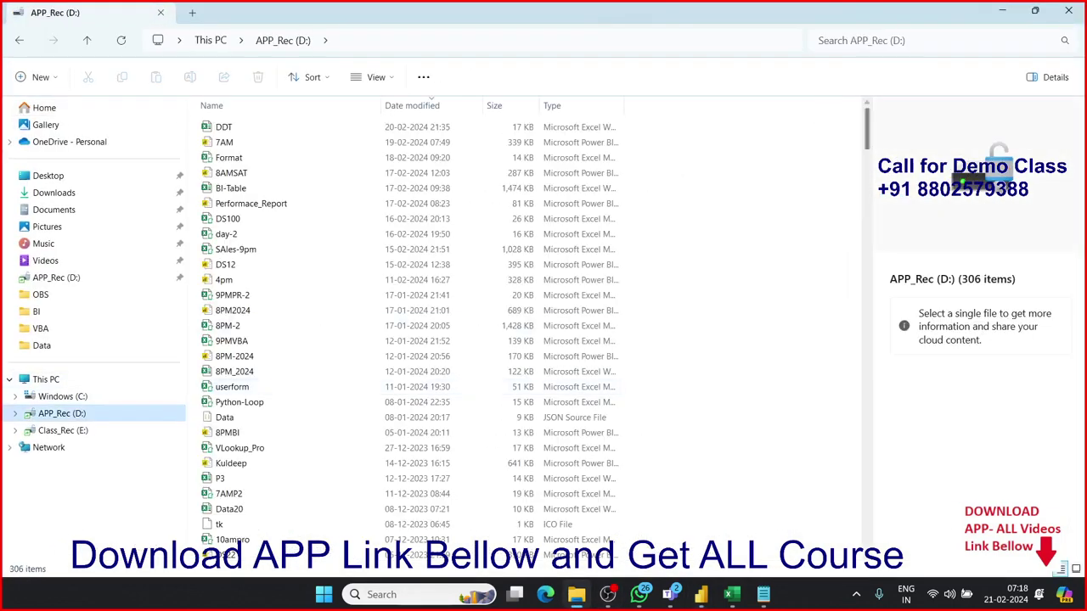
{"action": "scroll", "coordinate": [526, 331], "scroll_direction": "down", "scroll_amount": 10}
{"action": "scroll", "coordinate": [408, 522], "scroll_direction": "down", "scroll_amount": 20}
{"action": "scroll", "coordinate": [408, 523], "scroll_direction": "down", "scroll_amount": 5}
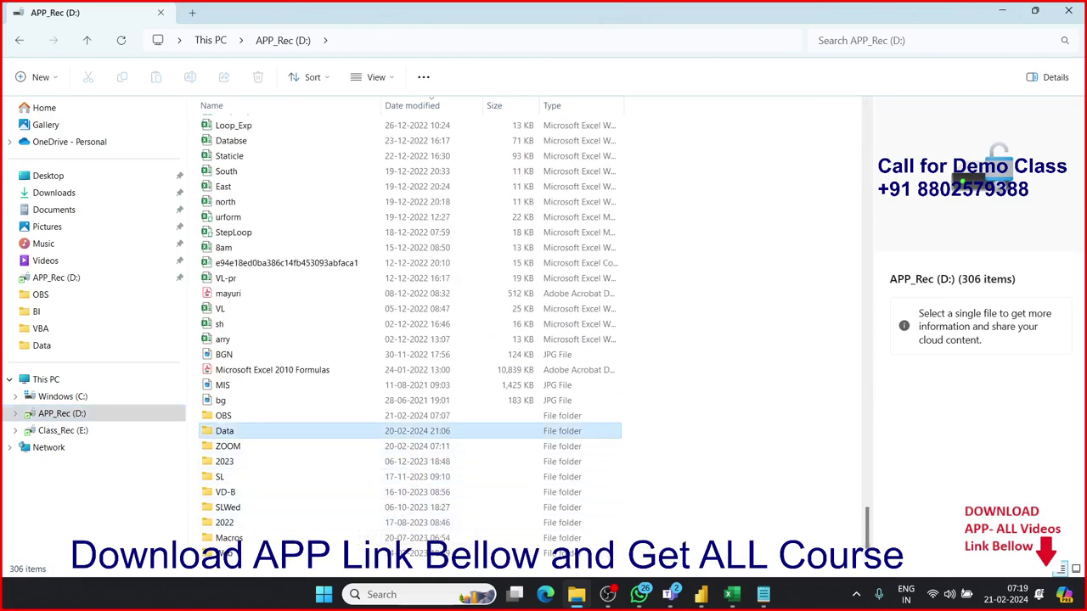
{"action": "double_click", "coordinate": [224, 430]}
{"action": "left_click_drag", "start_coordinate": [543, 433], "coordinate": [191, 116]}
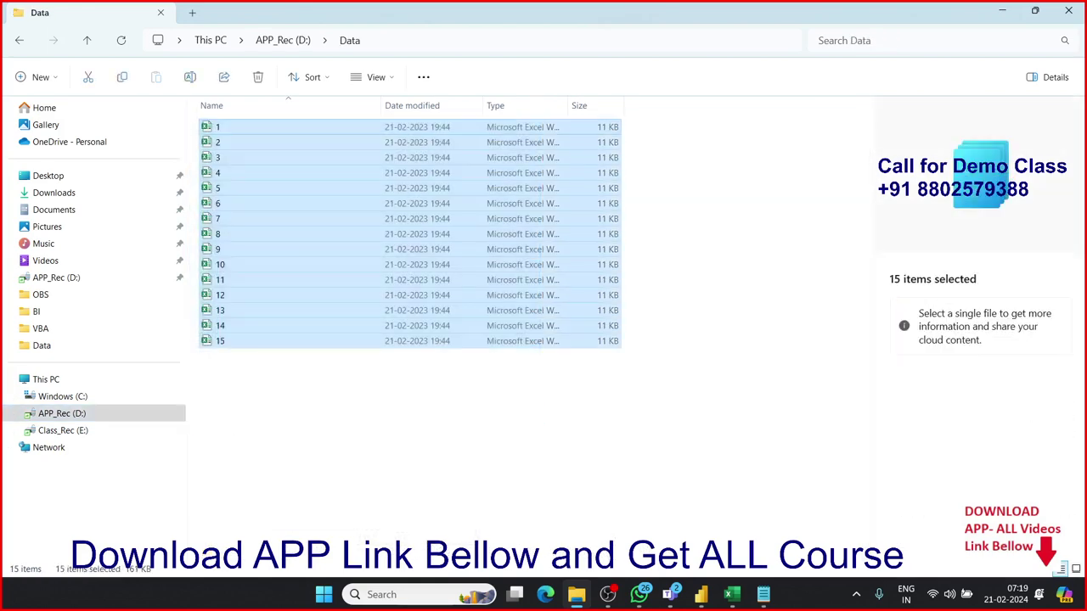
{"action": "left_click_drag", "start_coordinate": [498, 466], "coordinate": [189, 114]}
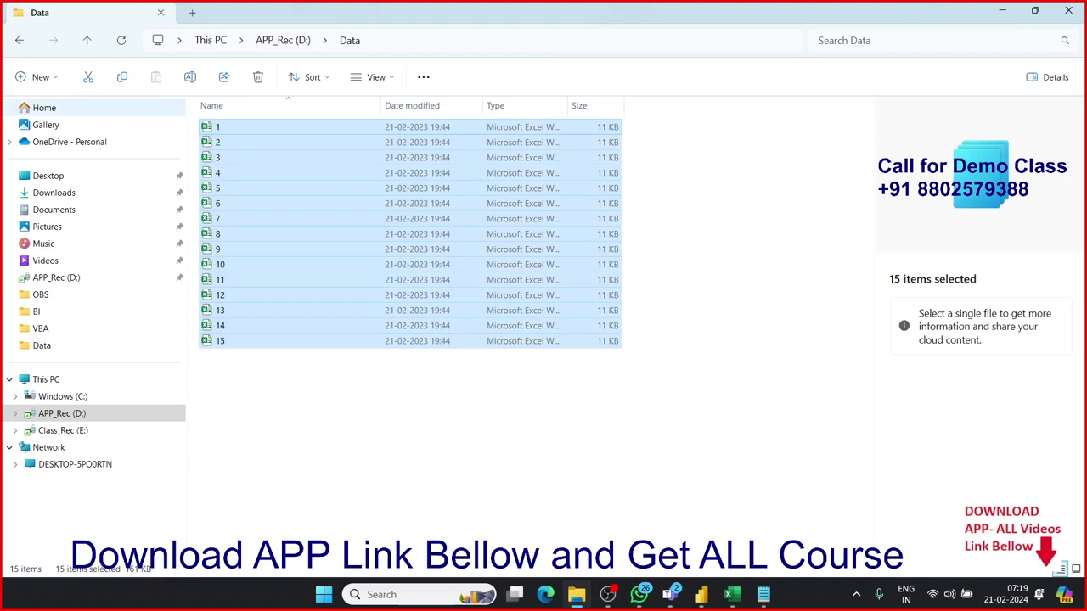
{"action": "key", "text": "alt+d"}
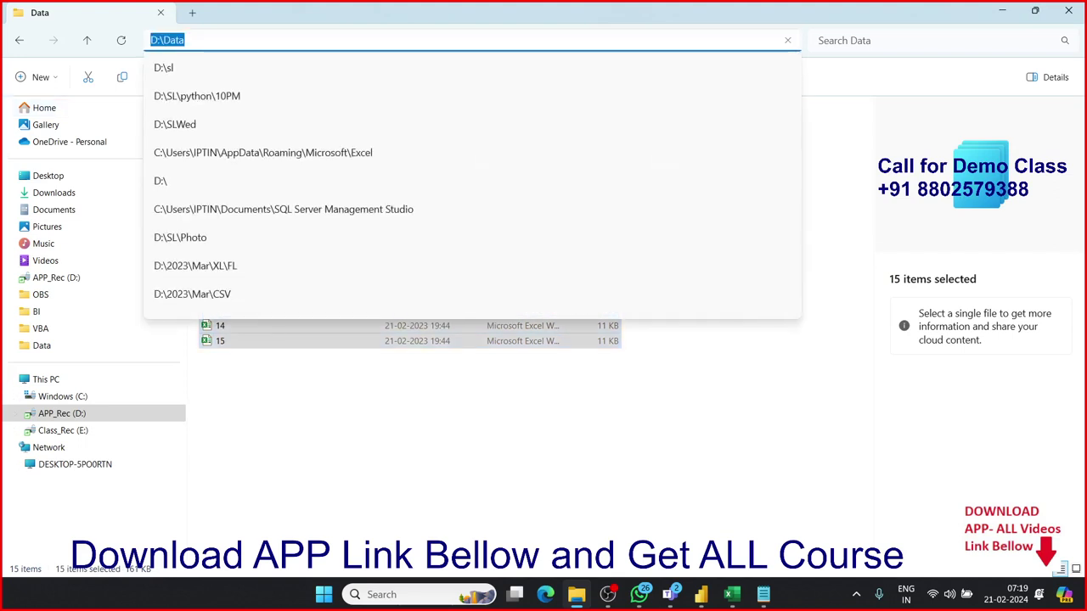
{"action": "key", "text": "Return"}
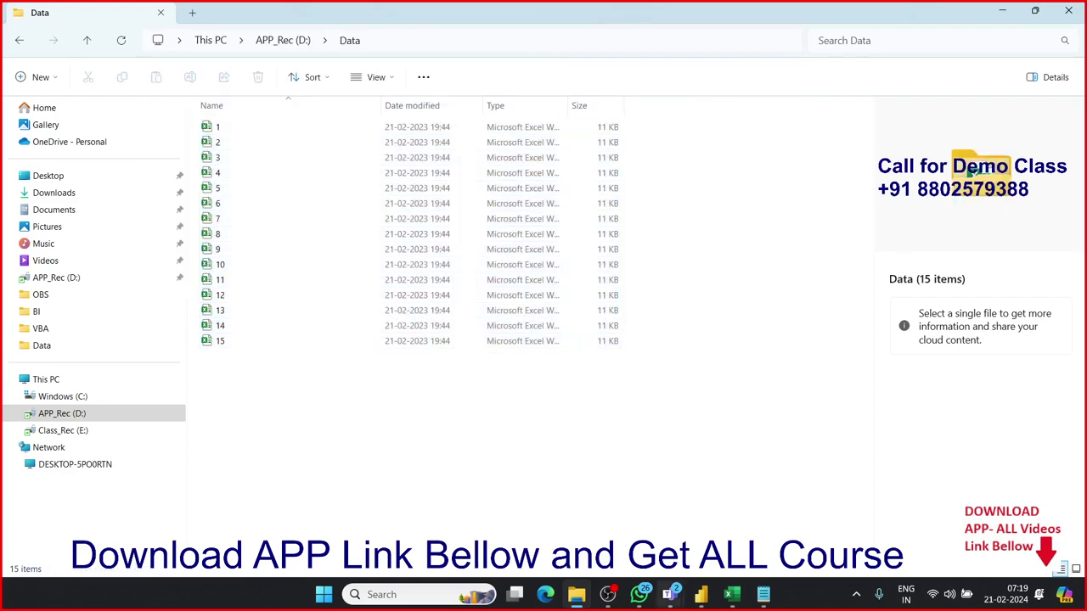
{"action": "left_click", "coordinate": [700, 594]}
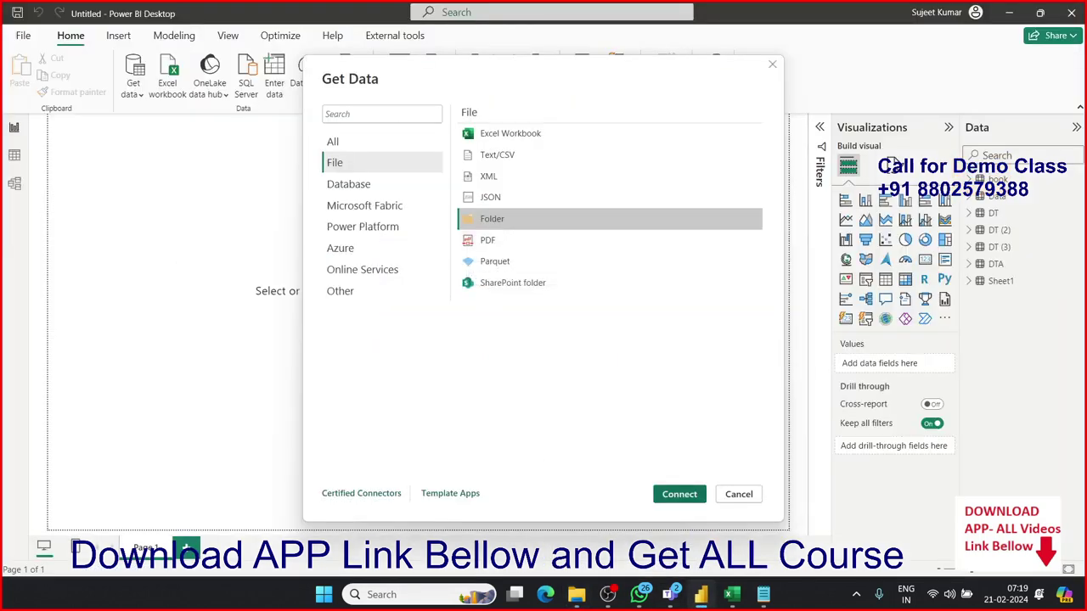
Step: Connect to the D:\Data folder with the Folder connector
{"action": "key", "text": "Return"}
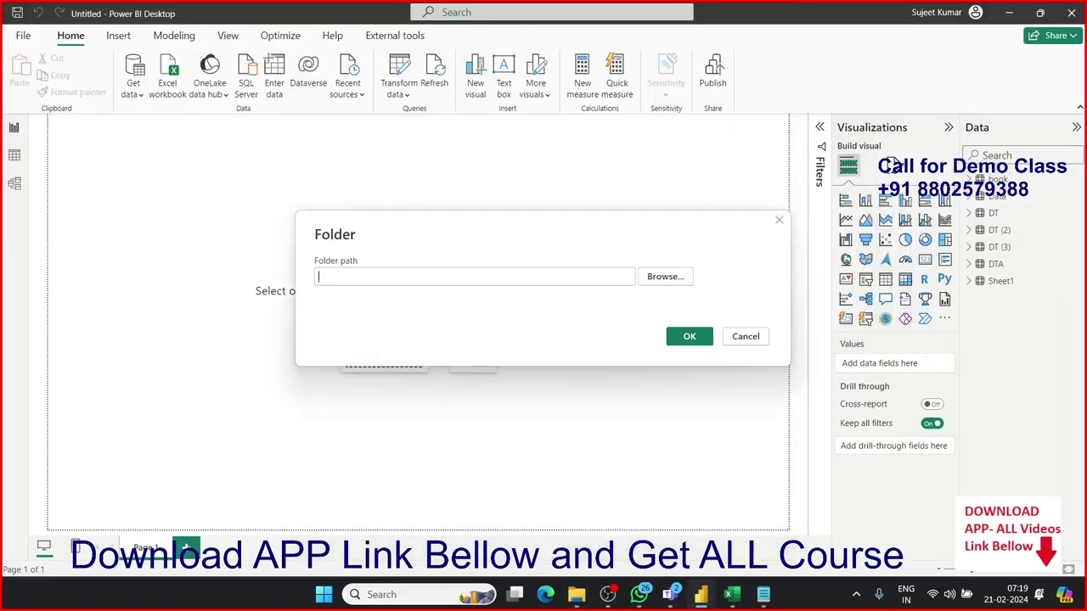
{"action": "type", "text": "D:\\Data"}
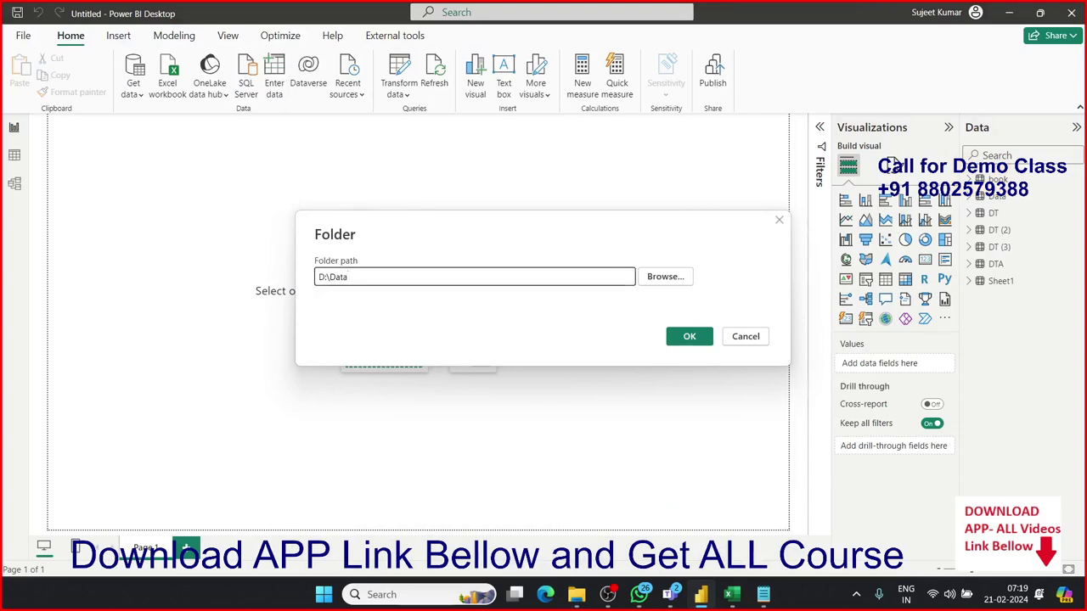
{"action": "key", "text": "Return"}
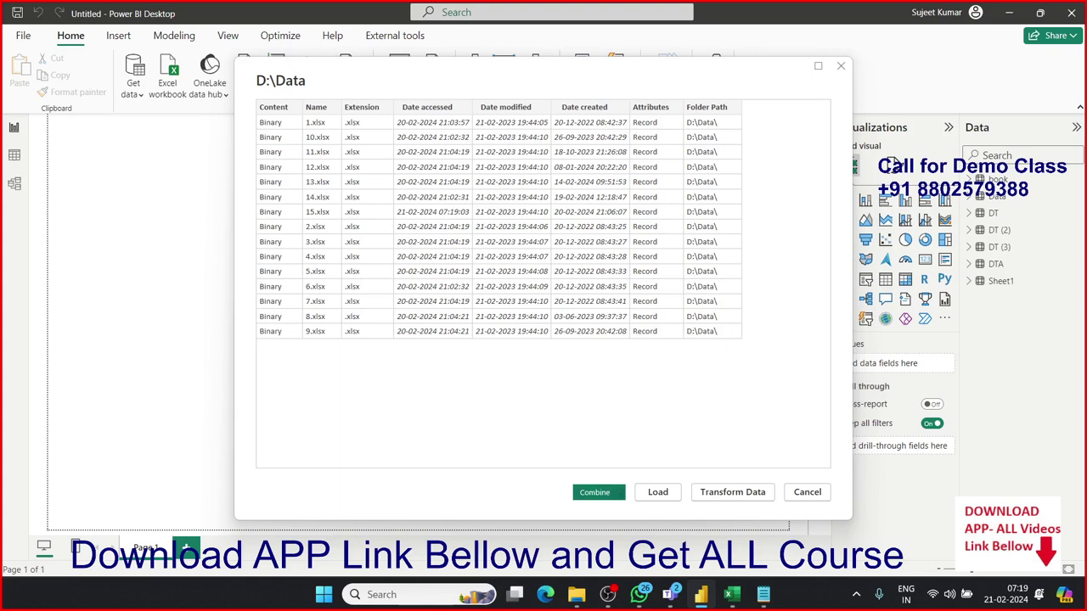
Step: Combine and load the folder's workbooks using Sheet1, with 1.xlsx as the sample file
{"action": "left_click", "coordinate": [619, 493]}
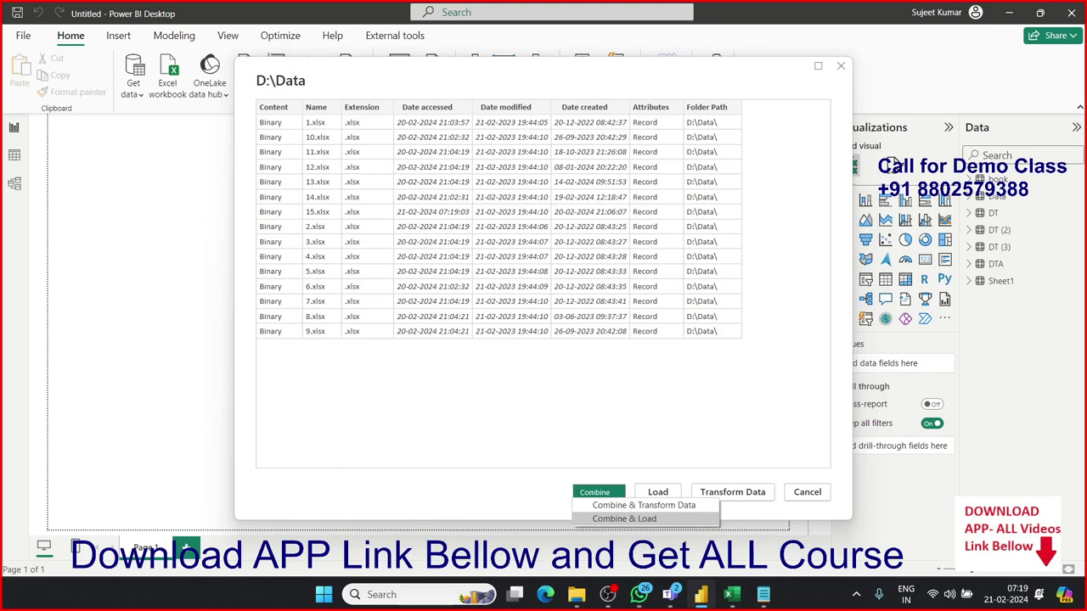
{"action": "left_click", "coordinate": [624, 518]}
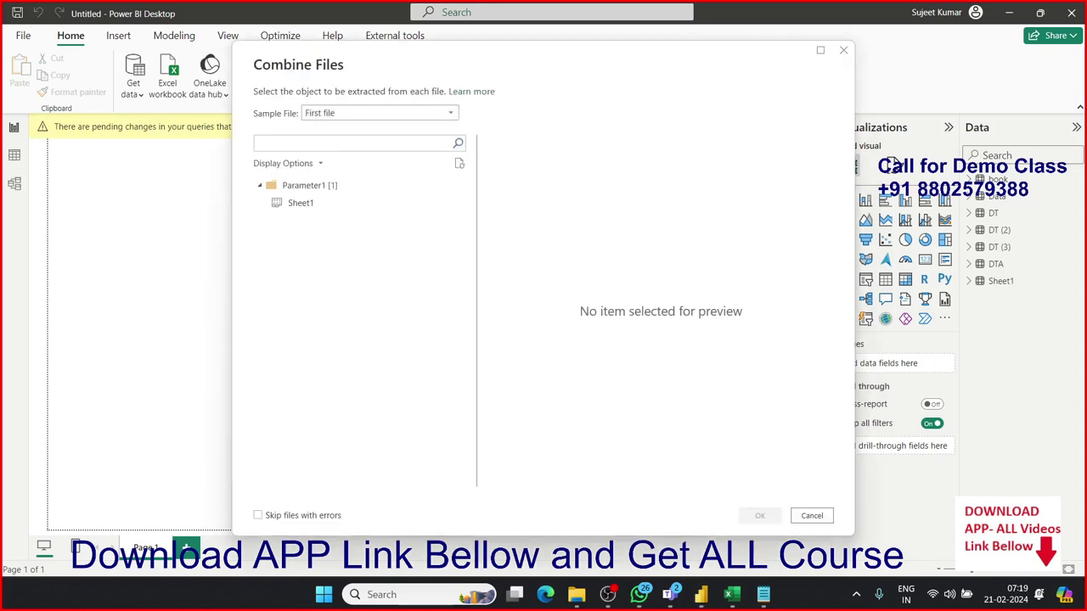
{"action": "left_click", "coordinate": [300, 202]}
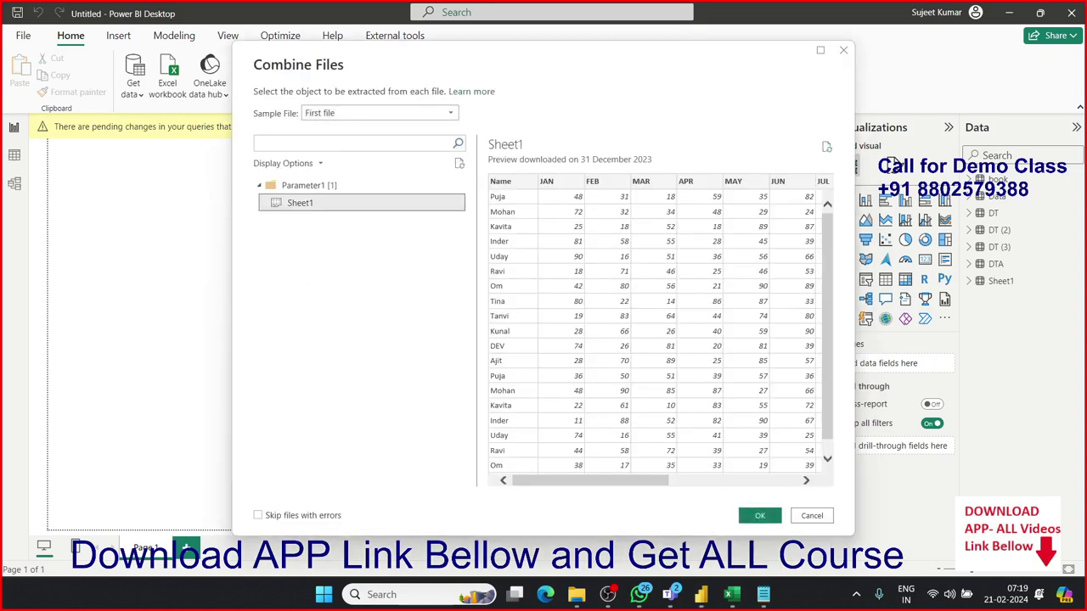
{"action": "left_click", "coordinate": [378, 113]}
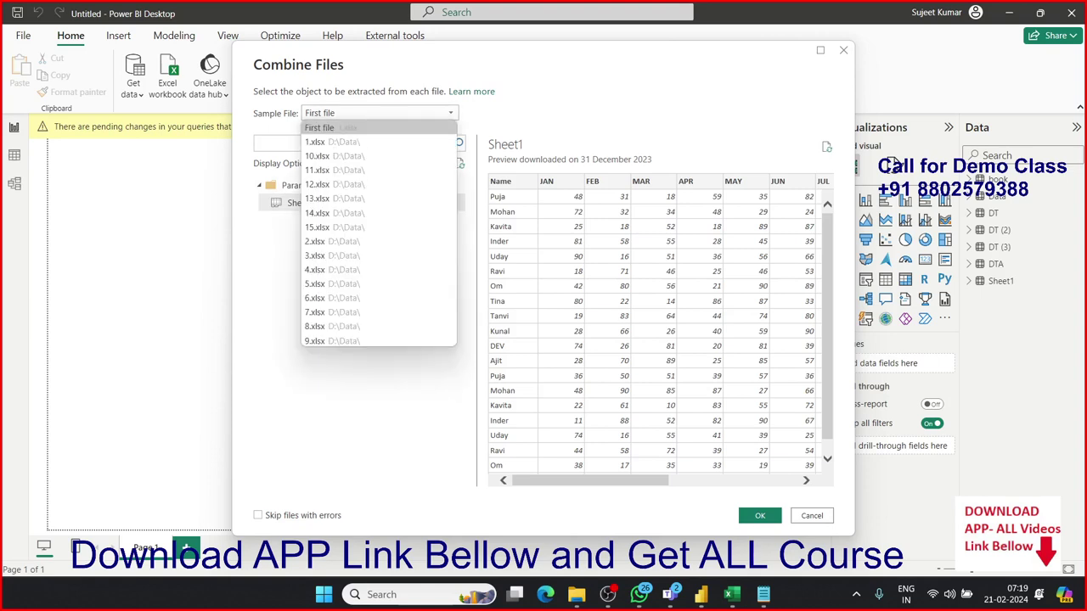
{"action": "left_click", "coordinate": [316, 142]}
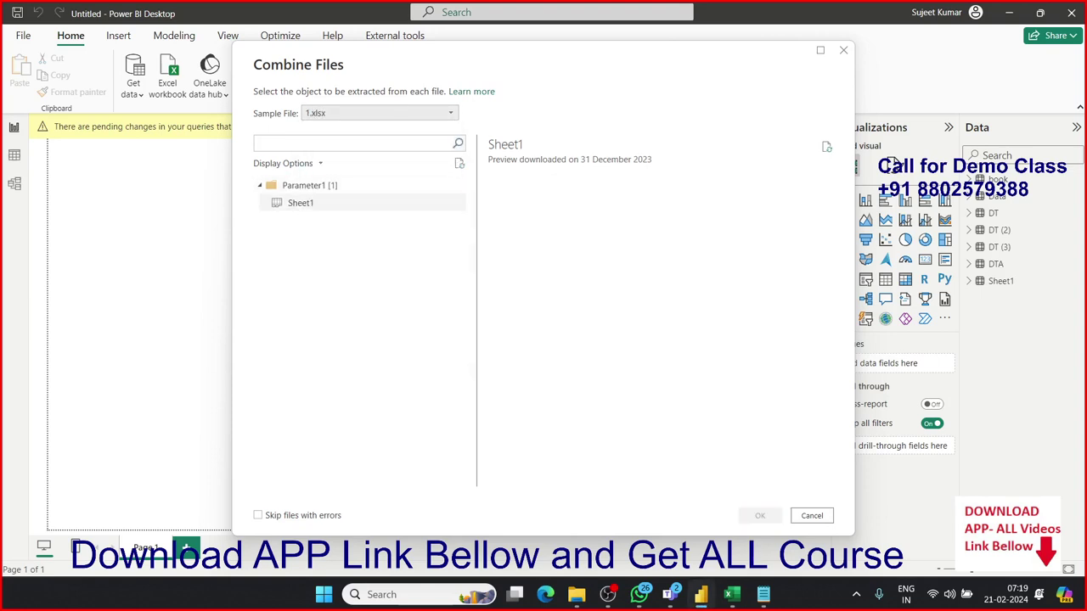
{"action": "left_click", "coordinate": [300, 202]}
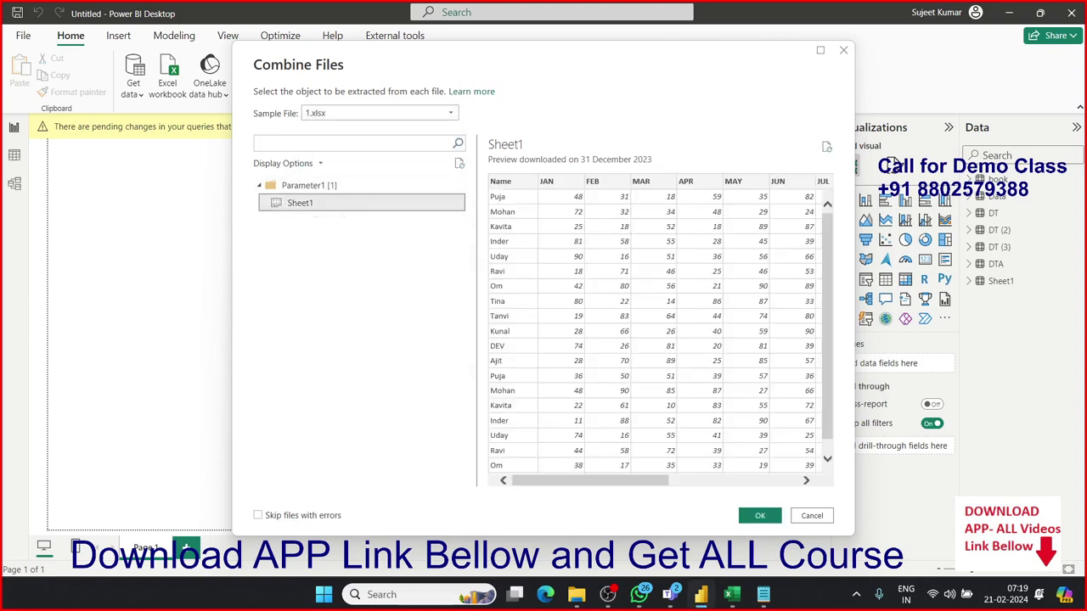
{"action": "mouse_move", "coordinate": [590, 480]}
{"action": "left_mouse_down"}
{"action": "mouse_move", "coordinate": [719, 480]}
{"action": "mouse_move", "coordinate": [591, 480]}
{"action": "left_mouse_up"}
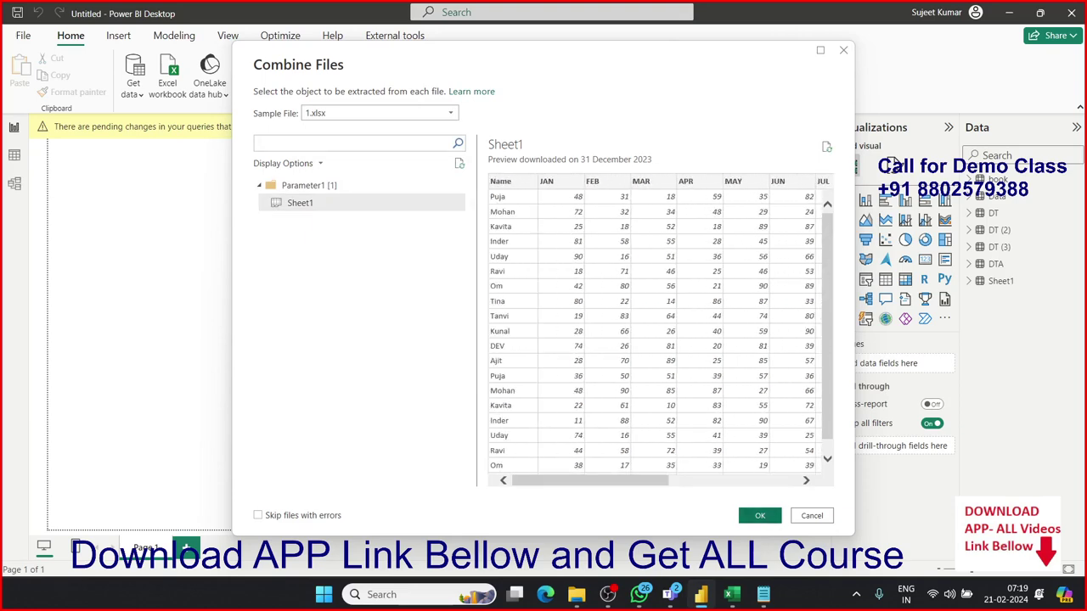
{"action": "left_click", "coordinate": [760, 516]}
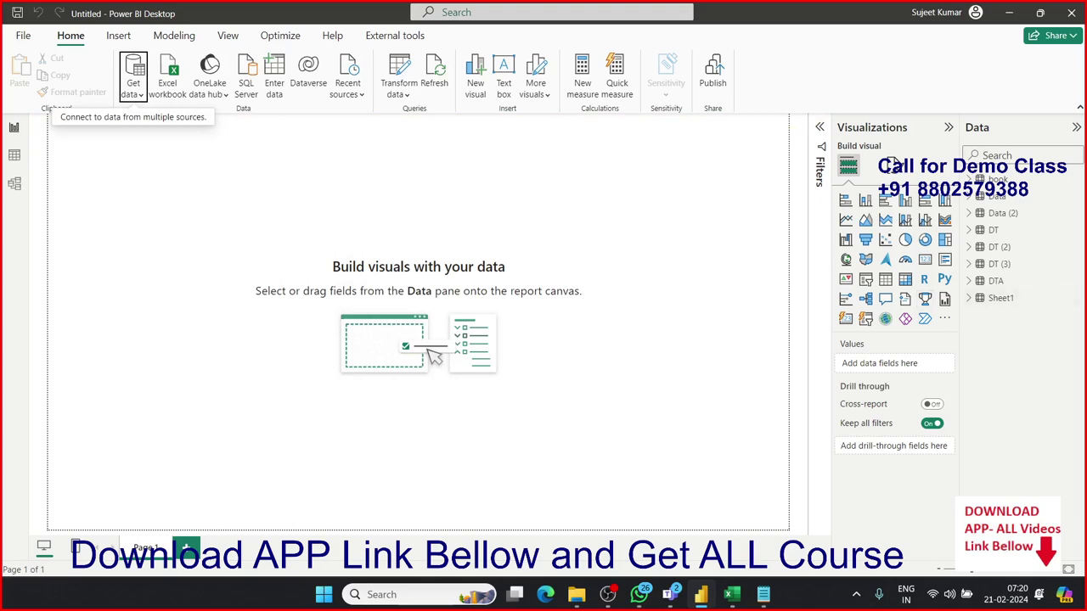
Step: In Table view, move through DTA, DT (3) and Data to Data (2), and list its Source.Name values
{"action": "left_click", "coordinate": [14, 154]}
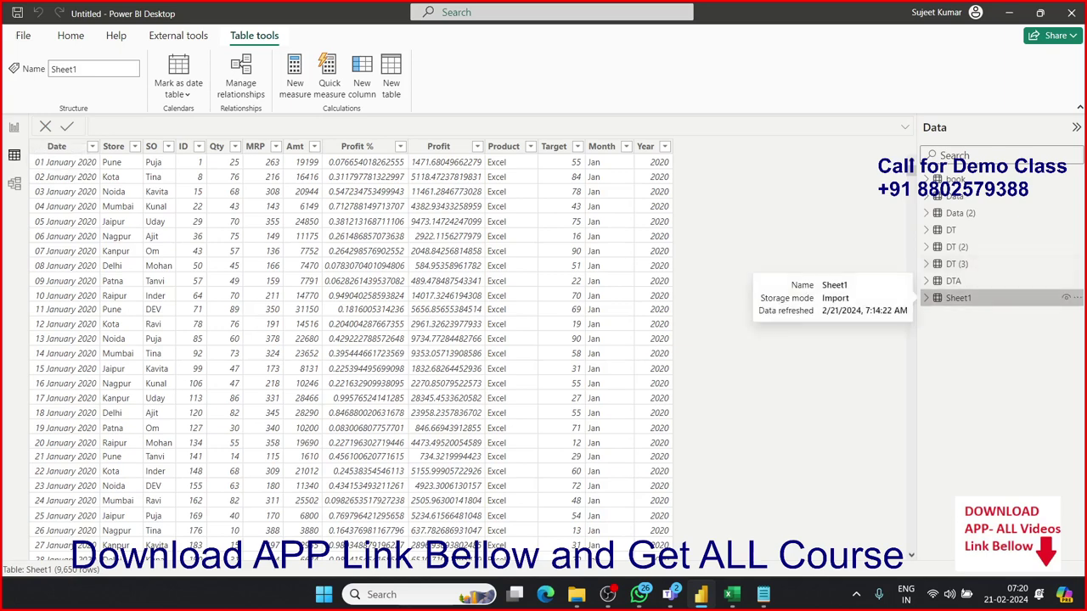
{"action": "left_click", "coordinate": [953, 280]}
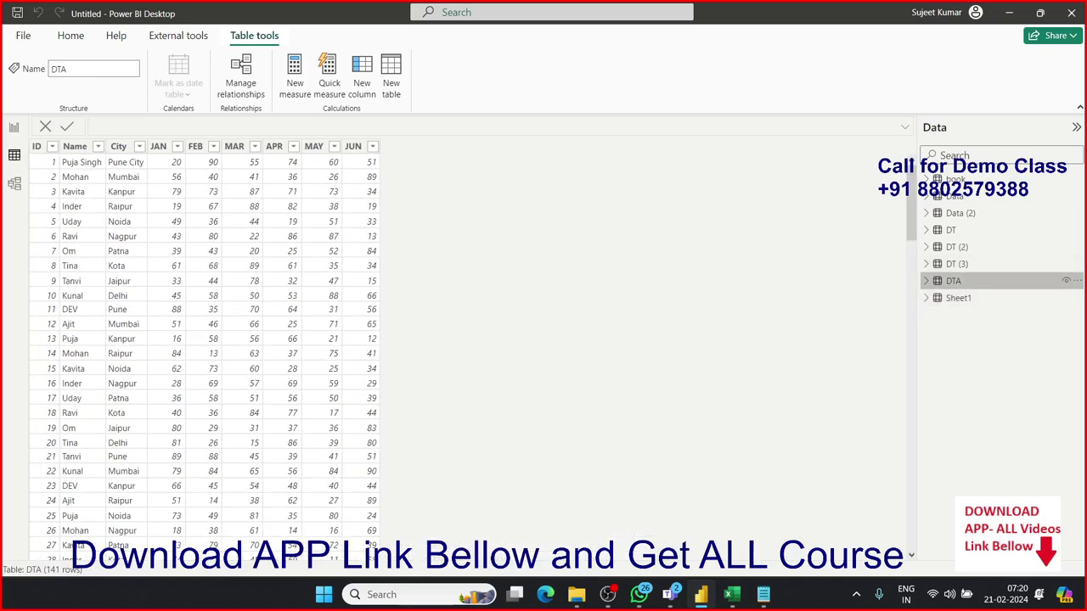
{"action": "left_click", "coordinate": [956, 263]}
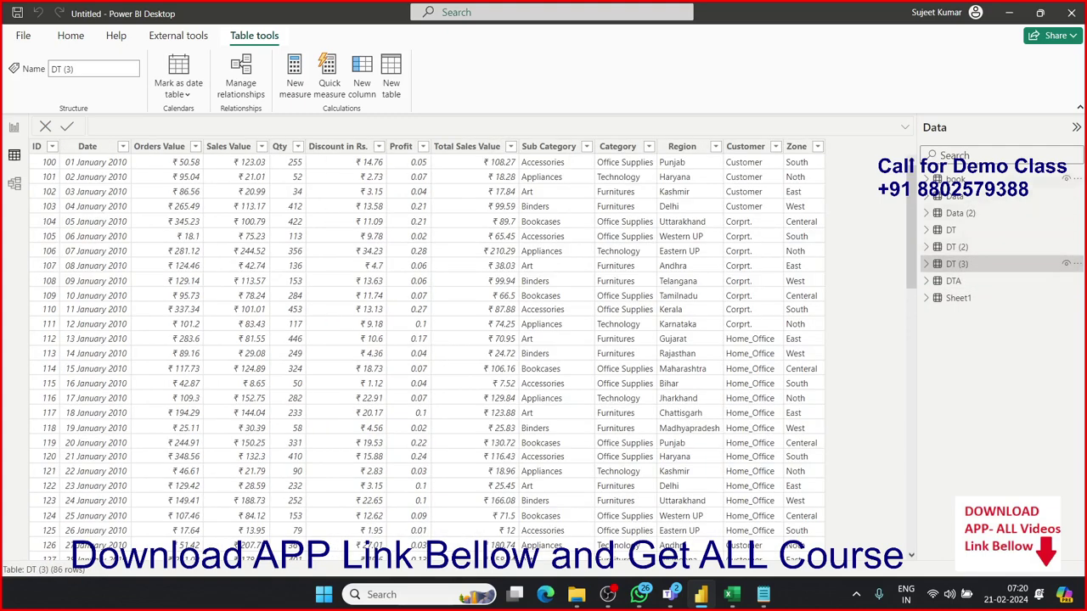
{"action": "left_click", "coordinate": [954, 196]}
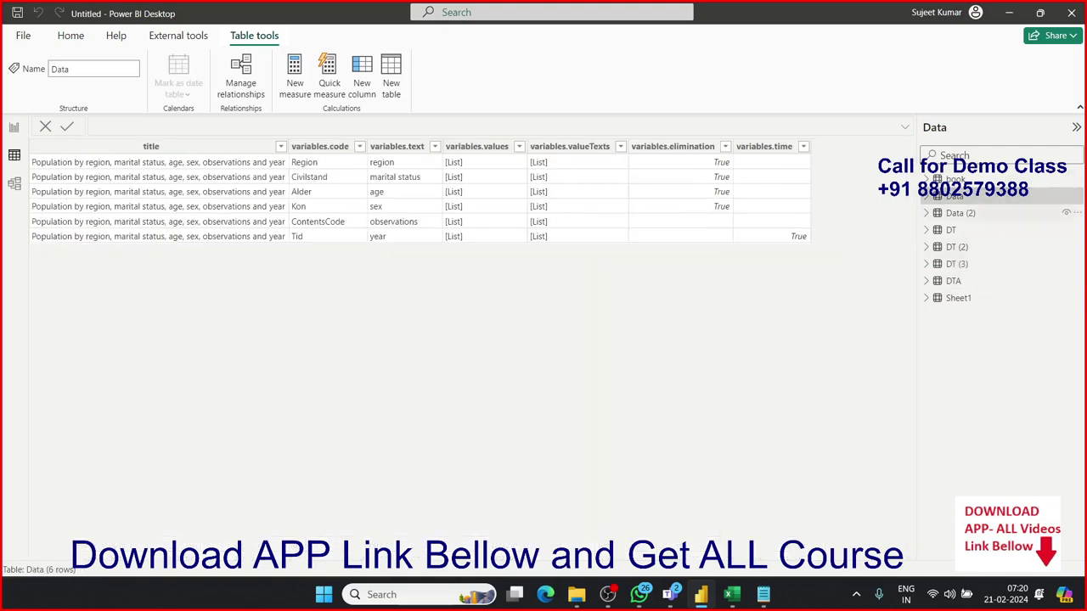
{"action": "left_click", "coordinate": [960, 212]}
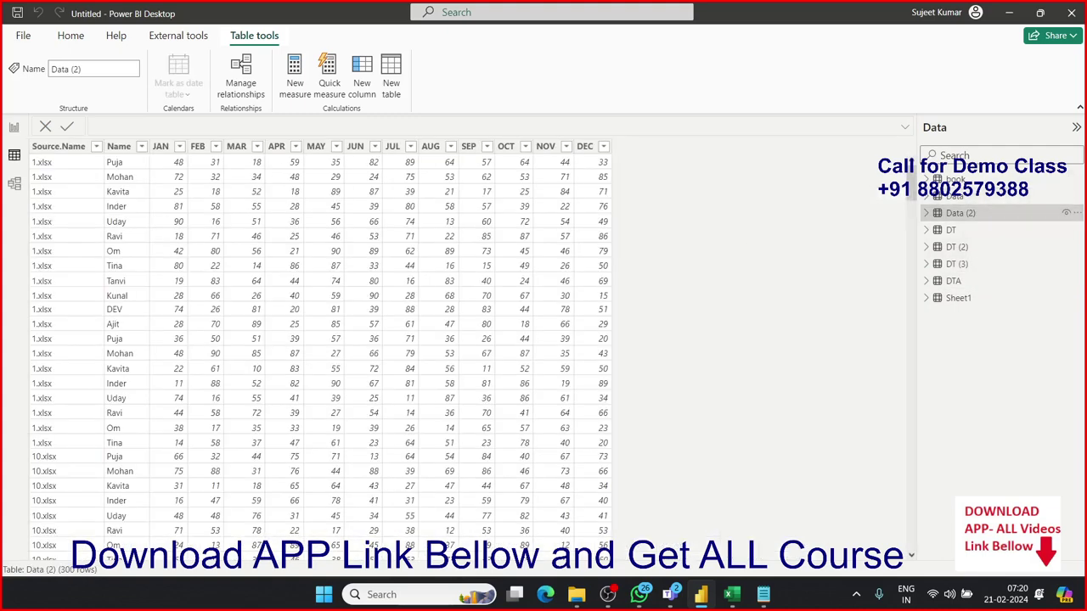
{"action": "left_click", "coordinate": [96, 146]}
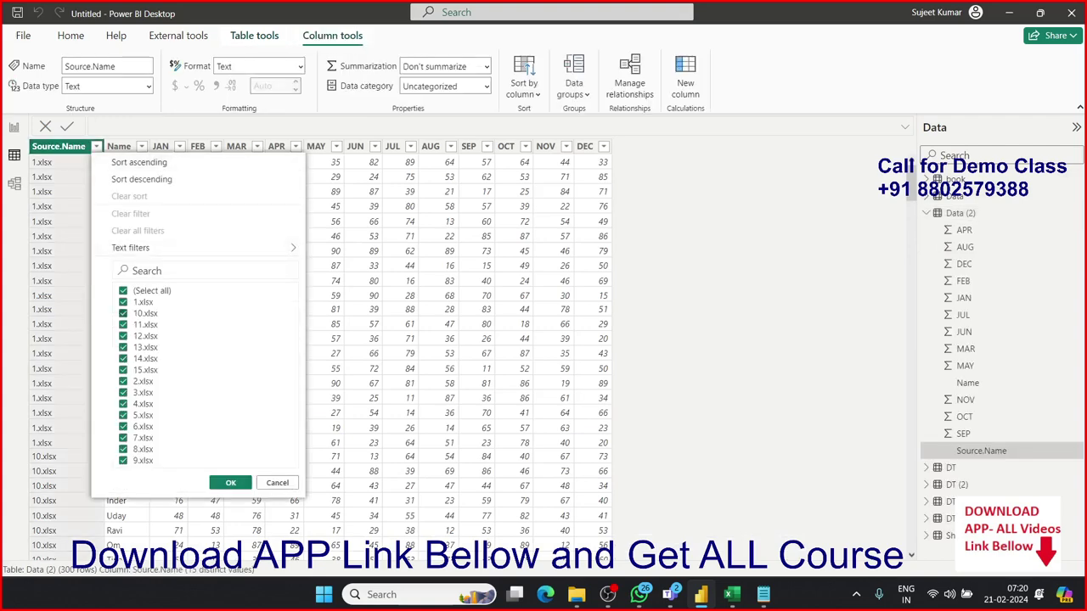
Step: Duplicate workbook 15 in D:\Data, rename the copy to 16, and return to Power BI Desktop
{"action": "left_click", "coordinate": [576, 595]}
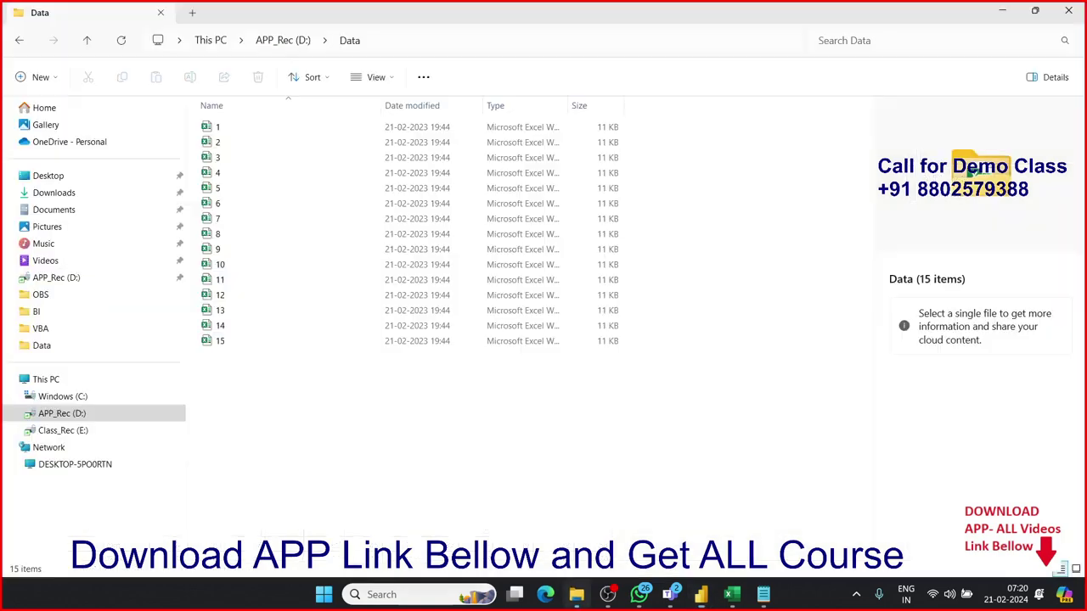
{"action": "left_click", "coordinate": [219, 341]}
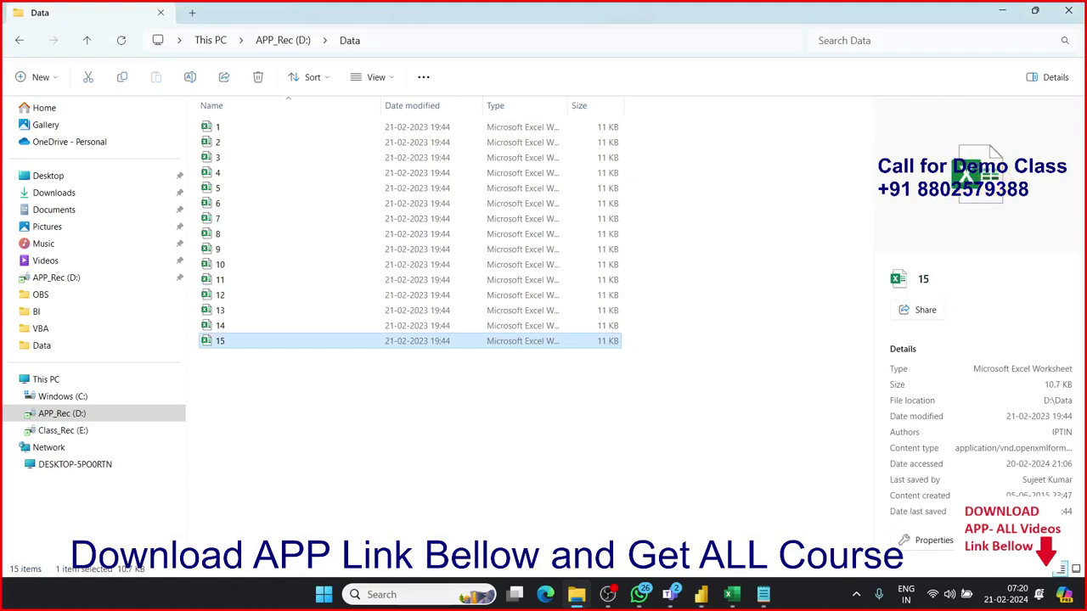
{"action": "key", "text": "ctrl+c"}
{"action": "left_click", "coordinate": [220, 341], "text": "ctrl"}
{"action": "key", "text": "ctrl+v"}
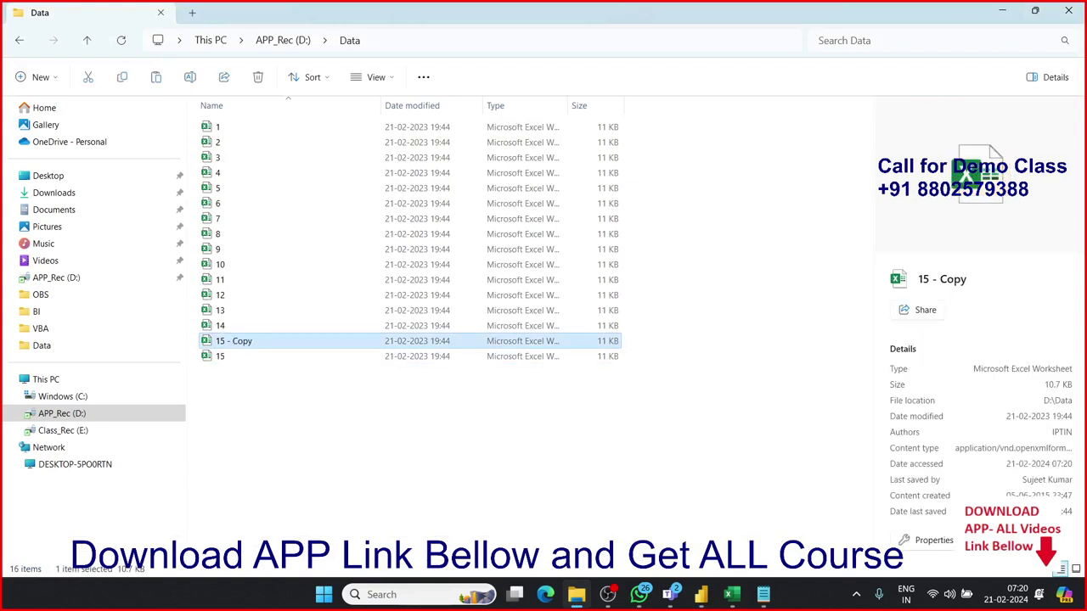
{"action": "key", "text": "F2"}
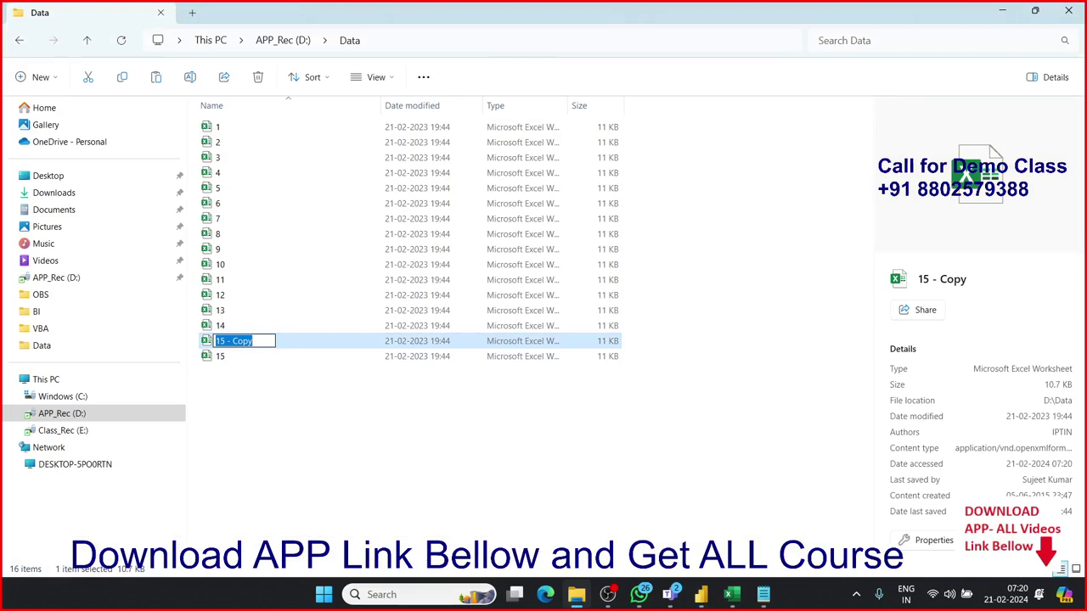
{"action": "type", "text": "16"}
{"action": "key", "text": "Return"}
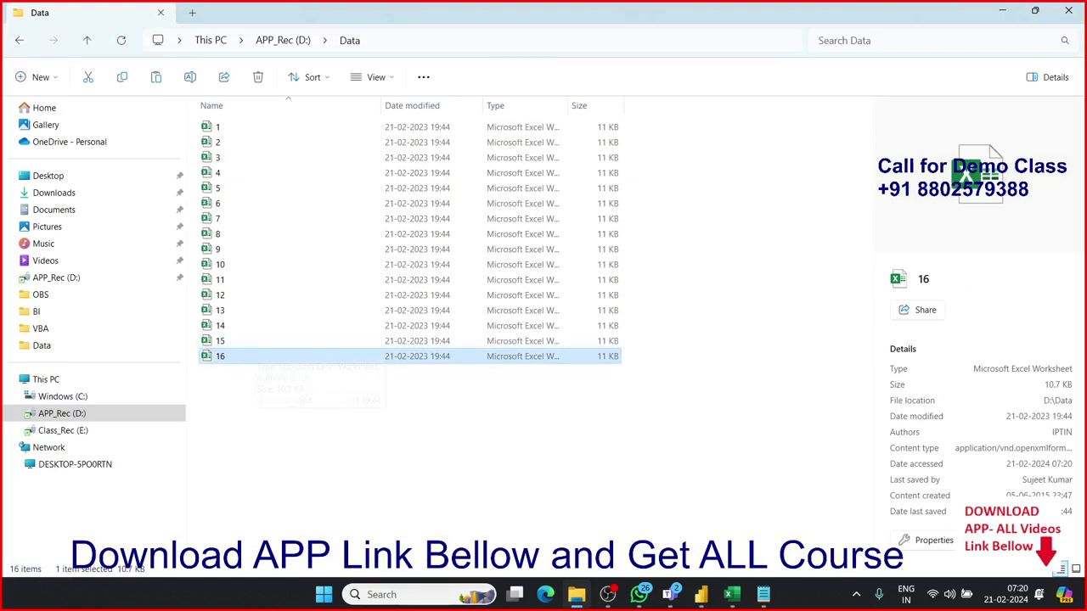
{"action": "key", "text": "alt+Tab"}
{"action": "key", "text": "Escape"}
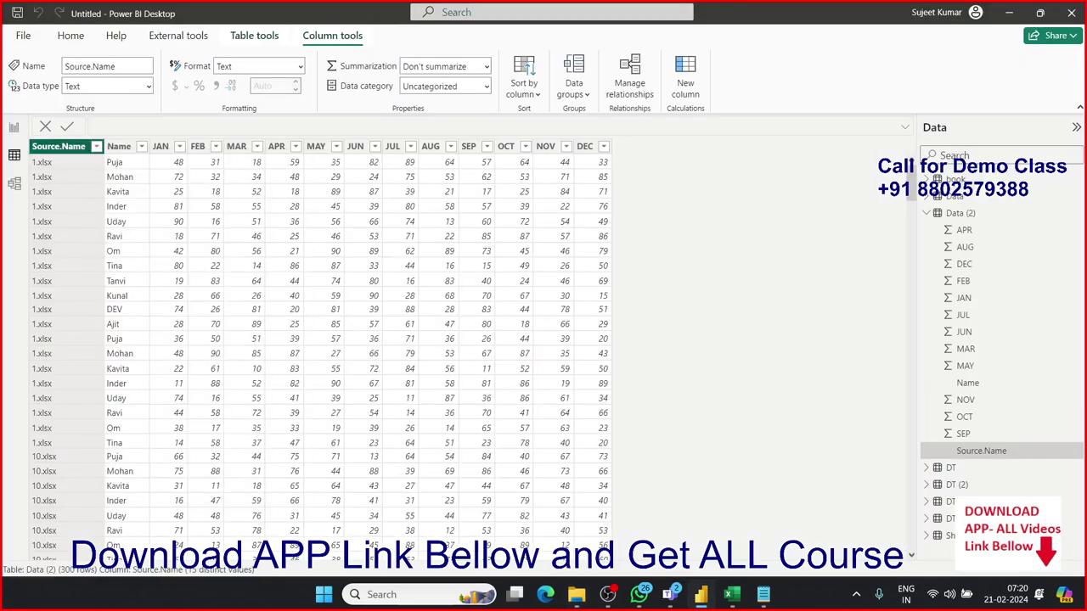
Step: Refresh the data and confirm that Source.Name now includes 16.xlsx
{"action": "left_click", "coordinate": [71, 35]}
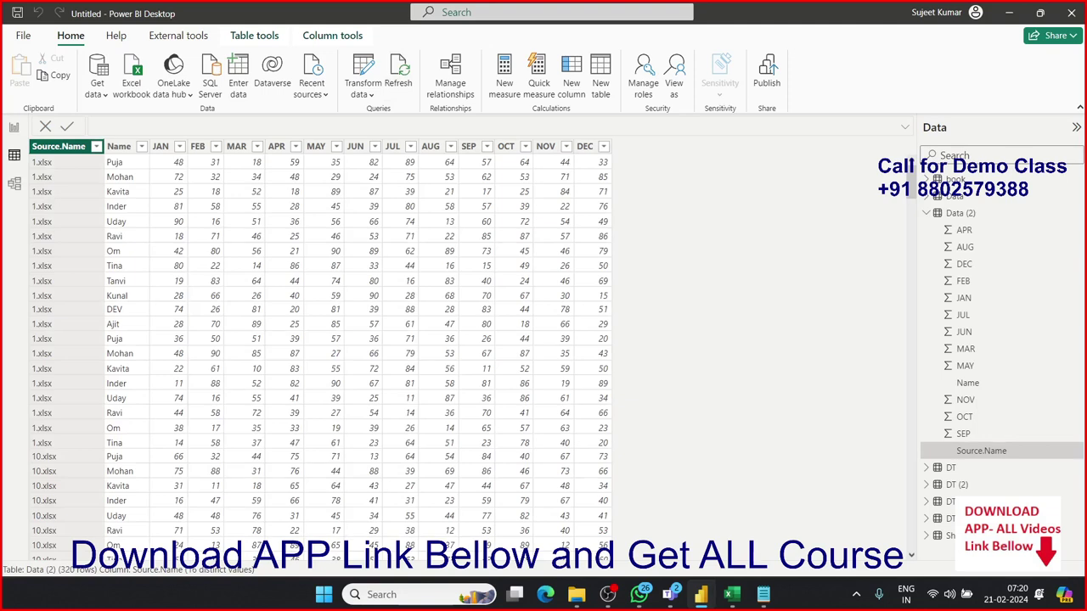
{"action": "left_click", "coordinate": [96, 146]}
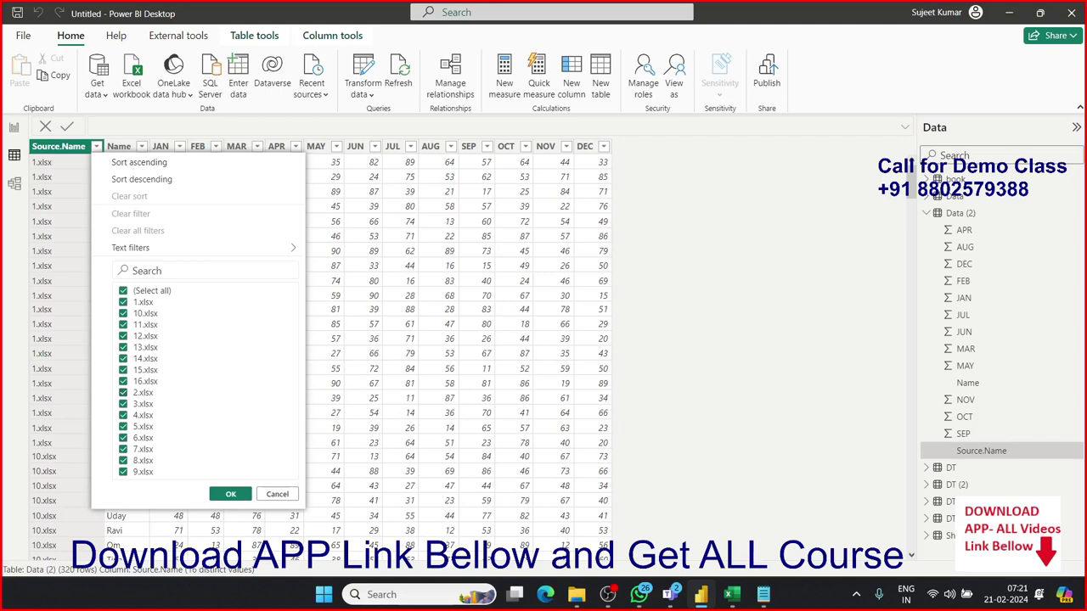
{"action": "key", "text": "Escape"}
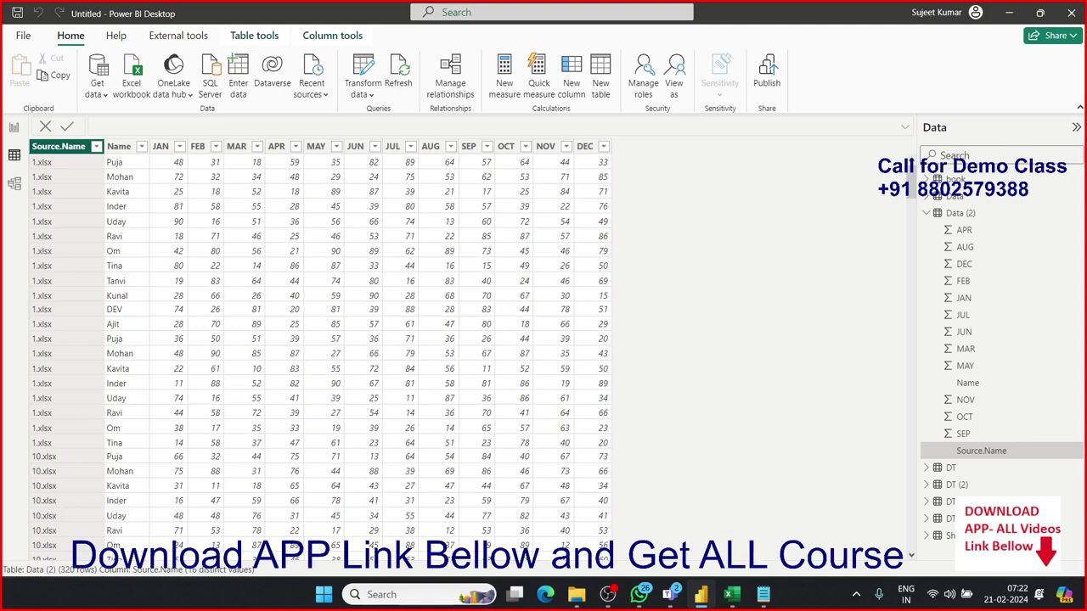
Step: Start a PDF import from the File category of the Get Data catalogue
{"action": "left_click", "coordinate": [961, 213]}
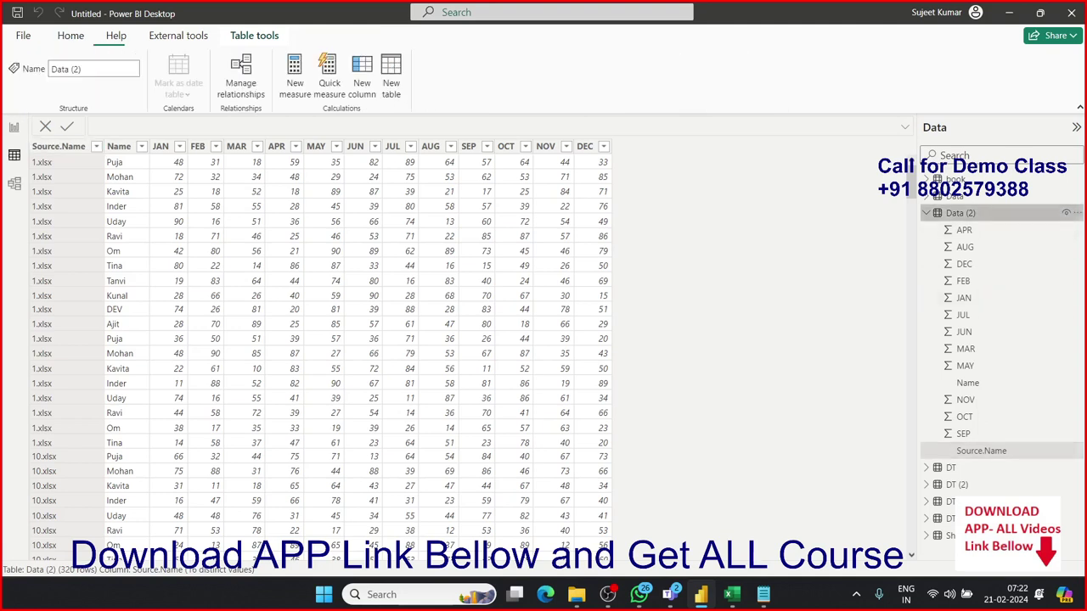
{"action": "left_click", "coordinate": [960, 213]}
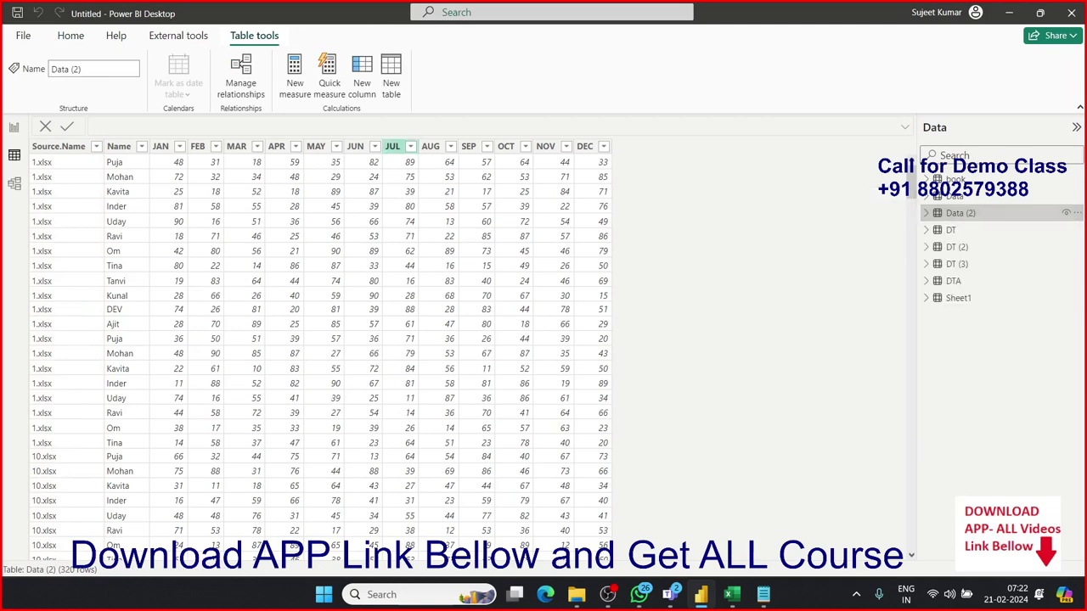
{"action": "left_click", "coordinate": [70, 35]}
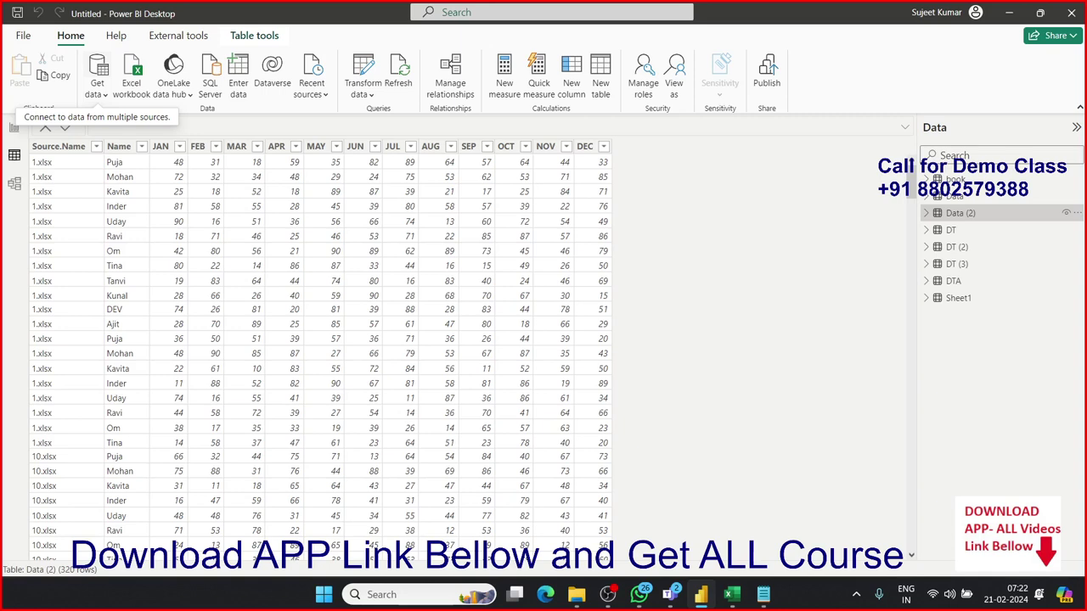
{"action": "left_click", "coordinate": [97, 72]}
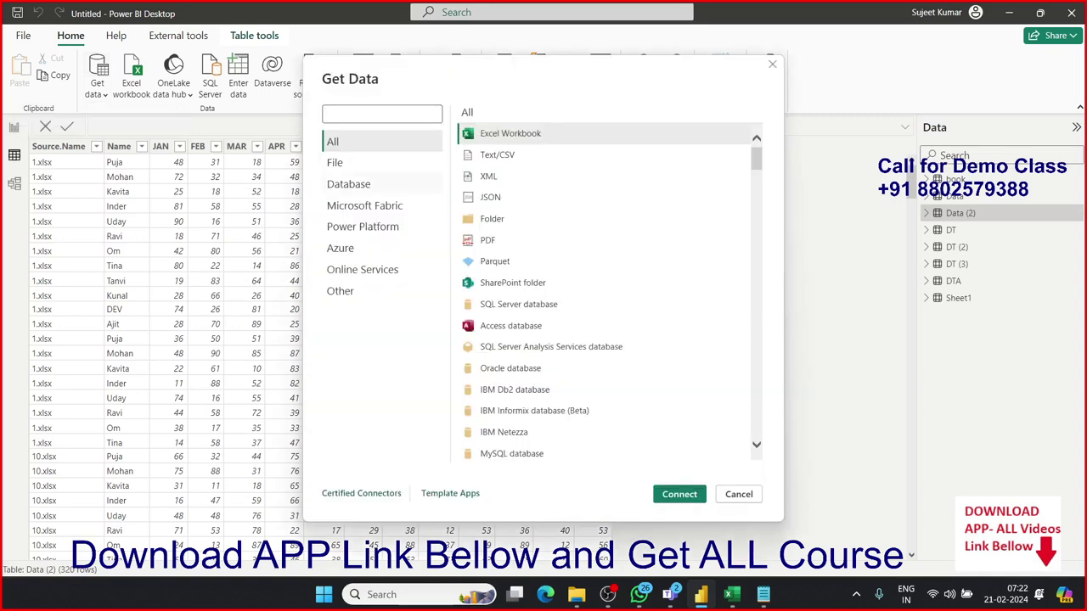
{"action": "left_click", "coordinate": [339, 162]}
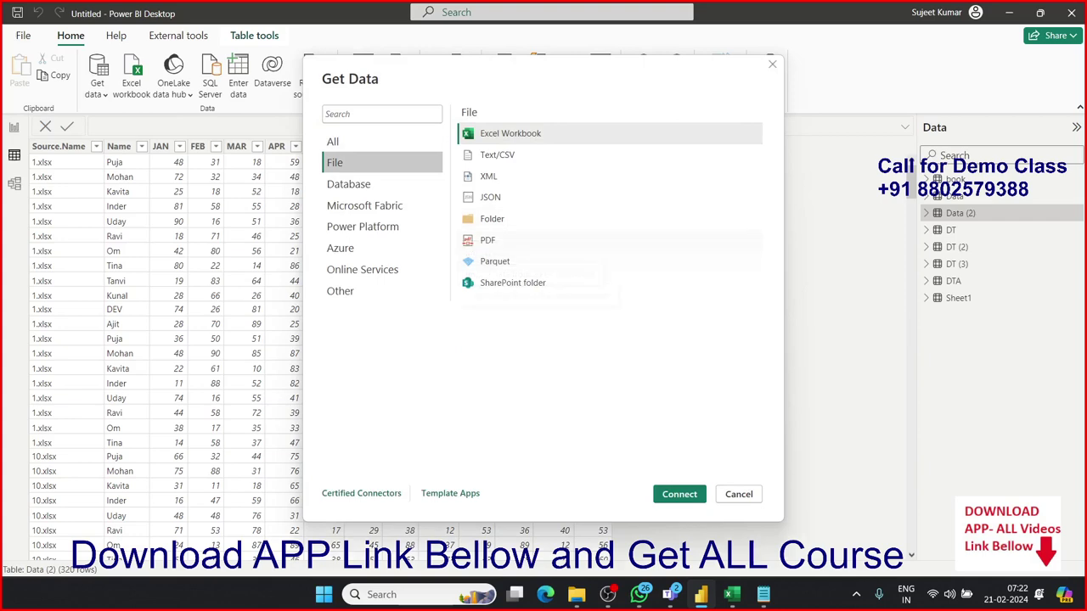
{"action": "left_click", "coordinate": [488, 240]}
{"action": "left_click", "coordinate": [679, 494]}
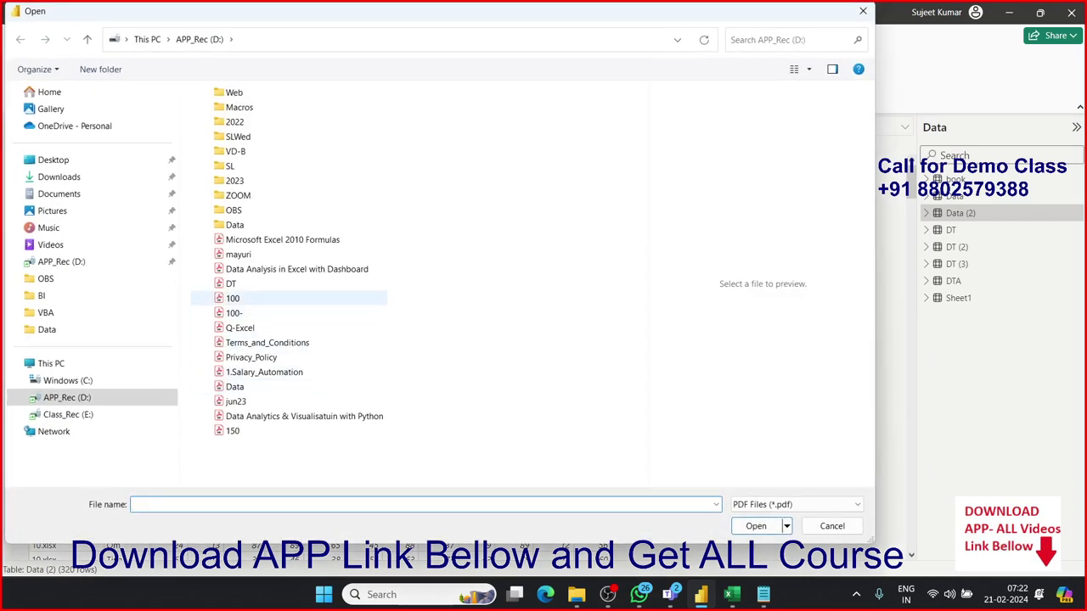
Step: Preview the DT and Data PDFs, then open Data.pdf in the Navigator
{"action": "left_click", "coordinate": [231, 284]}
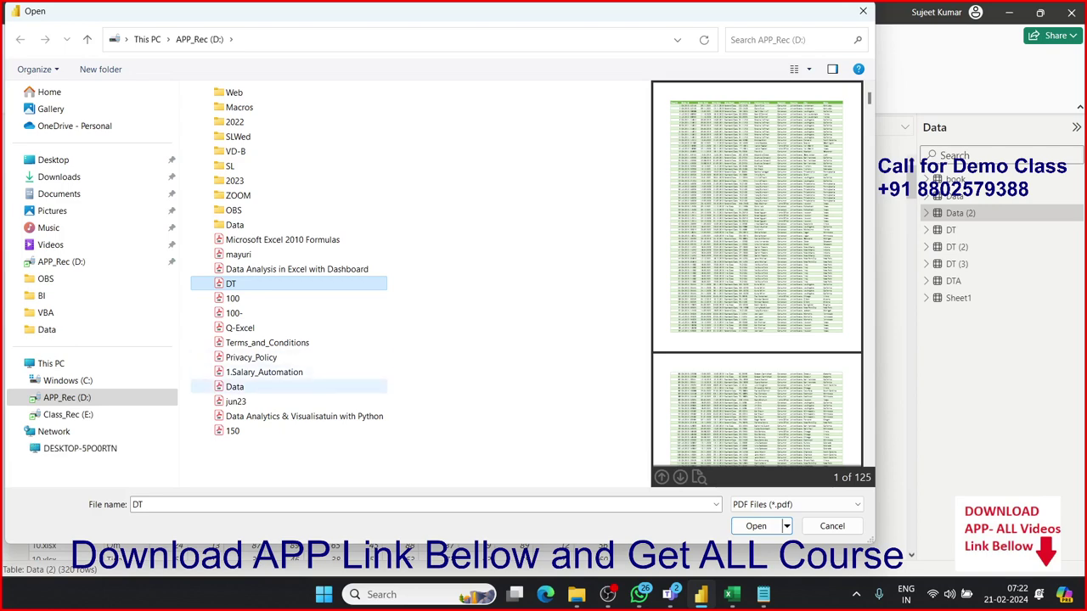
{"action": "left_click", "coordinate": [234, 386]}
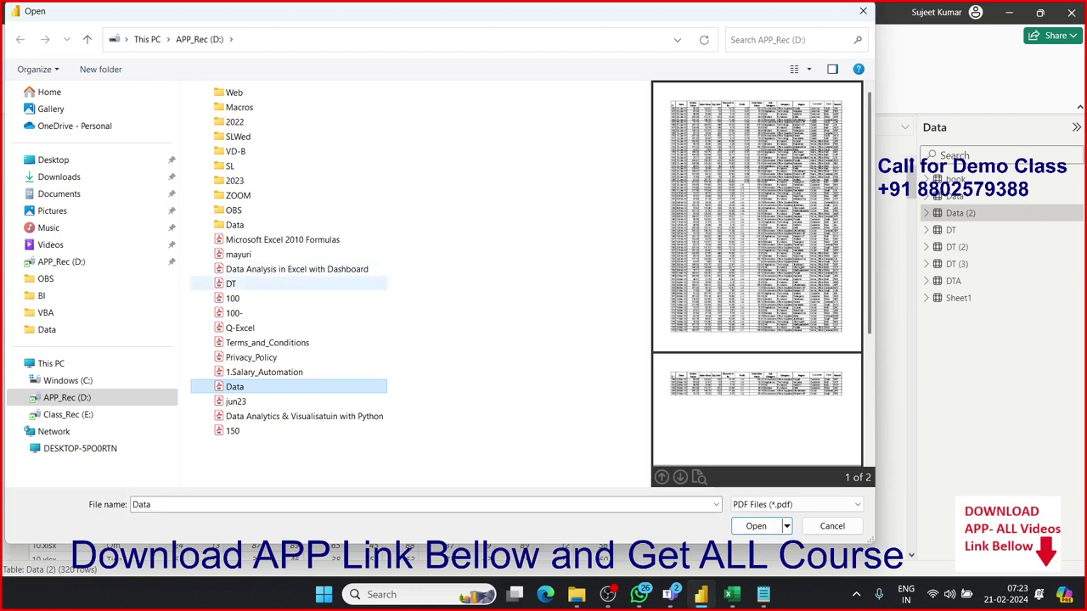
{"action": "left_click", "coordinate": [231, 283]}
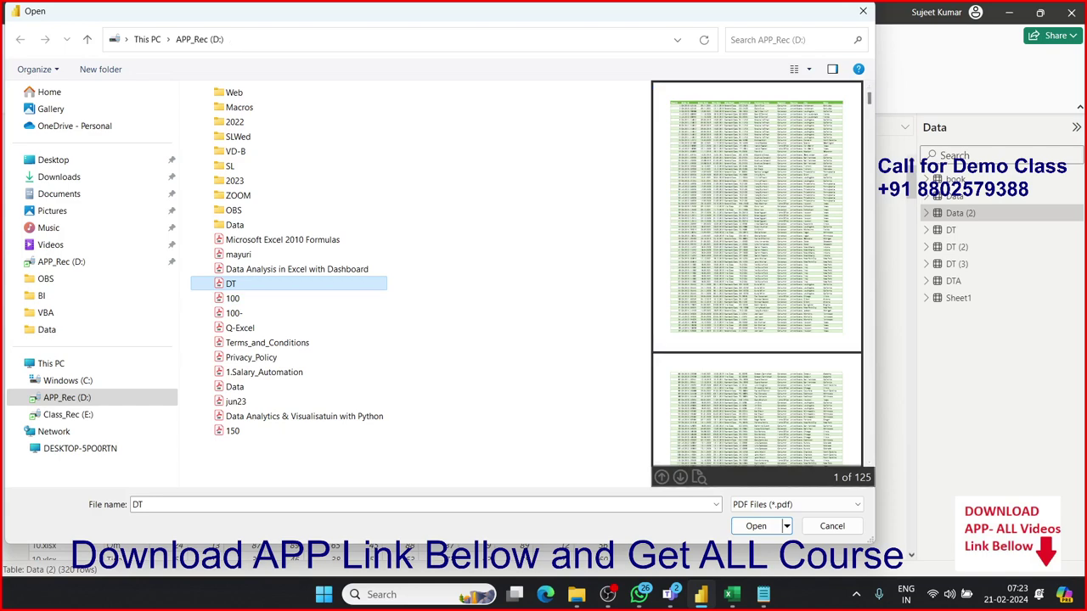
{"action": "left_click_drag", "start_coordinate": [869, 98], "coordinate": [870, 199]}
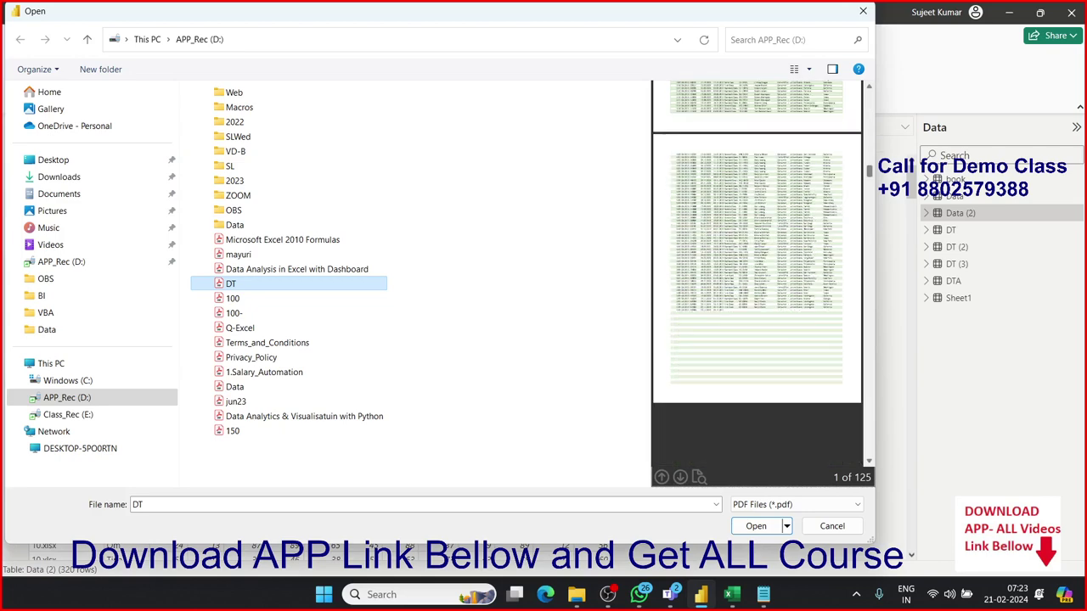
{"action": "scroll", "coordinate": [755, 271], "scroll_direction": "down", "scroll_amount": 10}
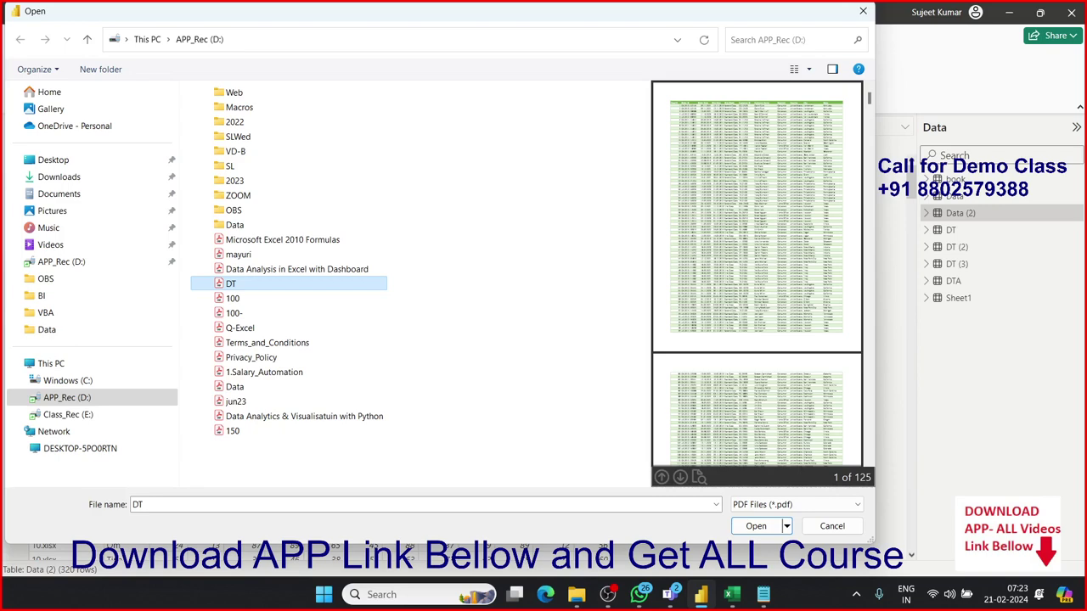
{"action": "key", "text": "Return"}
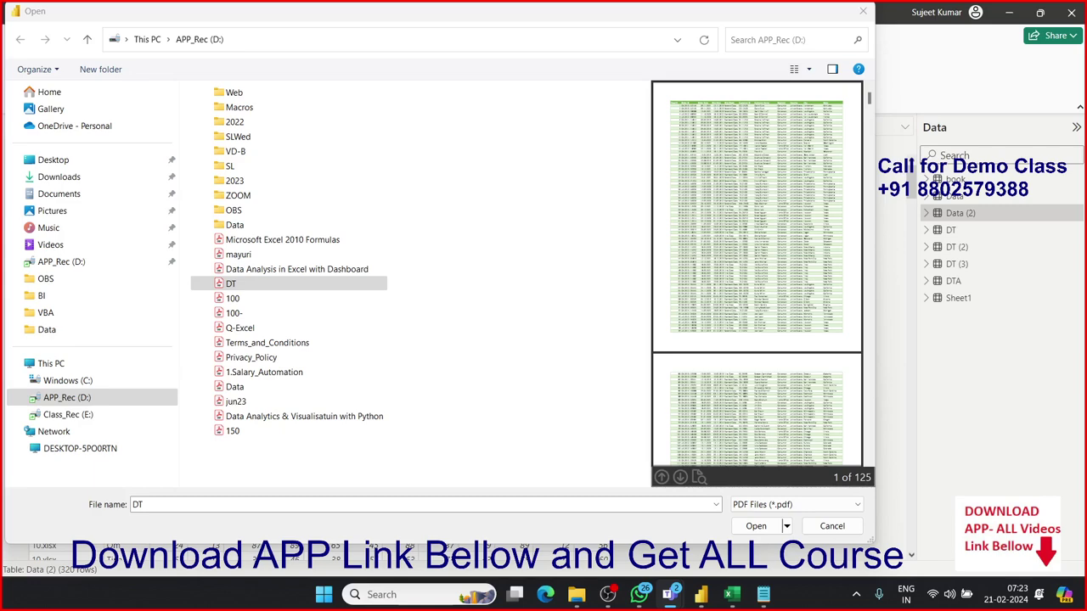
{"action": "left_click", "coordinate": [255, 386]}
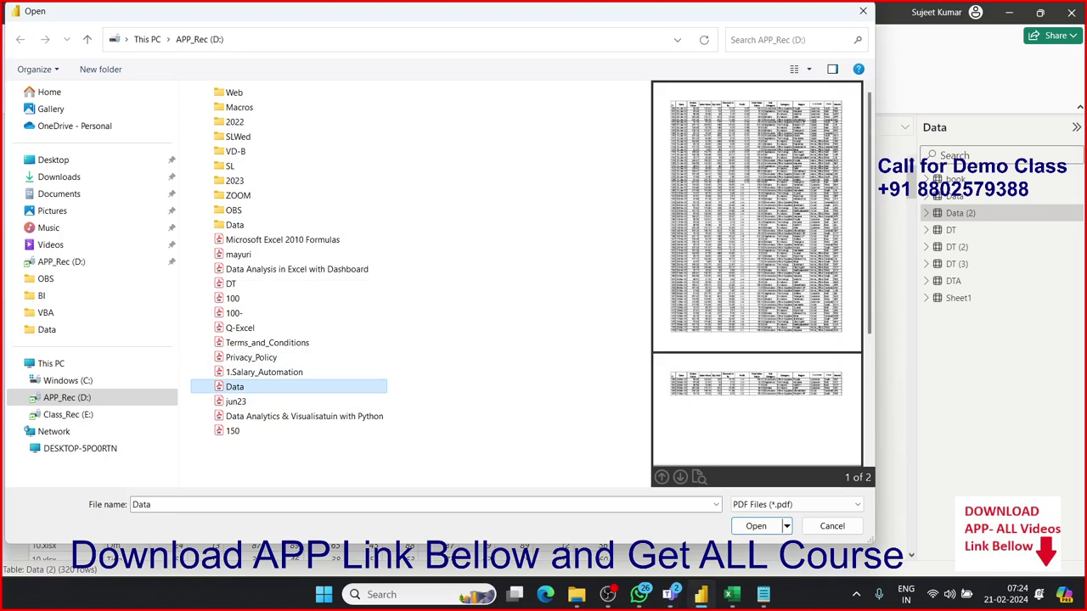
{"action": "key", "text": "Return"}
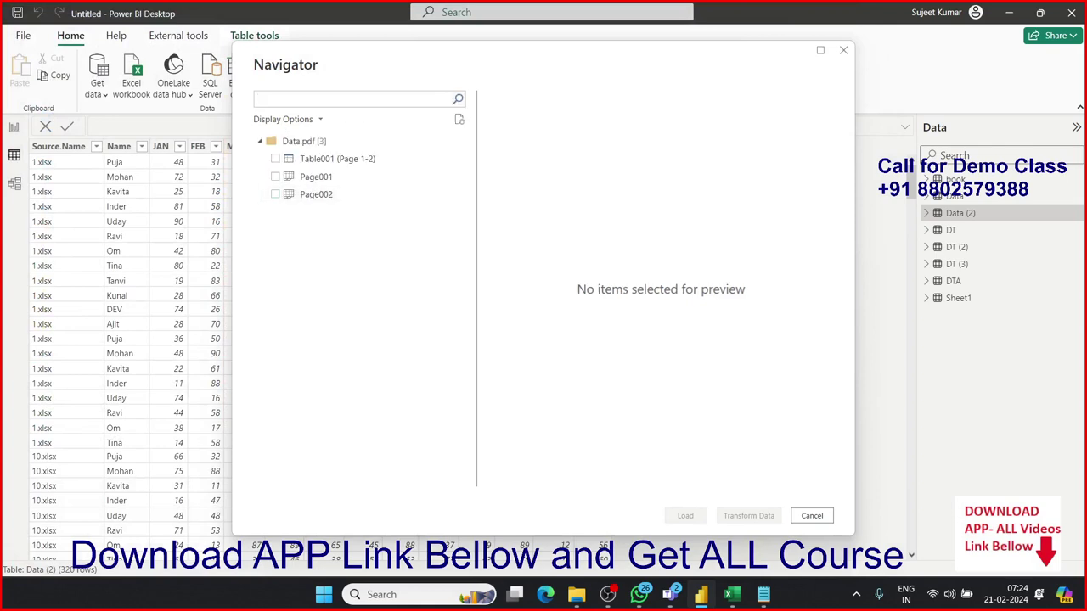
Step: Compare the Page001, Page002 and Table001 (Page 1-2) previews, then load Table001 (Page 1-2)
{"action": "left_click", "coordinate": [316, 177]}
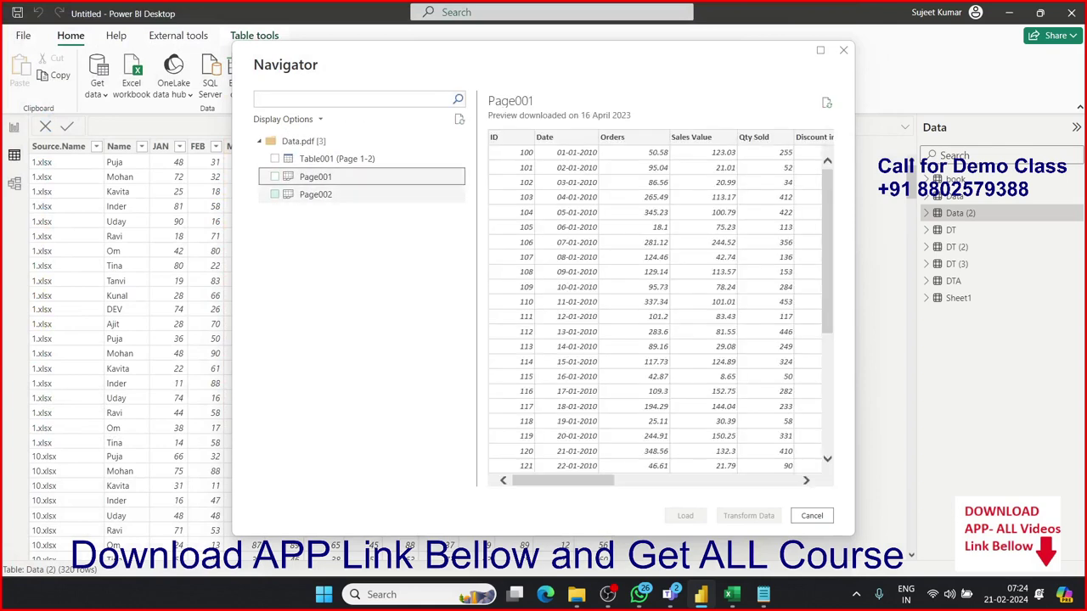
{"action": "left_click", "coordinate": [316, 194]}
{"action": "left_click", "coordinate": [316, 176]}
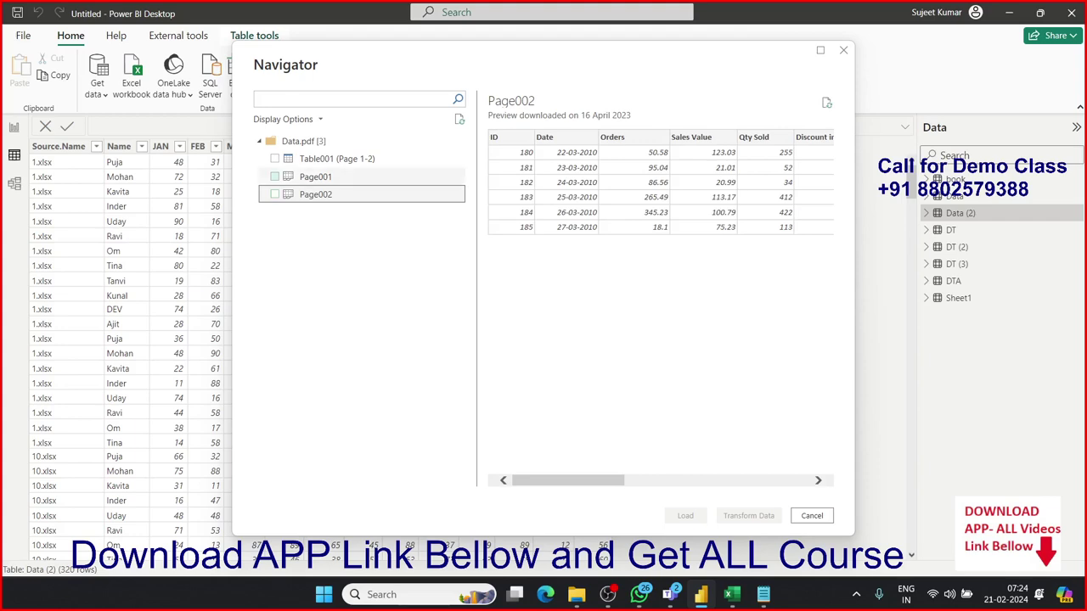
{"action": "left_click", "coordinate": [316, 195]}
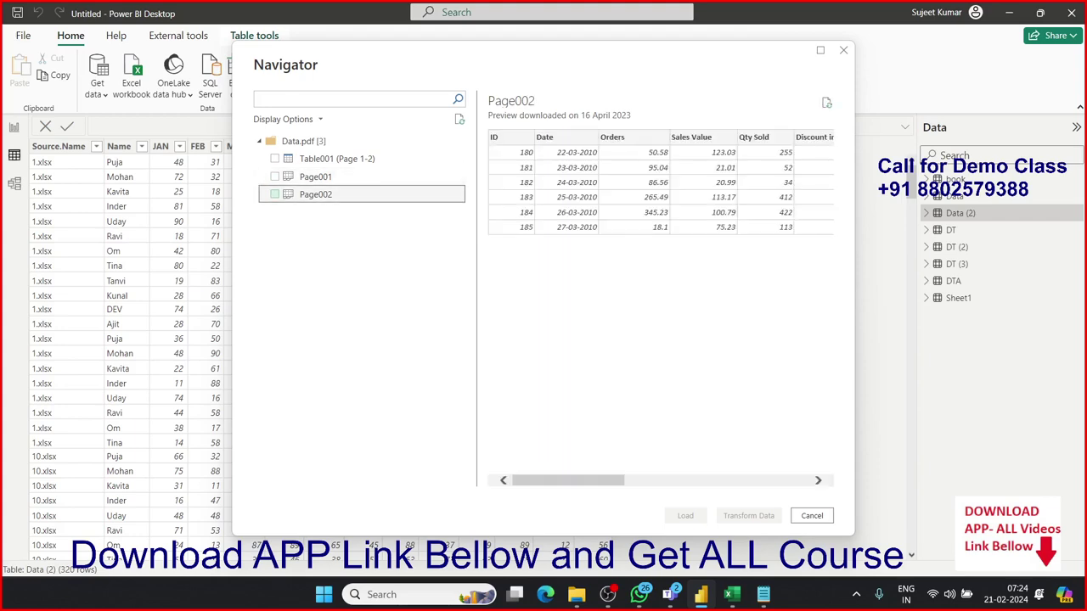
{"action": "left_click", "coordinate": [336, 159]}
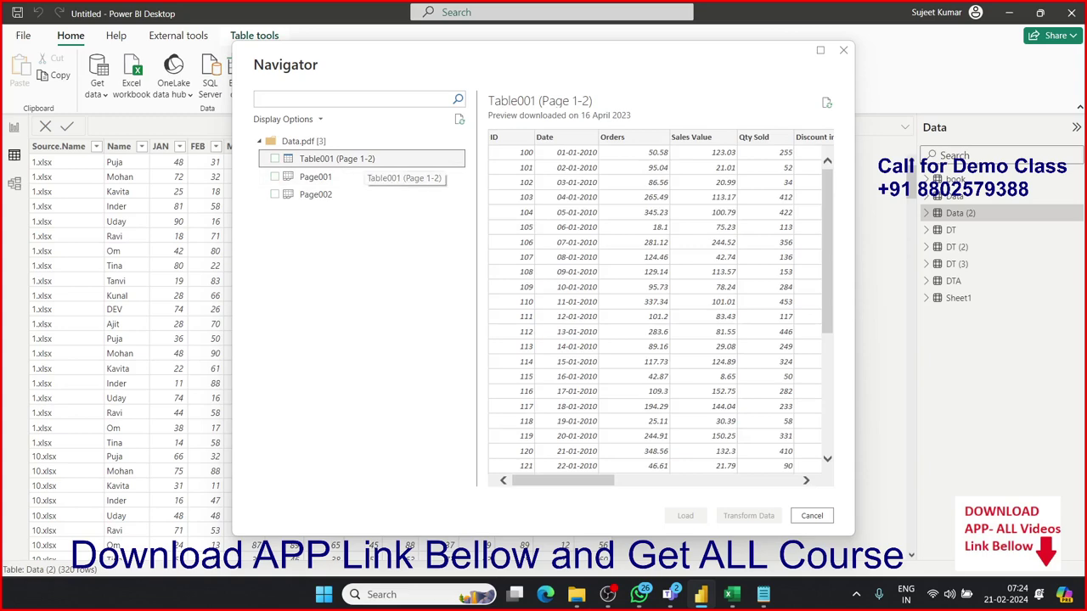
{"action": "mouse_move", "coordinate": [827, 246]}
{"action": "left_mouse_down"}
{"action": "mouse_move", "coordinate": [826, 289]}
{"action": "mouse_move", "coordinate": [826, 255]}
{"action": "left_mouse_up"}
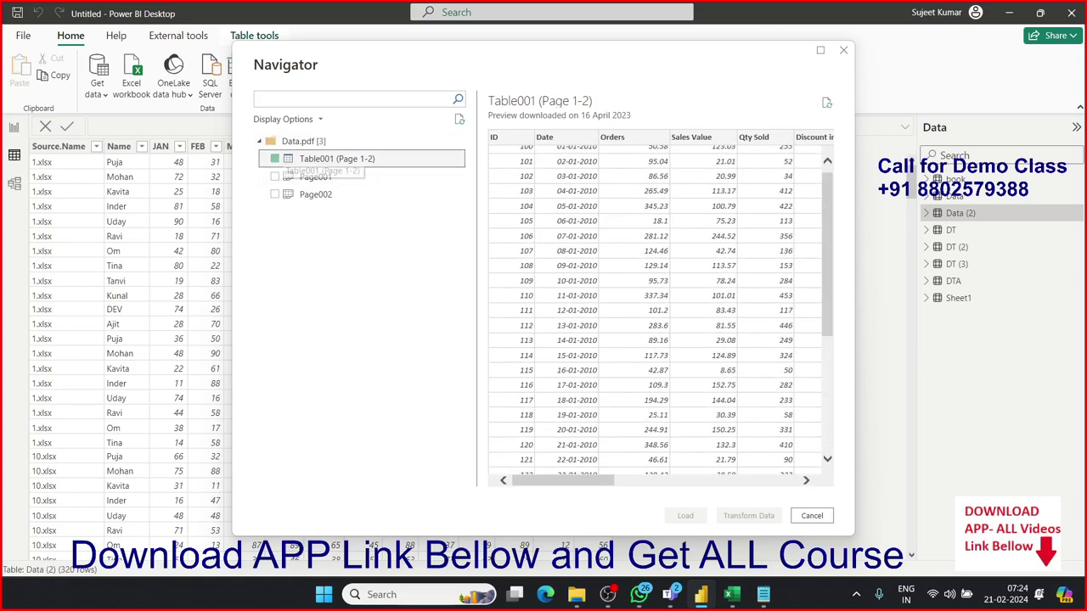
{"action": "left_click", "coordinate": [275, 159]}
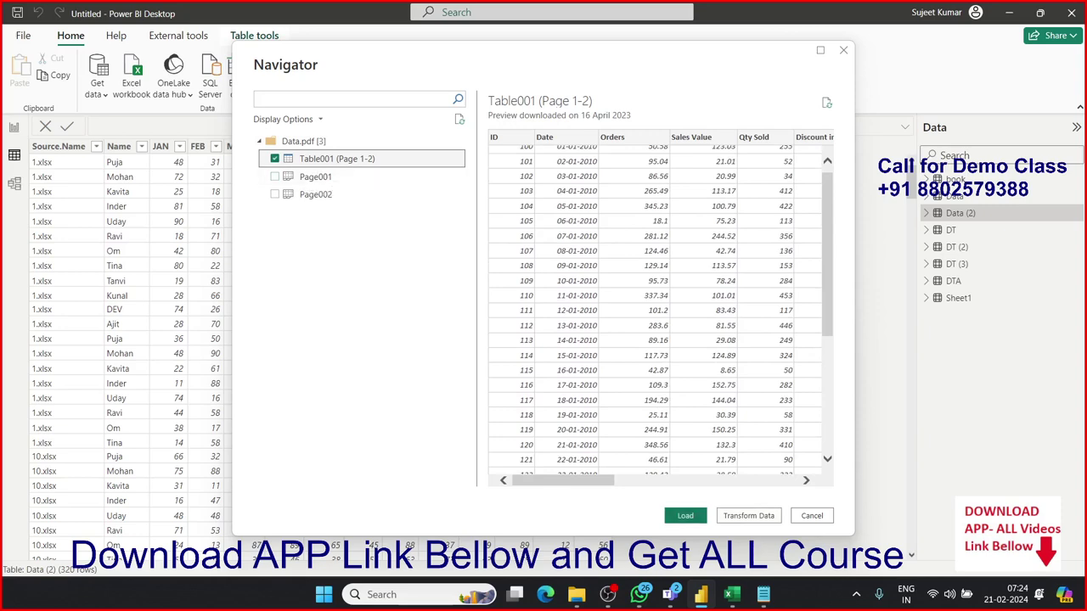
{"action": "key", "text": "Return"}
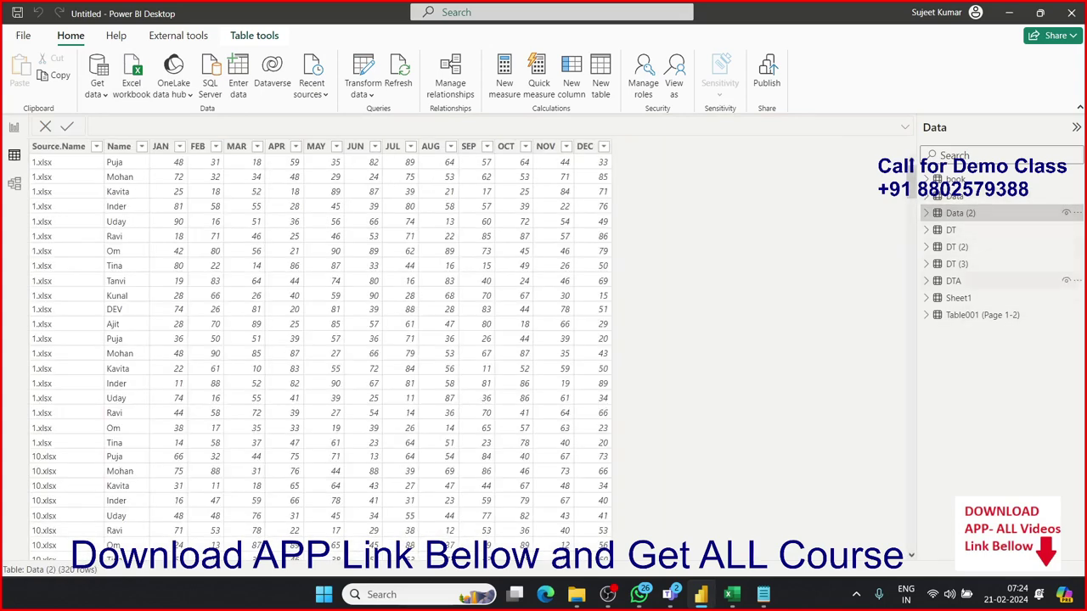
Step: Show the DTA table and select its JUN and MAR columns
{"action": "left_click", "coordinate": [953, 281]}
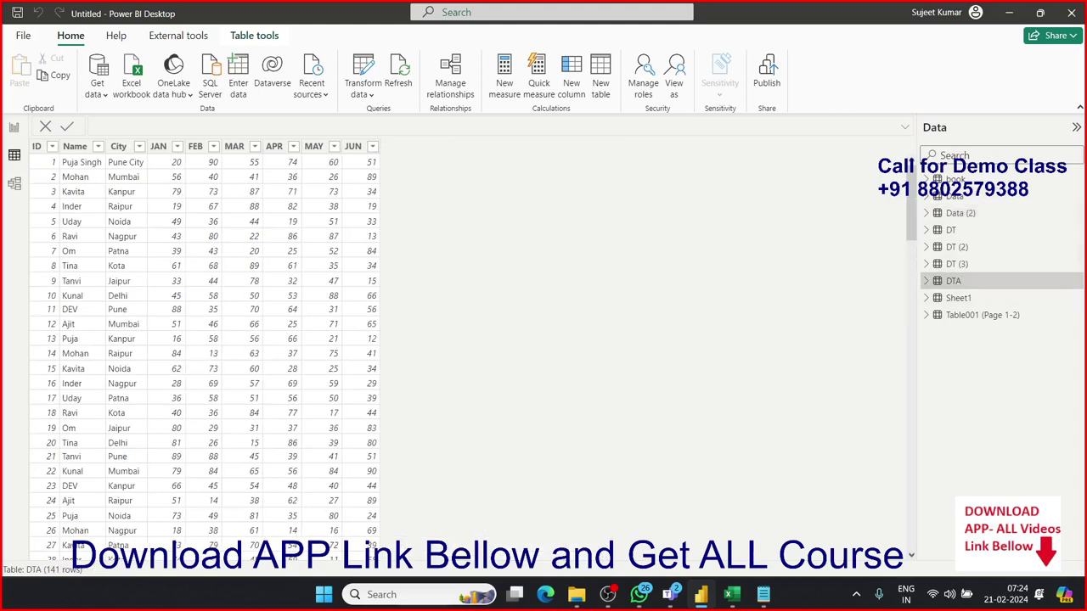
{"action": "left_click", "coordinate": [353, 146]}
{"action": "left_click", "coordinate": [234, 146]}
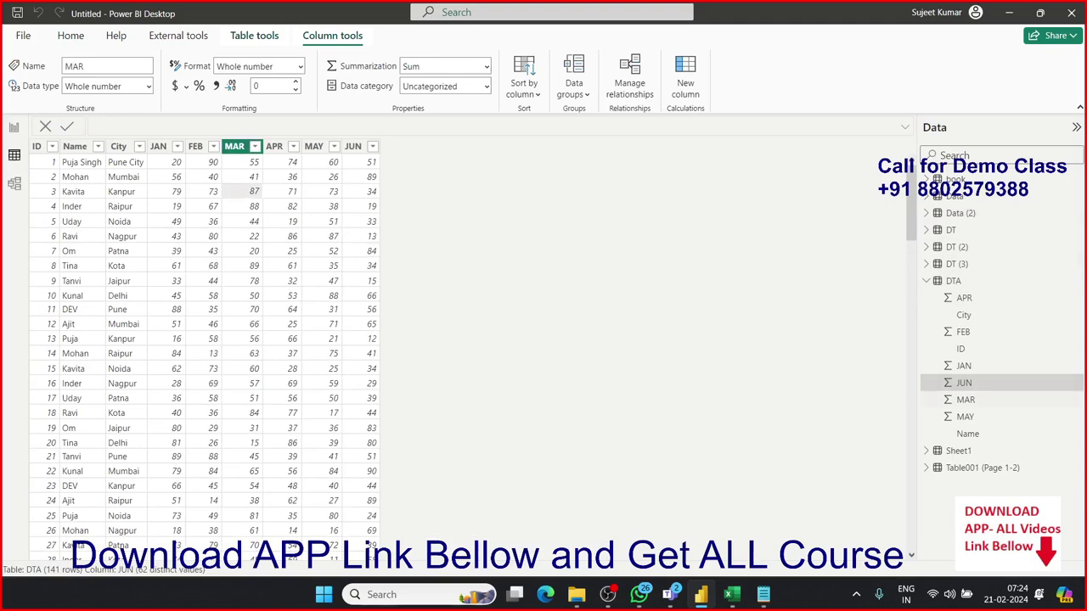
{"action": "left_click", "coordinate": [71, 35]}
Step: Try the SharePoint folder connector from the Get Data catalogue, then cancel it
{"action": "left_click", "coordinate": [97, 88]}
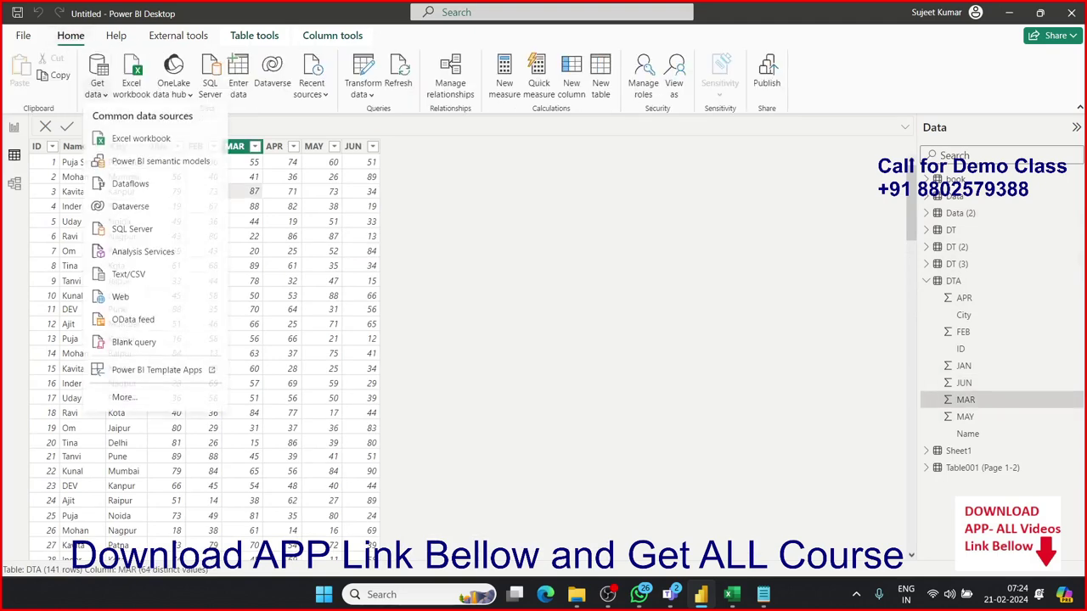
{"action": "left_click", "coordinate": [124, 399]}
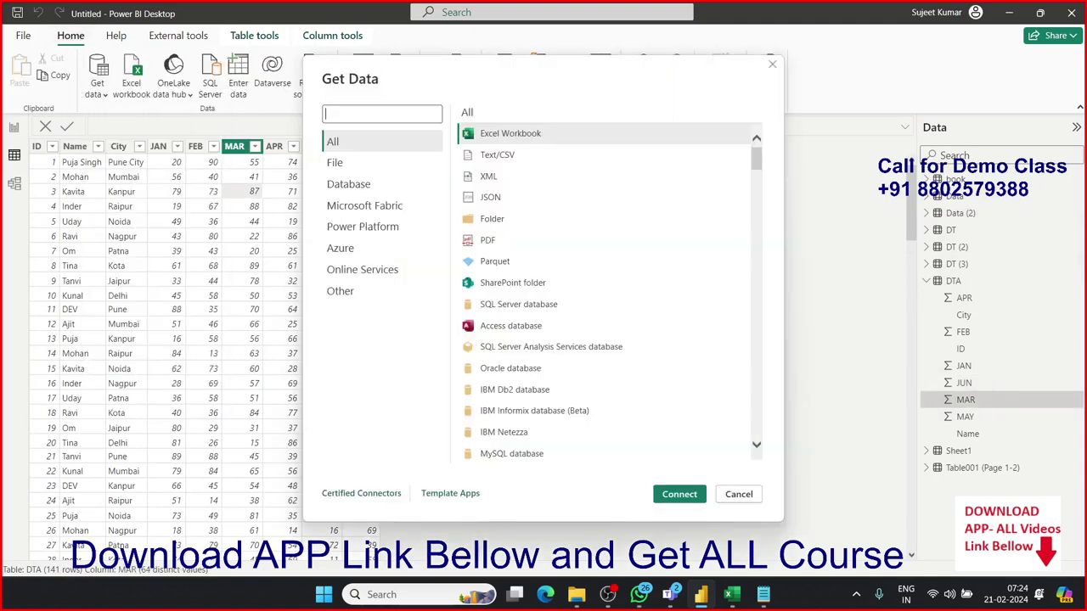
{"action": "left_click", "coordinate": [348, 183]}
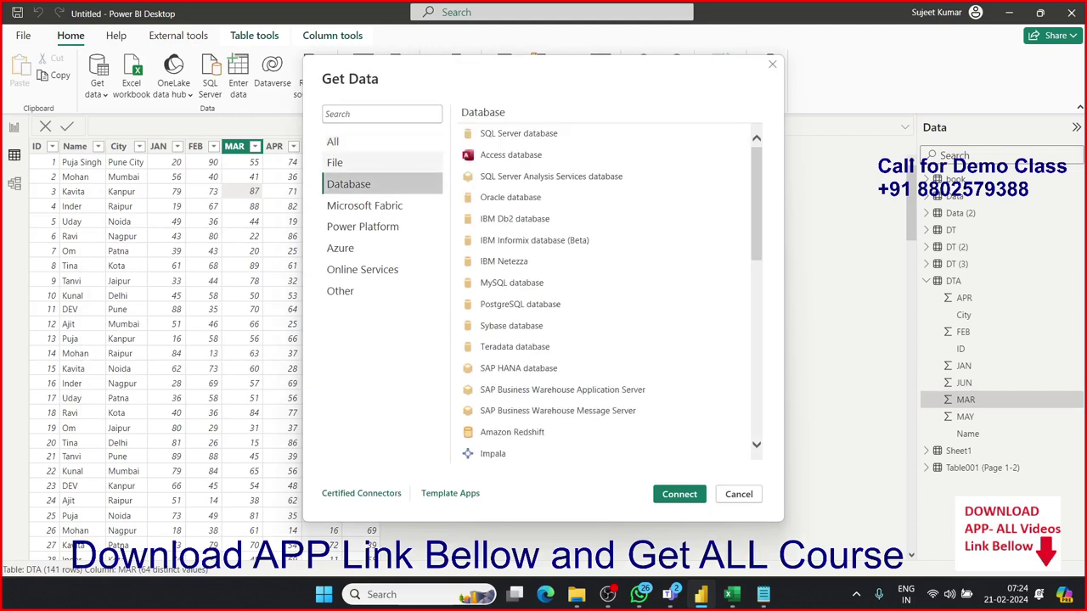
{"action": "left_click", "coordinate": [335, 163]}
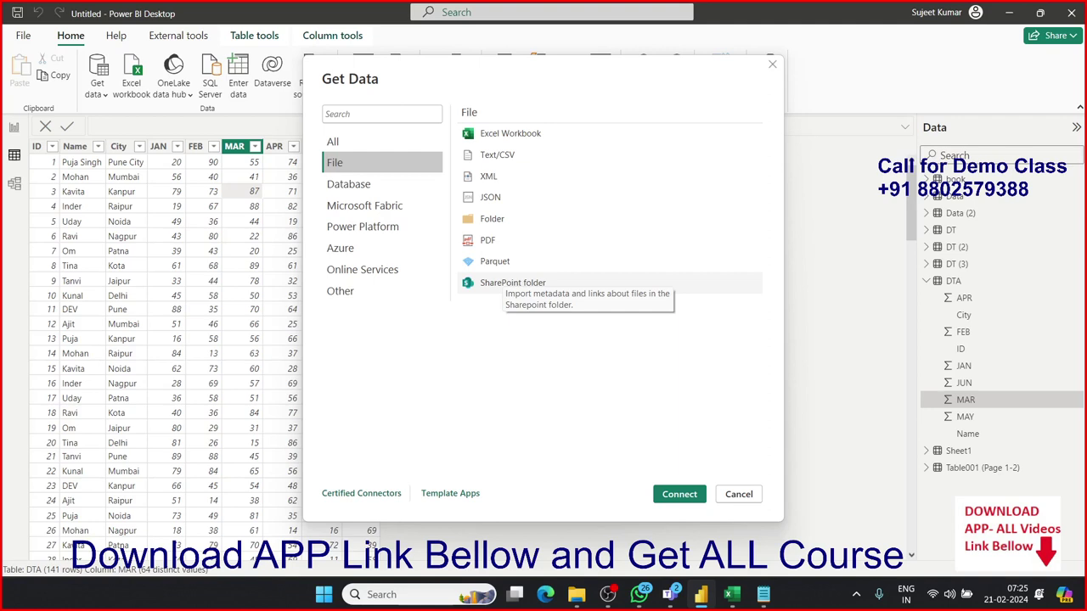
{"action": "left_click", "coordinate": [513, 283]}
{"action": "left_click", "coordinate": [680, 494]}
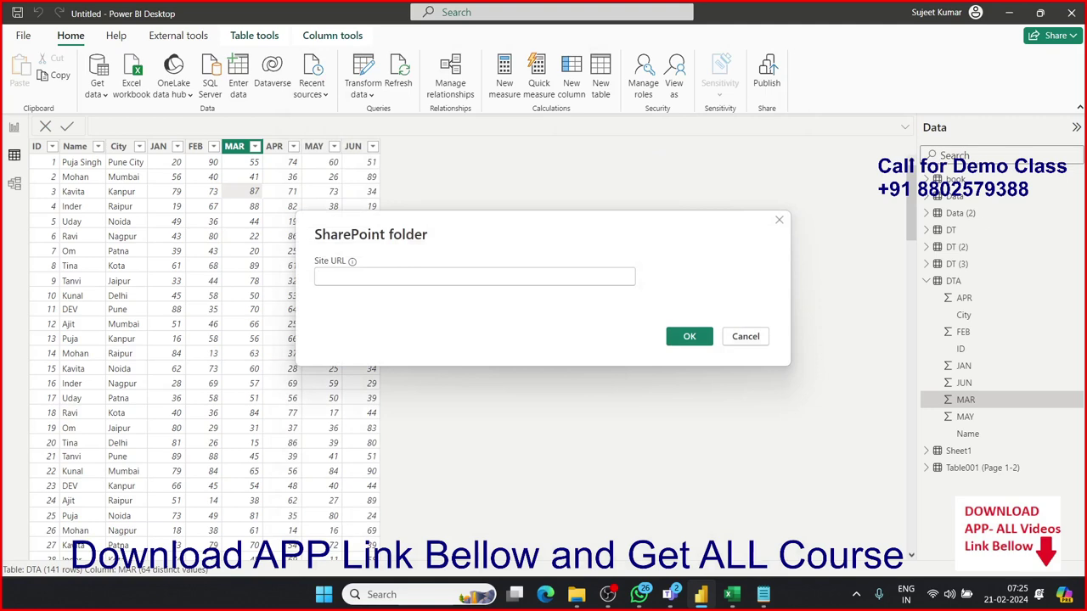
{"action": "left_click", "coordinate": [746, 336]}
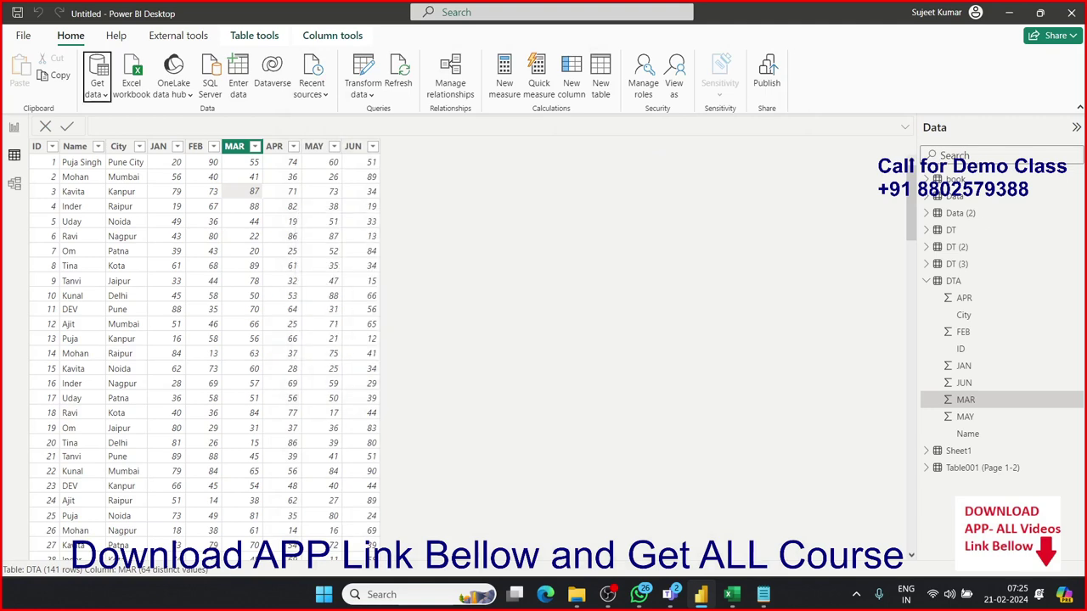
Step: Reopen the Get Data catalogue on the Database category
{"action": "left_click", "coordinate": [97, 93]}
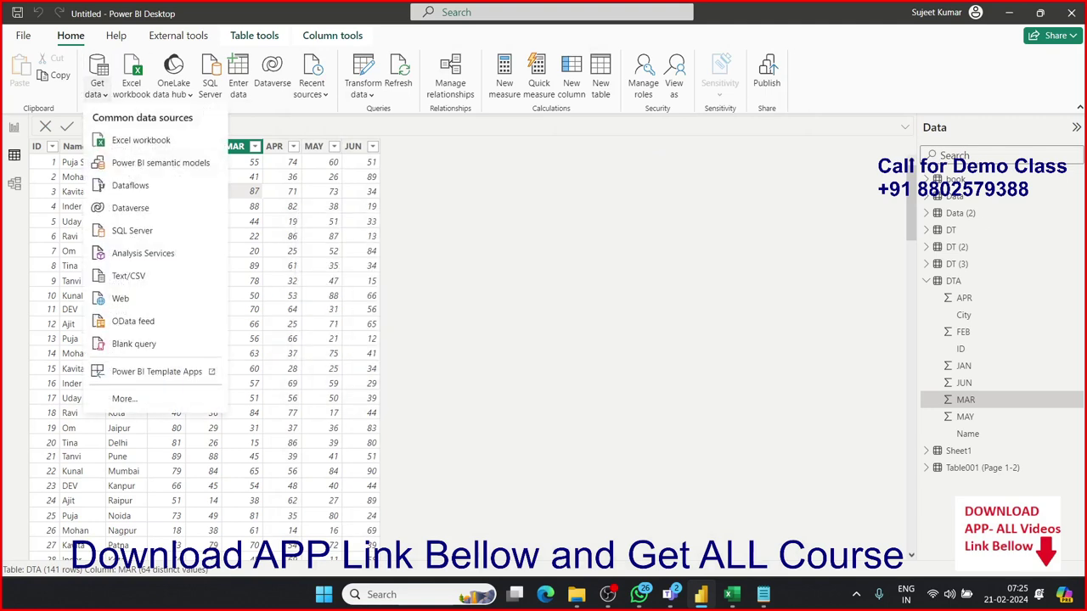
{"action": "left_click", "coordinate": [124, 398]}
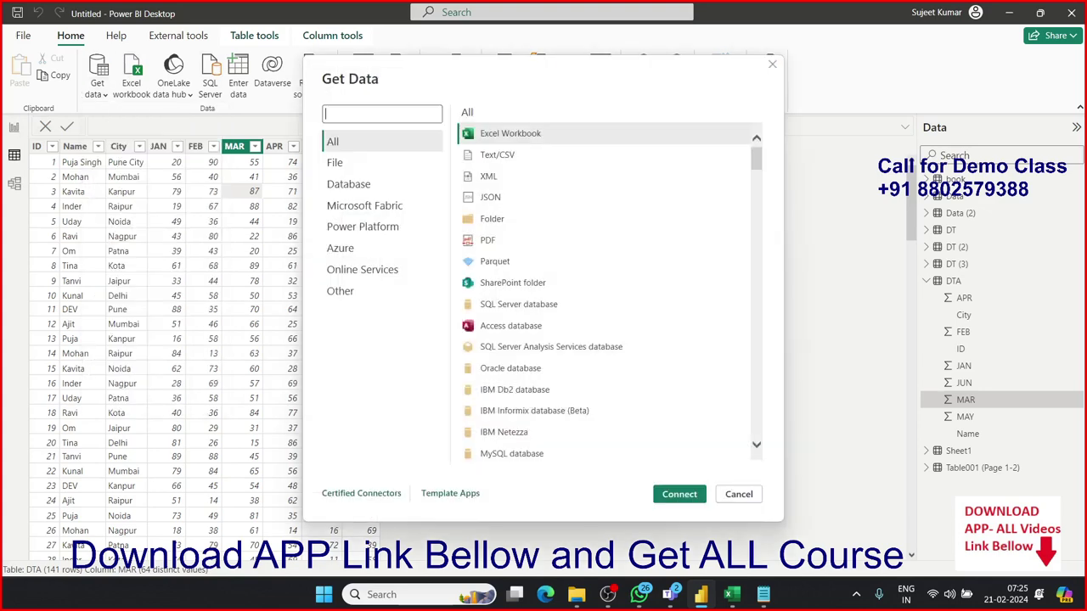
{"action": "left_click", "coordinate": [349, 184]}
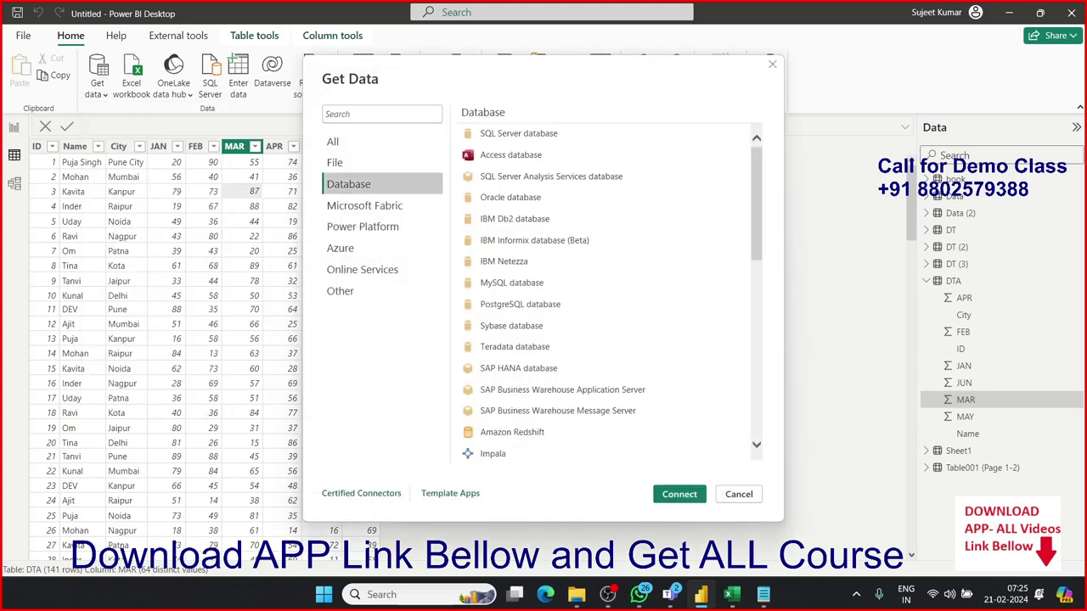
Step: Launch SQL Server Management Studio, copy the server name IPT\SQLEXPRESS, and return to Power BI
{"action": "key", "text": "super"}
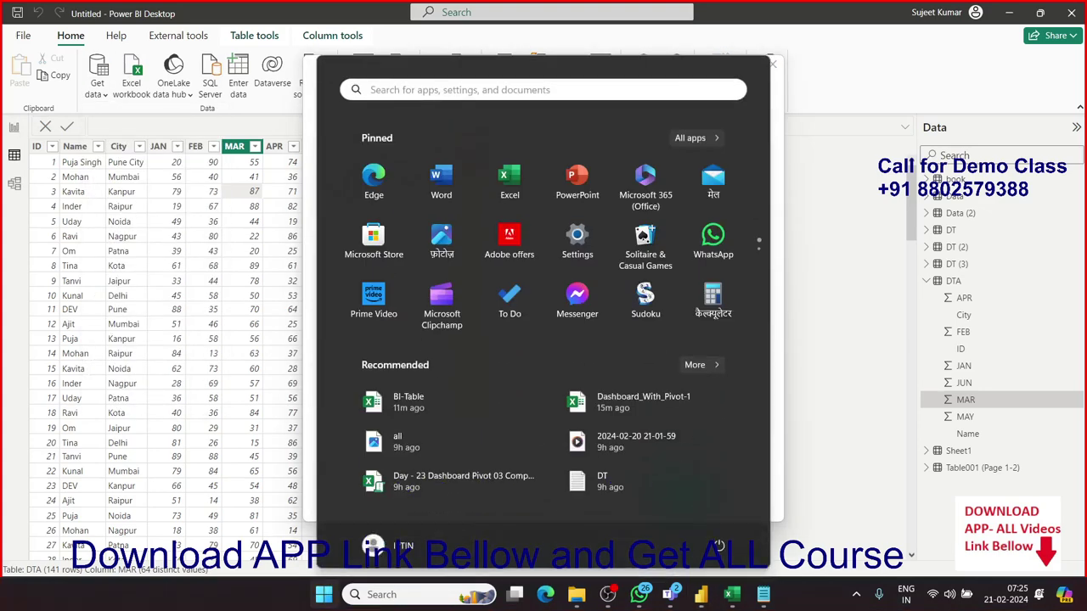
{"action": "type", "text": "sql"}
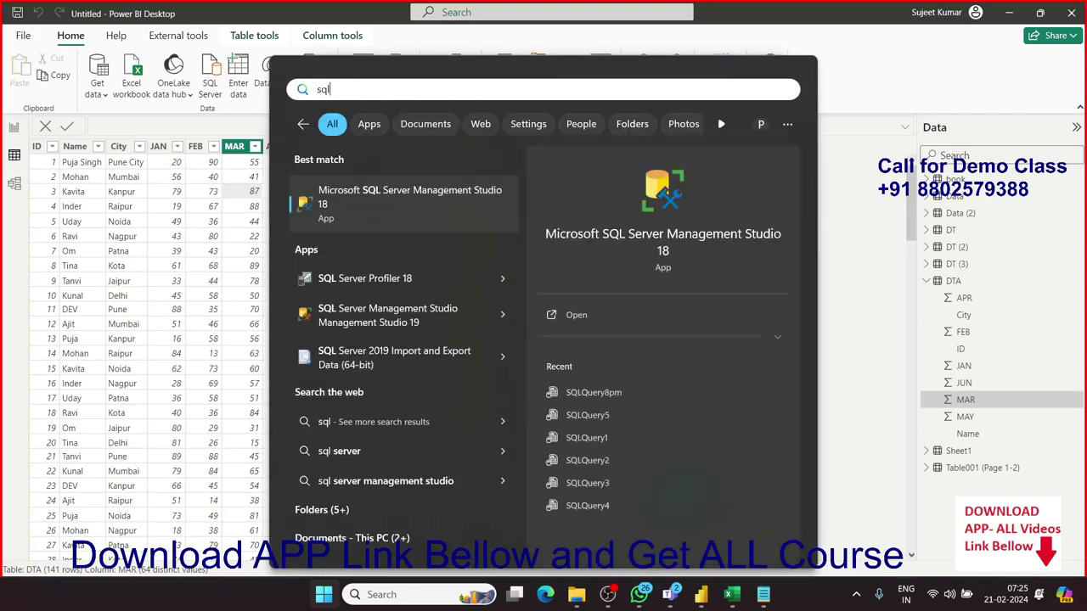
{"action": "key", "text": "Escape"}
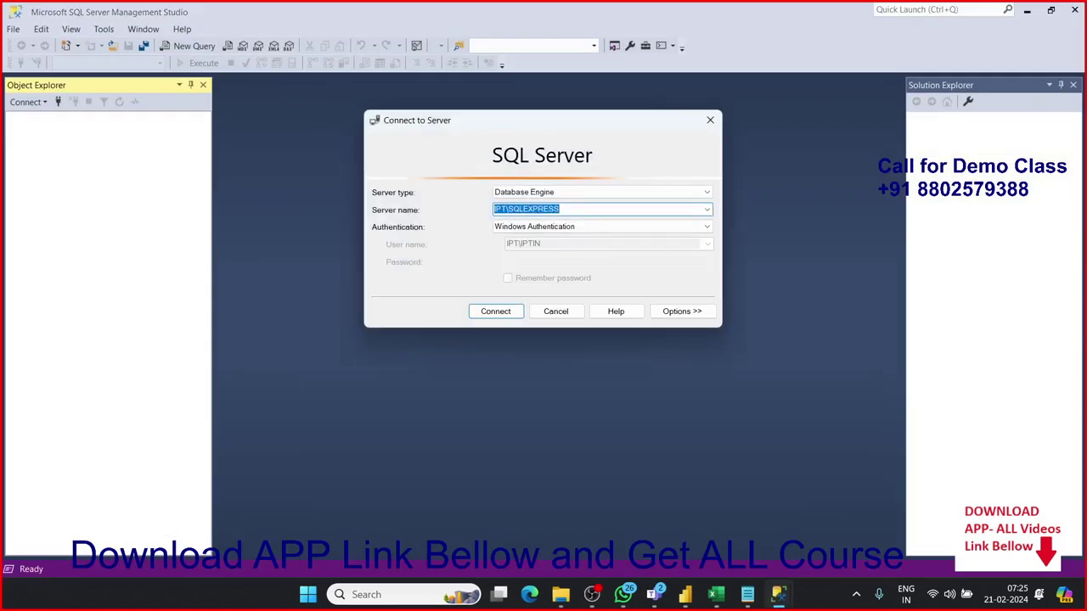
{"action": "right_click", "coordinate": [543, 208]}
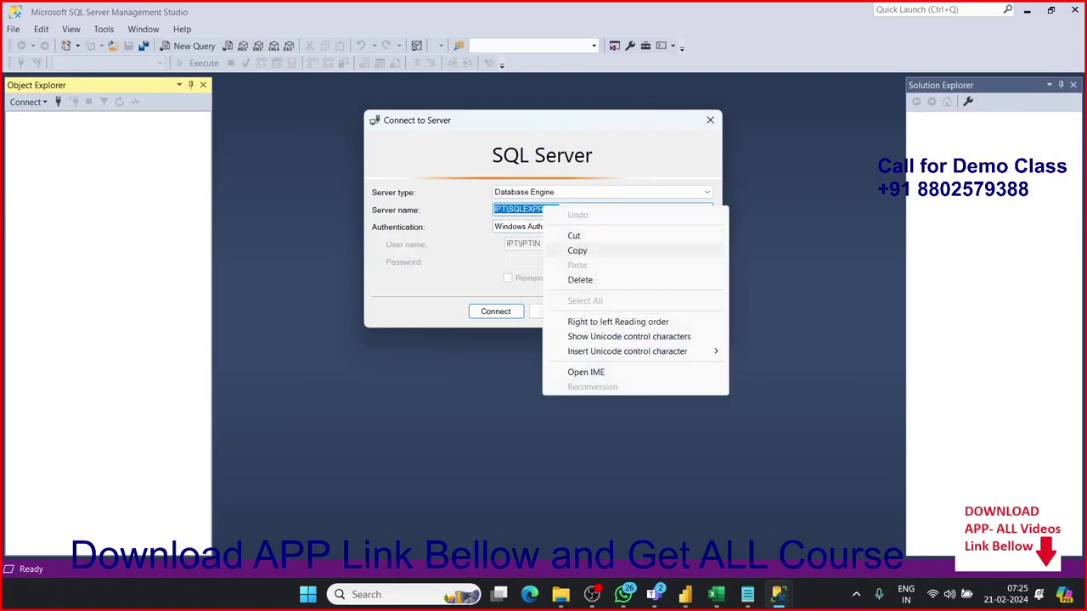
{"action": "left_click", "coordinate": [577, 251]}
{"action": "mouse_move", "coordinate": [779, 594]}
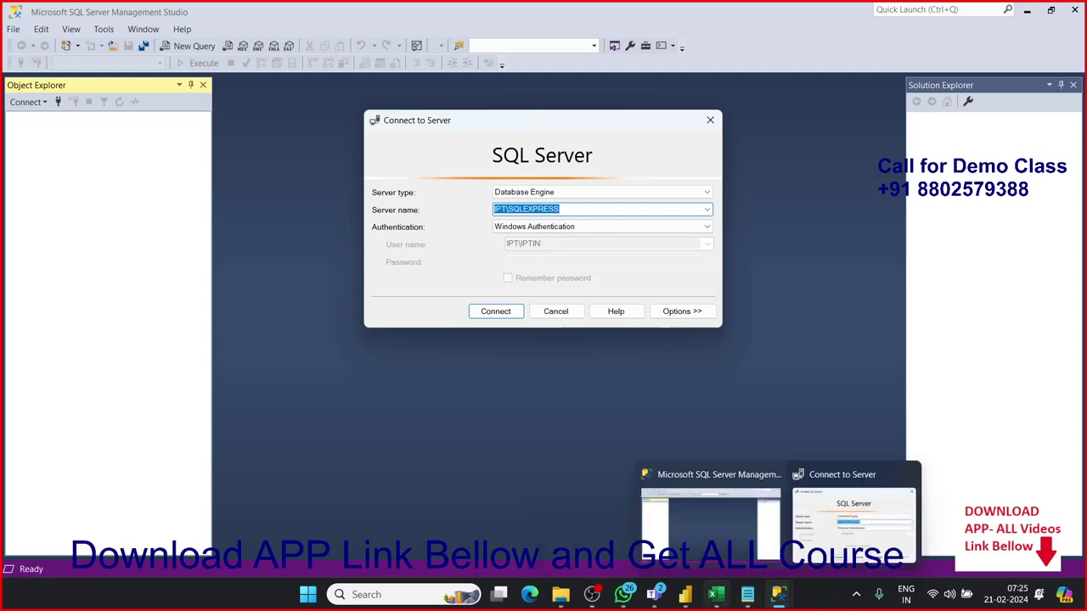
{"action": "left_click", "coordinate": [685, 594]}
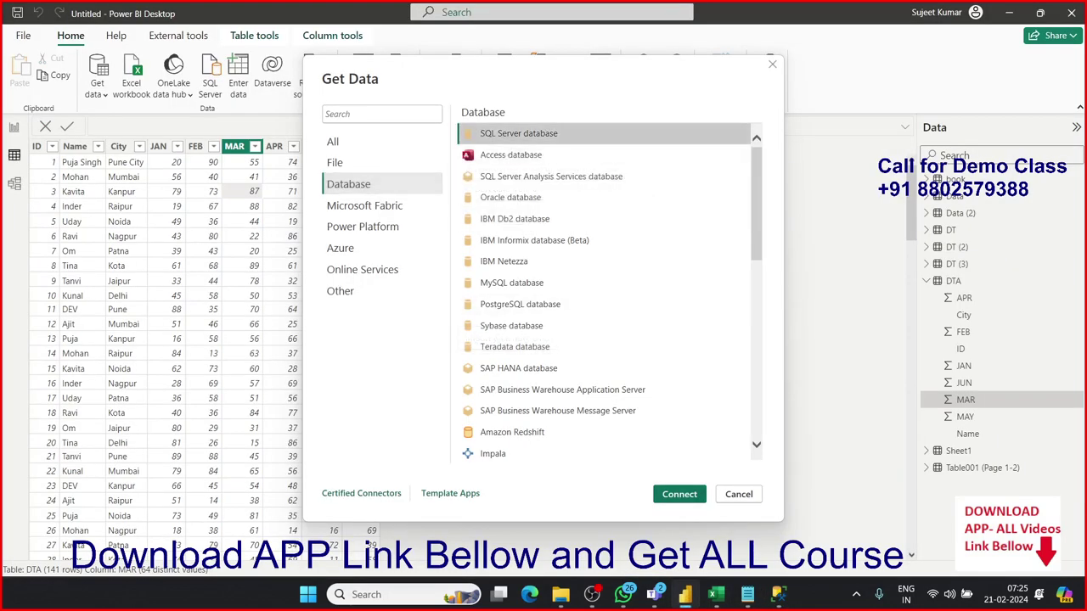
Step: Connect to SQL Server IPT\SQLEXPRESS using the pasted server name
{"action": "key", "text": "Escape"}
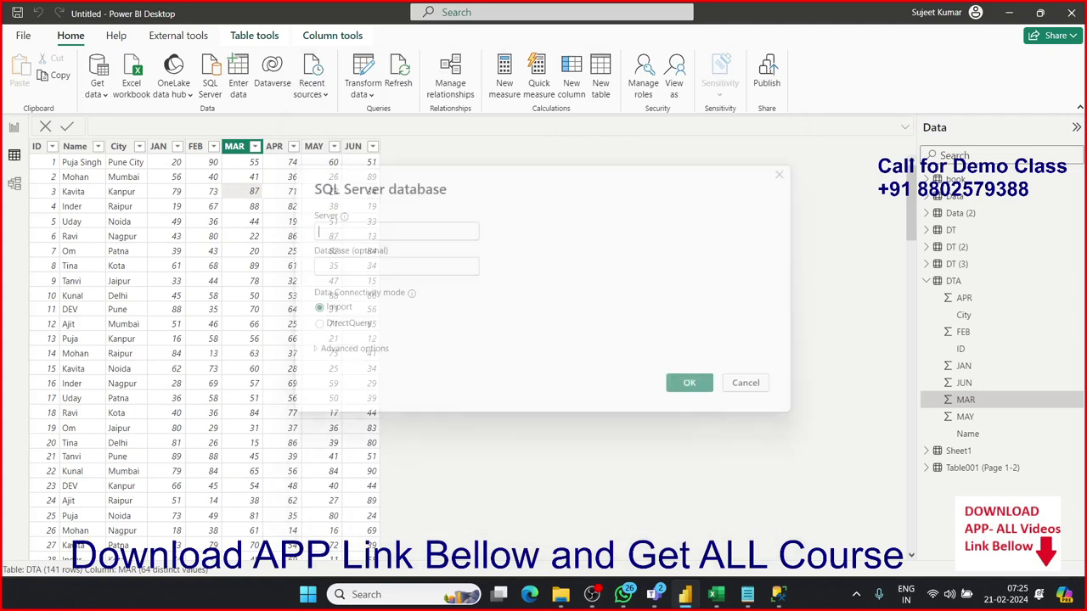
{"action": "type", "text": "IPT\\SQLEXPRESS"}
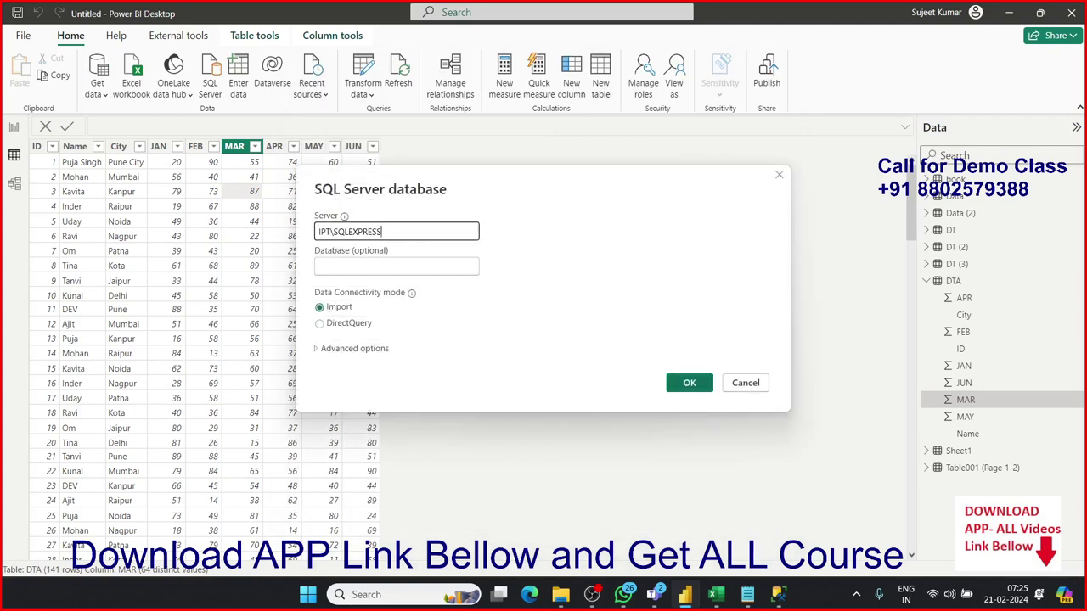
{"action": "left_click", "coordinate": [689, 383]}
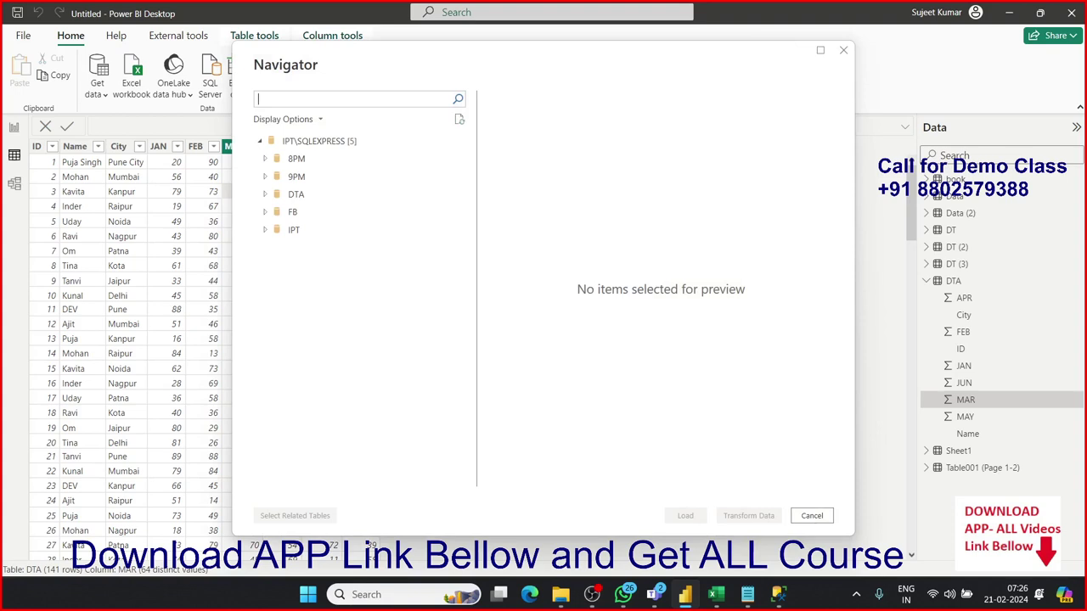
Step: Check SQL Server Management Studio briefly, then come back to Power BI Desktop's Navigator
{"action": "mouse_move", "coordinate": [779, 594]}
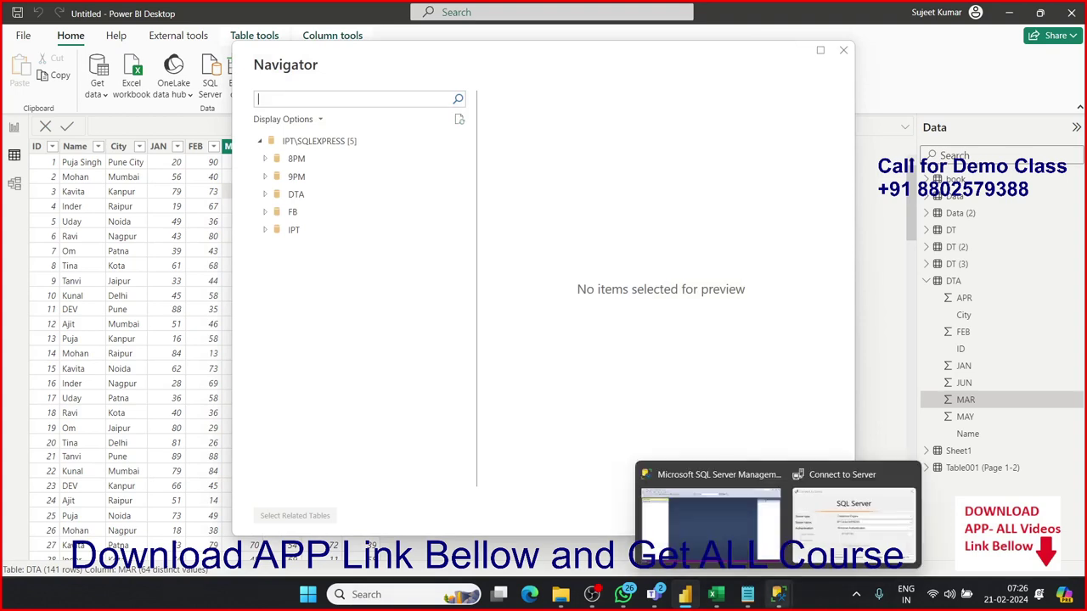
{"action": "left_click", "coordinate": [854, 514]}
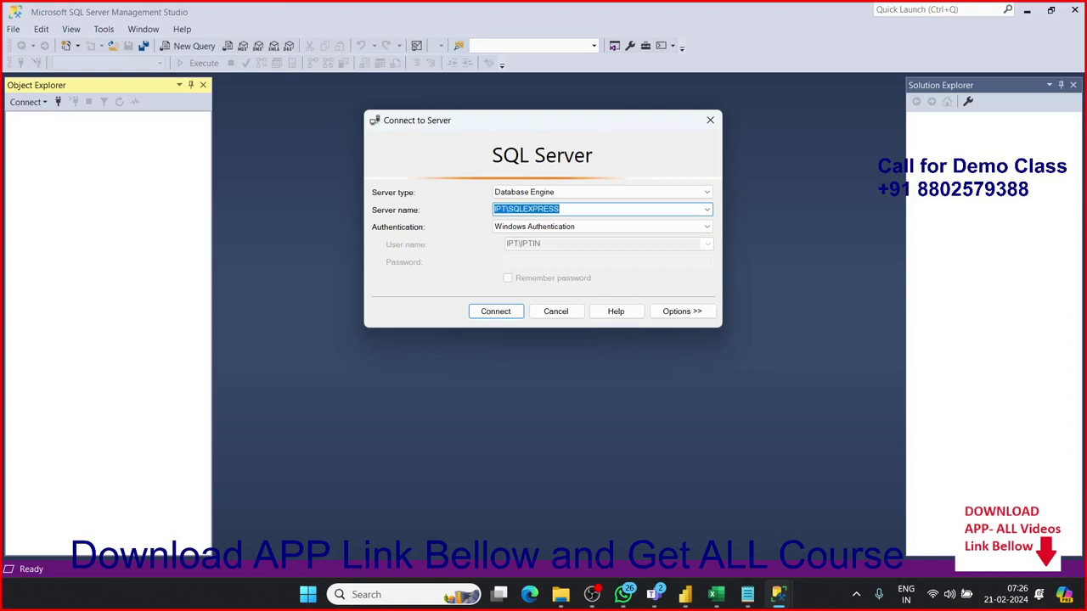
{"action": "mouse_move", "coordinate": [686, 594]}
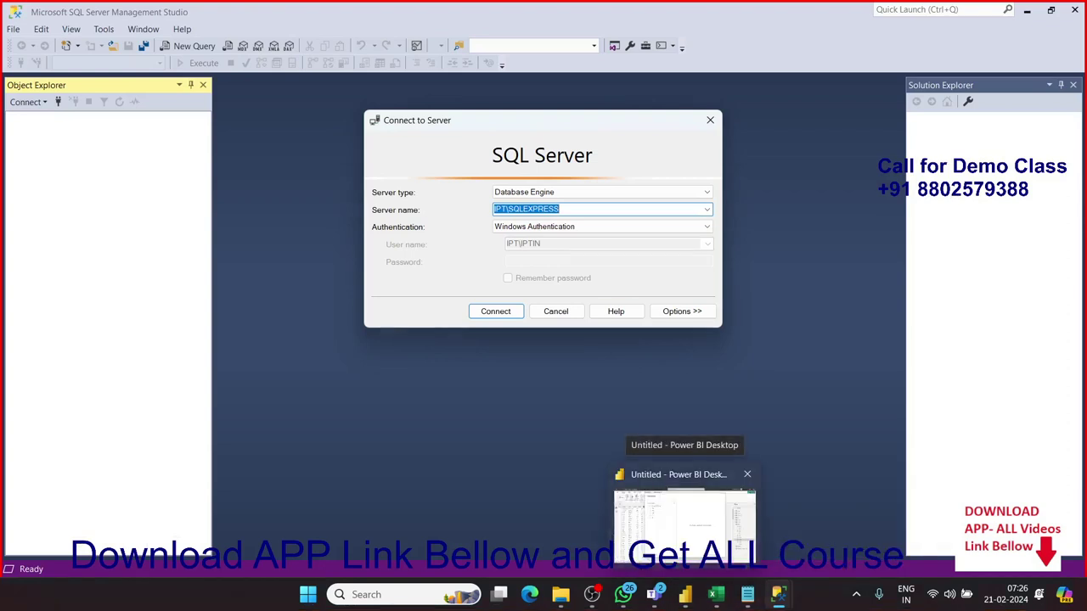
{"action": "left_click", "coordinate": [679, 475]}
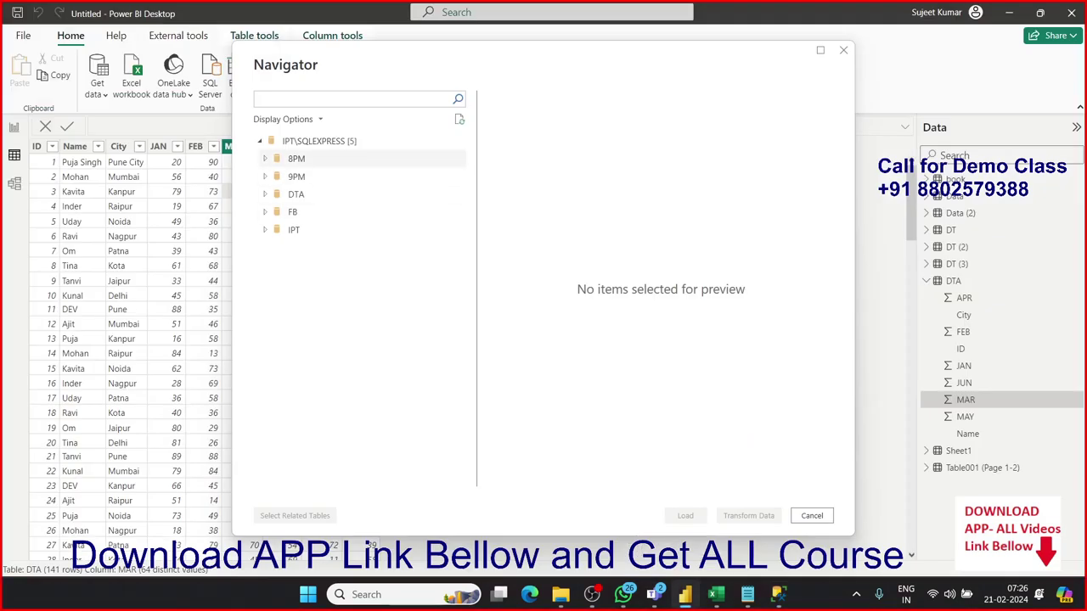
Step: Preview the DTA table in the 8PM database and load it, appearing as DTA (2)
{"action": "left_click", "coordinate": [295, 159]}
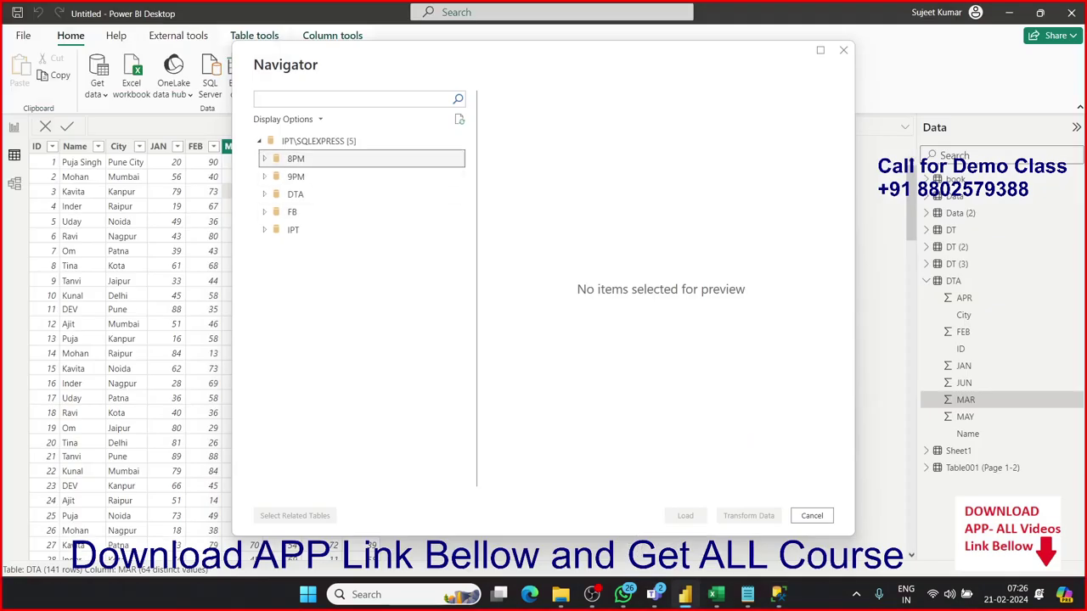
{"action": "left_click_drag", "start_coordinate": [293, 229], "coordinate": [284, 177]}
{"action": "key", "text": "Up"}
{"action": "key", "text": "Right"}
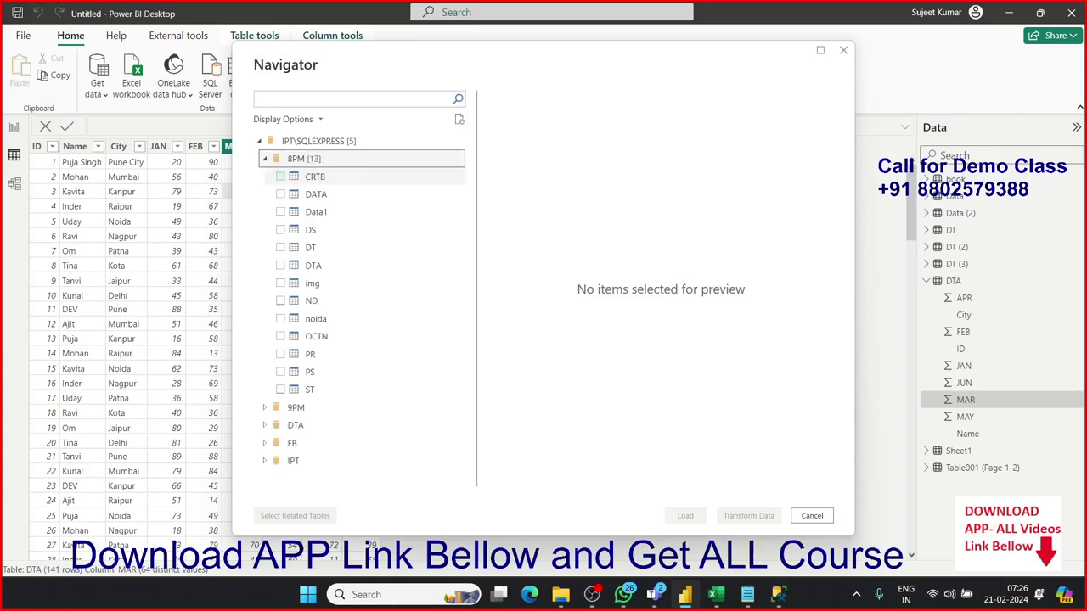
{"action": "left_click", "coordinate": [313, 265]}
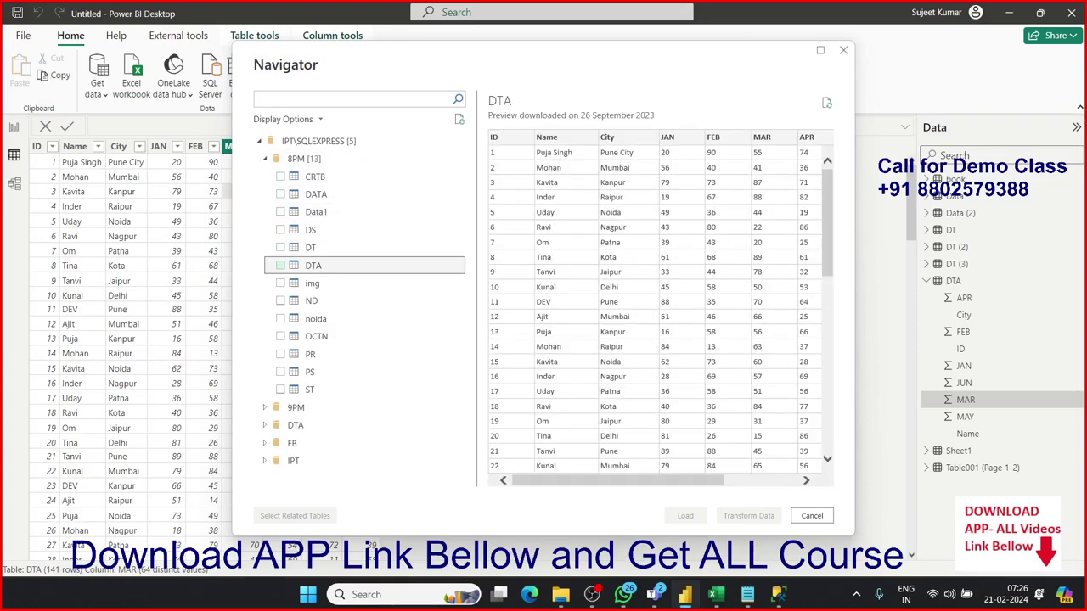
{"action": "left_click", "coordinate": [281, 265]}
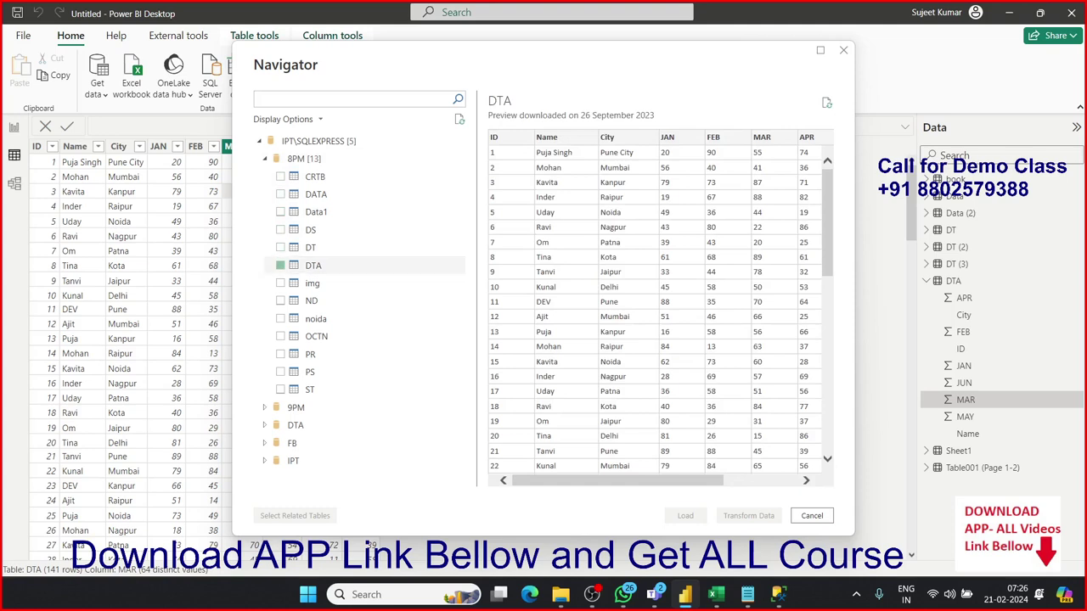
{"action": "left_click", "coordinate": [685, 516]}
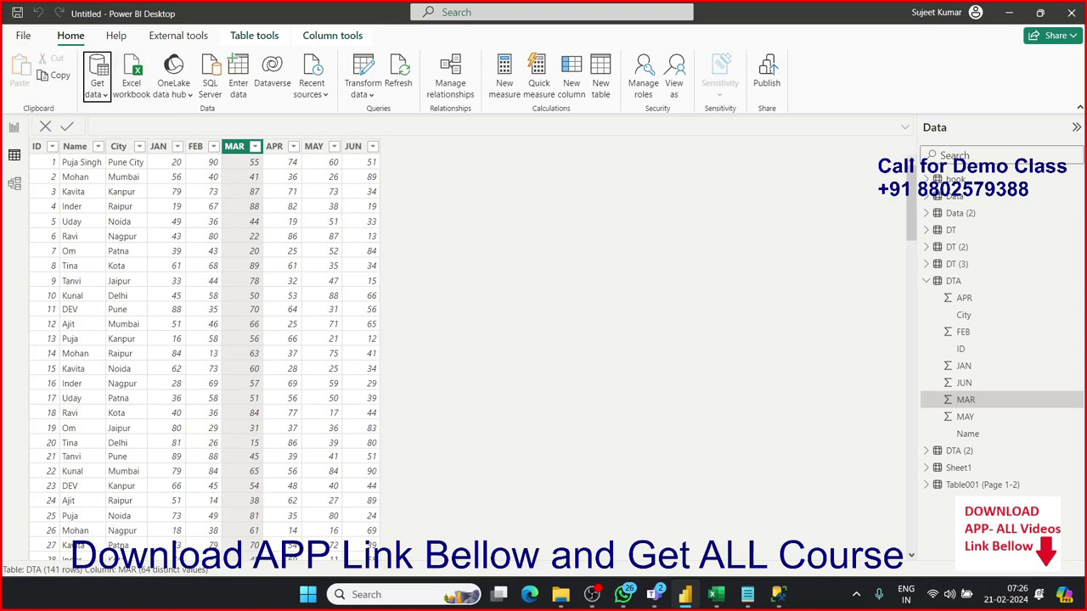
Step: Choose SQL Server database from the Database connectors in the full Get data catalogue
{"action": "left_click", "coordinate": [96, 94]}
{"action": "left_click", "coordinate": [111, 400]}
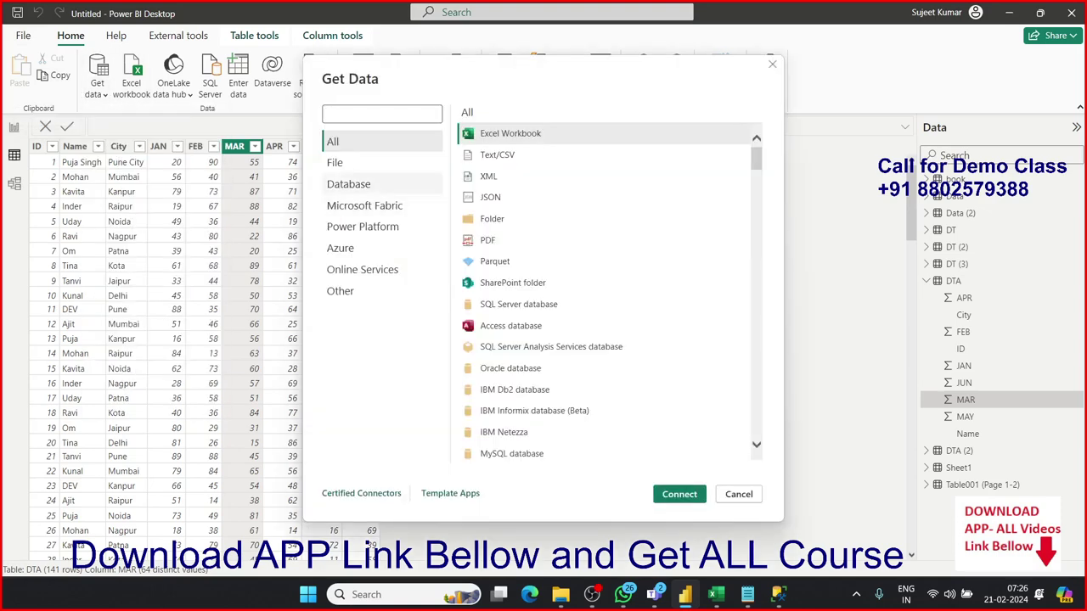
{"action": "left_click", "coordinate": [348, 183]}
{"action": "left_click", "coordinate": [518, 136]}
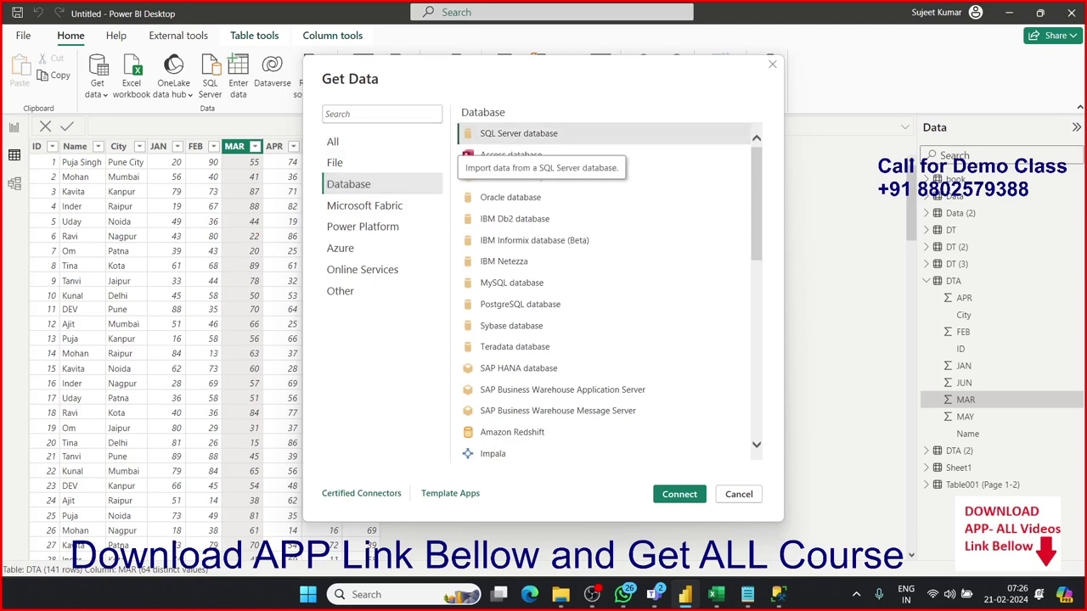
{"action": "key", "text": "Escape"}
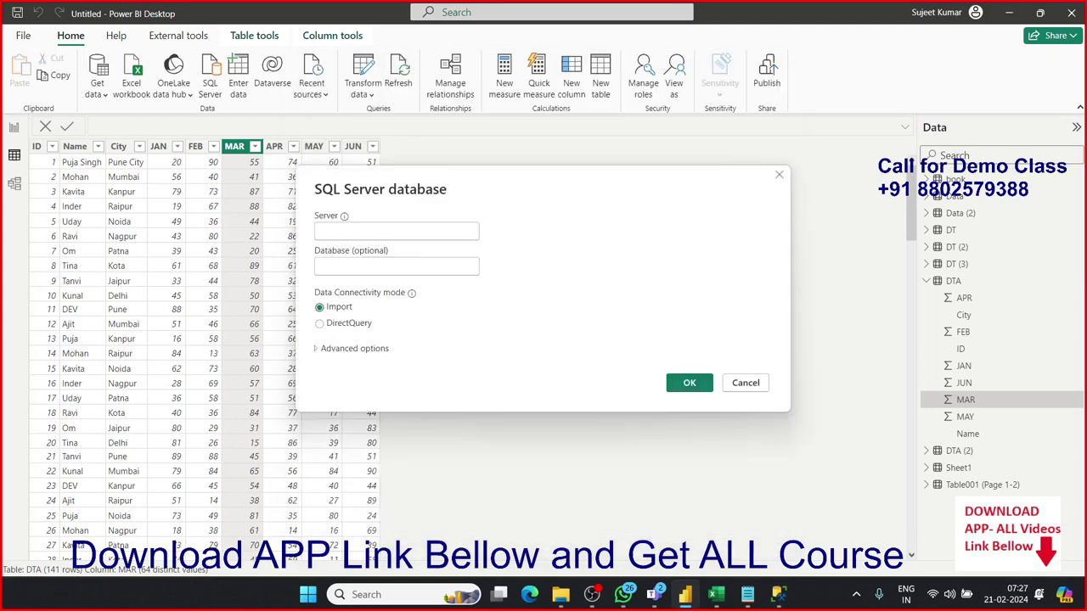
Step: Enter server IPT\SQLEXPRESS, database 8PM and the SQL statement 'select * from DTA'
{"action": "type", "text": "IPT\\SQLEXPRESS"}
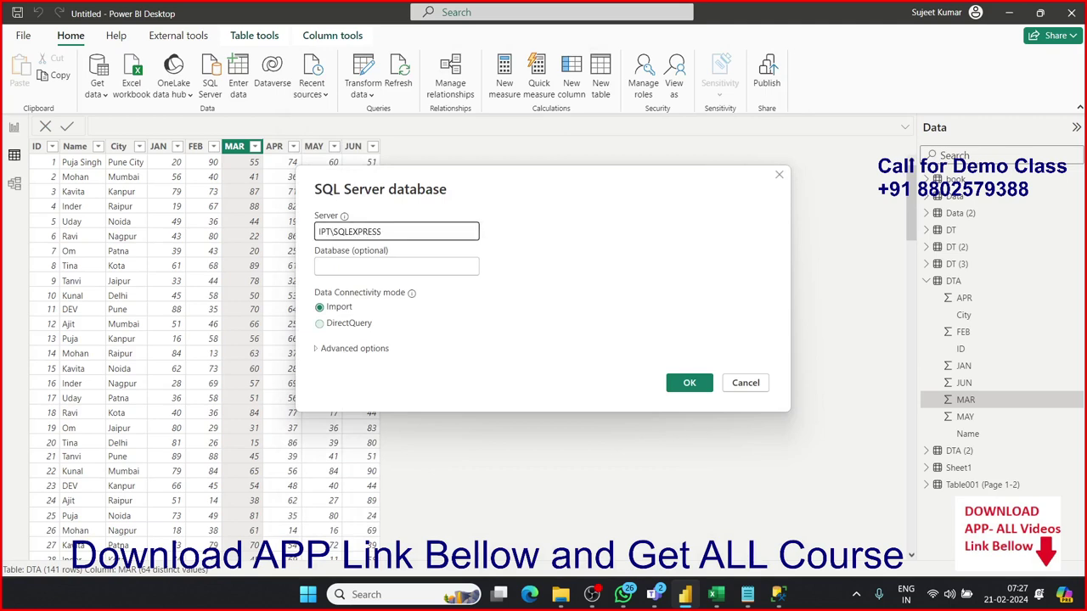
{"action": "left_click", "coordinate": [396, 266]}
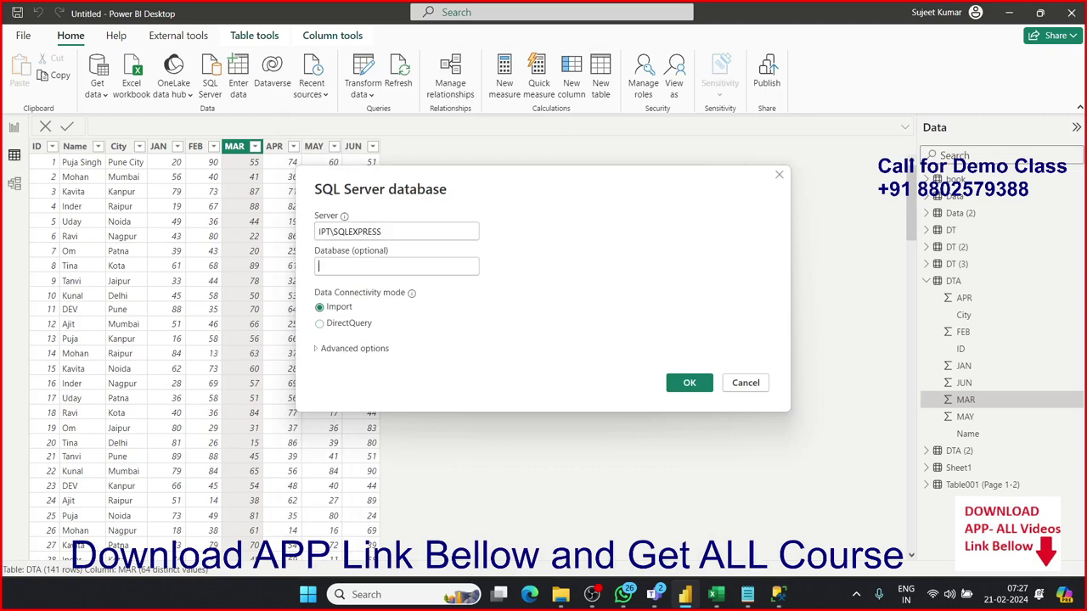
{"action": "type", "text": "8P"}
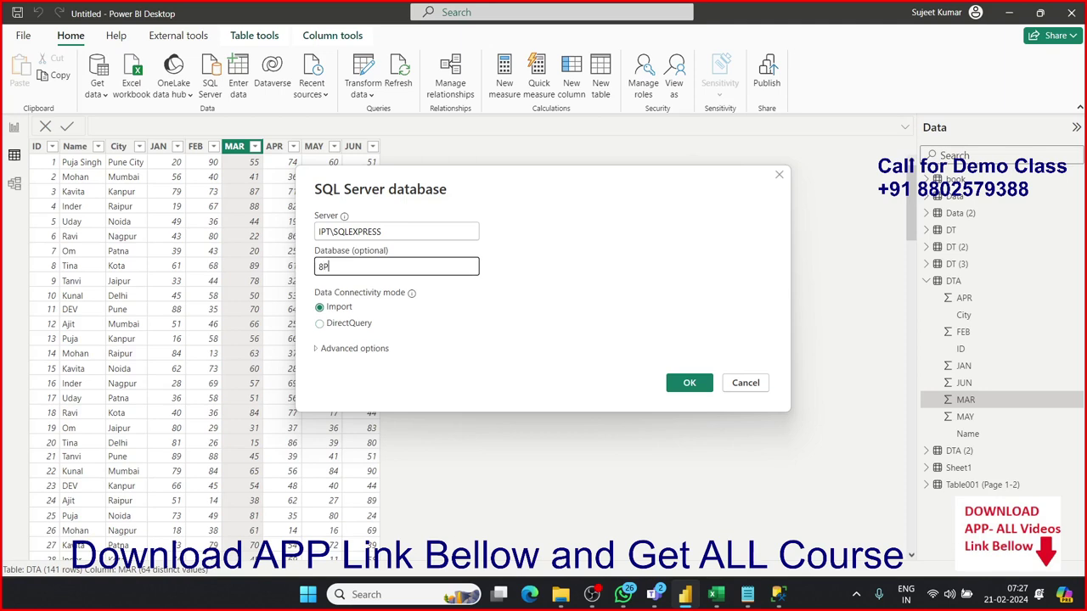
{"action": "type", "text": "M"}
{"action": "left_click", "coordinate": [354, 348]}
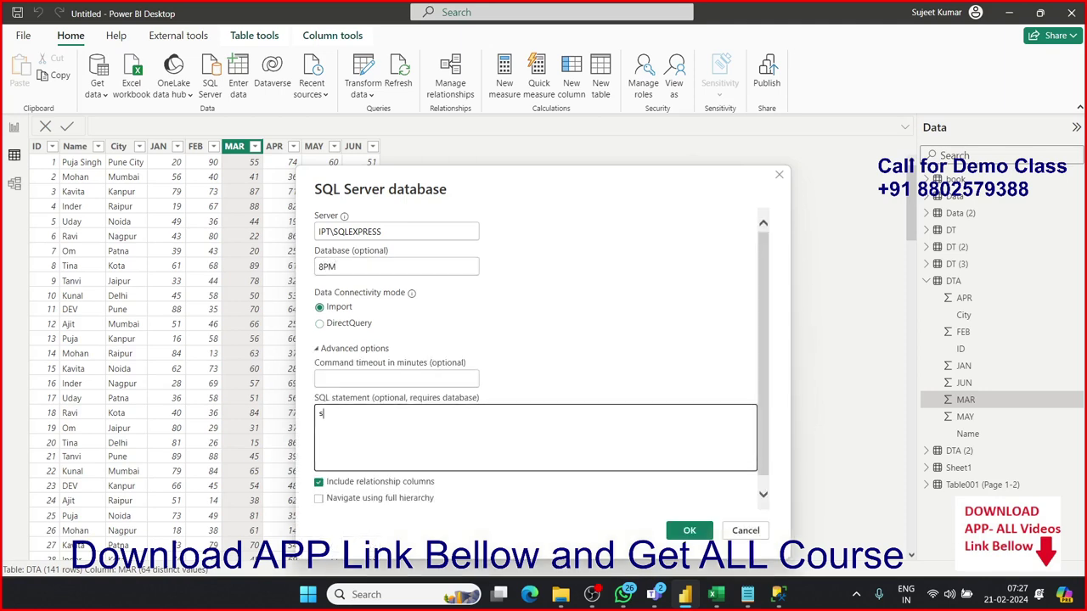
{"action": "type", "text": "select"}
{"action": "type", "text": " * f"}
{"action": "type", "text": "rom "}
{"action": "type", "text": "DTA"}
{"action": "key", "text": "Return"}
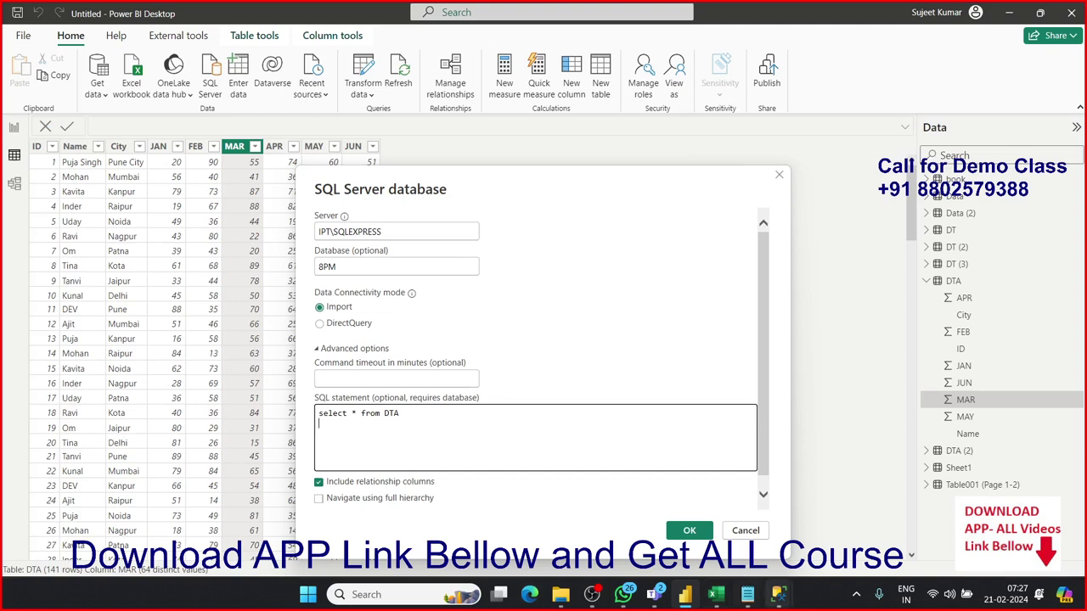
Step: In SQL Server Management Studio, list dbo.DTA's columns (ID, Name, City, JAN–JUN), then return to Power BI
{"action": "mouse_move", "coordinate": [778, 594]}
{"action": "left_click", "coordinate": [854, 518]}
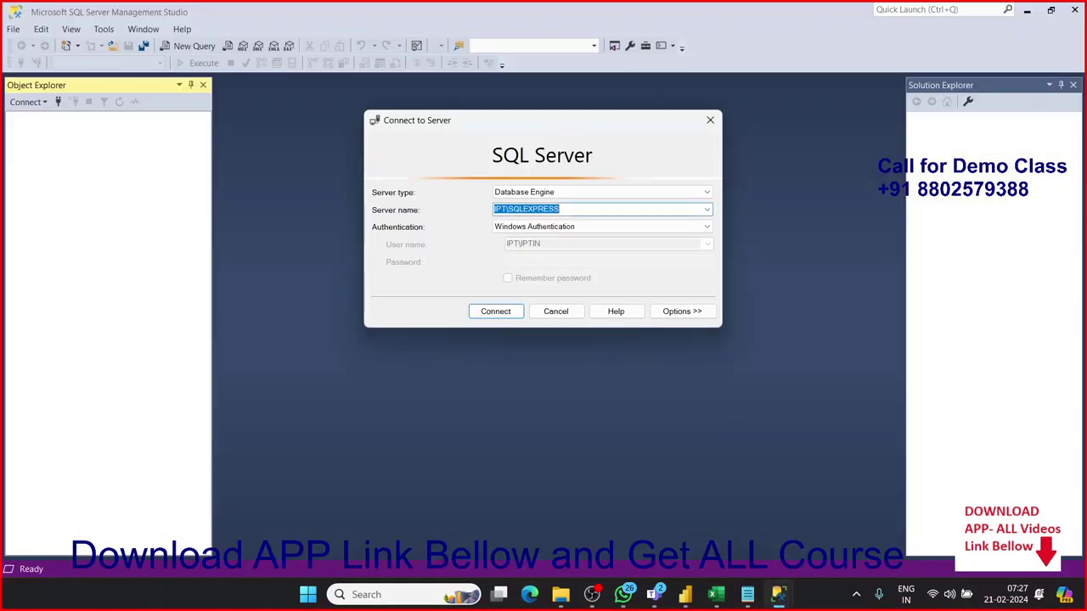
{"action": "left_click", "coordinate": [553, 311]}
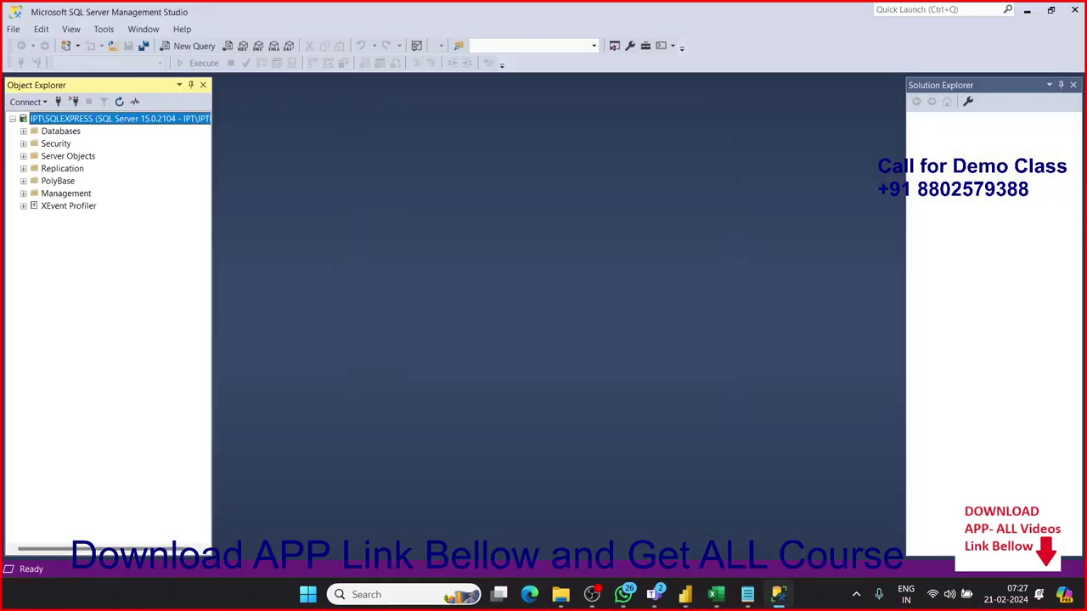
{"action": "left_click", "coordinate": [23, 131]}
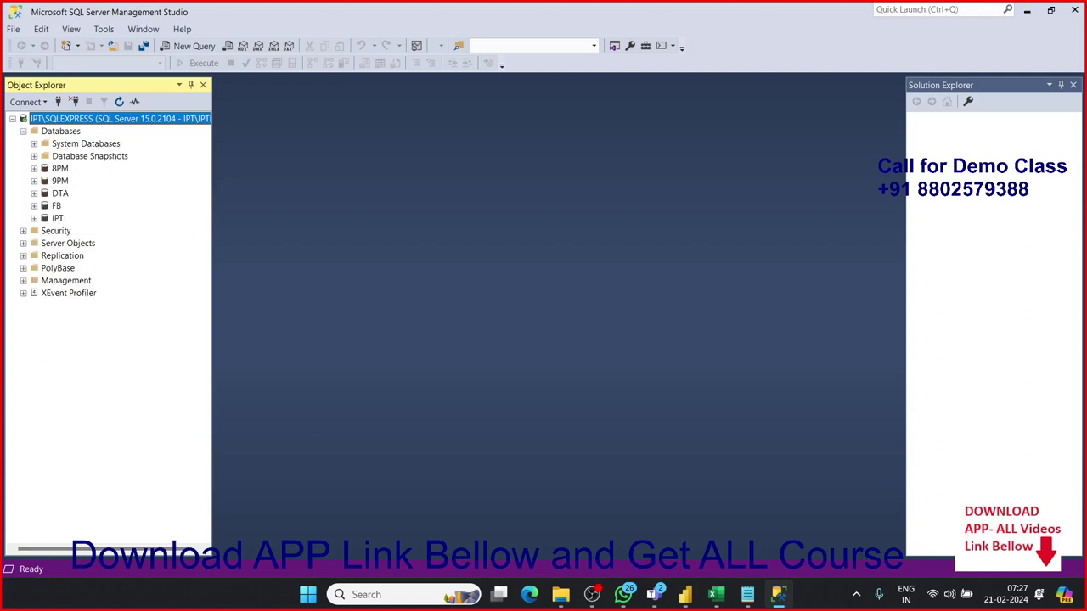
{"action": "left_click", "coordinate": [34, 169]}
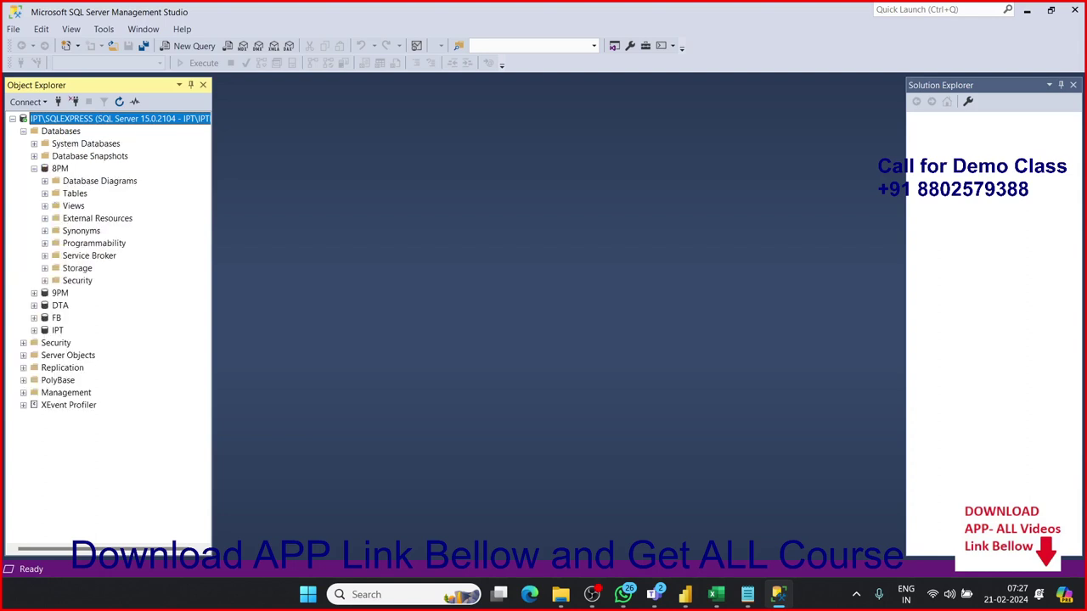
{"action": "left_click", "coordinate": [45, 194]}
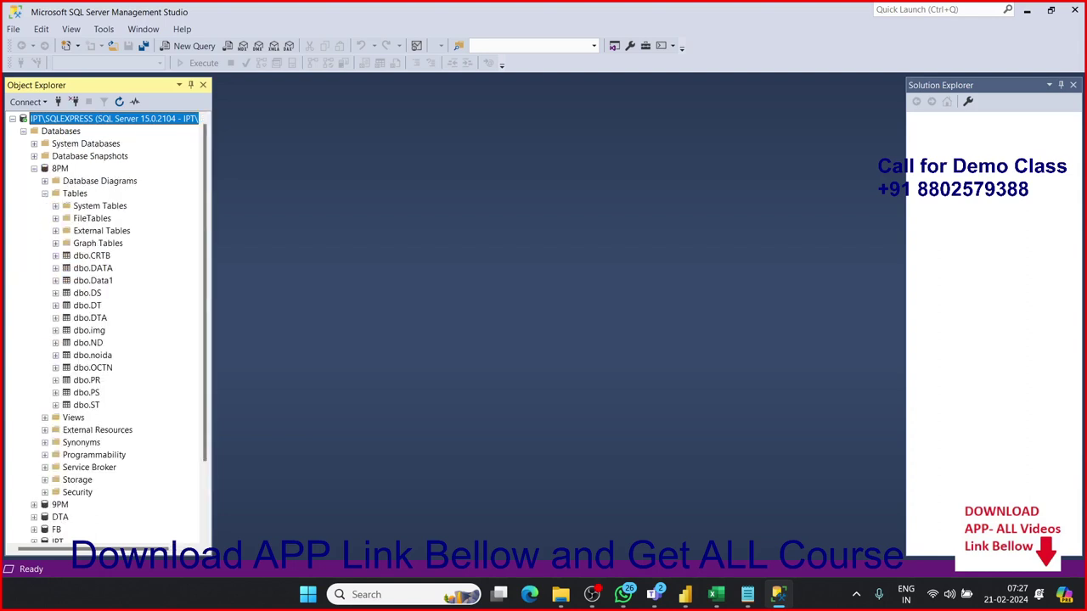
{"action": "left_click", "coordinate": [92, 268]}
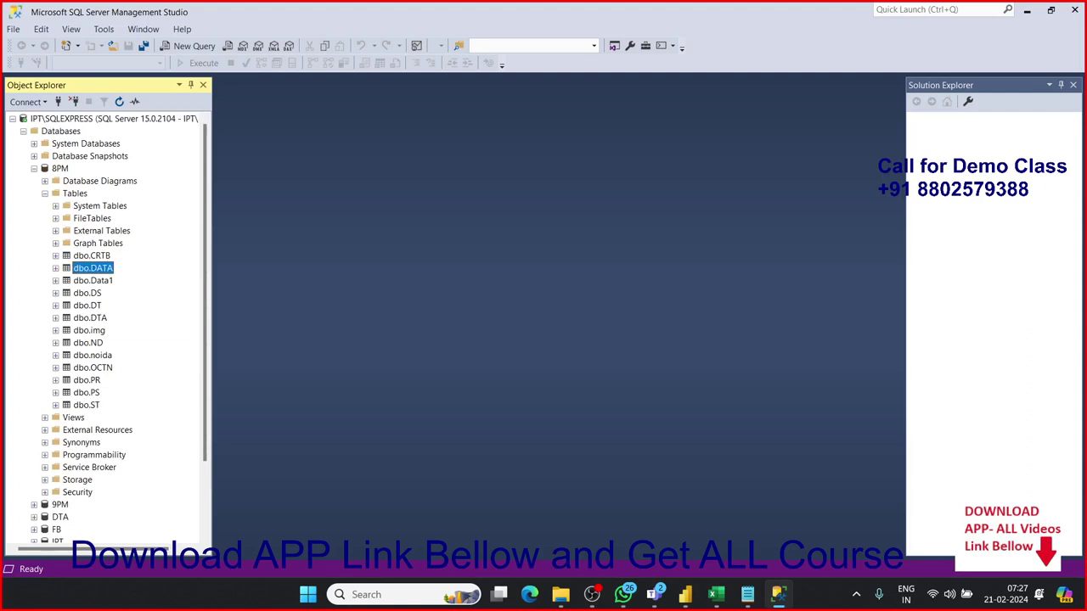
{"action": "left_click", "coordinate": [55, 317]}
{"action": "left_click", "coordinate": [66, 330]}
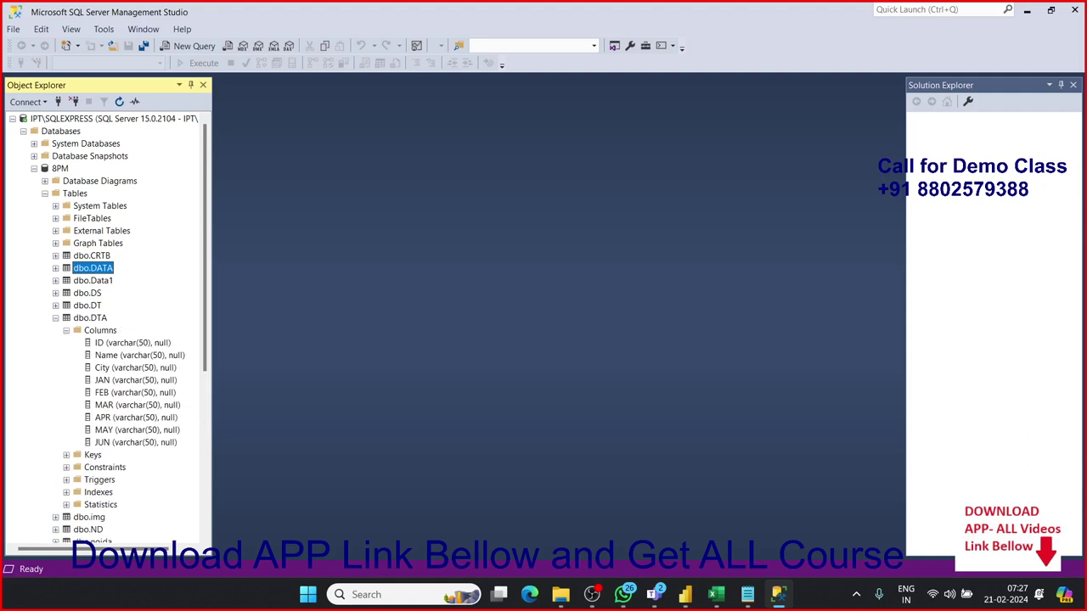
{"action": "left_click", "coordinate": [135, 368]}
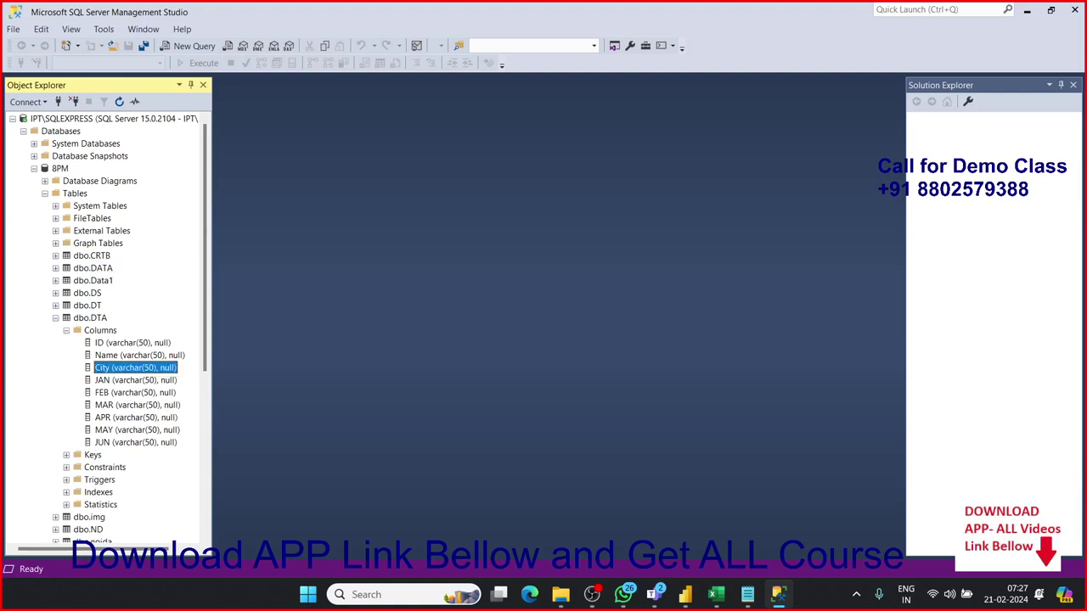
{"action": "key", "text": "alt+Tab"}
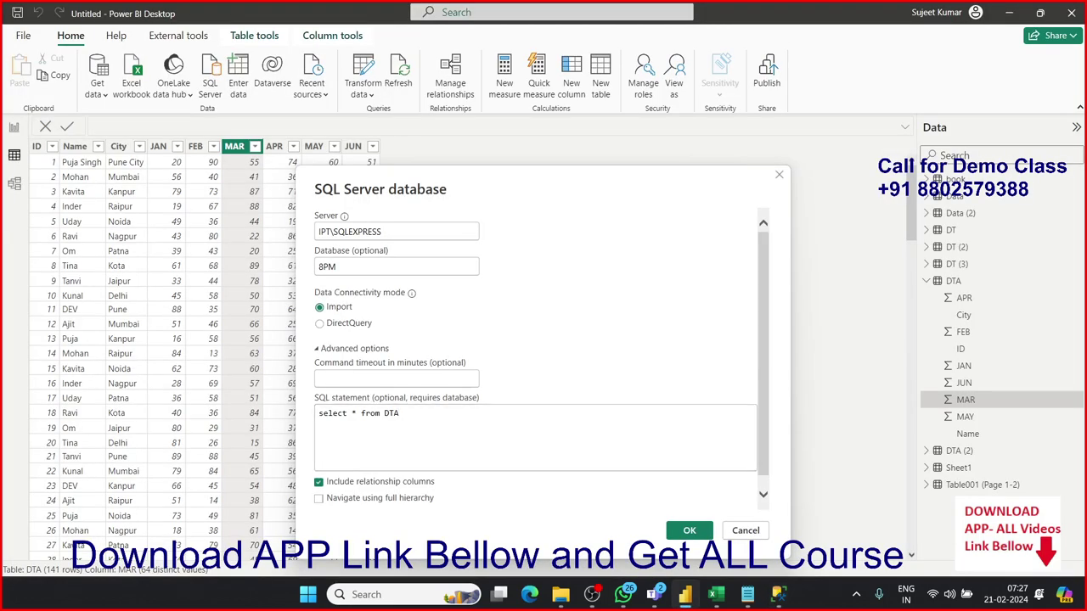
Step: Add the line where city='pune' to the SQL statement and load the 13 Pune rows
{"action": "key", "text": "Return"}
{"action": "type", "text": "where"}
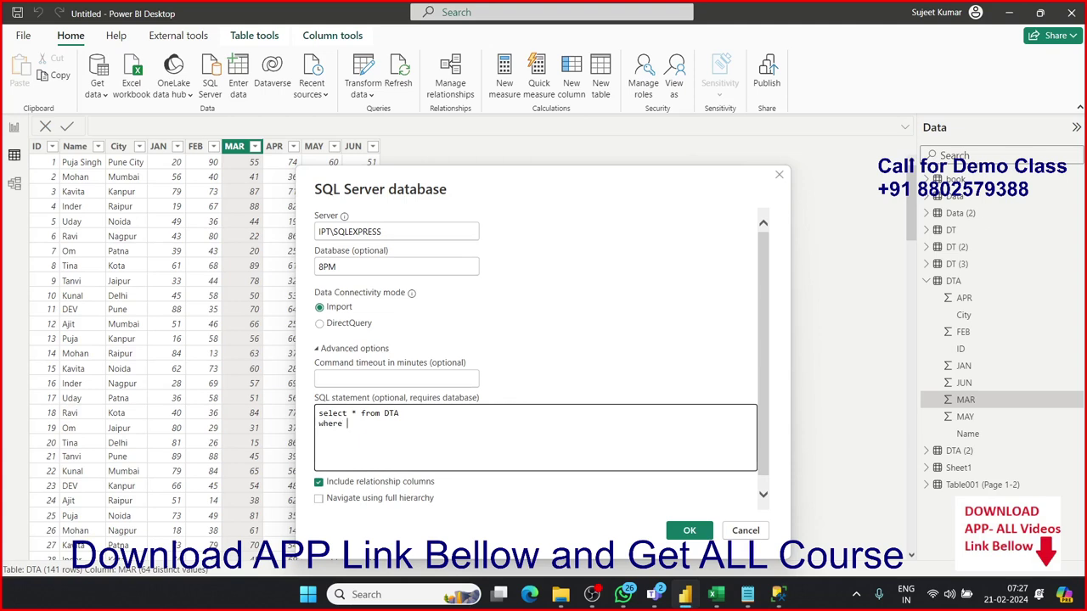
{"action": "type", "text": " city"}
{"action": "type", "text": "='pun"}
{"action": "type", "text": "e'"}
{"action": "left_click", "coordinate": [689, 529]}
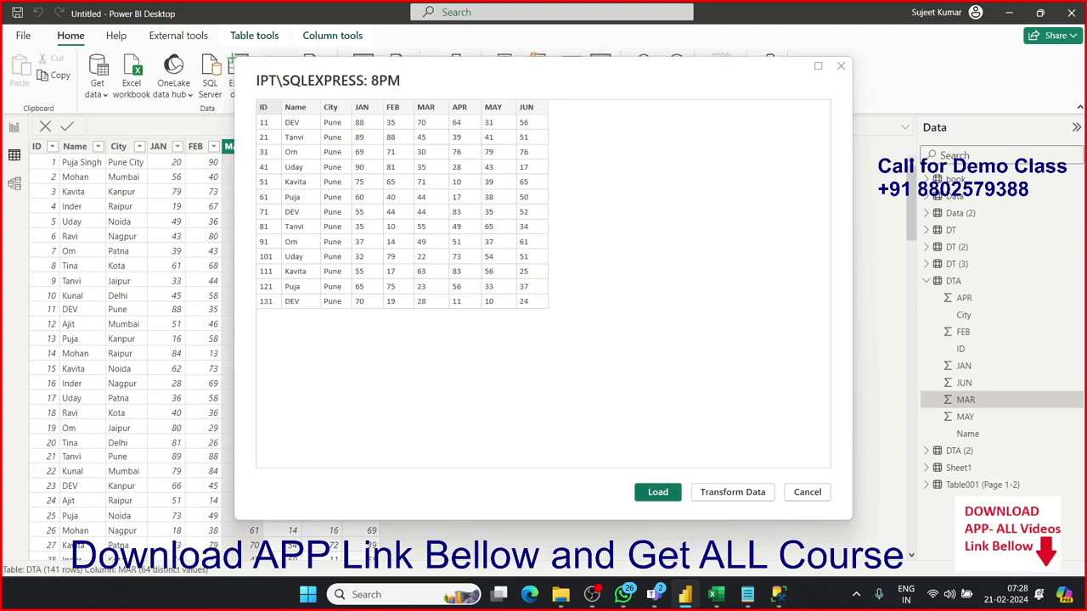
{"action": "left_click", "coordinate": [657, 492]}
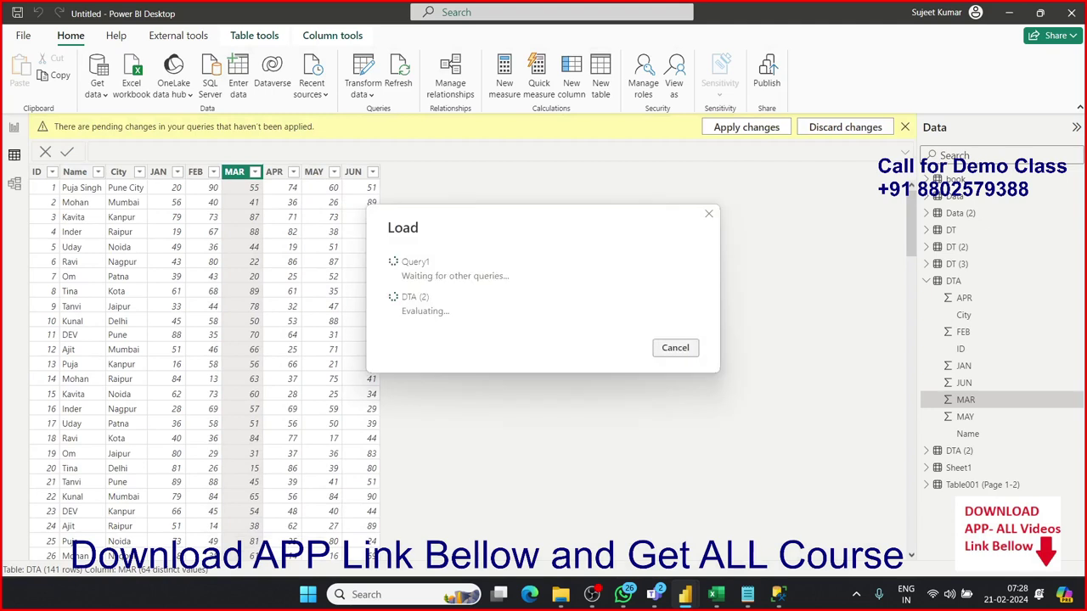
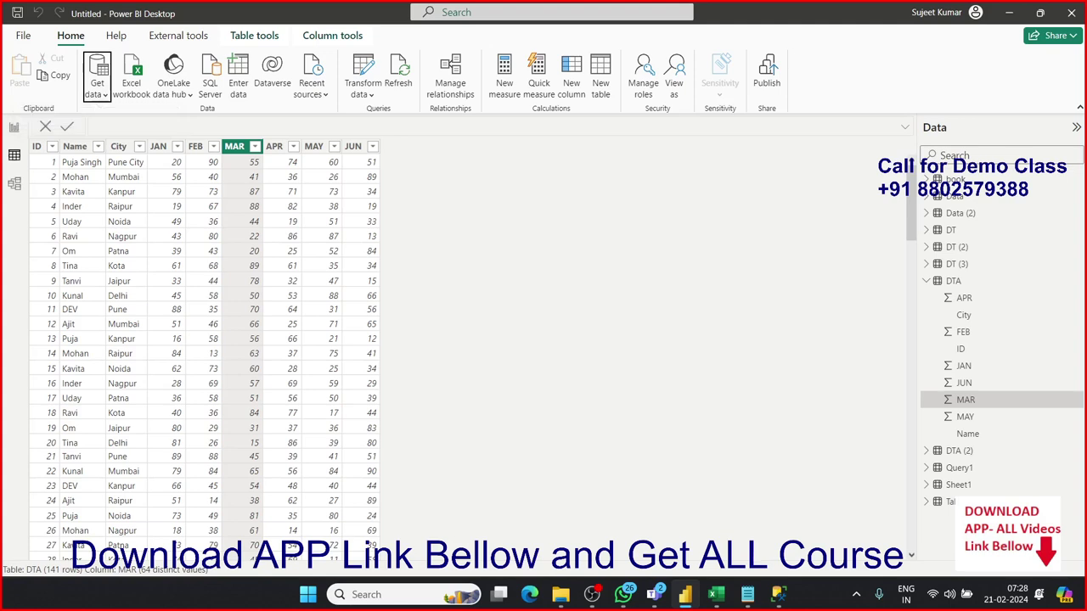
Step: Choose the Access database connector from Get Data's Database category and connect to browse for a file
{"action": "left_click", "coordinate": [97, 91]}
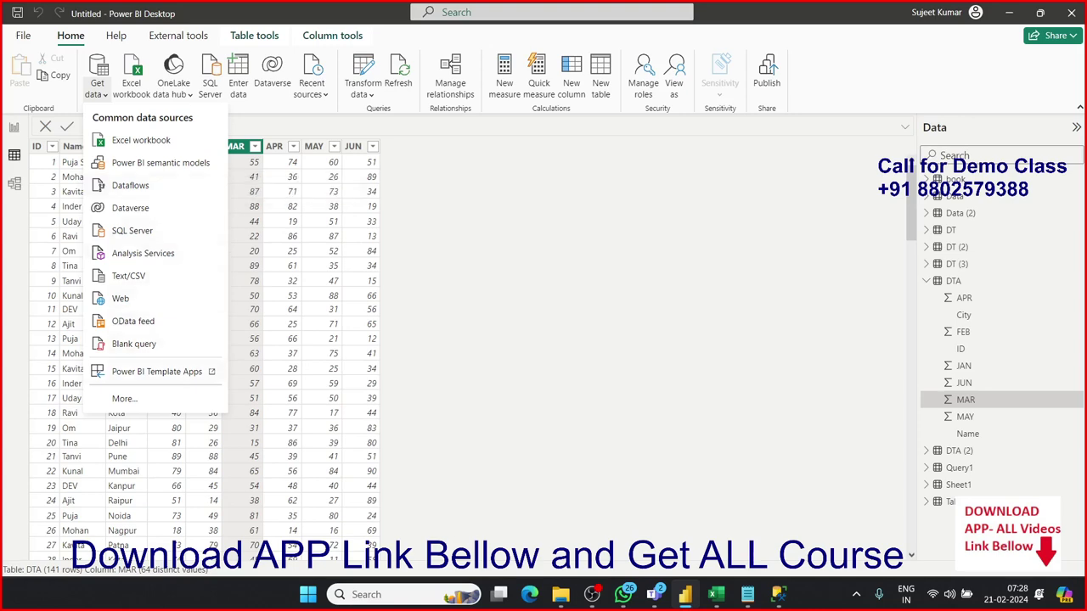
{"action": "left_click", "coordinate": [124, 398]}
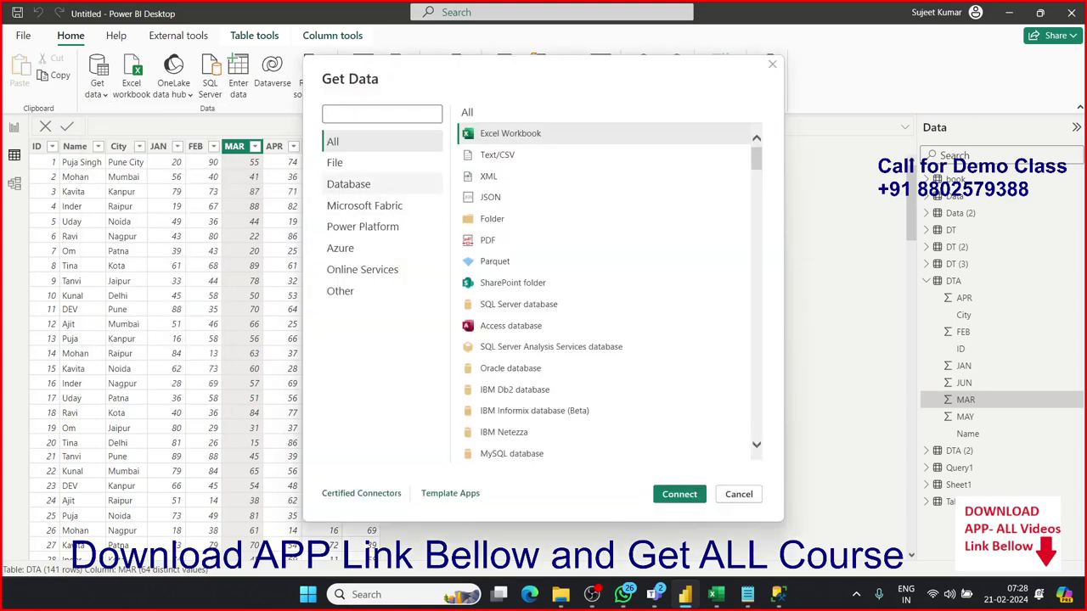
{"action": "left_click", "coordinate": [348, 184]}
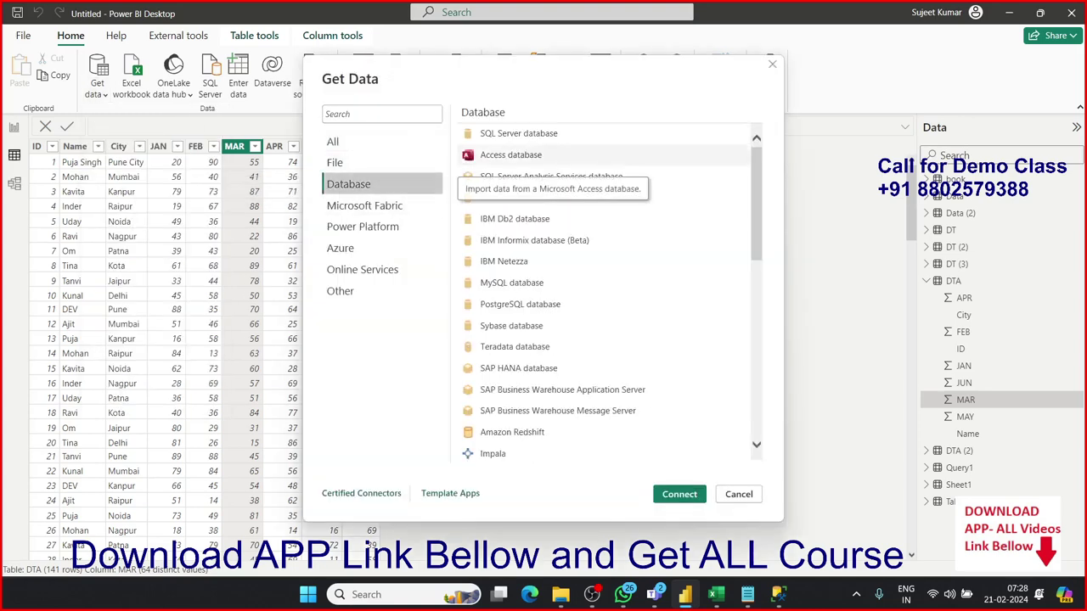
{"action": "left_click", "coordinate": [510, 155]}
{"action": "left_click", "coordinate": [679, 495]}
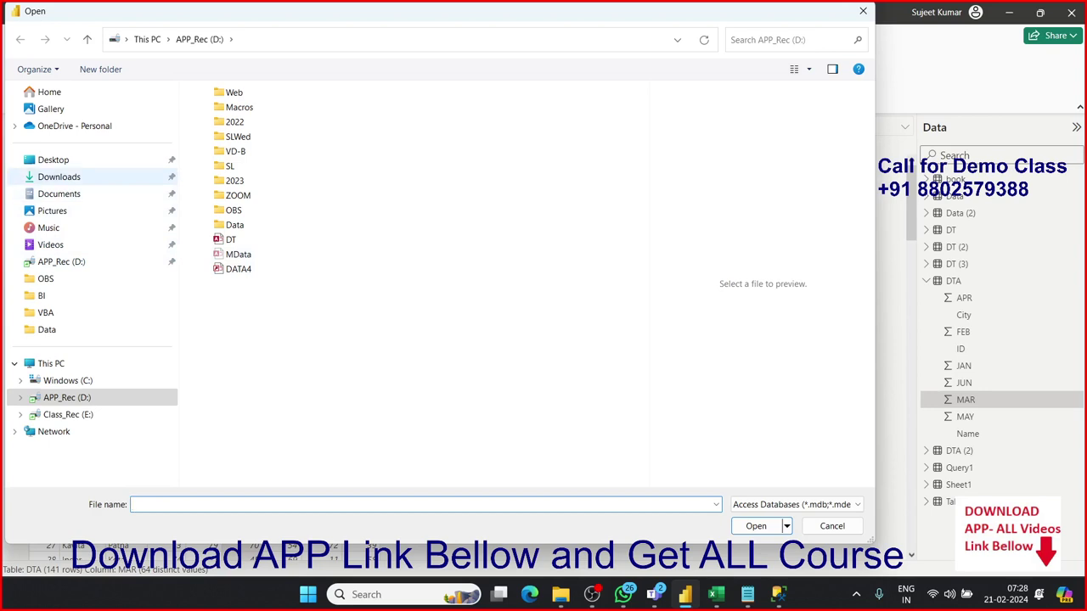
Step: Open the PData database file from the Documents folder as the data source
{"action": "left_click", "coordinate": [58, 176]}
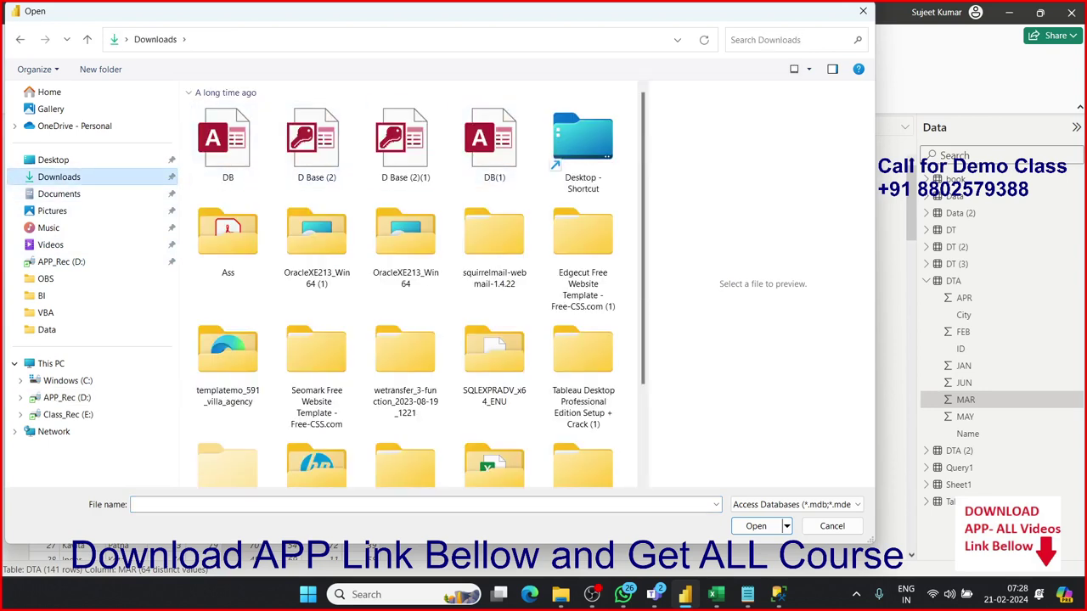
{"action": "left_click", "coordinate": [59, 194]}
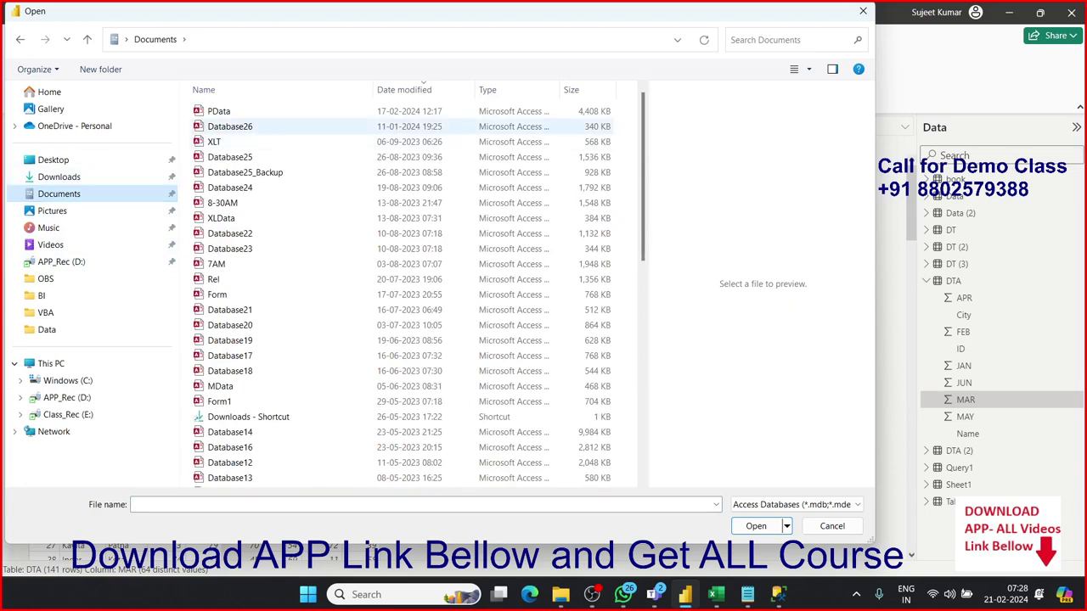
{"action": "left_click", "coordinate": [219, 111]}
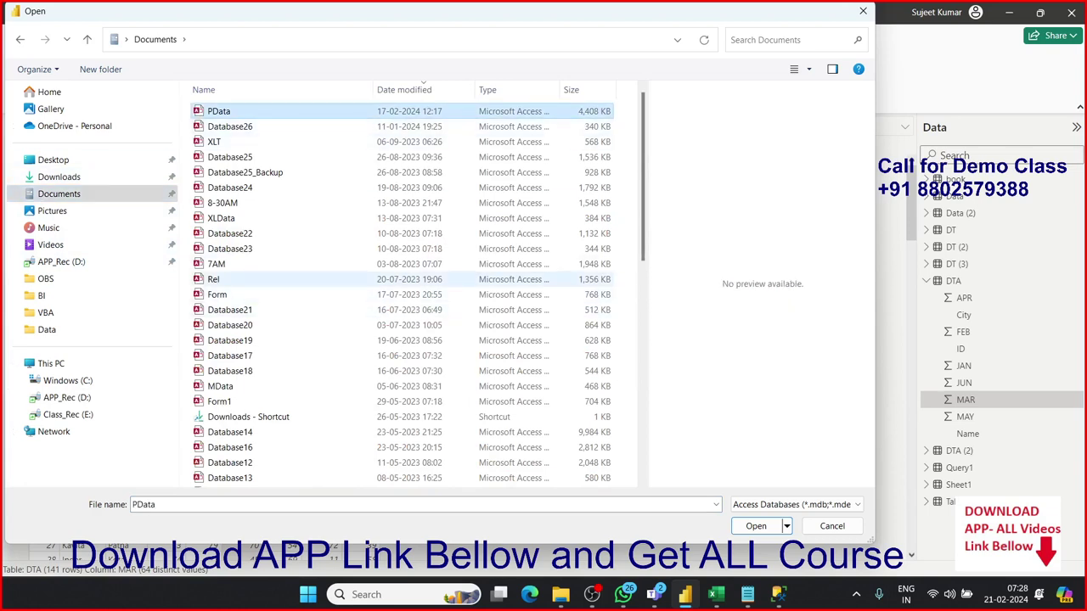
{"action": "left_click", "coordinate": [221, 386]}
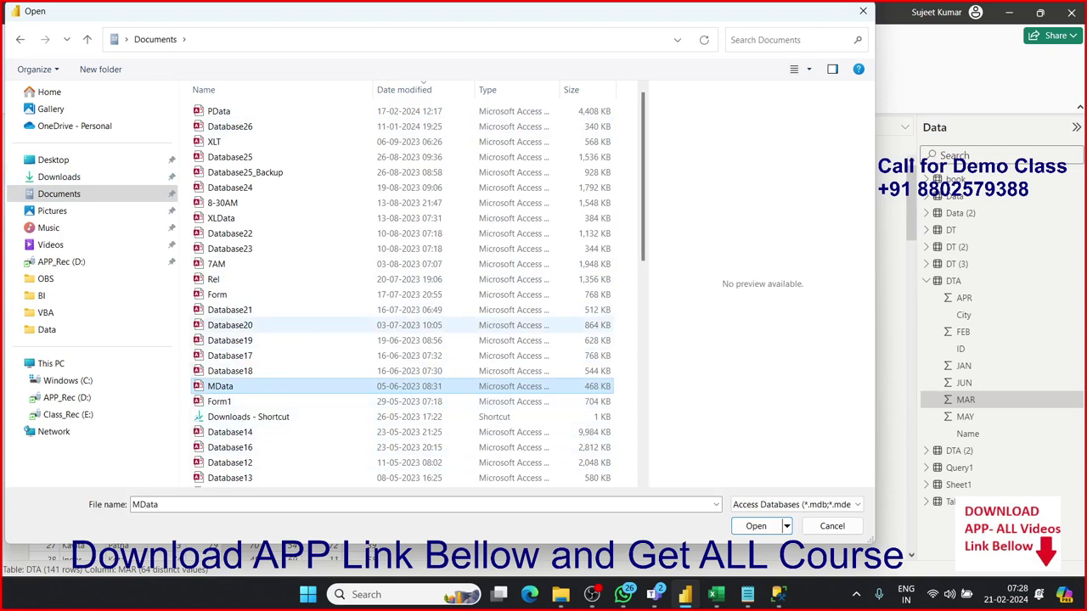
{"action": "left_click", "coordinate": [217, 264]}
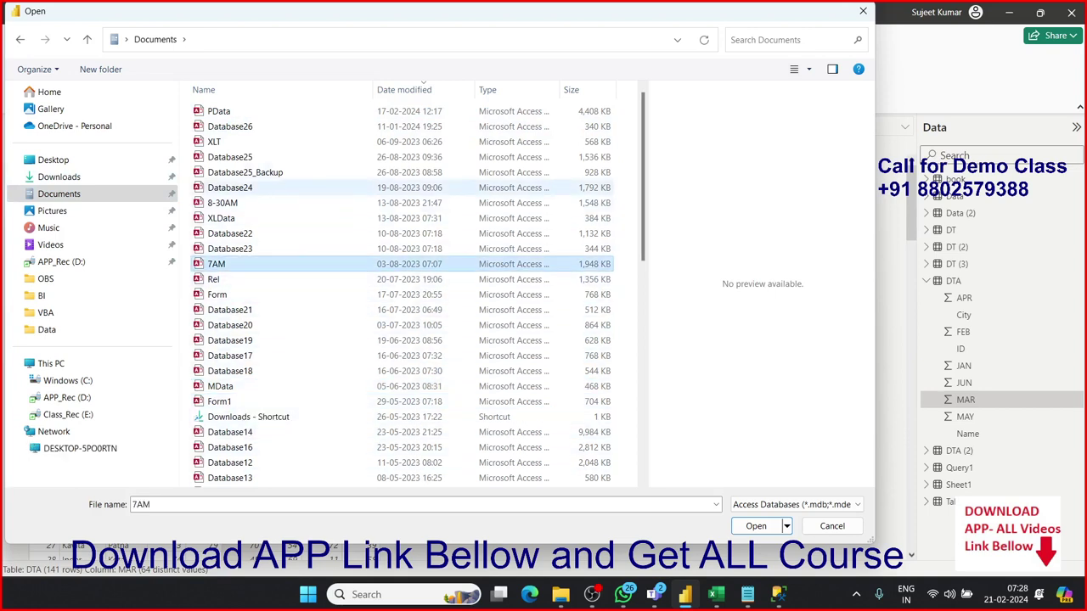
{"action": "left_click", "coordinate": [218, 111]}
{"action": "key", "text": "Return"}
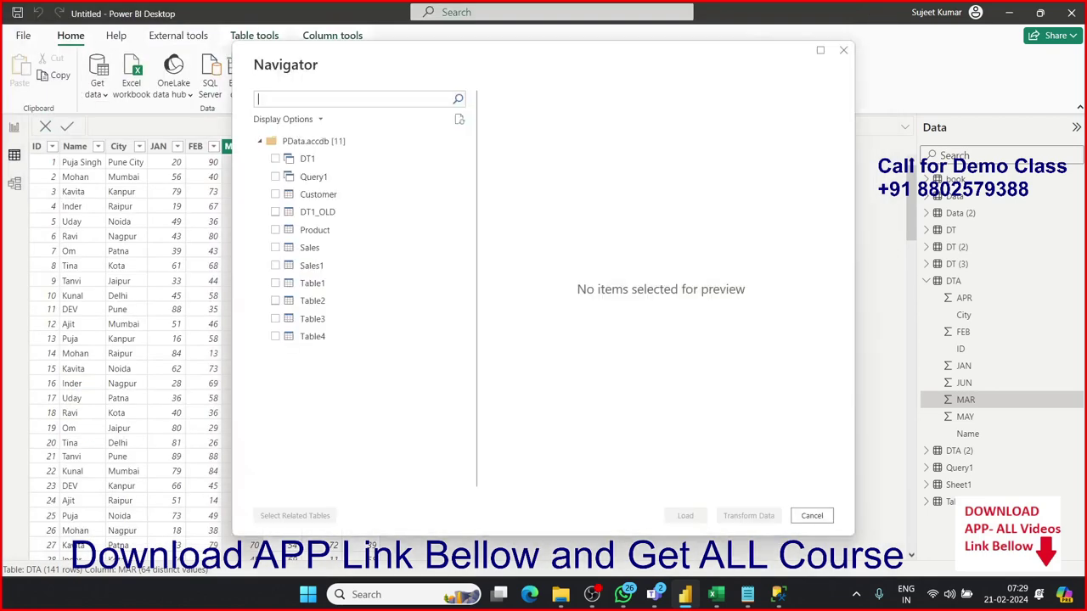
Step: Tick the Sales table in the Navigator and load it
{"action": "left_click", "coordinate": [275, 247]}
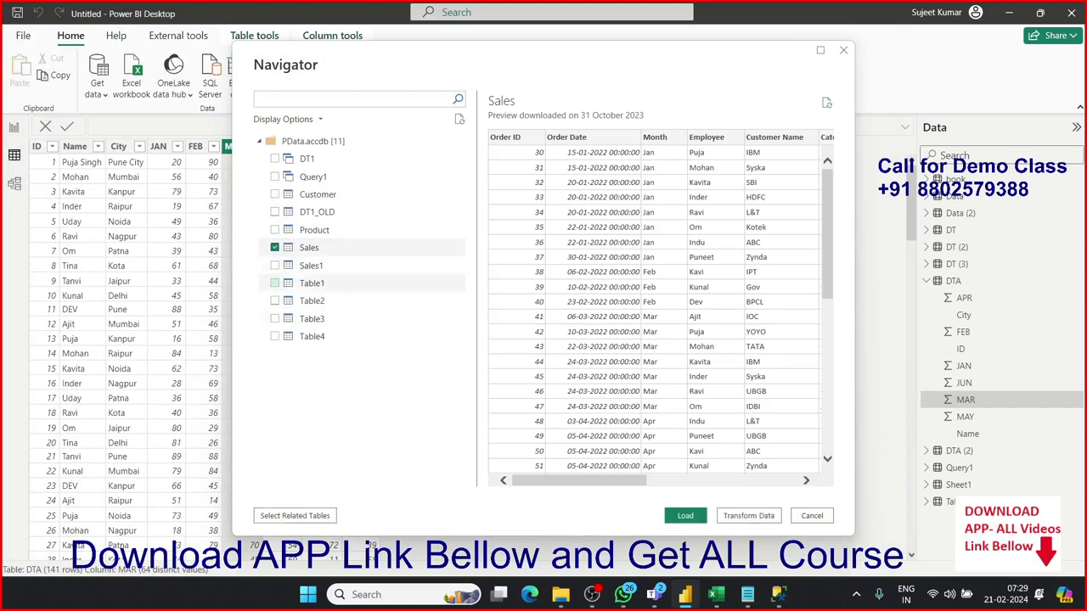
{"action": "left_click", "coordinate": [685, 516]}
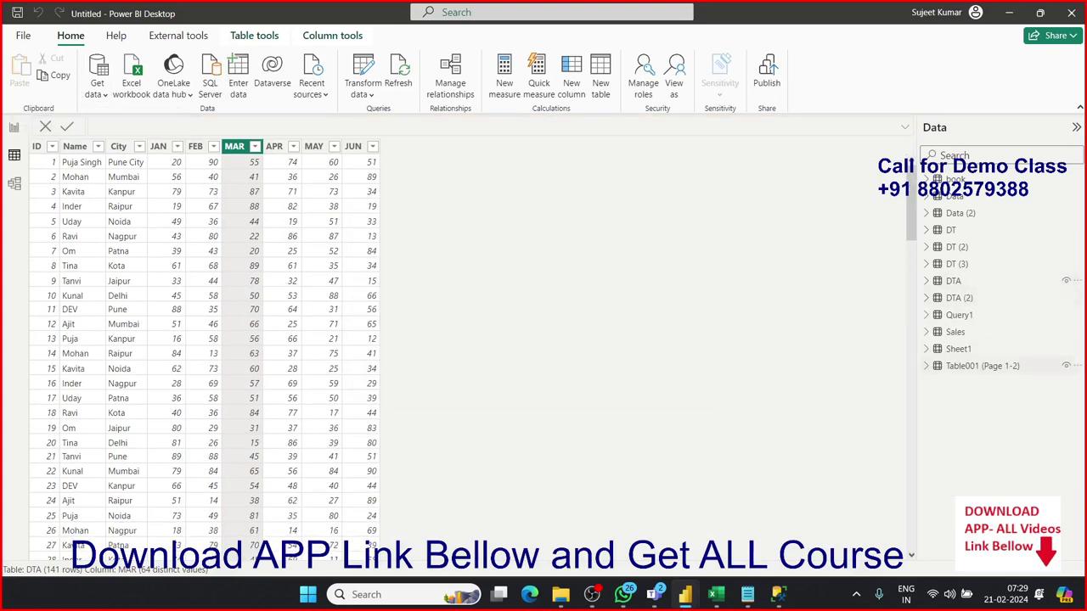
Step: Show the Sales table's order rows in table view, briefly checking the File view
{"action": "left_click", "coordinate": [956, 332]}
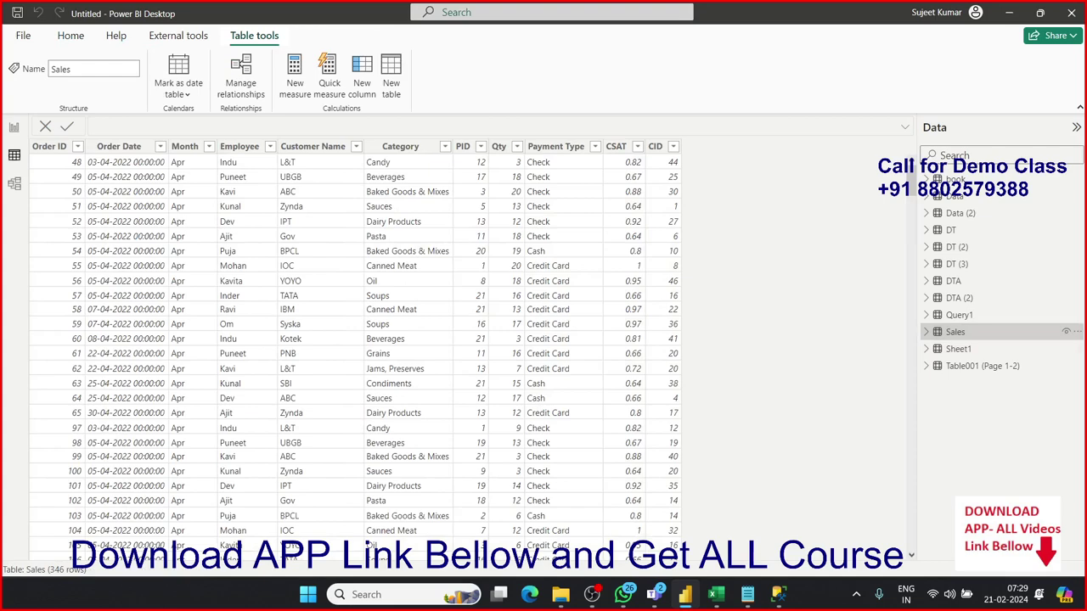
{"action": "left_click", "coordinate": [23, 35]}
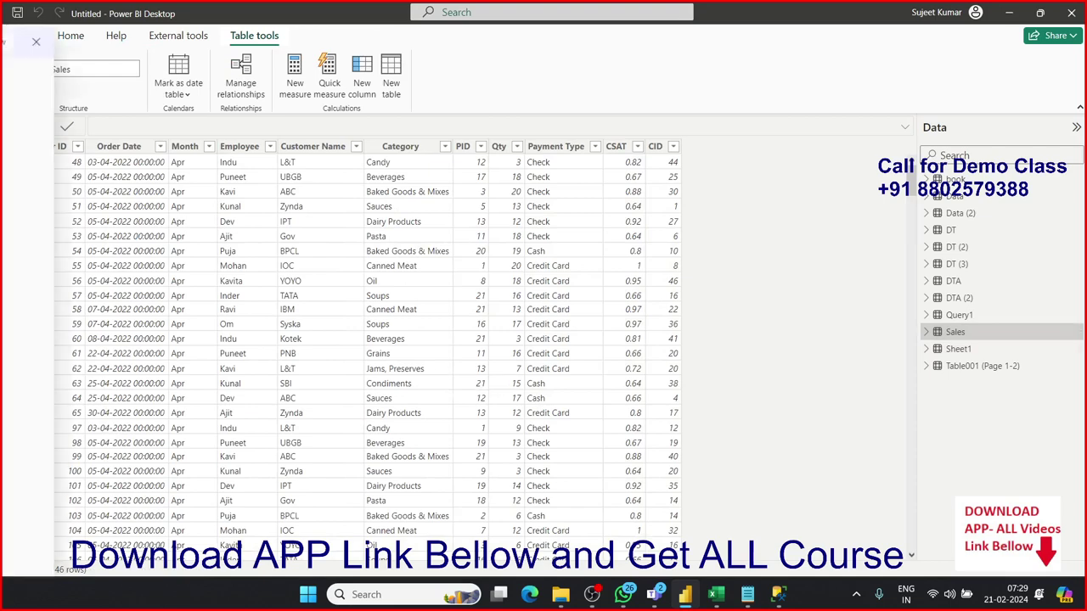
{"action": "key", "text": "Escape"}
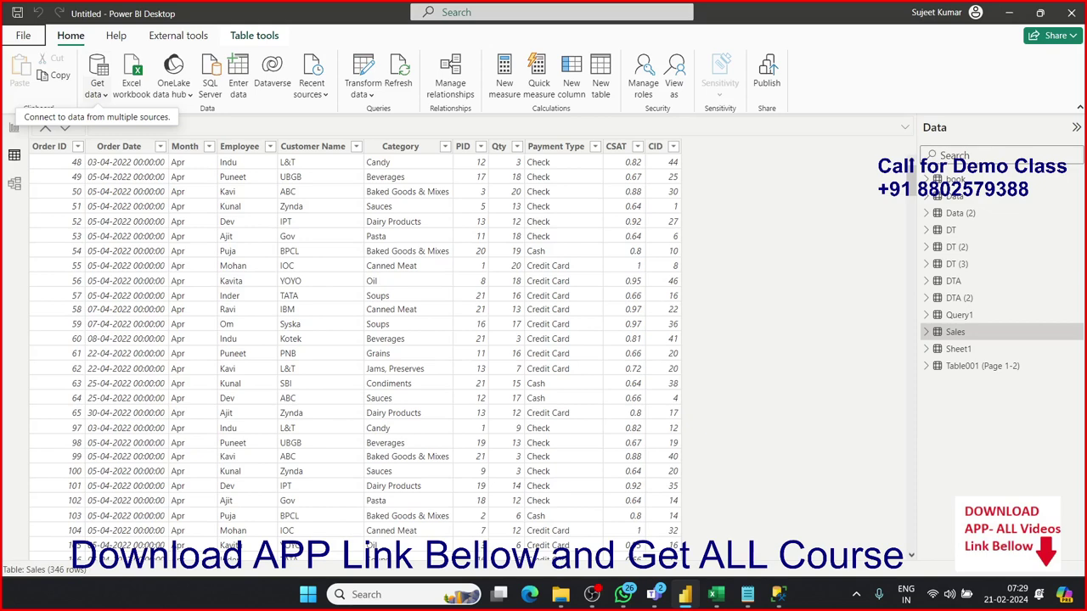
{"action": "left_click", "coordinate": [96, 88]}
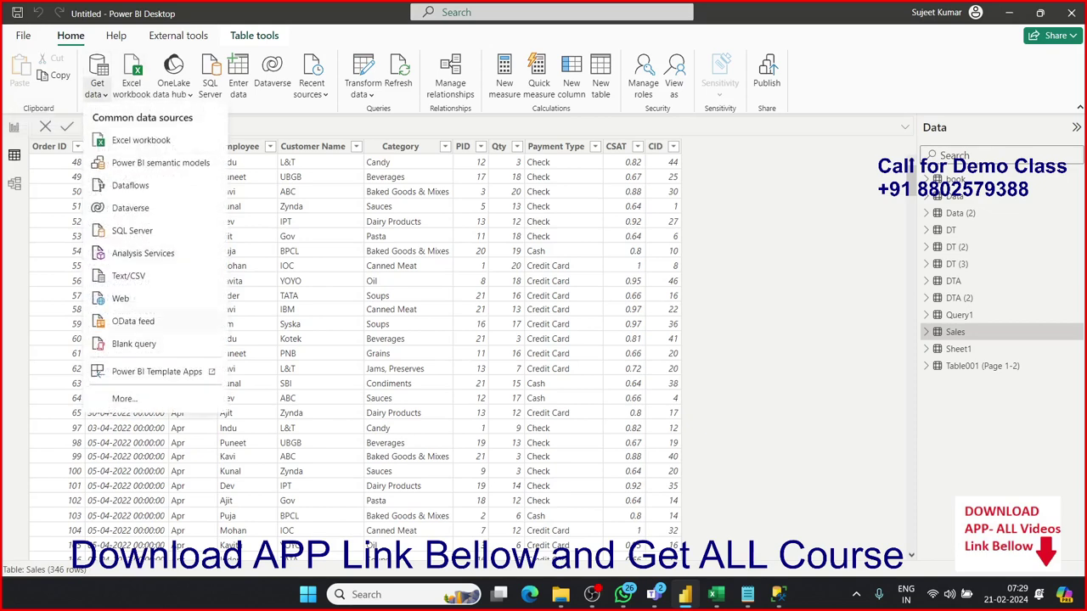
{"action": "left_click", "coordinate": [124, 399]}
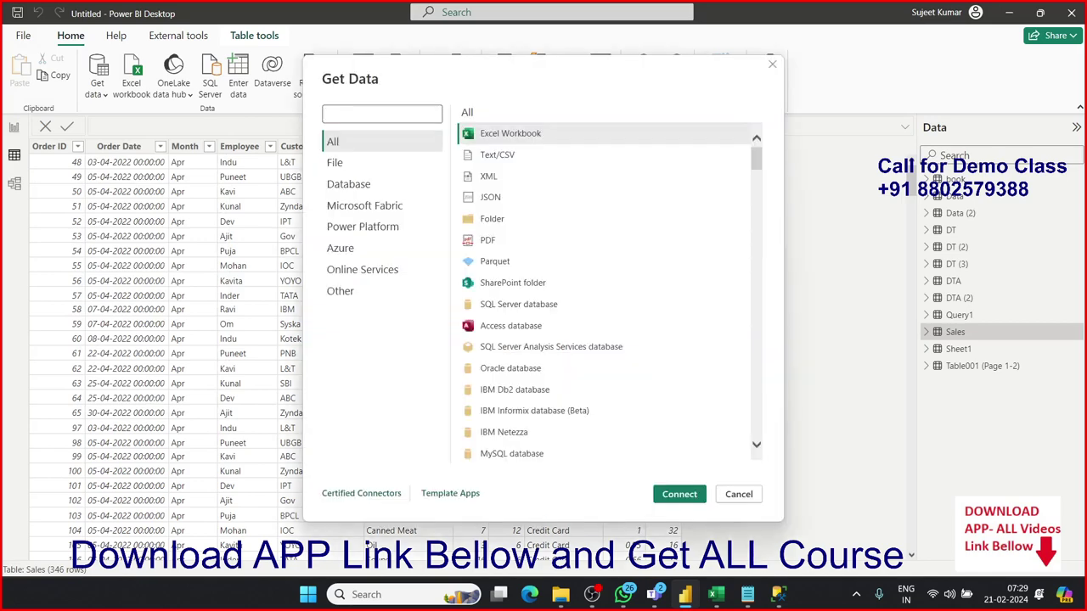
{"action": "left_click", "coordinate": [348, 184]}
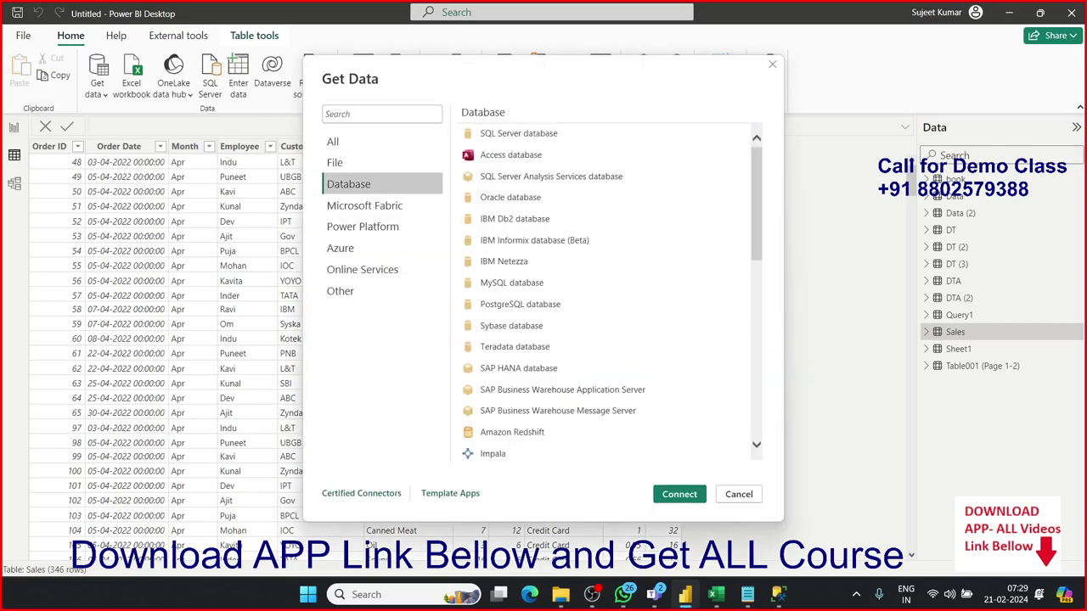
{"action": "left_click", "coordinate": [334, 163]}
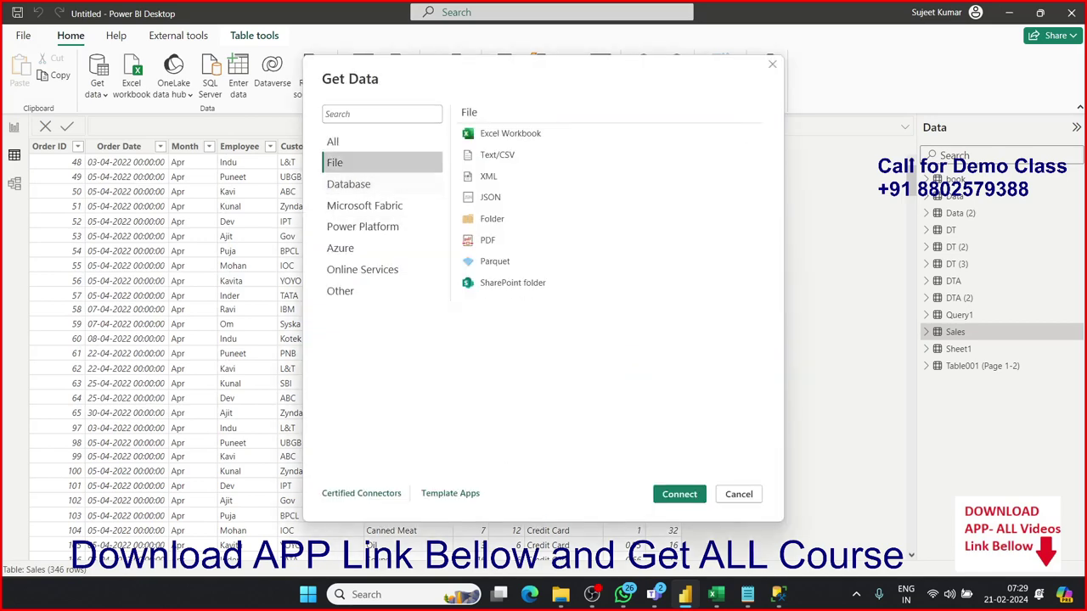
{"action": "left_click", "coordinate": [348, 183]}
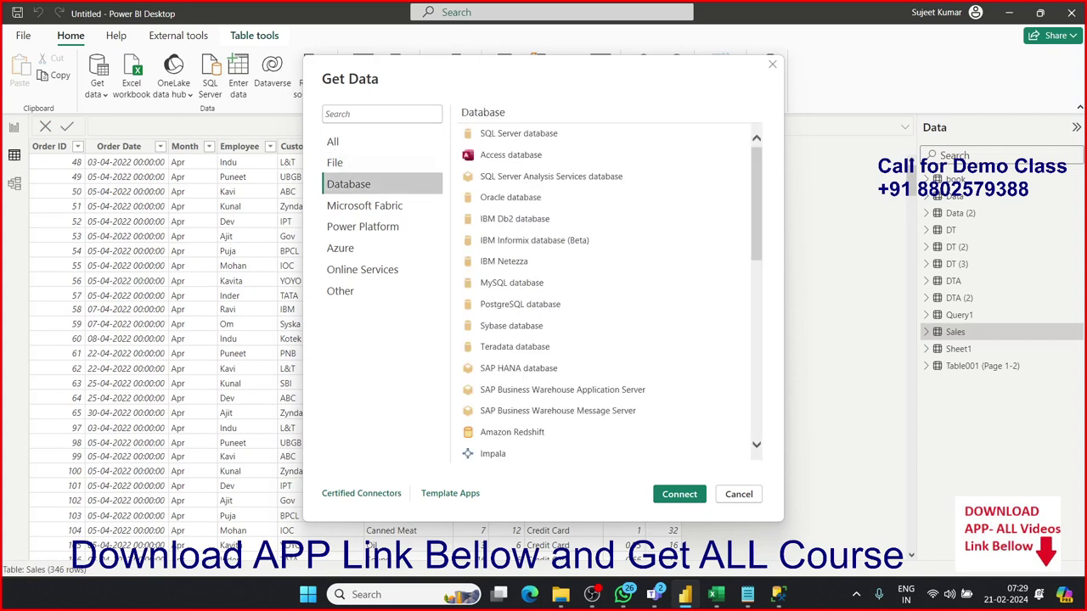
{"action": "left_click", "coordinate": [509, 197]}
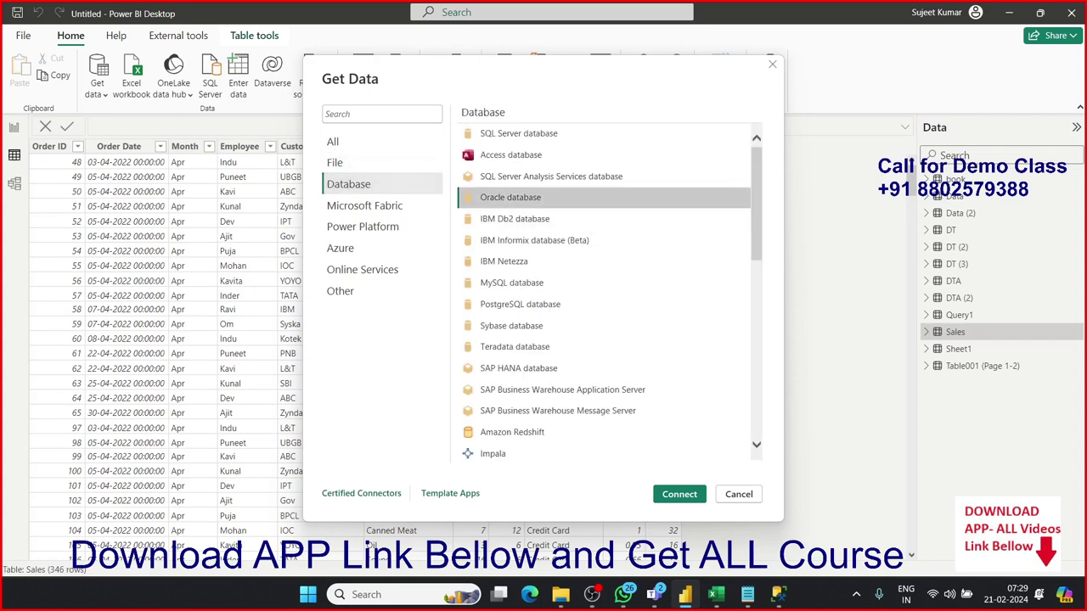
{"action": "left_click", "coordinate": [518, 367]}
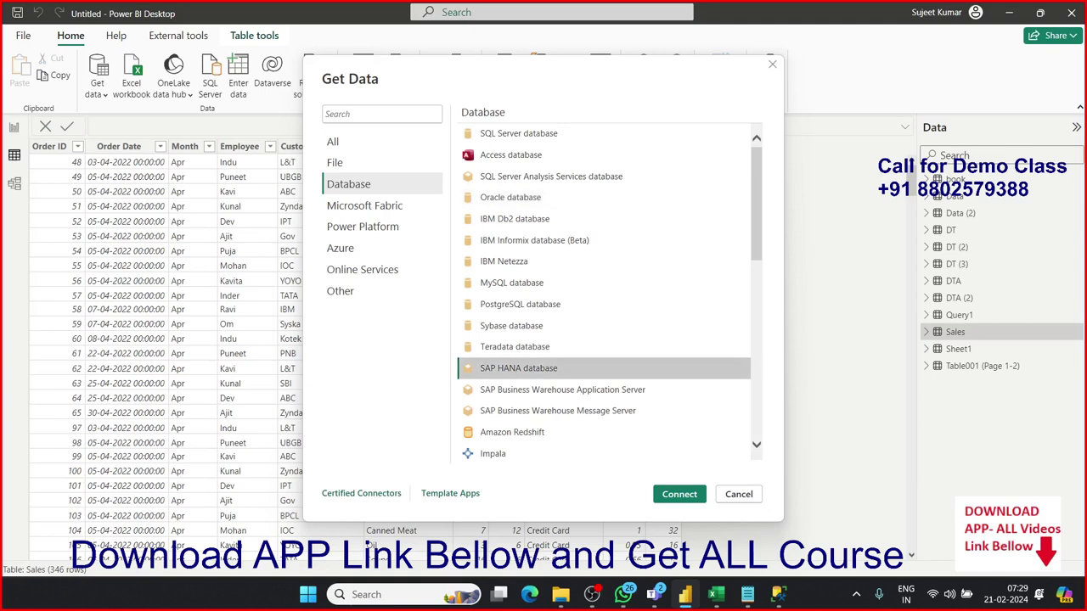
{"action": "scroll", "coordinate": [499, 384], "scroll_direction": "down", "scroll_amount": 2}
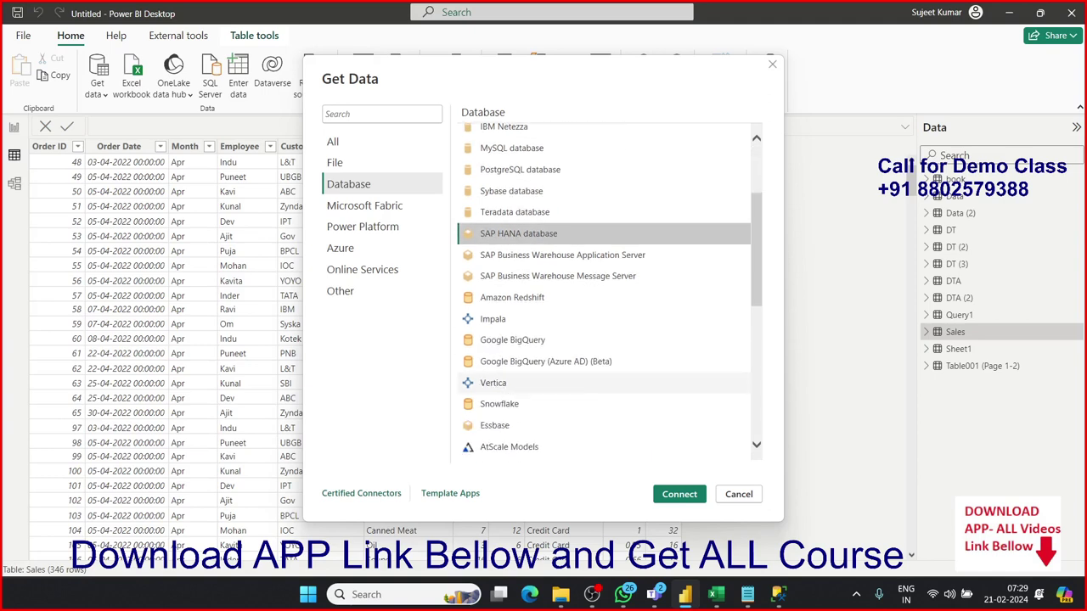
{"action": "left_click", "coordinate": [512, 340]}
{"action": "scroll", "coordinate": [512, 340], "scroll_direction": "down", "scroll_amount": 1}
{"action": "scroll", "coordinate": [509, 357], "scroll_direction": "down", "scroll_amount": 3}
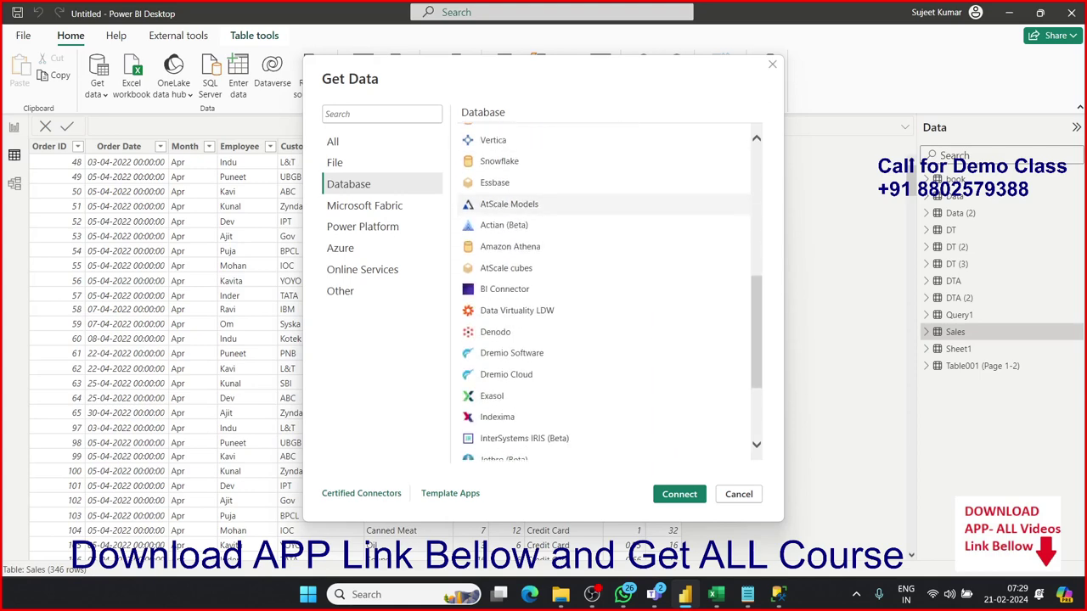
{"action": "scroll", "coordinate": [510, 393], "scroll_direction": "up", "scroll_amount": 1}
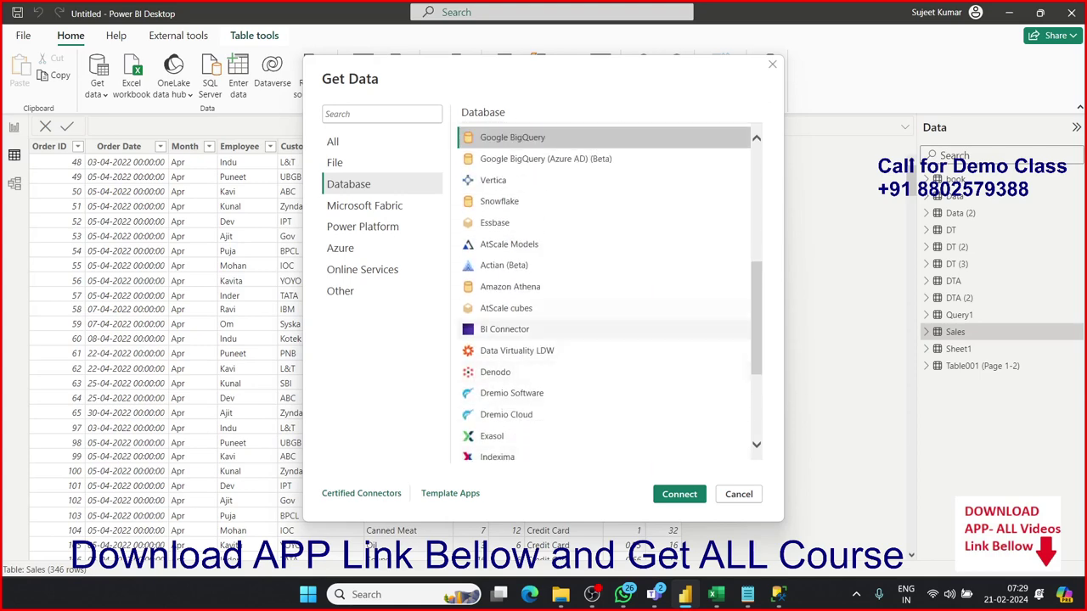
{"action": "left_click", "coordinate": [509, 286]}
{"action": "key", "text": "Return"}
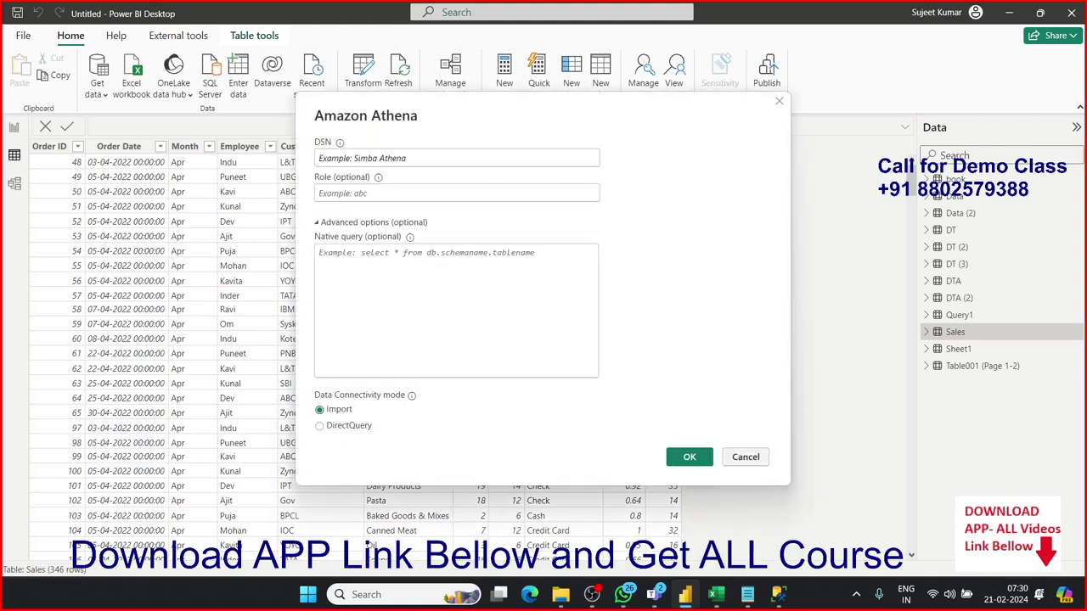
{"action": "key", "text": "Escape"}
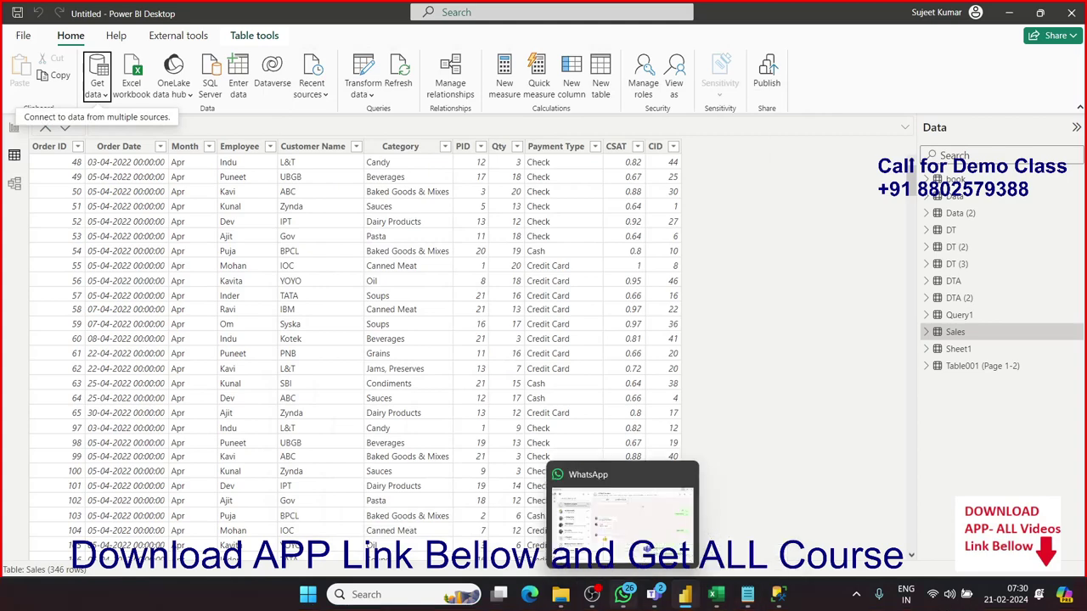
Step: Launch Google Chrome via Start search 'ch' with the existing profile and maximize it
{"action": "mouse_move", "coordinate": [592, 595]}
{"action": "mouse_move", "coordinate": [685, 595]}
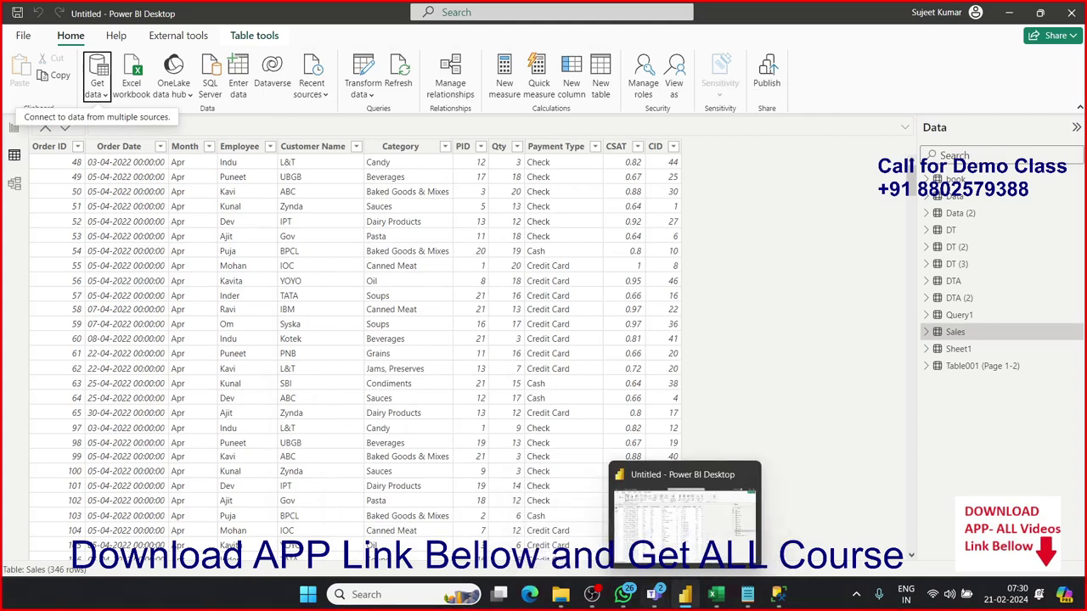
{"action": "left_click", "coordinate": [308, 596]}
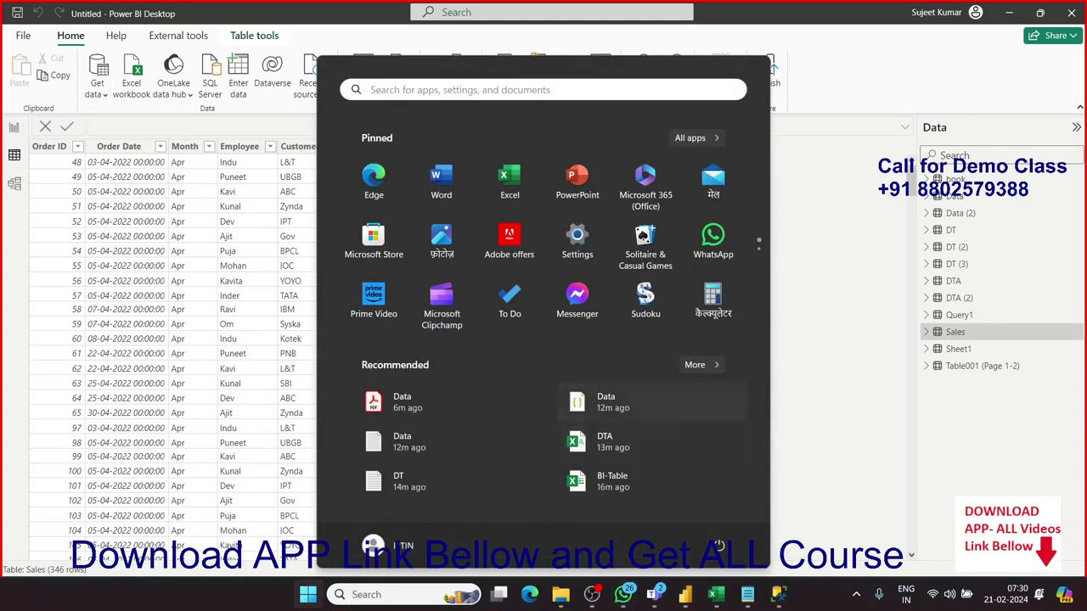
{"action": "left_click", "coordinate": [685, 595]}
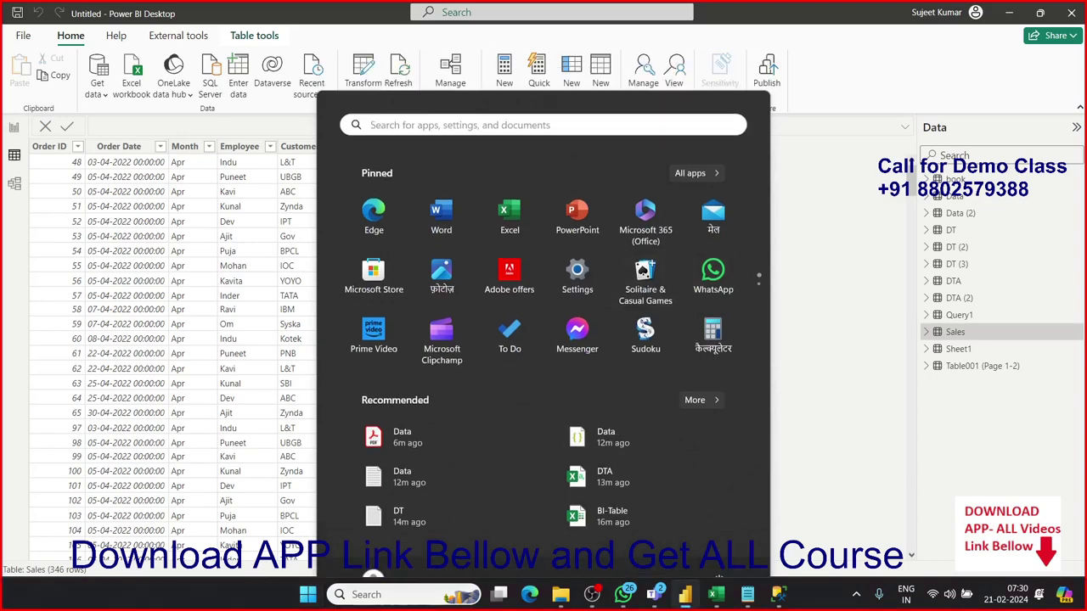
{"action": "key", "text": "super"}
{"action": "type", "text": "ch"}
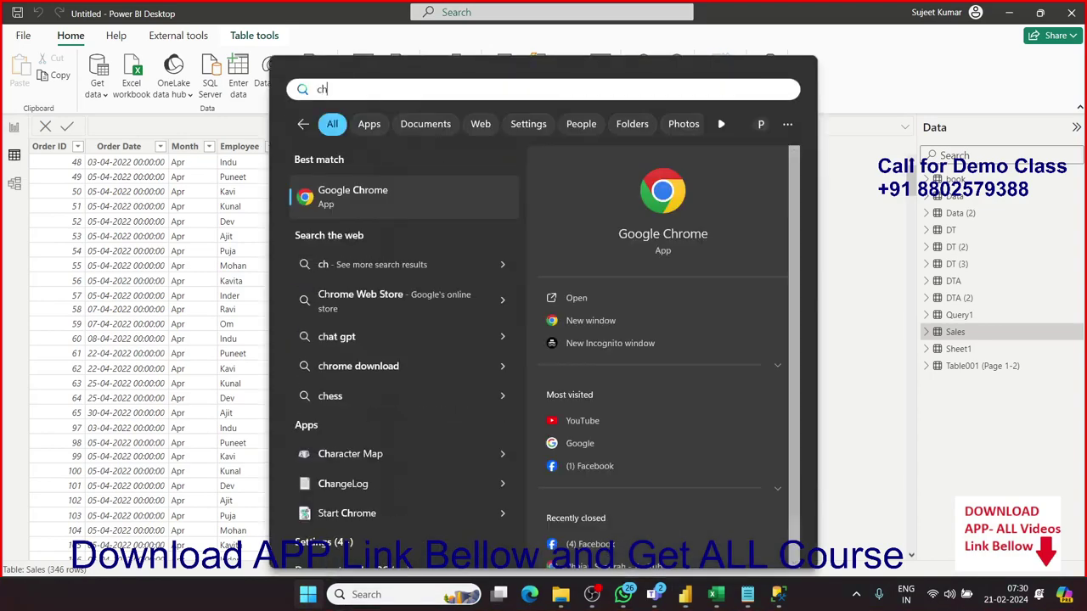
{"action": "key", "text": "Return"}
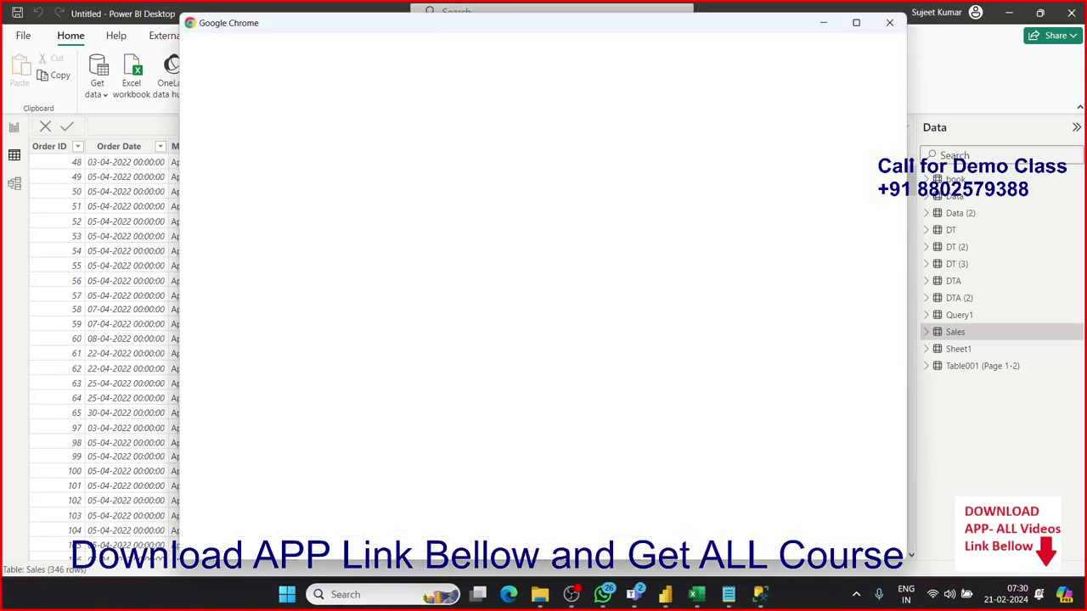
{"action": "left_click", "coordinate": [607, 357]}
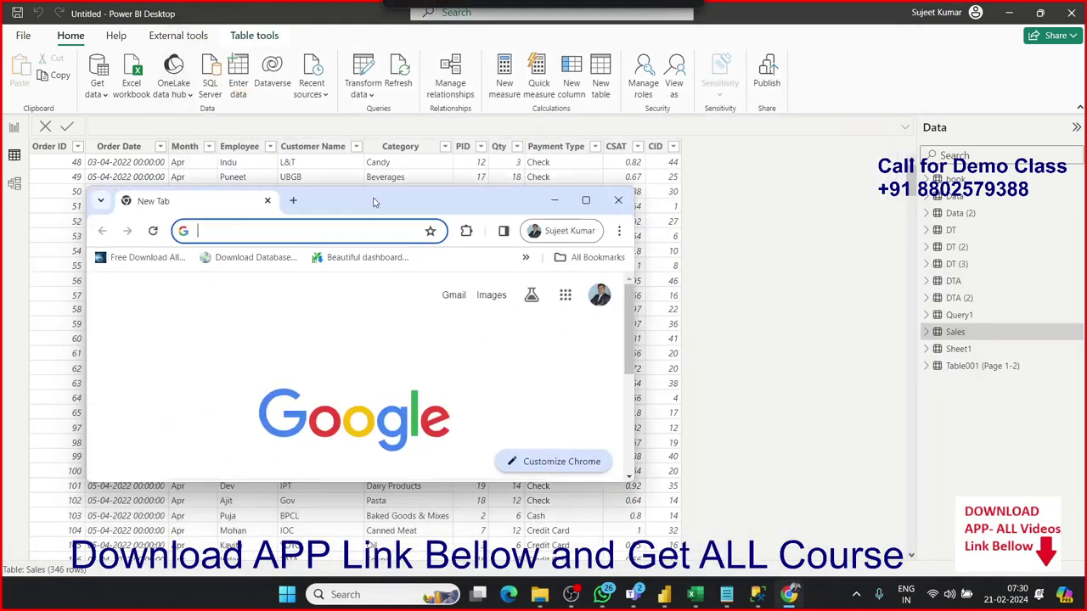
{"action": "left_click", "coordinate": [708, 192]}
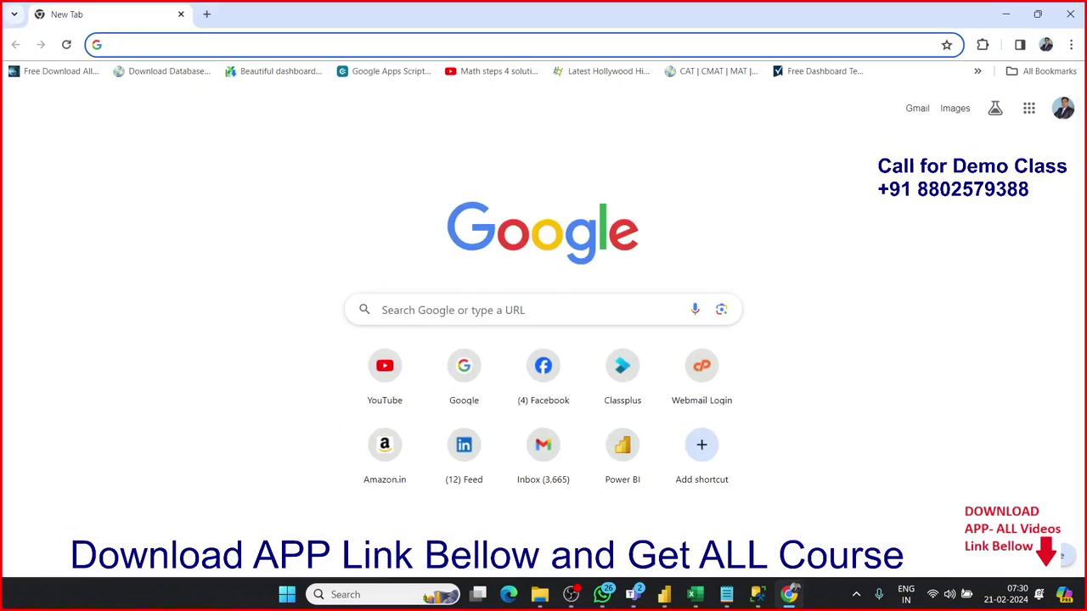
Step: Search the SAP HANA connector for Power BI and follow the SAP Community guide's hanatools link
{"action": "left_click", "coordinate": [340, 44]}
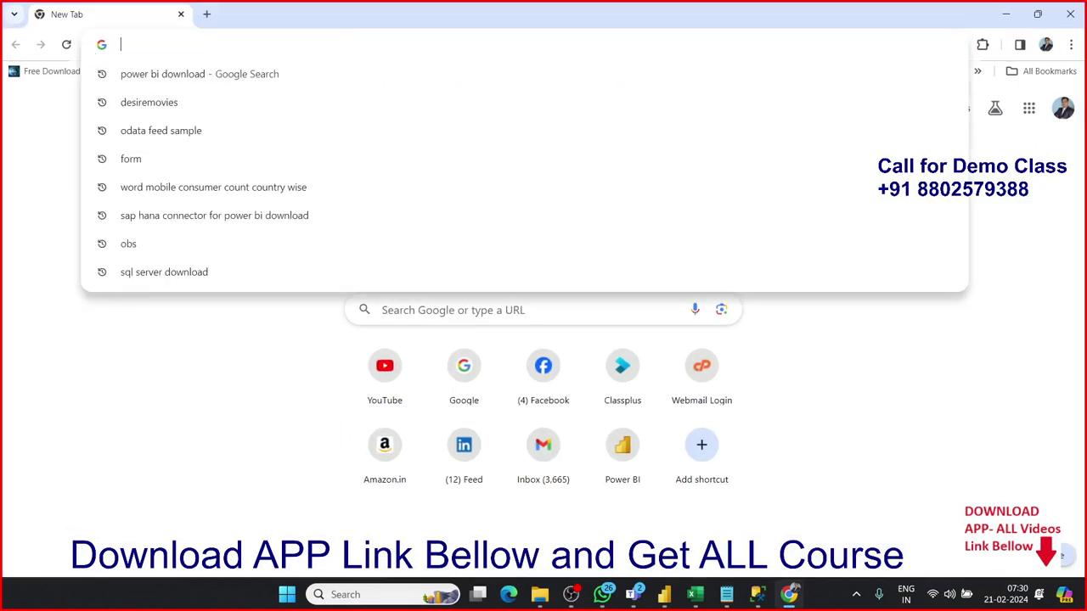
{"action": "type", "text": "sap"}
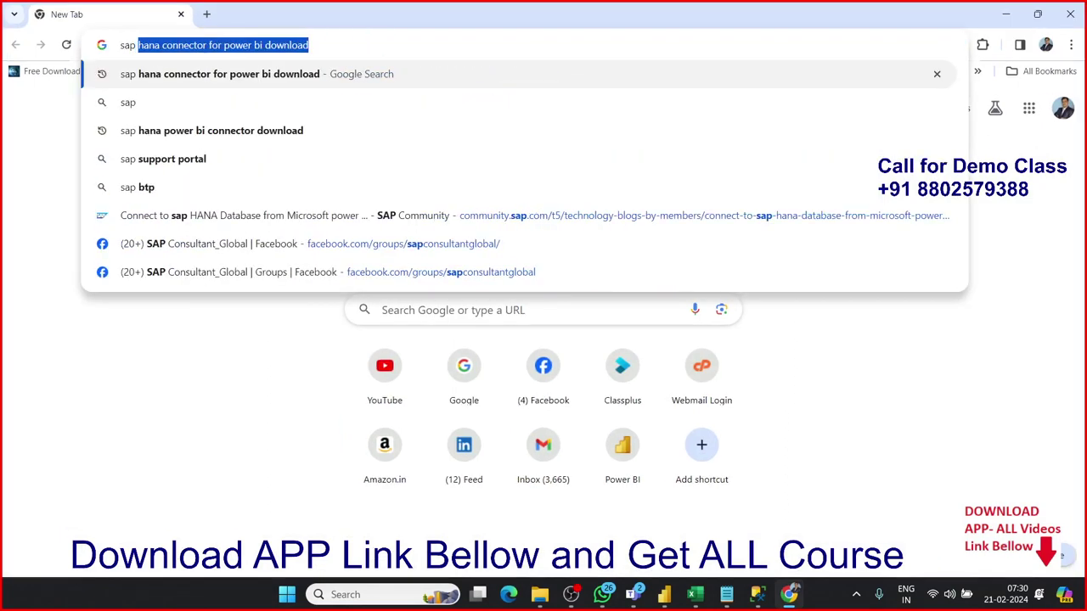
{"action": "key", "text": "Return"}
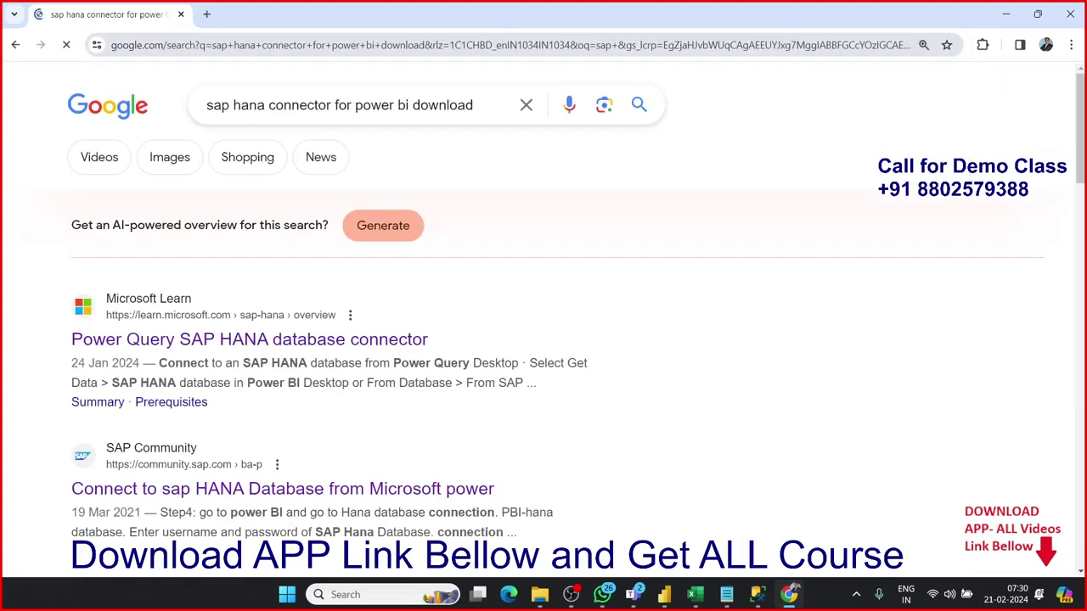
{"action": "left_click", "coordinate": [283, 488]}
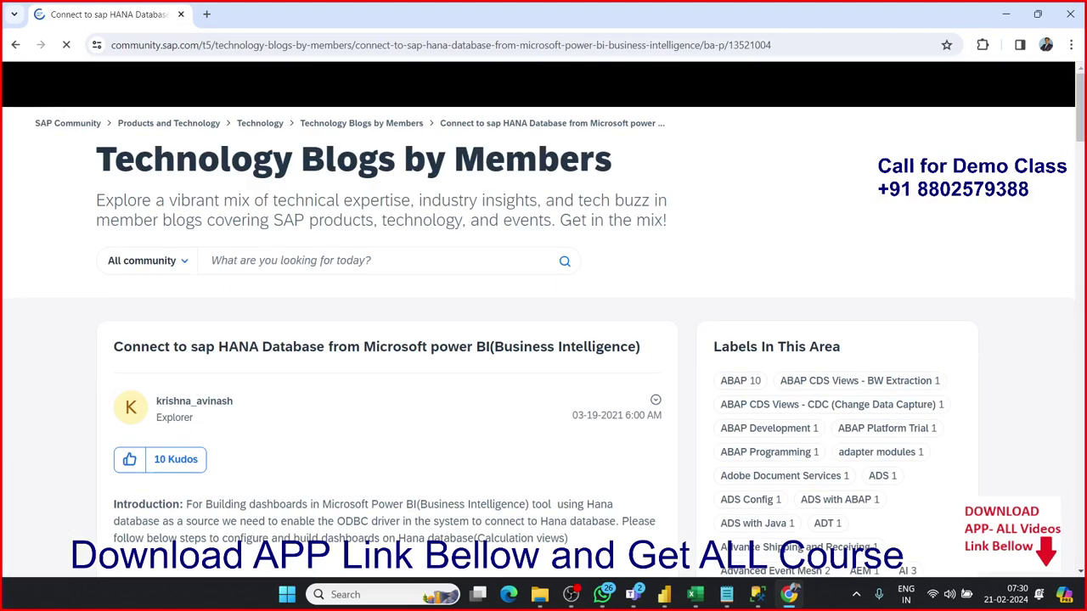
{"action": "scroll", "coordinate": [543, 320], "scroll_direction": "down", "scroll_amount": 3}
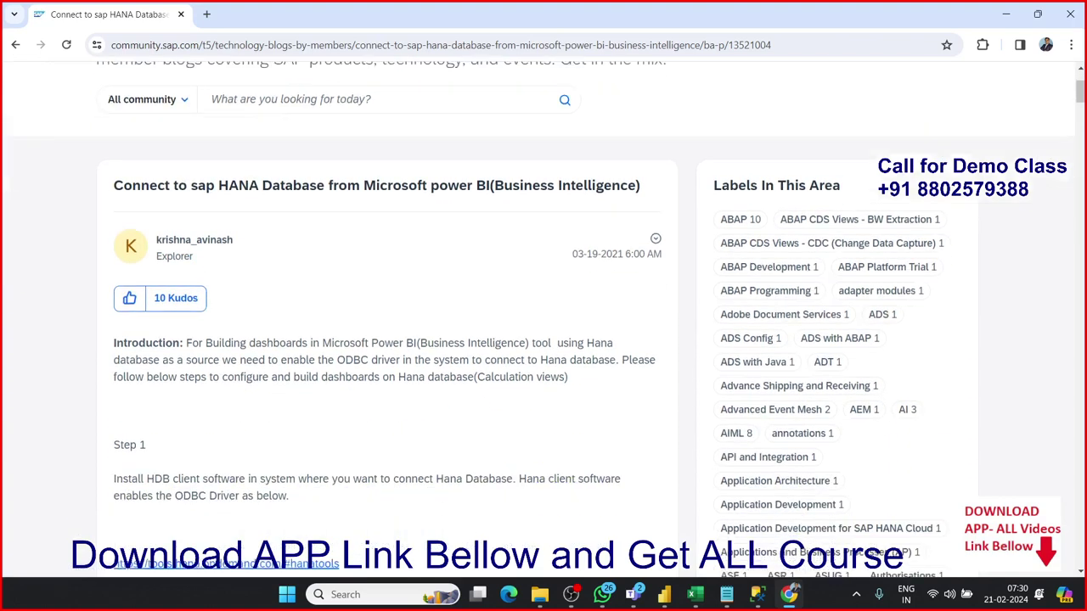
{"action": "scroll", "coordinate": [543, 320], "scroll_direction": "down", "scroll_amount": 2}
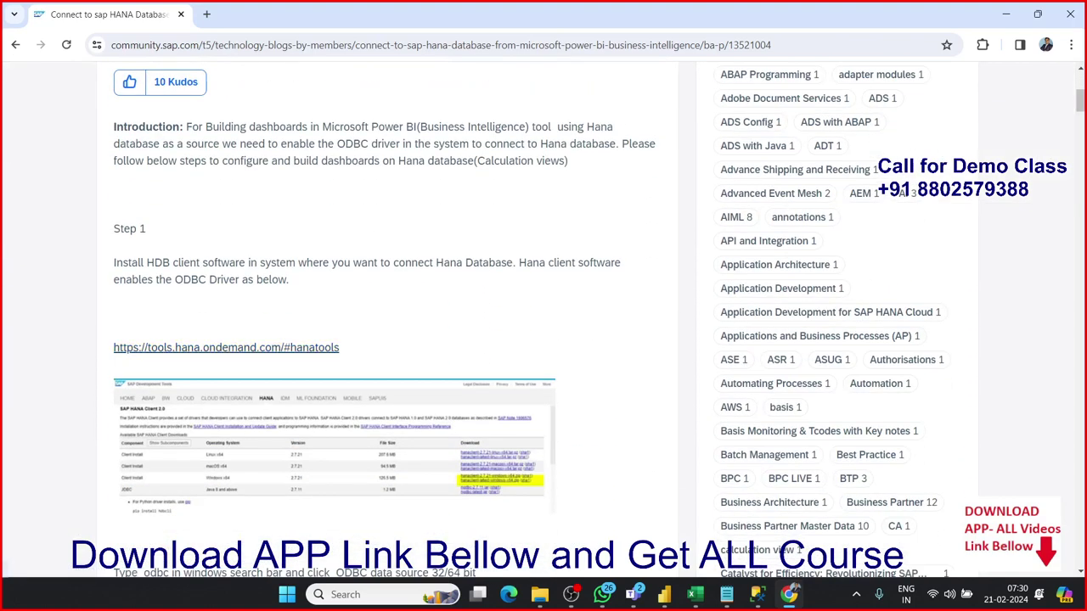
{"action": "left_click", "coordinate": [226, 347]}
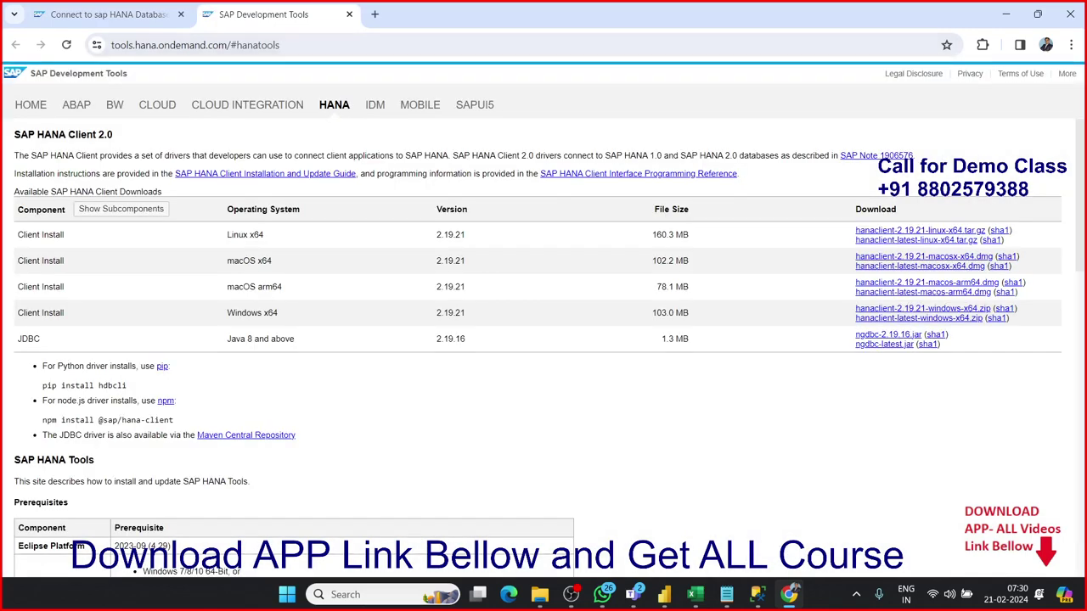
Step: Go to the Google homepage in a new tab
{"action": "left_click", "coordinate": [375, 14]}
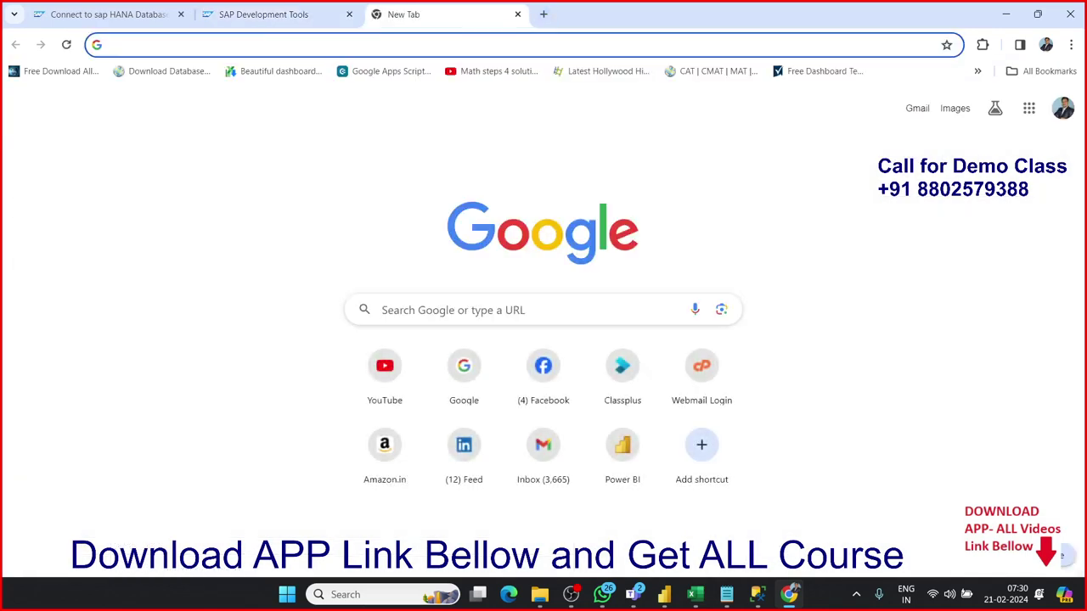
{"action": "type", "text": "goo"}
{"action": "key", "text": "Return"}
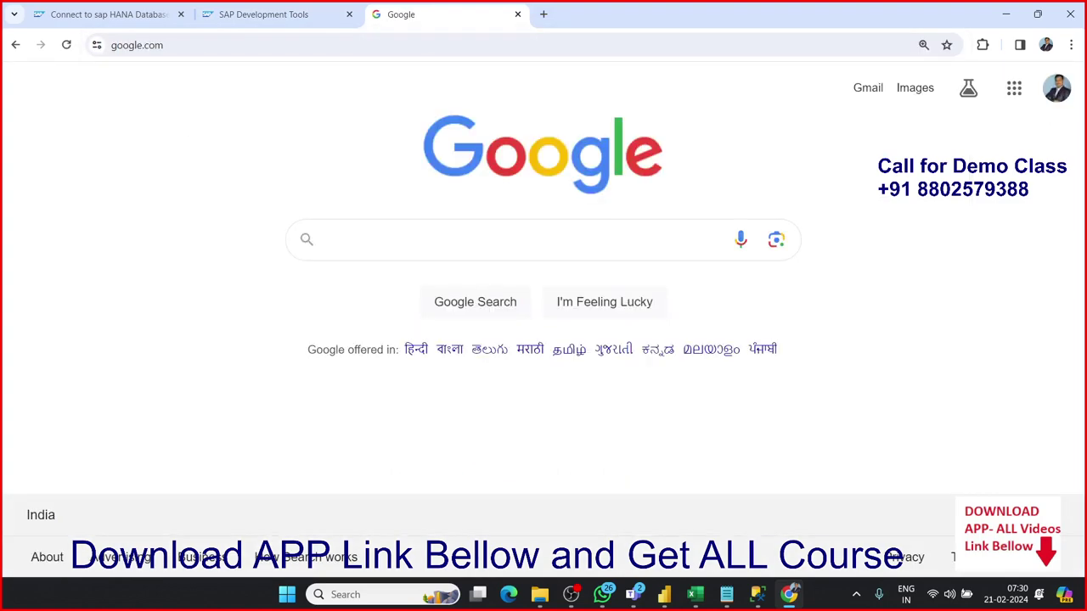
Step: Search Google for 'oracle database connector power bi'
{"action": "type", "text": "ora"}
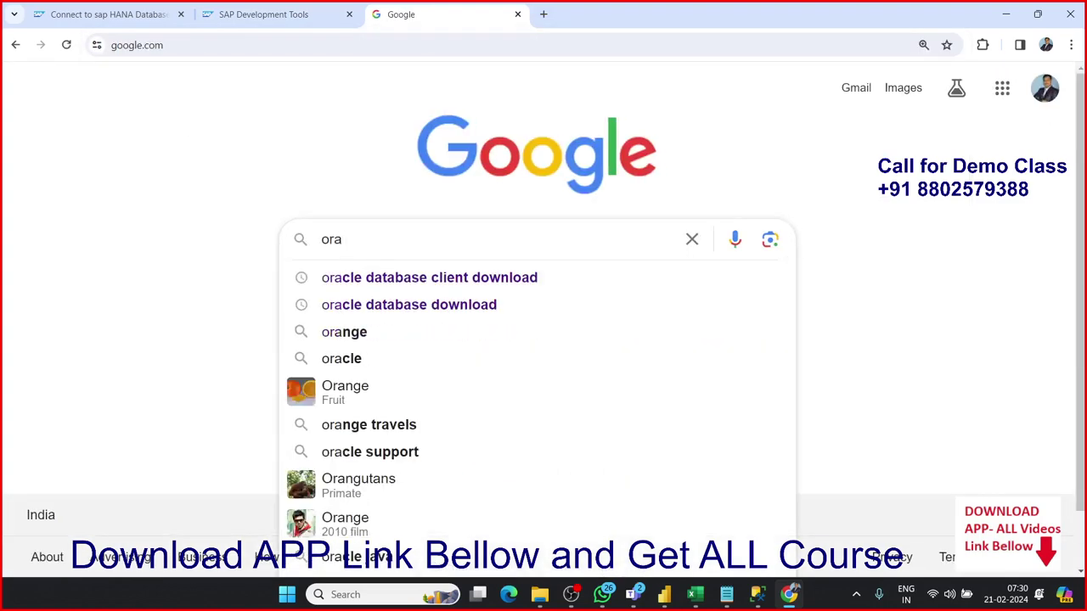
{"action": "key", "text": "Down"}
{"action": "key", "text": "BackSpace"}
{"action": "key", "text": "BackSpace"}
{"action": "key", "text": "BackSpace"}
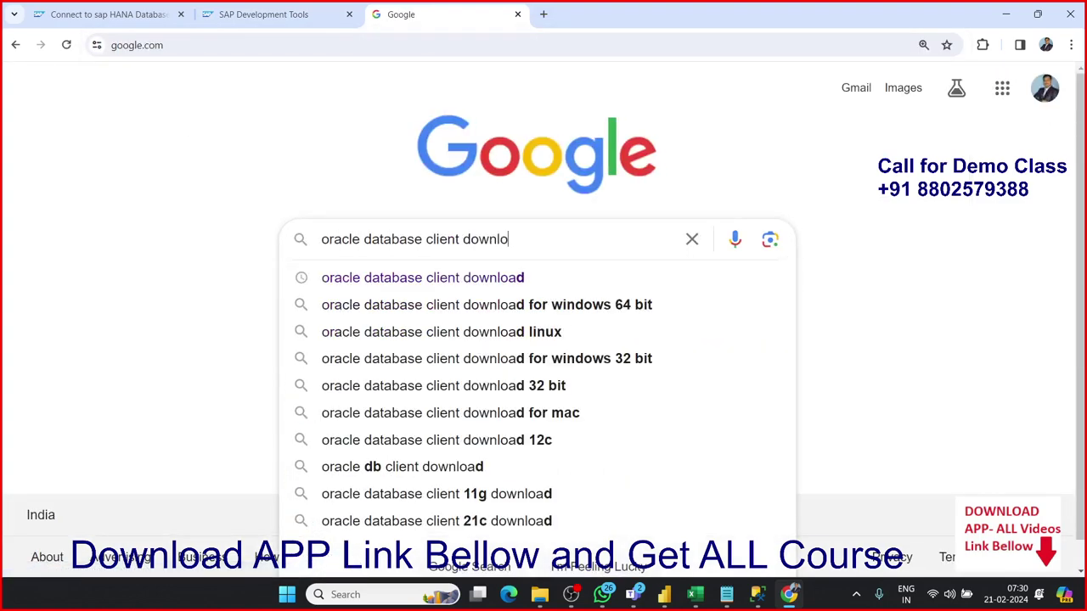
{"action": "key", "text": "BackSpace"}
{"action": "key", "text": "BackSpace"}
{"action": "key", "text": "BackSpace"}
{"action": "key", "text": "BackSpace"}
{"action": "key", "text": "BackSpace"}
{"action": "key", "text": "BackSpace"}
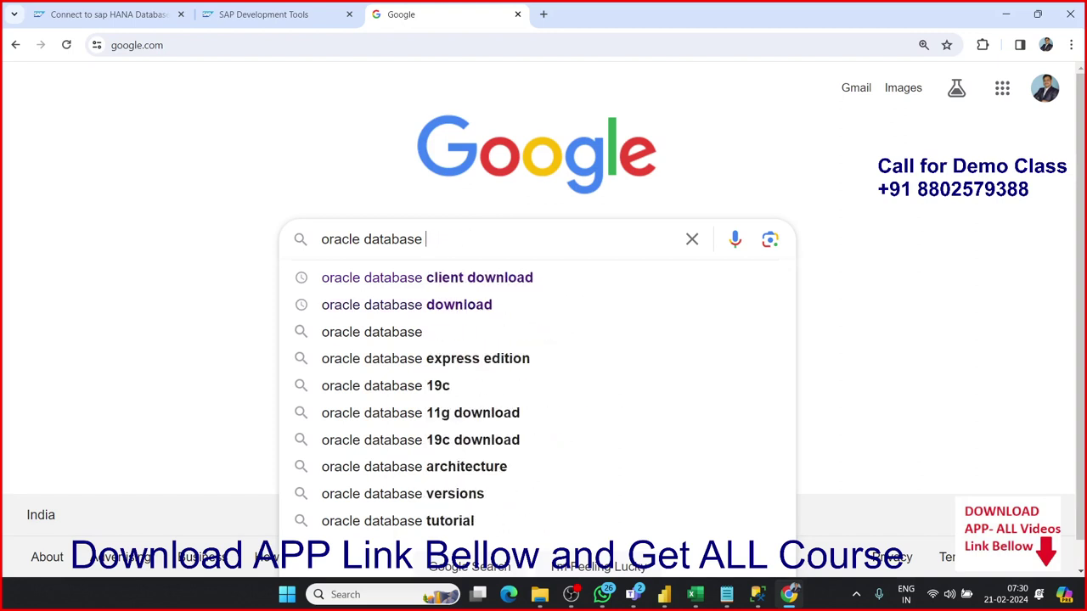
{"action": "type", "text": "con"}
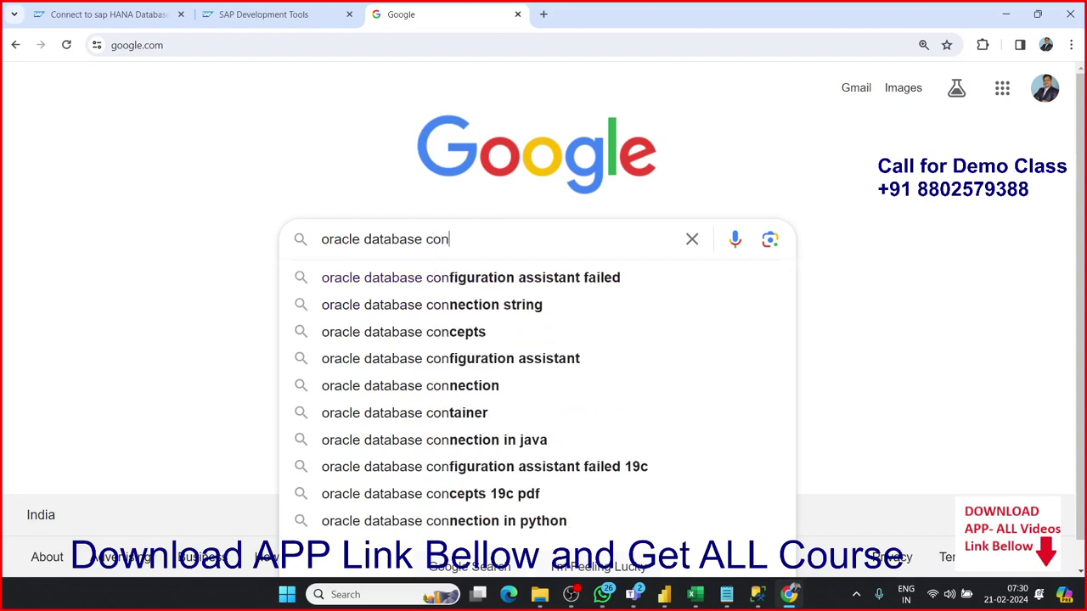
{"action": "type", "text": "ne"}
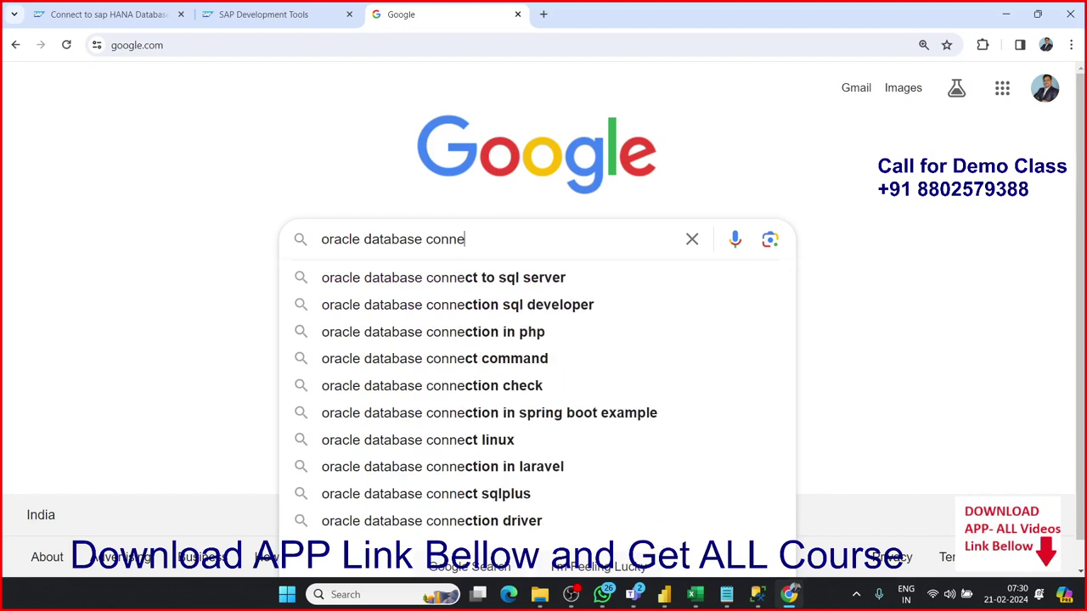
{"action": "type", "text": "c"}
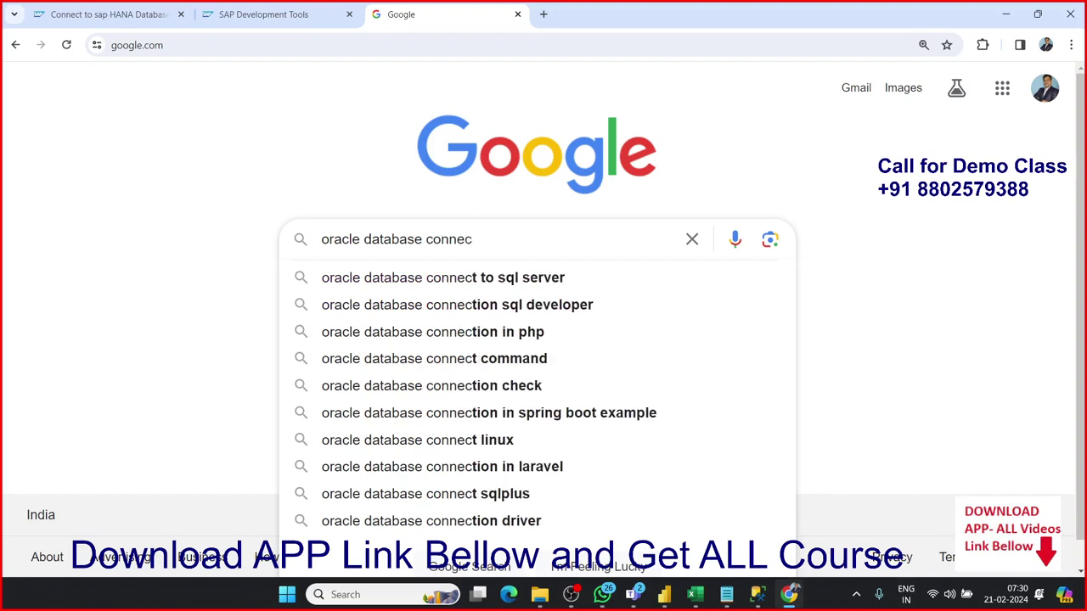
{"action": "key", "text": "Down"}
{"action": "key", "text": "BackSpace"}
{"action": "key", "text": "BackSpace"}
{"action": "key", "text": "BackSpace"}
{"action": "key", "text": "BackSpace"}
{"action": "key", "text": "BackSpace"}
{"action": "key", "text": "BackSpace"}
{"action": "key", "text": "BackSpace"}
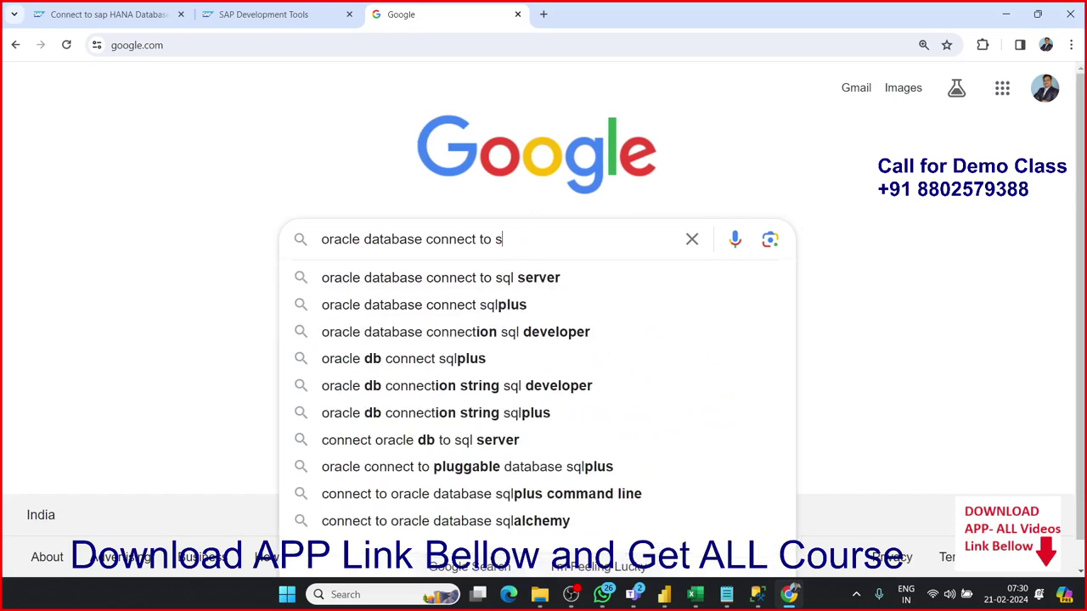
{"action": "key", "text": "BackSpace"}
{"action": "key", "text": "BackSpace"}
{"action": "key", "text": "BackSpace"}
{"action": "key", "text": "BackSpace"}
{"action": "key", "text": "BackSpace"}
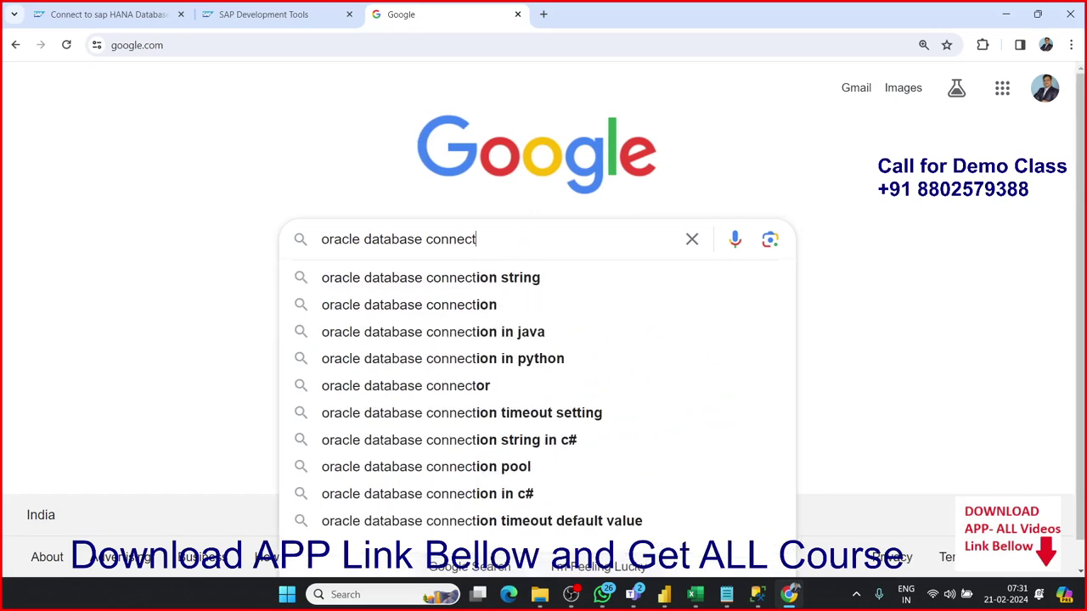
{"action": "type", "text": "or"}
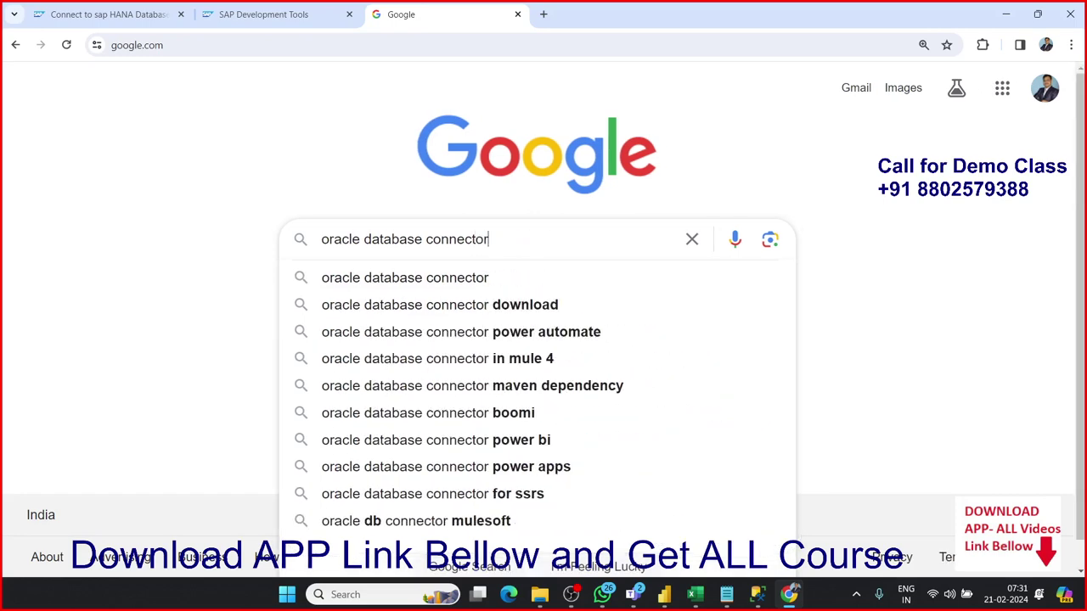
{"action": "key", "text": "Down"}
{"action": "key", "text": "Down"}
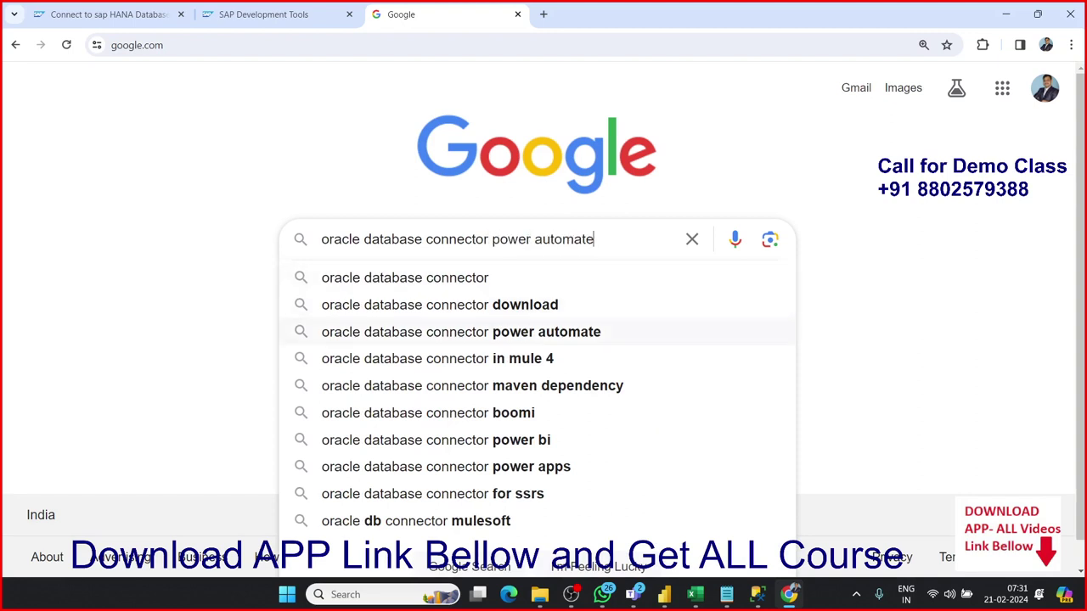
{"action": "key", "text": "BackSpace"}
{"action": "key", "text": "BackSpace"}
{"action": "key", "text": "BackSpace"}
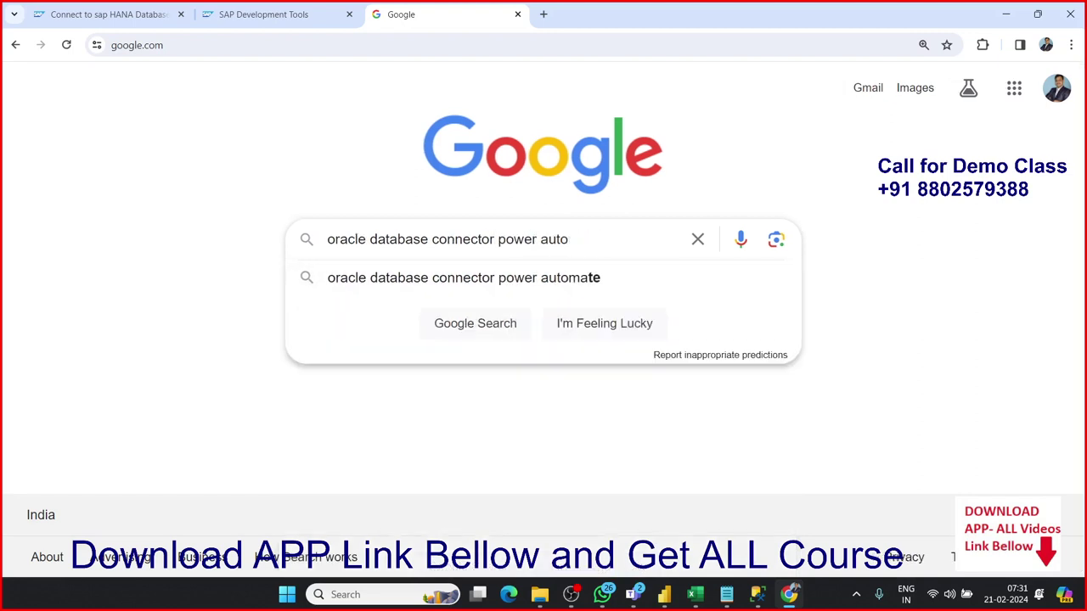
{"action": "key", "text": "BackSpace"}
{"action": "key", "text": "BackSpace"}
{"action": "key", "text": "BackSpace"}
{"action": "key", "text": "BackSpace"}
{"action": "type", "text": "b"}
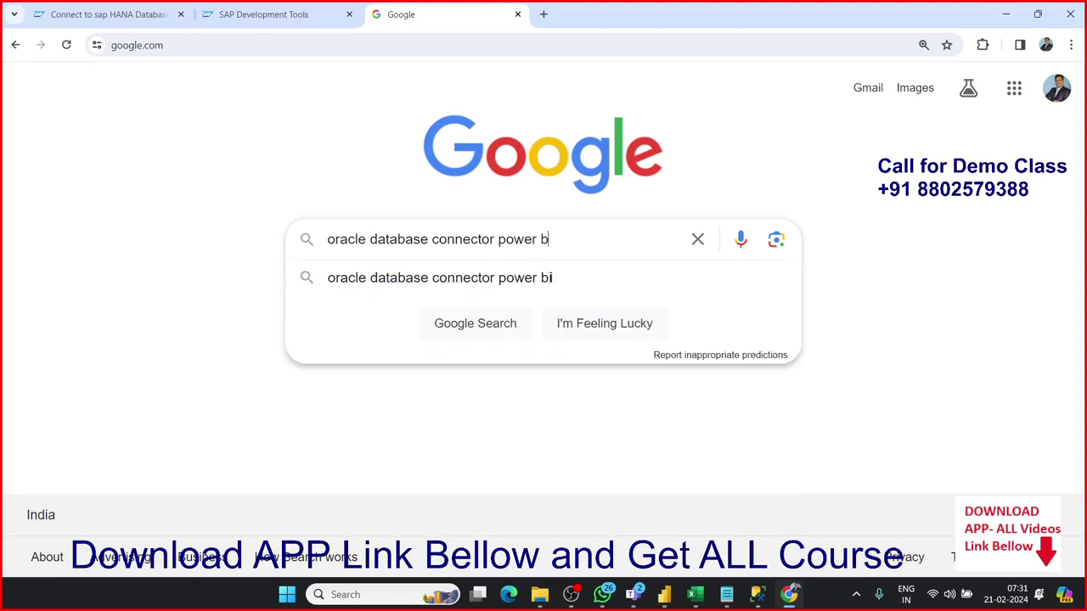
{"action": "type", "text": "i"}
{"action": "key", "text": "Return"}
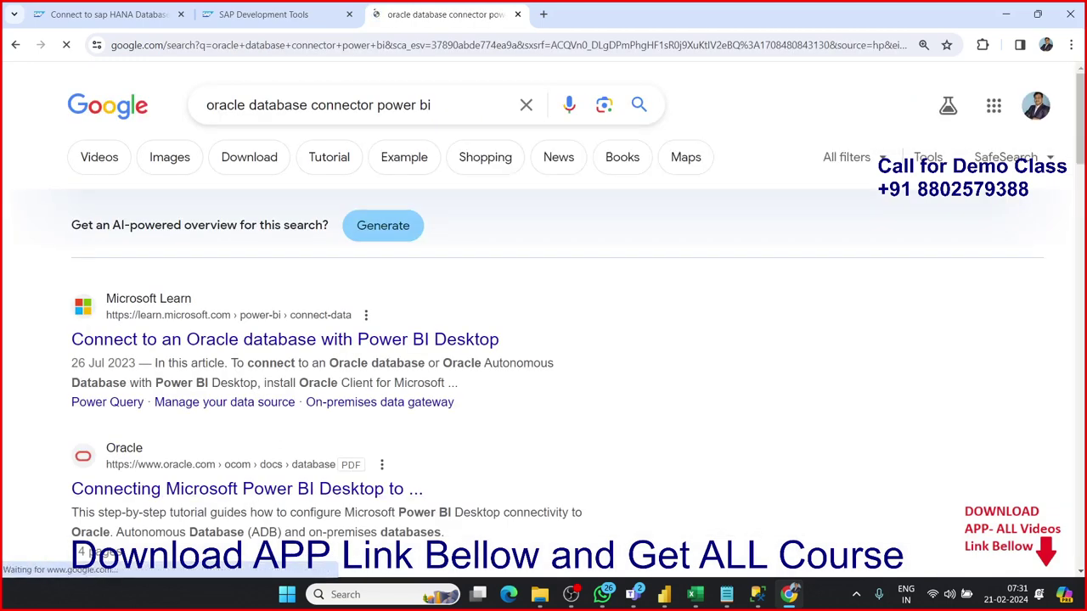
Step: Glance at the Oracle PDF result, then close the Oracle search and SAP Development Tools tabs
{"action": "left_click", "coordinate": [247, 488]}
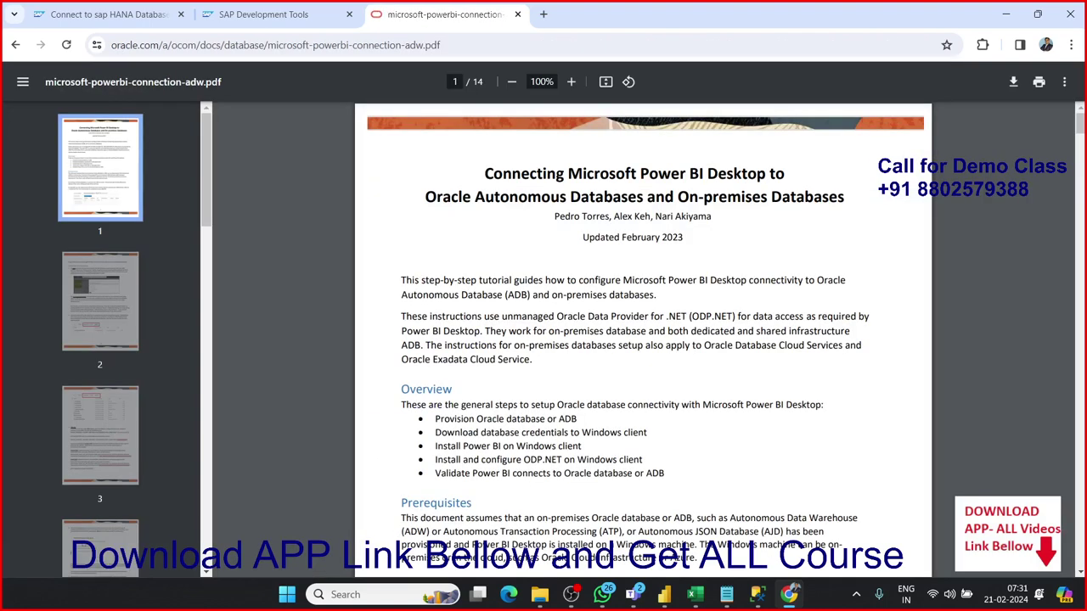
{"action": "left_click", "coordinate": [15, 44]}
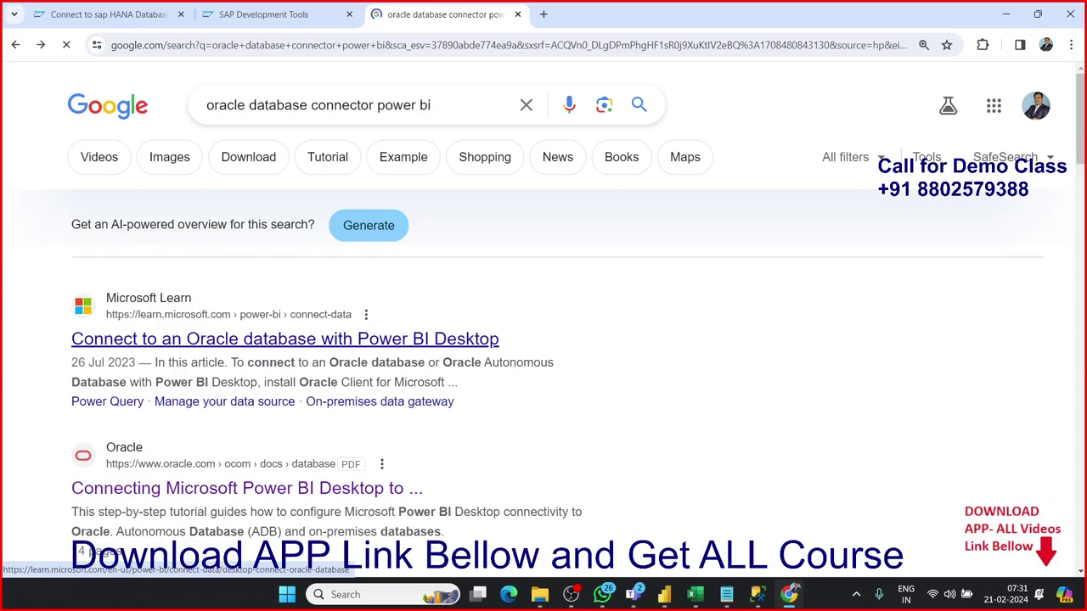
{"action": "scroll", "coordinate": [285, 339], "scroll_direction": "down", "scroll_amount": 2}
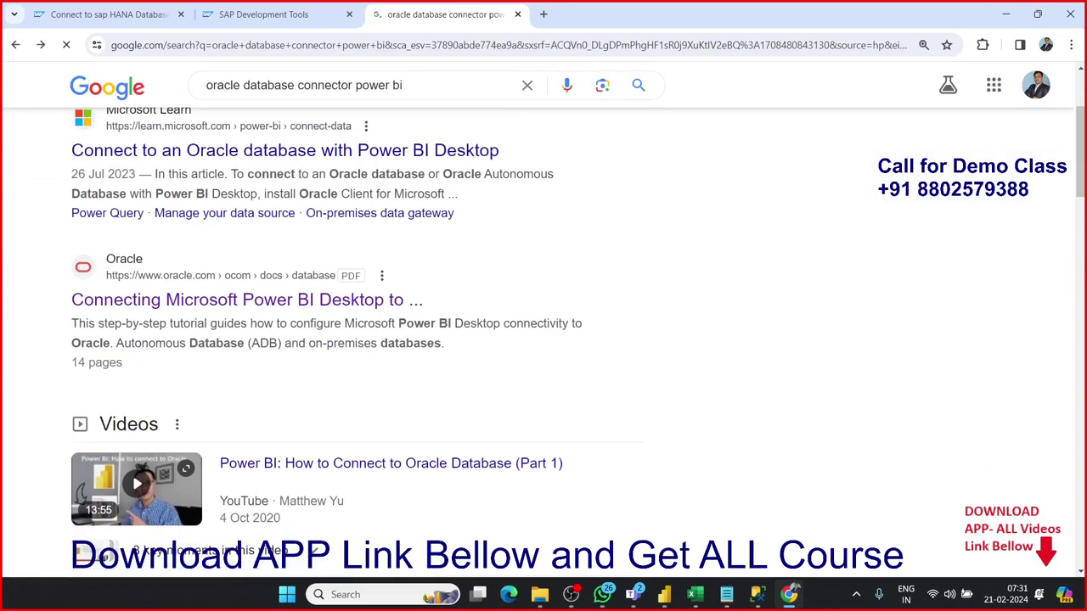
{"action": "left_click", "coordinate": [517, 14]}
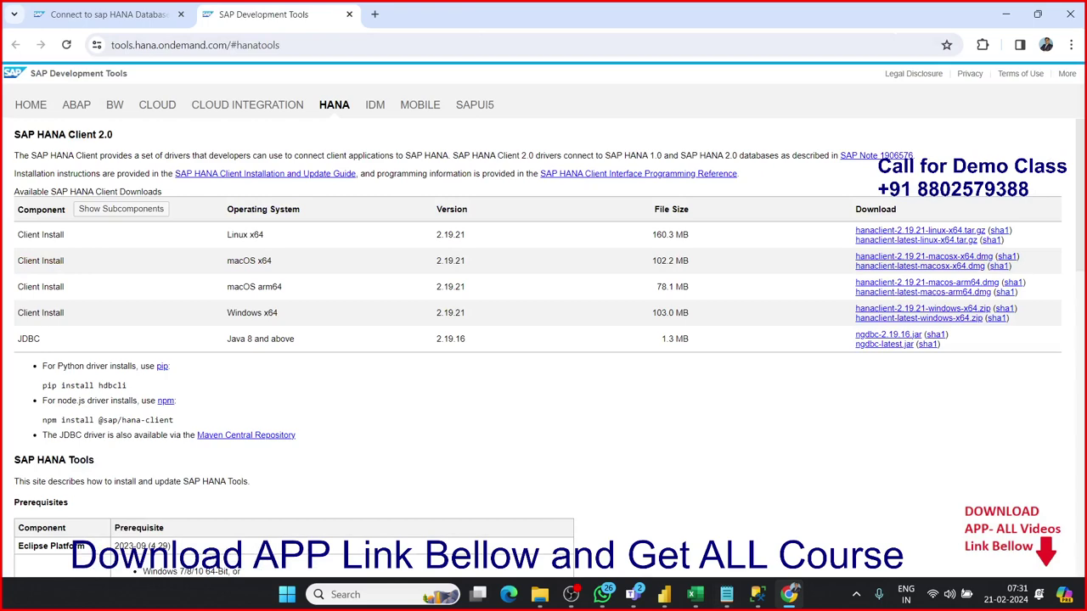
{"action": "left_click", "coordinate": [349, 15]}
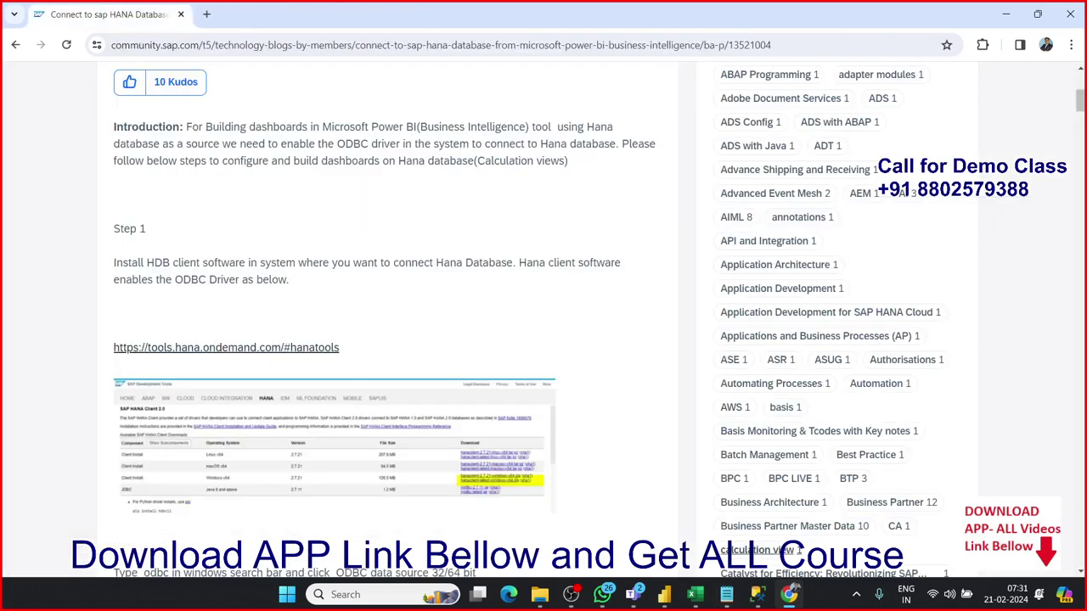
Step: Back in Power BI, open the full Get Data catalogue and move from Database to Online Services
{"action": "mouse_move", "coordinate": [664, 594]}
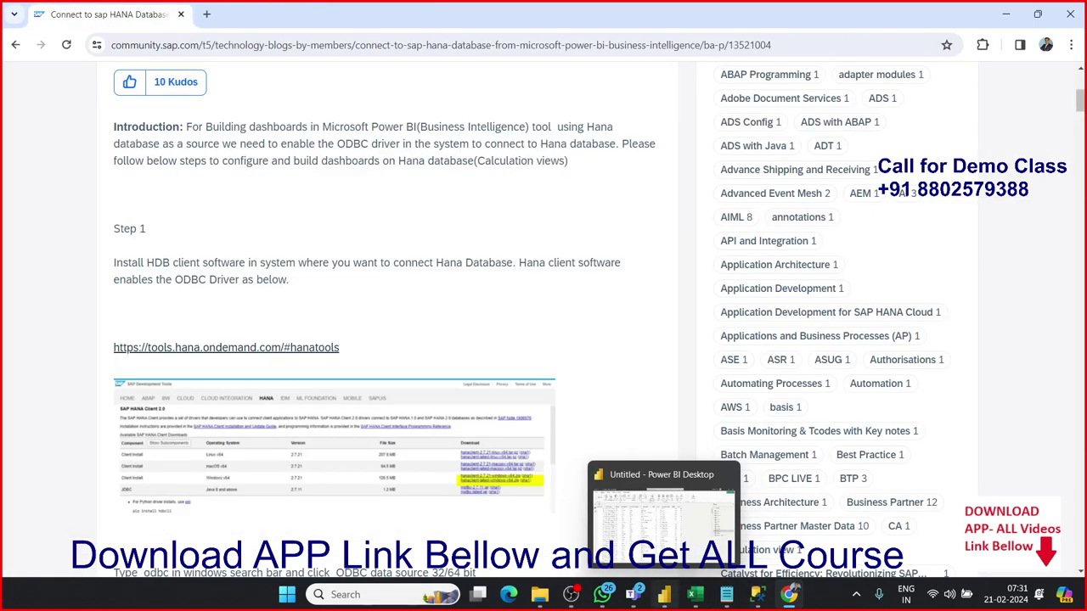
{"action": "left_click", "coordinate": [662, 514]}
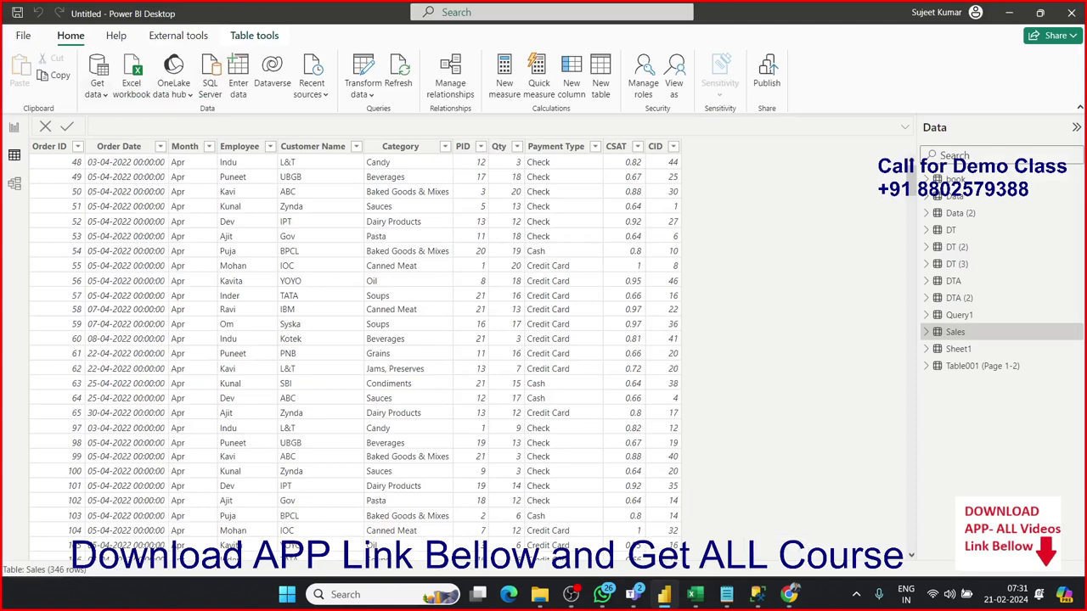
{"action": "left_click", "coordinate": [97, 88]}
{"action": "left_click", "coordinate": [124, 398]}
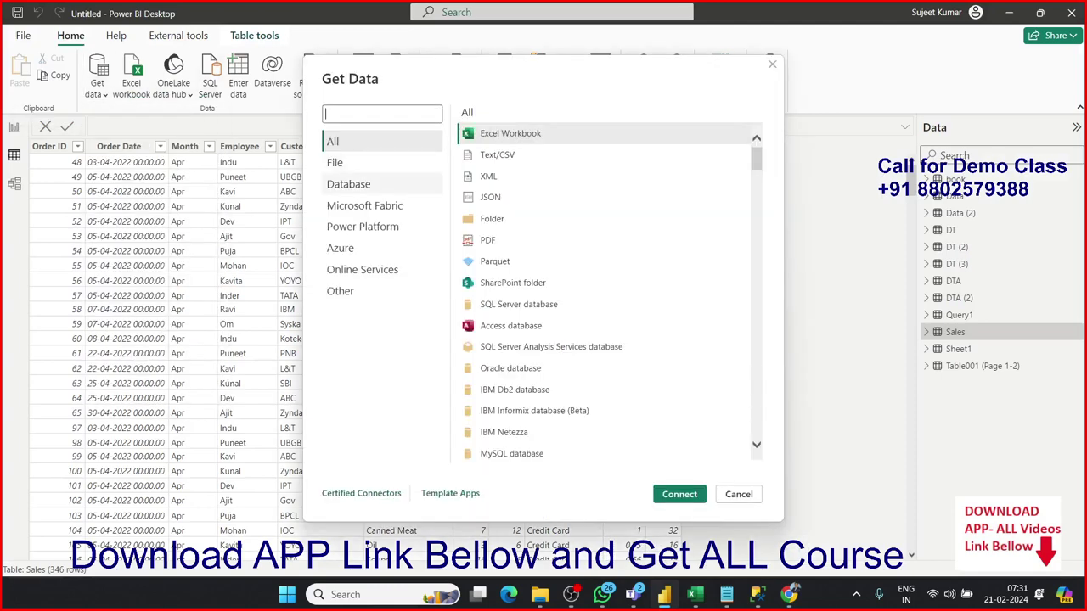
{"action": "left_click", "coordinate": [348, 183]}
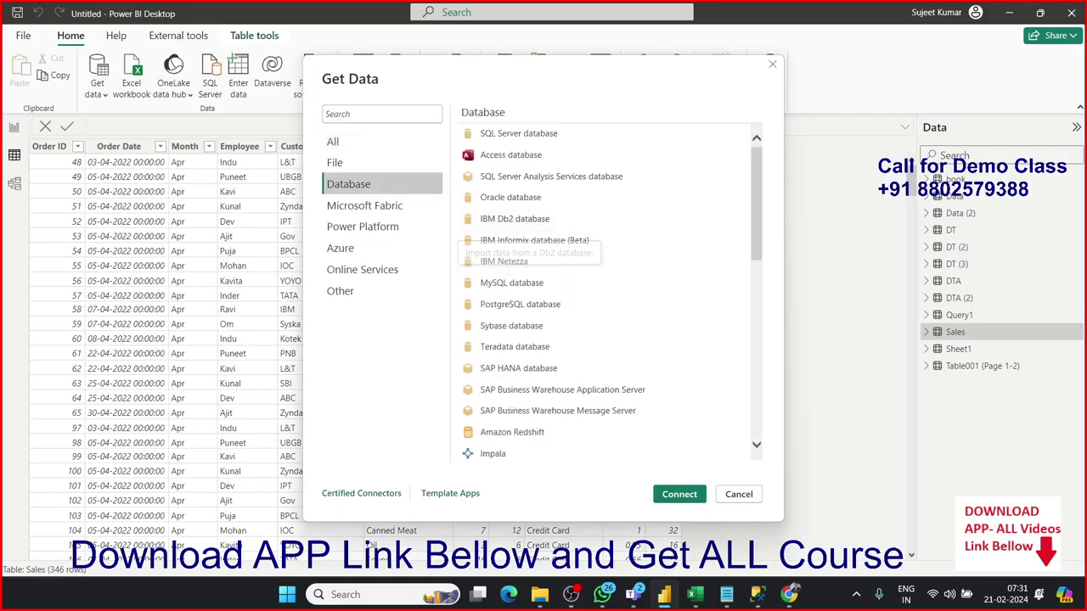
{"action": "scroll", "coordinate": [608, 289], "scroll_direction": "down", "scroll_amount": 7}
{"action": "scroll", "coordinate": [608, 289], "scroll_direction": "down", "scroll_amount": 1}
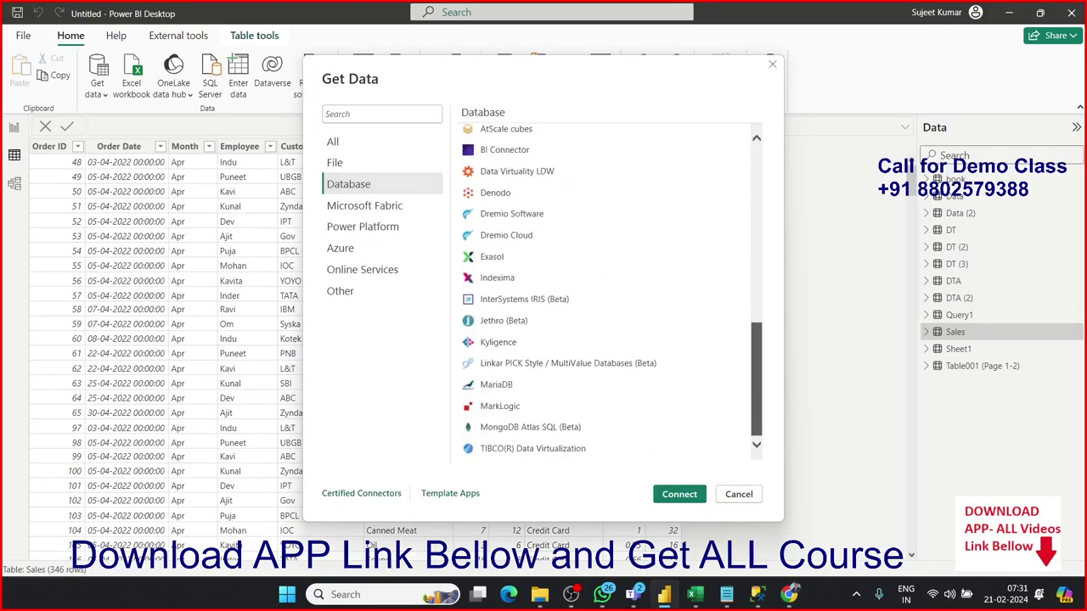
{"action": "scroll", "coordinate": [607, 289], "scroll_direction": "up", "scroll_amount": 10}
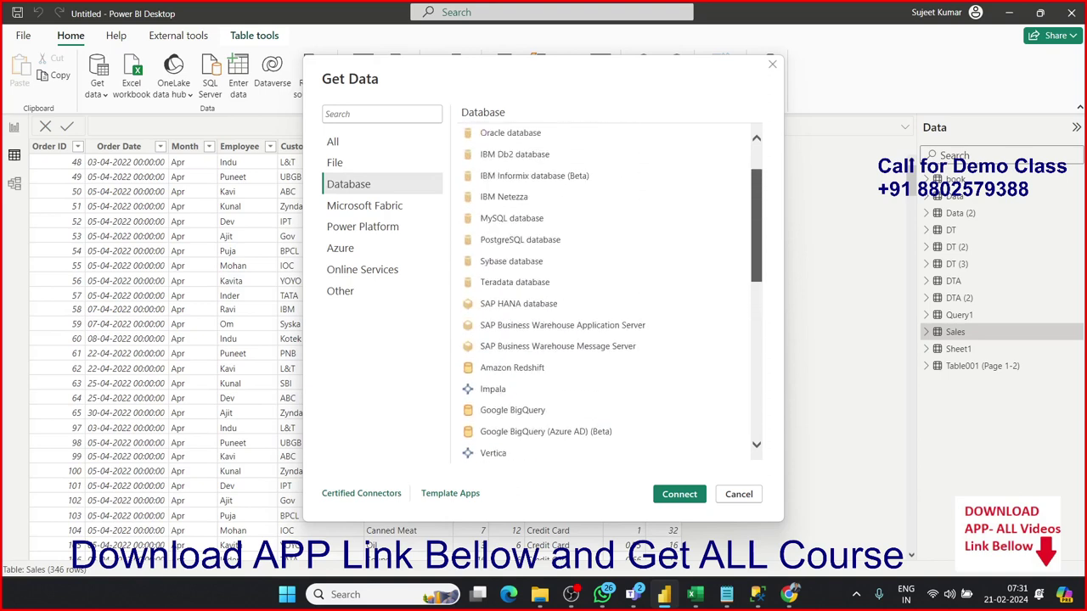
{"action": "scroll", "coordinate": [544, 204], "scroll_direction": "up", "scroll_amount": 1}
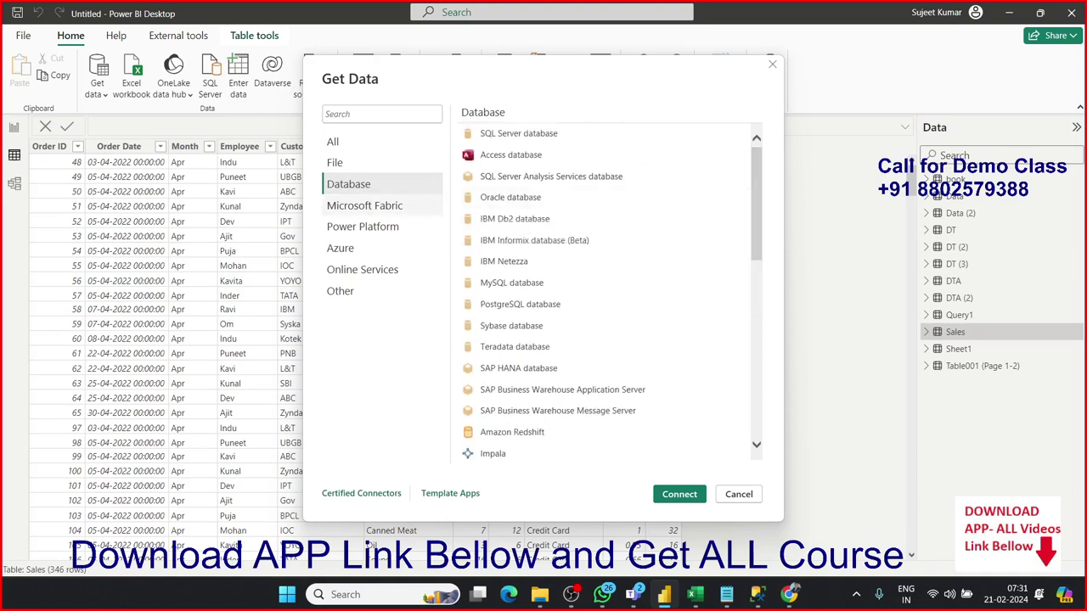
{"action": "key", "text": "Down"}
{"action": "key", "text": "Down"}
{"action": "key", "text": "Down"}
{"action": "key", "text": "Down"}
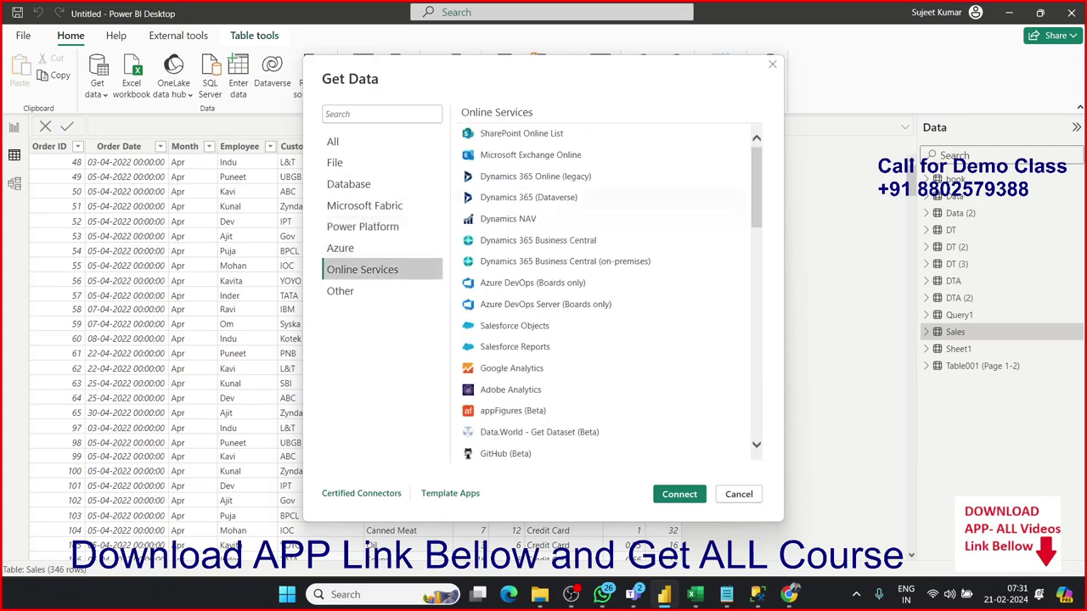
Step: Select the Web connector at the top of the Other category
{"action": "scroll", "coordinate": [607, 291], "scroll_direction": "down", "scroll_amount": 3}
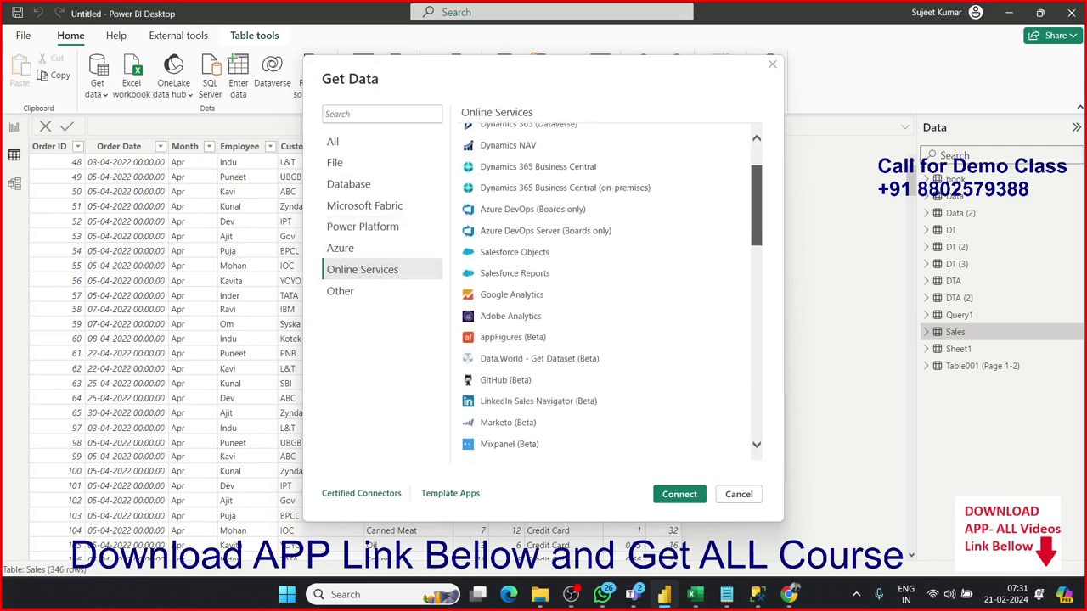
{"action": "scroll", "coordinate": [607, 291], "scroll_direction": "down", "scroll_amount": 2}
{"action": "scroll", "coordinate": [607, 291], "scroll_direction": "down", "scroll_amount": 2}
{"action": "scroll", "coordinate": [607, 291], "scroll_direction": "down", "scroll_amount": 5}
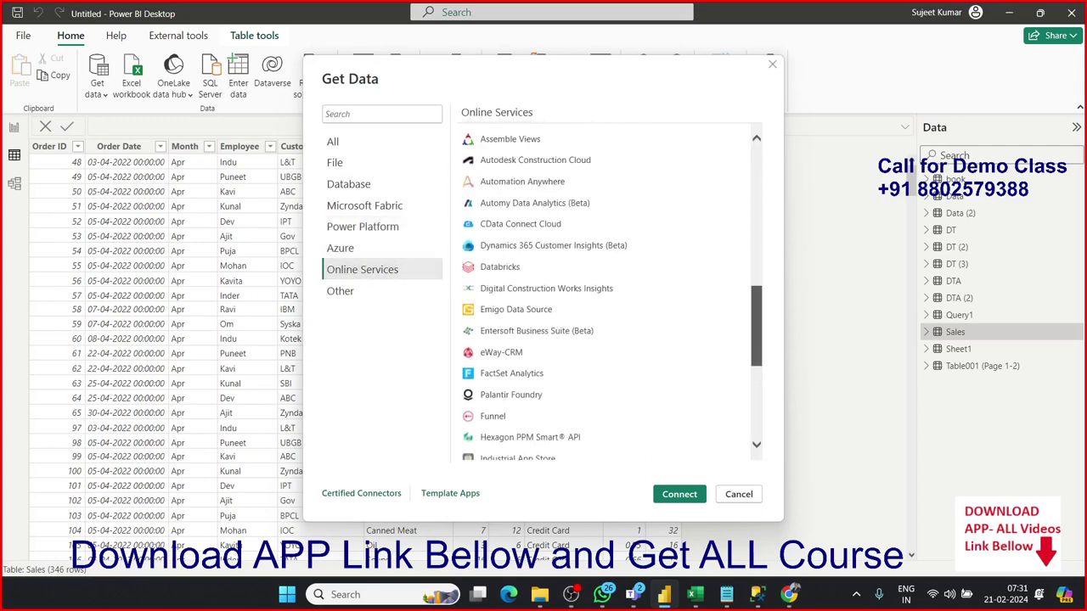
{"action": "scroll", "coordinate": [607, 291], "scroll_direction": "down", "scroll_amount": 1}
{"action": "scroll", "coordinate": [607, 292], "scroll_direction": "down", "scroll_amount": 2}
{"action": "scroll", "coordinate": [607, 292], "scroll_direction": "down", "scroll_amount": 2}
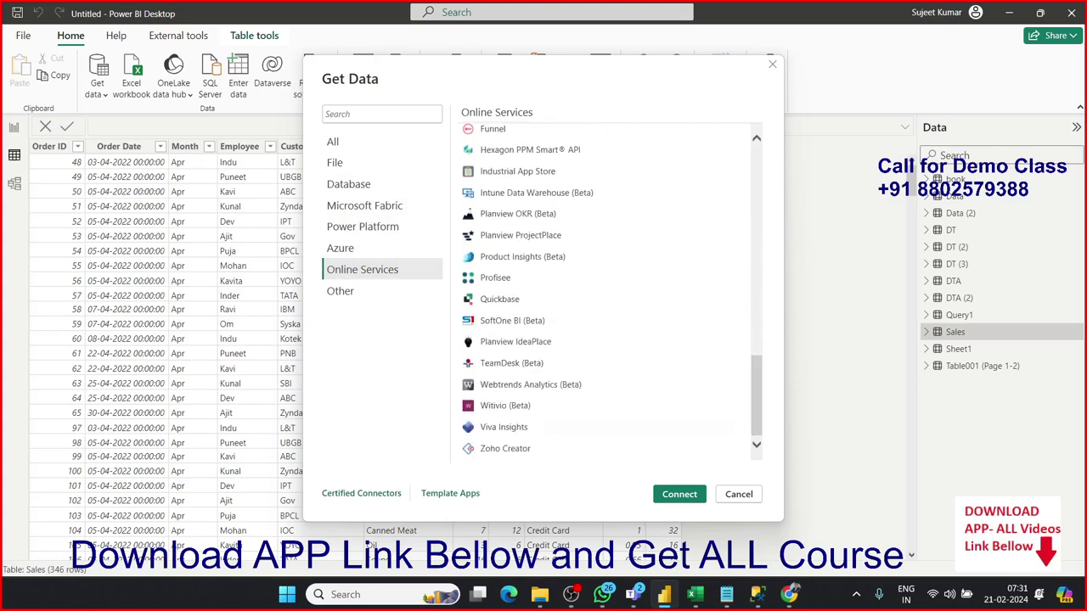
{"action": "left_click", "coordinate": [340, 290]}
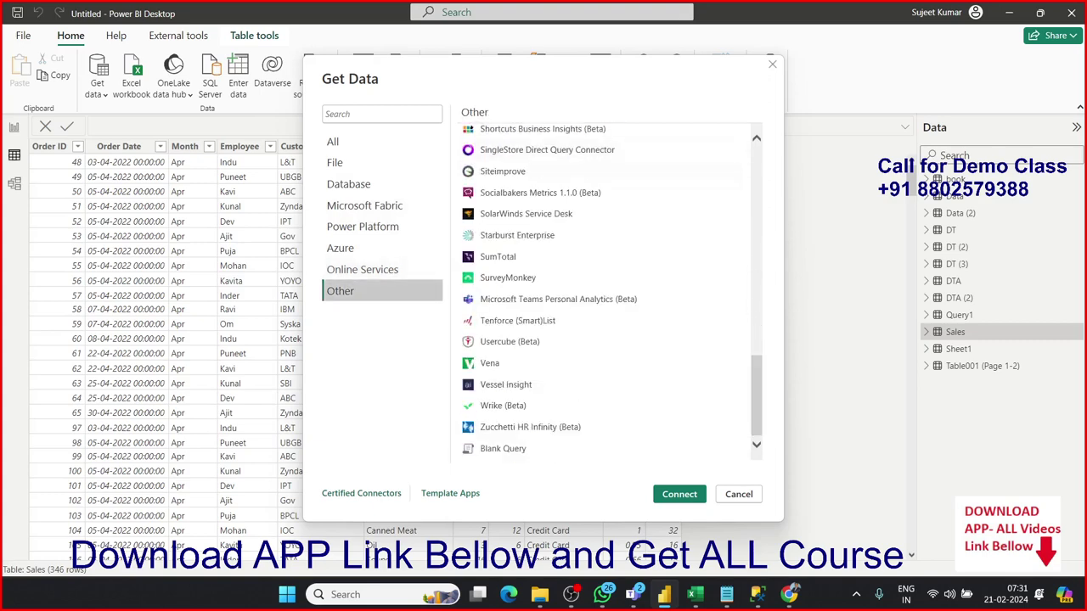
{"action": "scroll", "coordinate": [552, 289], "scroll_direction": "up", "scroll_amount": 5}
{"action": "scroll", "coordinate": [552, 289], "scroll_direction": "up", "scroll_amount": 5}
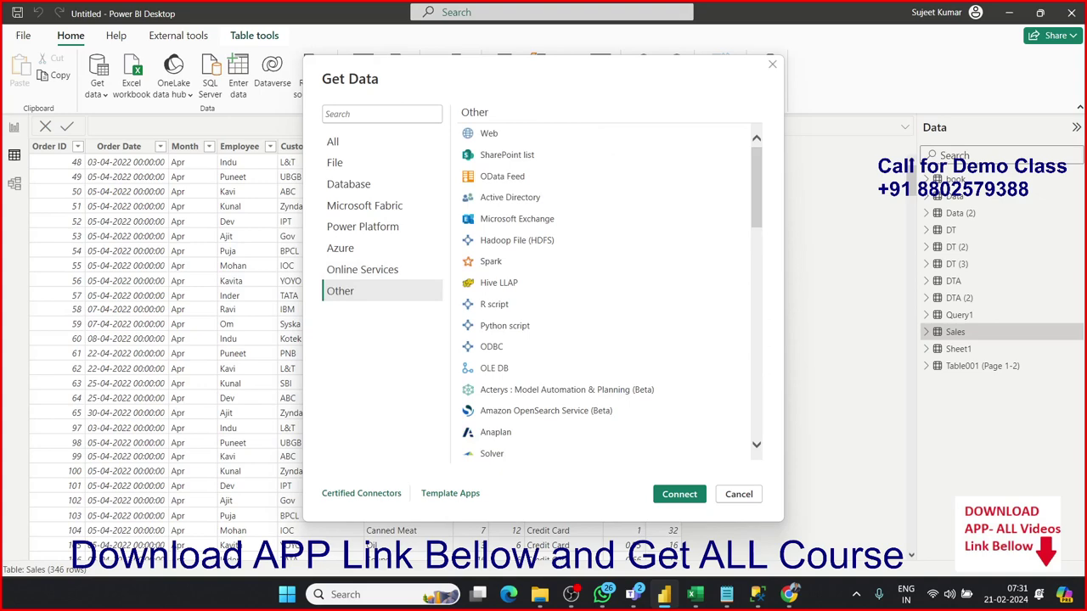
{"action": "left_click", "coordinate": [489, 134]}
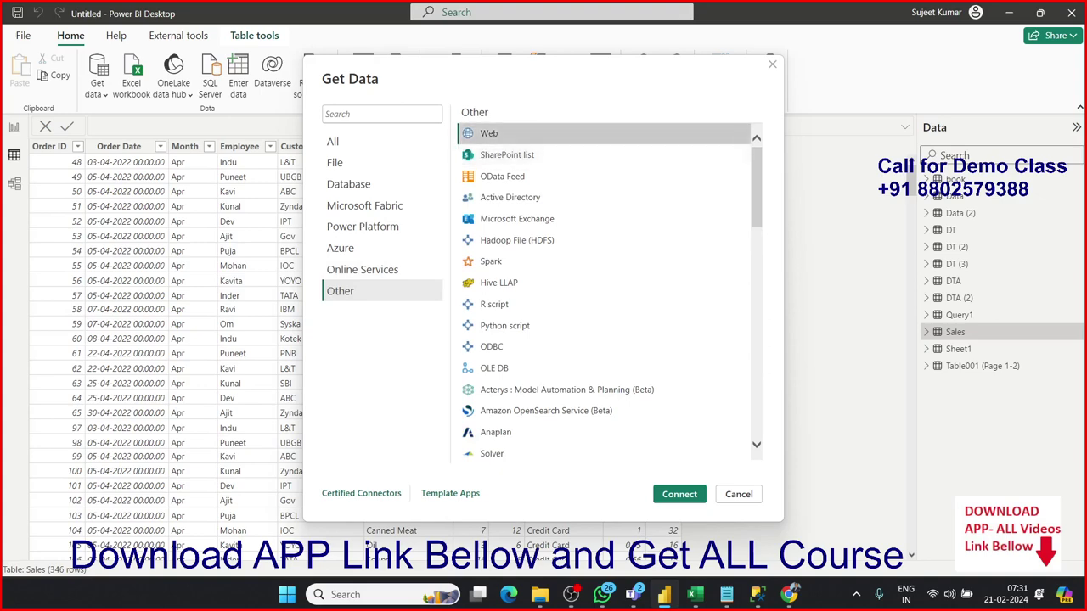
Step: In Chrome, Google mobile users by country and open Wikipedia's list of countries by mobile phones
{"action": "left_click", "coordinate": [789, 594]}
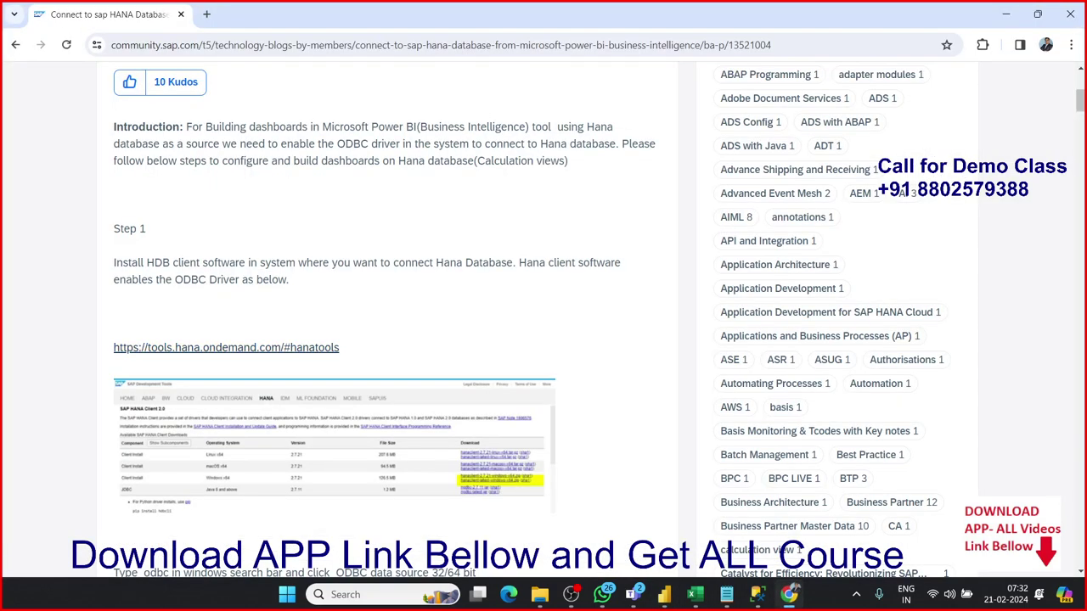
{"action": "left_click", "coordinate": [207, 13]}
{"action": "left_click", "coordinate": [188, 14]}
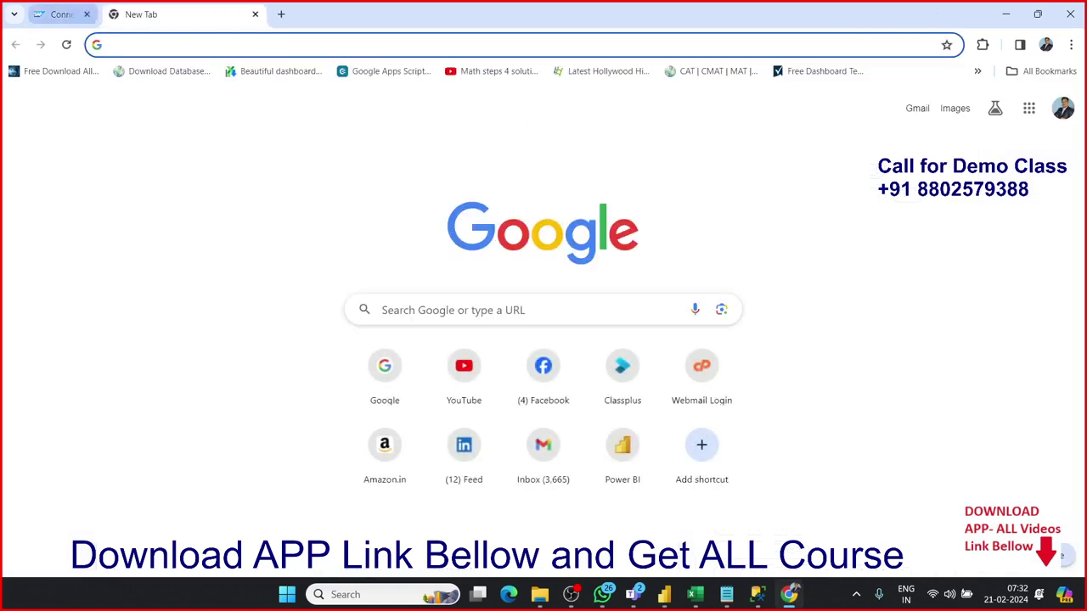
{"action": "type", "text": "google.com"}
{"action": "key", "text": "Return"}
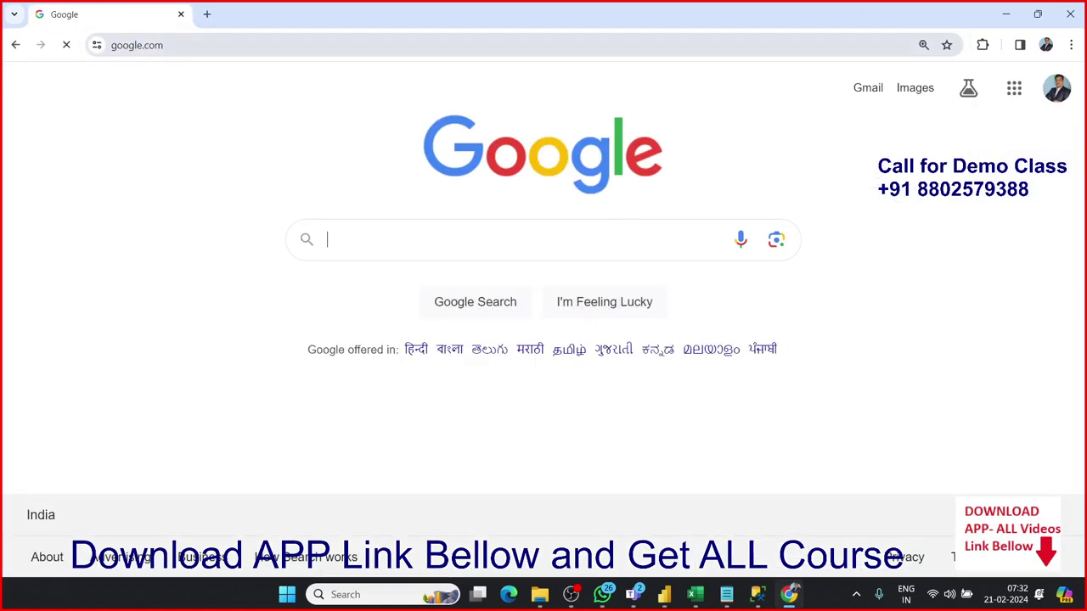
{"action": "type", "text": "wo"}
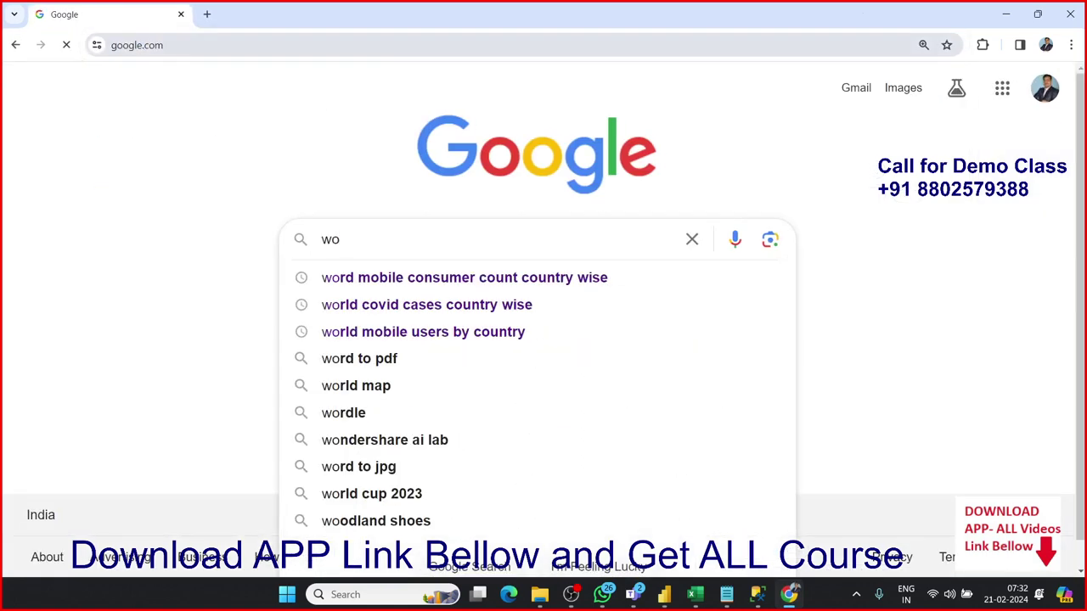
{"action": "key", "text": "Down"}
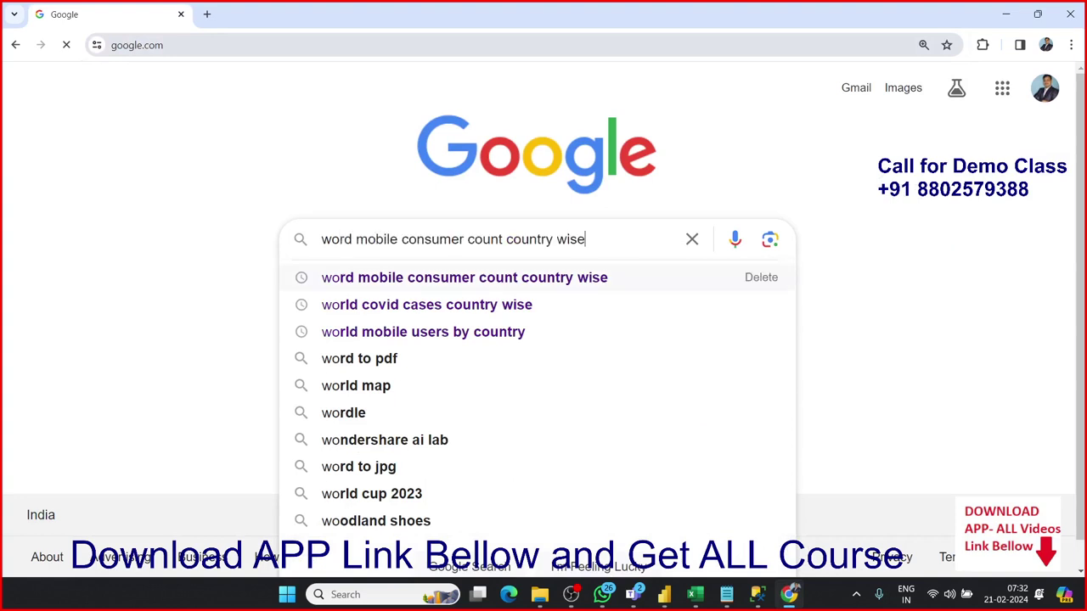
{"action": "key", "text": "Return"}
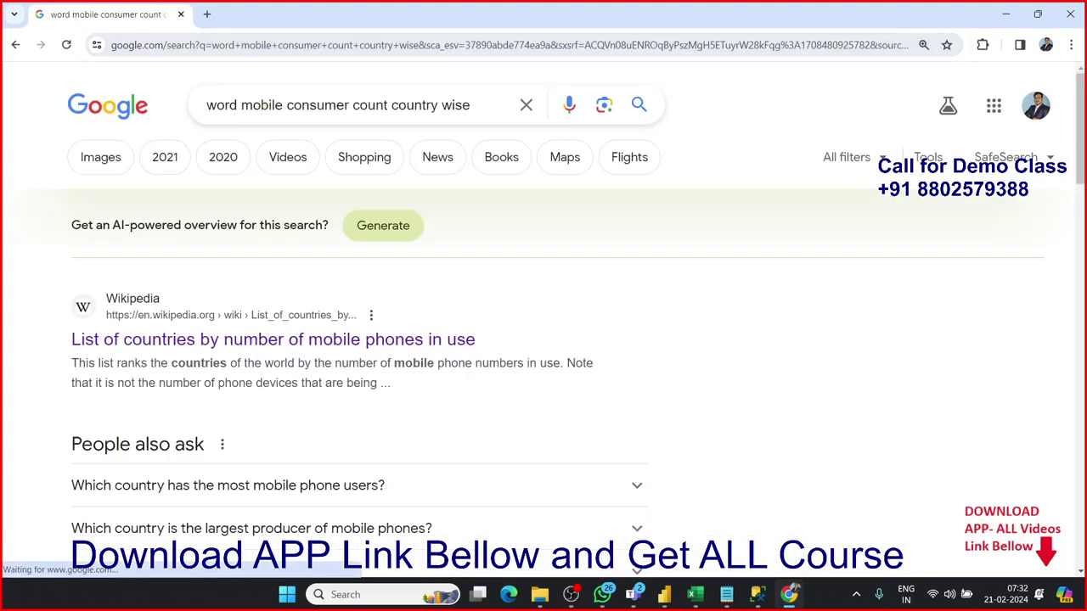
{"action": "left_click", "coordinate": [272, 339]}
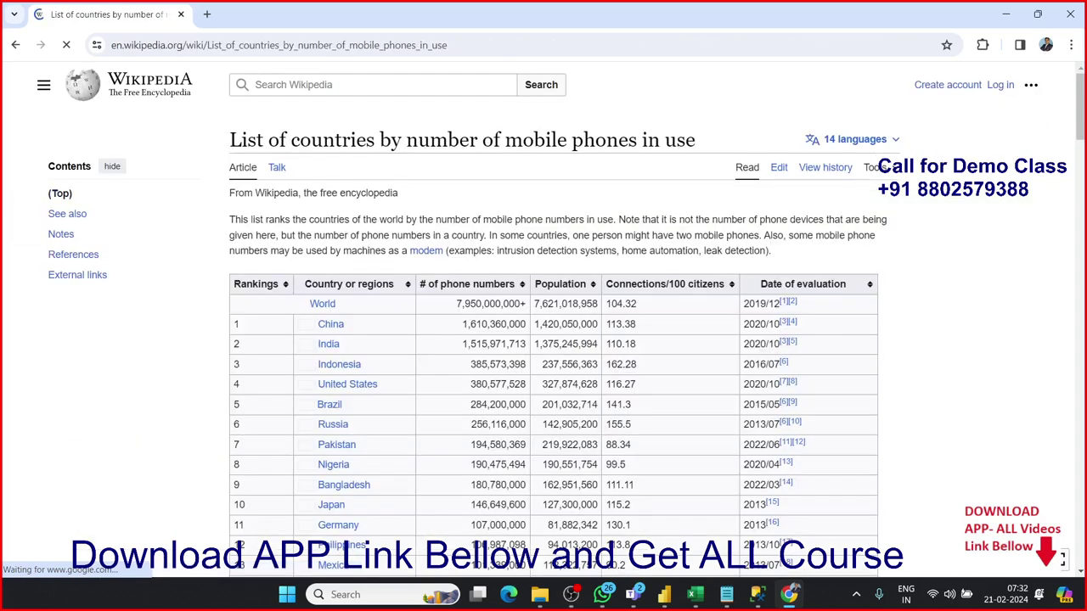
Step: Skim the Wikipedia list, copy its page address, and return to Power BI
{"action": "scroll", "coordinate": [552, 339], "scroll_direction": "down", "scroll_amount": 3}
{"action": "scroll", "coordinate": [552, 340], "scroll_direction": "down", "scroll_amount": 4}
{"action": "scroll", "coordinate": [552, 340], "scroll_direction": "down", "scroll_amount": 3}
{"action": "scroll", "coordinate": [552, 340], "scroll_direction": "down", "scroll_amount": 4}
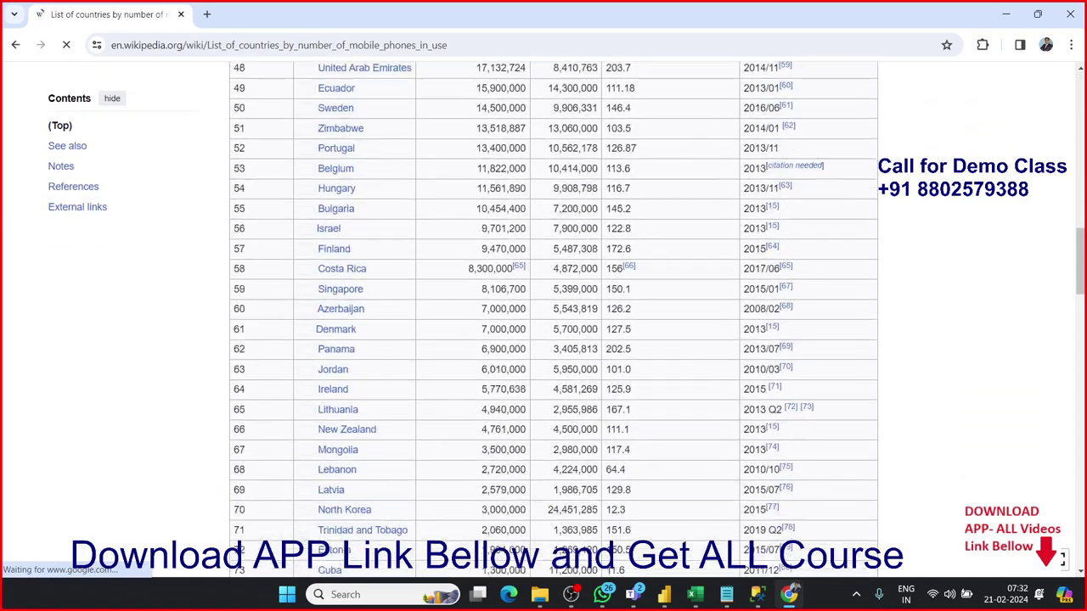
{"action": "scroll", "coordinate": [552, 339], "scroll_direction": "down", "scroll_amount": 5}
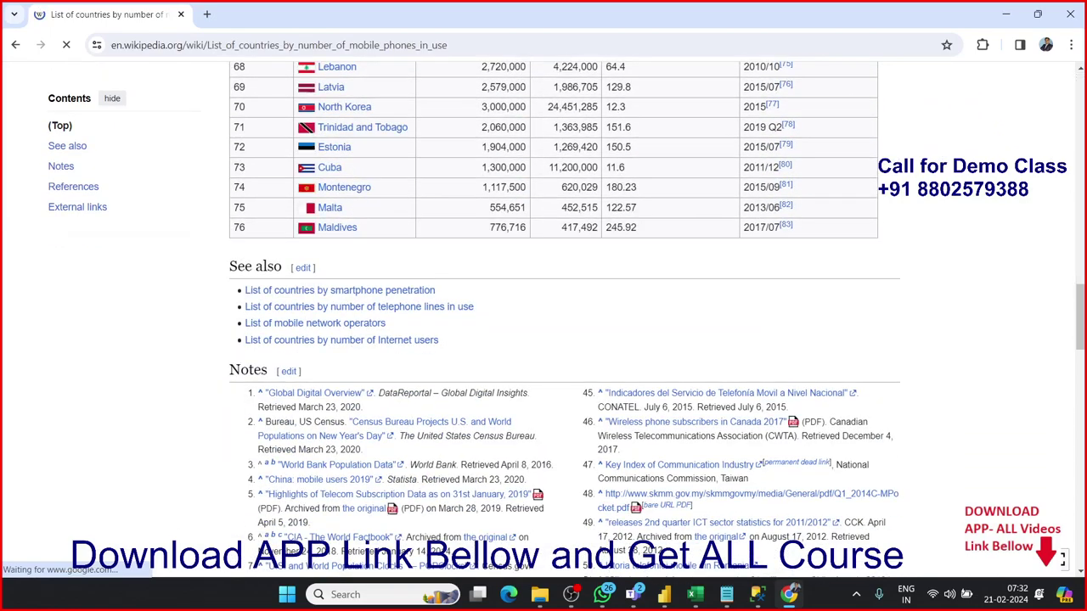
{"action": "scroll", "coordinate": [552, 340], "scroll_direction": "up", "scroll_amount": 4}
{"action": "scroll", "coordinate": [552, 340], "scroll_direction": "up", "scroll_amount": 6}
{"action": "scroll", "coordinate": [552, 340], "scroll_direction": "up", "scroll_amount": 6}
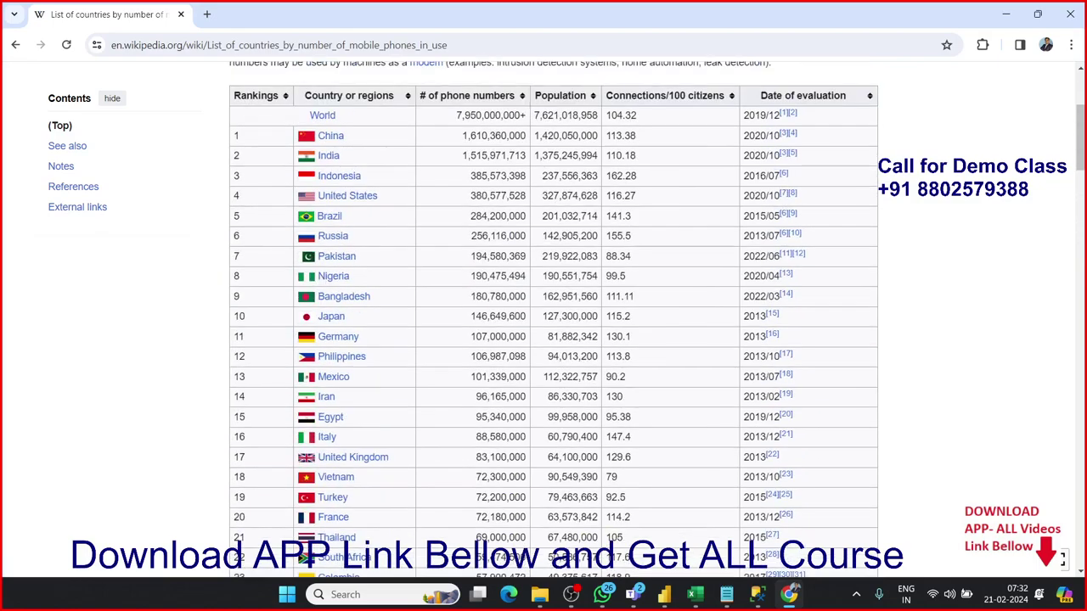
{"action": "scroll", "coordinate": [552, 339], "scroll_direction": "up", "scroll_amount": 1}
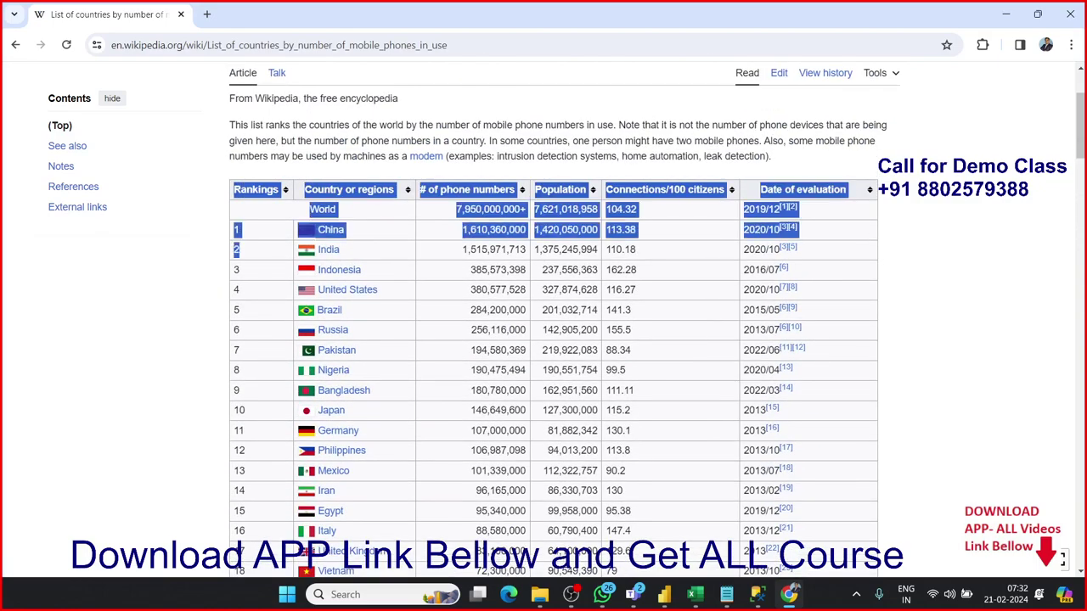
{"action": "left_click_drag", "start_coordinate": [234, 189], "coordinate": [594, 270]}
{"action": "scroll", "coordinate": [552, 340], "scroll_direction": "down", "scroll_amount": 5}
{"action": "scroll", "coordinate": [552, 340], "scroll_direction": "down", "scroll_amount": 8}
{"action": "scroll", "coordinate": [552, 340], "scroll_direction": "down", "scroll_amount": 3}
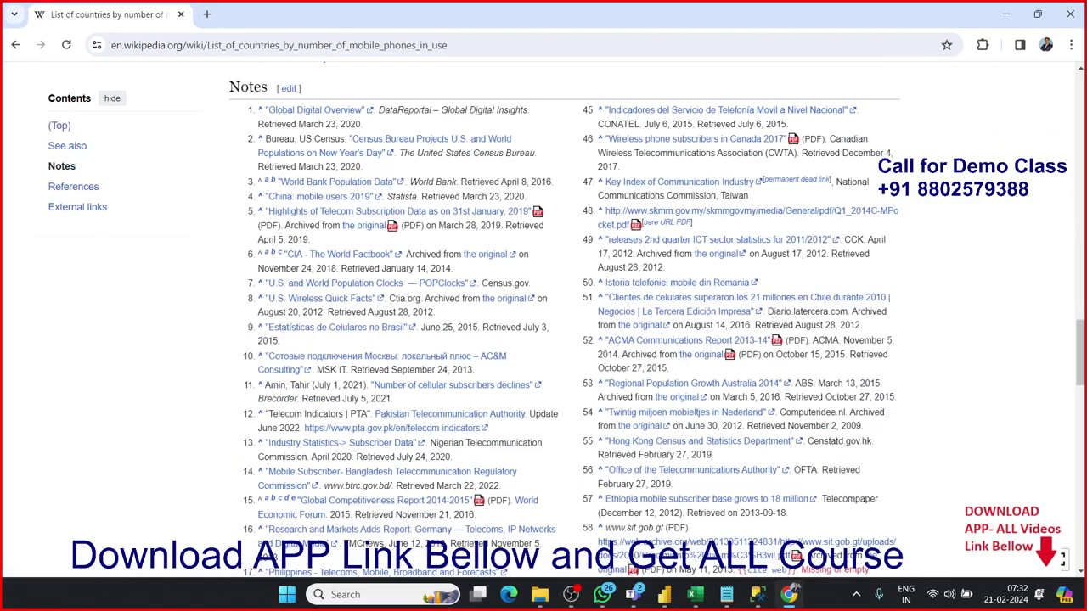
{"action": "scroll", "coordinate": [552, 340], "scroll_direction": "up", "scroll_amount": 7}
{"action": "scroll", "coordinate": [552, 340], "scroll_direction": "up", "scroll_amount": 8}
{"action": "scroll", "coordinate": [552, 340], "scroll_direction": "up", "scroll_amount": 4}
{"action": "key", "text": "ctrl+l"}
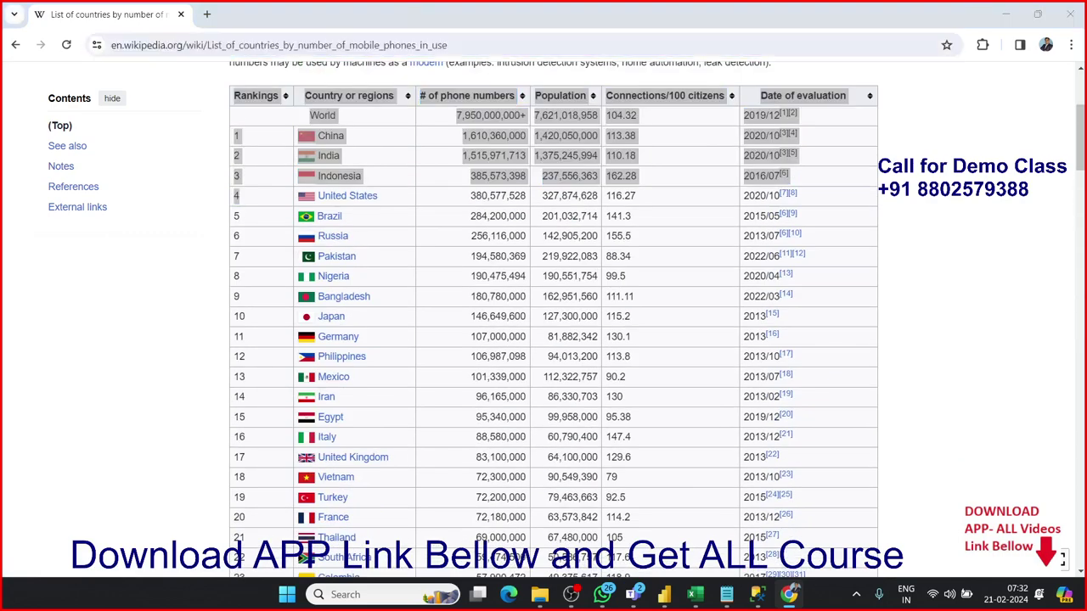
{"action": "key", "text": "alt+Tab"}
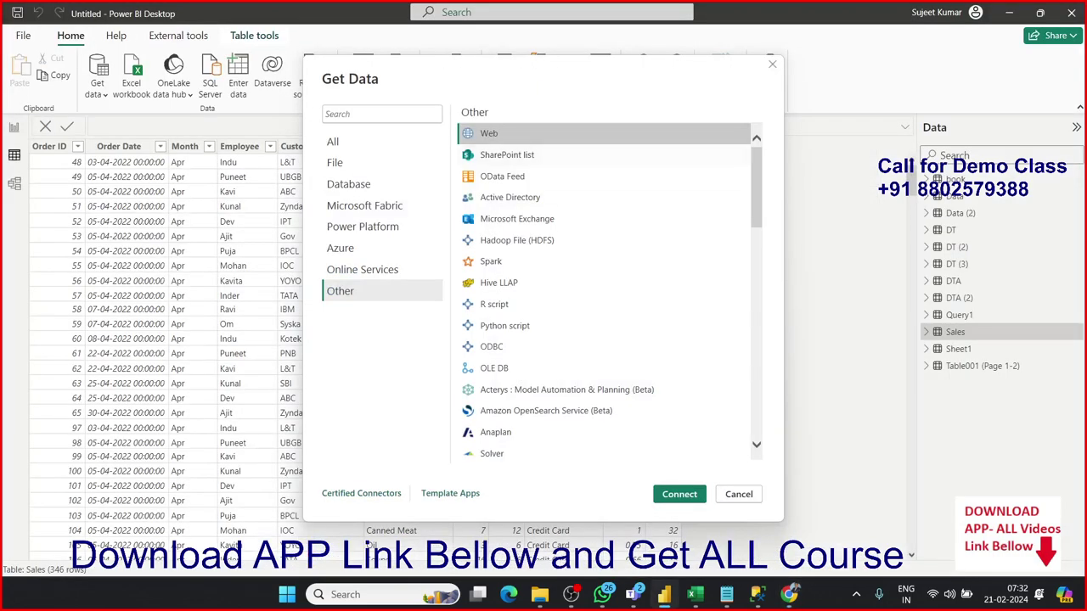
Step: Connect the Web source to the pasted Wikipedia URL so Navigator lists its tables
{"action": "key", "text": "Return"}
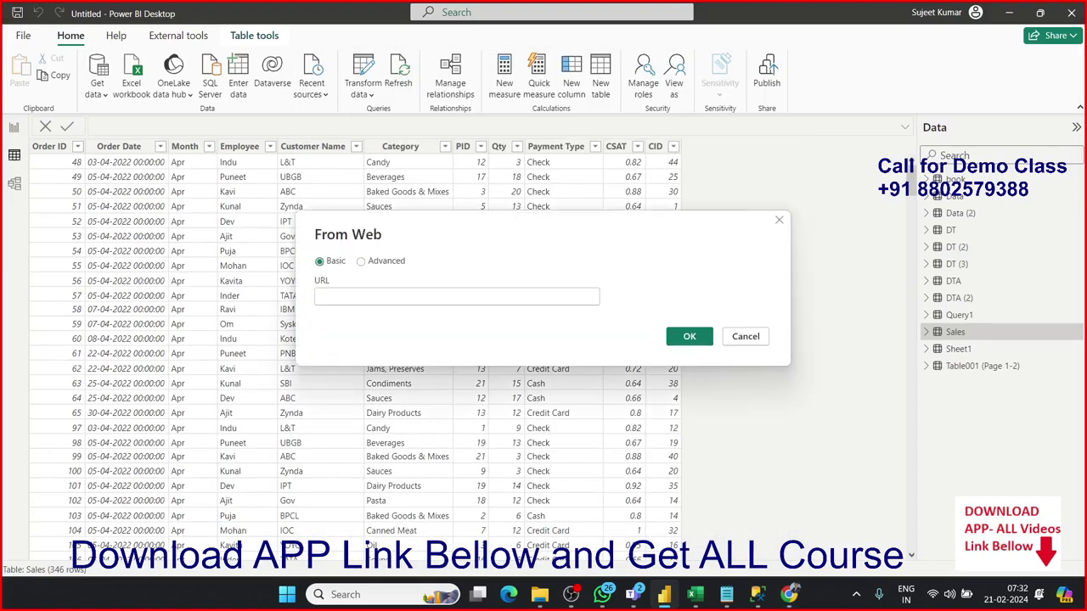
{"action": "key", "text": "ctrl+v"}
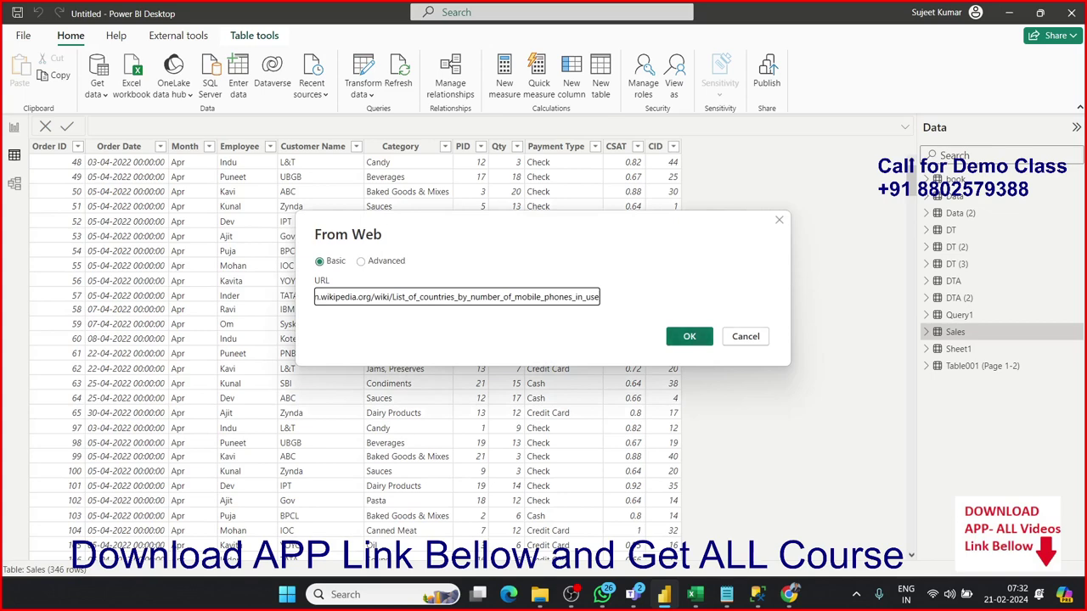
{"action": "key", "text": "Return"}
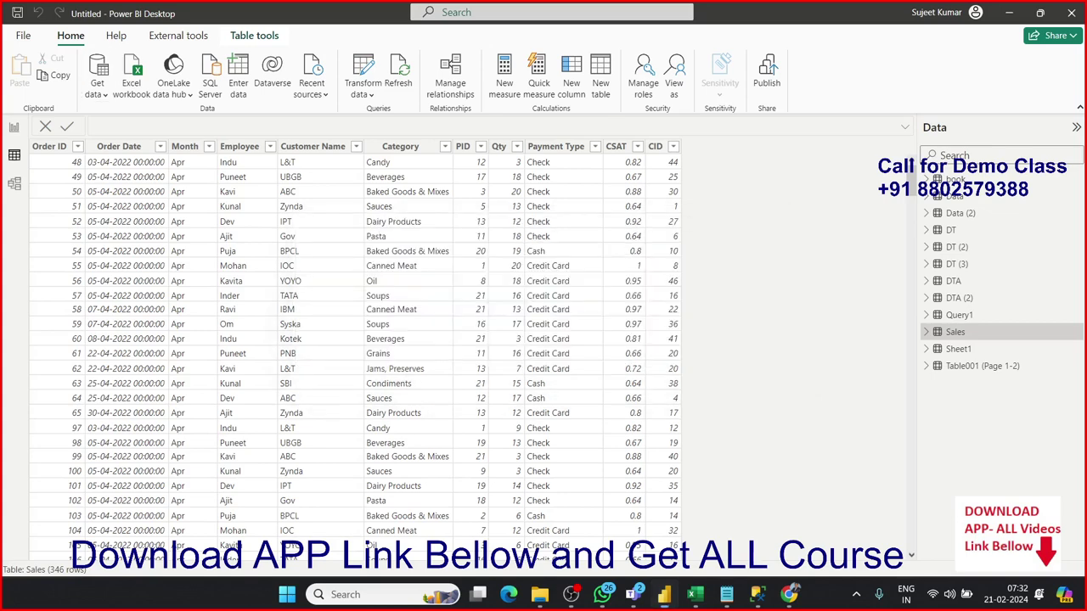
{"action": "mouse_move", "coordinate": [789, 594]}
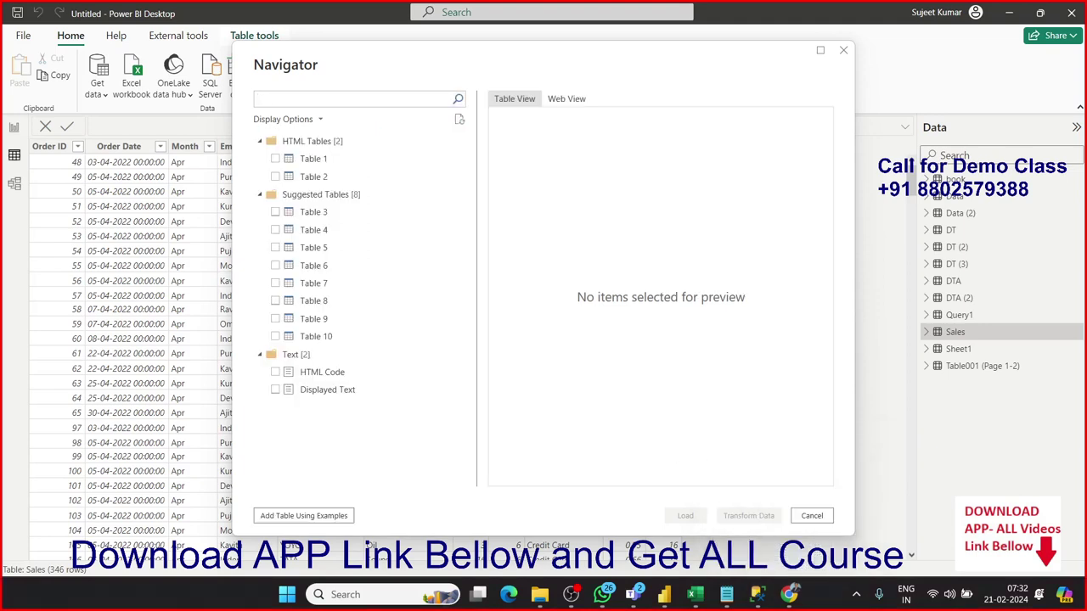
Step: Preview Tables 1, 2, 3, 7, HTML Code and Displayed Text, then tick Table 1 and load it
{"action": "left_click", "coordinate": [312, 159]}
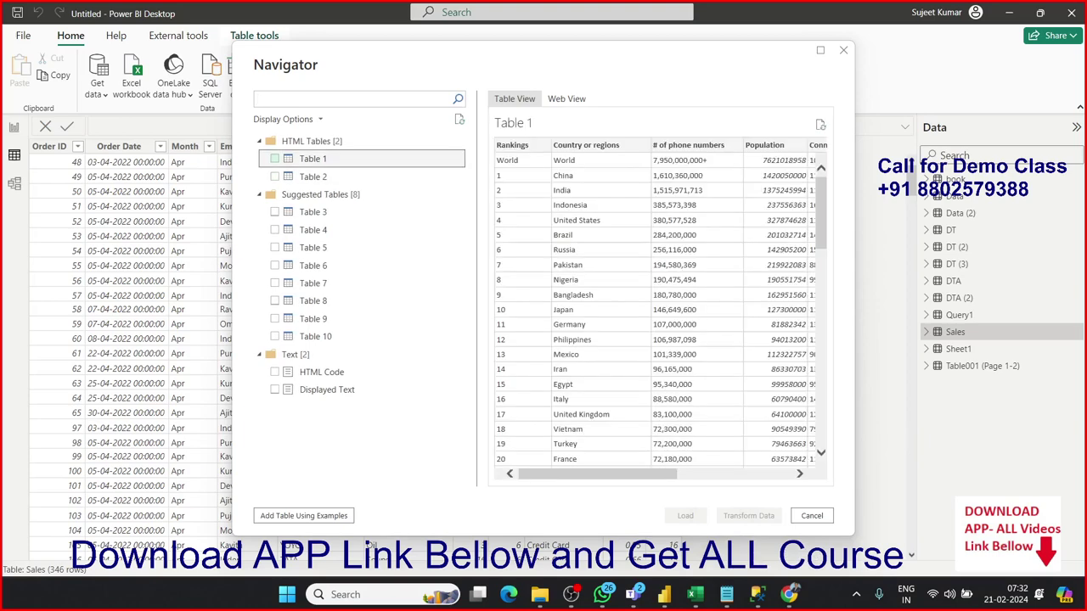
{"action": "left_click", "coordinate": [312, 176]}
{"action": "left_click", "coordinate": [312, 211]}
{"action": "left_click", "coordinate": [313, 283]}
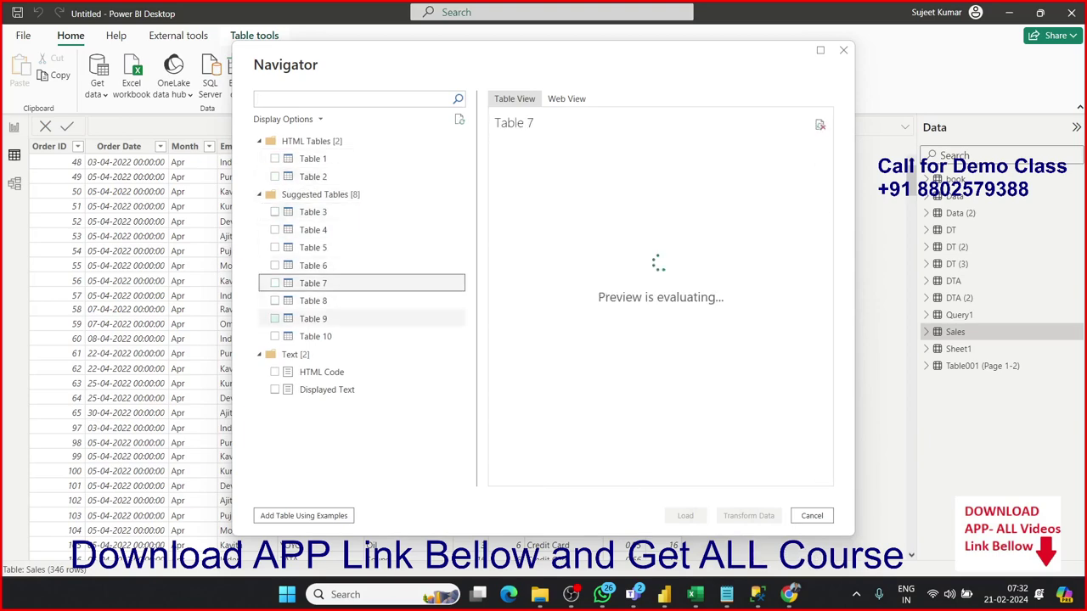
{"action": "left_click", "coordinate": [321, 372]}
{"action": "left_click", "coordinate": [327, 389]}
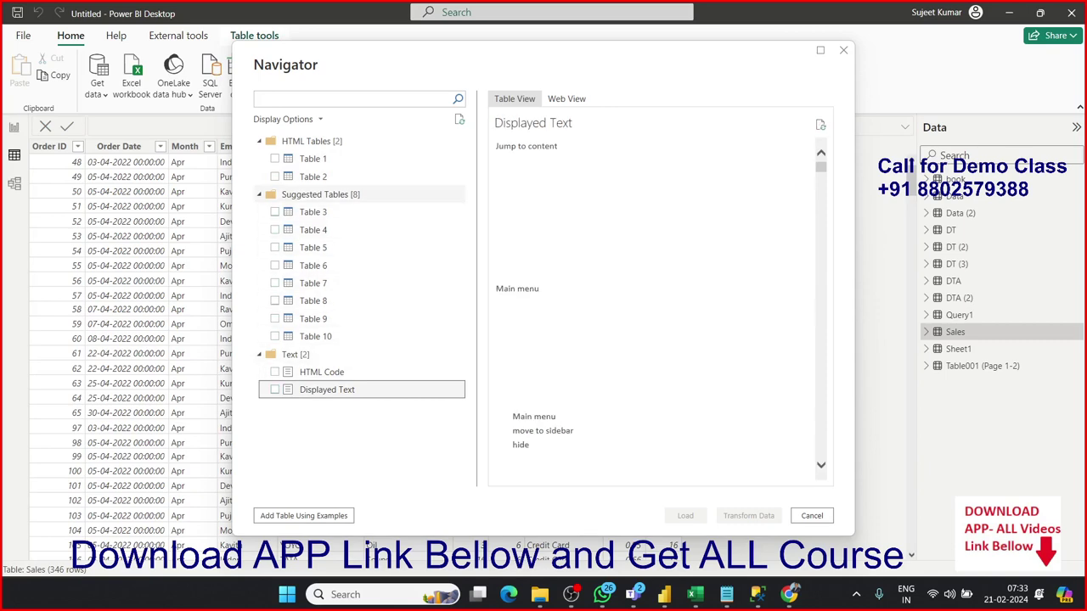
{"action": "left_click", "coordinate": [307, 160]}
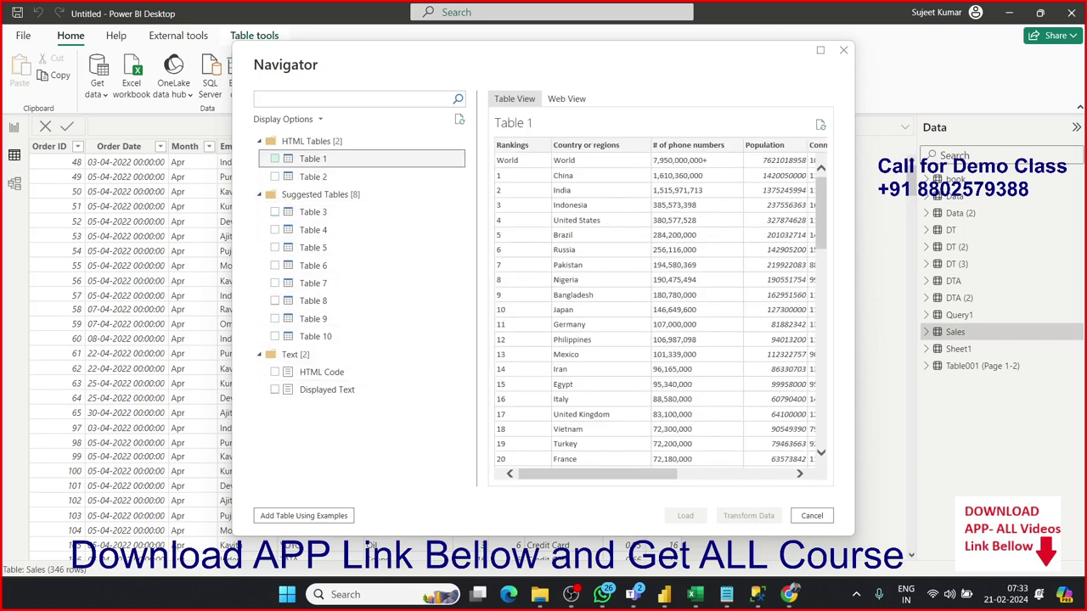
{"action": "left_click", "coordinate": [275, 159]}
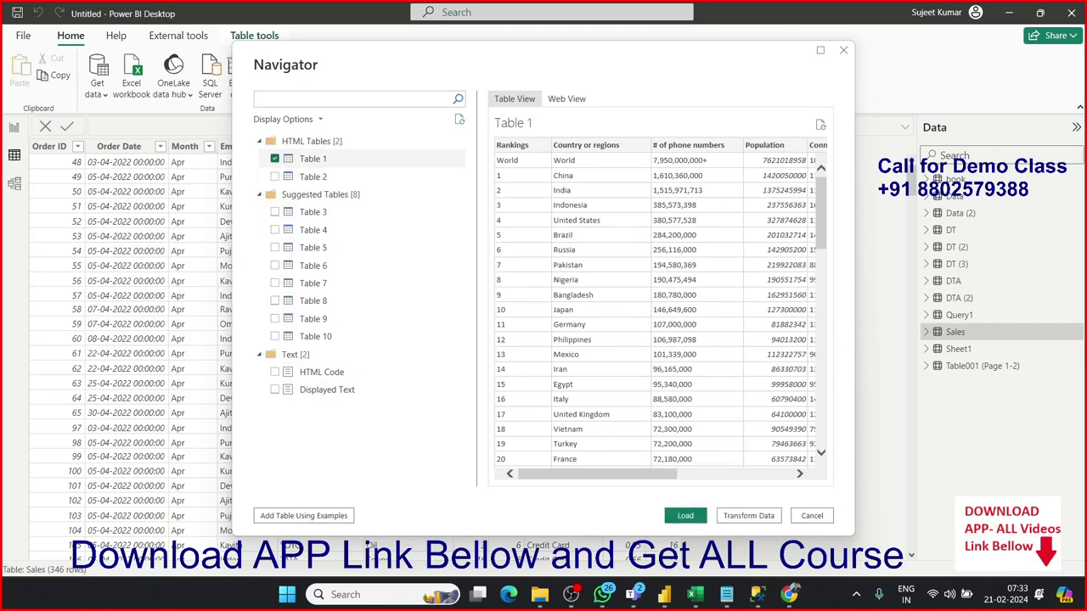
{"action": "mouse_move", "coordinate": [594, 473]}
{"action": "left_mouse_down"}
{"action": "mouse_move", "coordinate": [714, 474]}
{"action": "mouse_move", "coordinate": [594, 474]}
{"action": "left_mouse_up"}
{"action": "left_click", "coordinate": [685, 516]}
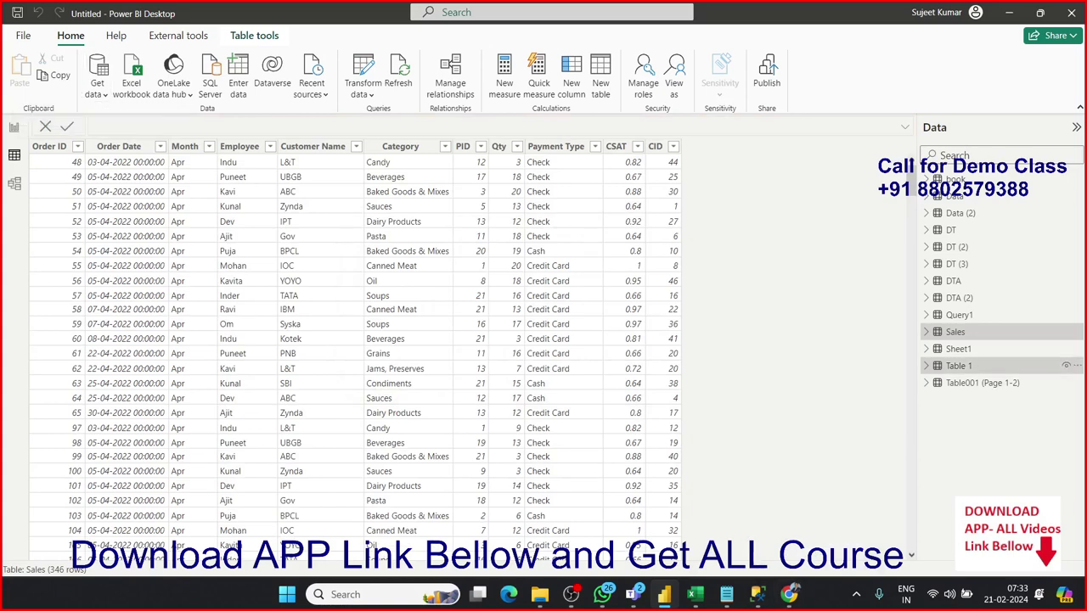
Step: Show Table 1's country data, start an OData feed connection, and bring Chrome forward
{"action": "left_click", "coordinate": [959, 366]}
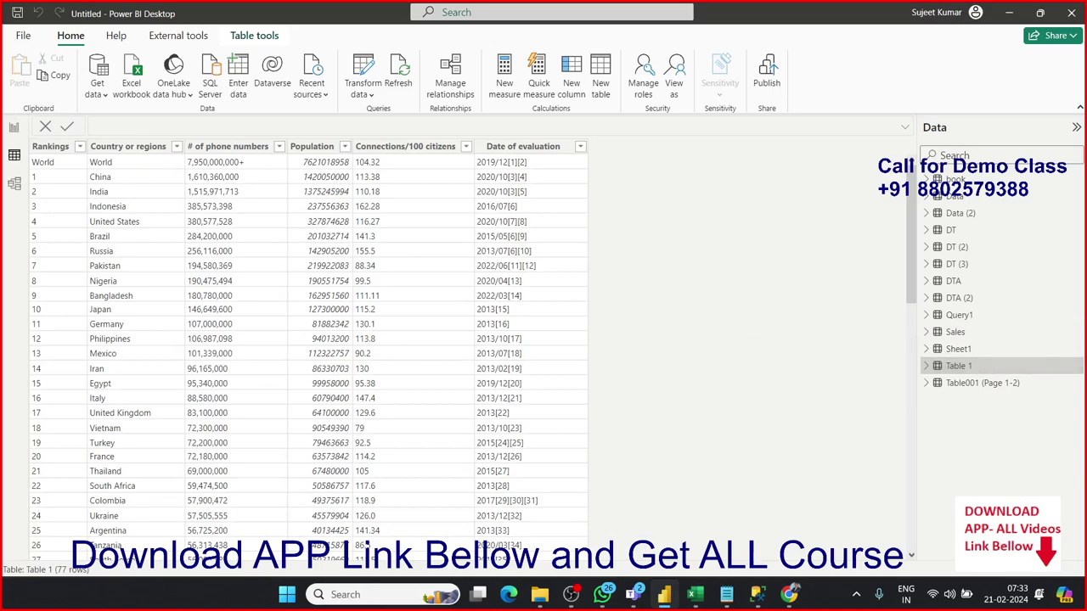
{"action": "mouse_move", "coordinate": [910, 169]}
{"action": "left_mouse_down"}
{"action": "mouse_move", "coordinate": [911, 416]}
{"action": "mouse_move", "coordinate": [910, 174]}
{"action": "left_mouse_up"}
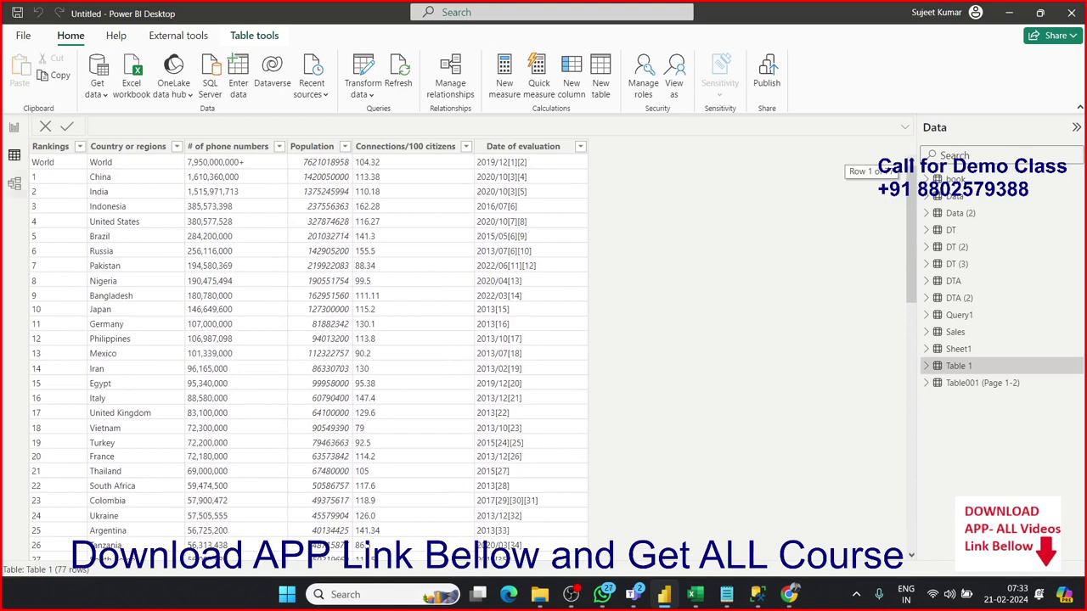
{"action": "left_click", "coordinate": [97, 88]}
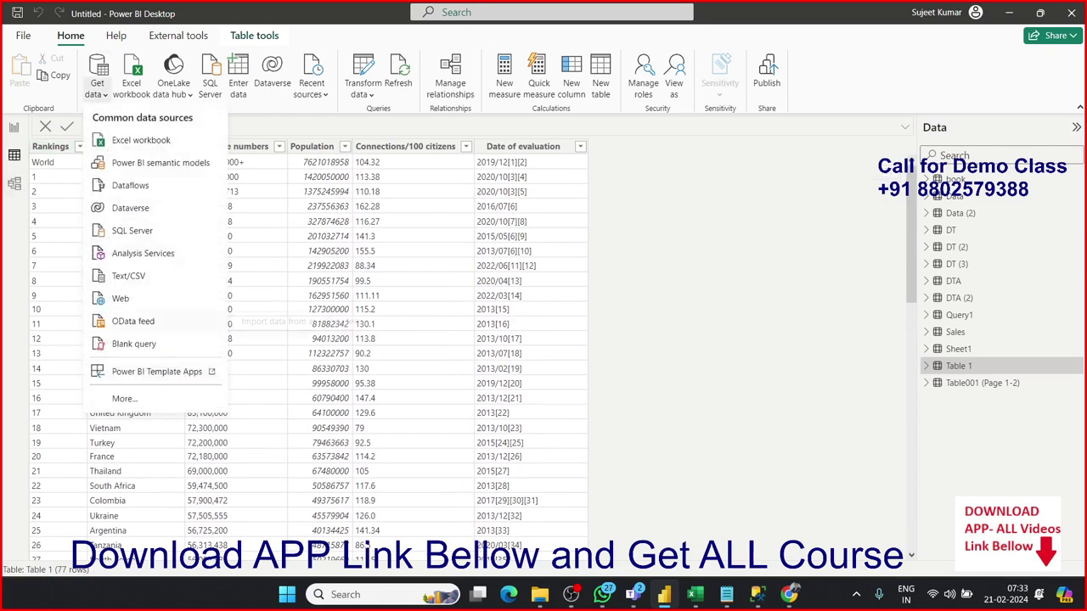
{"action": "left_click", "coordinate": [132, 321]}
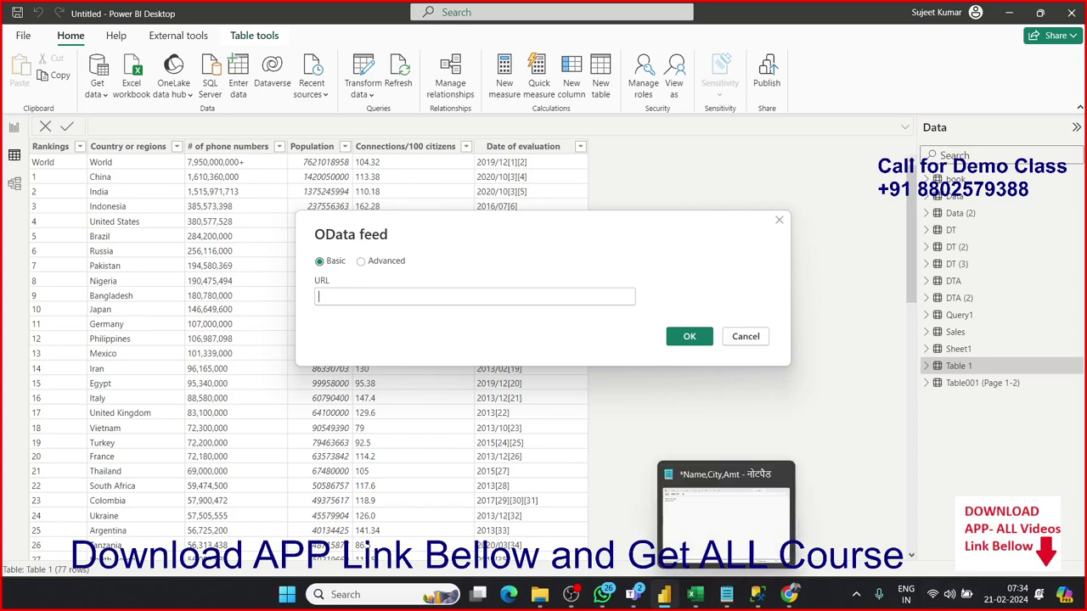
{"action": "left_click", "coordinate": [789, 594]}
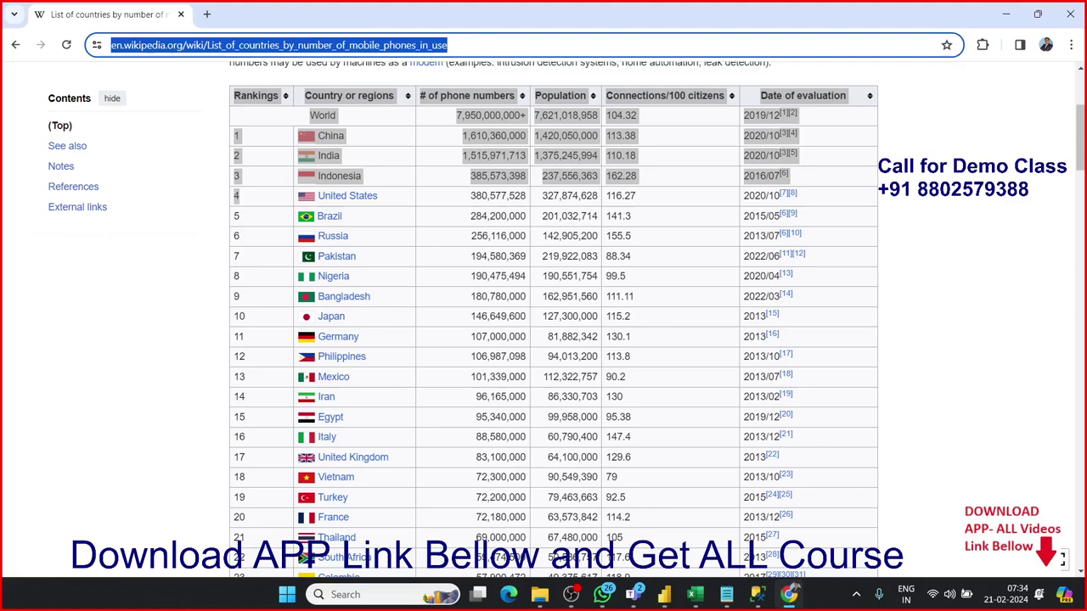
Step: In a new tab, Google 'odata feed sample' and open the OData Reference Services page
{"action": "left_click", "coordinate": [207, 14]}
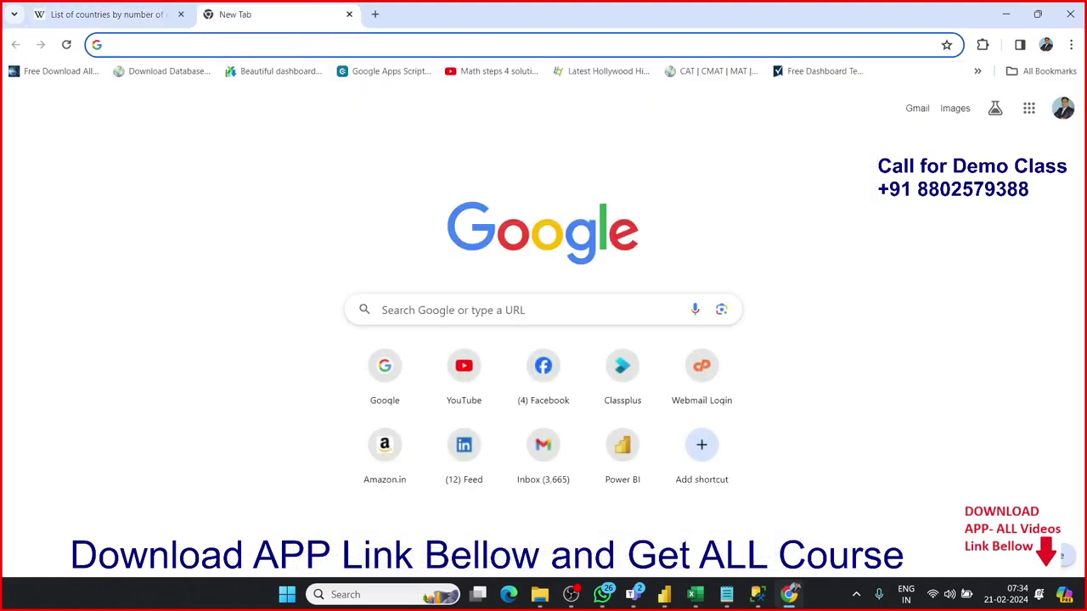
{"action": "type", "text": "google.com"}
{"action": "key", "text": "Return"}
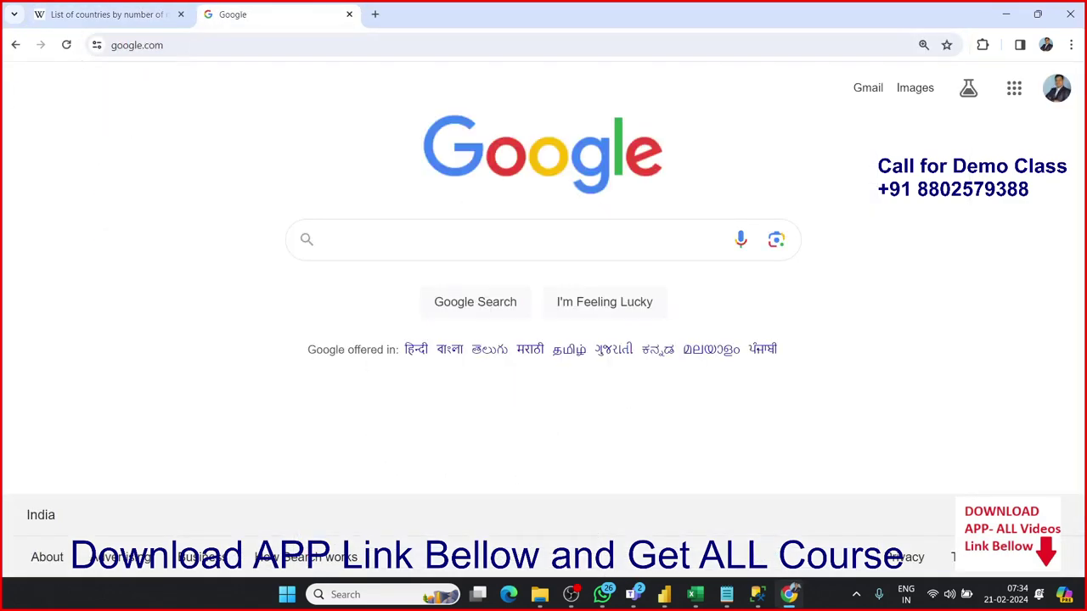
{"action": "type", "text": "od"}
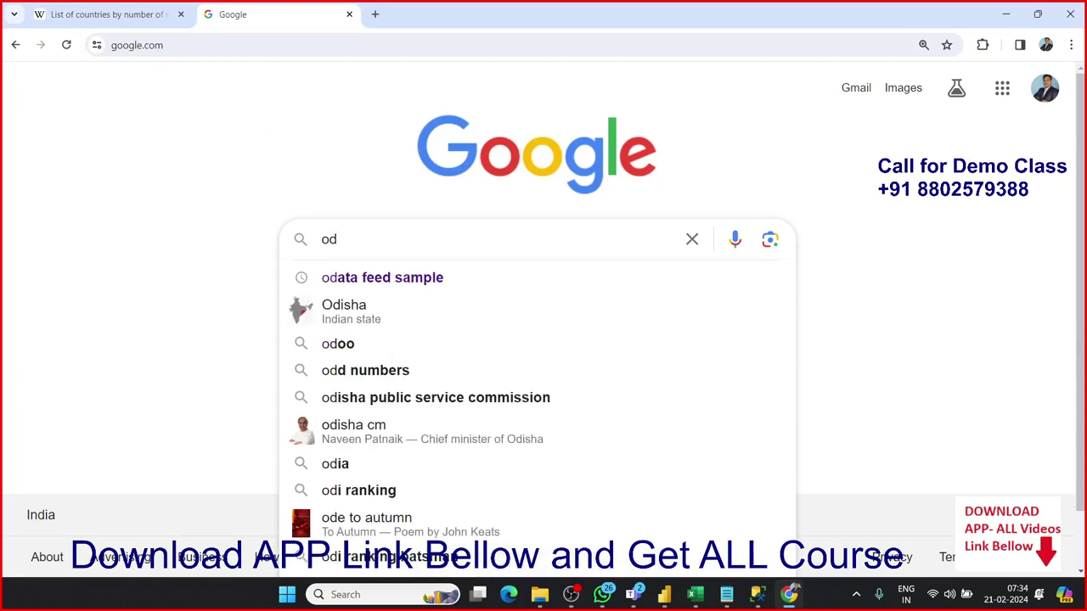
{"action": "key", "text": "Down"}
{"action": "key", "text": "Return"}
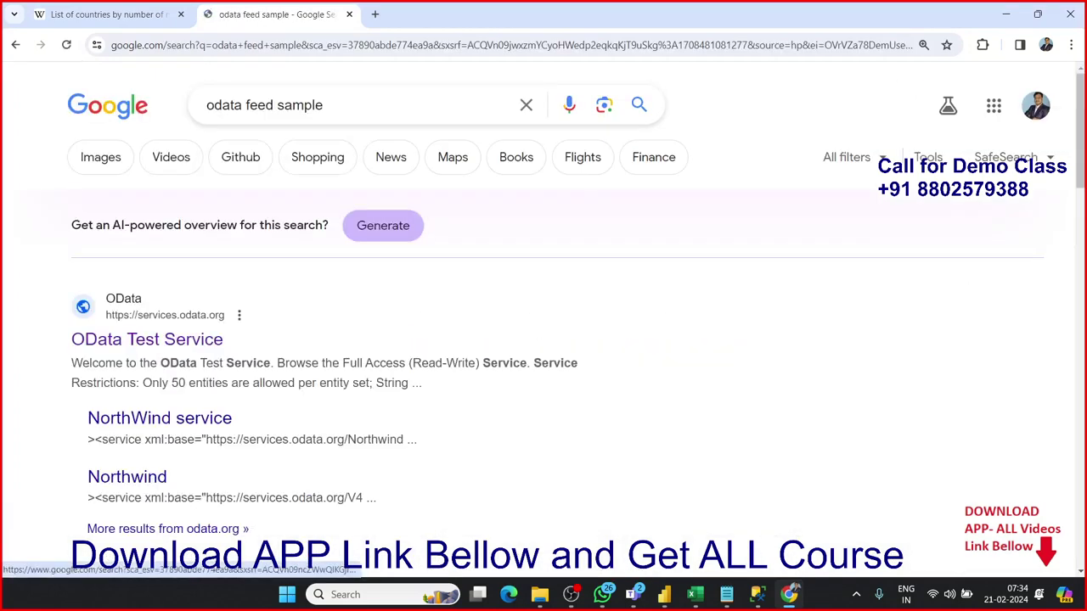
{"action": "scroll", "coordinate": [159, 231], "scroll_direction": "down", "scroll_amount": 1}
{"action": "scroll", "coordinate": [160, 231], "scroll_direction": "down", "scroll_amount": 1}
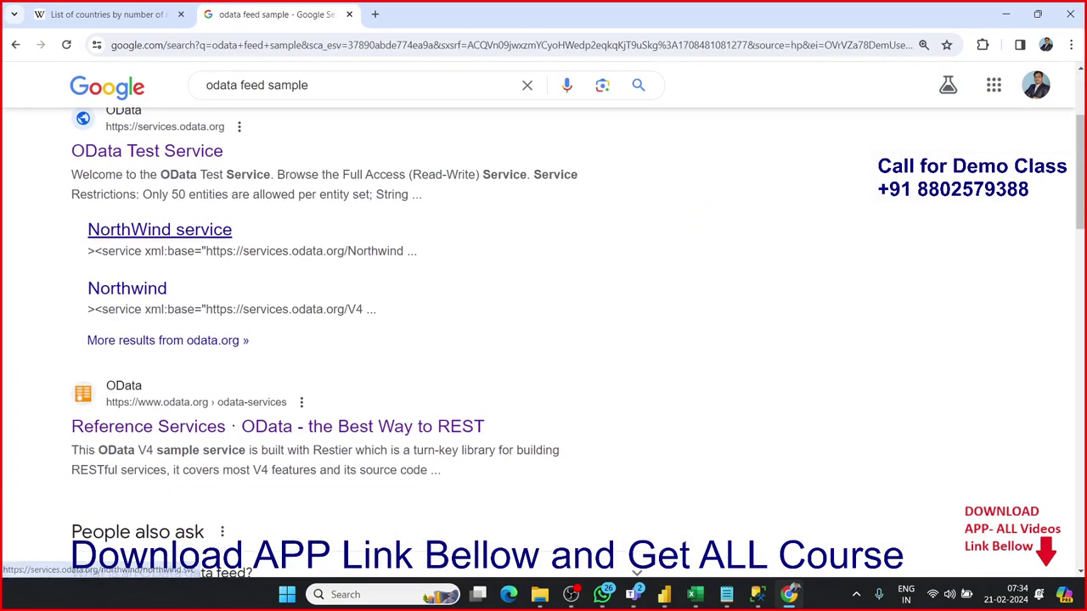
{"action": "left_click", "coordinate": [277, 426]}
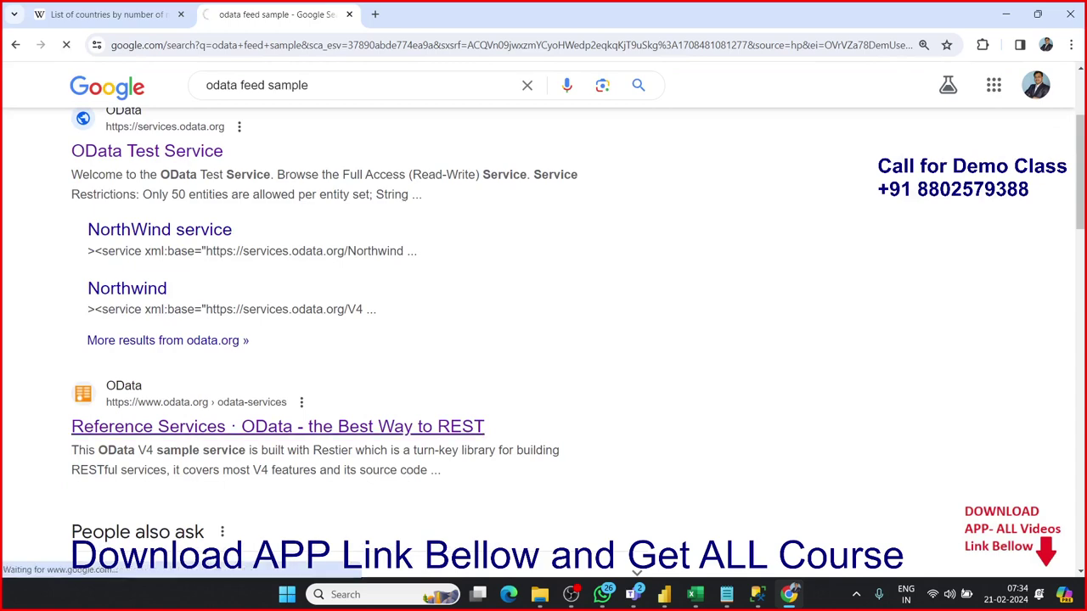
Step: Select the People $filter example URL ending at FirstName and copy it
{"action": "scroll", "coordinate": [537, 322], "scroll_direction": "down", "scroll_amount": 3}
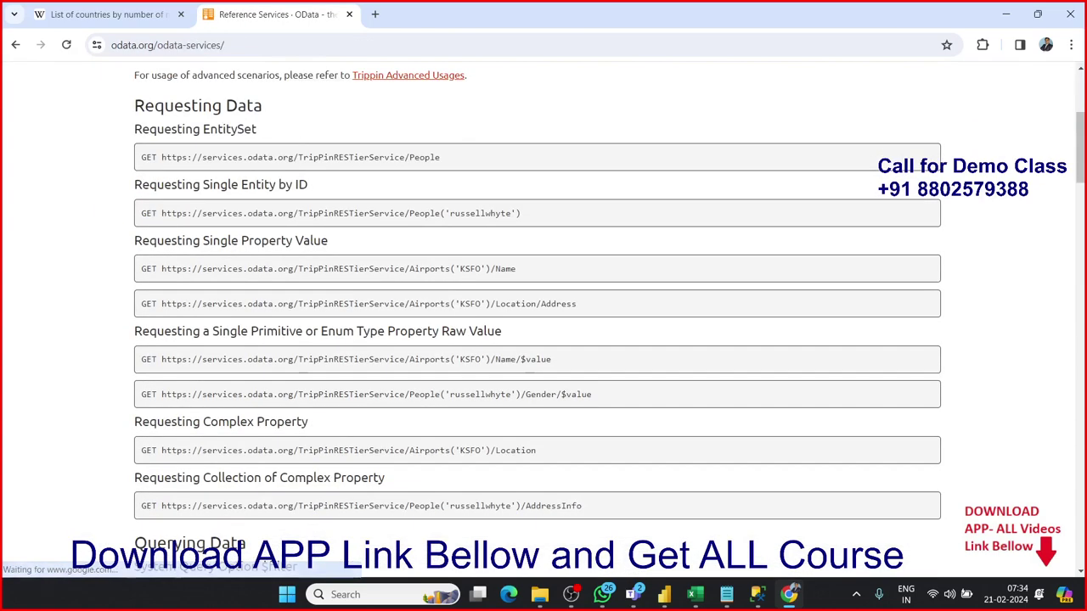
{"action": "scroll", "coordinate": [536, 322], "scroll_direction": "down", "scroll_amount": 2}
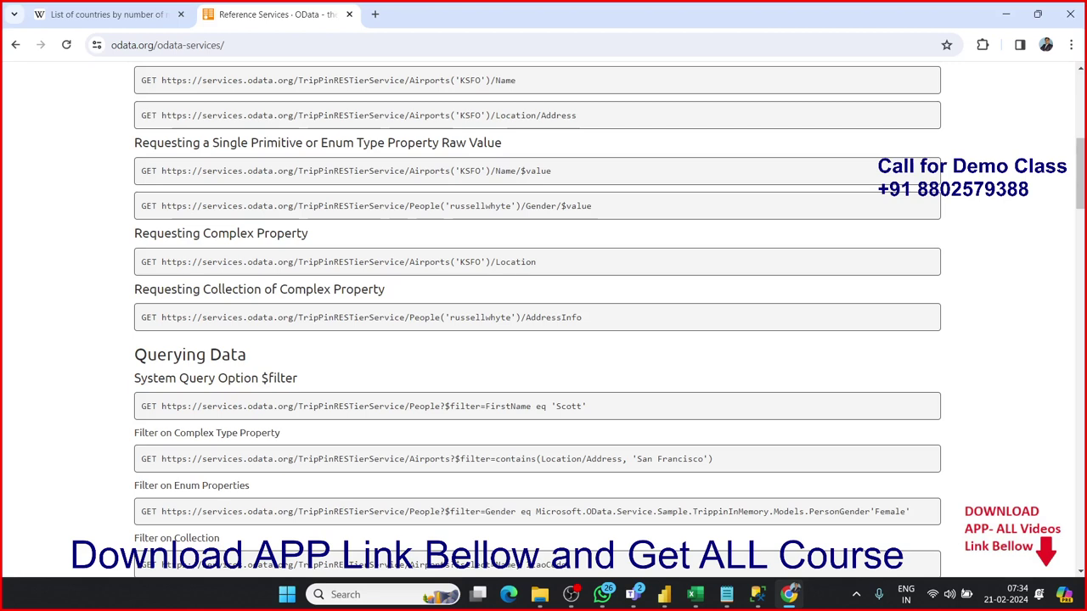
{"action": "left_click_drag", "start_coordinate": [157, 262], "coordinate": [163, 262]}
{"action": "left_click", "coordinate": [160, 262]}
{"action": "left_click_drag", "start_coordinate": [161, 406], "coordinate": [561, 406]}
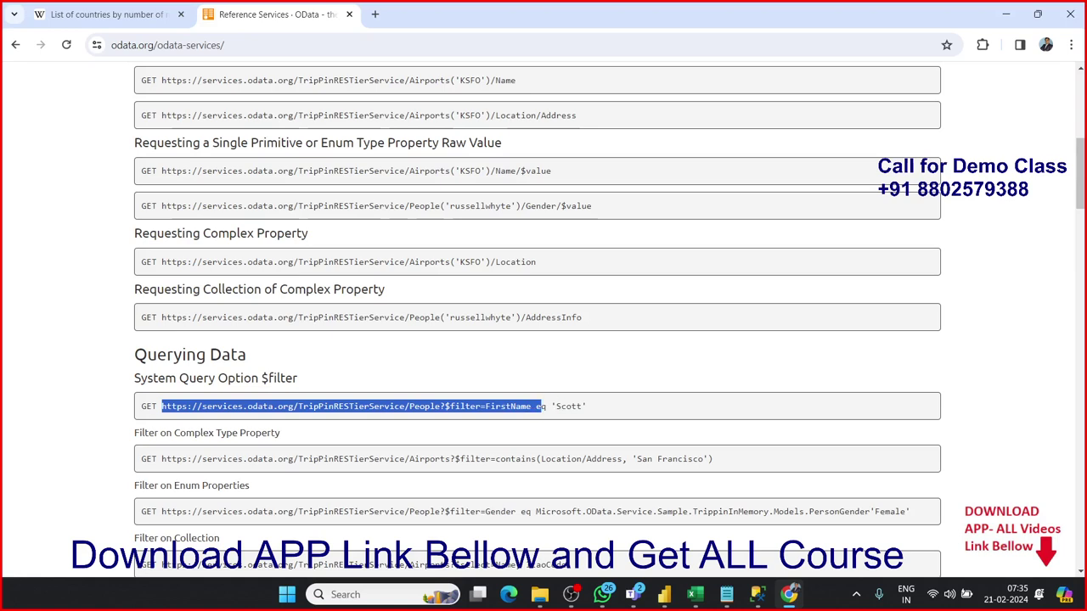
{"action": "left_click_drag", "start_coordinate": [560, 406], "coordinate": [531, 405]}
{"action": "key", "text": "ctrl+c"}
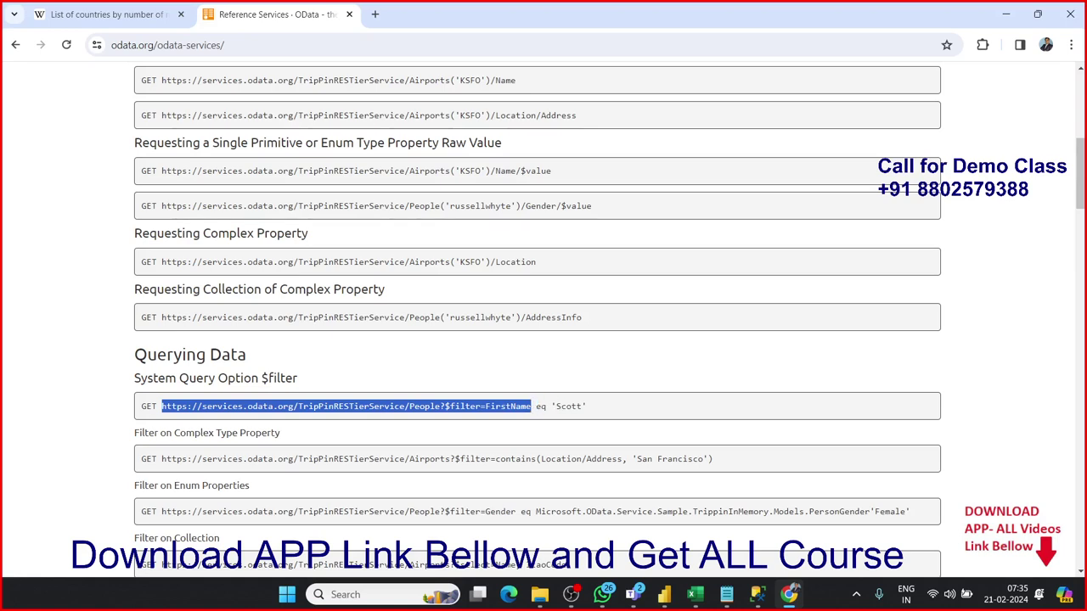
Step: Test the People filter and Airports San Francisco filter URLs in a new tab
{"action": "left_click", "coordinate": [374, 15]}
{"action": "key", "text": "ctrl+v"}
{"action": "key", "text": "Return"}
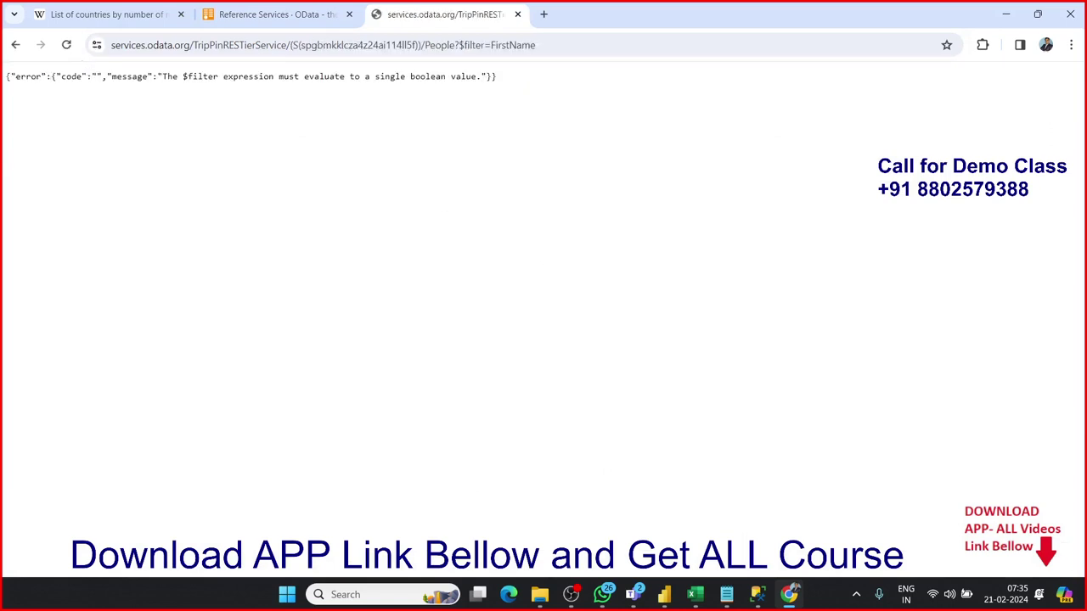
{"action": "left_click", "coordinate": [272, 14]}
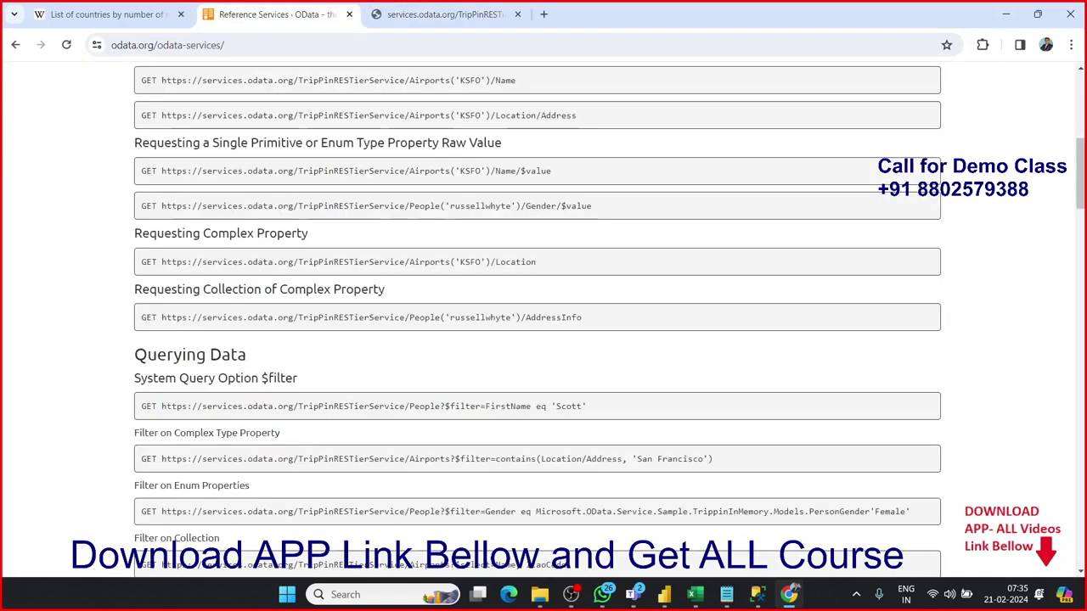
{"action": "left_click_drag", "start_coordinate": [712, 459], "coordinate": [162, 458]}
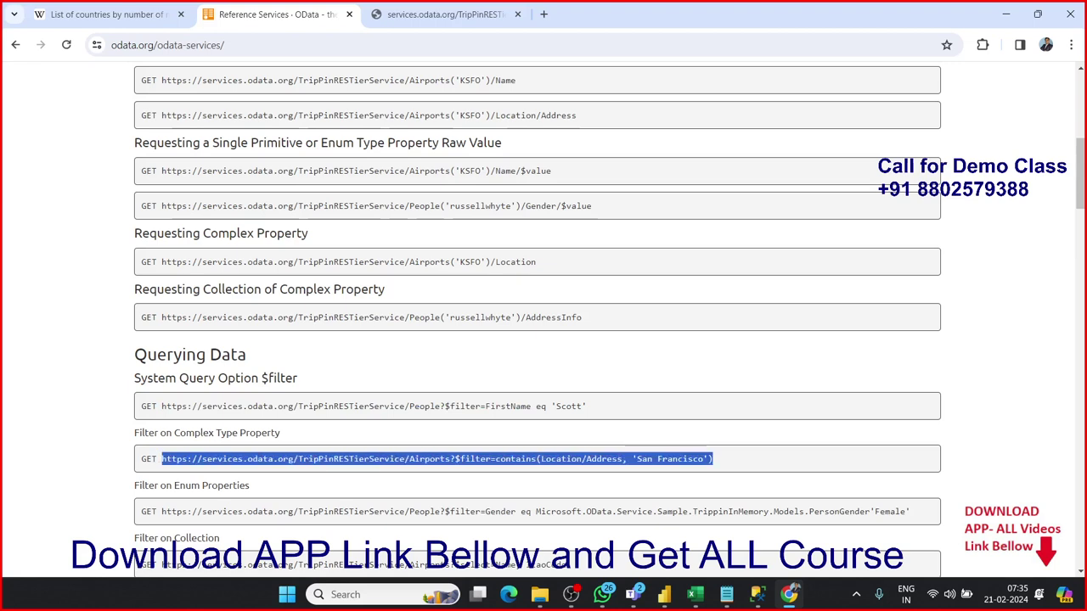
{"action": "key", "text": "ctrl+Tab"}
{"action": "key", "text": "ctrl+l"}
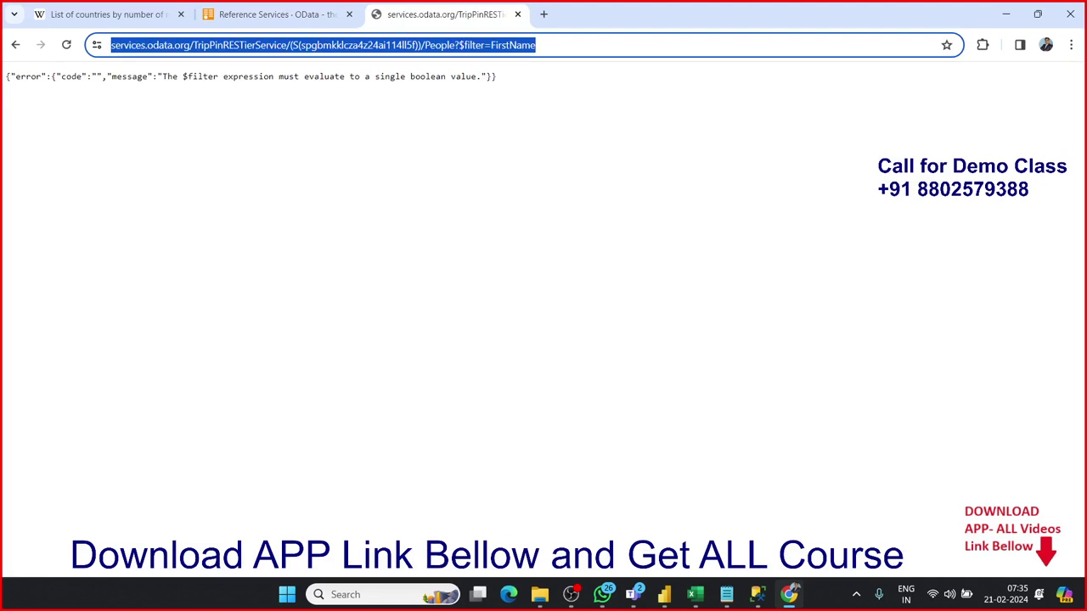
{"action": "key", "text": "ctrl+v"}
{"action": "key", "text": "Return"}
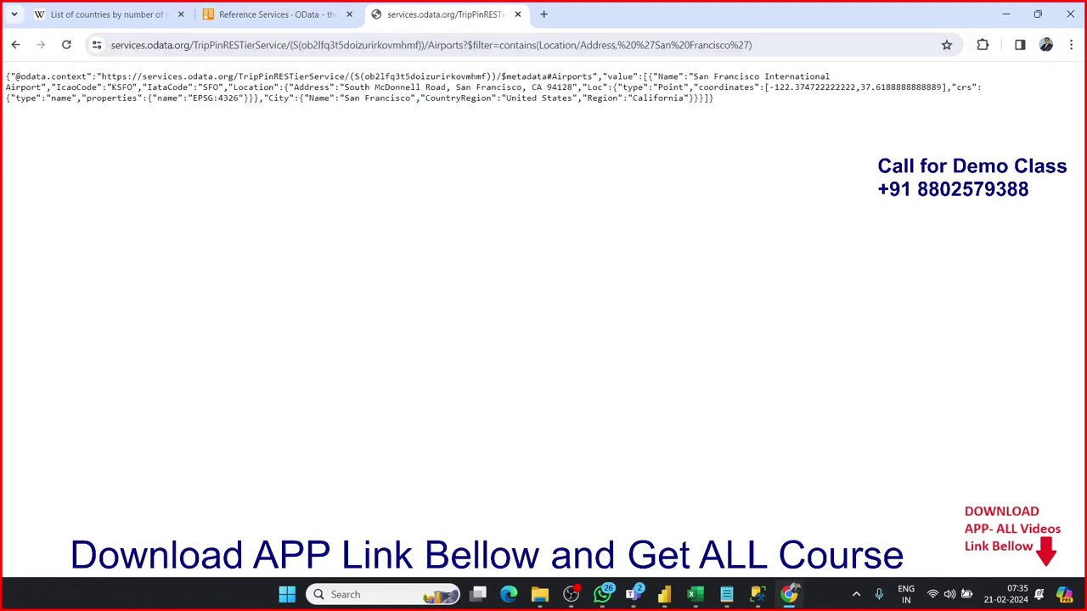
Step: Copy the People entity set URL, load it in the results tab, and select its address
{"action": "key", "text": "ctrl+shift+Tab"}
{"action": "scroll", "coordinate": [543, 340], "scroll_direction": "down", "scroll_amount": 1}
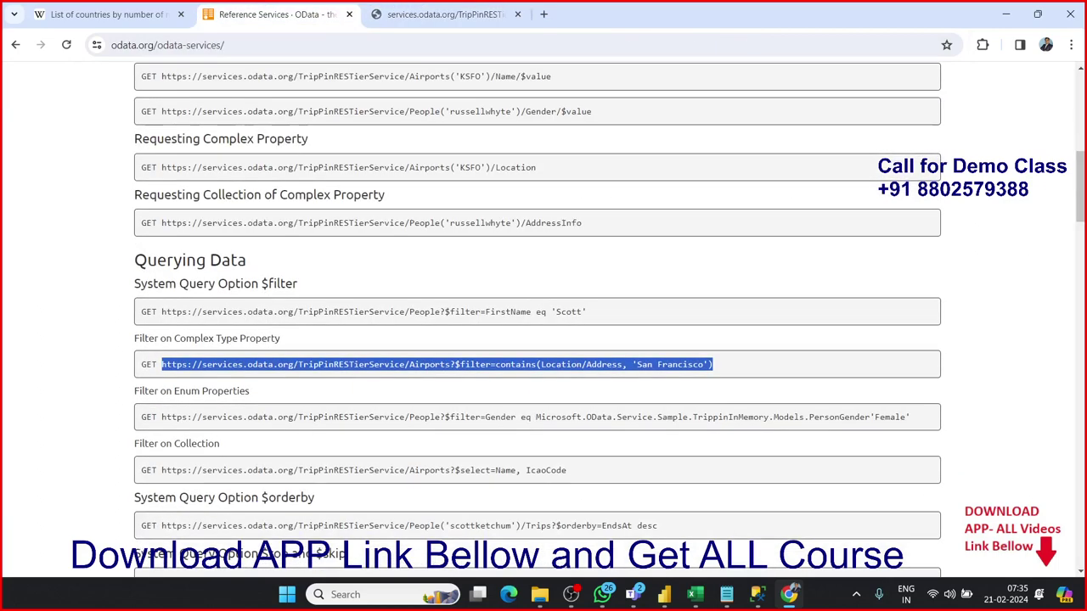
{"action": "scroll", "coordinate": [543, 339], "scroll_direction": "up", "scroll_amount": 2}
{"action": "scroll", "coordinate": [537, 320], "scroll_direction": "up", "scroll_amount": 2}
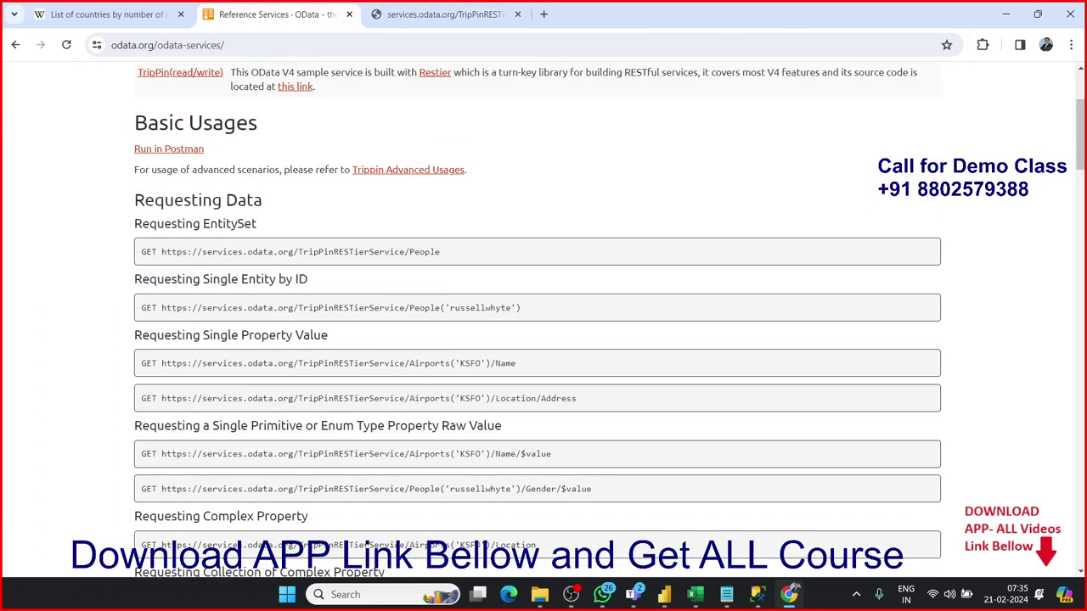
{"action": "left_click_drag", "start_coordinate": [439, 251], "coordinate": [161, 251]}
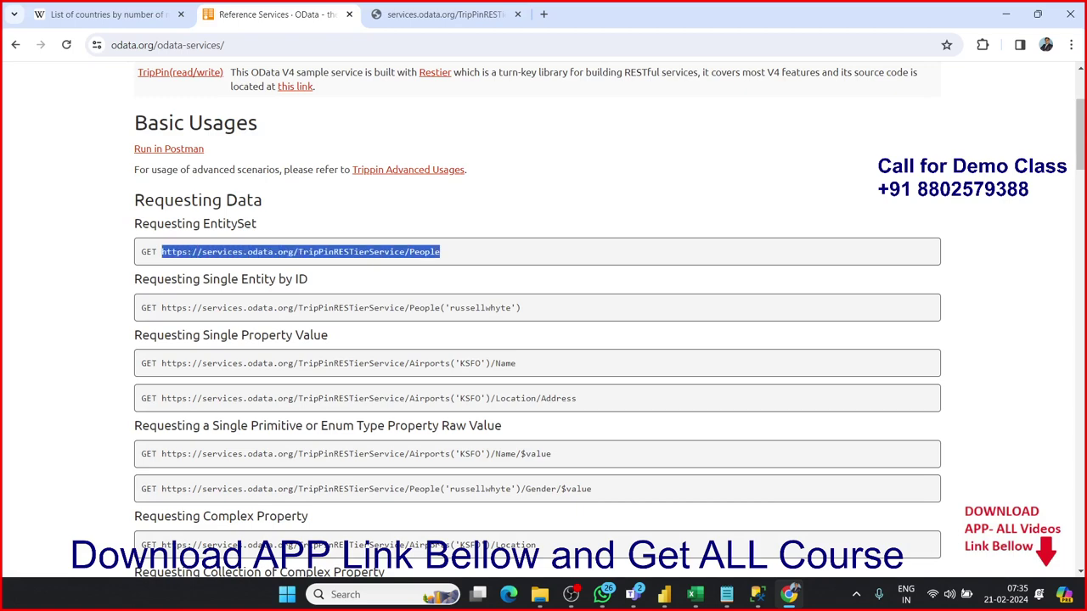
{"action": "key", "text": "ctrl+c"}
{"action": "key", "text": "ctrl+Tab"}
{"action": "key", "text": "ctrl+l"}
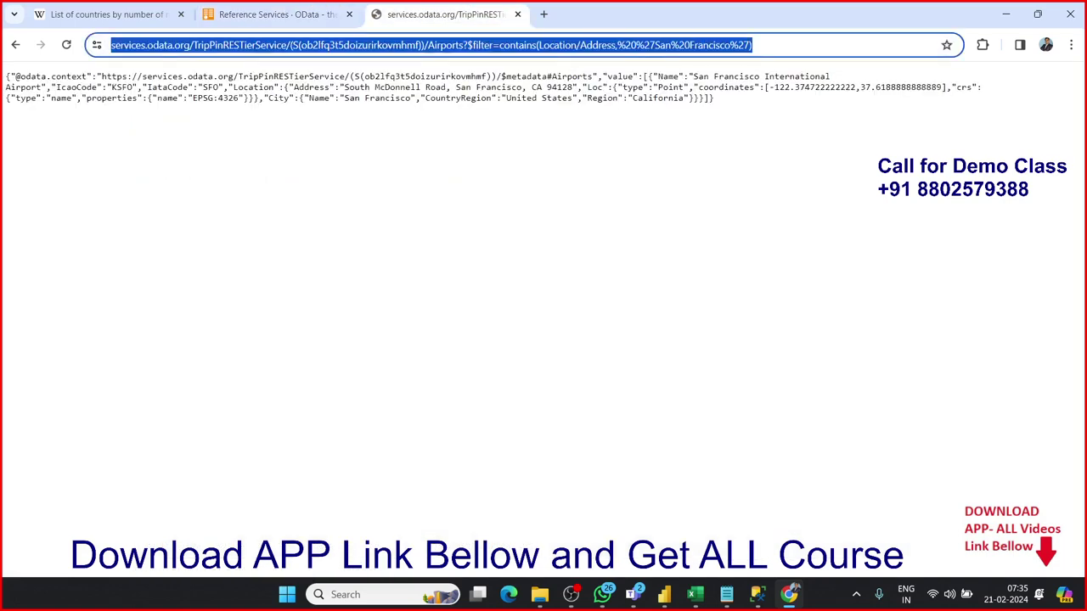
{"action": "key", "text": "ctrl+v"}
{"action": "key", "text": "Return"}
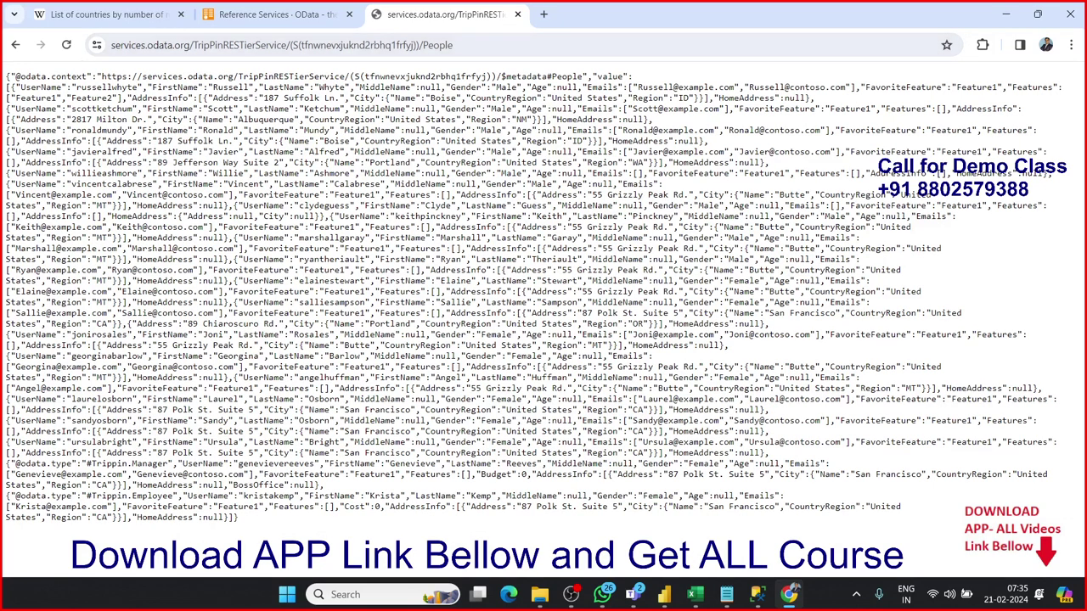
{"action": "key", "text": "ctrl+l"}
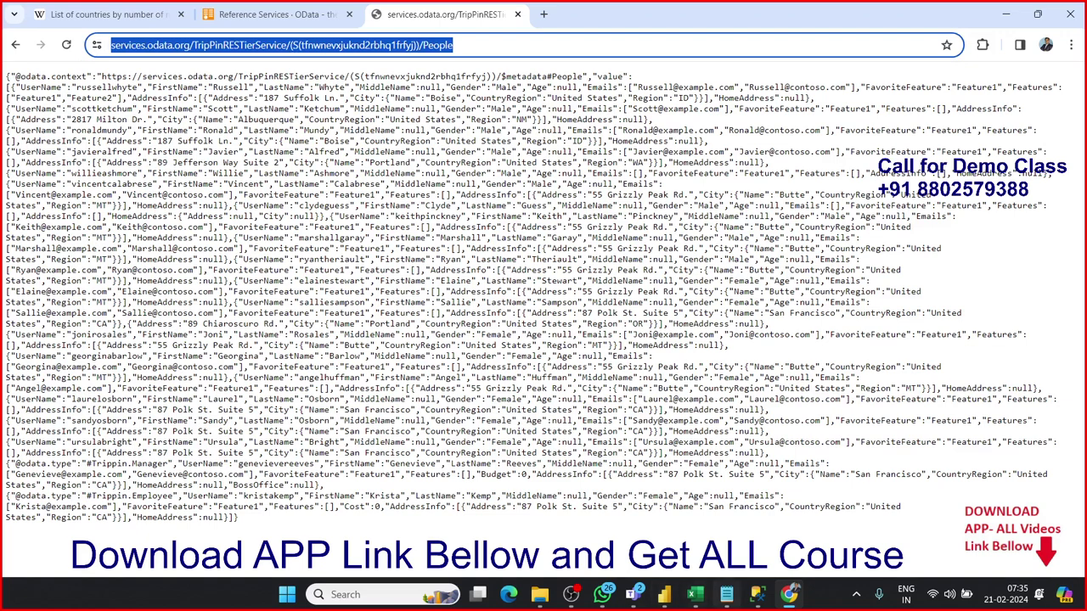
Step: Paste the TripPin People feed URL into the OData feed dialog and load it as Query2
{"action": "left_click", "coordinate": [664, 595]}
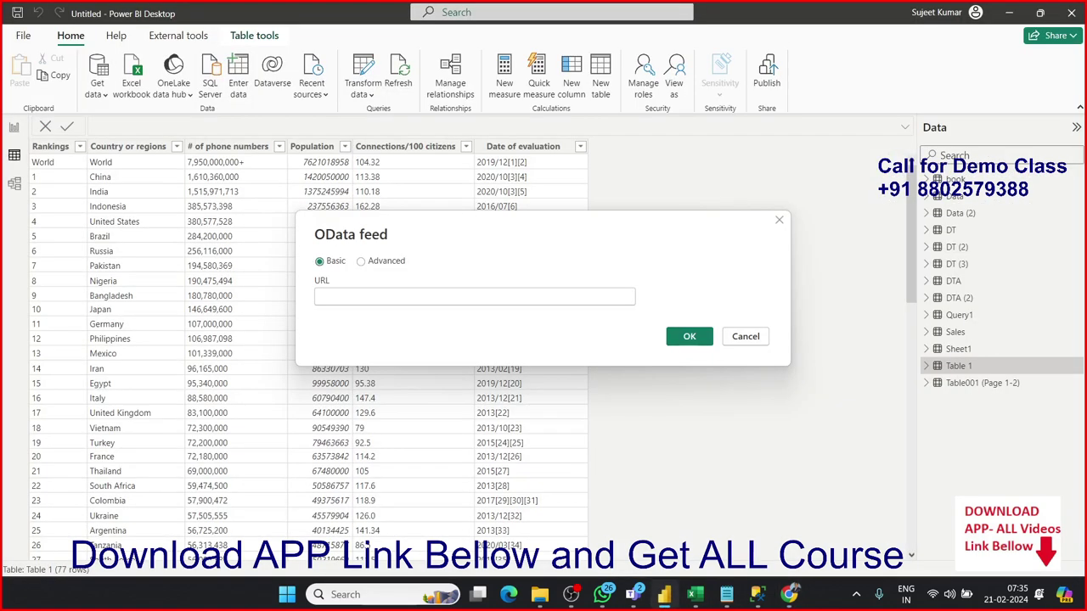
{"action": "key", "text": "ctrl+v"}
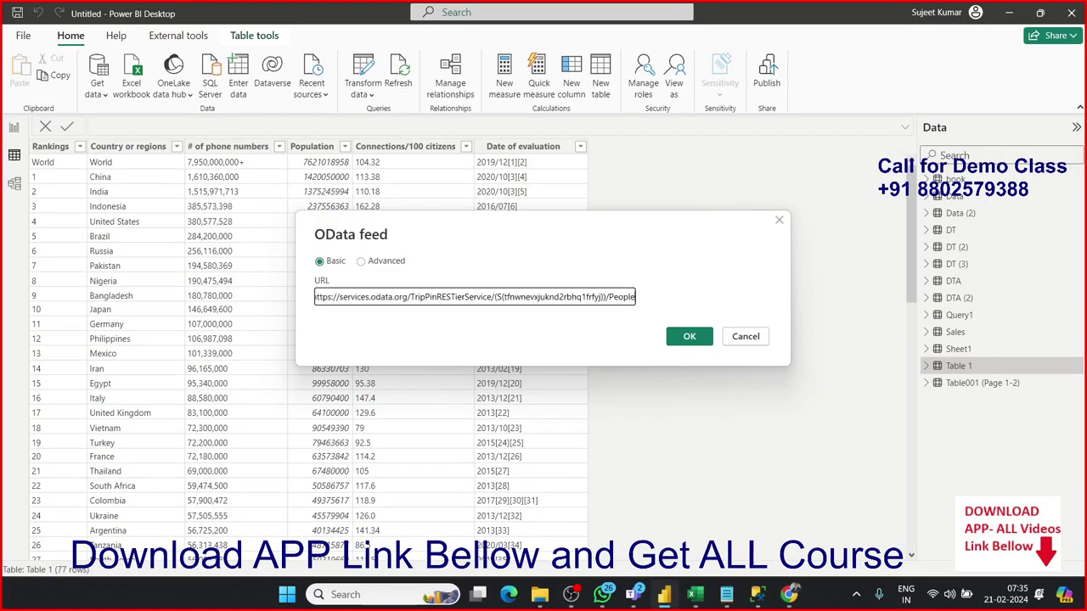
{"action": "key", "text": "Return"}
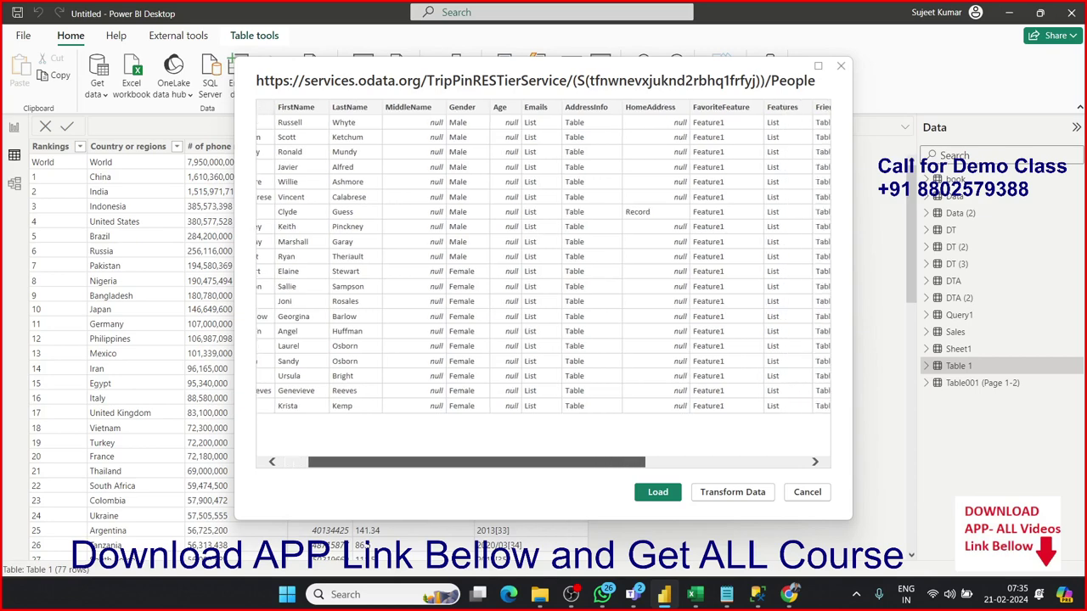
{"action": "mouse_move", "coordinate": [449, 462]}
{"action": "left_mouse_down"}
{"action": "mouse_move", "coordinate": [637, 462]}
{"action": "mouse_move", "coordinate": [448, 462]}
{"action": "left_mouse_up"}
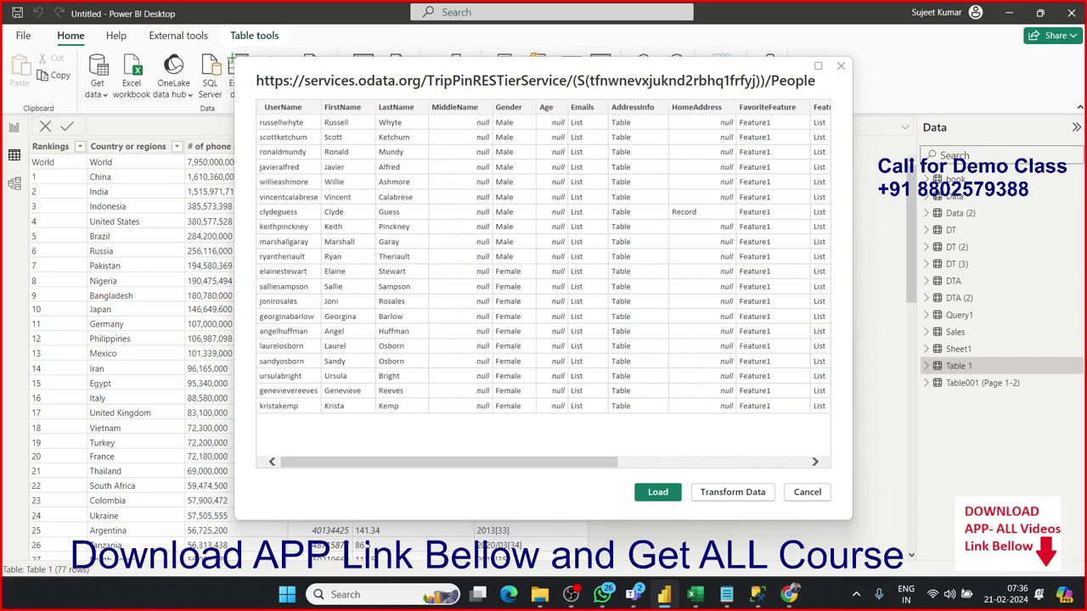
{"action": "key", "text": "Return"}
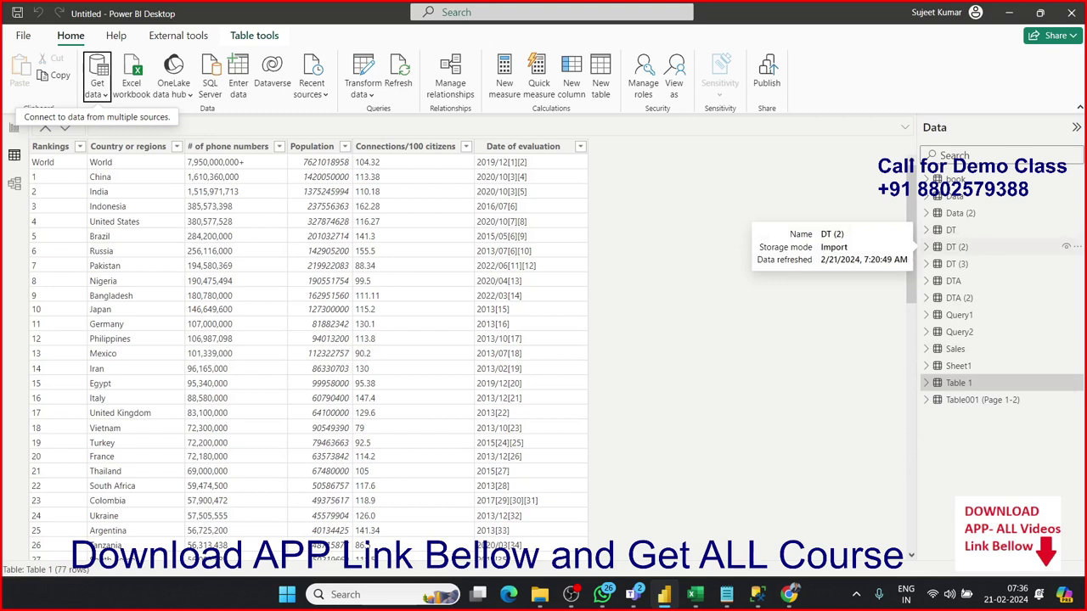
Step: From Get data > More, Other category, start a Google Sheets connection, then switch to Chrome
{"action": "left_click", "coordinate": [96, 88]}
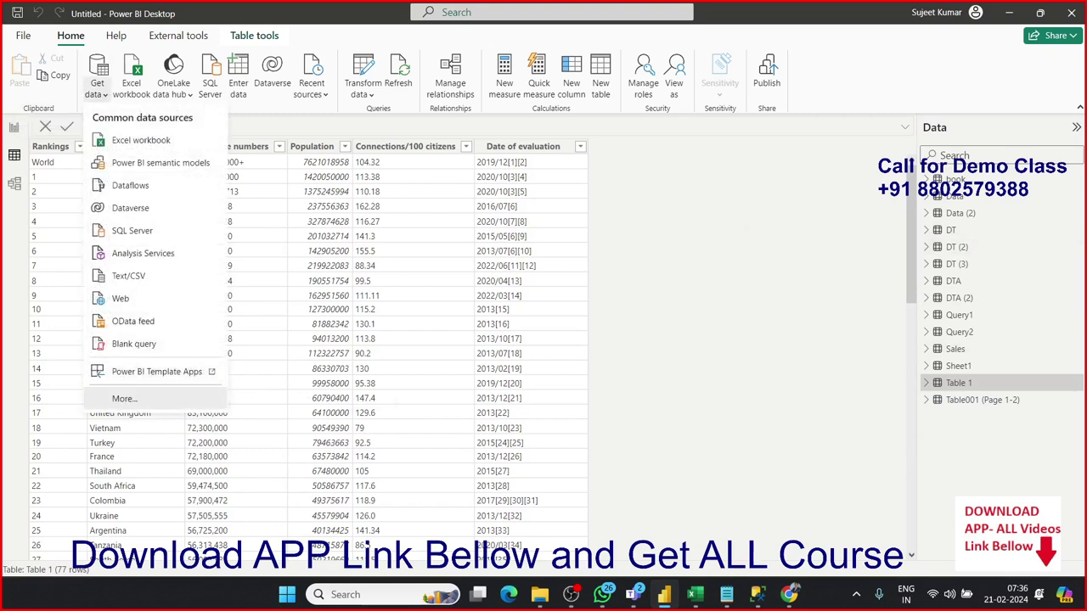
{"action": "left_click", "coordinate": [124, 398]}
{"action": "left_click", "coordinate": [381, 291]}
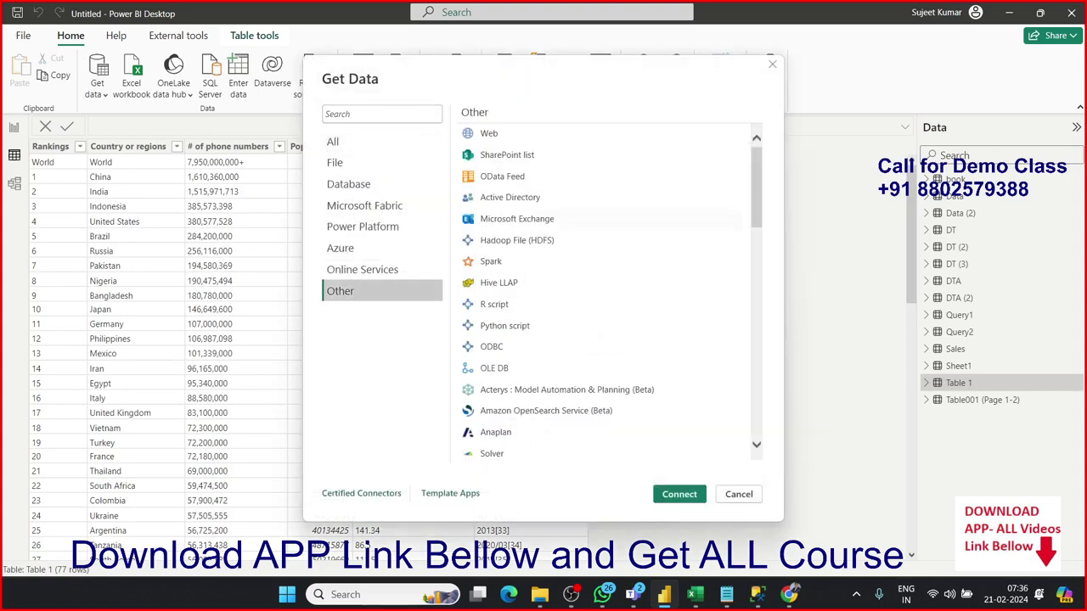
{"action": "scroll", "coordinate": [611, 292], "scroll_direction": "down", "scroll_amount": 1}
{"action": "scroll", "coordinate": [611, 292], "scroll_direction": "down", "scroll_amount": 3}
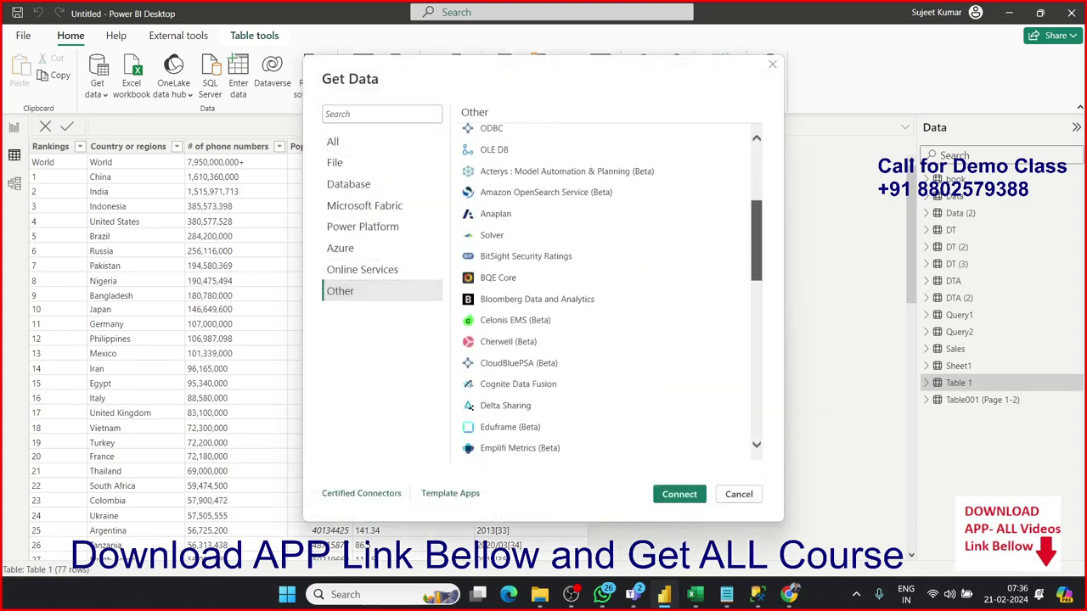
{"action": "scroll", "coordinate": [611, 292], "scroll_direction": "down", "scroll_amount": 2}
{"action": "scroll", "coordinate": [611, 292], "scroll_direction": "down", "scroll_amount": 1}
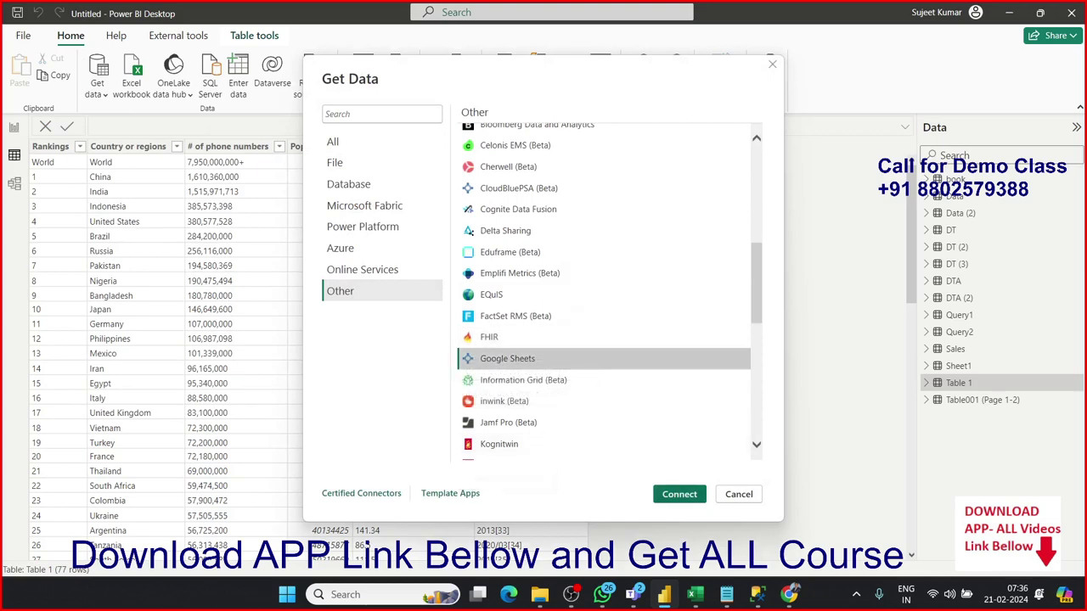
{"action": "key", "text": "Escape"}
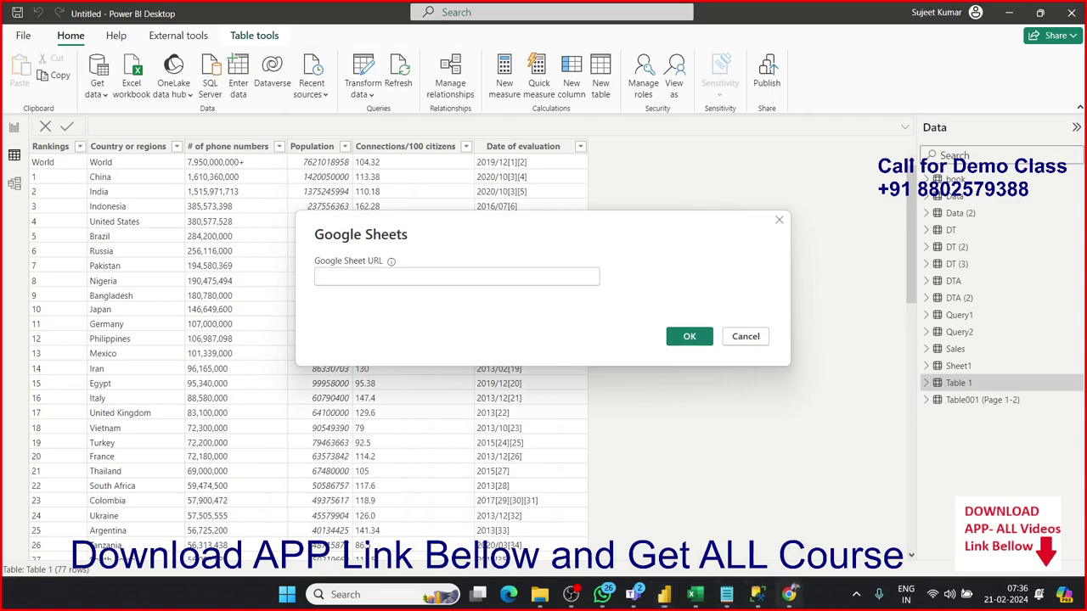
{"action": "left_click", "coordinate": [789, 594]}
Step: Open PData from Google Drive, copy its share link, and return to Power BI
{"action": "left_click", "coordinate": [543, 13]}
{"action": "type", "text": "drive.google.com/drive/"}
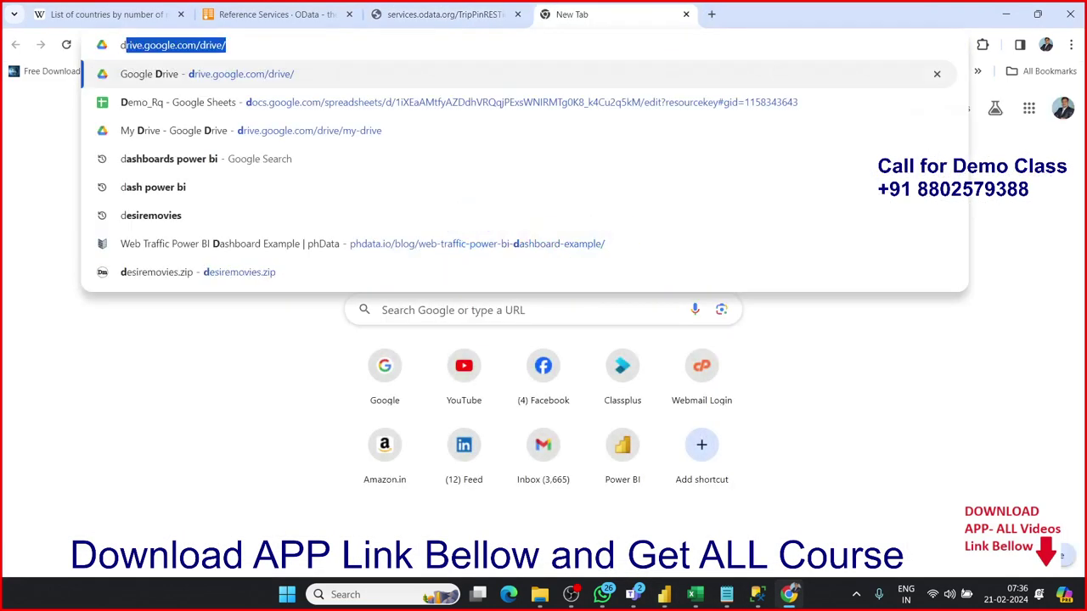
{"action": "key", "text": "Return"}
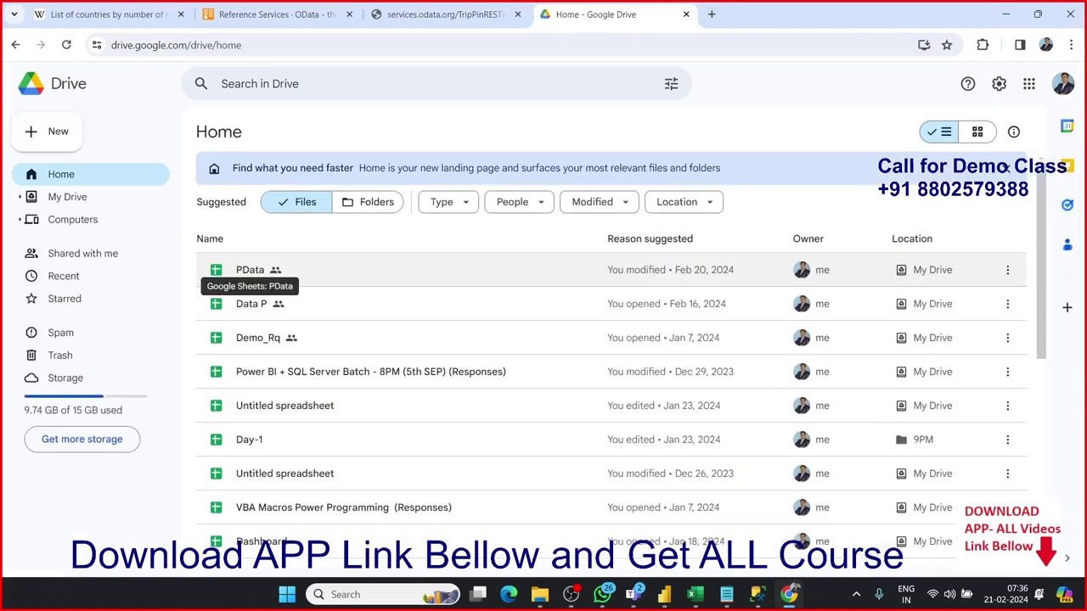
{"action": "double_click", "coordinate": [249, 270]}
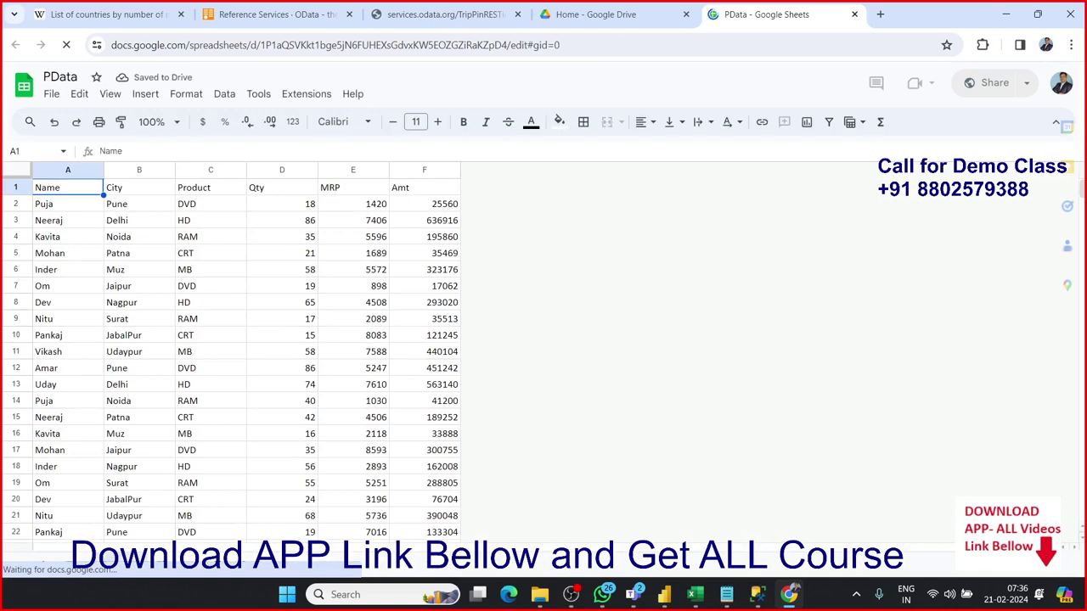
{"action": "left_click", "coordinate": [989, 82]}
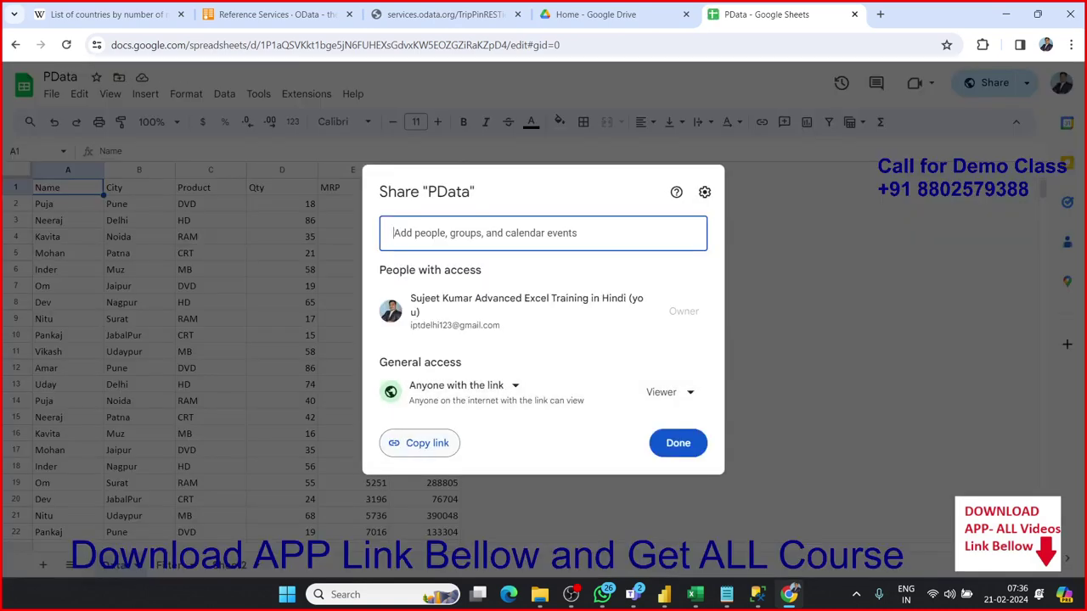
{"action": "left_click", "coordinate": [419, 442]}
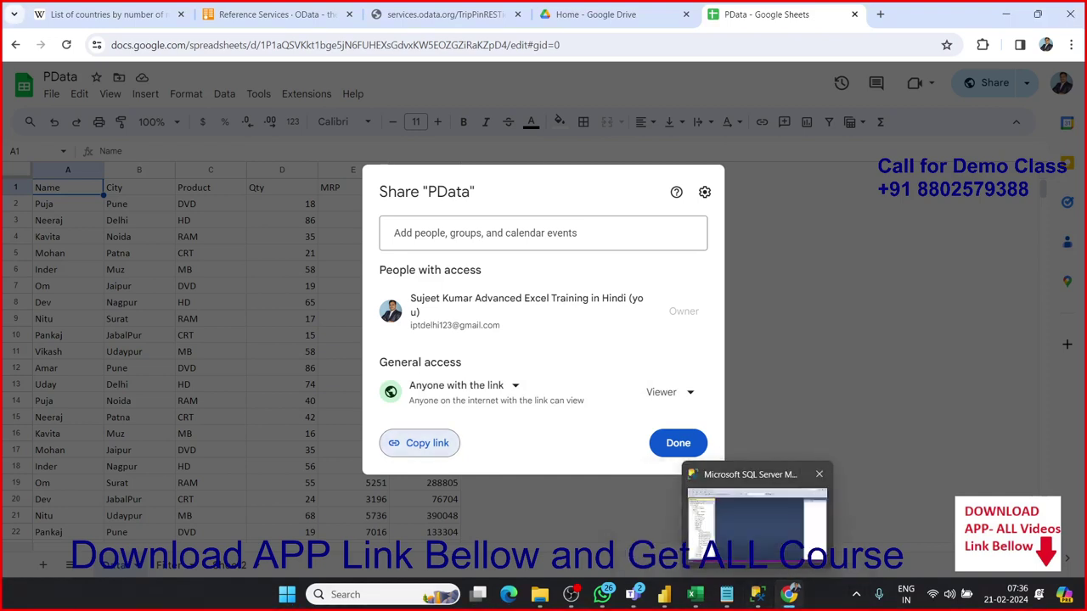
{"action": "left_click", "coordinate": [664, 594]}
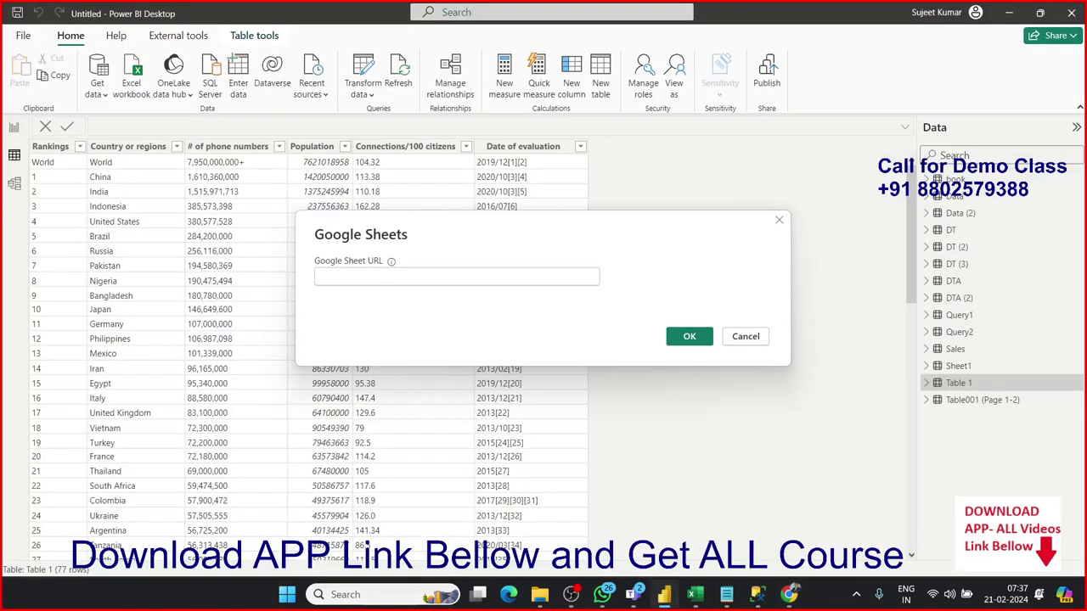
Step: Paste the PData sheet link, preview and tick the Data sheet, and load it as Data (3)
{"action": "key", "text": "ctrl+v"}
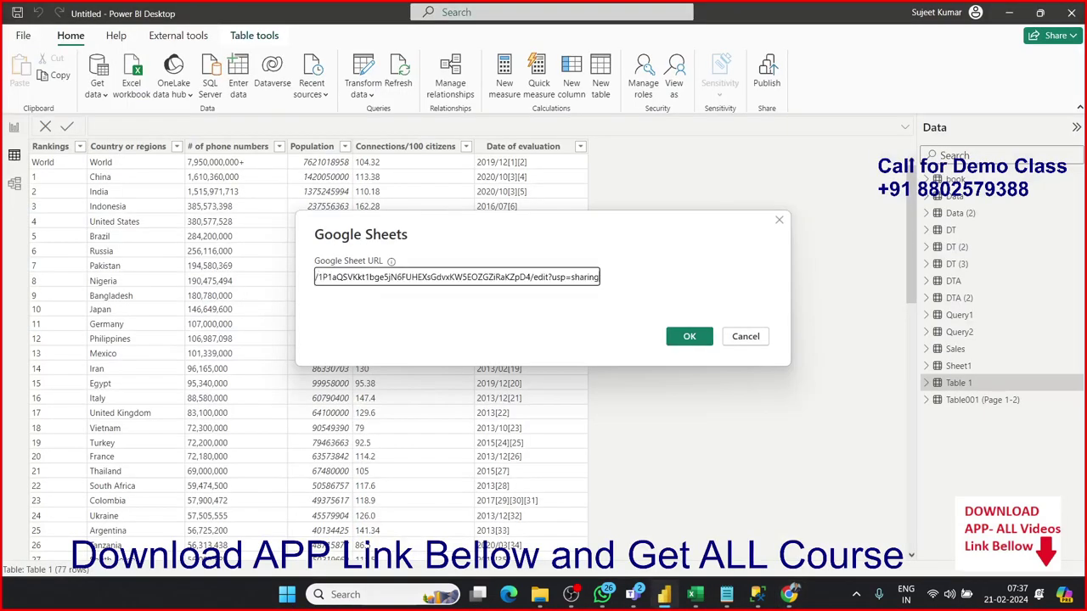
{"action": "key", "text": "Return"}
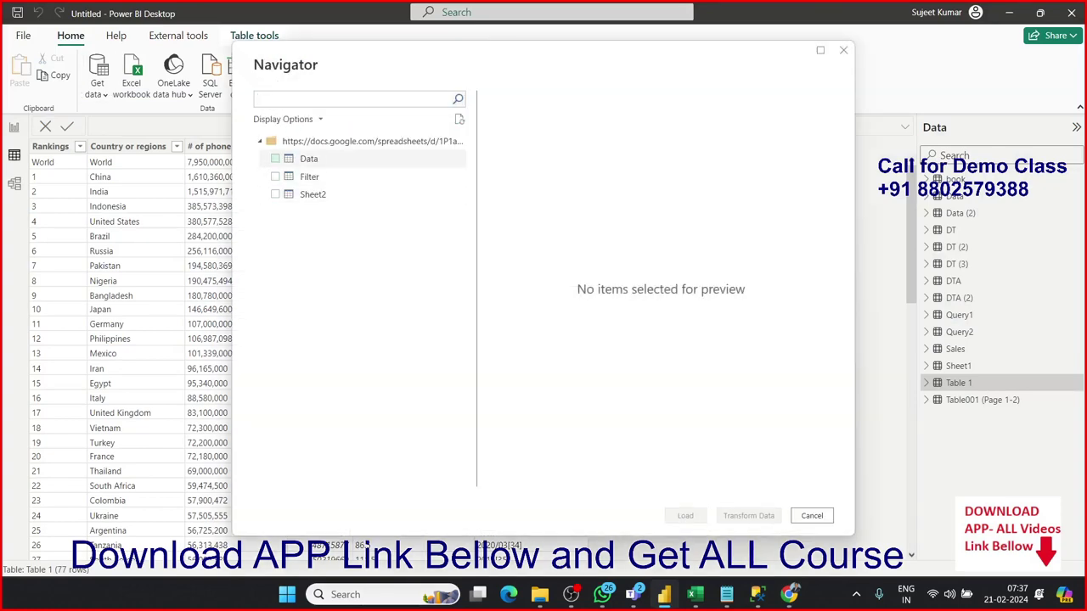
{"action": "left_click", "coordinate": [323, 160]}
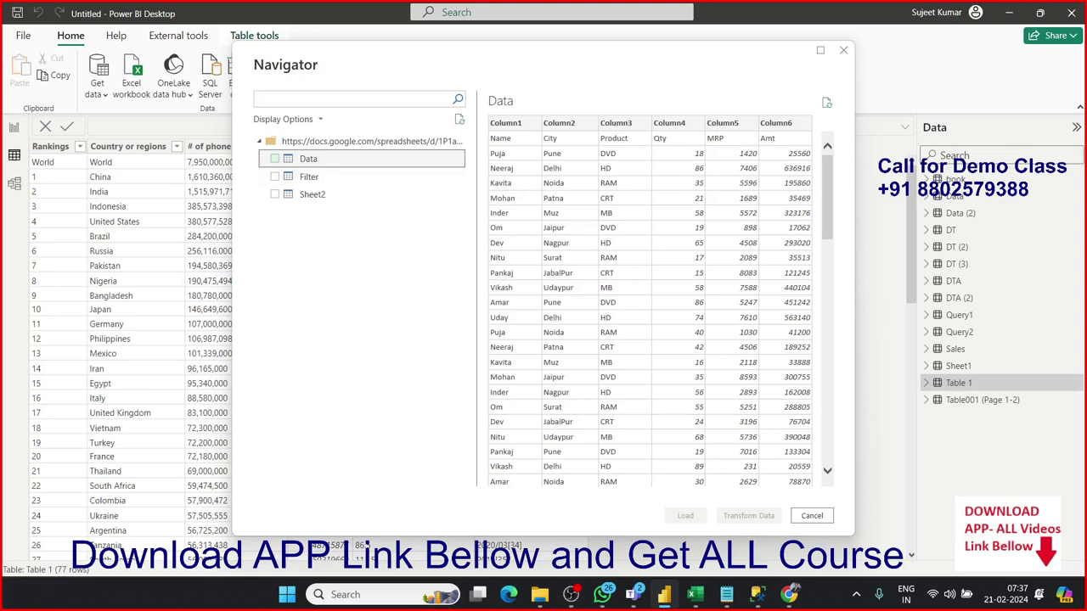
{"action": "left_click", "coordinate": [275, 159]}
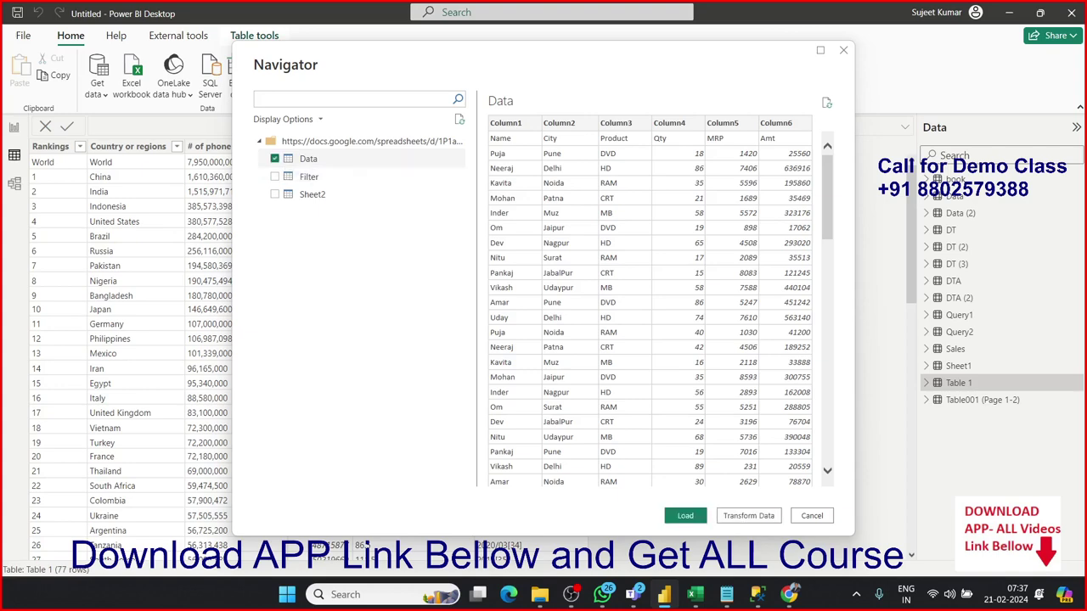
{"action": "left_click", "coordinate": [686, 516]}
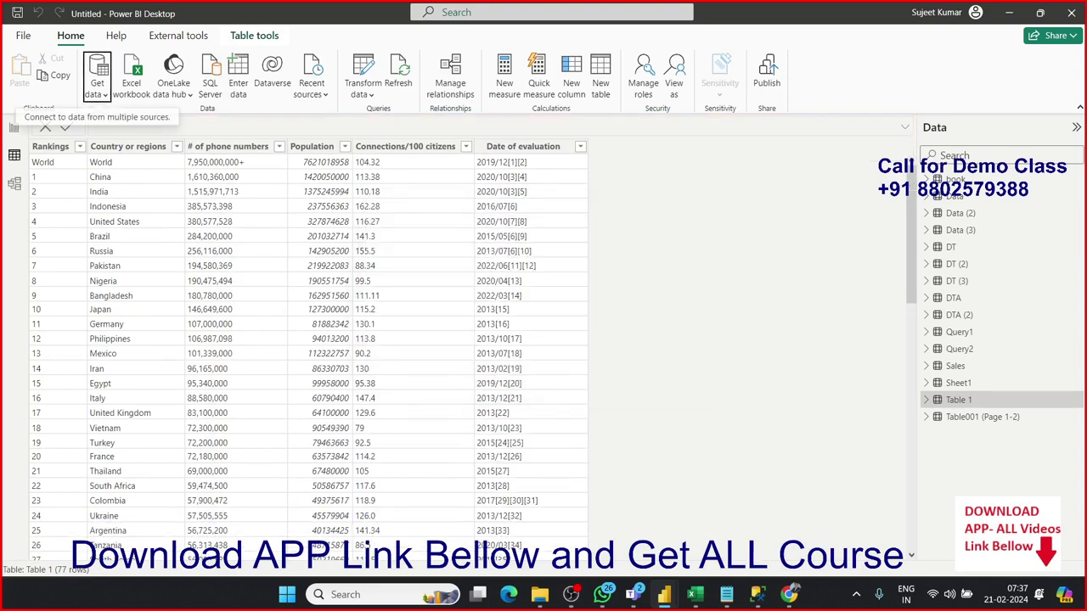
Step: Browse the full Get Data connector list, then bring up Windows Start search
{"action": "left_click", "coordinate": [97, 88]}
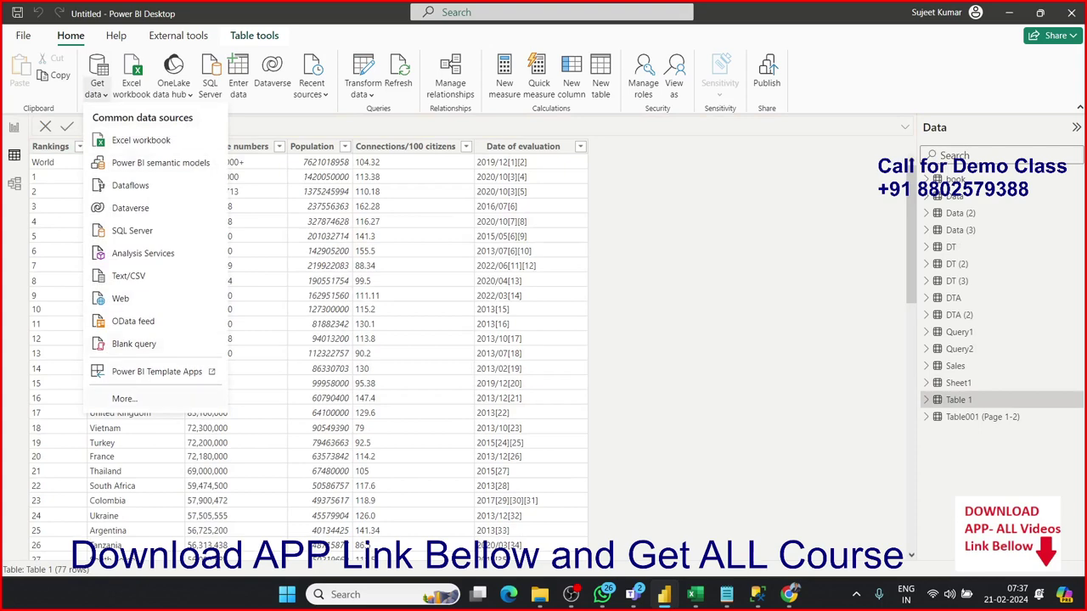
{"action": "left_click", "coordinate": [124, 399]}
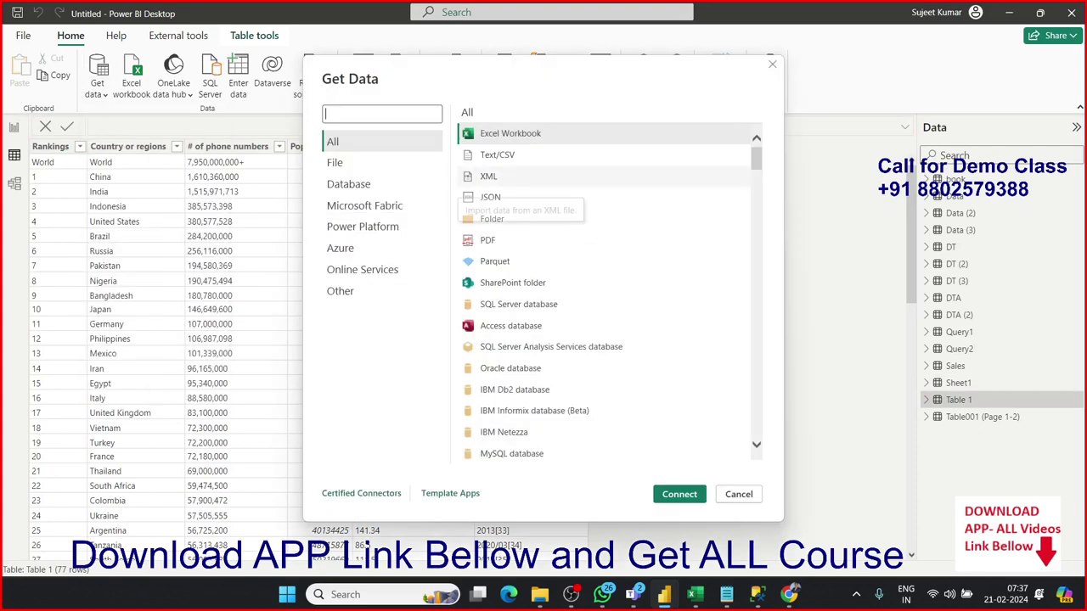
{"action": "scroll", "coordinate": [607, 292], "scroll_direction": "down", "scroll_amount": 20}
{"action": "scroll", "coordinate": [607, 292], "scroll_direction": "up", "scroll_amount": 10}
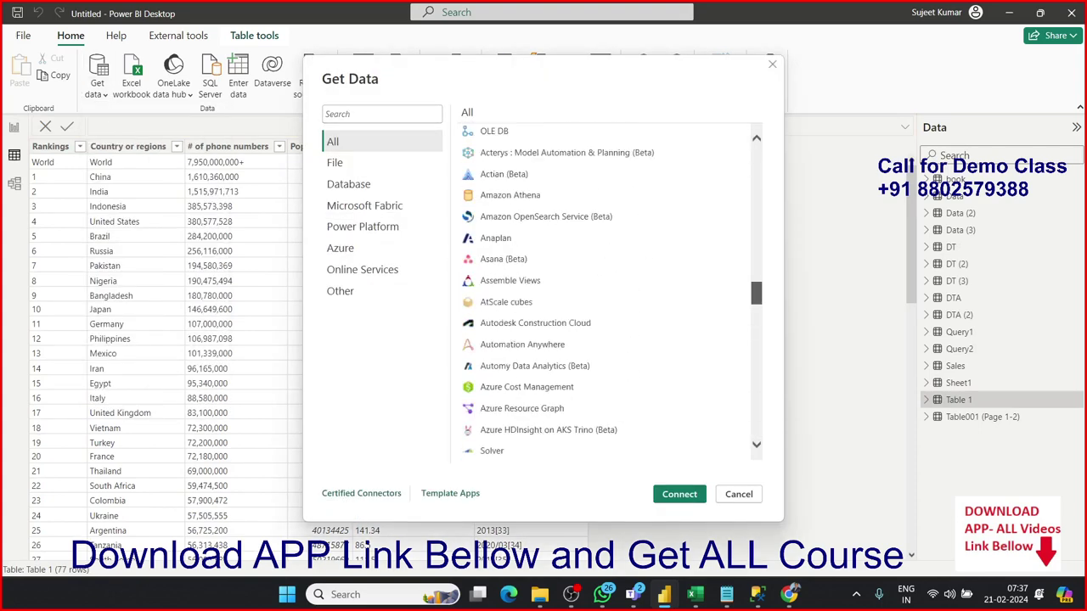
{"action": "scroll", "coordinate": [607, 292], "scroll_direction": "up", "scroll_amount": 10}
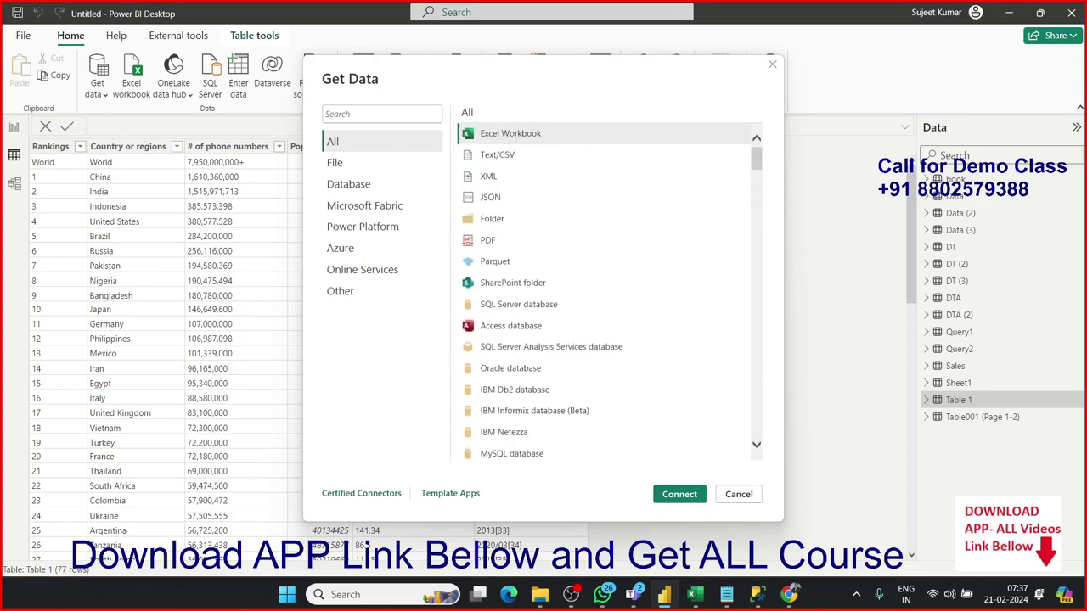
{"action": "key", "text": "super"}
Step: Search for 'zoom', launch Zoom to start a meeting, and bring File Explorer forward
{"action": "type", "text": "z"}
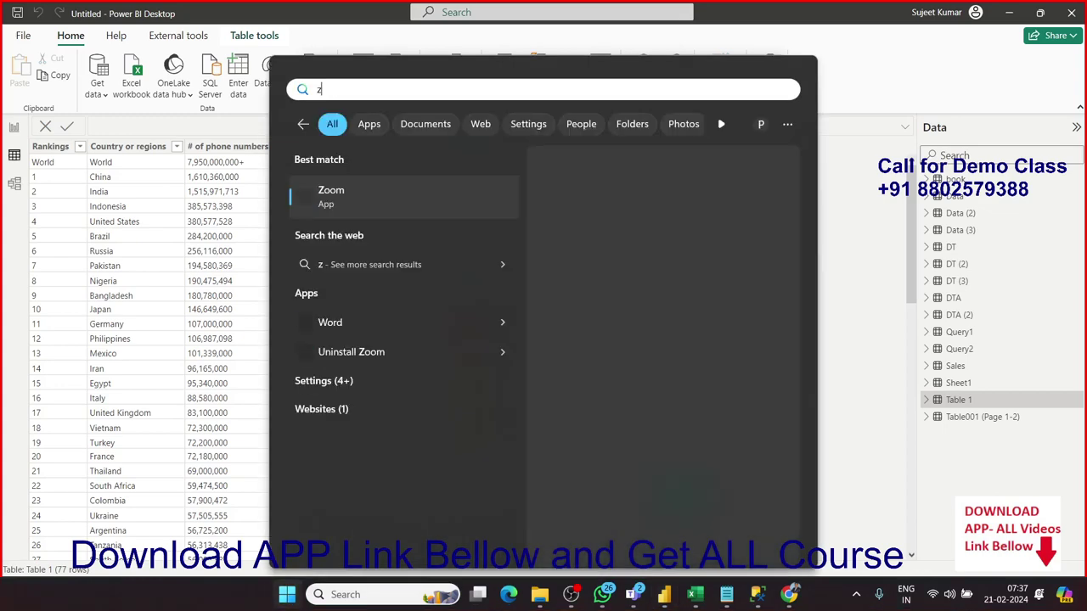
{"action": "type", "text": "oom"}
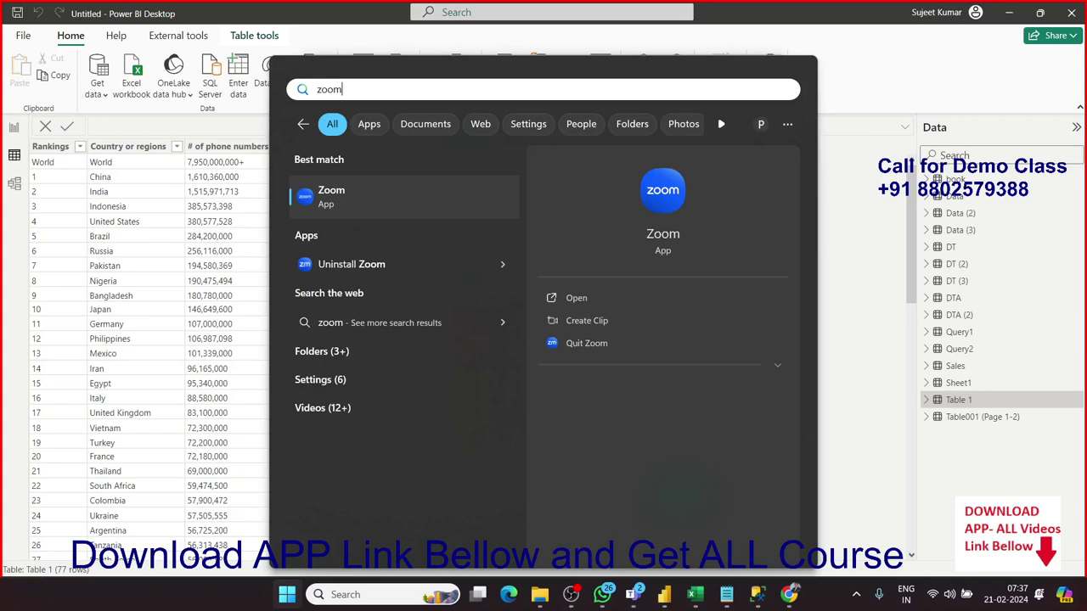
{"action": "key", "text": "Escape"}
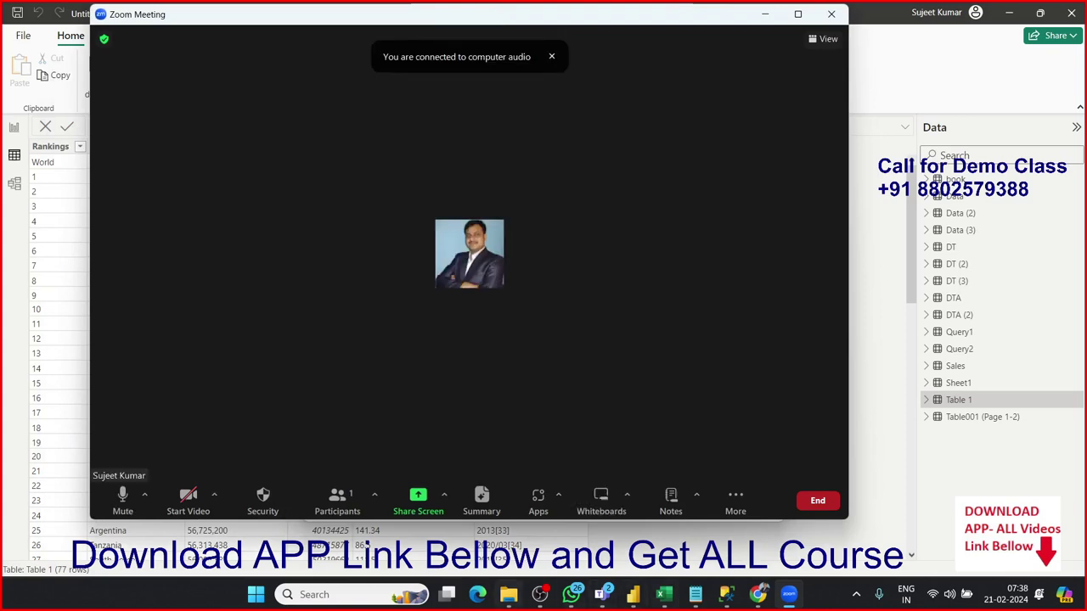
{"action": "left_click", "coordinate": [508, 594]}
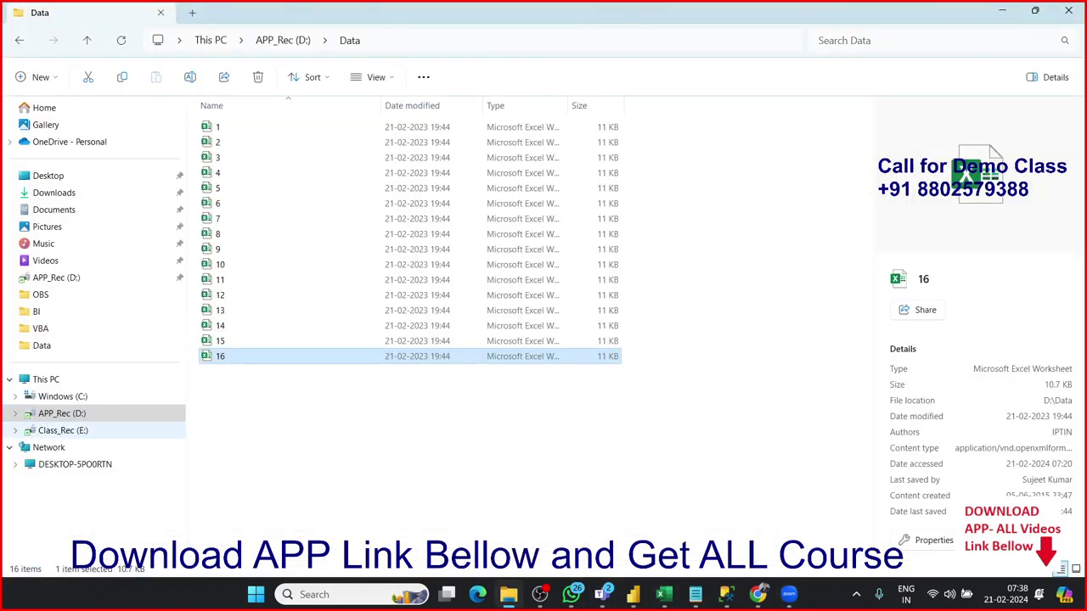
Step: Open the Power_BI folder on Class_Rec (E:), preview its video files' details, then deselect them
{"action": "left_click", "coordinate": [63, 431]}
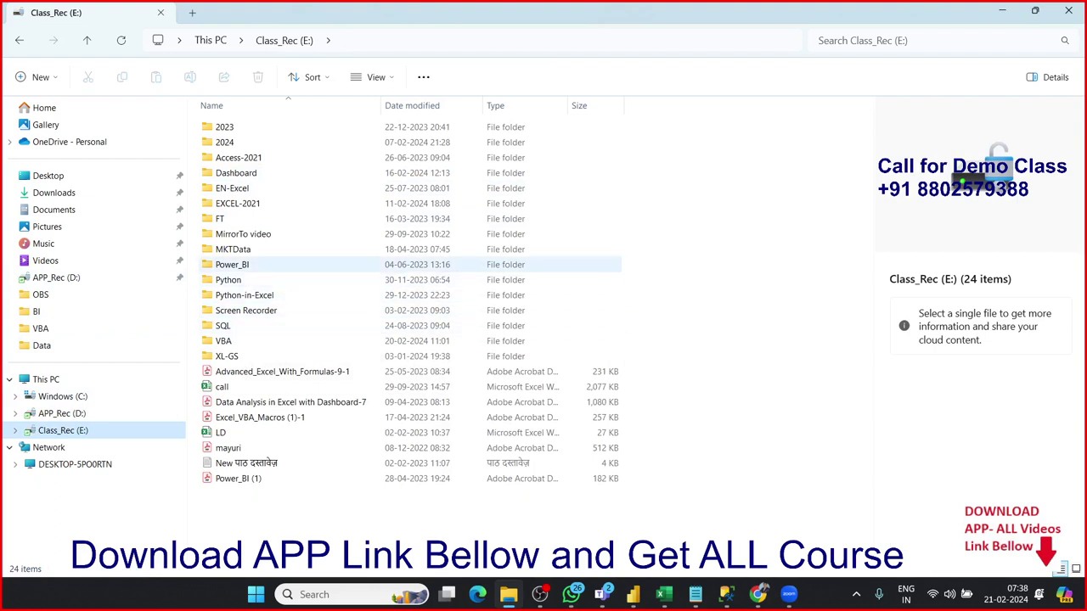
{"action": "double_click", "coordinate": [232, 264]}
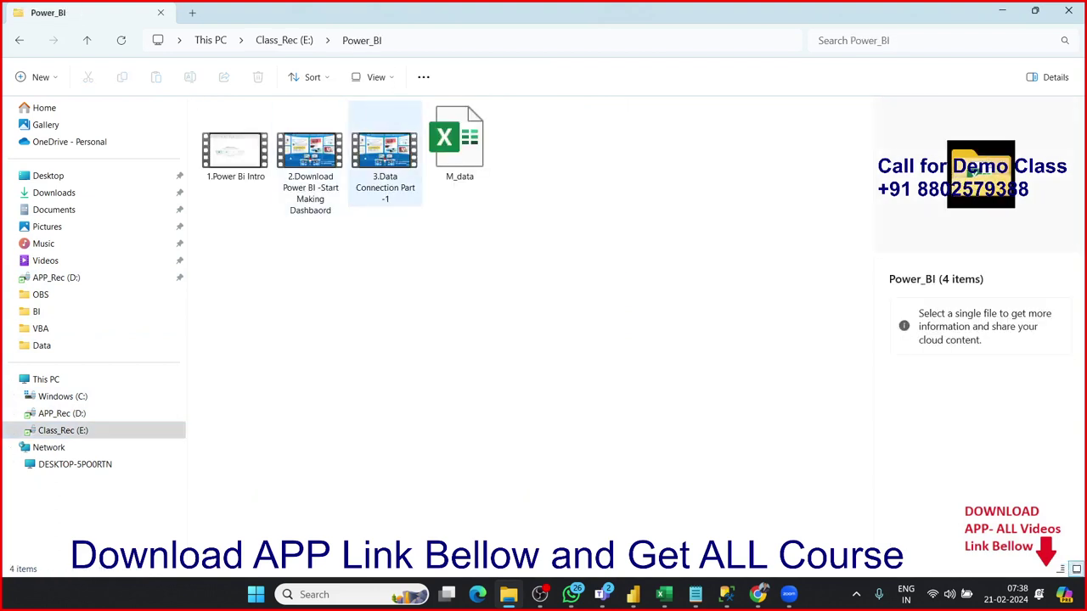
{"action": "left_click", "coordinate": [385, 157]}
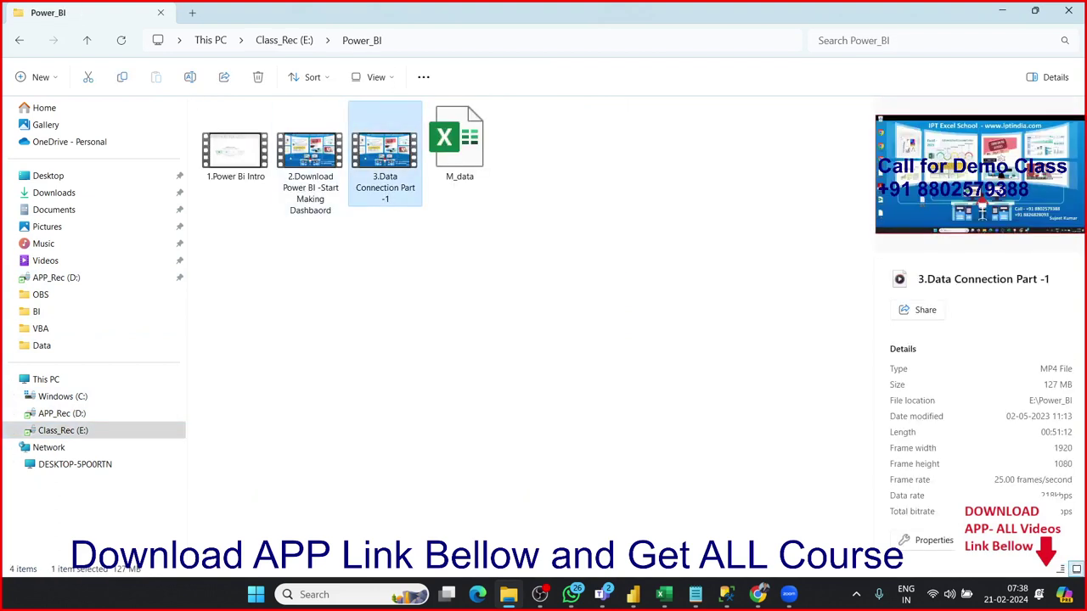
{"action": "left_click", "coordinate": [310, 157]}
{"action": "left_click", "coordinate": [385, 157]}
{"action": "left_click", "coordinate": [594, 357]}
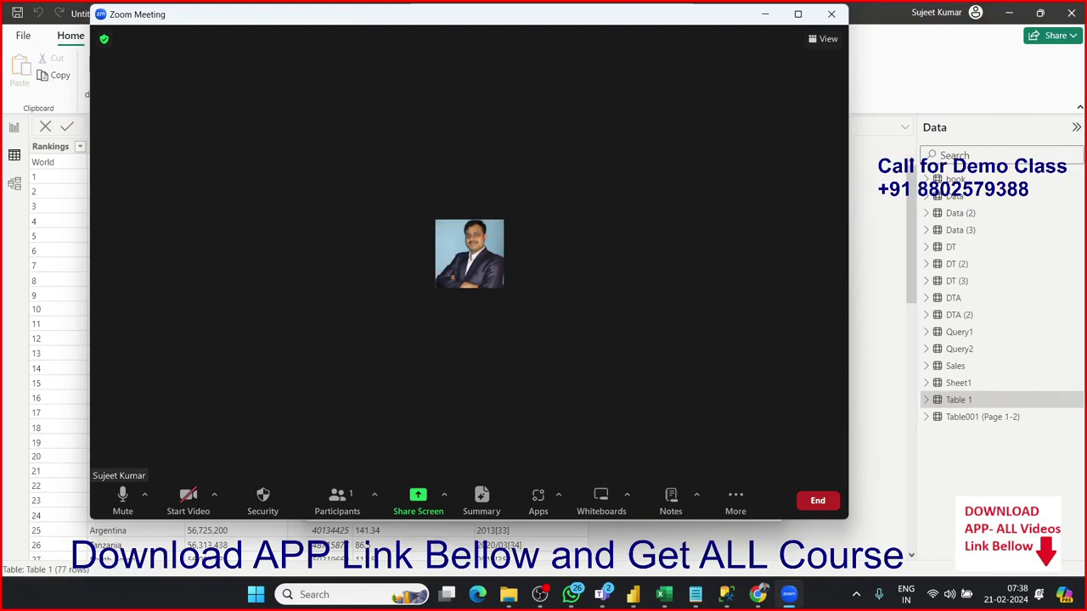
Step: Share the window in Zoom and browse the Database, Fabric, Power Platform, Azure, Online Services and Other connectors
{"action": "left_click", "coordinate": [417, 501]}
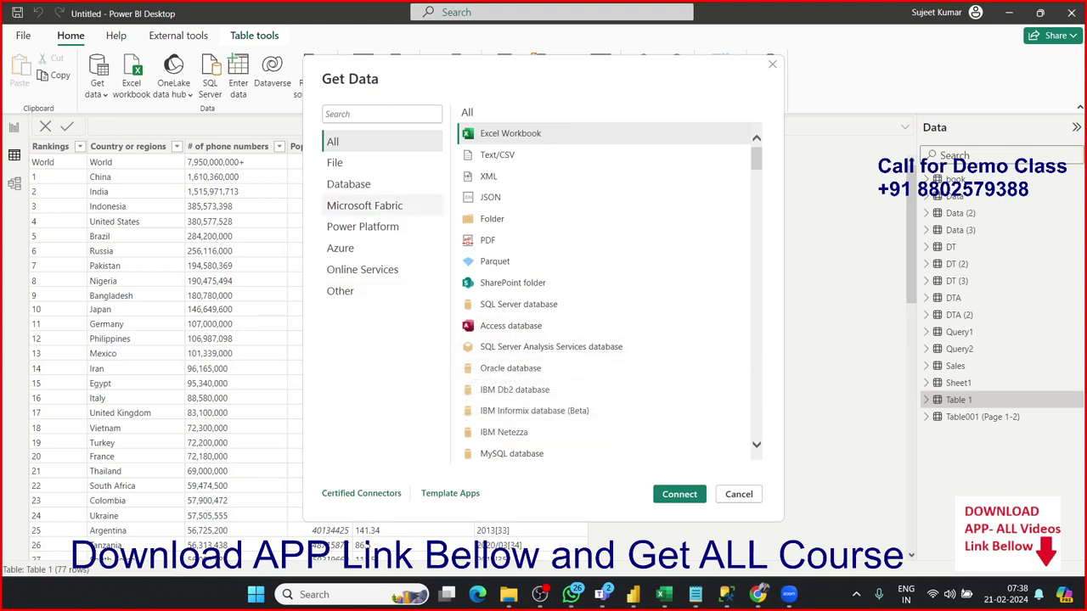
{"action": "left_click", "coordinate": [348, 183]}
{"action": "left_click", "coordinate": [364, 205]}
{"action": "left_click", "coordinate": [363, 227]}
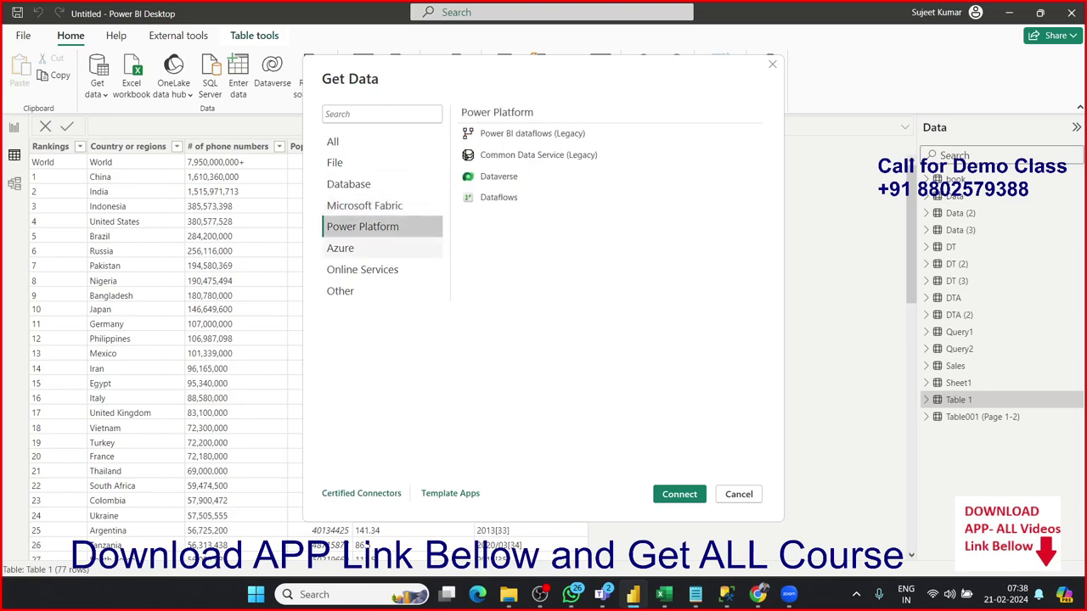
{"action": "left_click", "coordinate": [339, 248]}
{"action": "left_click", "coordinate": [362, 270]}
{"action": "left_click", "coordinate": [340, 290]}
Step: Step back through the connector categories to File and All, then cancel the Get Data dialog
{"action": "left_click", "coordinate": [362, 269]}
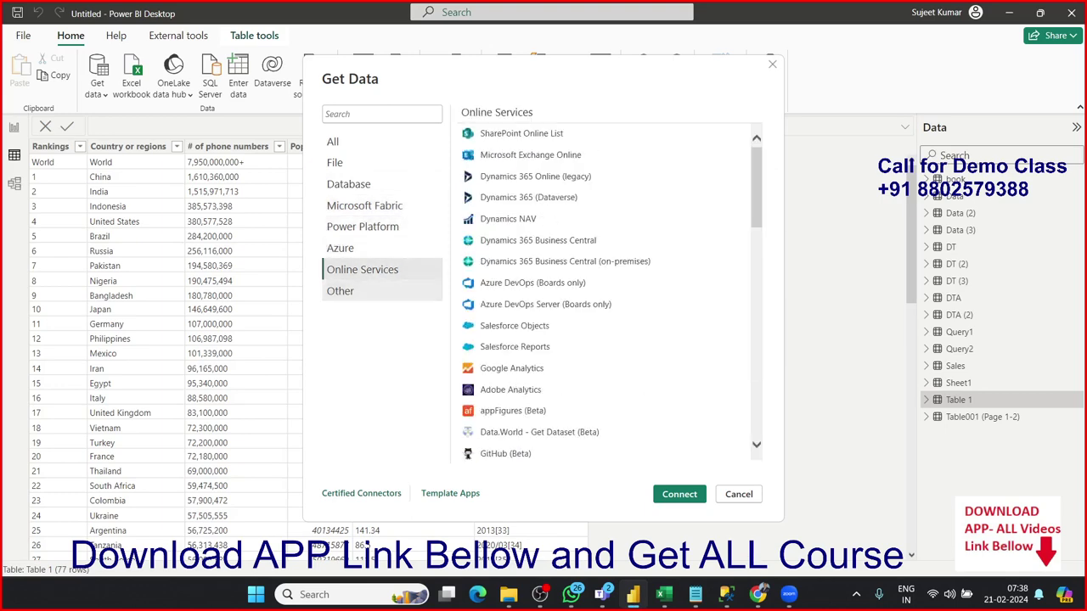
{"action": "left_click", "coordinate": [340, 248]}
{"action": "left_click", "coordinate": [363, 227]}
{"action": "left_click", "coordinate": [364, 205]}
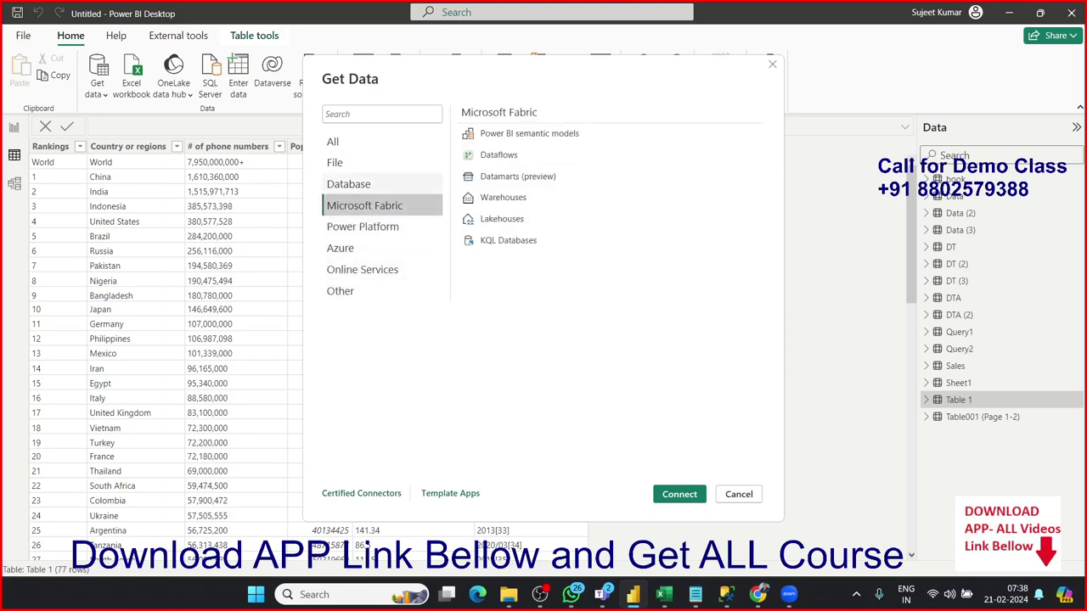
{"action": "left_click", "coordinate": [348, 184]}
{"action": "left_click", "coordinate": [334, 162]}
{"action": "left_click", "coordinate": [332, 141]}
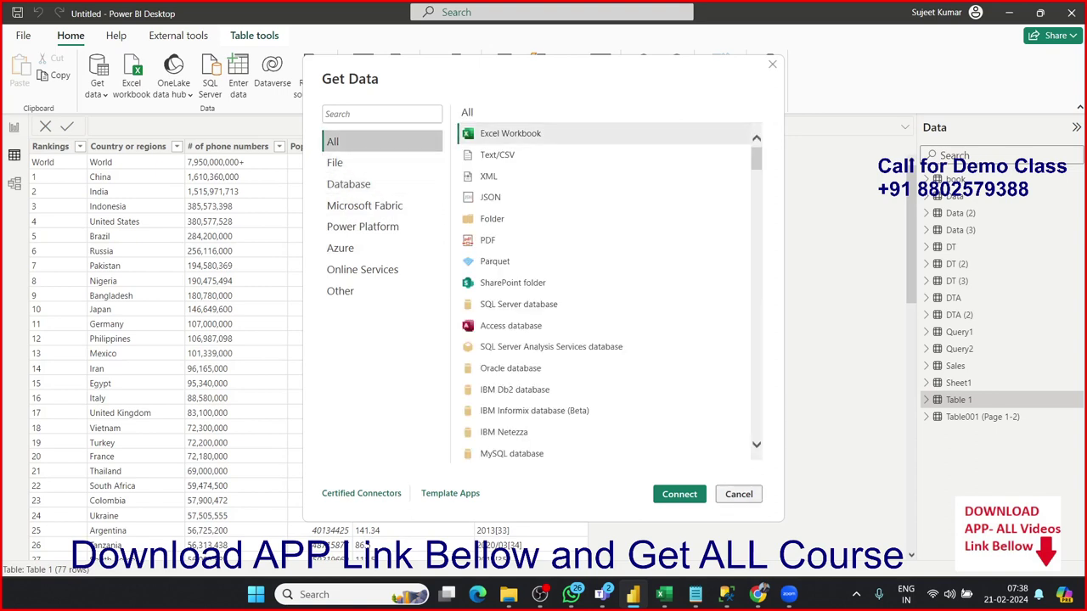
{"action": "left_click", "coordinate": [739, 494]}
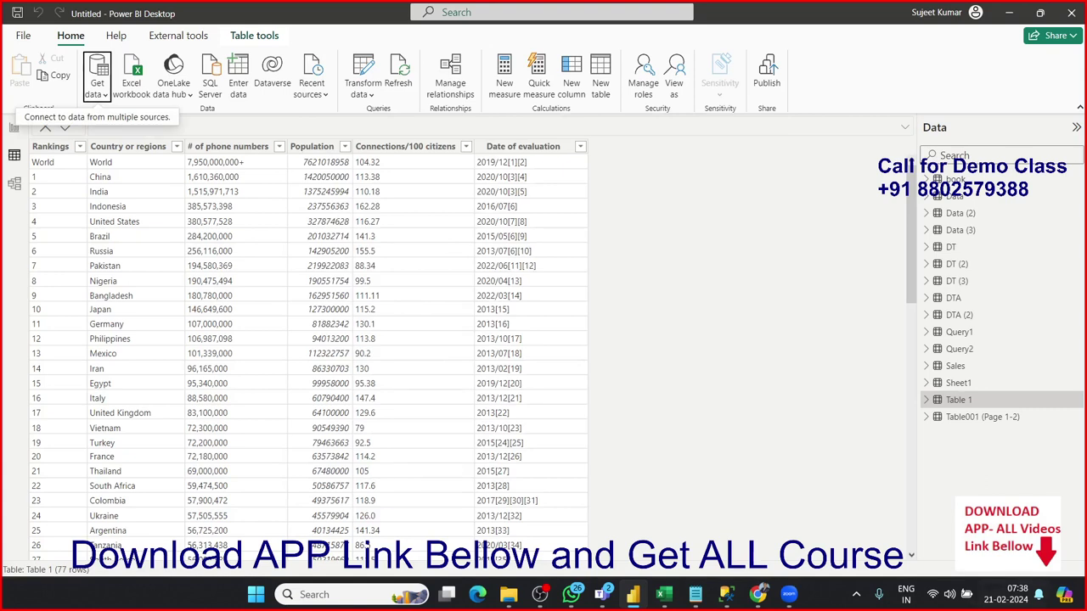
Step: Look through the Table001, book, Data, Data (2) and Data (3) tables, checking Column1
{"action": "left_click", "coordinate": [982, 417]}
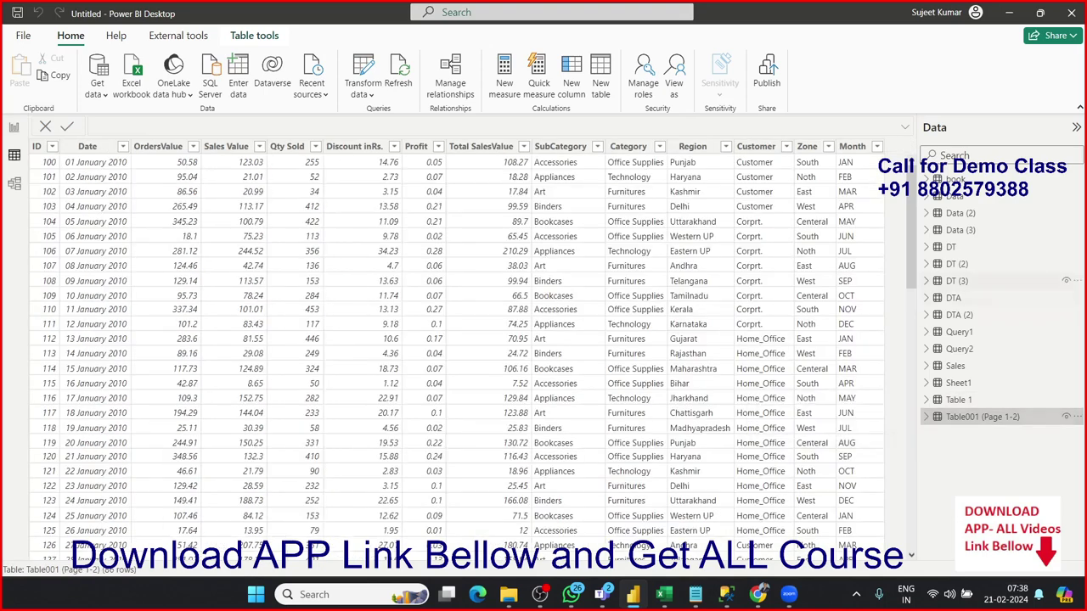
{"action": "left_click", "coordinate": [1011, 180]}
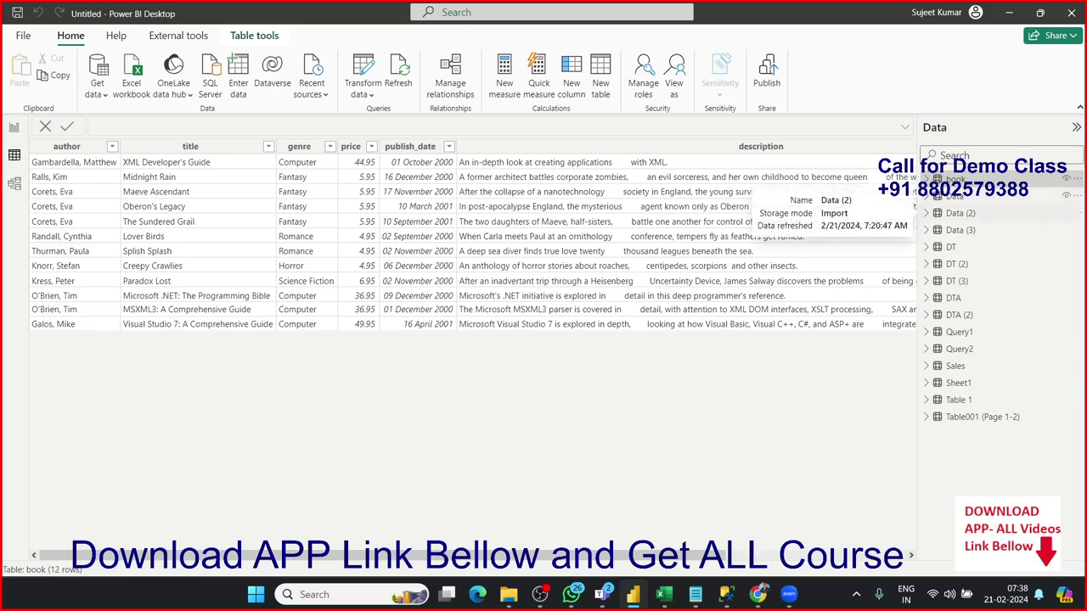
{"action": "left_click", "coordinate": [955, 196]}
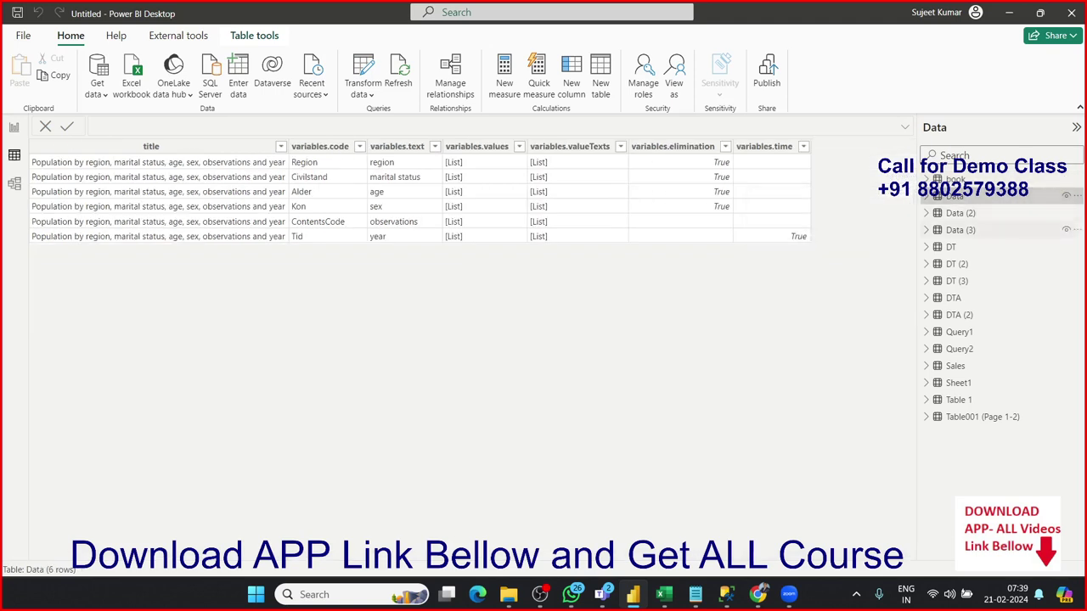
{"action": "left_click", "coordinate": [960, 214]}
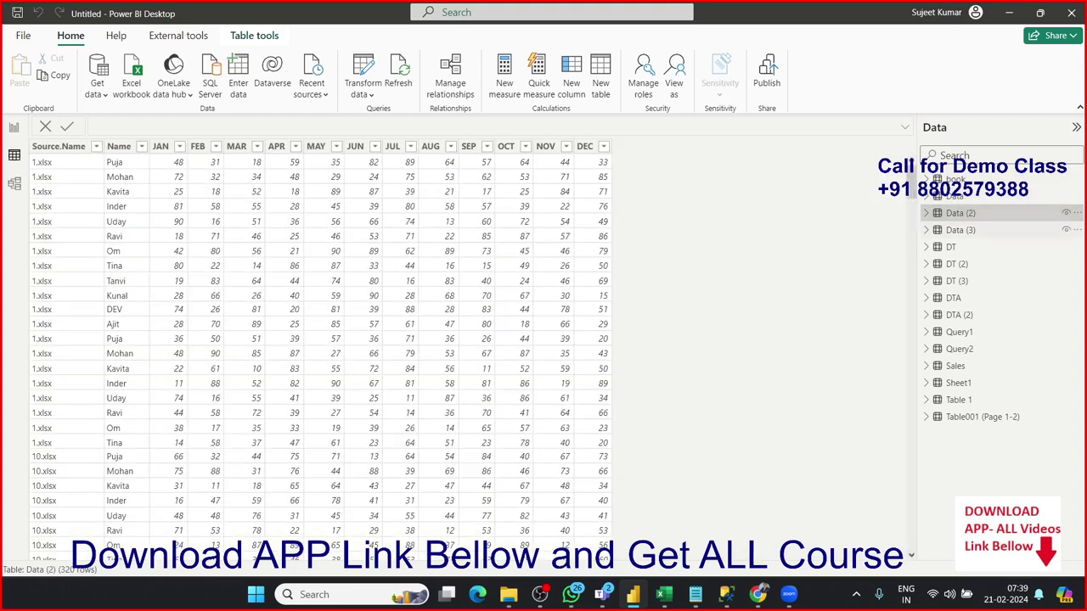
{"action": "left_click", "coordinate": [961, 230]}
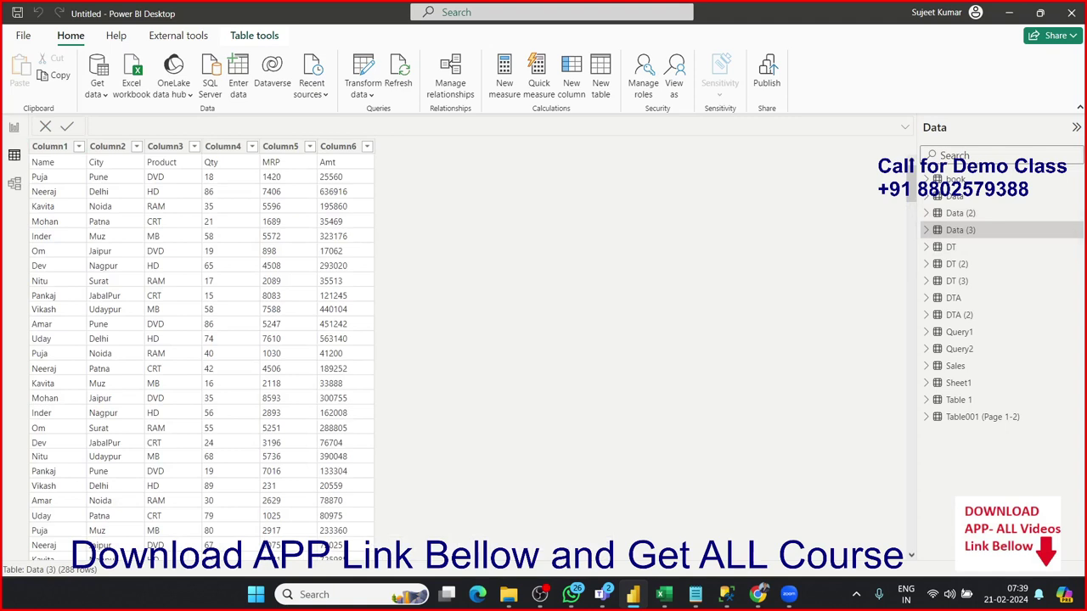
{"action": "left_click", "coordinate": [49, 146]}
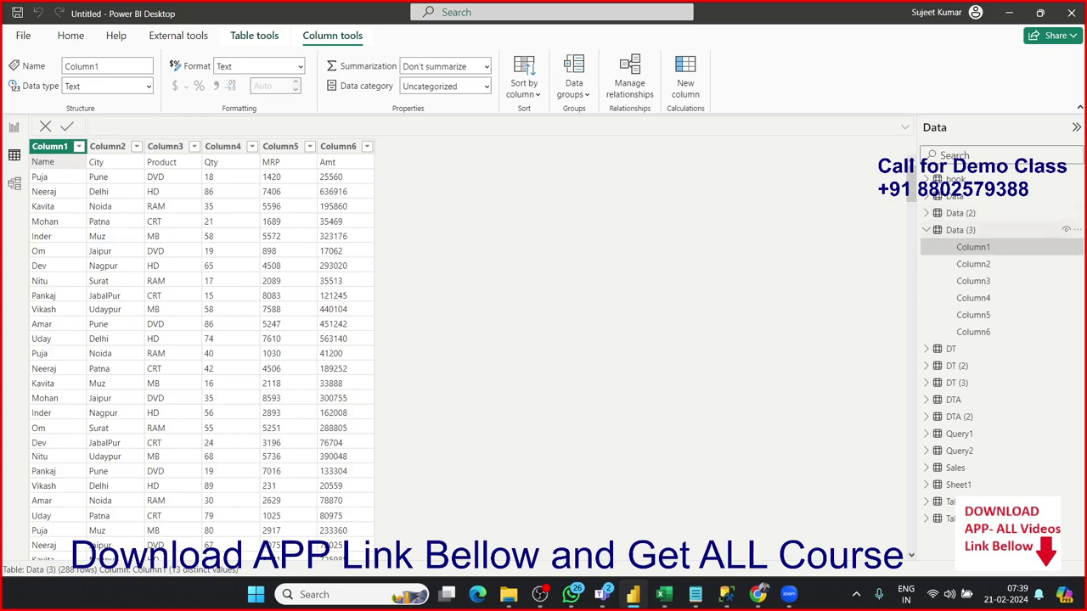
{"action": "left_click", "coordinate": [961, 230]}
Step: Look through DT, DT (2), DT (3), DTA, DTA (2), Query1, Query2 and Sales, ending on Sheet1
{"action": "left_click", "coordinate": [951, 246]}
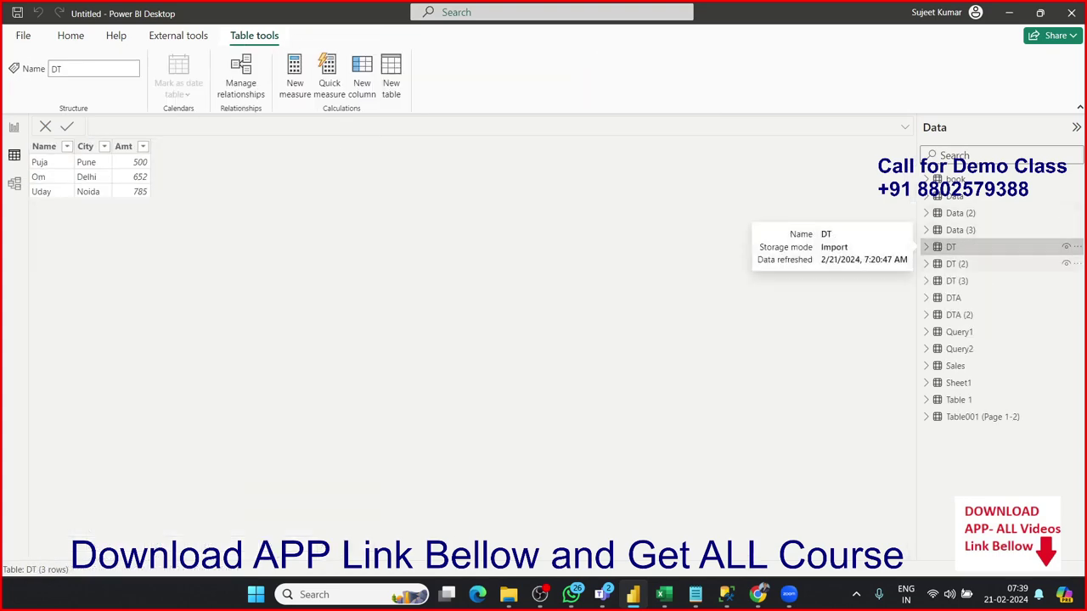
{"action": "left_click", "coordinate": [956, 263]}
{"action": "left_click", "coordinate": [957, 280]}
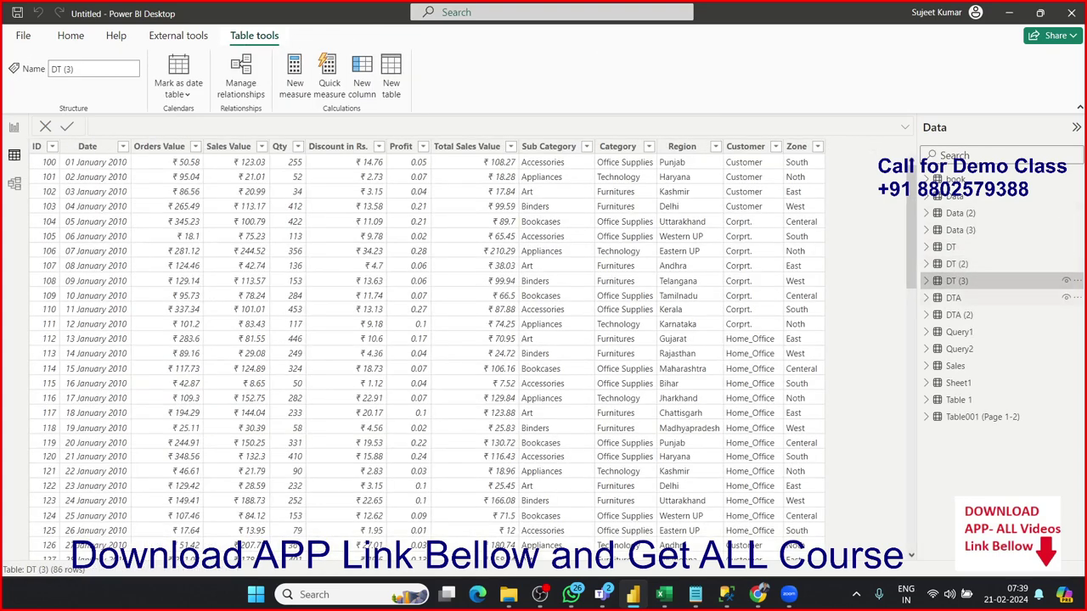
{"action": "left_click", "coordinate": [953, 298]}
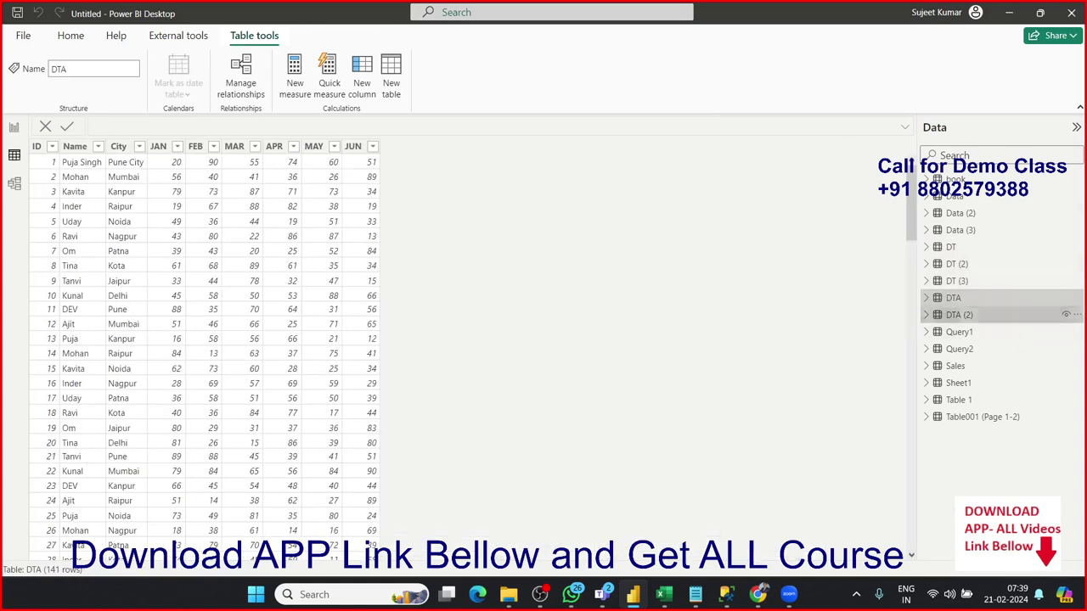
{"action": "left_click", "coordinate": [959, 315]}
{"action": "left_click", "coordinate": [959, 331]}
{"action": "left_click", "coordinate": [959, 348]}
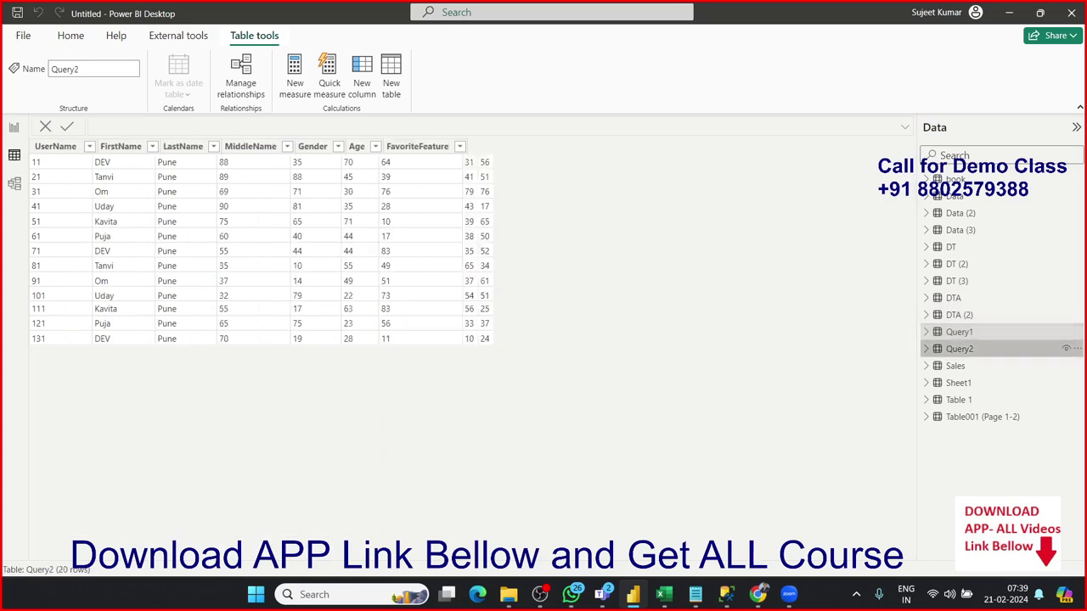
{"action": "left_click", "coordinate": [955, 366]}
{"action": "left_click", "coordinate": [958, 382]}
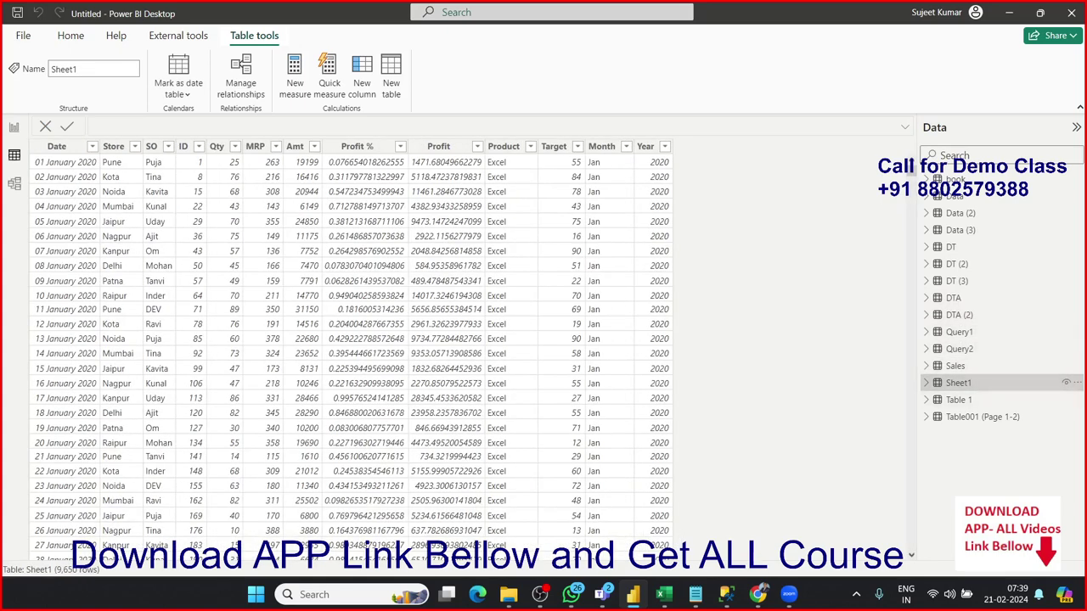
Step: Format Sheet1's Profit % column as a percentage and give Profit 0 decimal places
{"action": "left_click", "coordinate": [365, 221]}
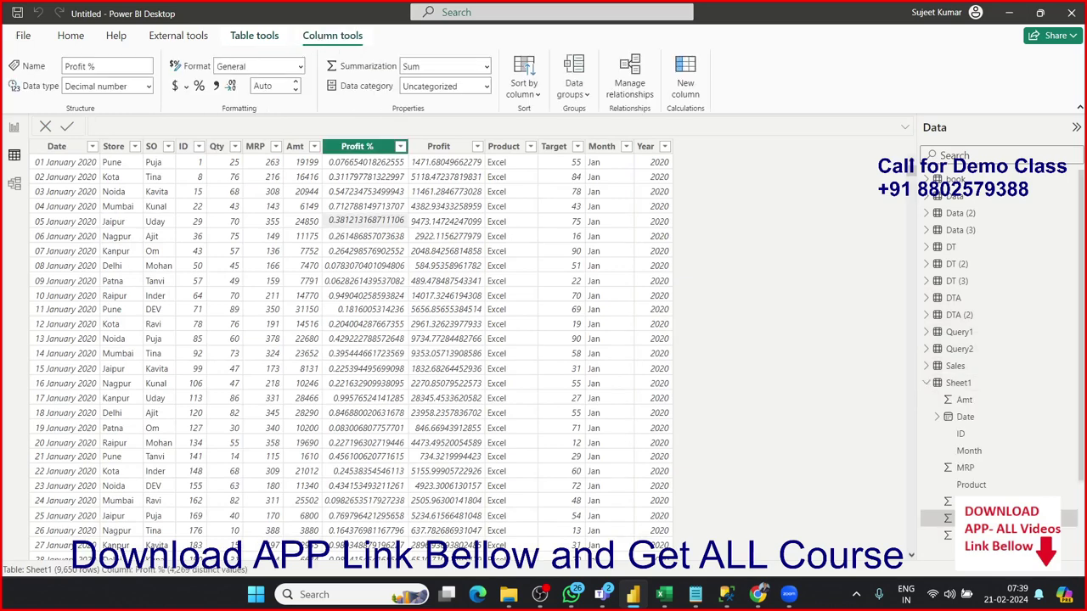
{"action": "left_click", "coordinate": [448, 236]}
{"action": "left_click", "coordinate": [356, 146]}
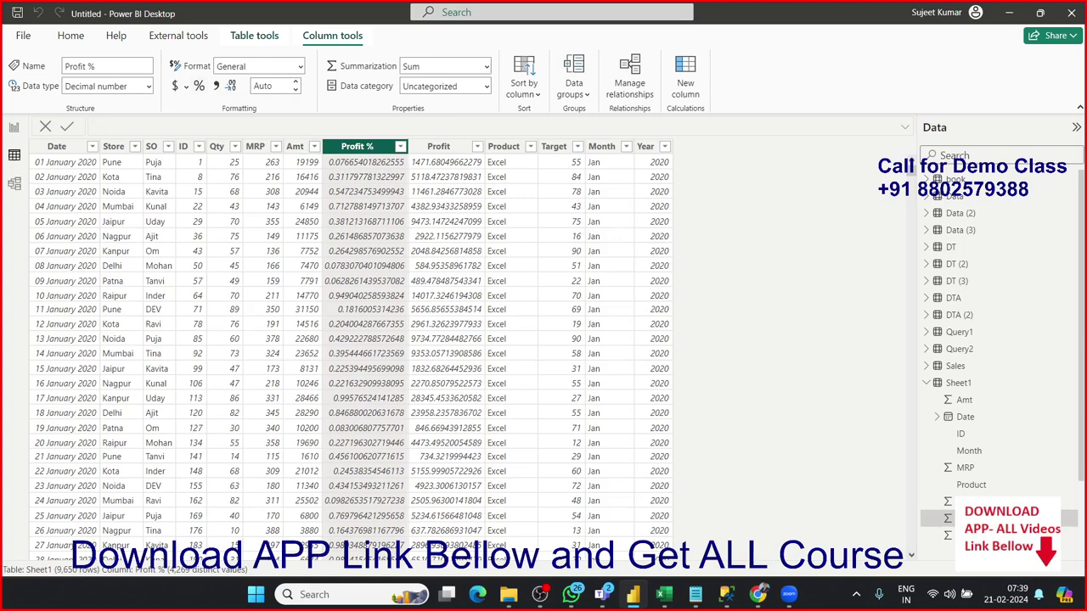
{"action": "left_click", "coordinate": [510, 206]}
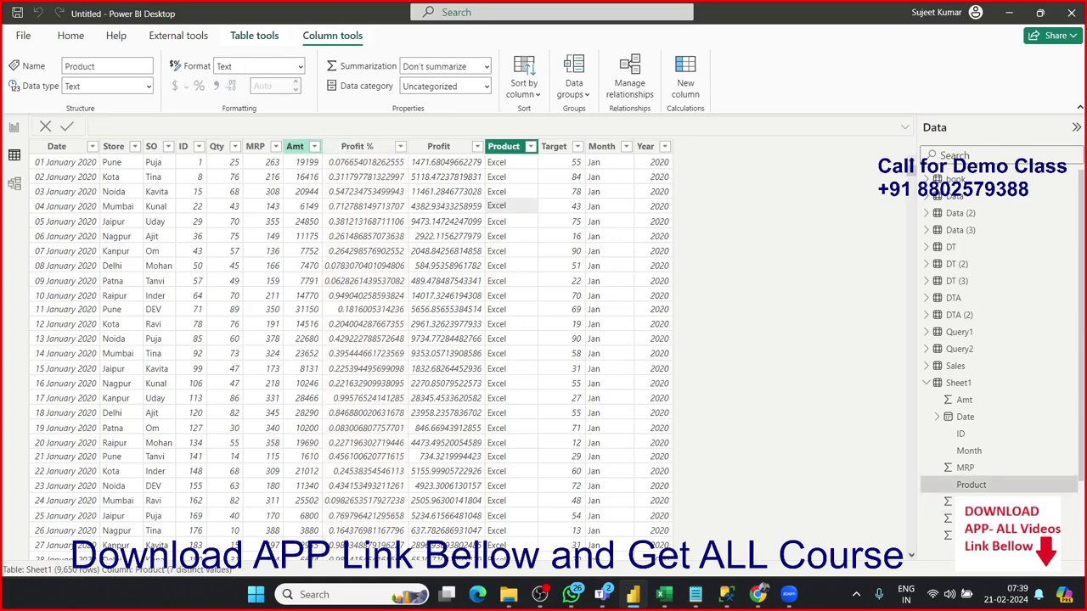
{"action": "left_click", "coordinate": [356, 147]}
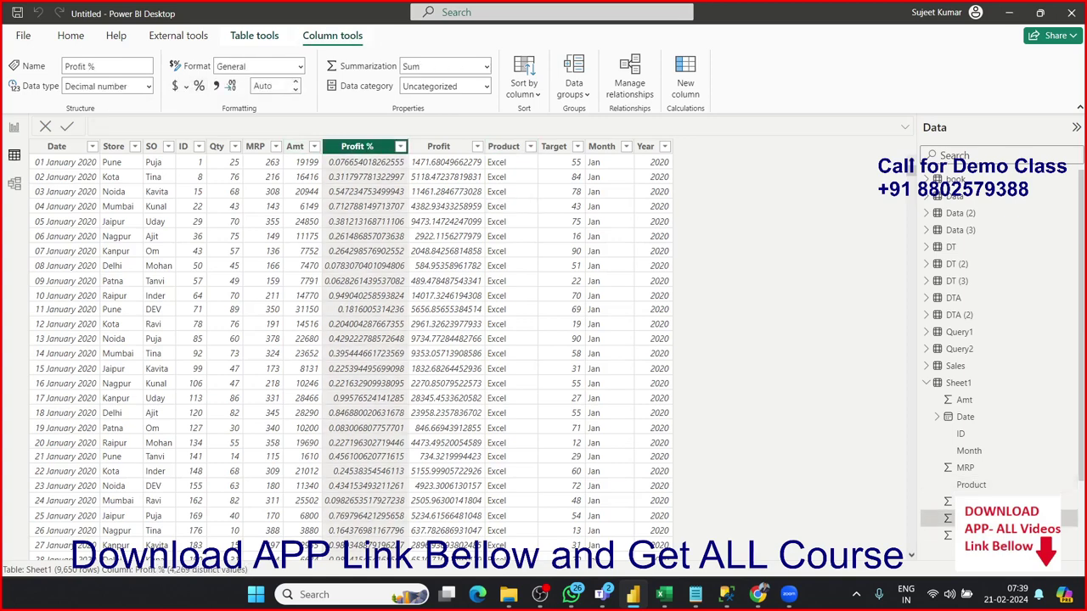
{"action": "left_click", "coordinate": [199, 86]}
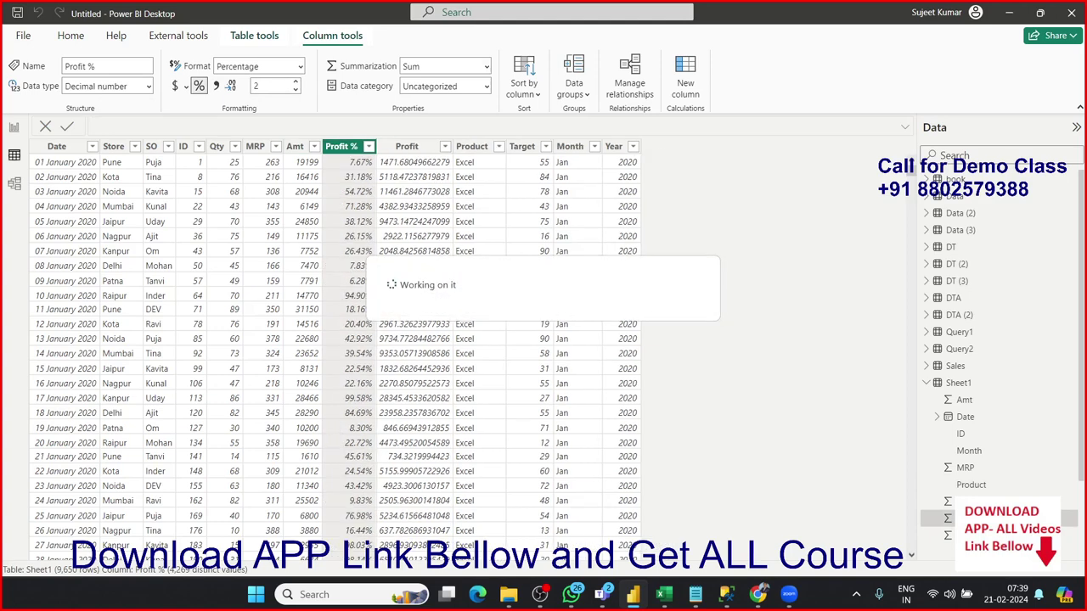
{"action": "left_click", "coordinate": [407, 146]}
{"action": "left_click", "coordinate": [263, 85]}
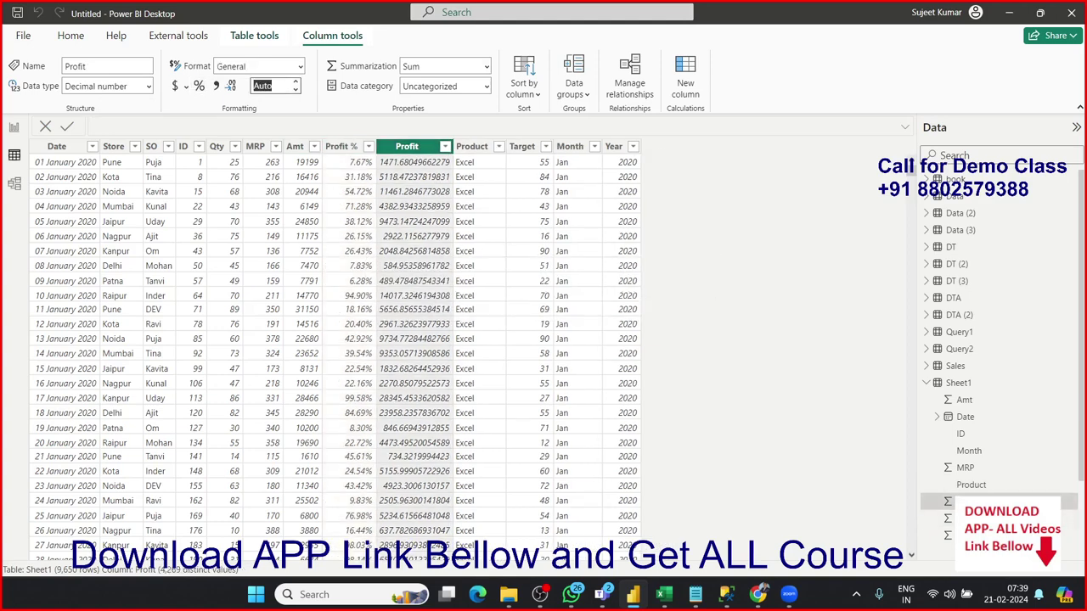
{"action": "type", "text": "0"}
{"action": "key", "text": "Return"}
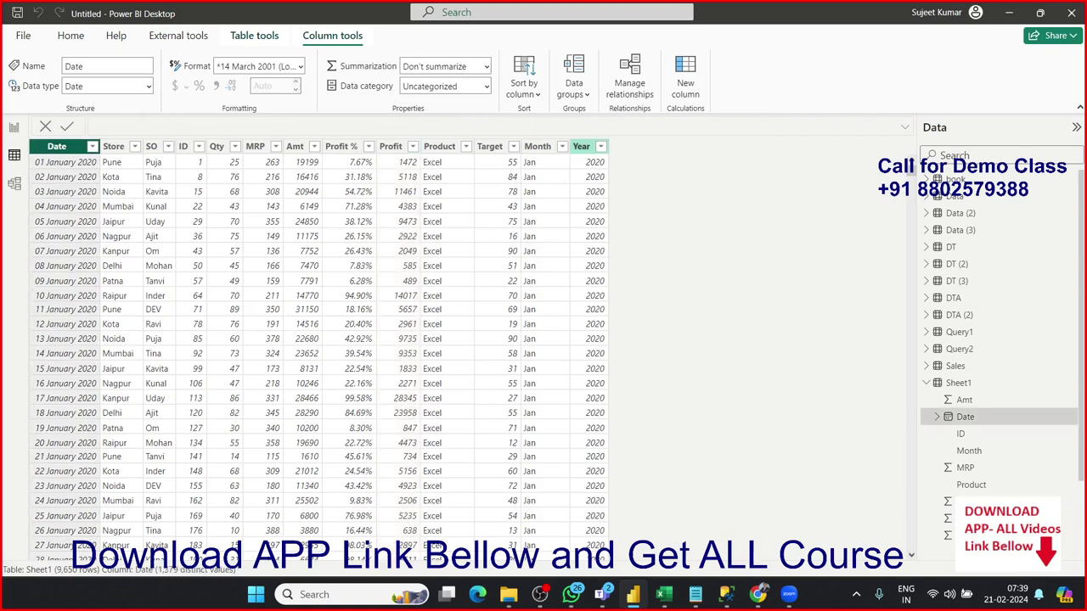
Step: Delete the Month column from Sheet1 and apply the pending changes
{"action": "left_click", "coordinate": [537, 147]}
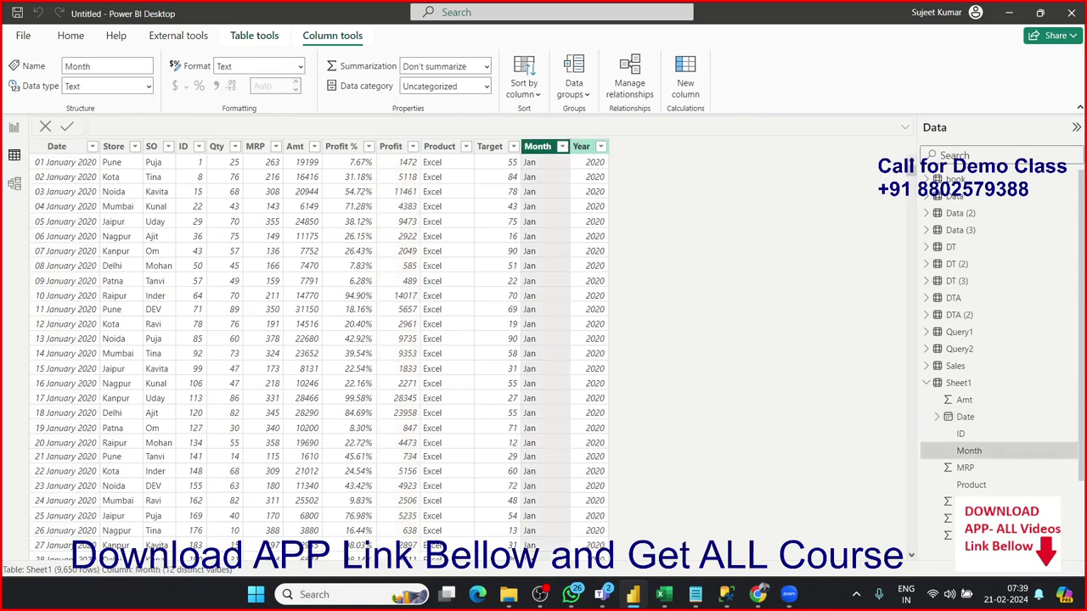
{"action": "left_click", "coordinate": [581, 146]}
{"action": "left_click", "coordinate": [538, 146]}
{"action": "right_click", "coordinate": [553, 147]}
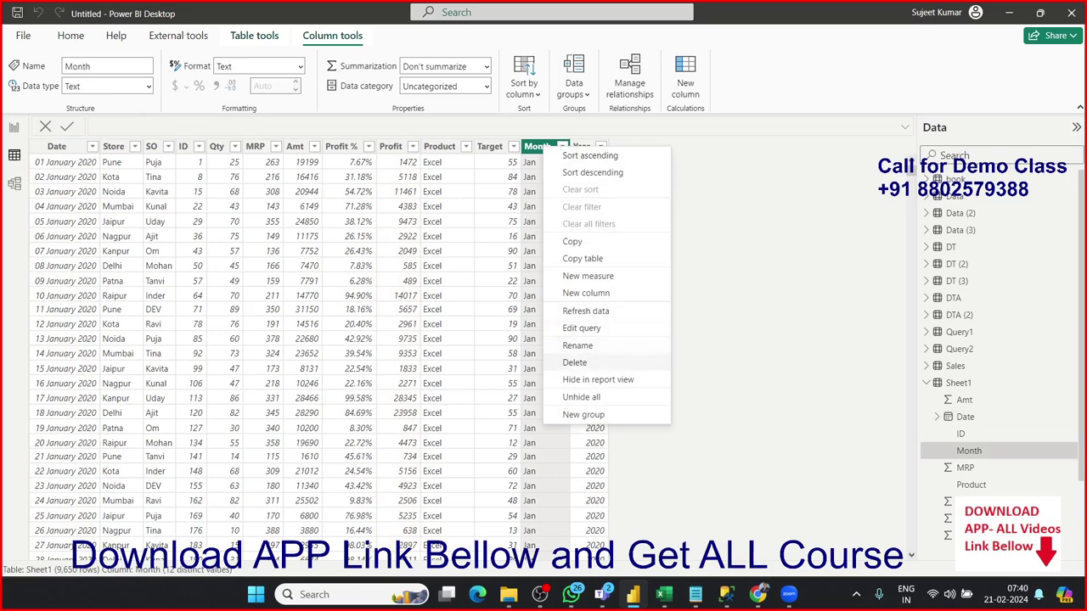
{"action": "left_click", "coordinate": [574, 363]}
{"action": "left_click", "coordinate": [624, 321]}
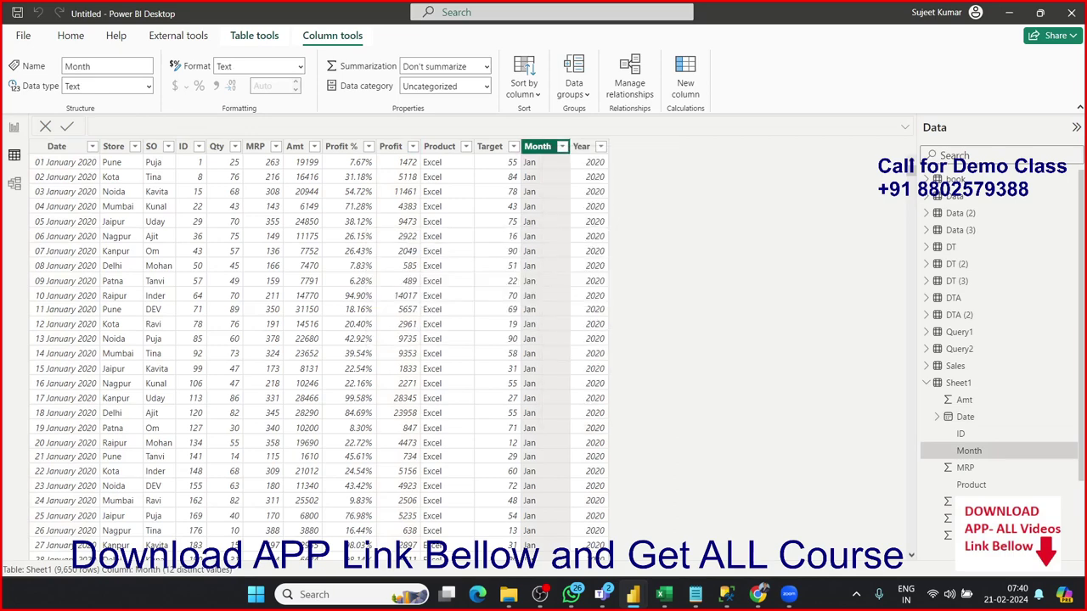
{"action": "left_click", "coordinate": [747, 126]}
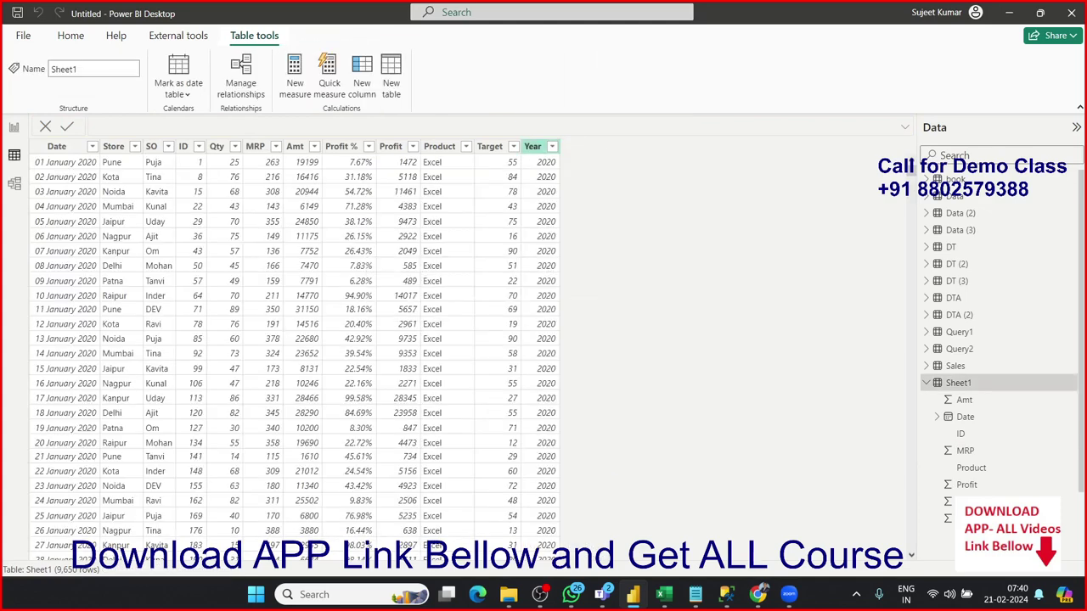
Step: Delete Sheet1's Year column, then switch to the Sales table
{"action": "right_click", "coordinate": [533, 146]}
{"action": "left_click", "coordinate": [560, 348]}
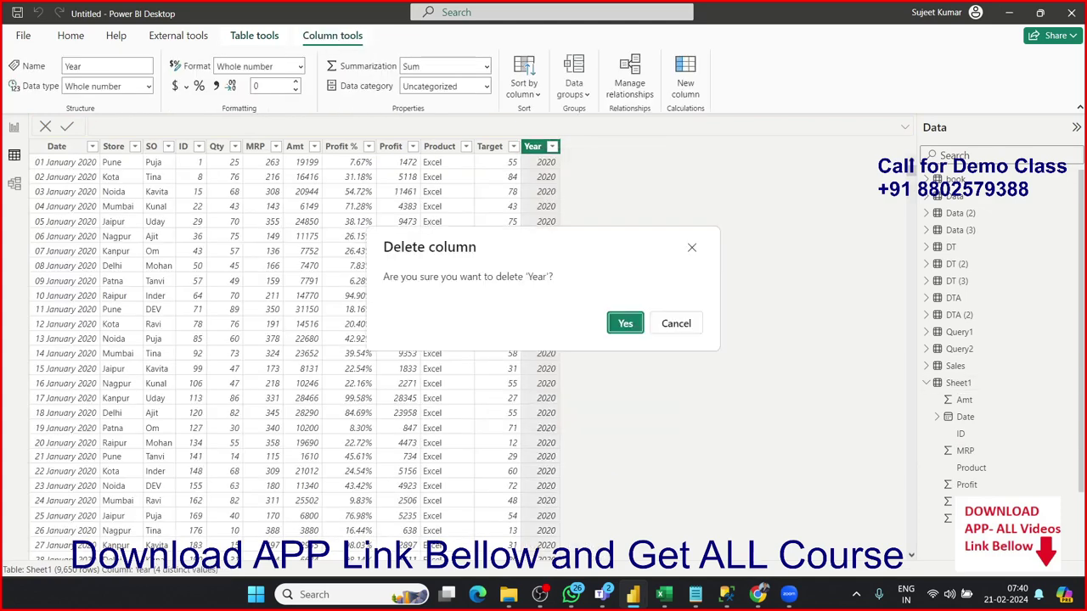
{"action": "left_click", "coordinate": [625, 322]}
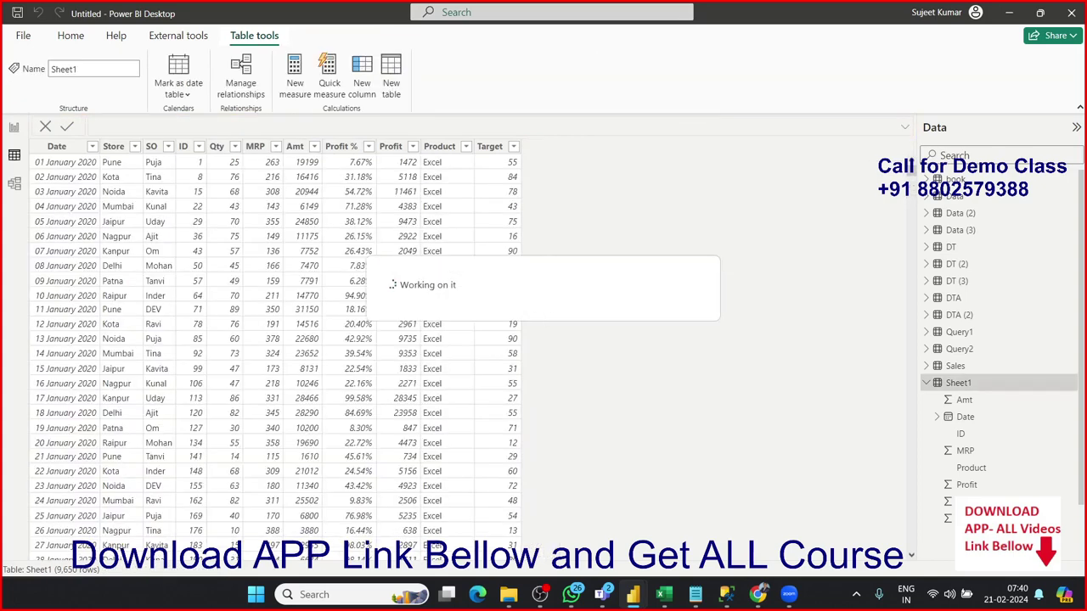
{"action": "left_click", "coordinate": [955, 366]}
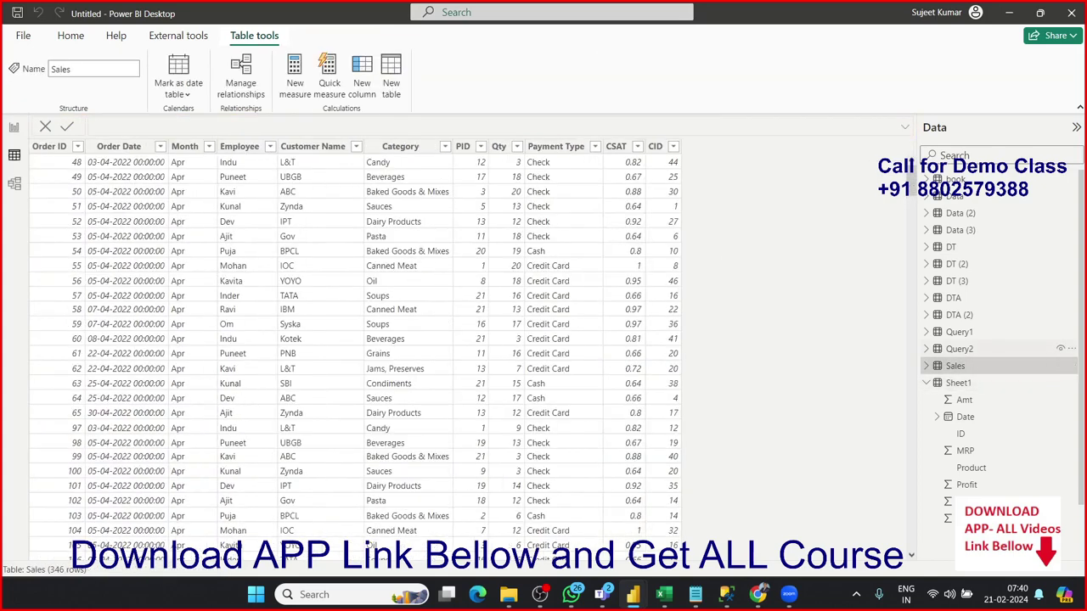
Step: Browse Query2, Query1, DTA, DT (3), DT (2) and DT, then inspect Column5 of Data (3)
{"action": "left_click", "coordinate": [959, 349]}
{"action": "left_click", "coordinate": [960, 332]}
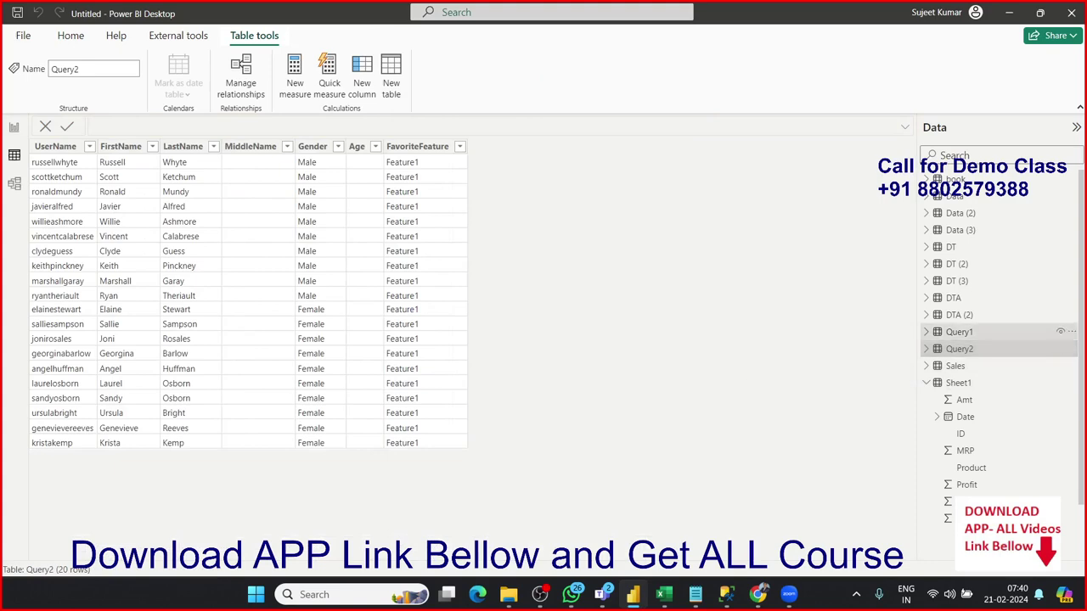
{"action": "left_click", "coordinate": [959, 315]}
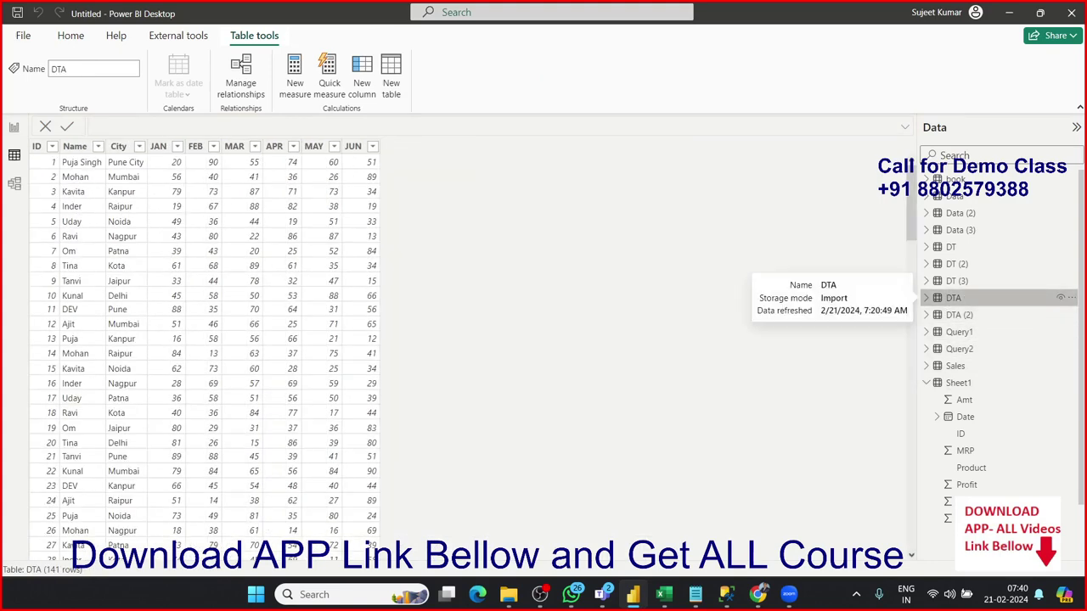
{"action": "left_click", "coordinate": [957, 281]}
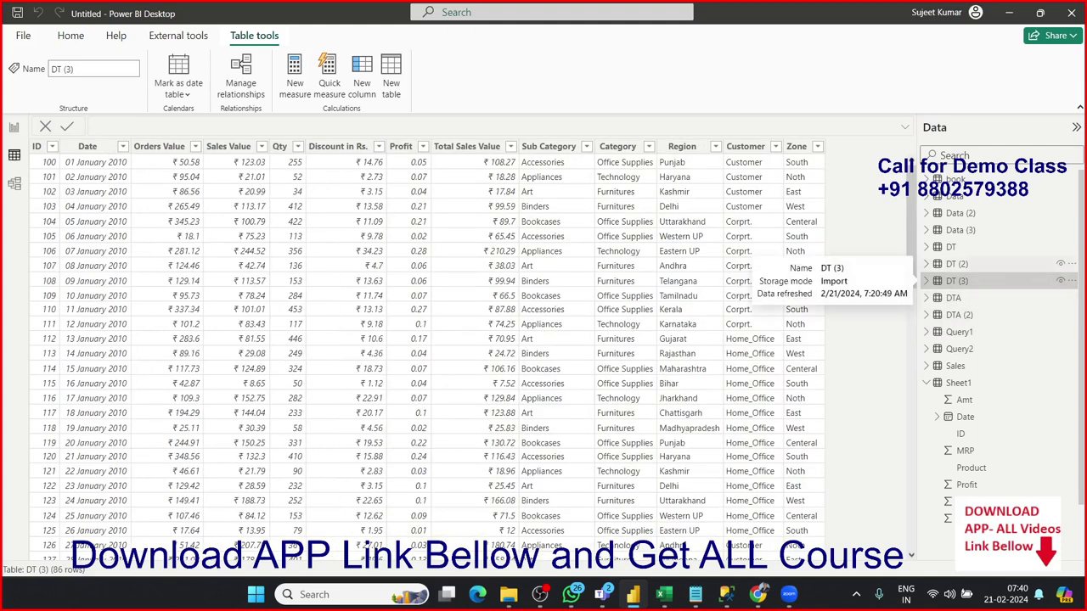
{"action": "left_click", "coordinate": [957, 264]}
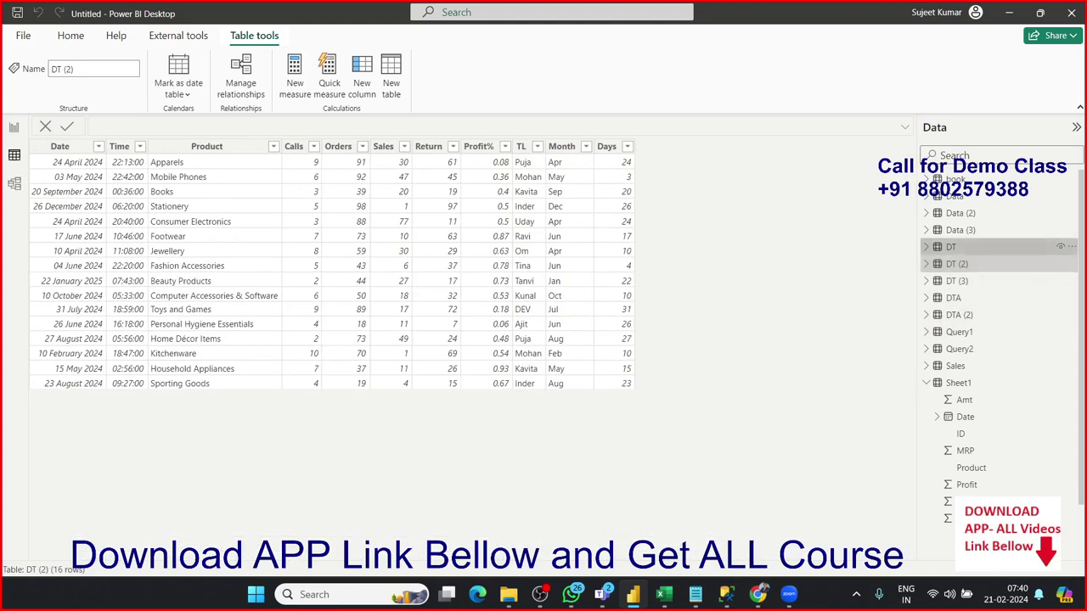
{"action": "left_click", "coordinate": [951, 247]}
{"action": "left_click", "coordinate": [960, 230]}
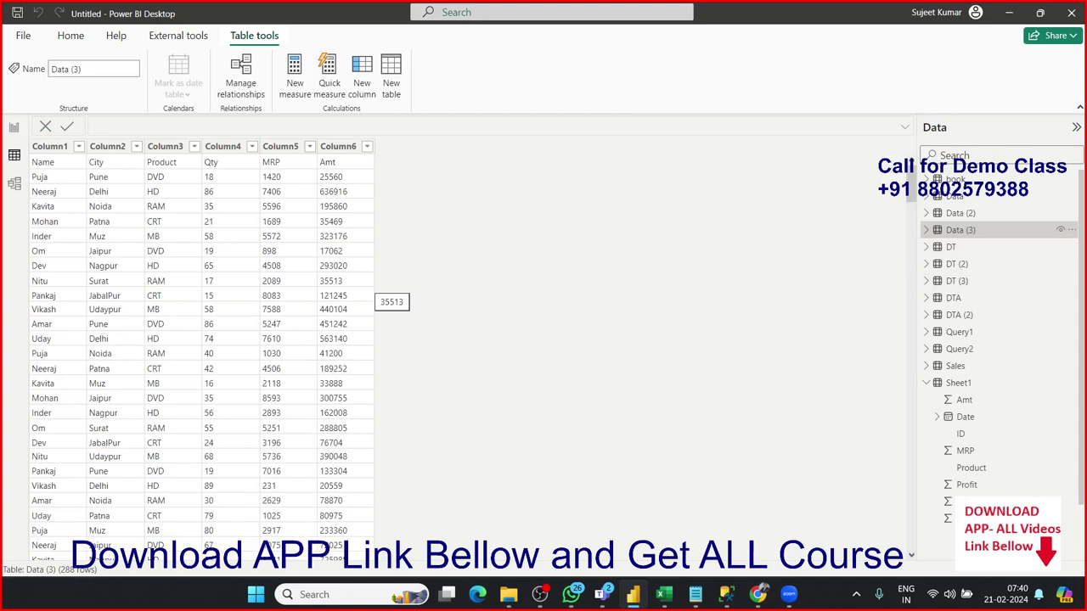
{"action": "left_click", "coordinate": [271, 265]}
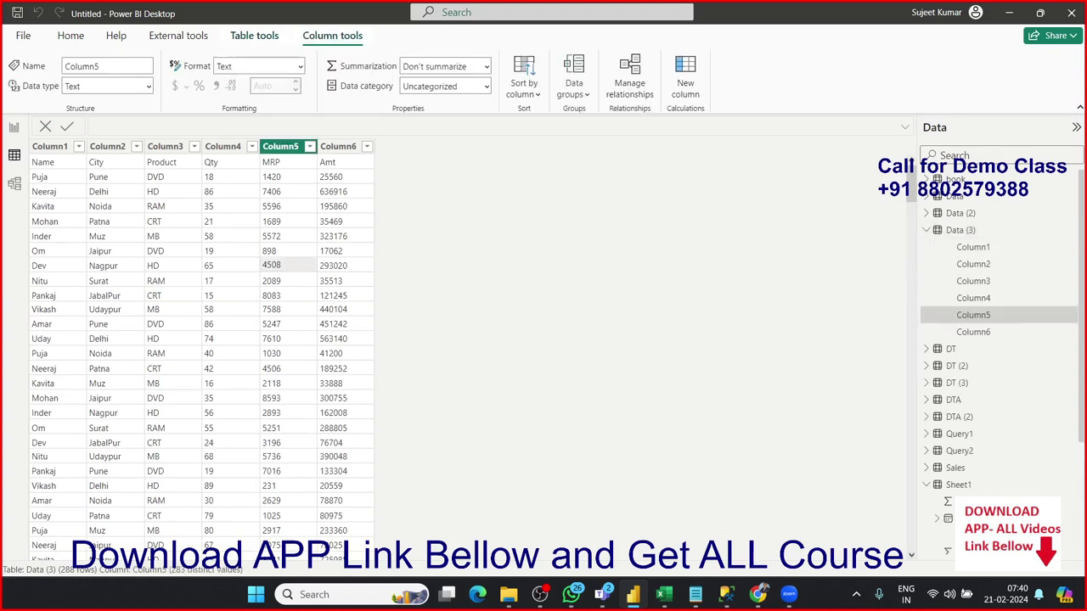
{"action": "left_click", "coordinate": [71, 35]}
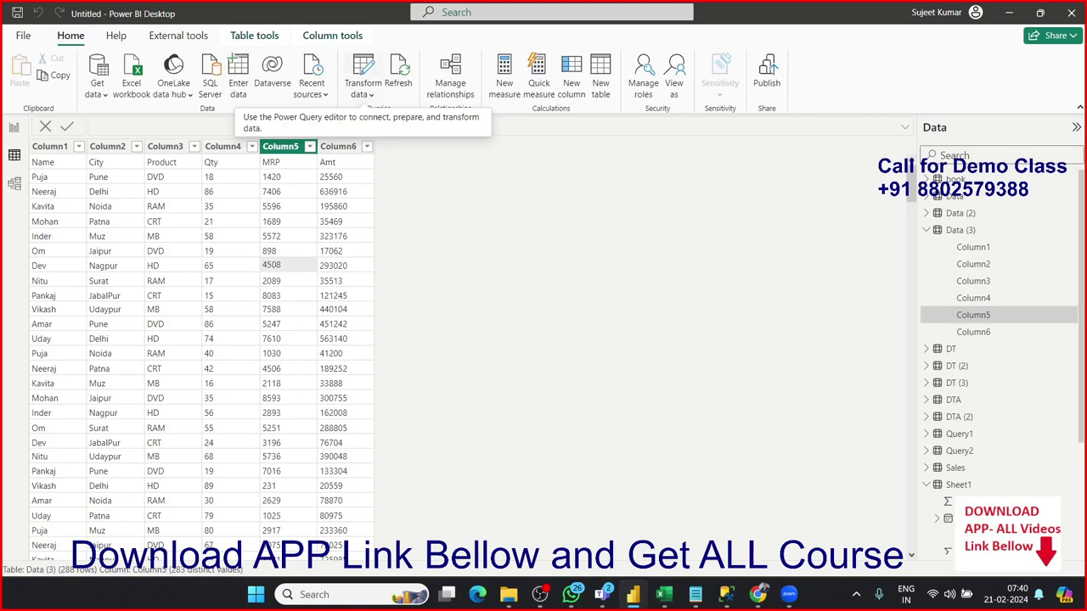
Step: In Power Query Editor, collapse the Transform File query group and preview the Data (2) query
{"action": "left_click", "coordinate": [363, 68]}
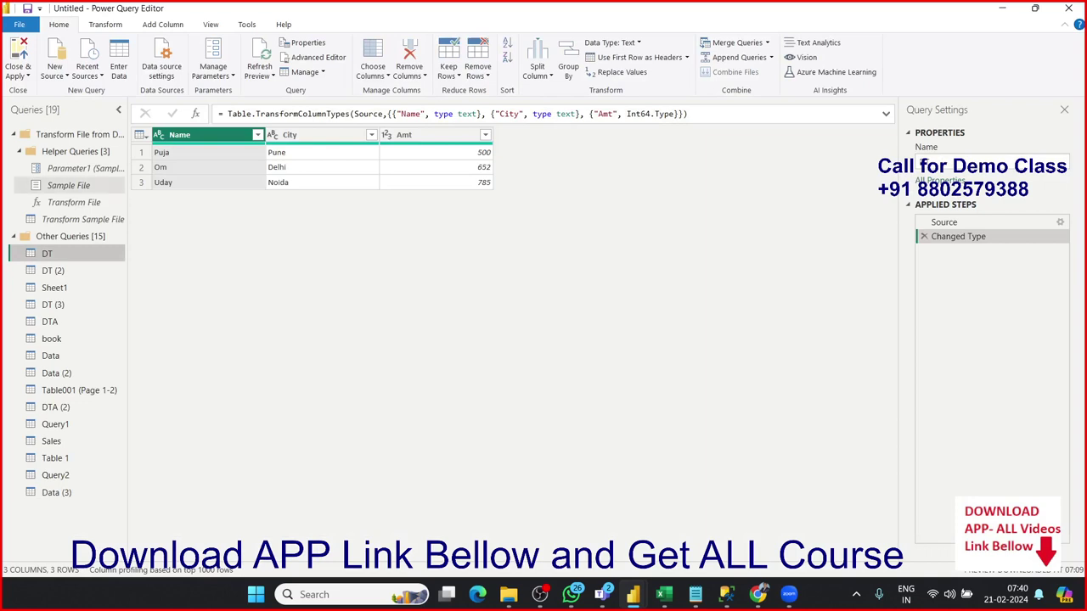
{"action": "left_click_drag", "start_coordinate": [76, 151], "coordinate": [57, 167]}
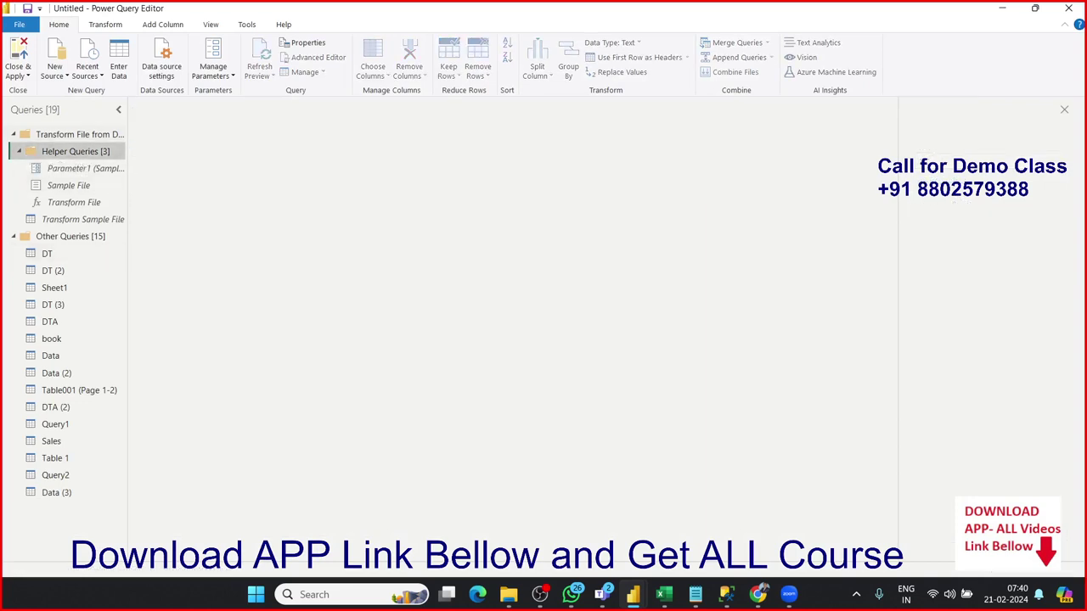
{"action": "left_click", "coordinate": [68, 134]}
{"action": "left_click", "coordinate": [12, 134]}
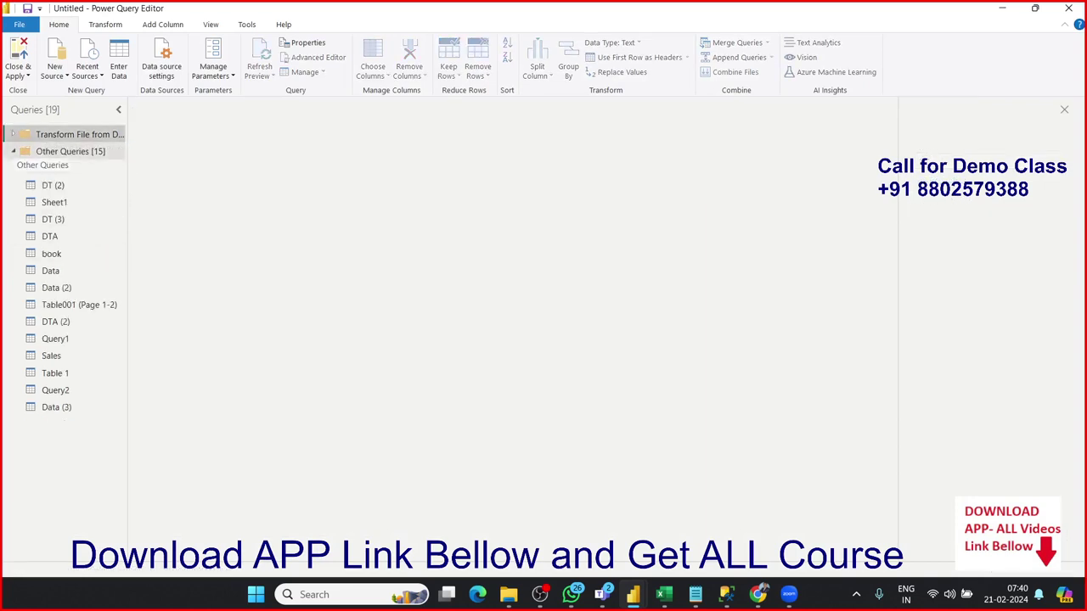
{"action": "left_click_drag", "start_coordinate": [54, 202], "coordinate": [54, 221]}
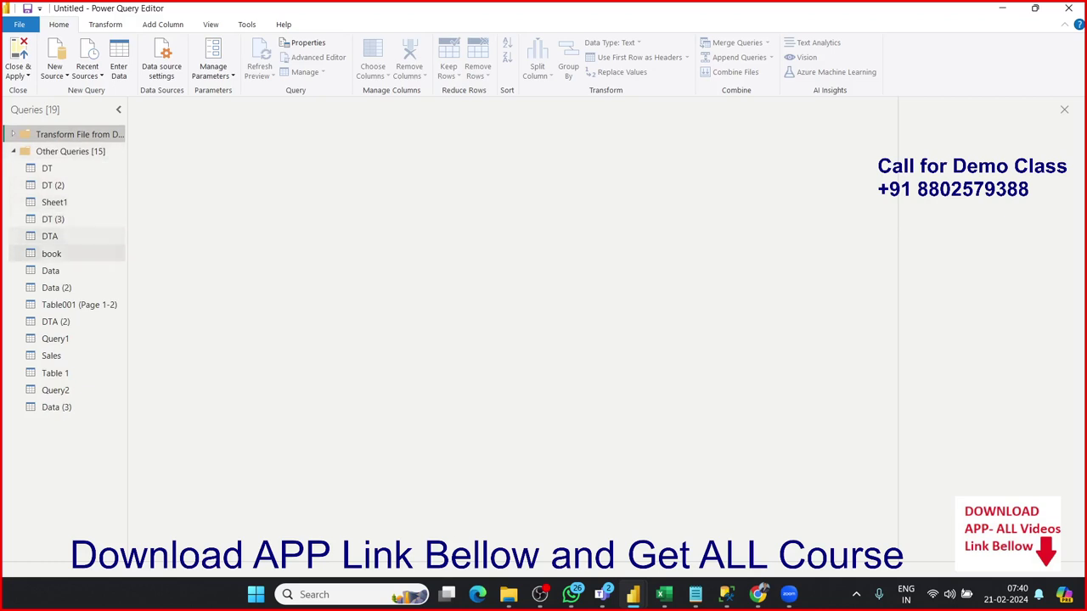
{"action": "left_click_drag", "start_coordinate": [55, 222], "coordinate": [54, 219]}
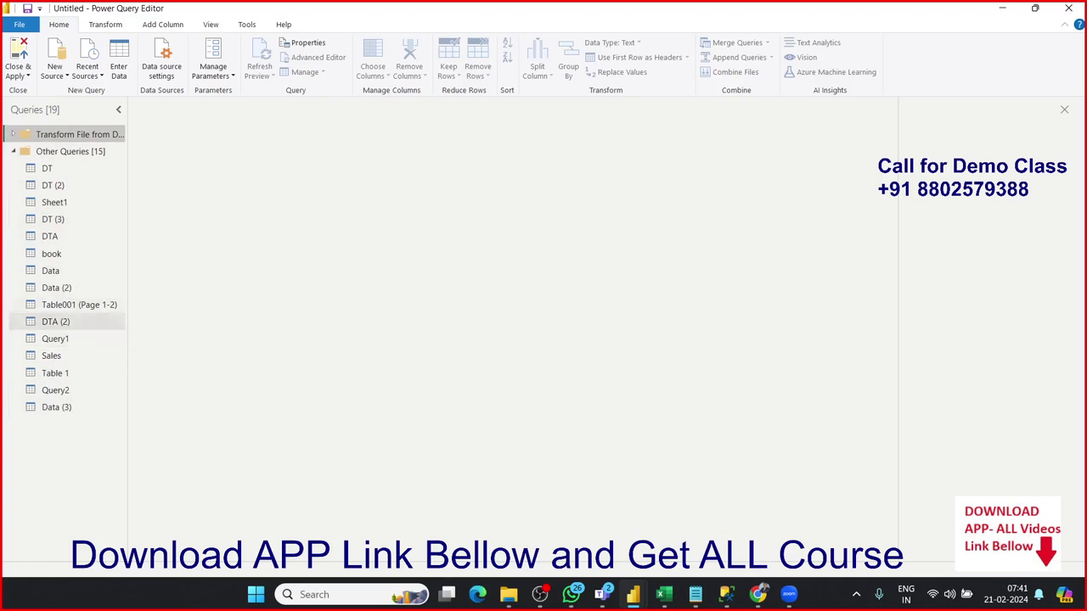
{"action": "left_click", "coordinate": [56, 287]}
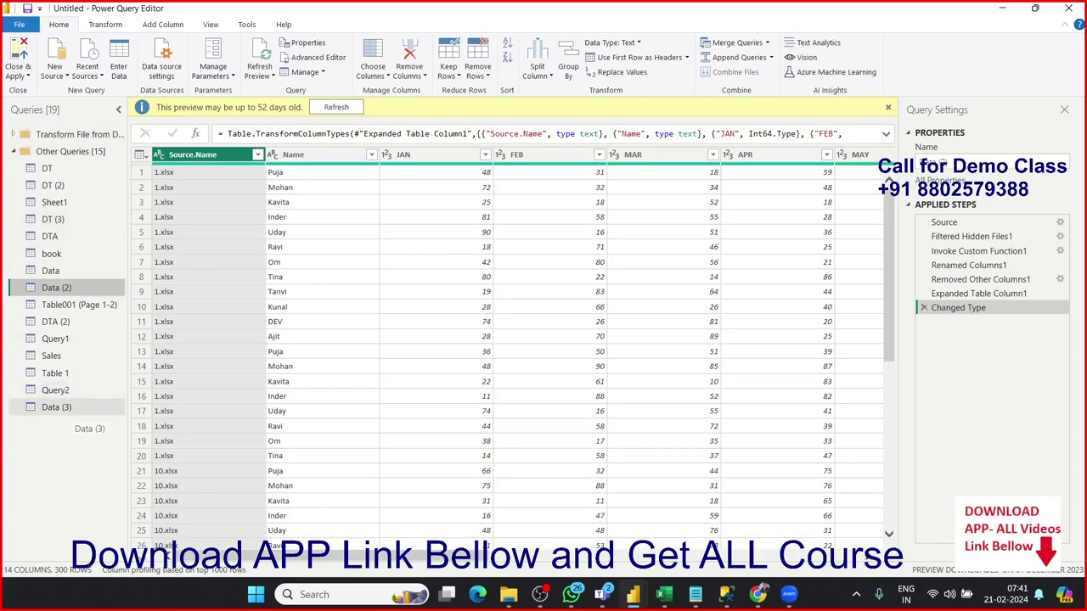
Step: Promote Data (3)'s first row (Name, City, Product, Qty, MRP, Amt) to headers and apply the changes
{"action": "left_click", "coordinate": [75, 407]}
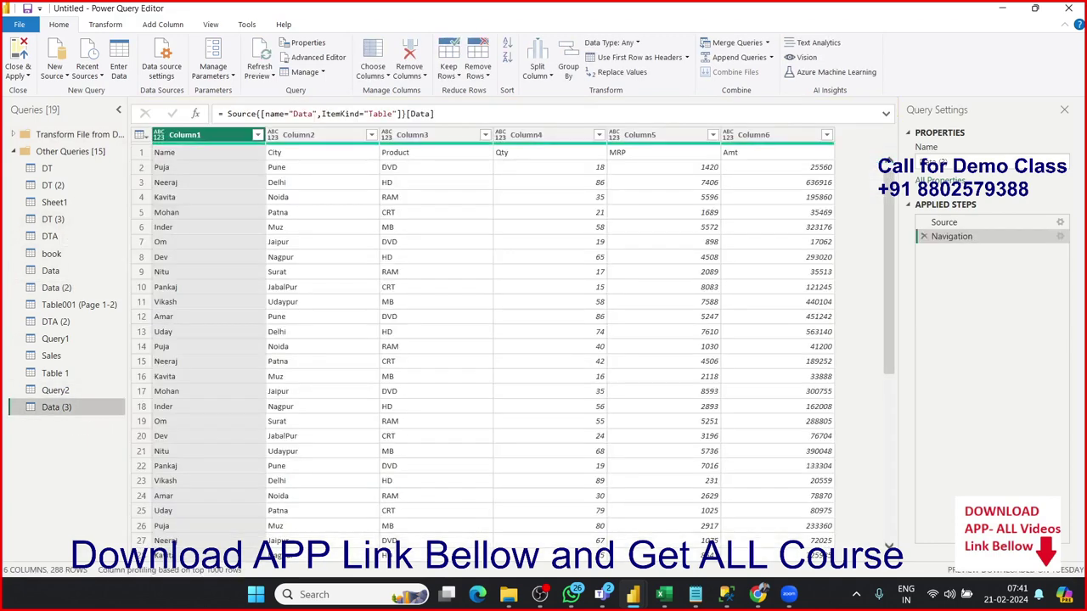
{"action": "left_click", "coordinate": [179, 152]}
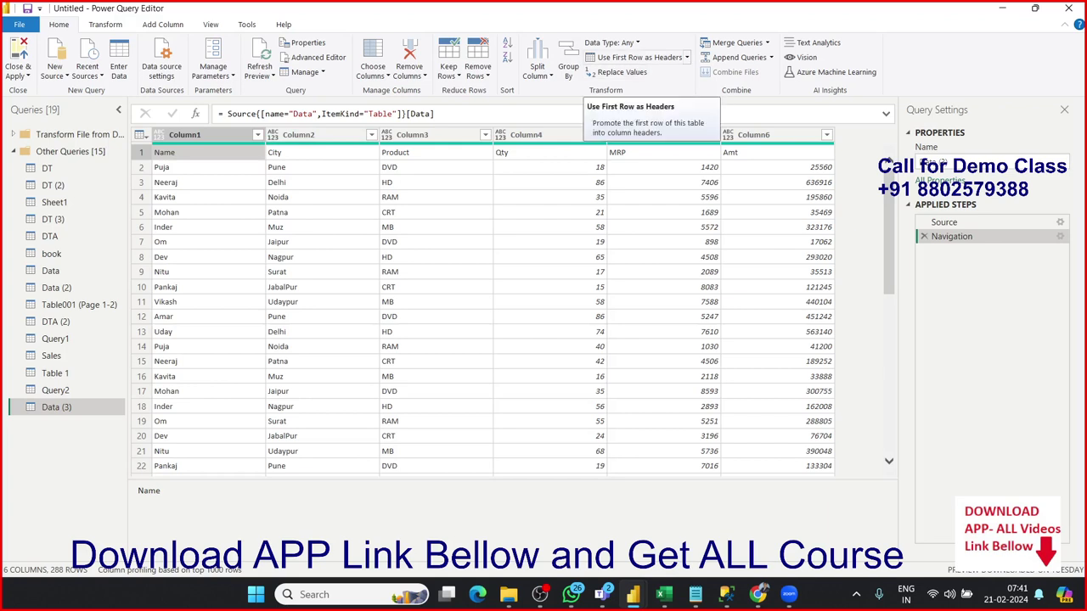
{"action": "left_click", "coordinate": [635, 57]}
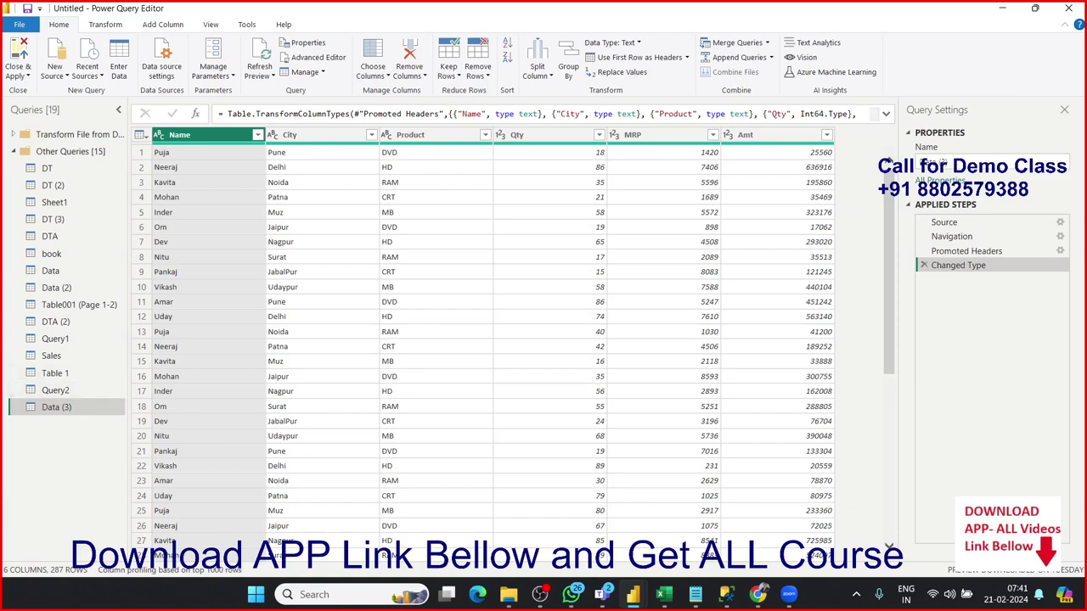
{"action": "left_click", "coordinate": [18, 49]}
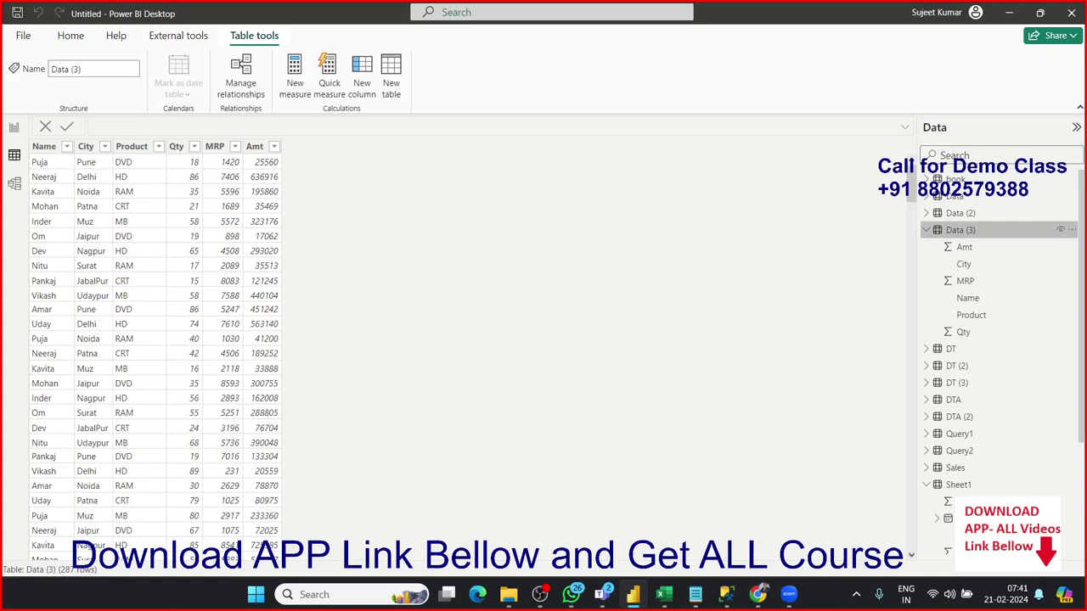
Step: Show Table 1 and inspect its country, phone numbers, population, connections and evaluation date columns
{"action": "left_click", "coordinate": [926, 229]}
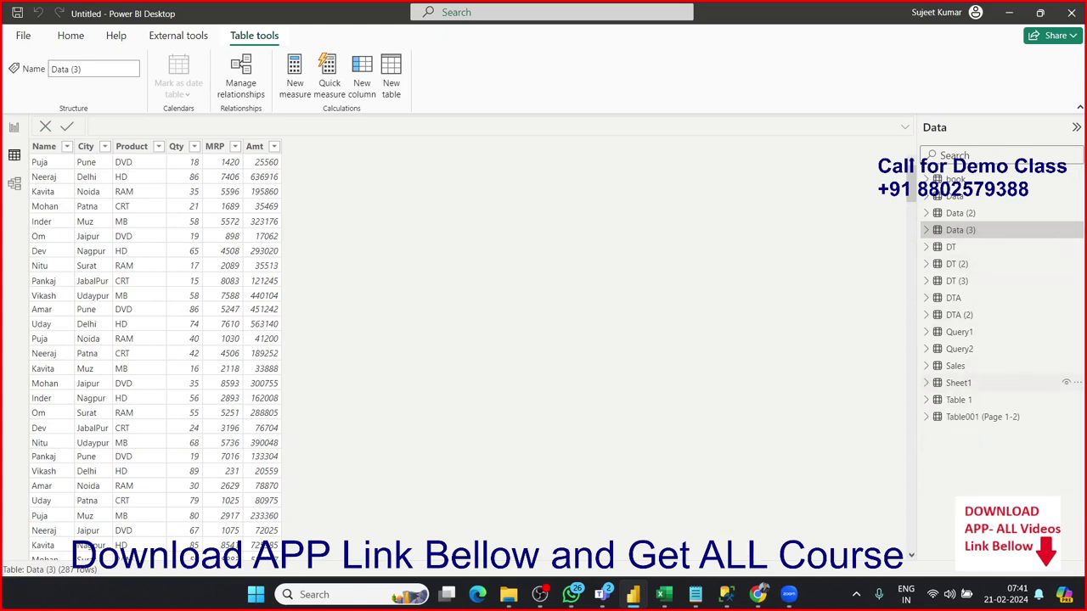
{"action": "left_click", "coordinate": [959, 399]}
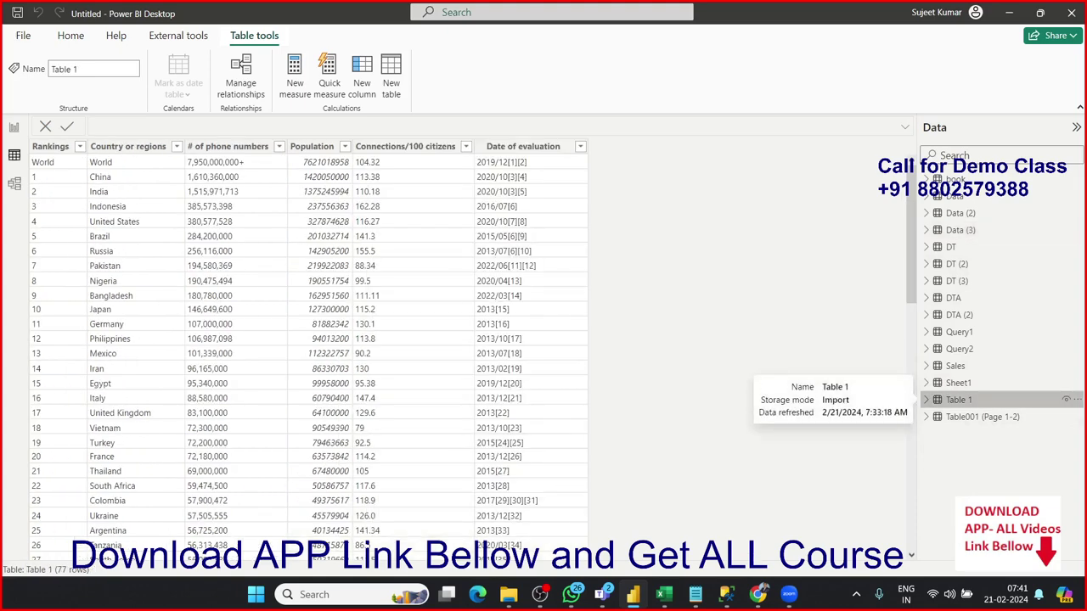
{"action": "left_click", "coordinate": [927, 399]}
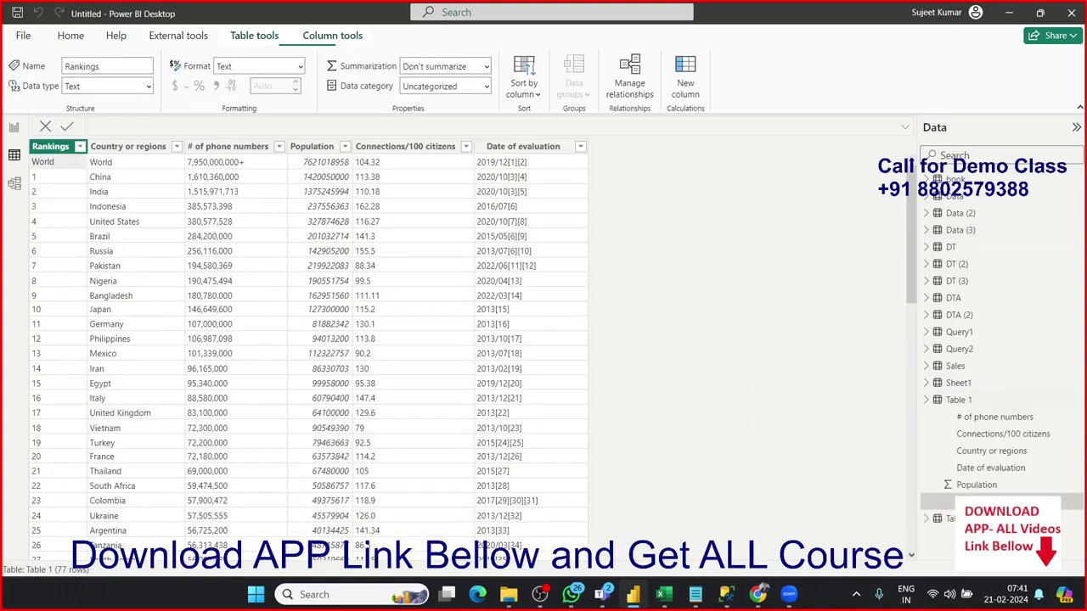
{"action": "left_click", "coordinate": [991, 451]}
{"action": "left_click", "coordinate": [995, 417]}
{"action": "left_click", "coordinate": [976, 485]}
{"action": "left_click", "coordinate": [1003, 434]}
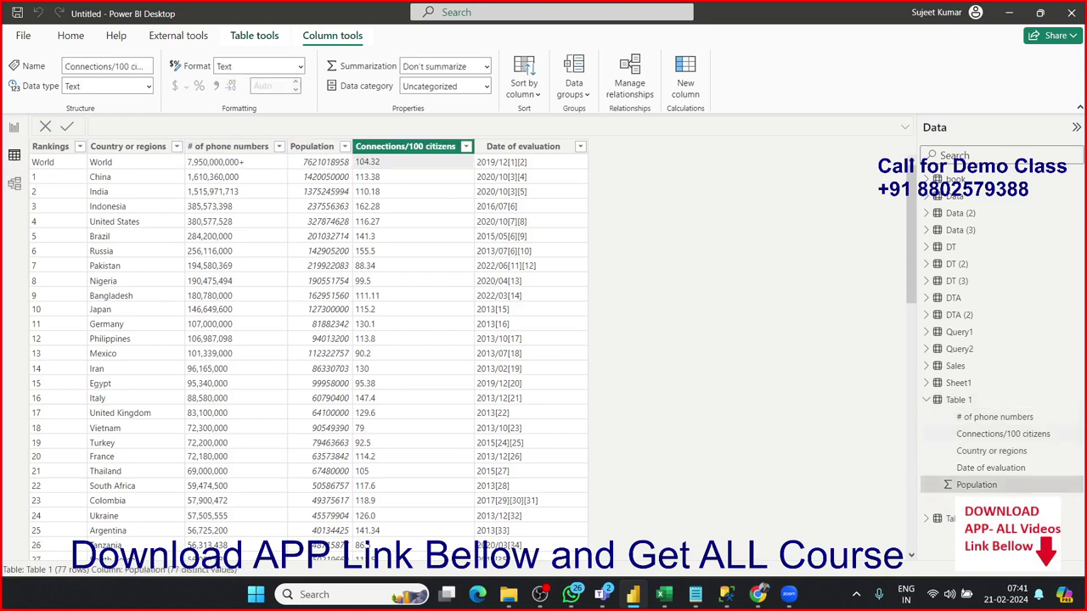
{"action": "left_click", "coordinate": [990, 468]}
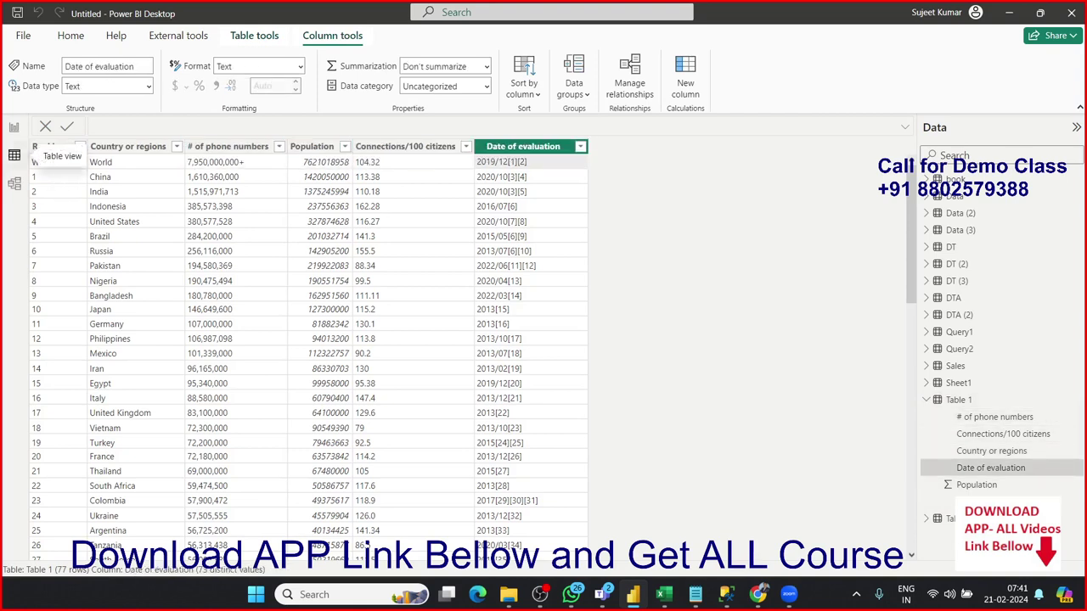
Step: Delete Table 1's Rankings column, confirming with Yes
{"action": "right_click", "coordinate": [51, 148]}
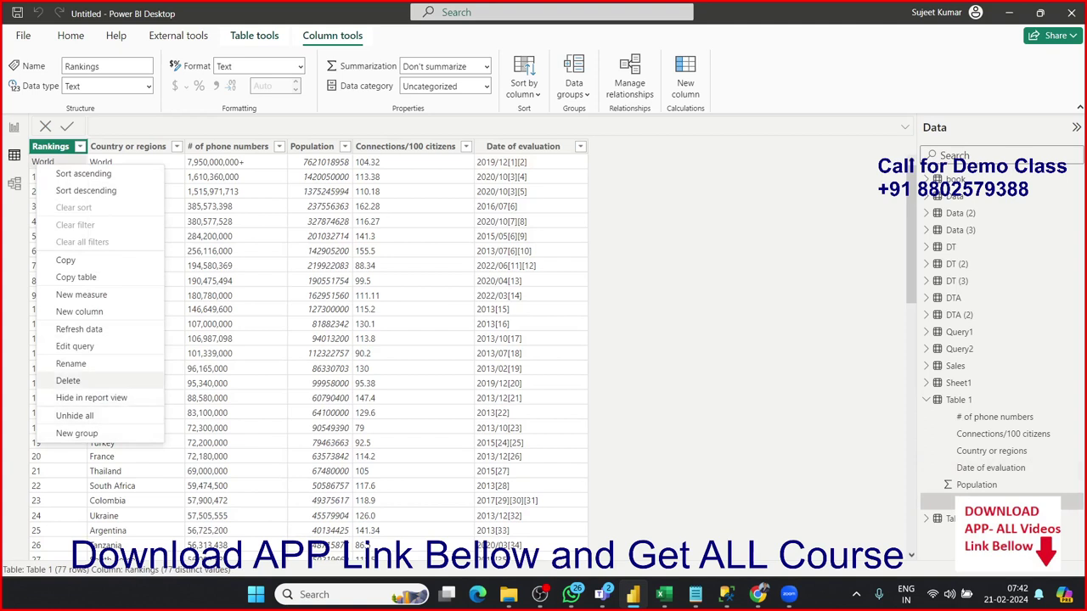
{"action": "left_click", "coordinate": [68, 381]}
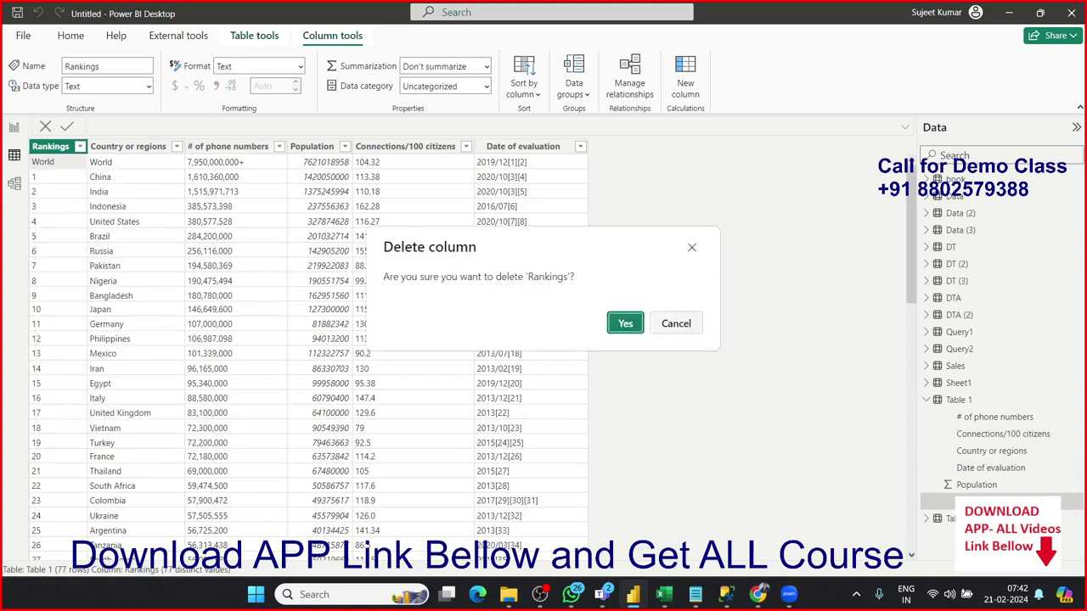
{"action": "left_click", "coordinate": [625, 323]}
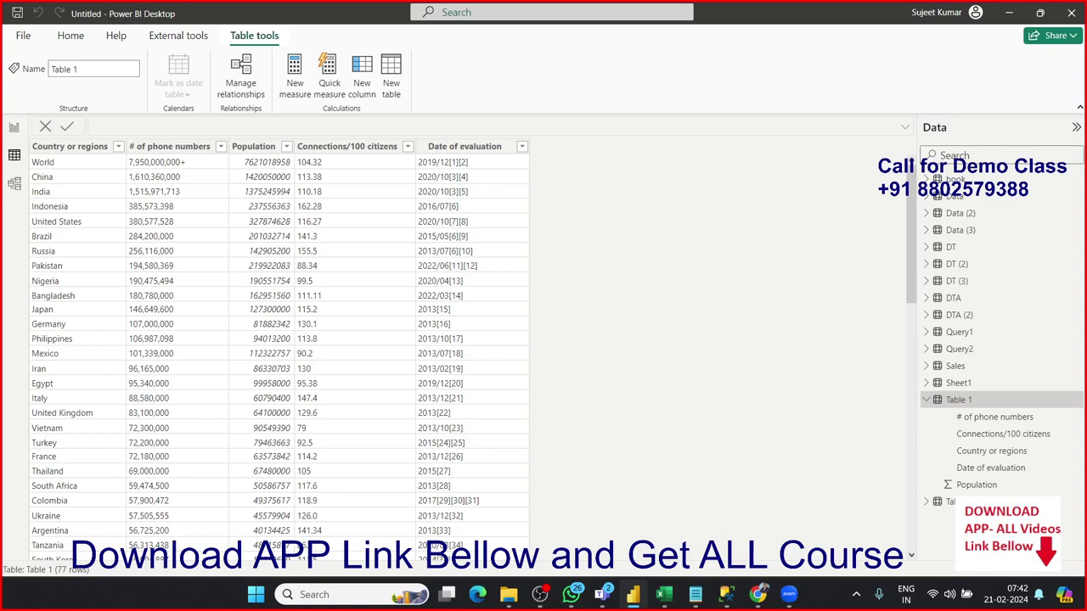
Step: Inspect Table 1's Country or regions, Connections/100 citizens and Date of evaluation columns
{"action": "right_click", "coordinate": [93, 148]}
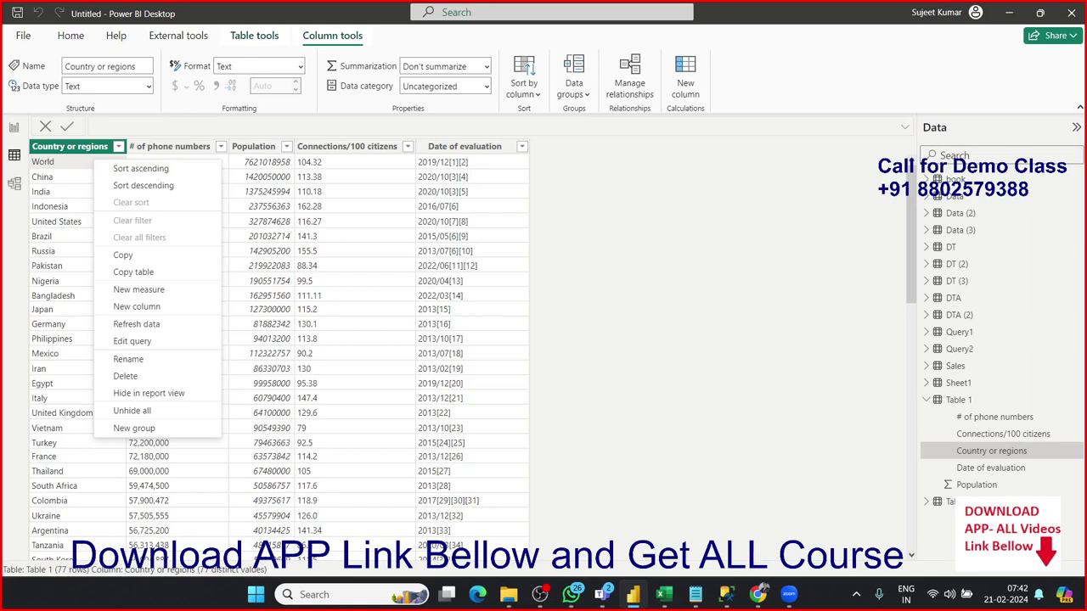
{"action": "left_click", "coordinate": [346, 146]}
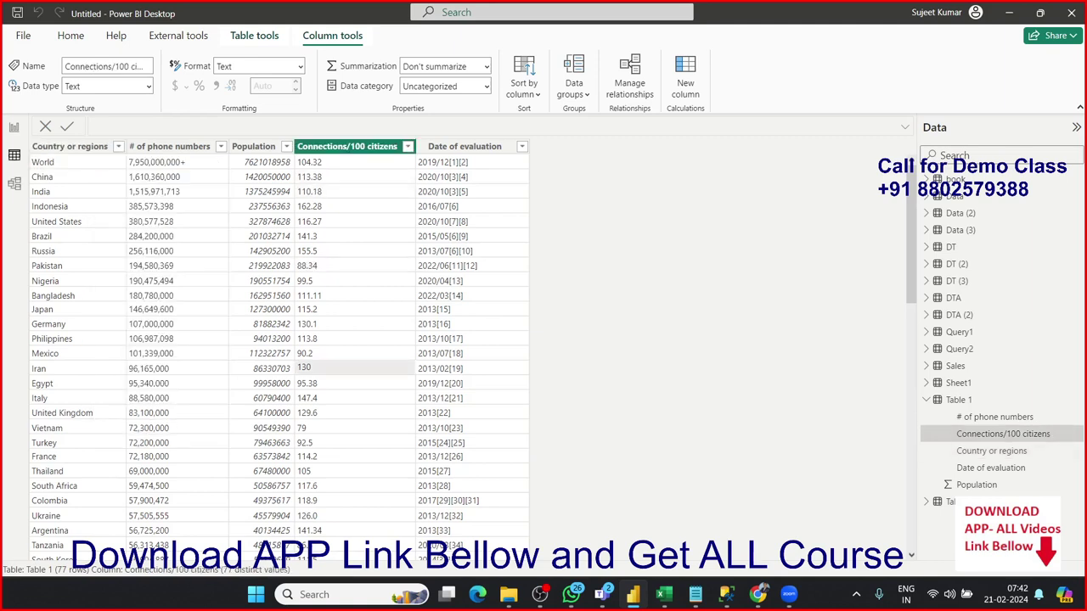
{"action": "left_click", "coordinate": [464, 146]}
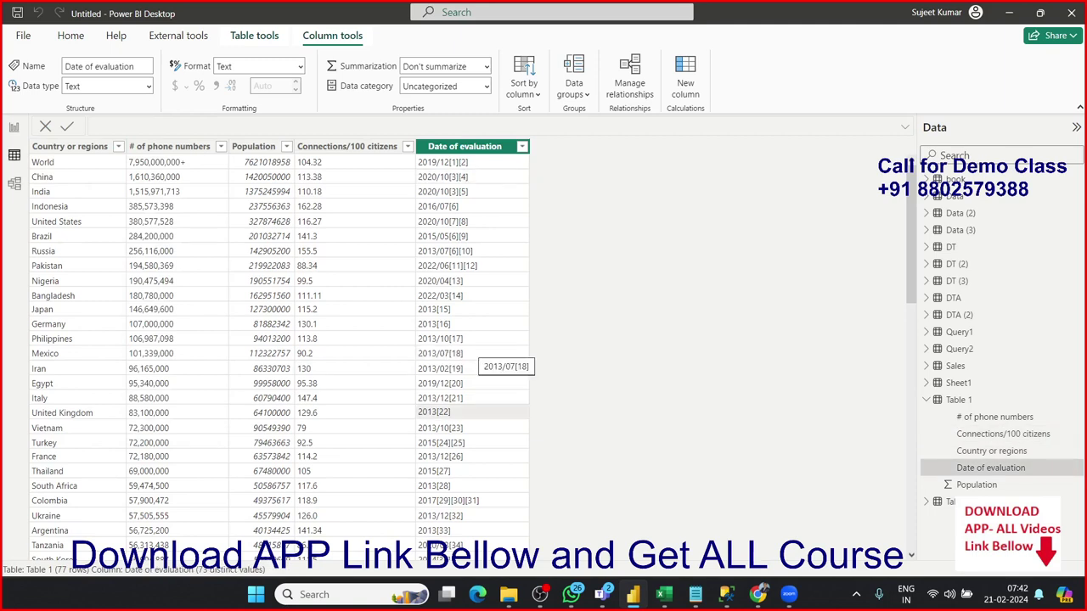
{"action": "left_click_drag", "start_coordinate": [910, 174], "coordinate": [910, 173]}
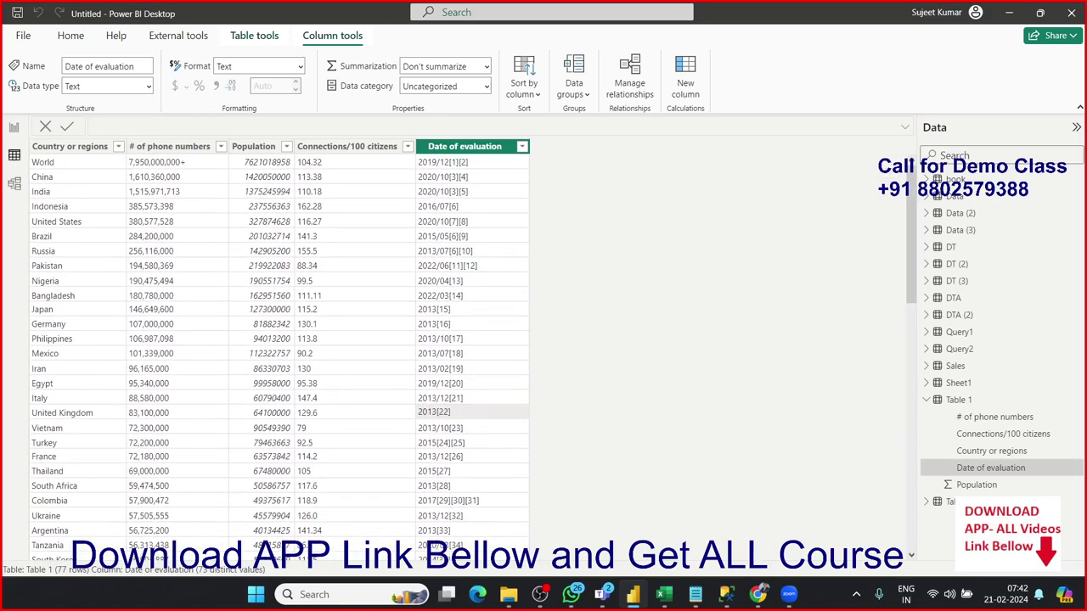
{"action": "left_click", "coordinate": [70, 35]}
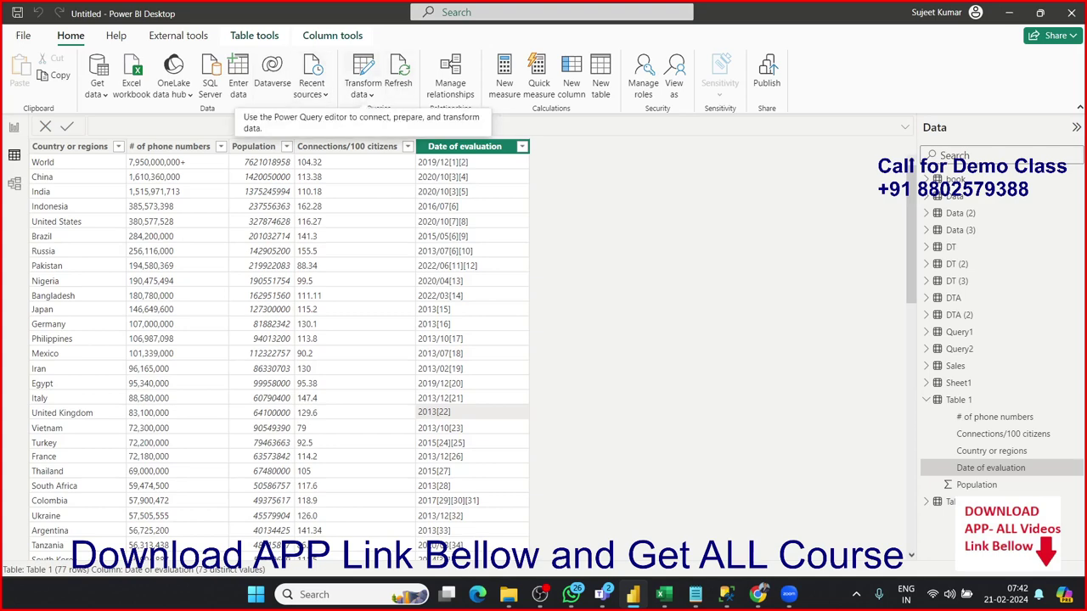
Step: Open Table 1 in the Power Query Editor and select its top World row
{"action": "left_click", "coordinate": [362, 66]}
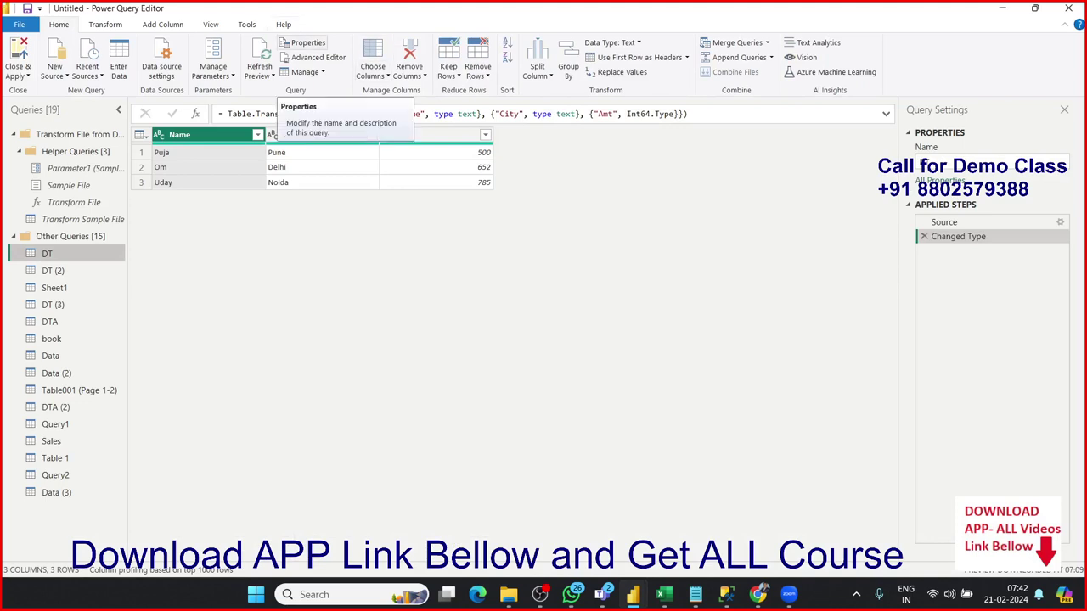
{"action": "left_click", "coordinate": [56, 492]}
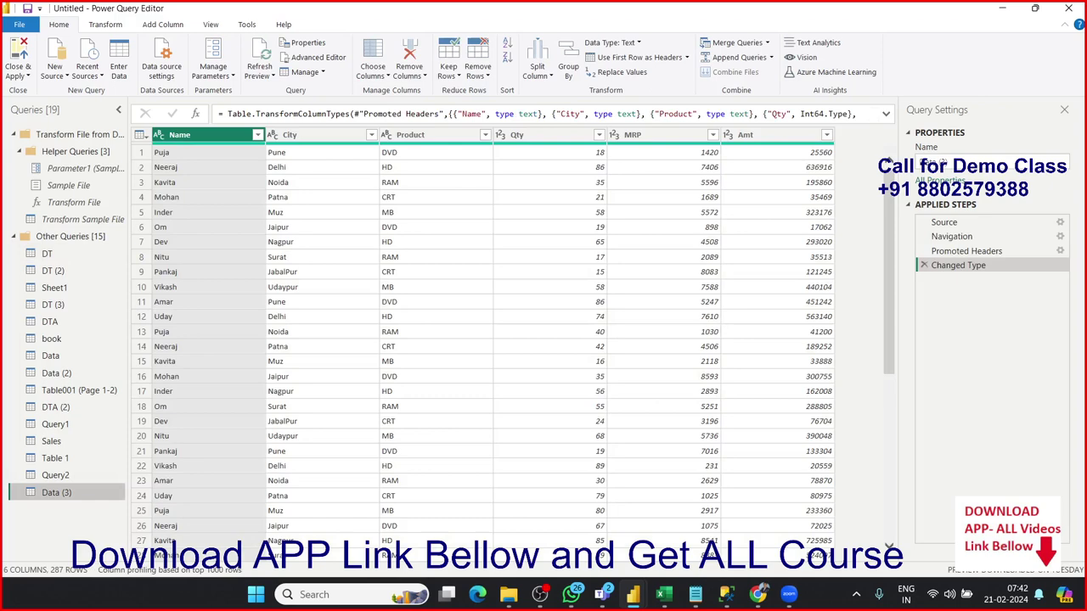
{"action": "left_click", "coordinate": [55, 475]}
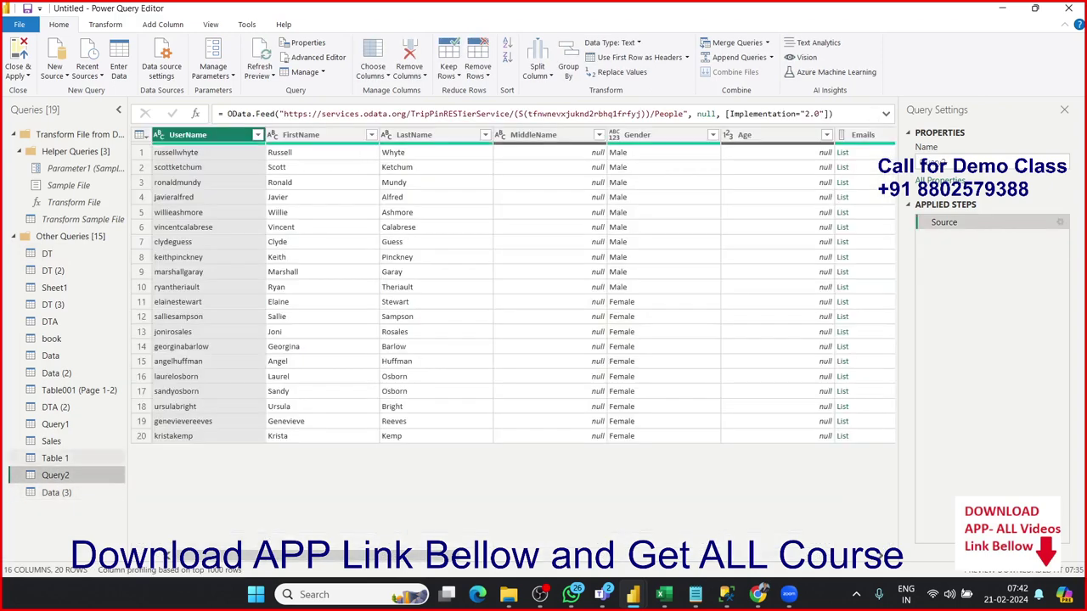
{"action": "left_click", "coordinate": [55, 458]}
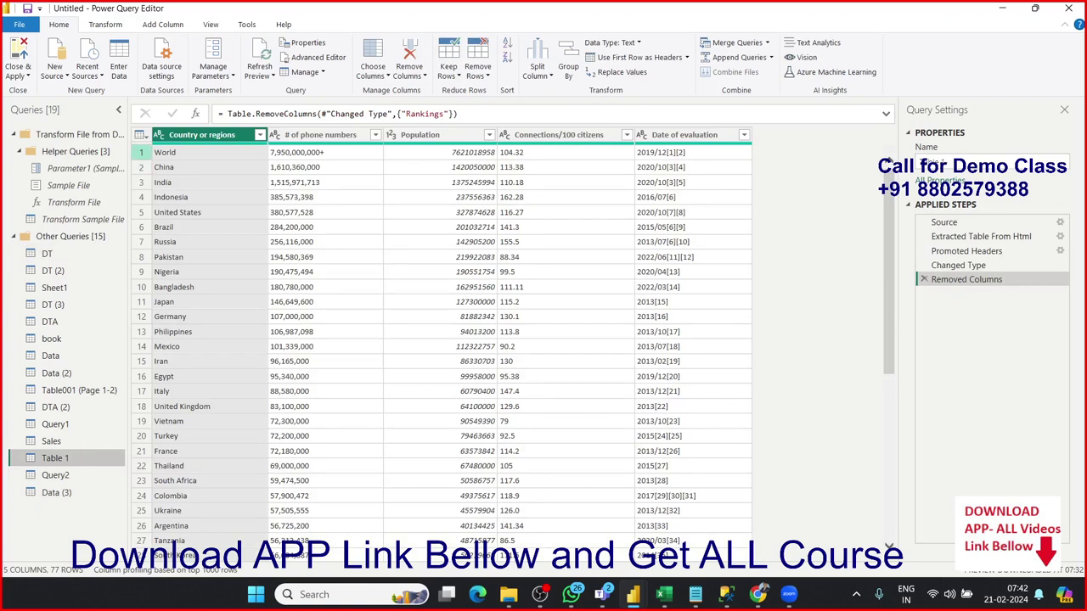
{"action": "left_click", "coordinate": [141, 152]}
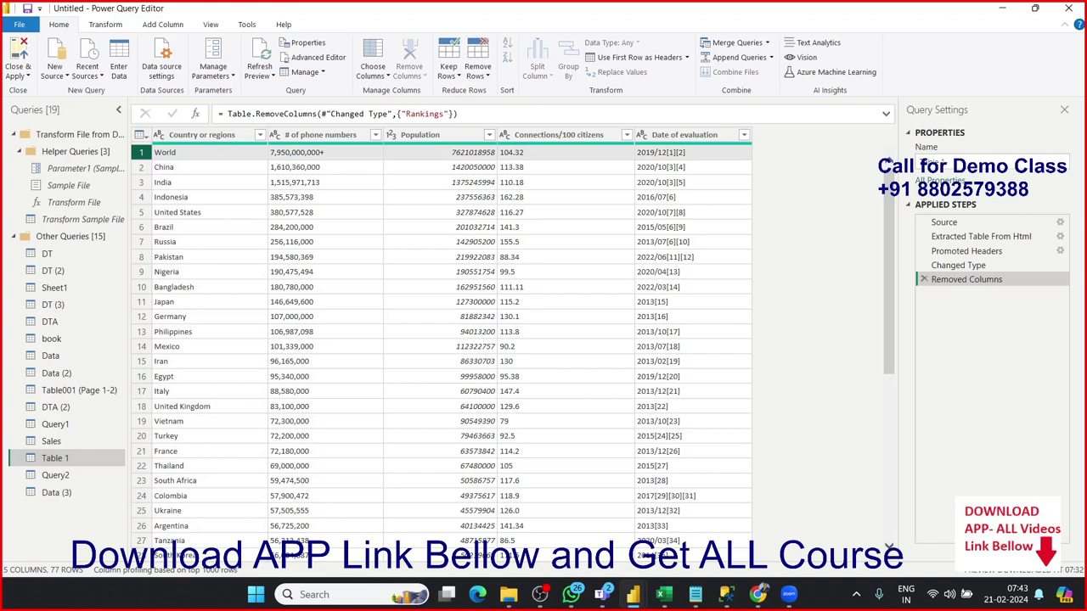
Step: Remove the top 1 row (World) from Table 1, then select the Date of evaluation column
{"action": "right_click", "coordinate": [187, 157]}
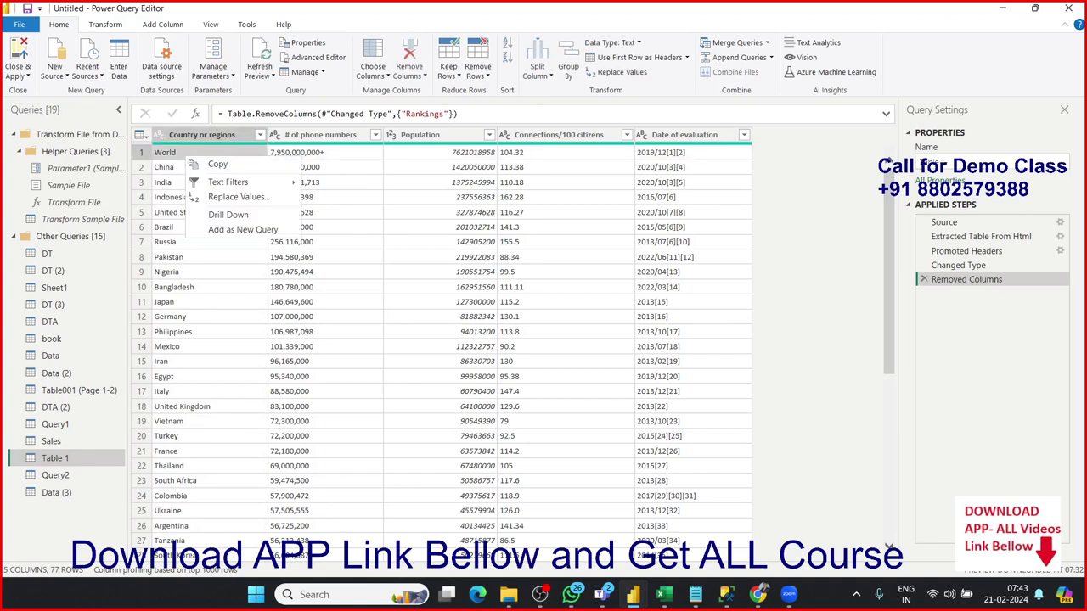
{"action": "key", "text": "Escape"}
{"action": "left_click", "coordinate": [141, 152]}
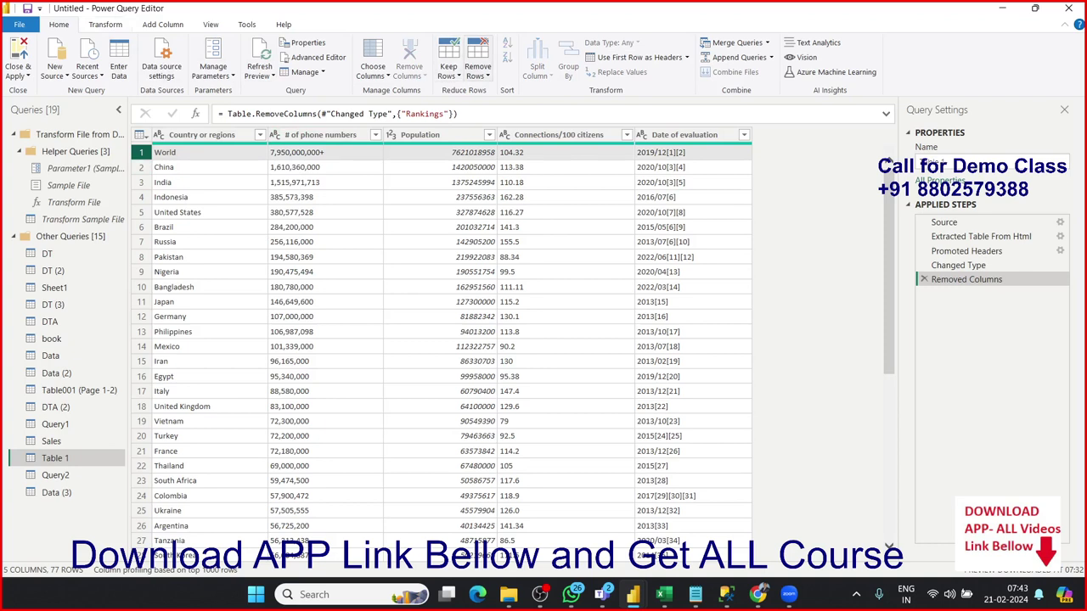
{"action": "left_click", "coordinate": [478, 70]}
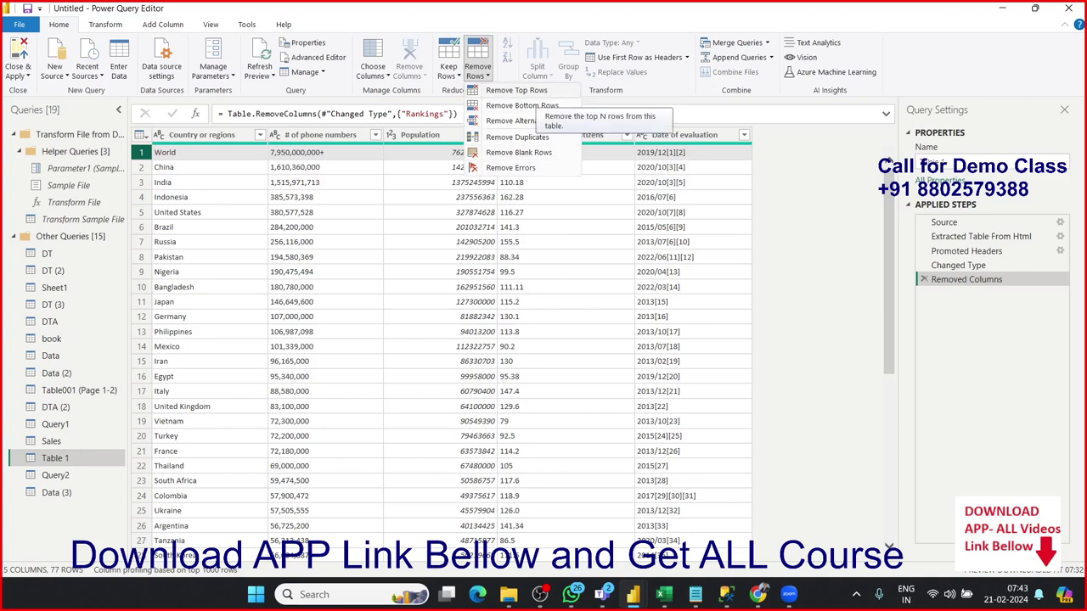
{"action": "left_click", "coordinate": [517, 90]}
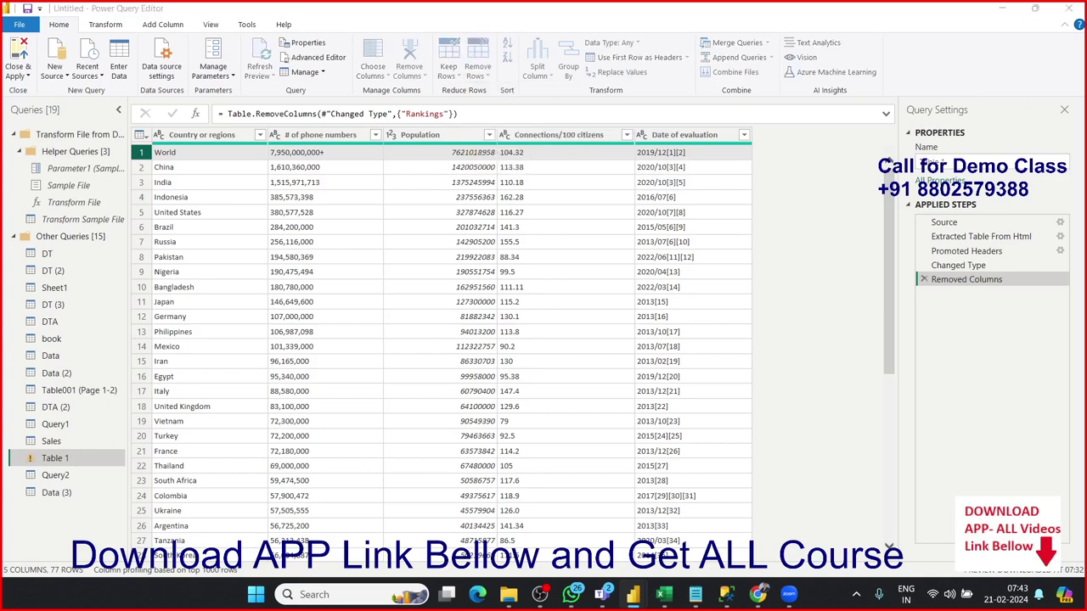
{"action": "type", "text": "1"}
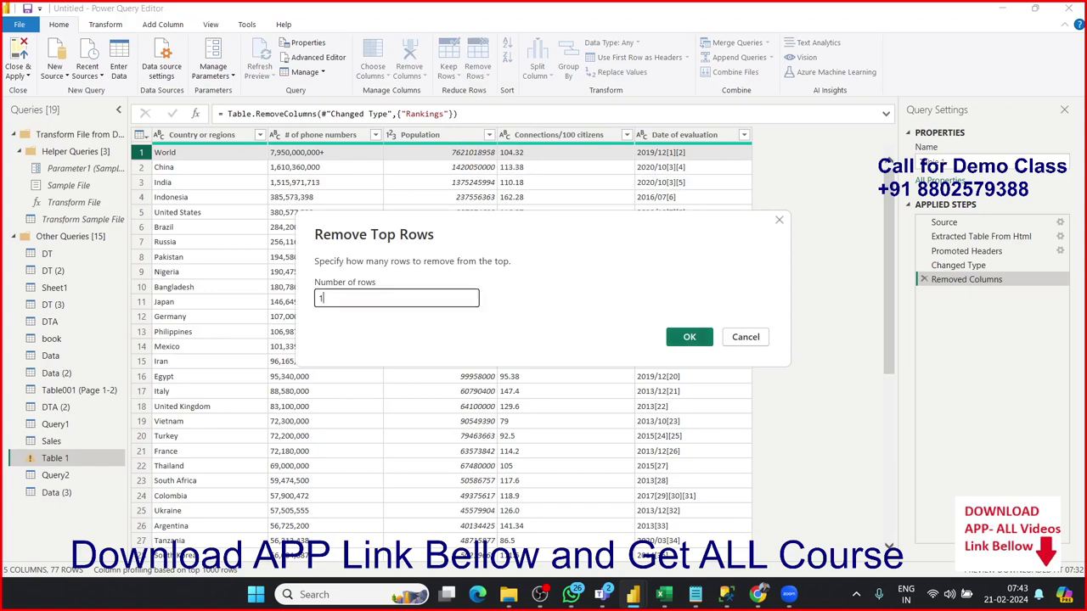
{"action": "key", "text": "Return"}
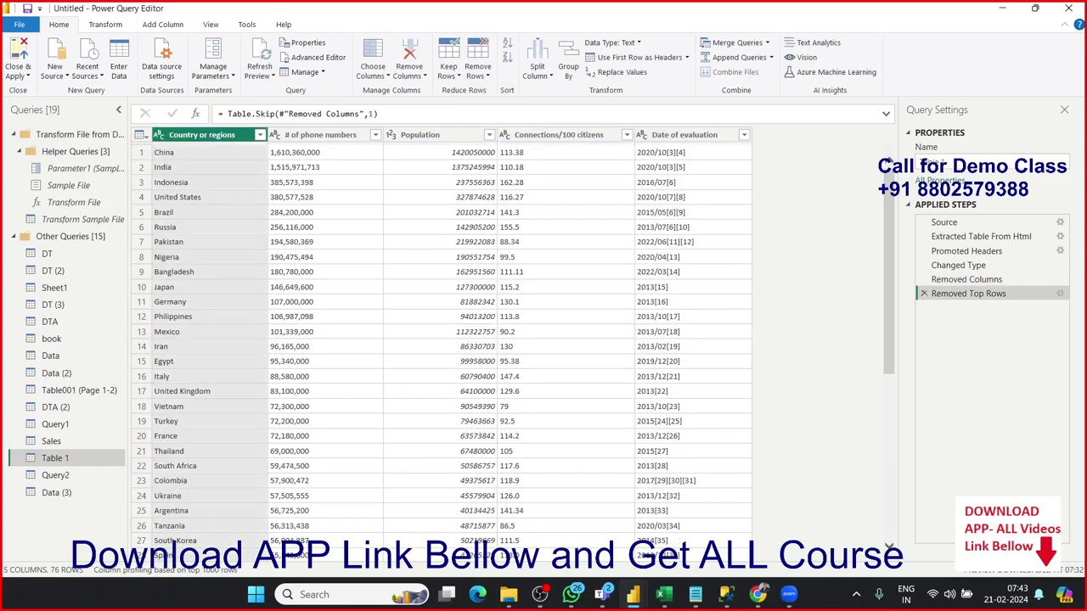
{"action": "left_click", "coordinate": [518, 197]}
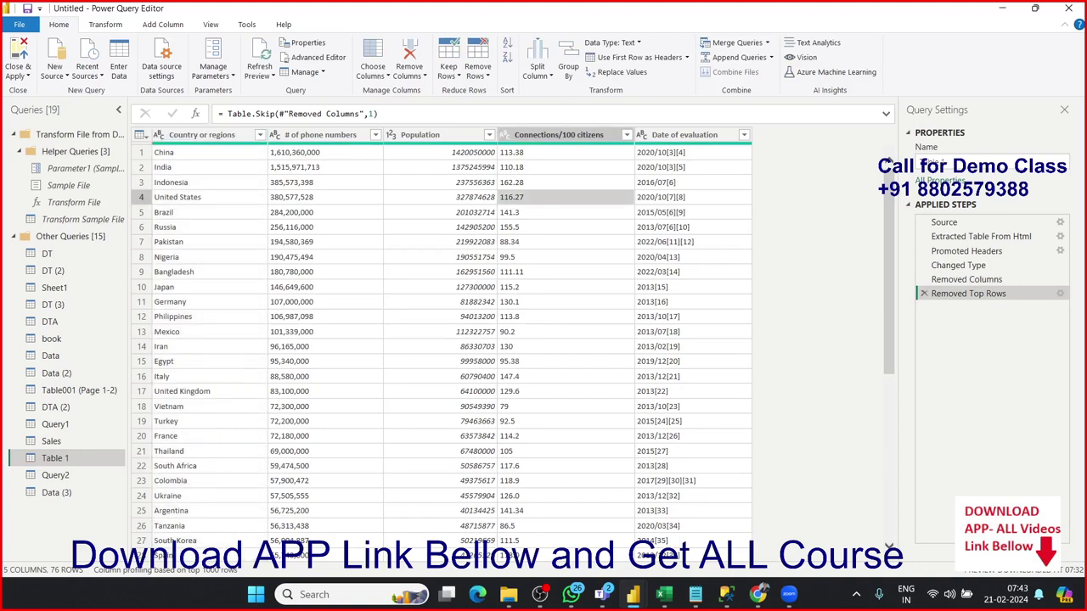
{"action": "left_click", "coordinate": [685, 134]}
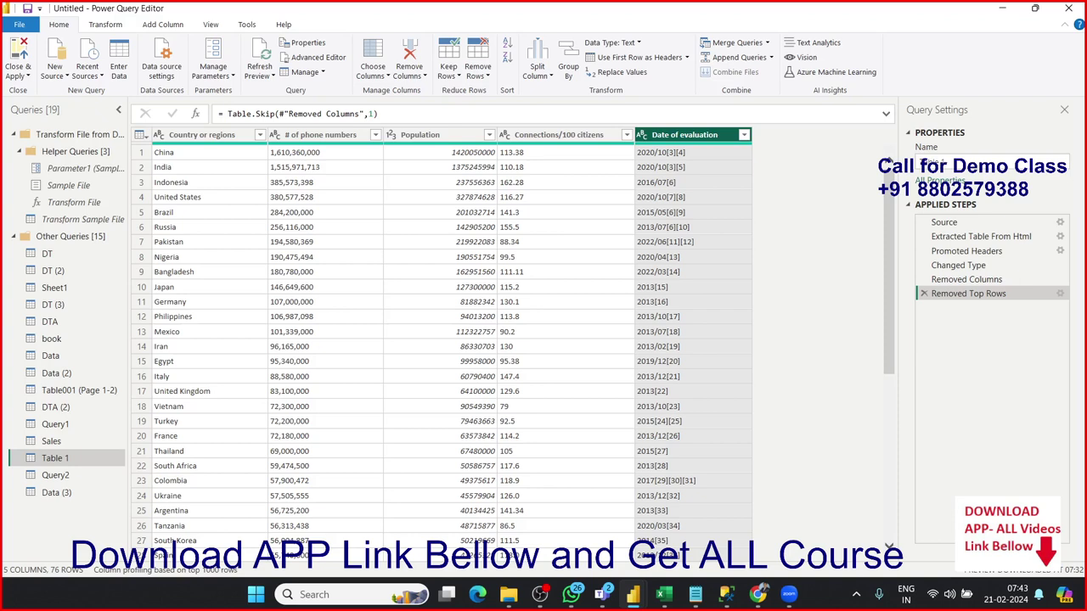
Step: Split Date of evaluation by positions 0, 4 into year and remainder columns
{"action": "left_click", "coordinate": [537, 68]}
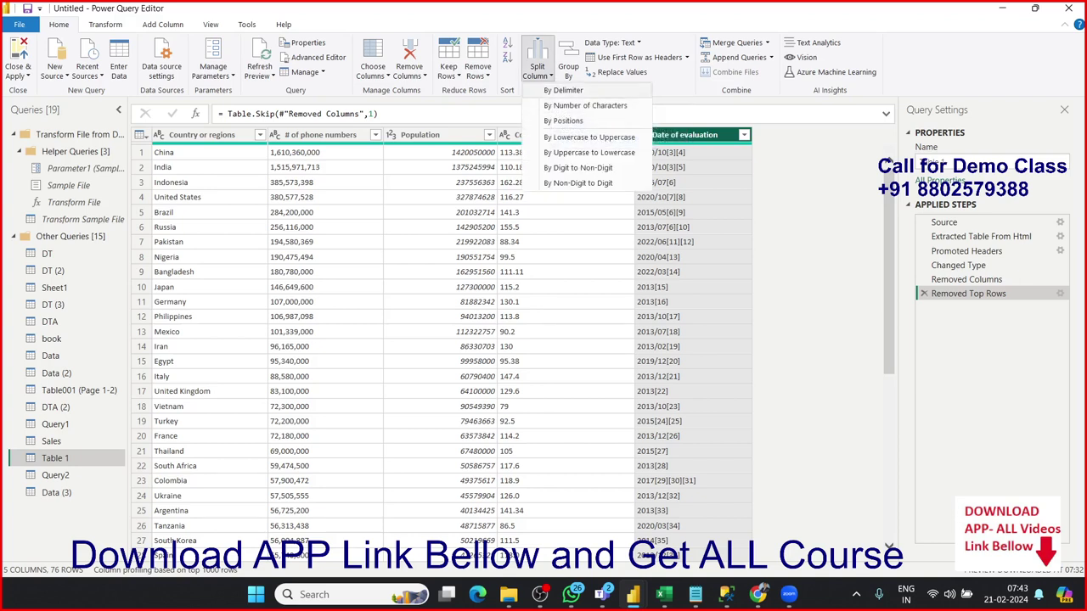
{"action": "left_click", "coordinate": [564, 90]}
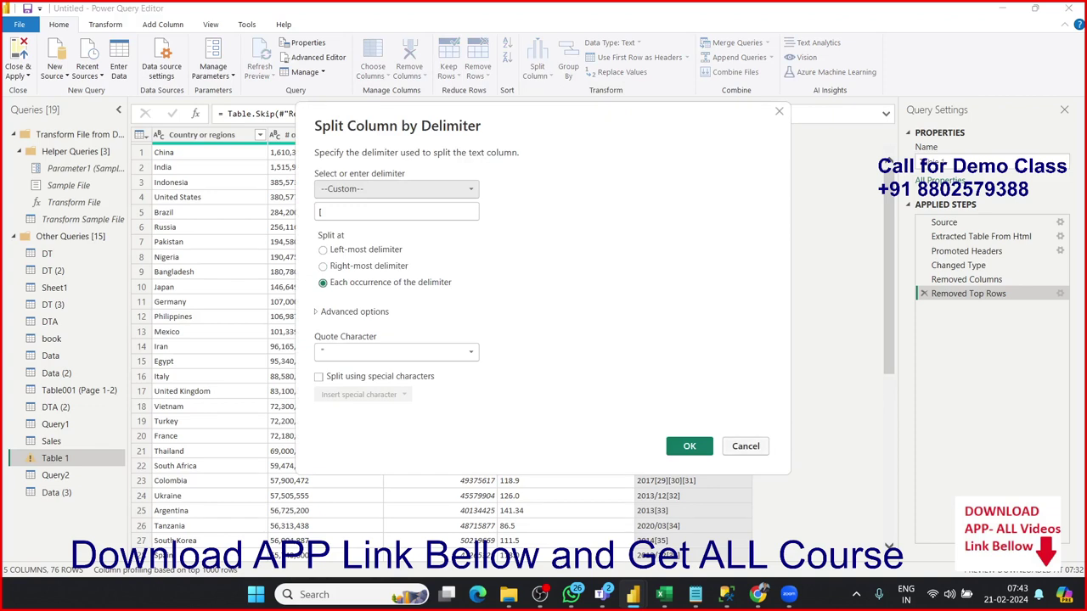
{"action": "key", "text": "Escape"}
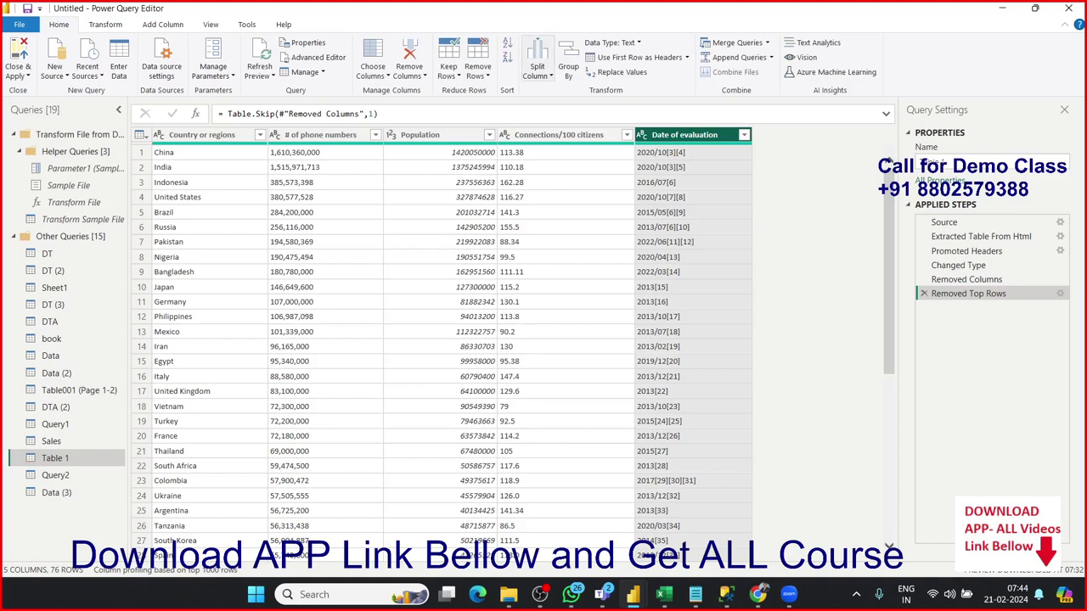
{"action": "left_click", "coordinate": [538, 72]}
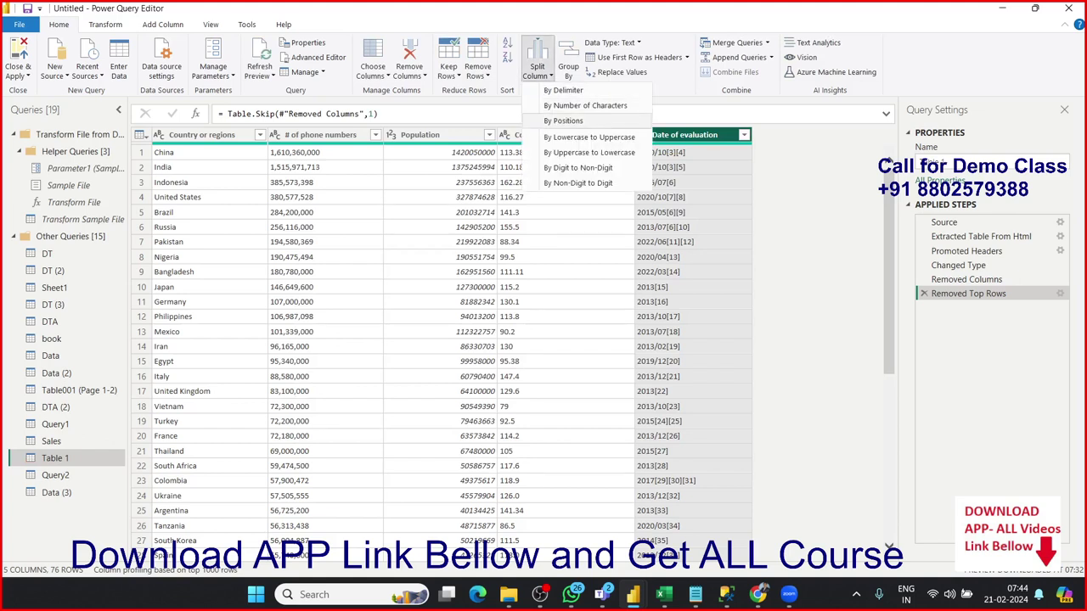
{"action": "left_click", "coordinate": [563, 120]}
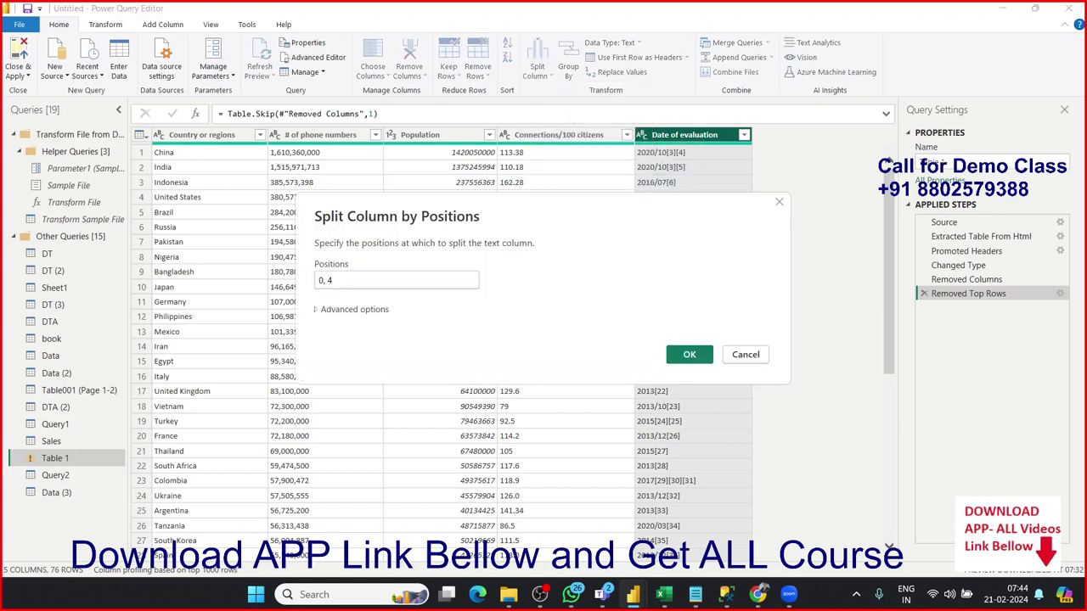
{"action": "key", "text": "ctrl+a"}
{"action": "left_click", "coordinate": [690, 354]}
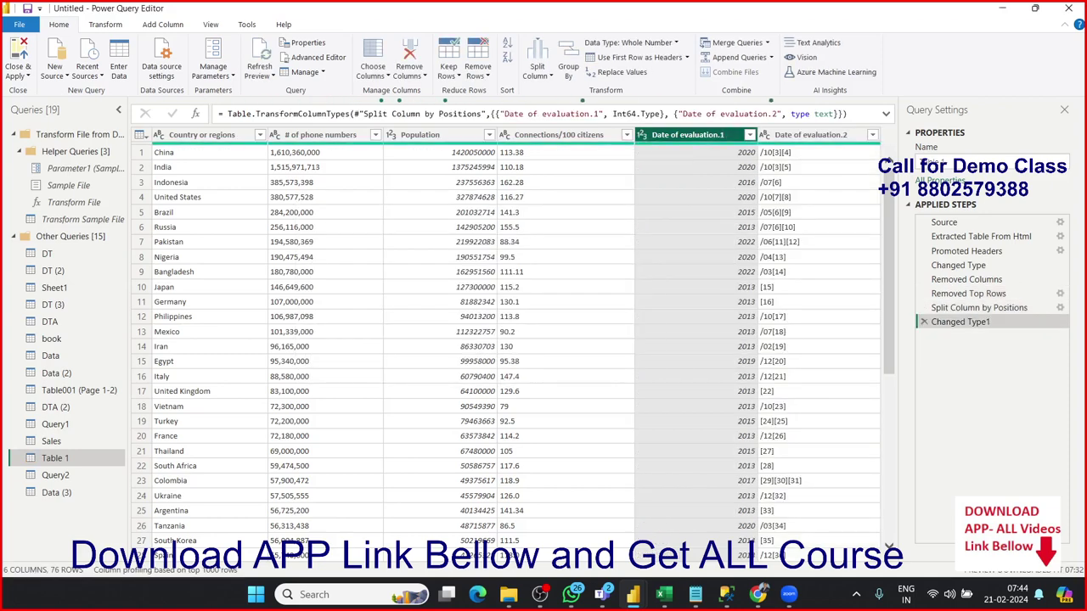
Step: Remove the Date of evaluation.2 column from Table 1
{"action": "left_click", "coordinate": [782, 138]}
{"action": "right_click", "coordinate": [782, 140]}
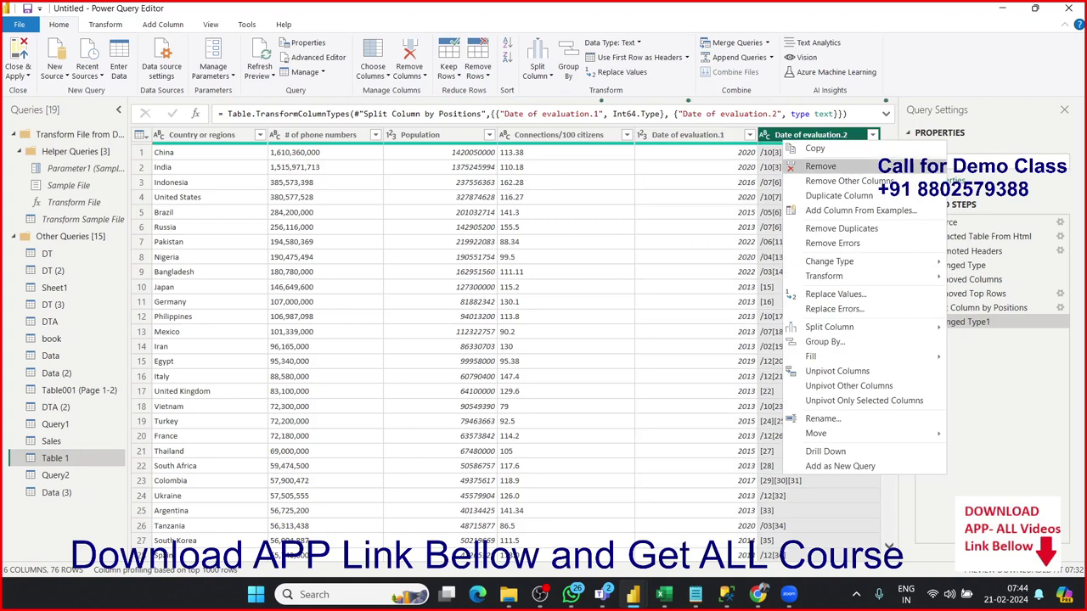
{"action": "left_click", "coordinate": [821, 167]}
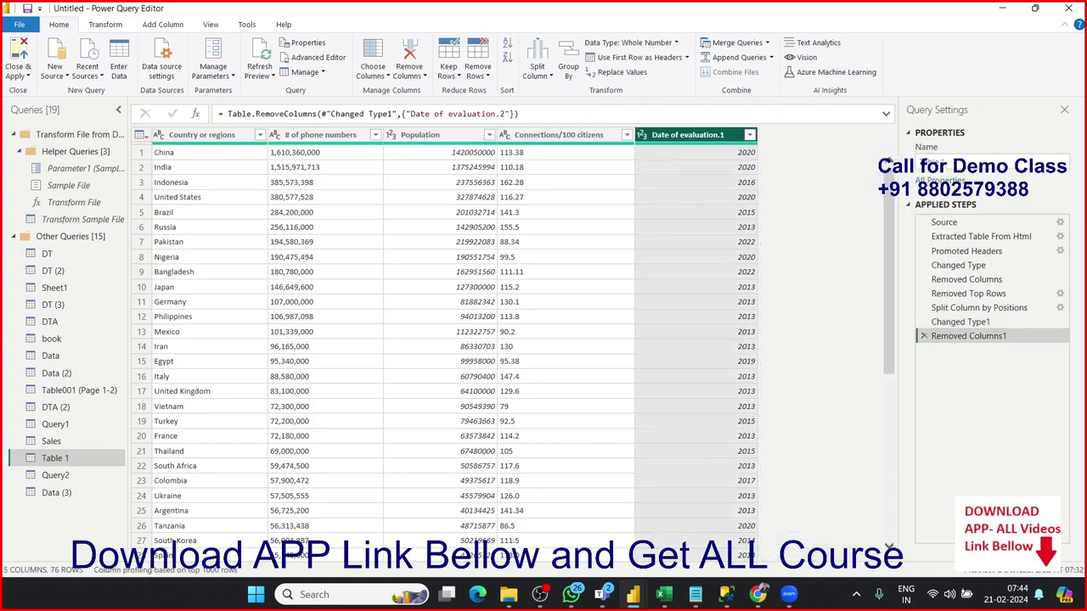
Step: Rename Date of evaluation.1 to Year and apply the query changes
{"action": "key", "text": "F2"}
{"action": "type", "text": "Y"}
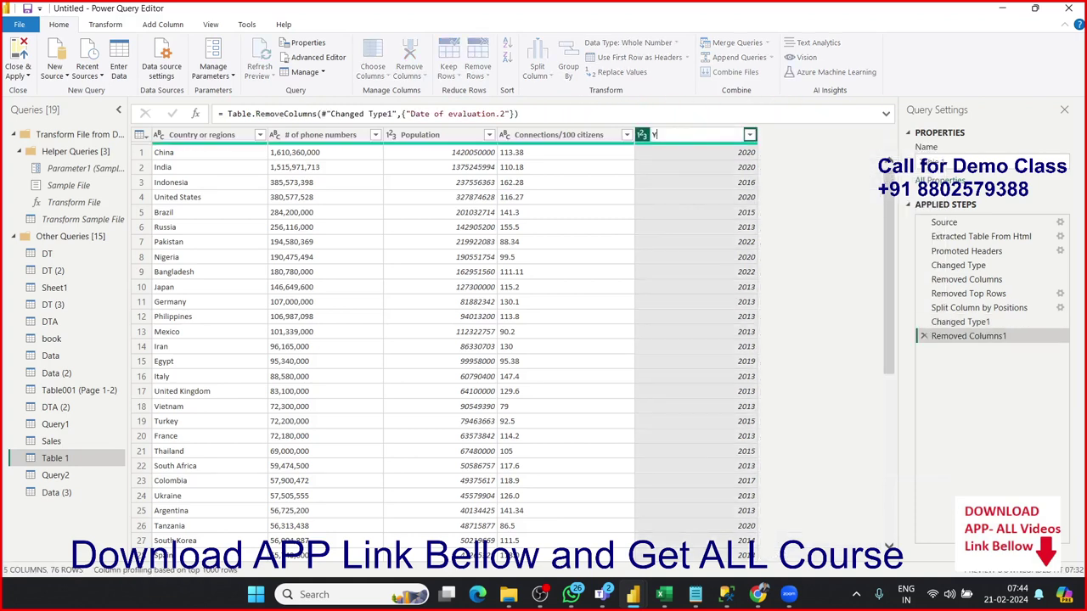
{"action": "type", "text": "ear"}
{"action": "key", "text": "Return"}
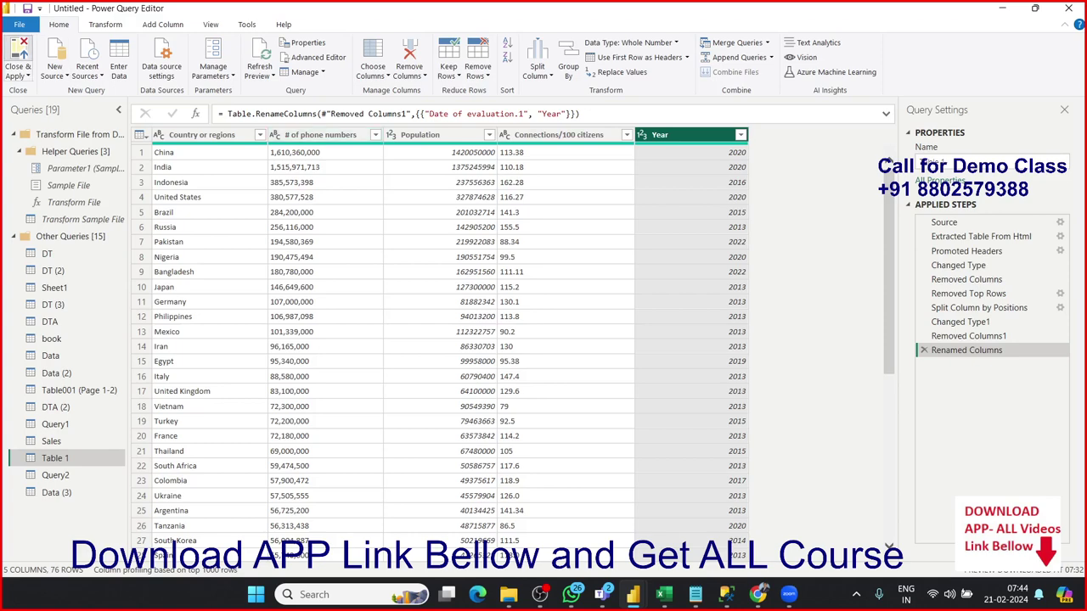
{"action": "left_click", "coordinate": [21, 49]}
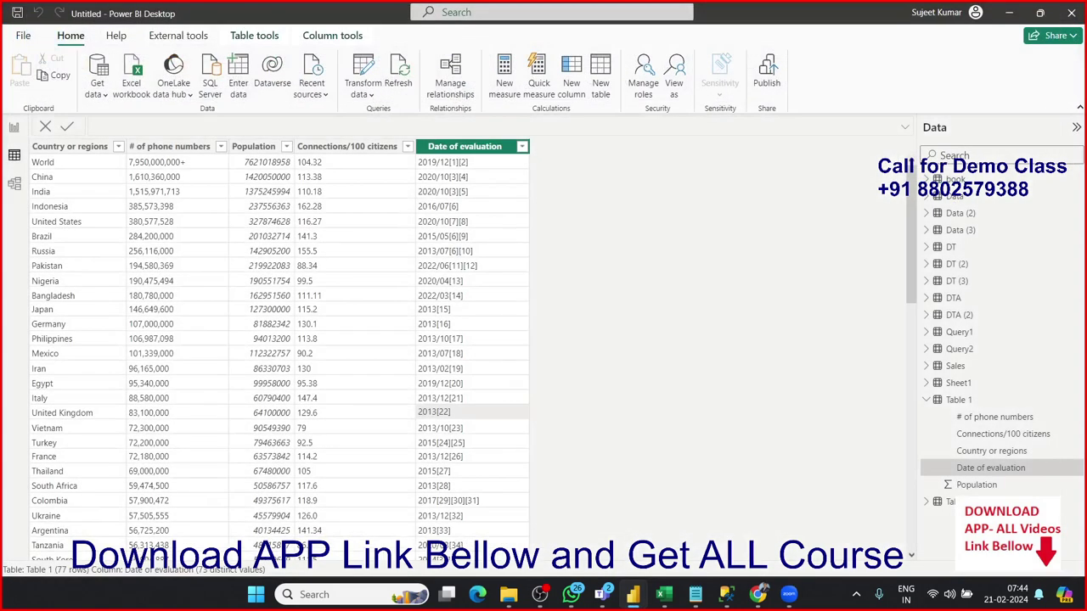
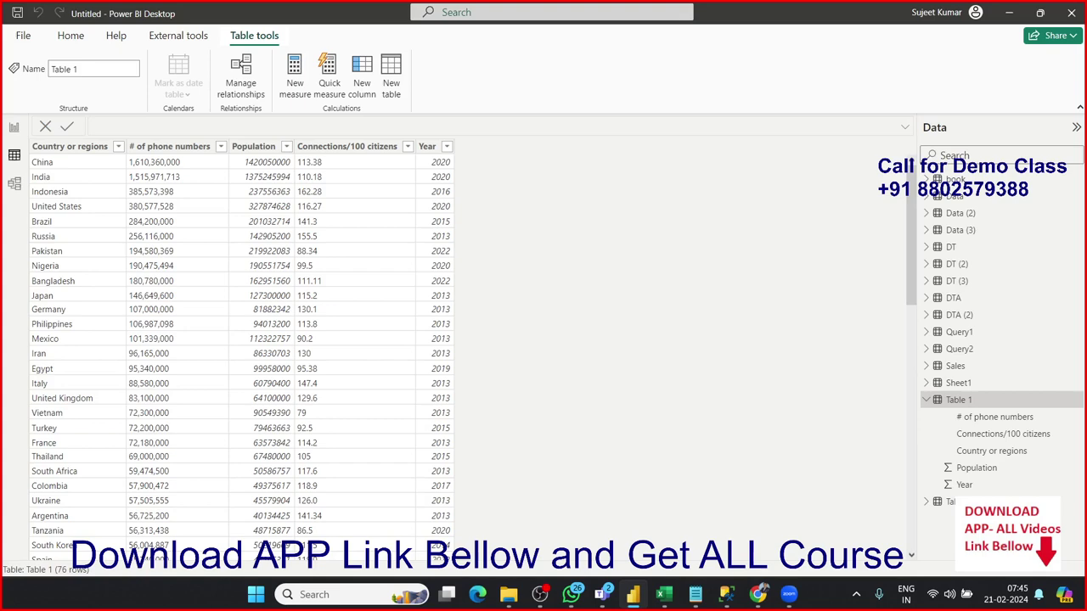
Step: Browse the Data pane tables, Table001, Sheet1, Sales, Query2, DTA and DT, ending on Data (2)
{"action": "left_click", "coordinate": [926, 399]}
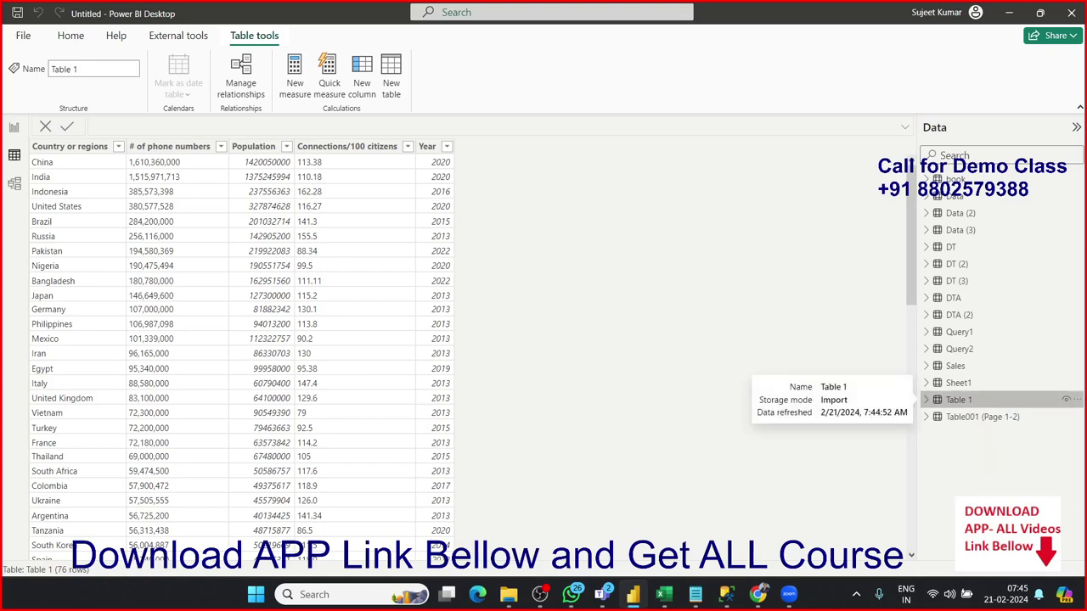
{"action": "left_click", "coordinate": [982, 416]}
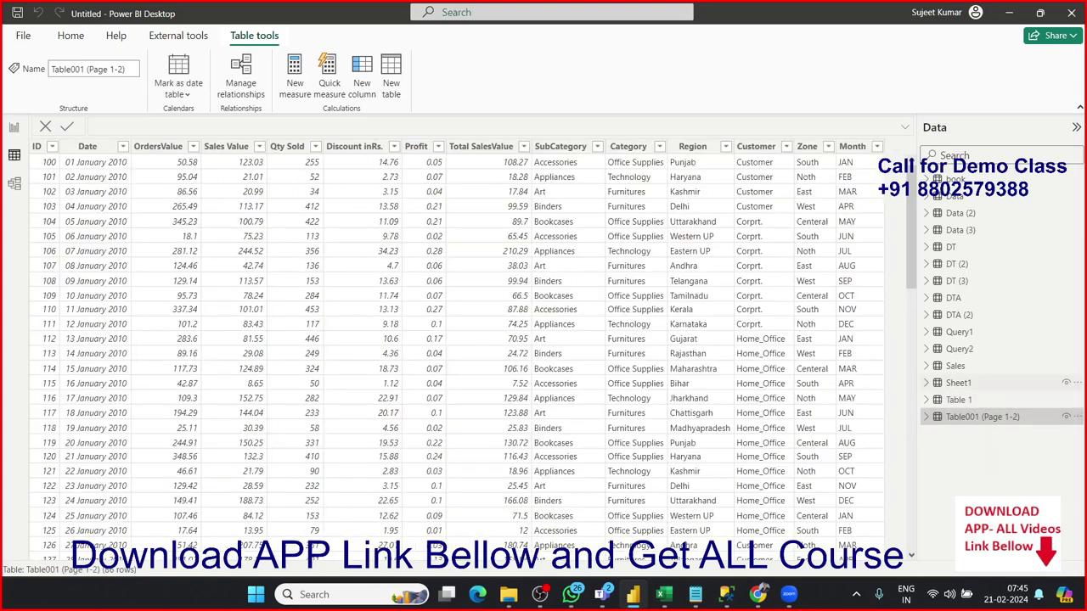
{"action": "left_click", "coordinate": [958, 382]}
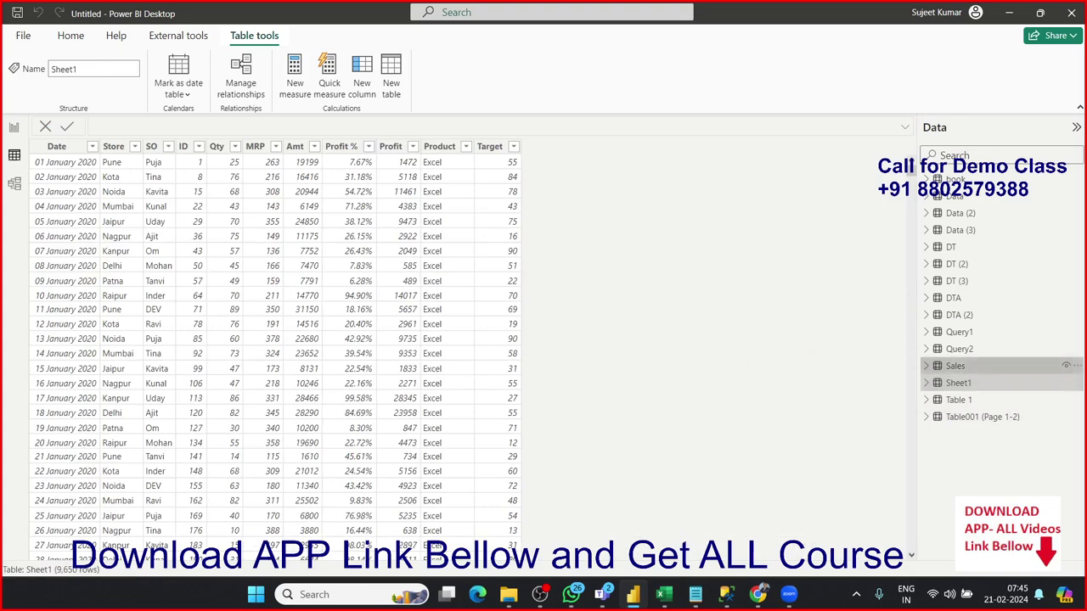
{"action": "left_click", "coordinate": [955, 365]}
{"action": "left_click", "coordinate": [959, 348]}
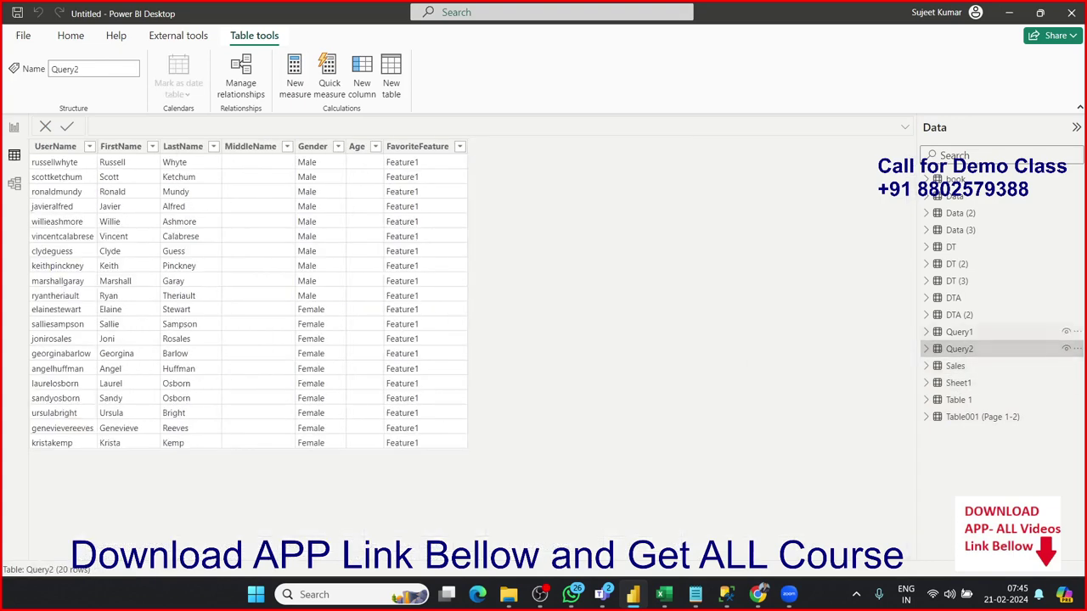
{"action": "left_click", "coordinate": [960, 331]}
{"action": "left_click", "coordinate": [959, 315]}
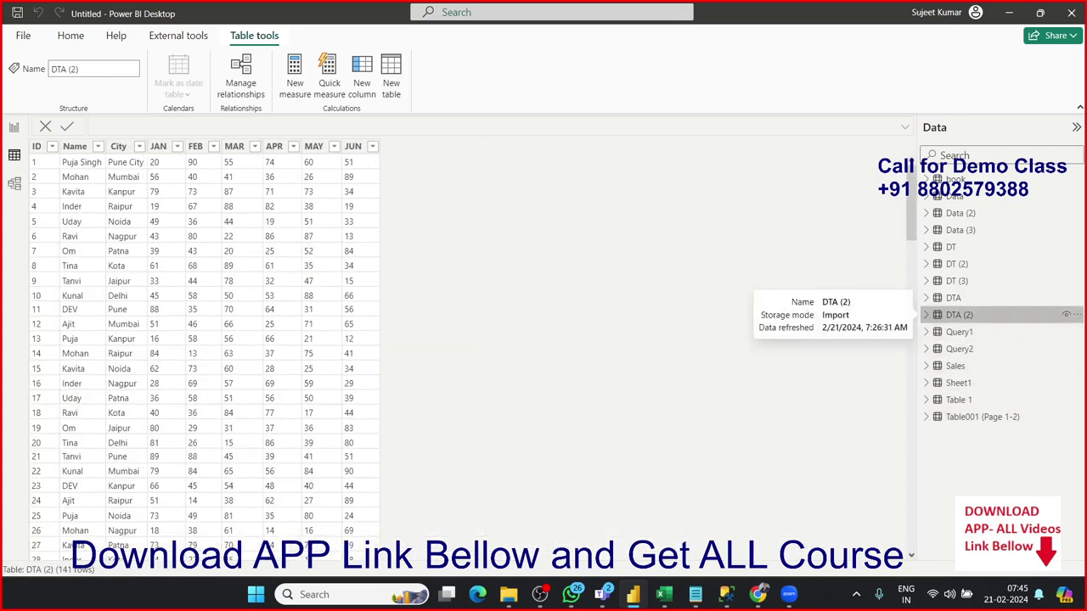
{"action": "left_click", "coordinate": [954, 297]}
{"action": "left_click", "coordinate": [957, 280]}
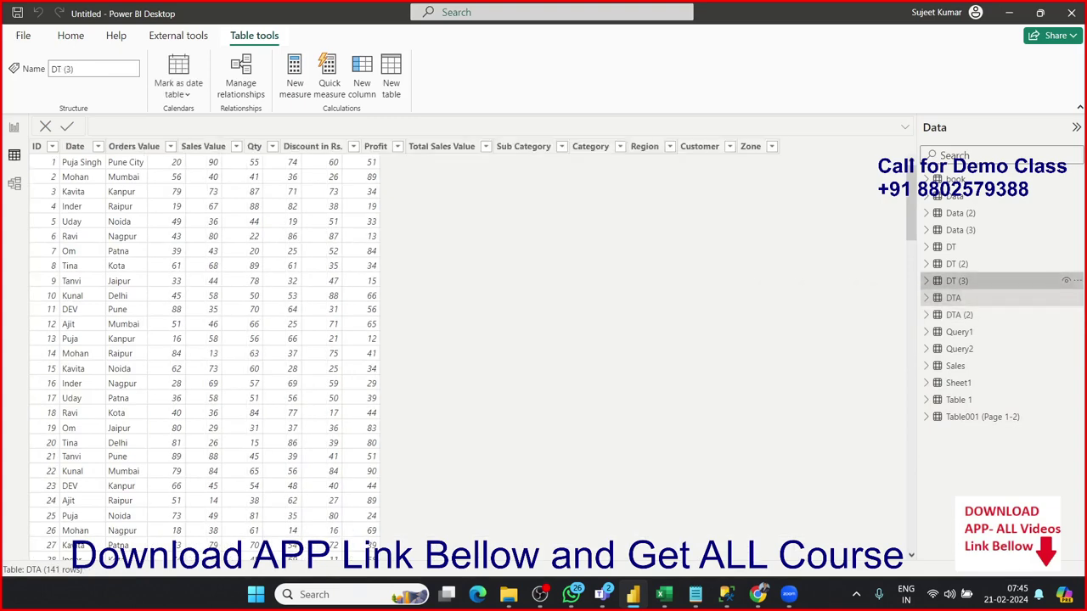
{"action": "left_click", "coordinate": [957, 263]}
{"action": "left_click", "coordinate": [951, 247]}
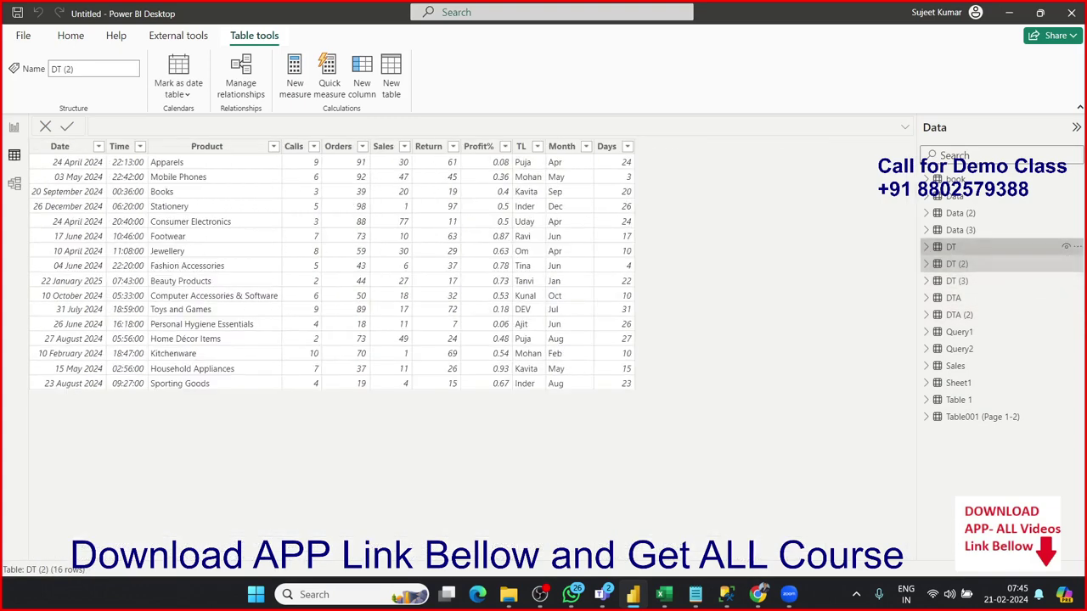
{"action": "left_click", "coordinate": [961, 229]}
{"action": "left_click", "coordinate": [960, 212]}
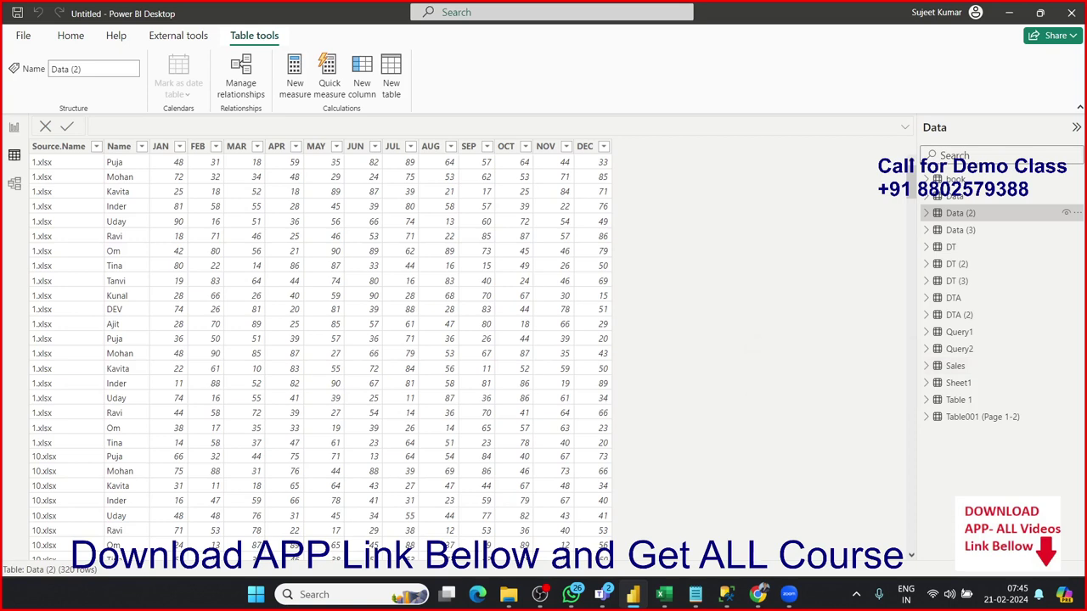
{"action": "left_click", "coordinate": [58, 146]}
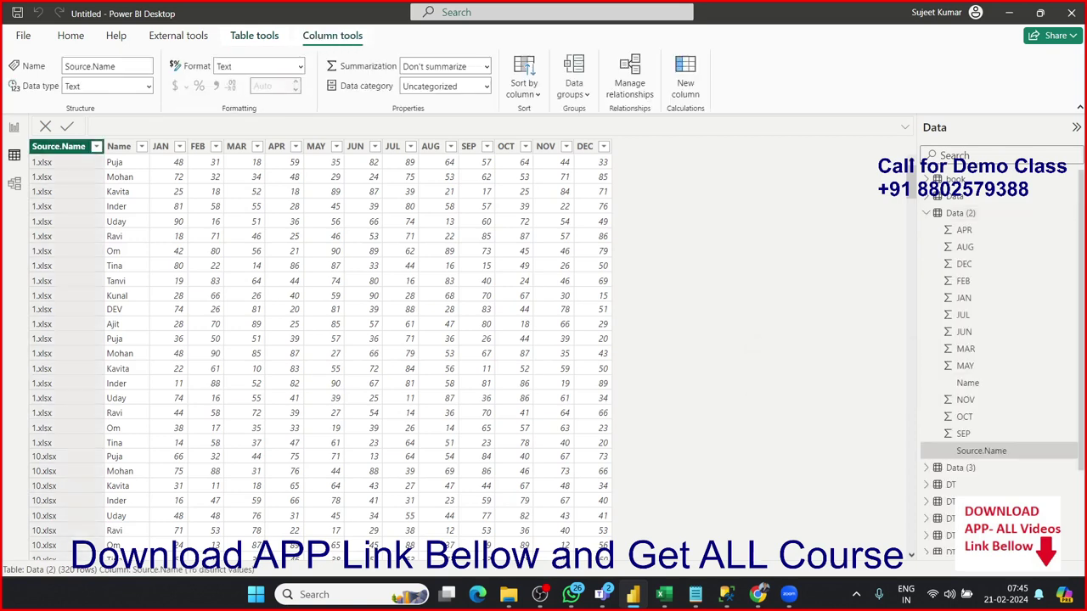
{"action": "right_click", "coordinate": [65, 149]}
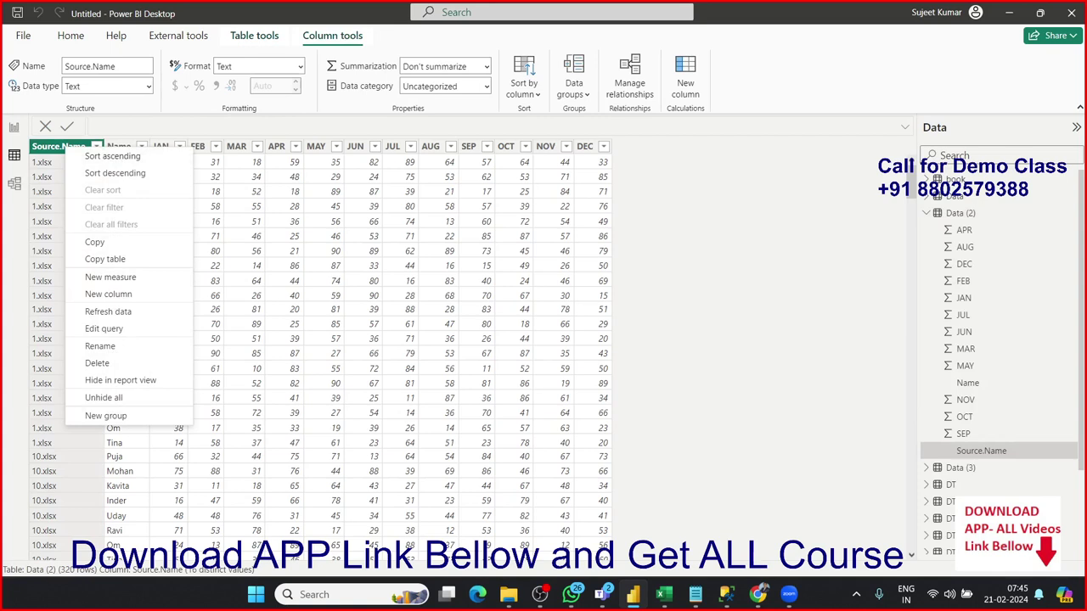
{"action": "left_click", "coordinate": [316, 146]}
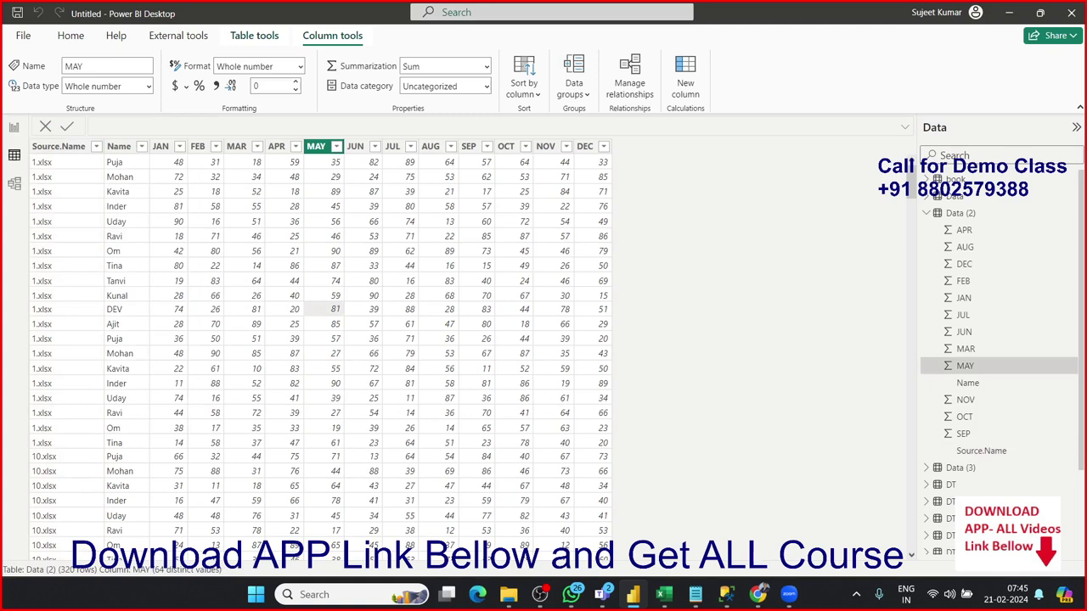
{"action": "left_click", "coordinate": [197, 146]}
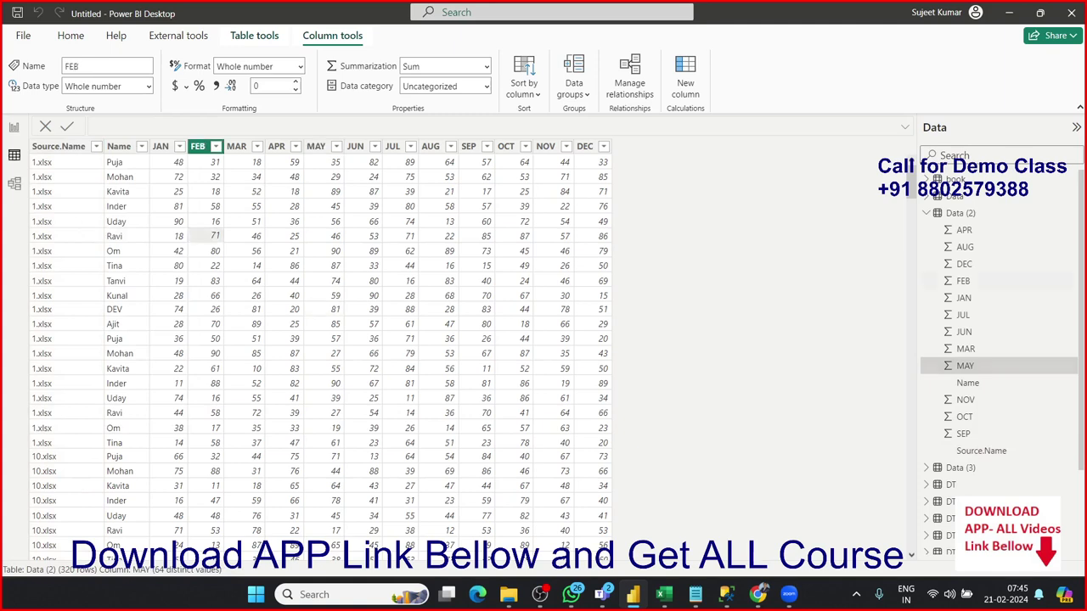
{"action": "left_click", "coordinate": [160, 146]}
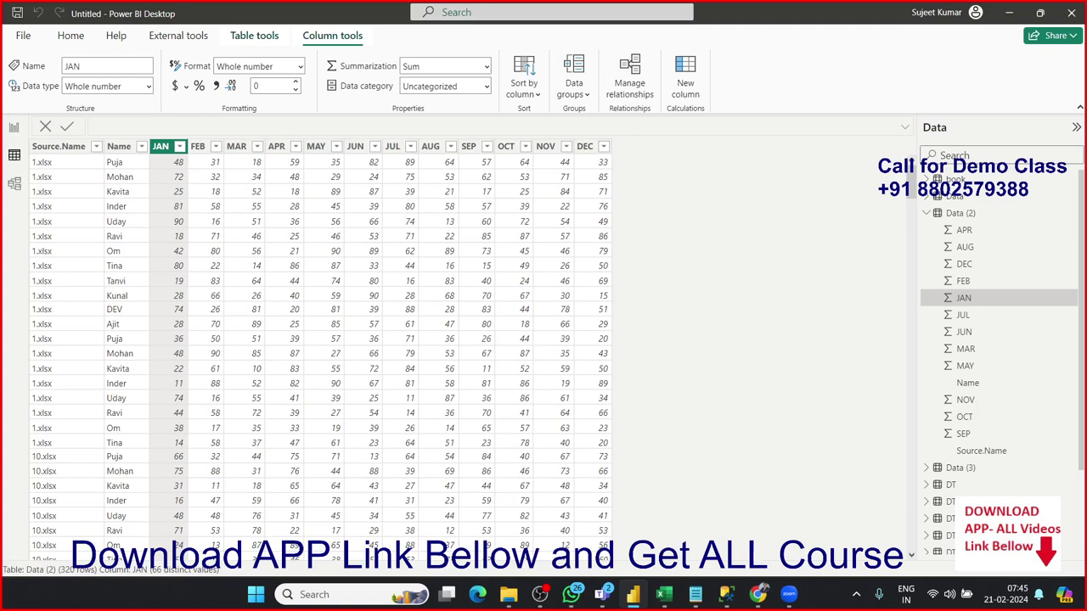
{"action": "left_click", "coordinate": [178, 35]}
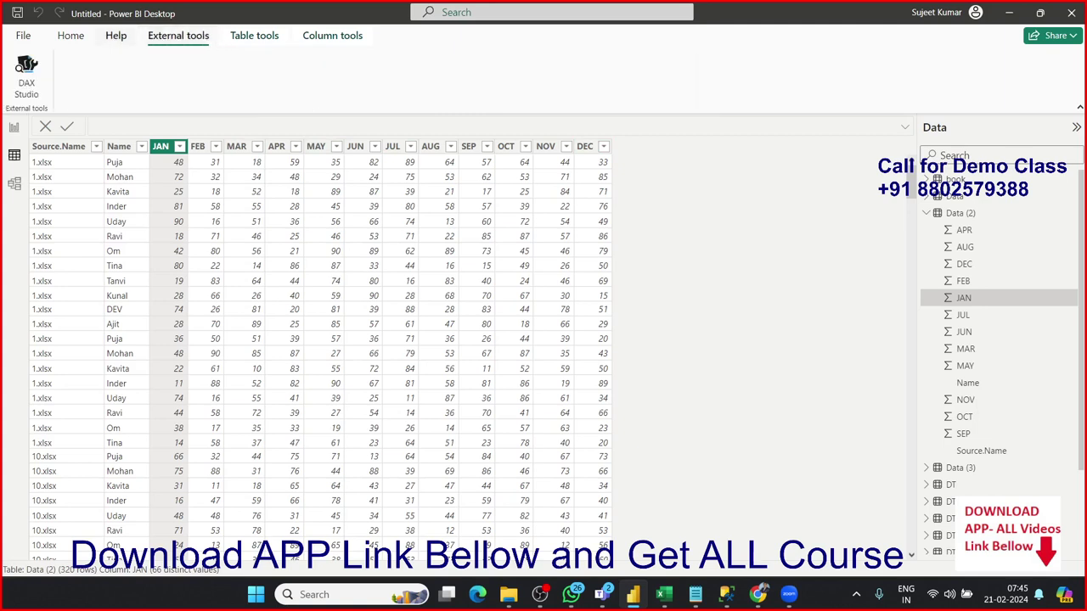
{"action": "left_click", "coordinate": [70, 35]}
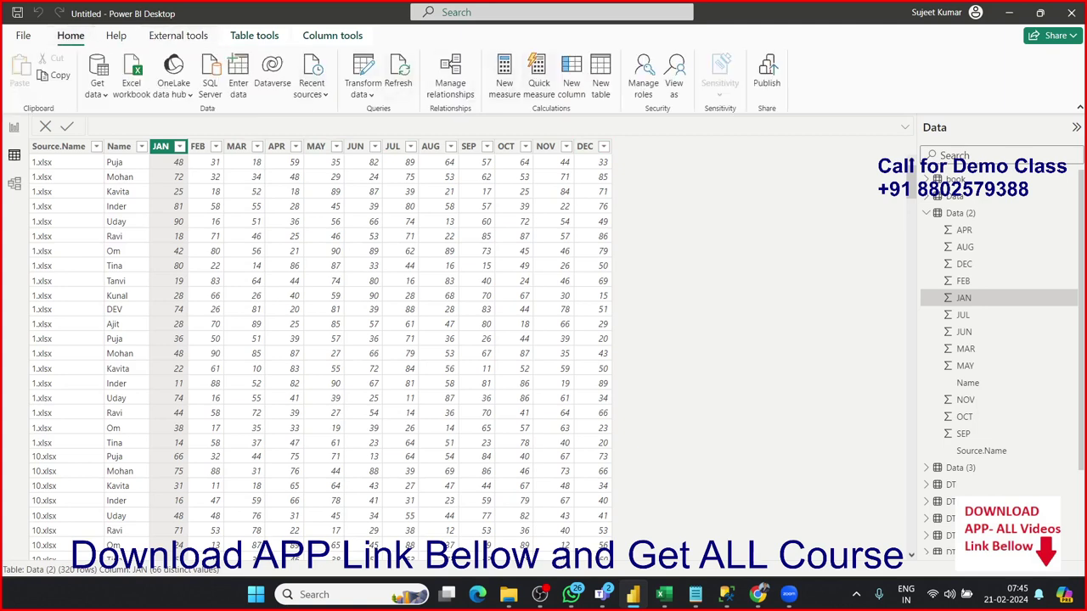
Step: Open Power Query Editor on the Data (2) query, ready to add a column
{"action": "left_click", "coordinate": [363, 76]}
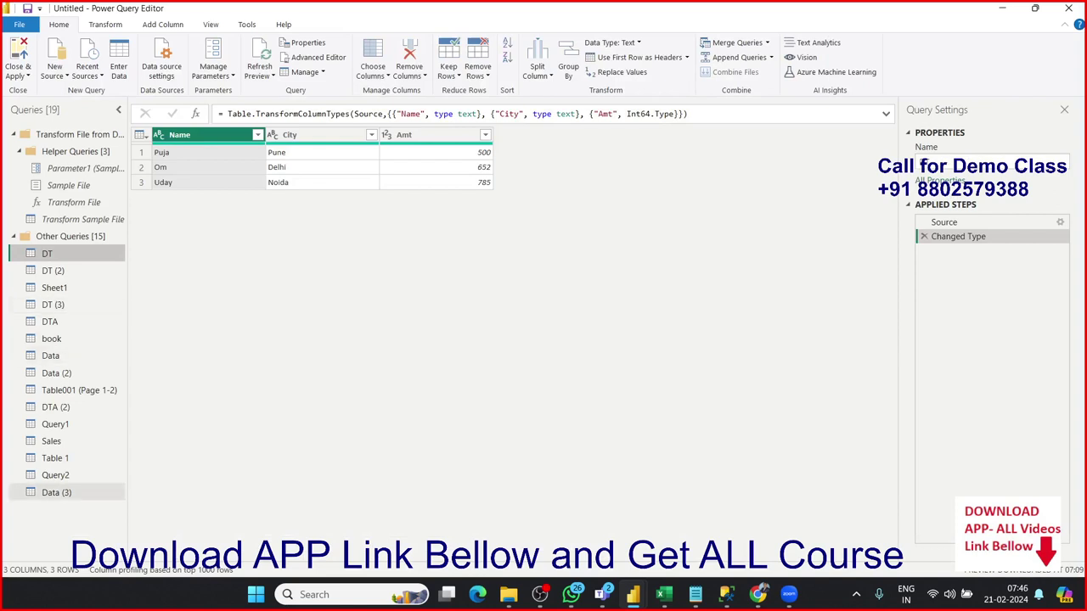
{"action": "left_click", "coordinate": [56, 493]}
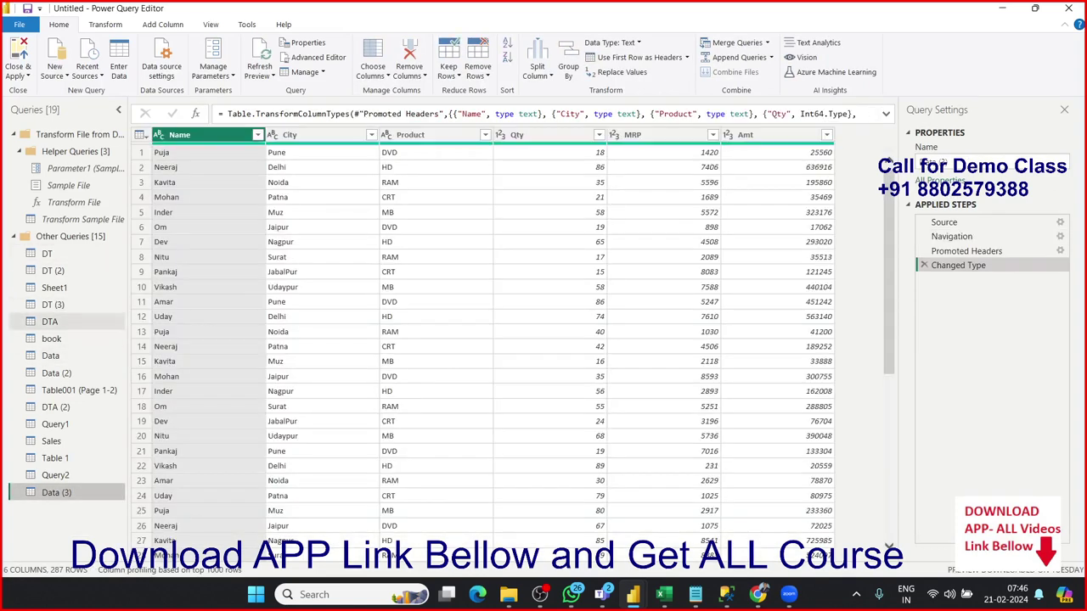
{"action": "left_click", "coordinate": [56, 373]}
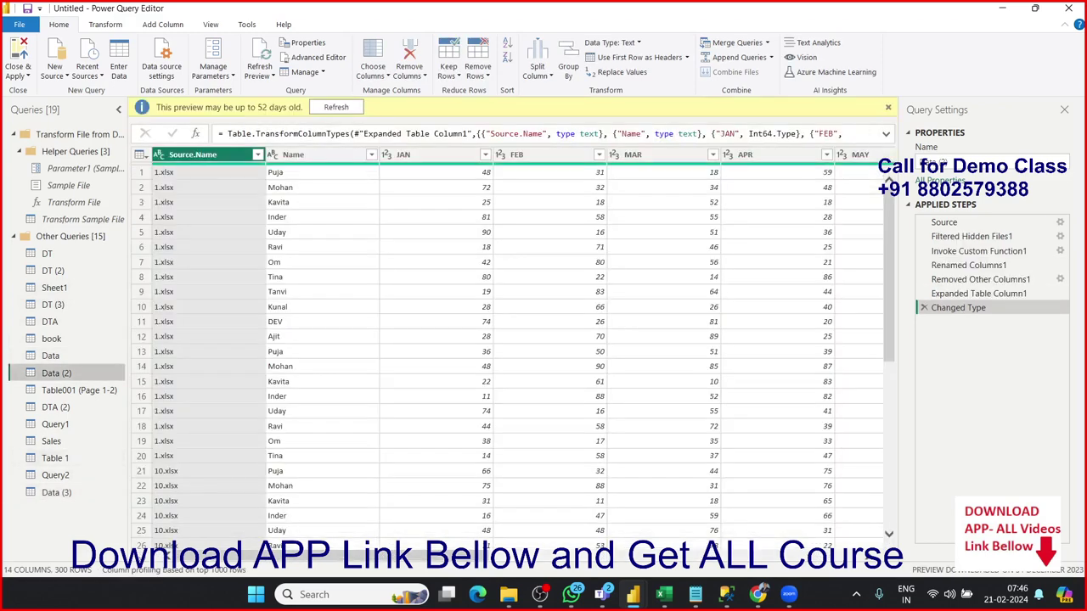
{"action": "left_click", "coordinate": [373, 72]}
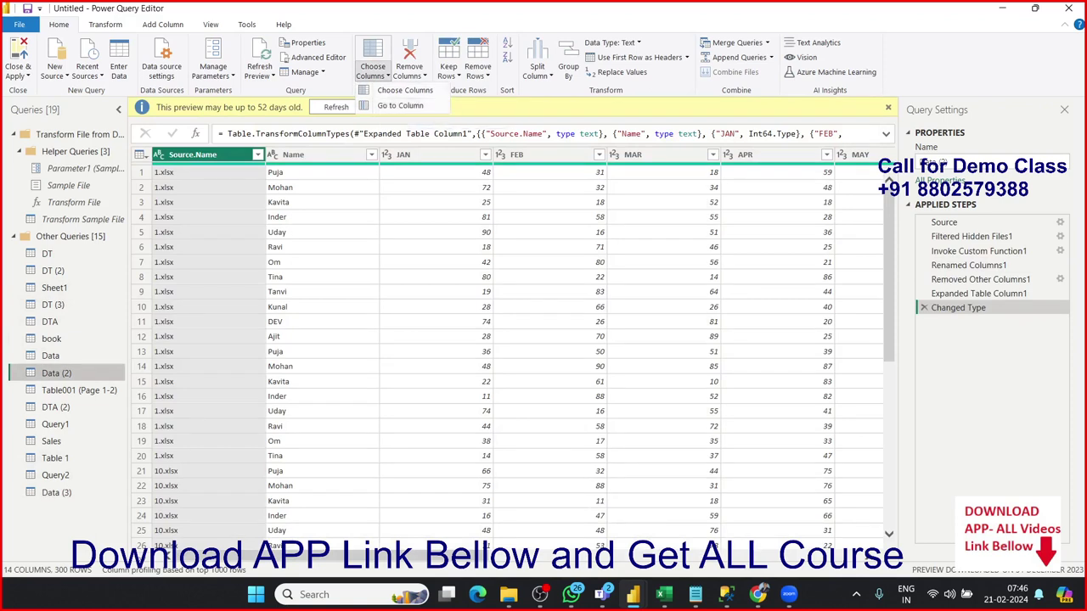
{"action": "key", "text": "Escape"}
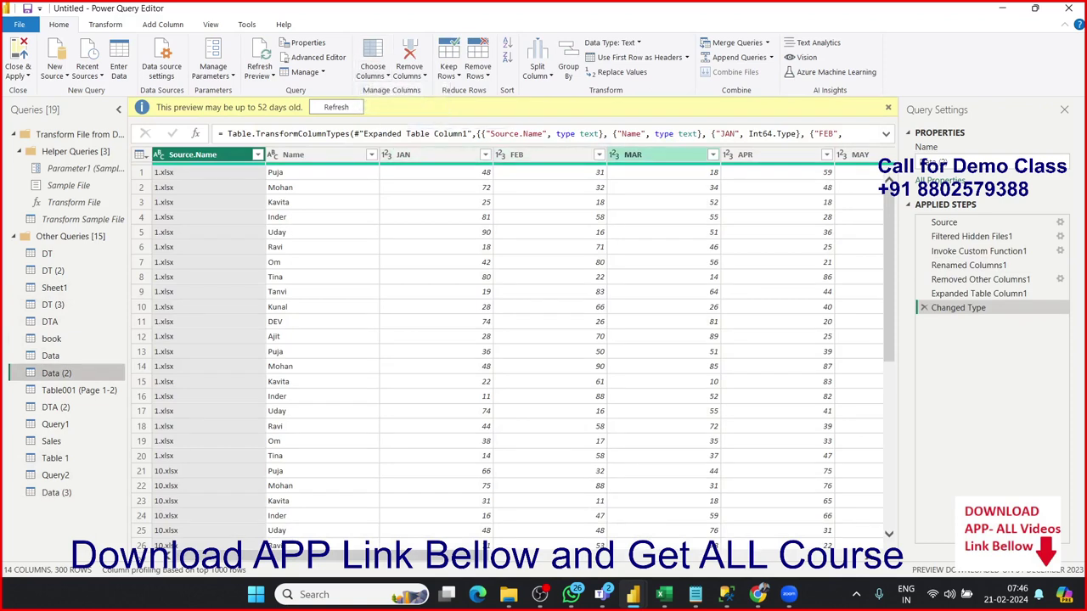
{"action": "left_click", "coordinate": [162, 24]}
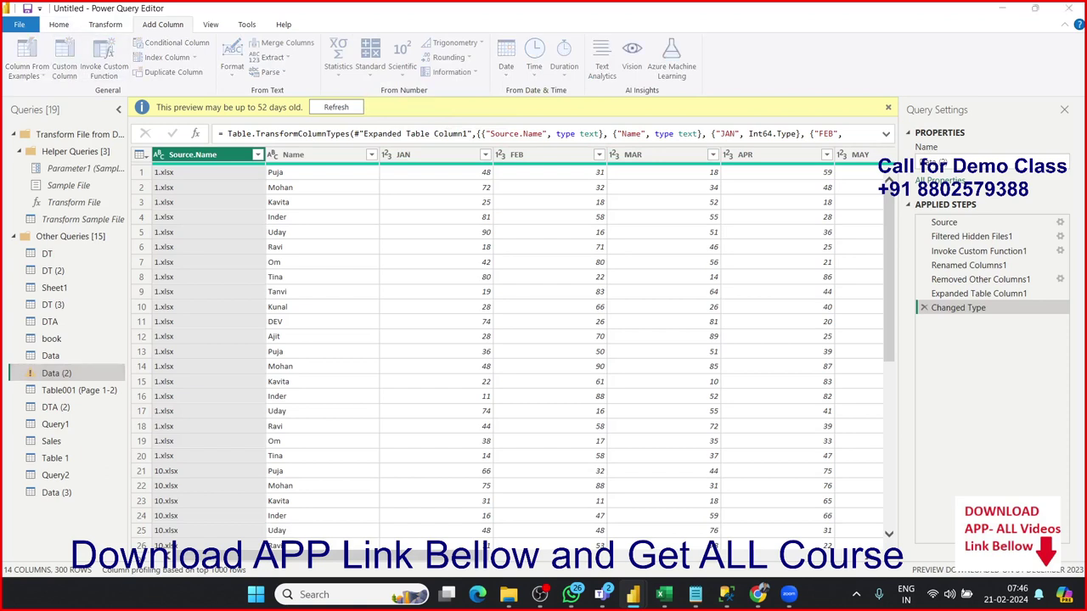
Step: Start a custom column named YEAR_Total summing JAN, FEB, MAR, APR and MAY
{"action": "left_click", "coordinate": [64, 61]}
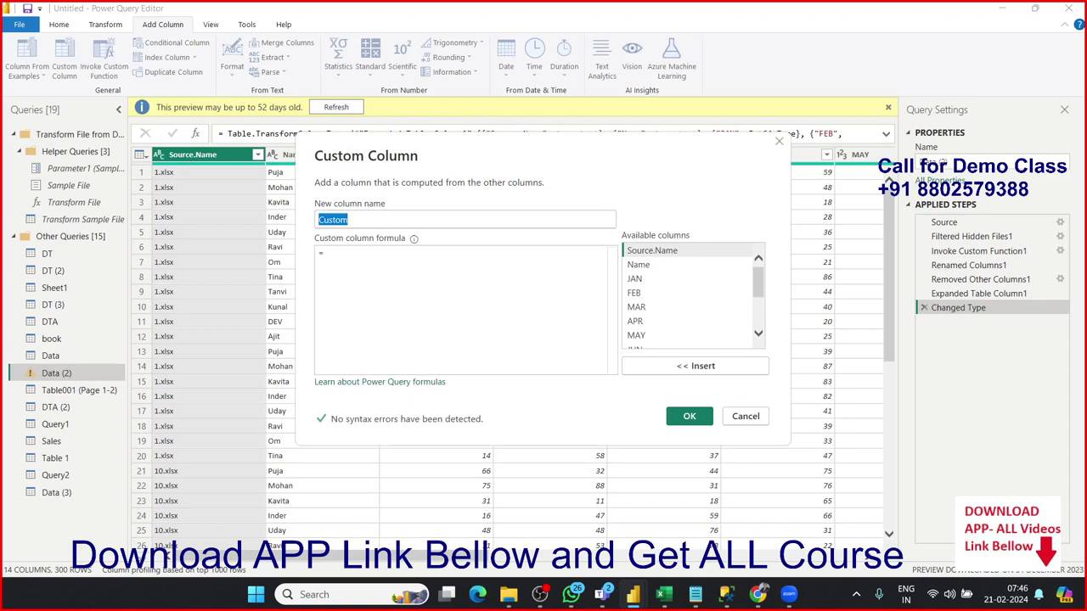
{"action": "type", "text": "YEAR"}
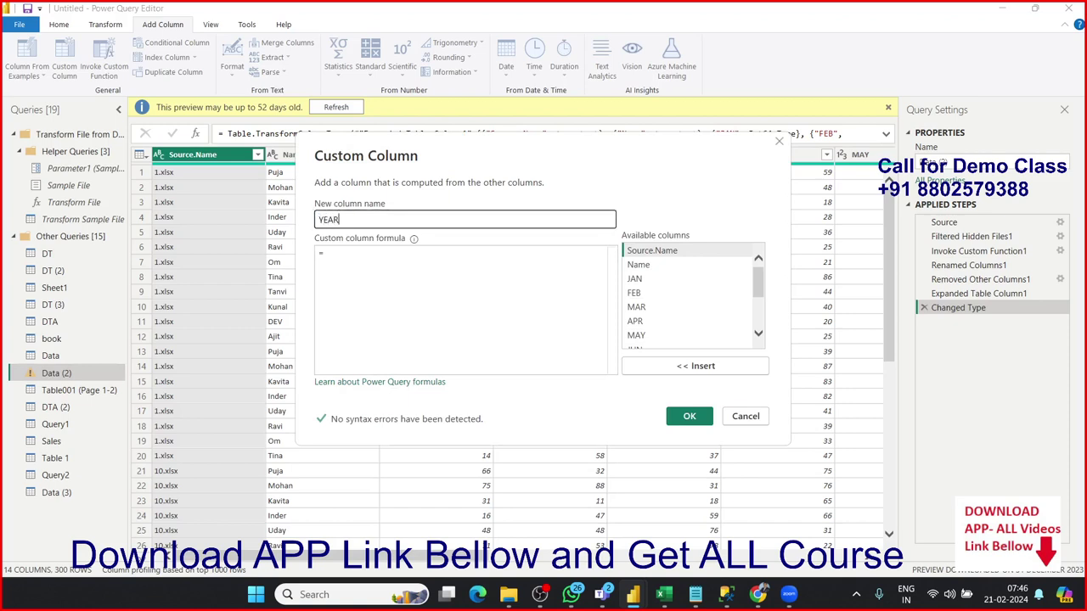
{"action": "type", "text": "_To"}
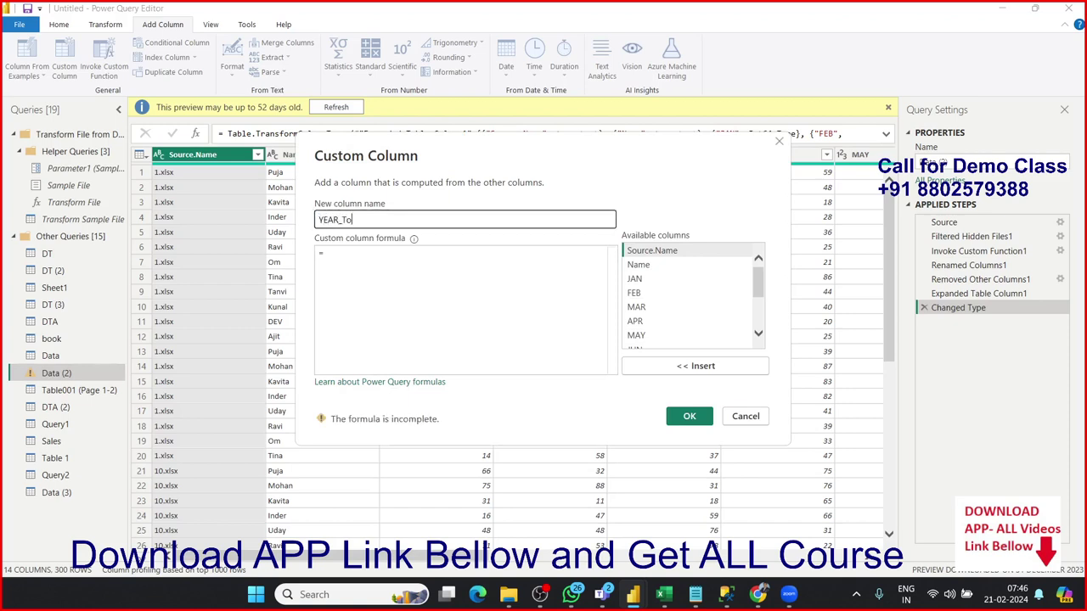
{"action": "type", "text": "tal"}
{"action": "double_click", "coordinate": [634, 279]}
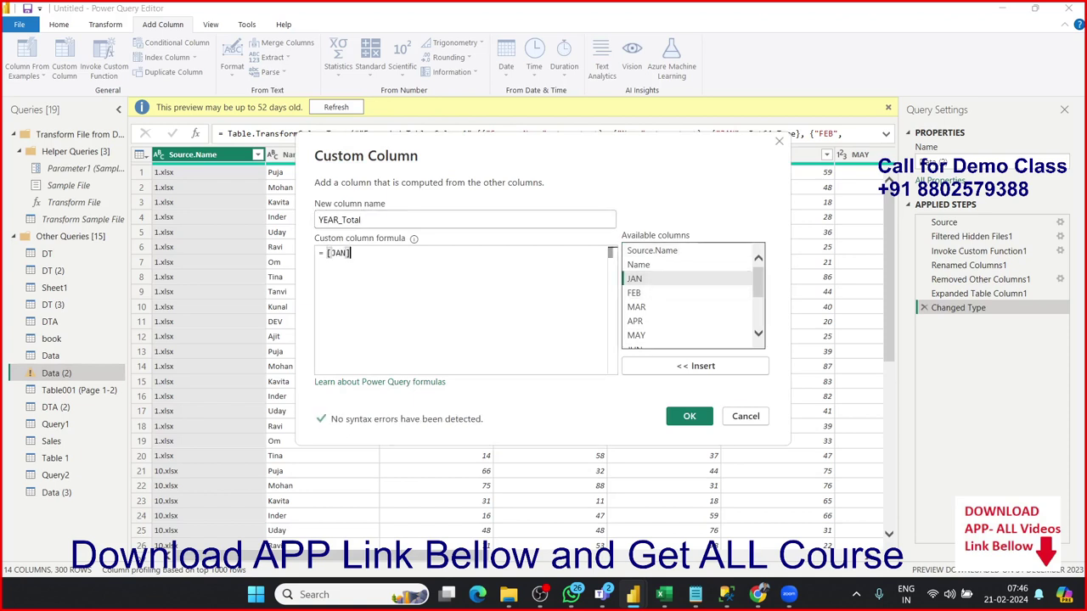
{"action": "type", "text": "+"}
{"action": "double_click", "coordinate": [634, 292]}
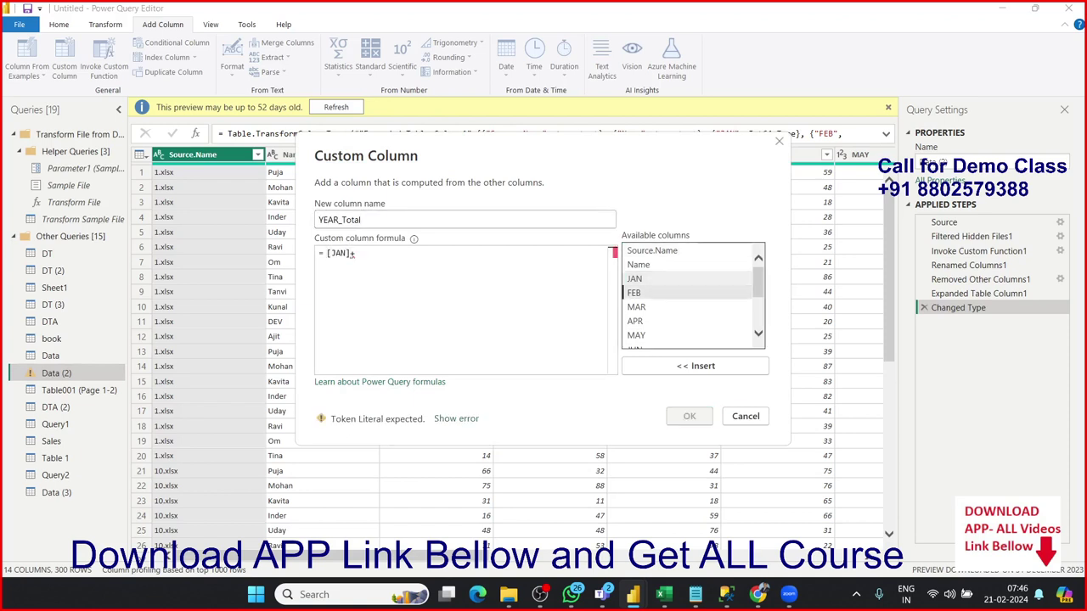
{"action": "type", "text": "[FEB]+"}
{"action": "double_click", "coordinate": [636, 307]}
{"action": "type", "text": "+"}
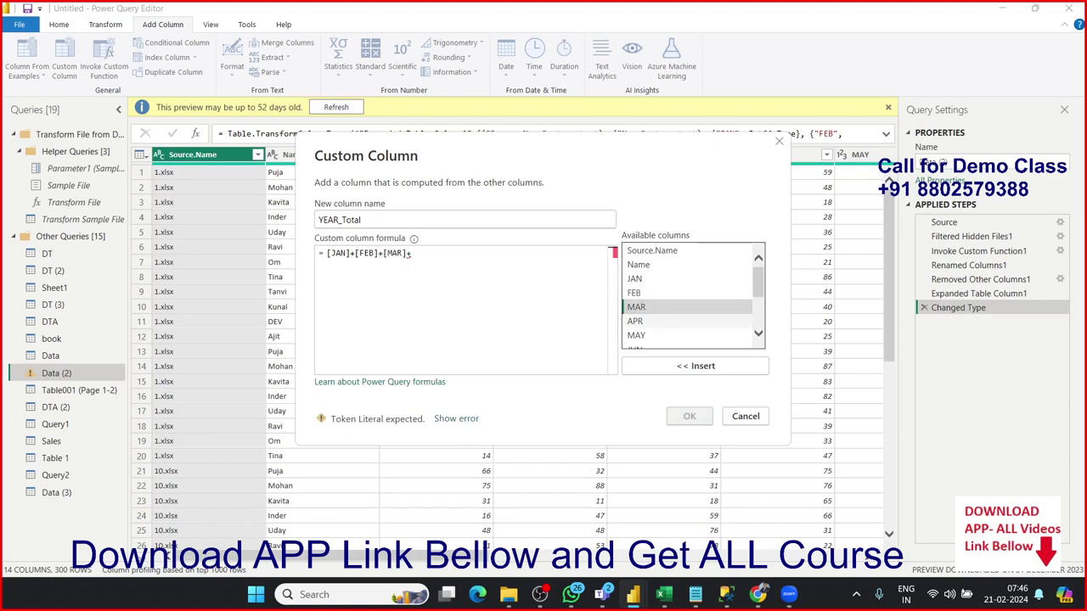
{"action": "double_click", "coordinate": [636, 321]}
{"action": "type", "text": "+"}
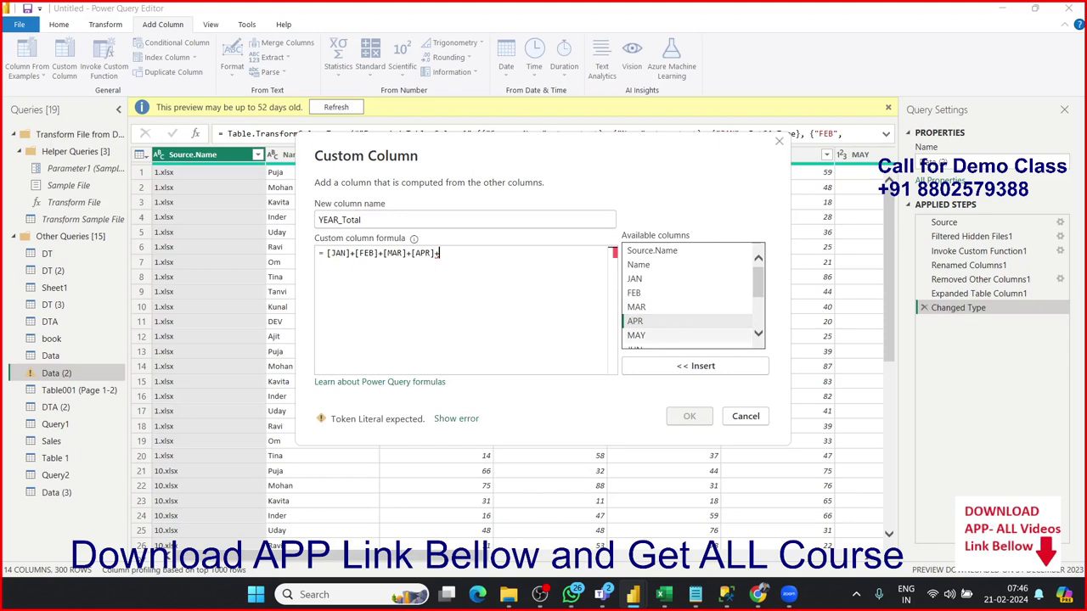
{"action": "double_click", "coordinate": [636, 335]}
{"action": "type", "text": "+"}
Step: Extend the YEAR_Total formula with JUN through DEC to sum all twelve months
{"action": "scroll", "coordinate": [693, 296], "scroll_direction": "down", "scroll_amount": 1}
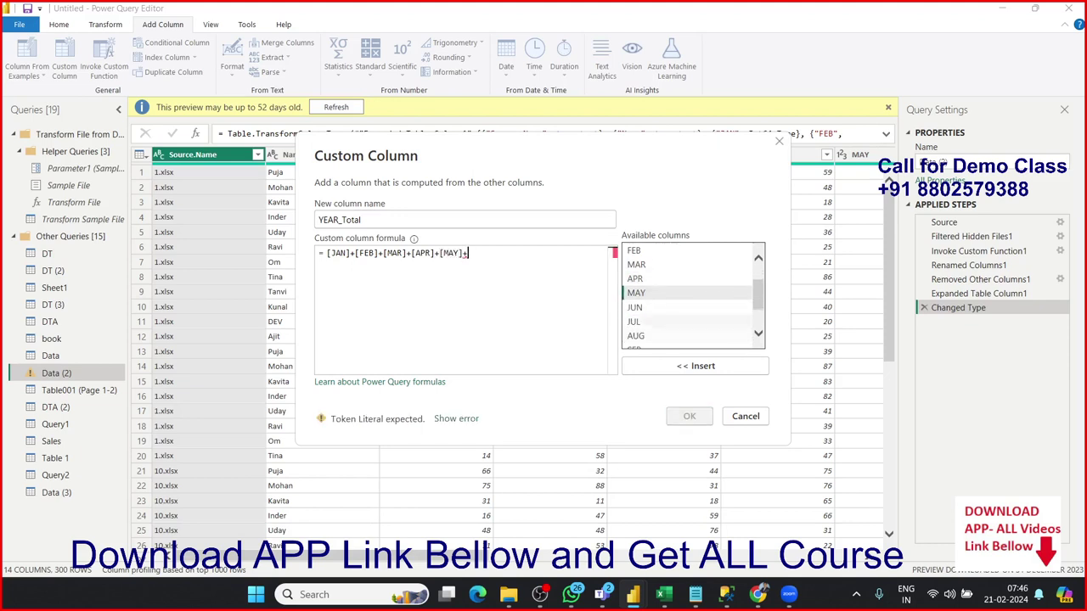
{"action": "double_click", "coordinate": [635, 306]}
{"action": "type", "text": "+"}
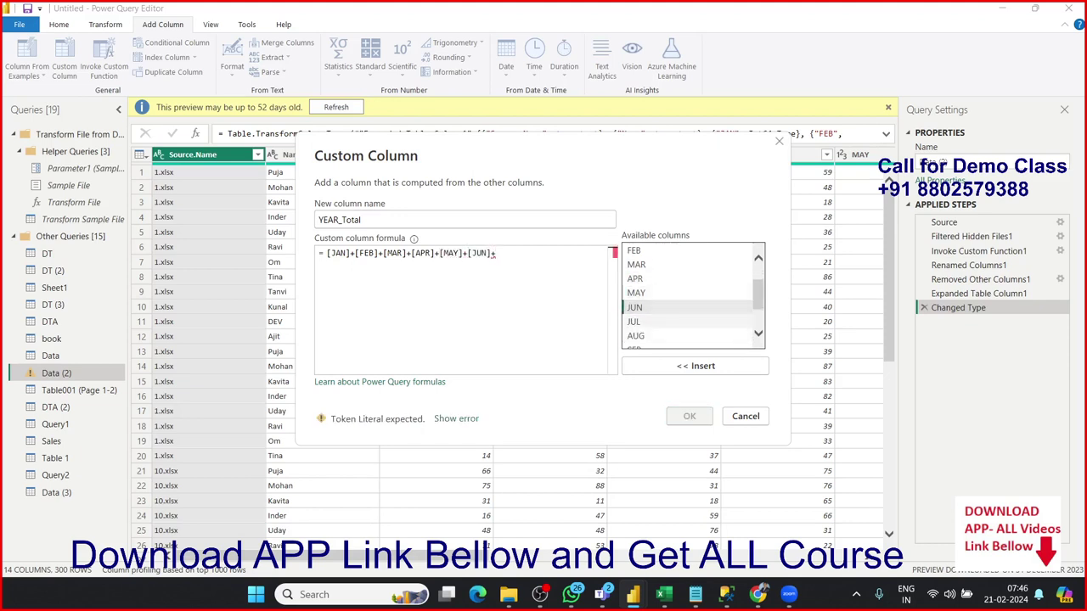
{"action": "double_click", "coordinate": [634, 321]}
{"action": "type", "text": "+"}
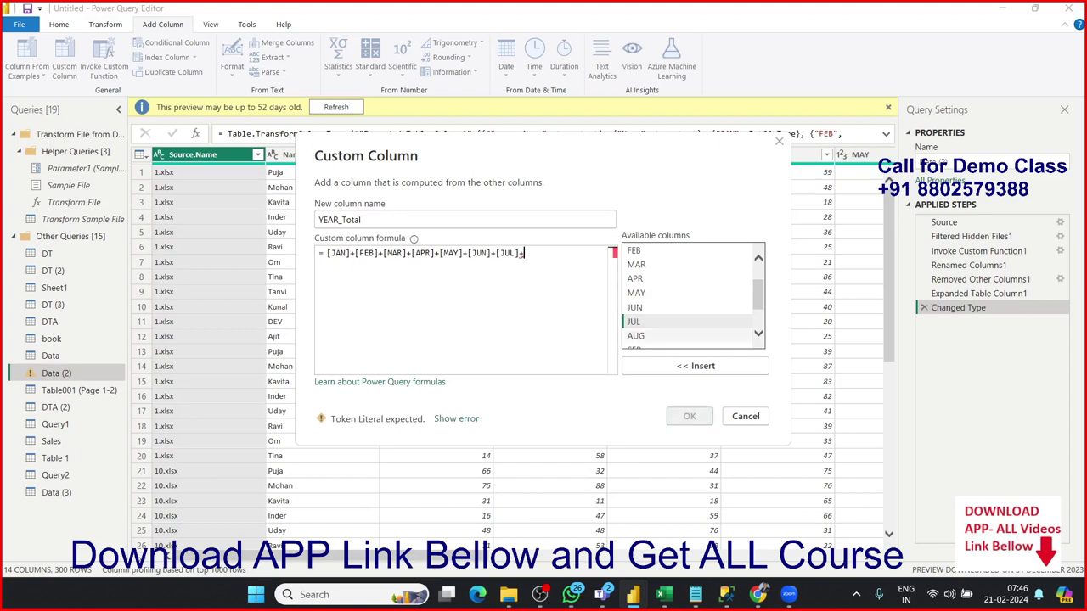
{"action": "double_click", "coordinate": [635, 336]}
{"action": "type", "text": "+"}
{"action": "scroll", "coordinate": [635, 335], "scroll_direction": "down", "scroll_amount": 1}
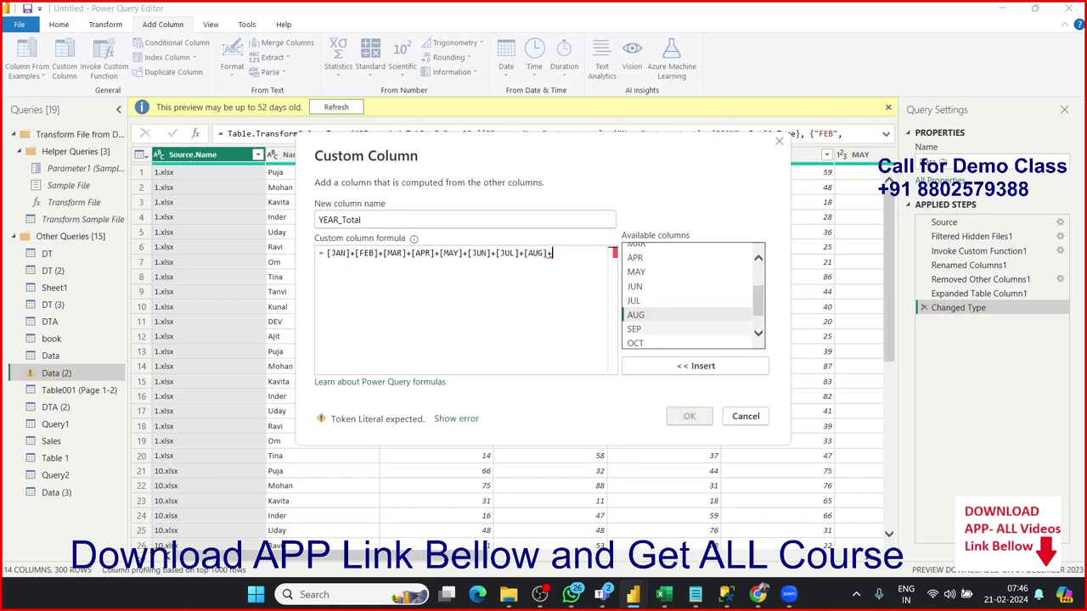
{"action": "double_click", "coordinate": [634, 328]}
{"action": "type", "text": "+"}
{"action": "scroll", "coordinate": [633, 329], "scroll_direction": "down", "scroll_amount": 1}
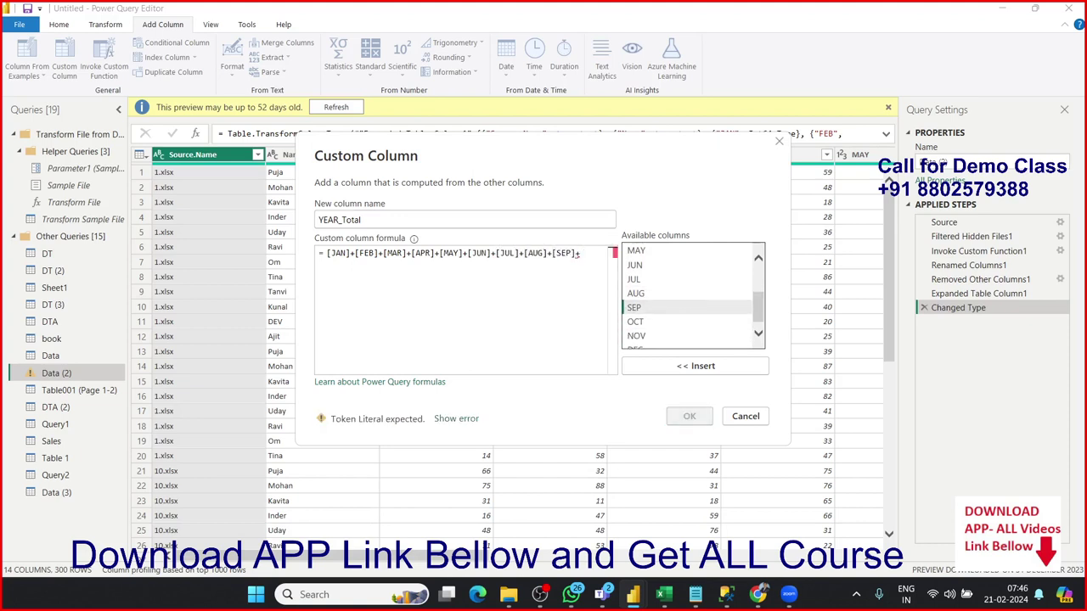
{"action": "double_click", "coordinate": [635, 321]}
{"action": "type", "text": "+"}
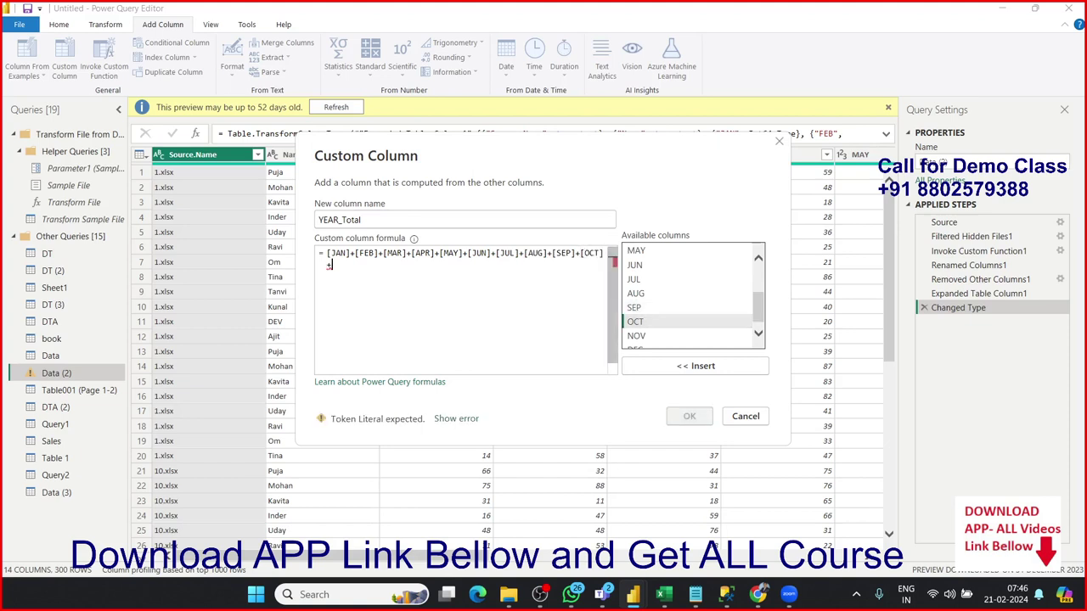
{"action": "scroll", "coordinate": [635, 321], "scroll_direction": "down", "scroll_amount": 1}
{"action": "double_click", "coordinate": [637, 327]}
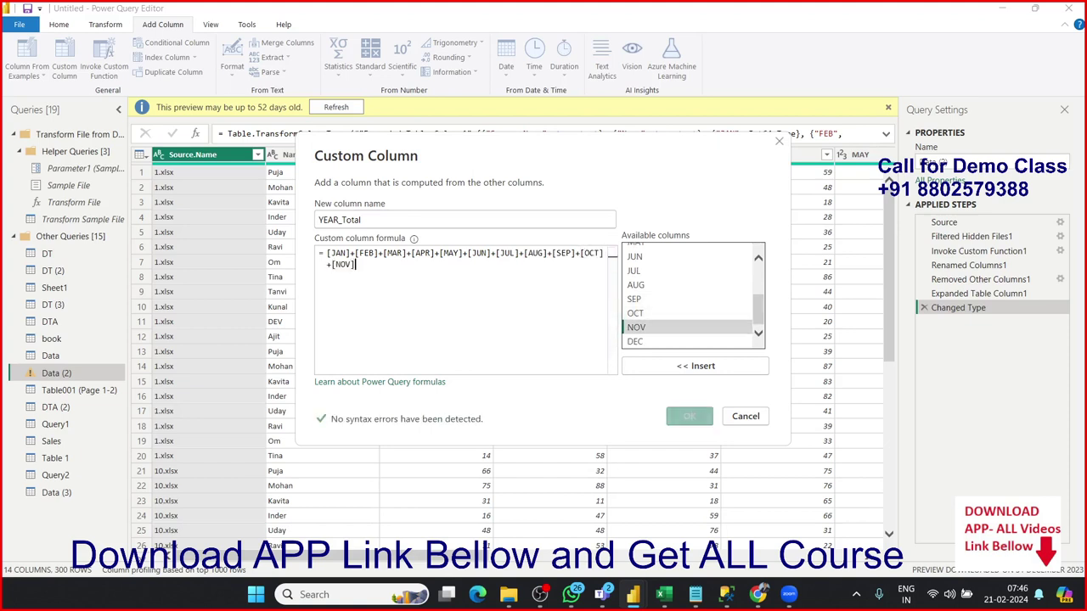
{"action": "type", "text": "+"}
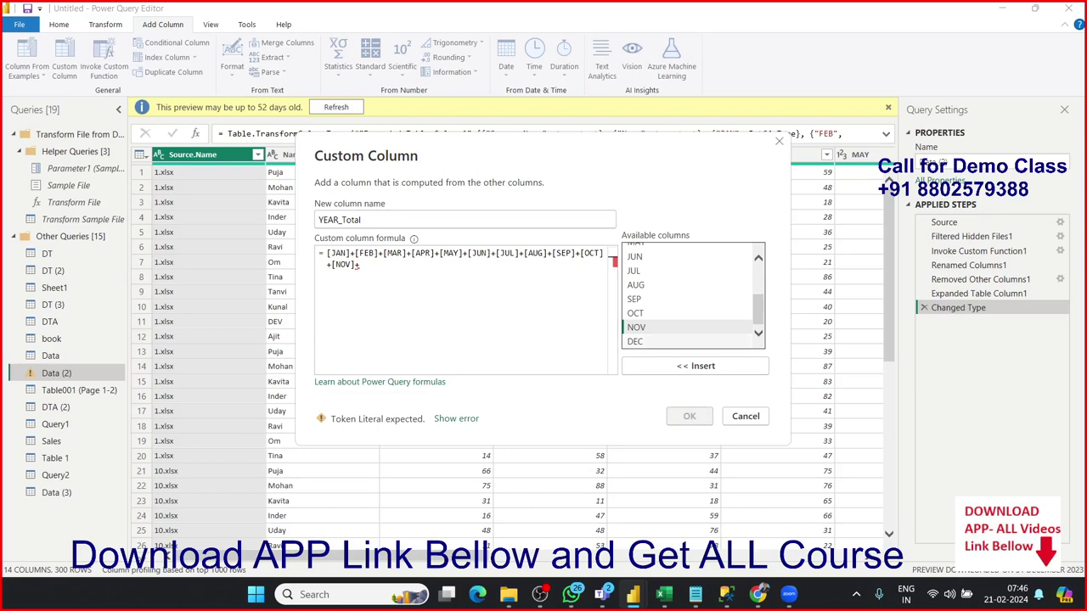
{"action": "double_click", "coordinate": [635, 342]}
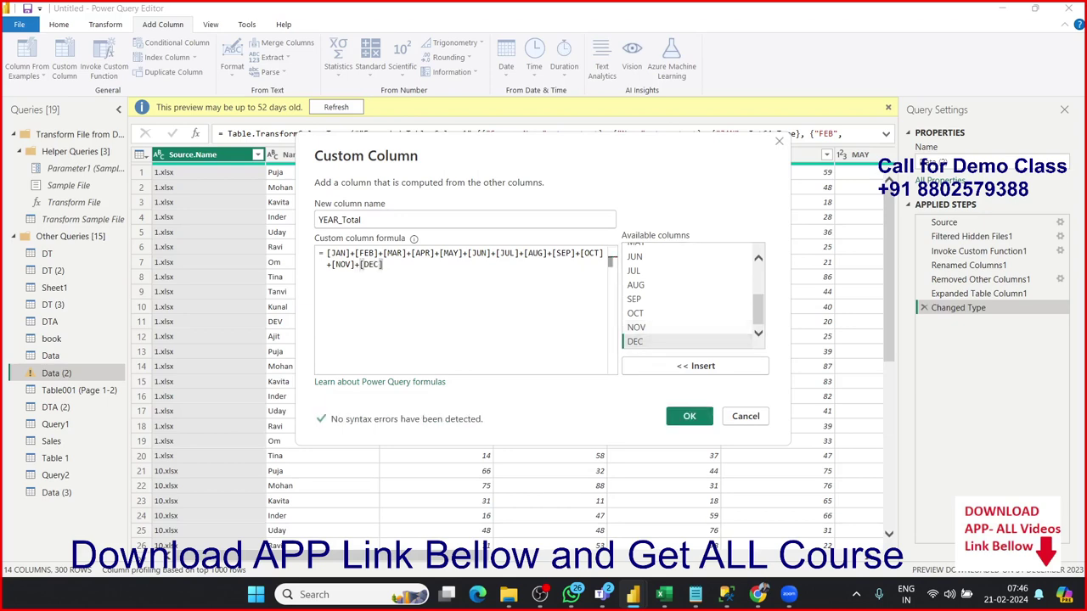
Step: Create the YEAR_Total custom column in the Data (2) query
{"action": "left_click", "coordinate": [690, 416]}
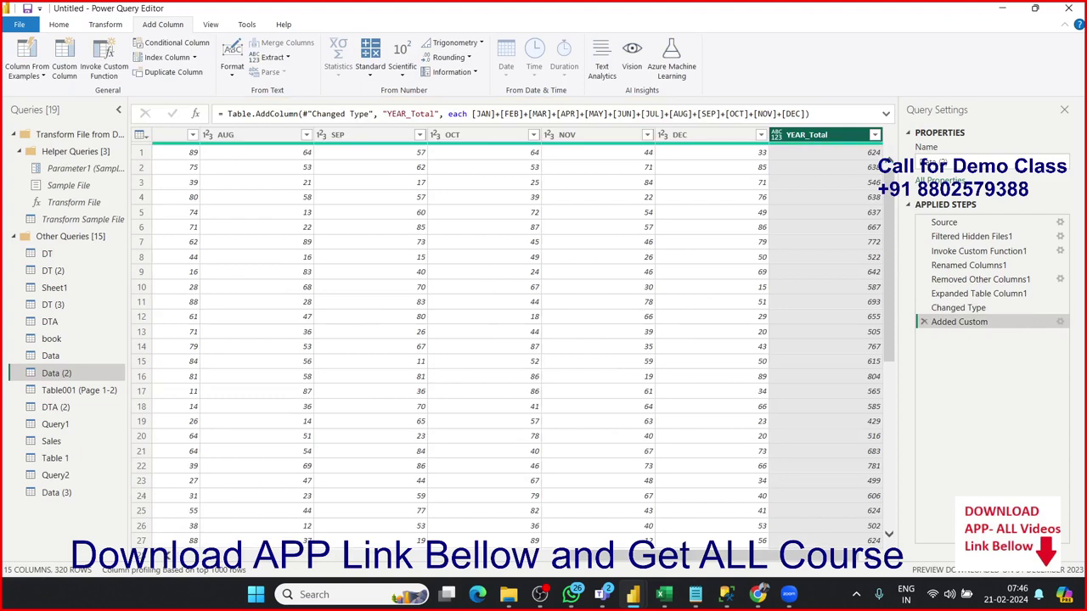
{"action": "left_click", "coordinate": [59, 24]}
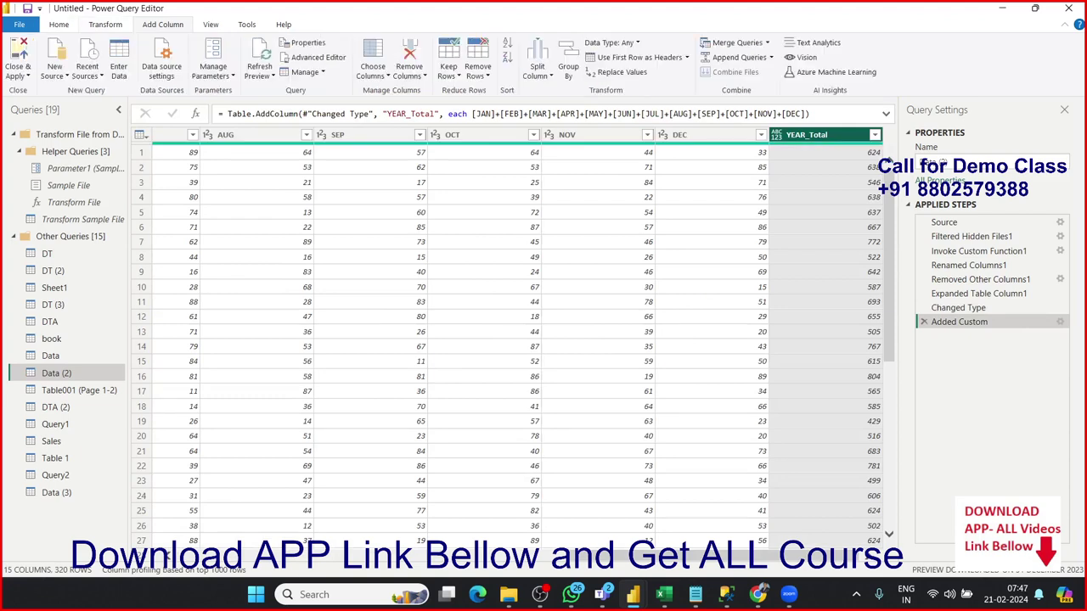
{"action": "left_click", "coordinate": [372, 73]}
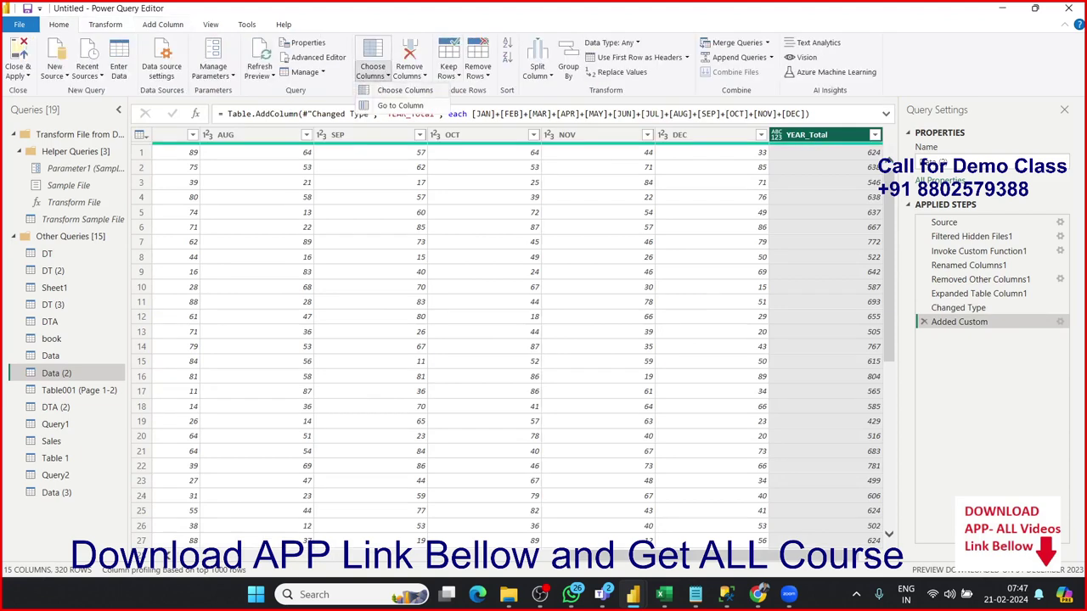
{"action": "left_click", "coordinate": [399, 90]}
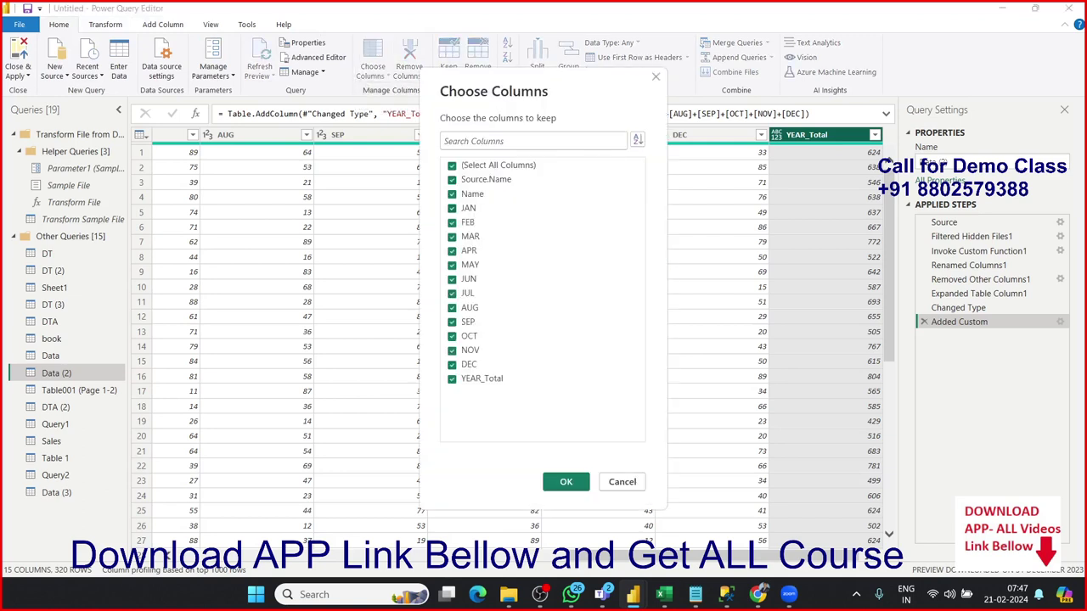
Step: Keep only the Name and YEAR_Total columns, dropping Source.Name and JAN–DEC, and apply the changes
{"action": "left_click", "coordinate": [452, 179]}
{"action": "left_click", "coordinate": [452, 208]}
{"action": "left_click", "coordinate": [452, 223]}
{"action": "left_click", "coordinate": [452, 236]}
{"action": "left_click", "coordinate": [451, 251]}
{"action": "left_click", "coordinate": [452, 265]}
{"action": "left_click", "coordinate": [452, 278]}
{"action": "left_click", "coordinate": [451, 292]}
{"action": "left_click", "coordinate": [452, 308]}
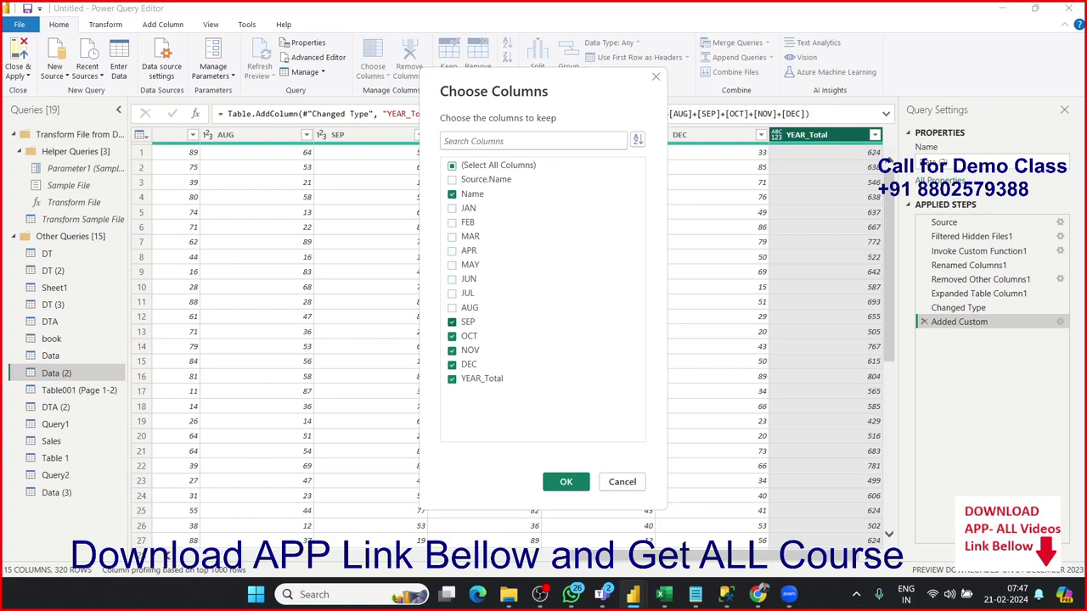
{"action": "left_click", "coordinate": [452, 322]}
{"action": "left_click", "coordinate": [452, 335]}
{"action": "left_click", "coordinate": [452, 350]}
{"action": "left_click", "coordinate": [452, 365]}
{"action": "left_click", "coordinate": [566, 482]}
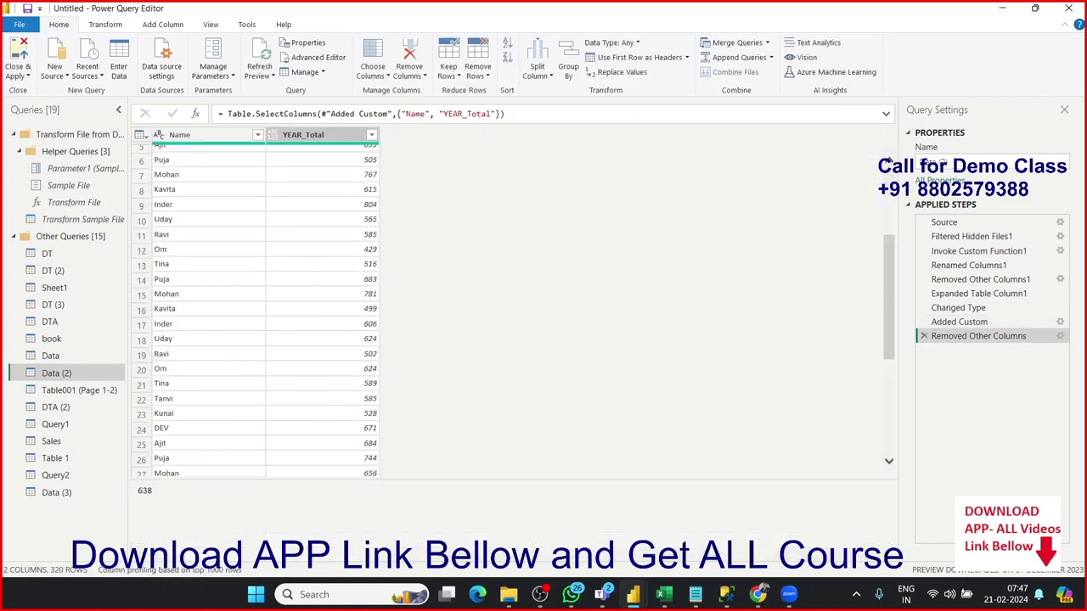
{"action": "left_click", "coordinate": [331, 168]}
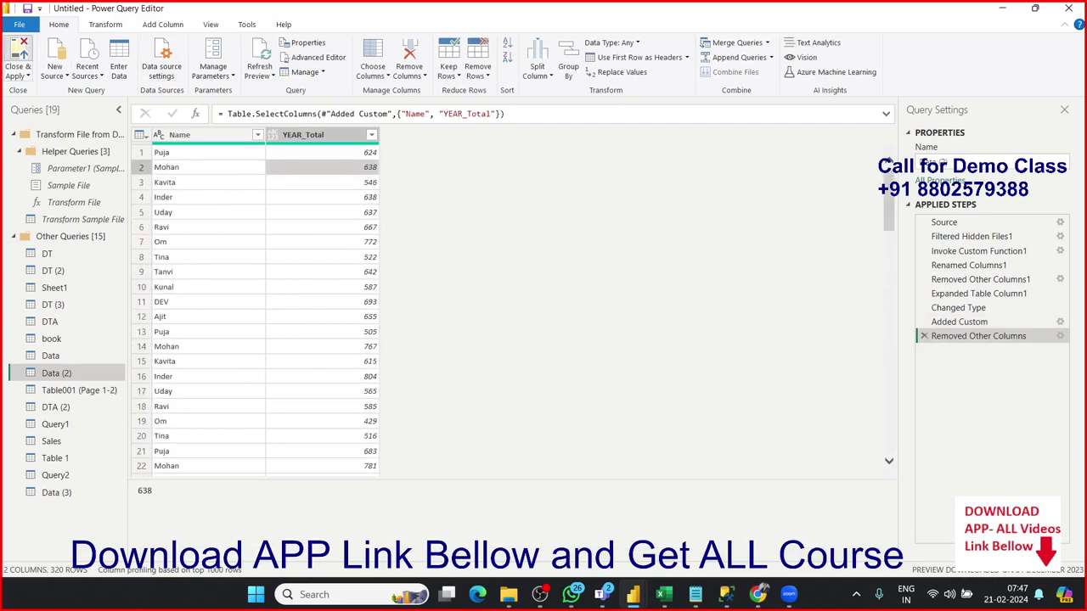
{"action": "left_click", "coordinate": [18, 52]}
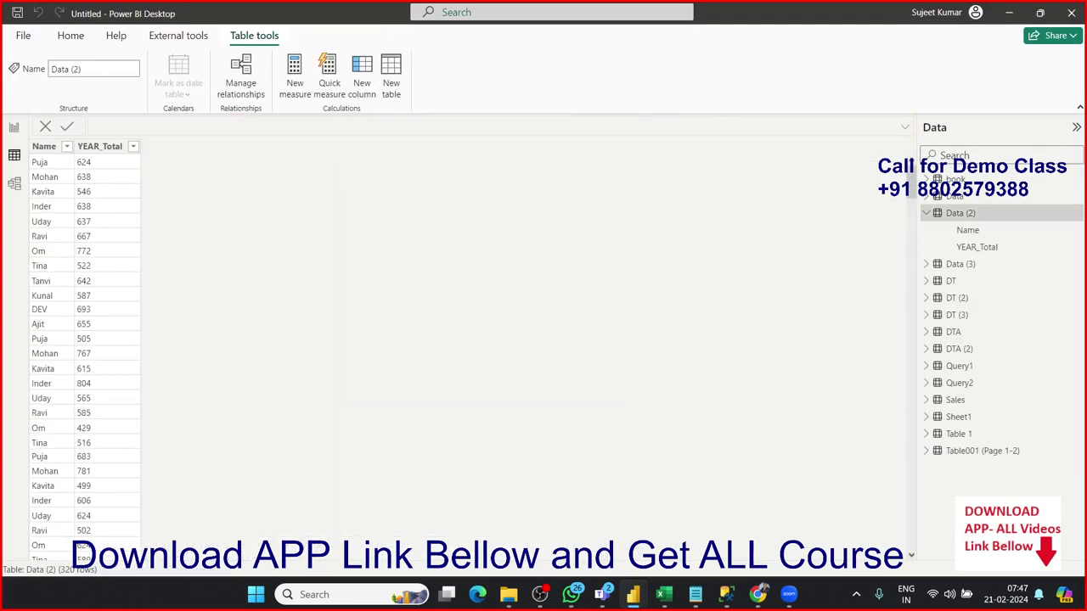
Step: Inspect the new YEAR_Total column of Data (2) and collapse its field list
{"action": "left_click", "coordinate": [99, 146]}
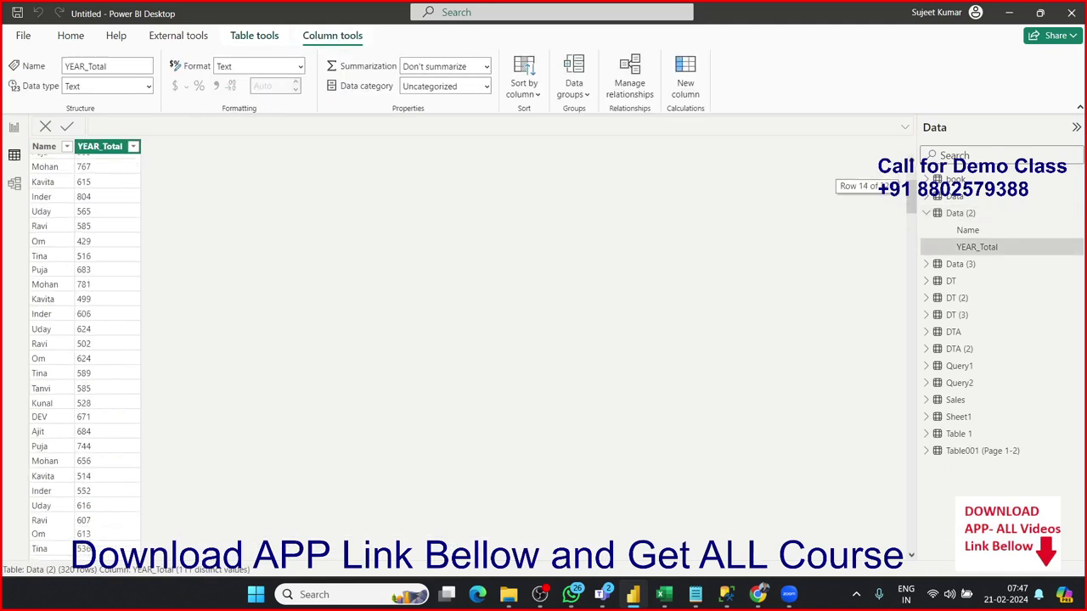
{"action": "scroll", "coordinate": [85, 340], "scroll_direction": "down", "scroll_amount": 5}
{"action": "scroll", "coordinate": [85, 340], "scroll_direction": "up", "scroll_amount": 5}
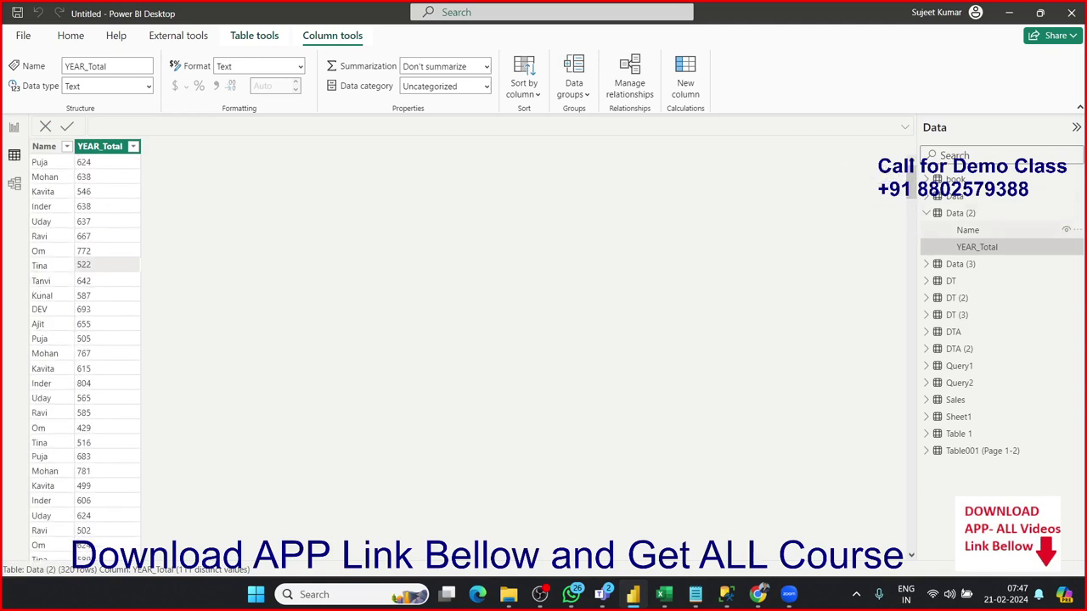
{"action": "left_click", "coordinate": [926, 214]}
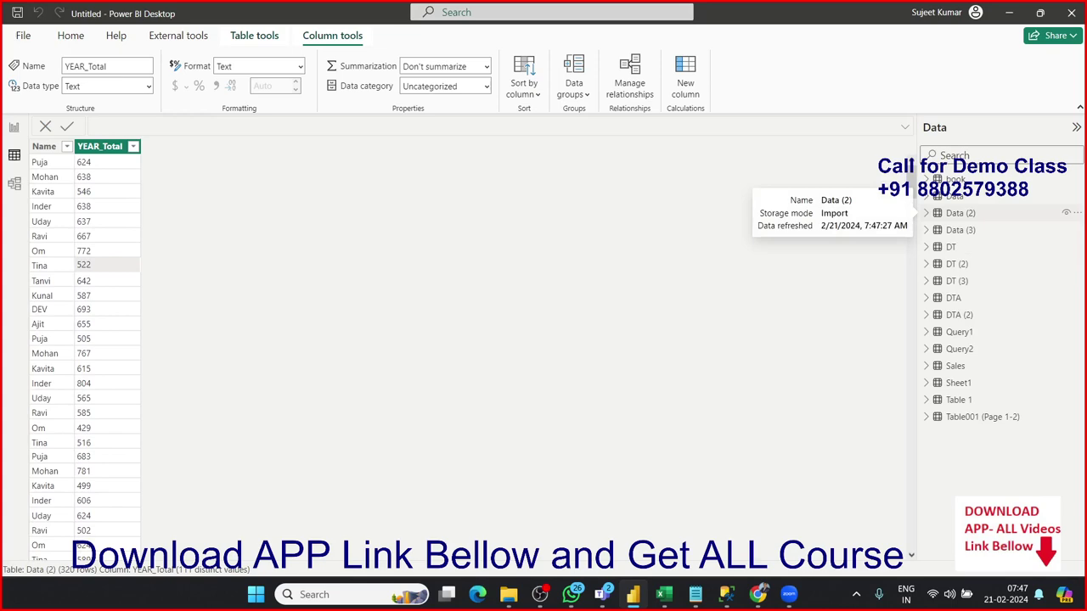
Step: Look over the DTA (2) and Data (3) tables' Name and Product columns, then return to the report
{"action": "left_click", "coordinate": [14, 127]}
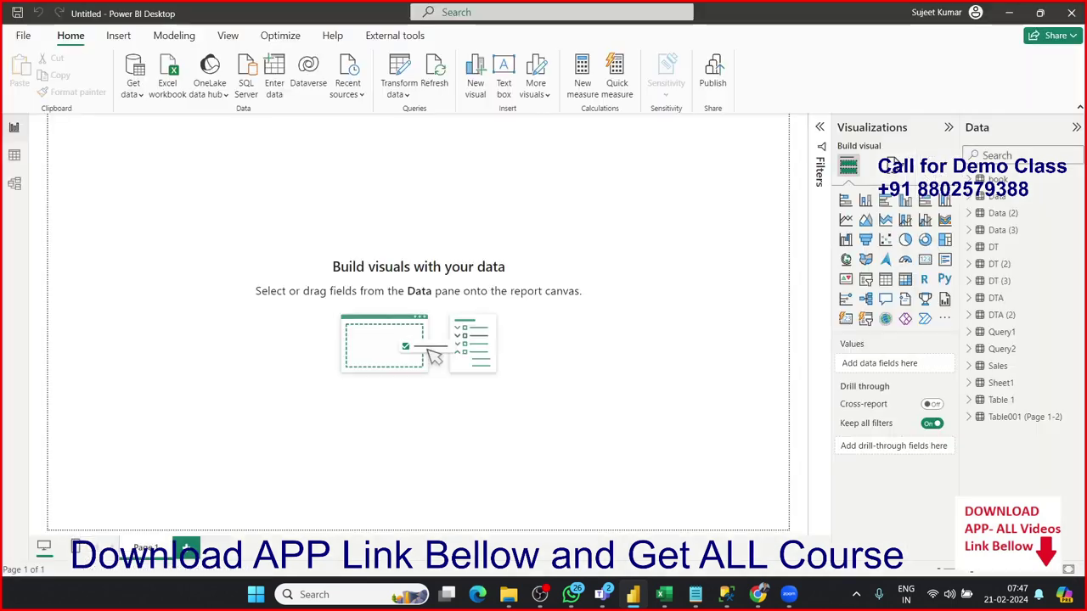
{"action": "left_click", "coordinate": [14, 155]}
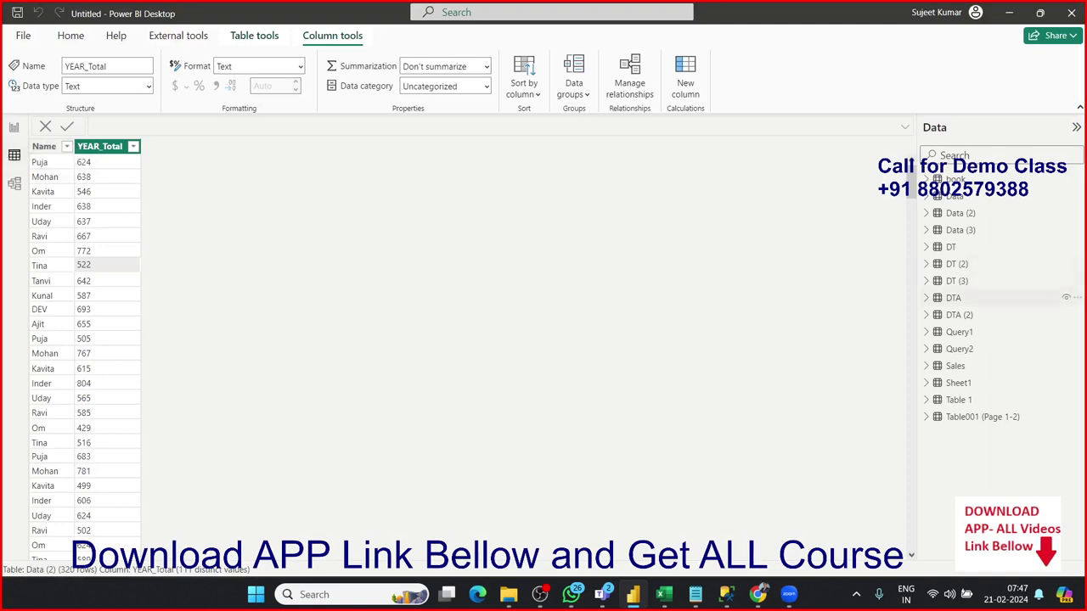
{"action": "left_click", "coordinate": [959, 315]}
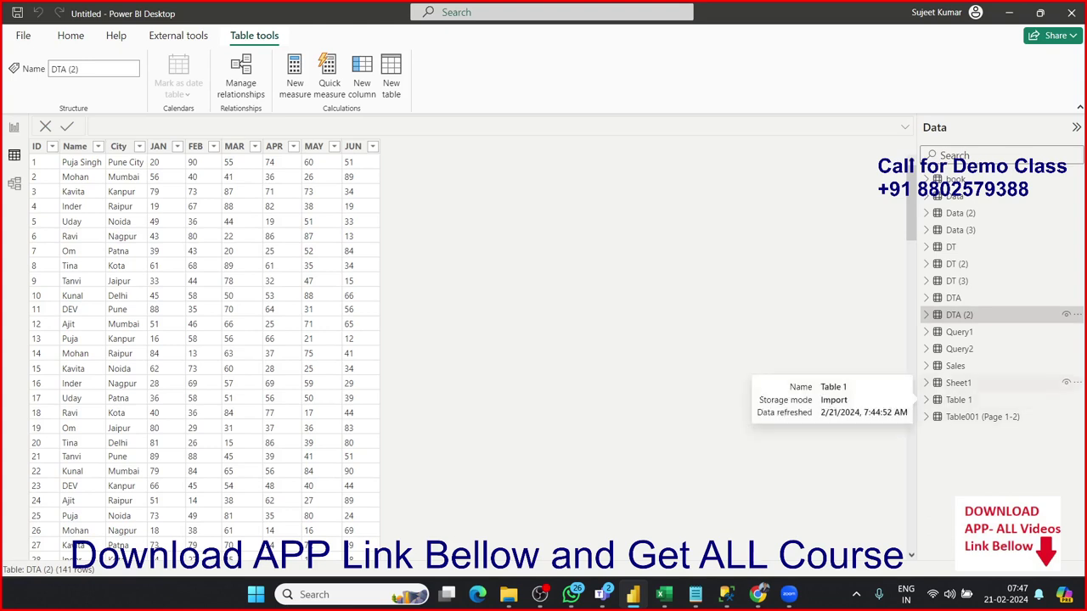
{"action": "left_click", "coordinate": [961, 230]}
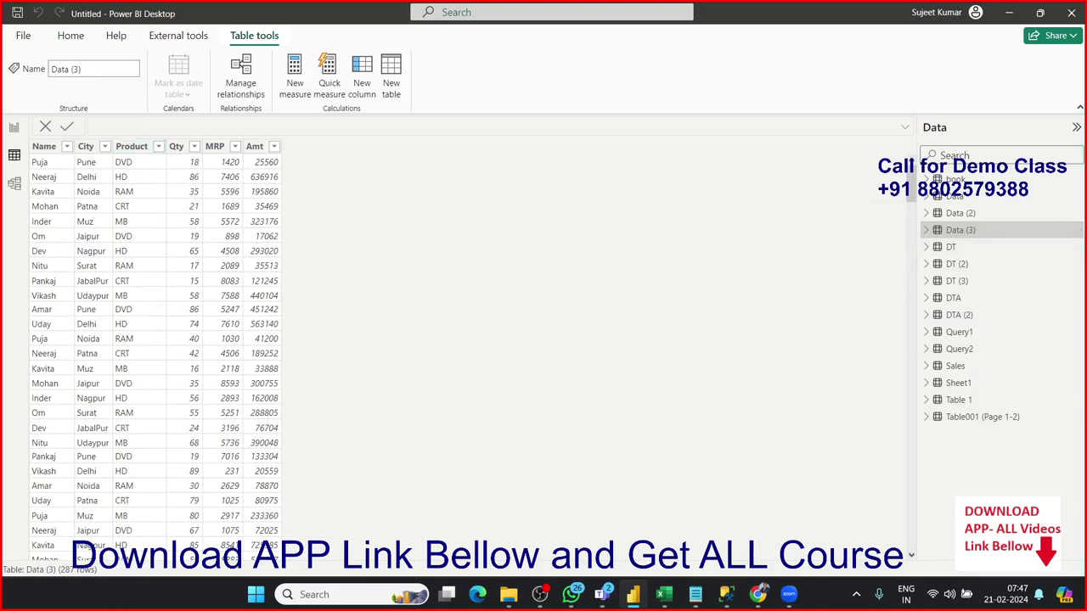
{"action": "left_click", "coordinate": [43, 146]}
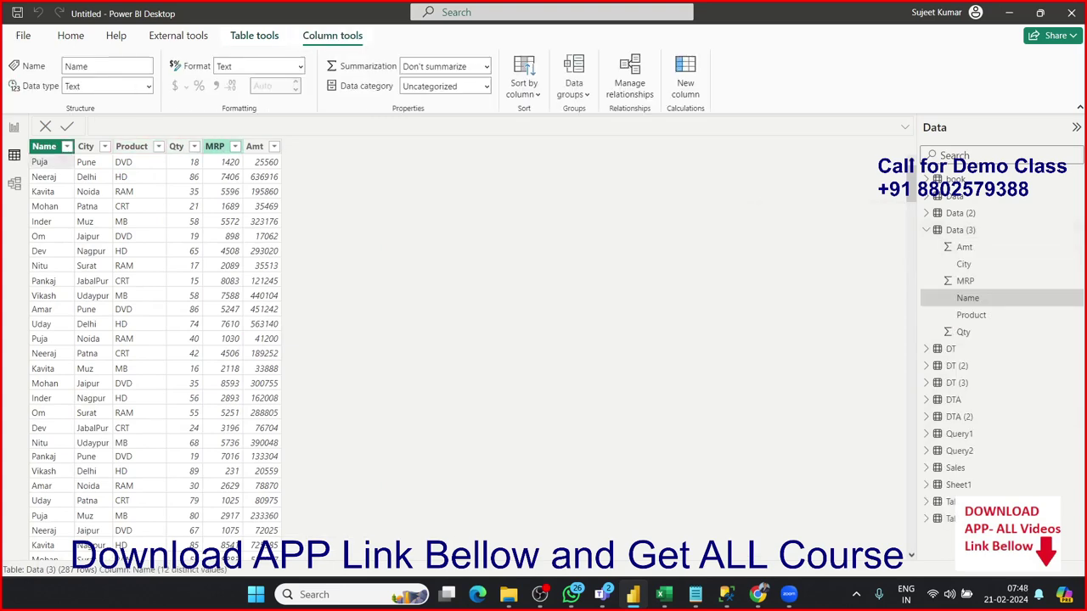
{"action": "left_click_drag", "start_coordinate": [911, 162], "coordinate": [911, 174]}
{"action": "left_click", "coordinate": [135, 146]}
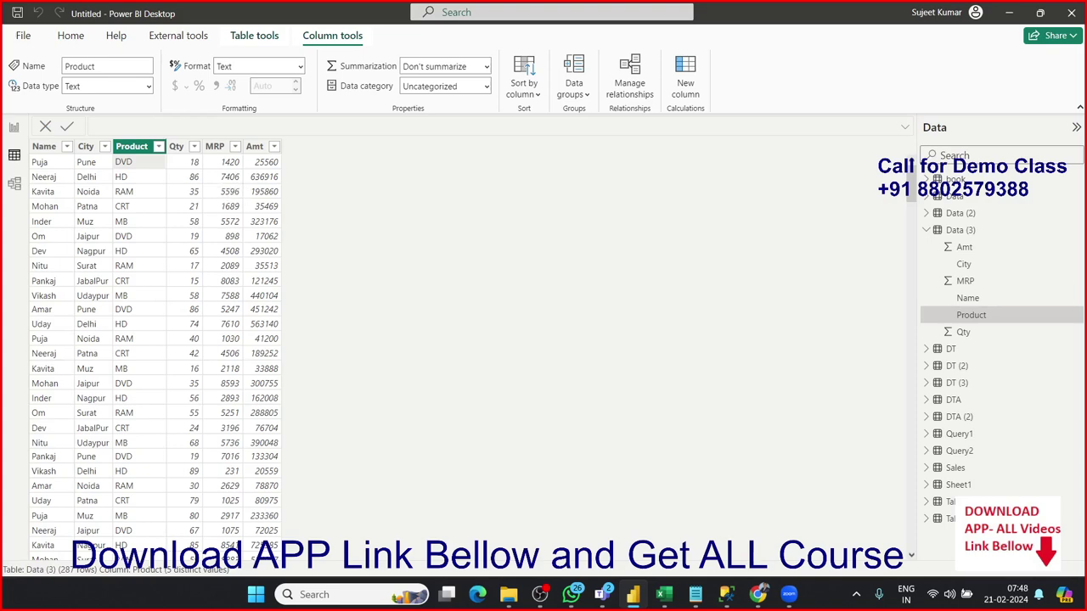
{"action": "left_click", "coordinate": [13, 127]}
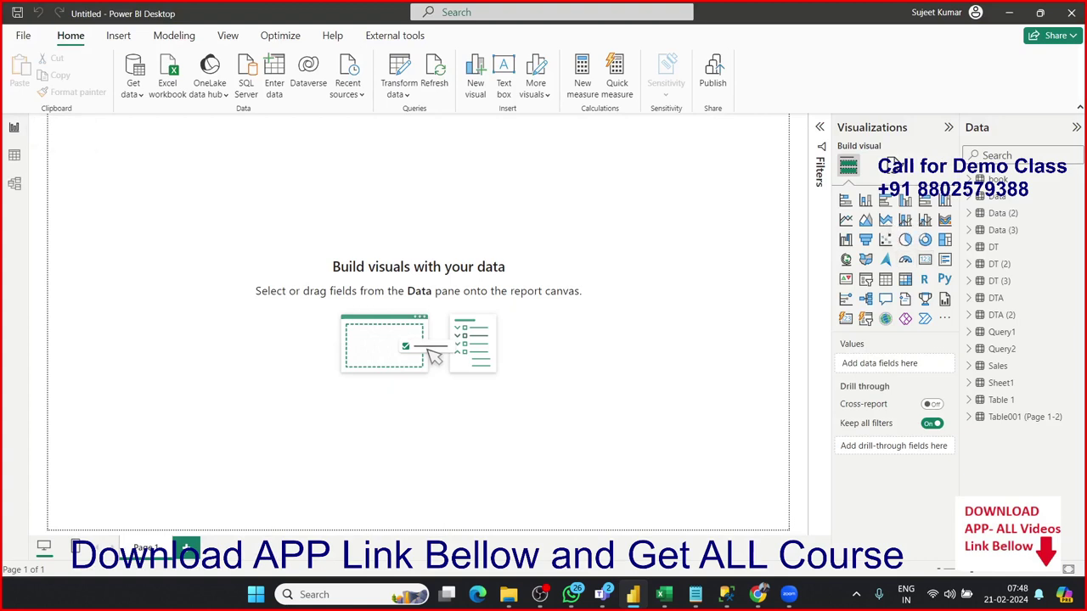
Step: Add a card showing the DT (3) table's Sum of Qty, which reads 20K
{"action": "left_click", "coordinate": [925, 259]}
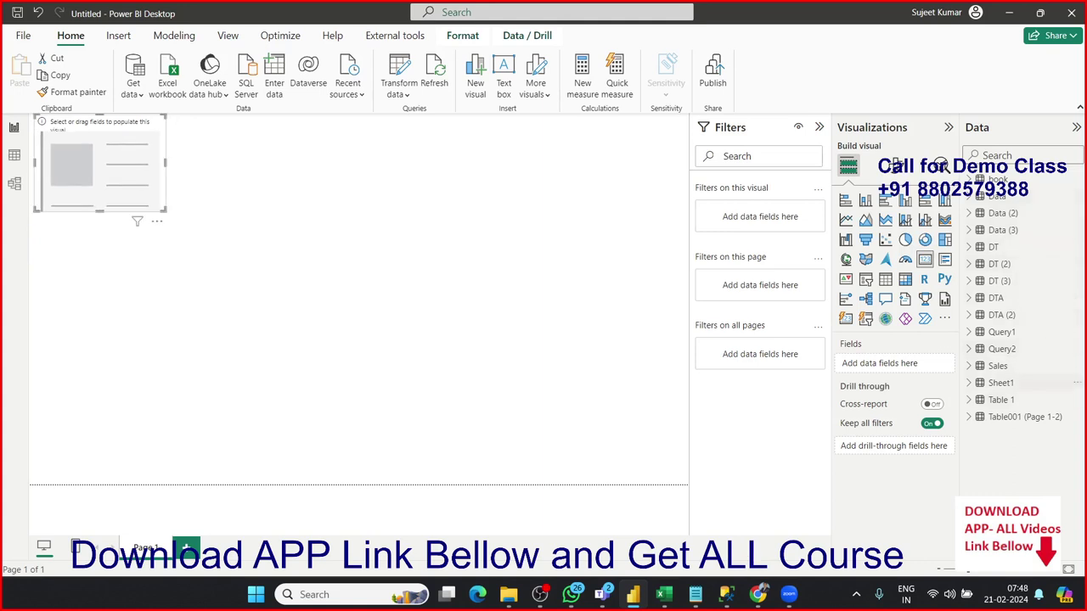
{"action": "left_click", "coordinate": [999, 263]}
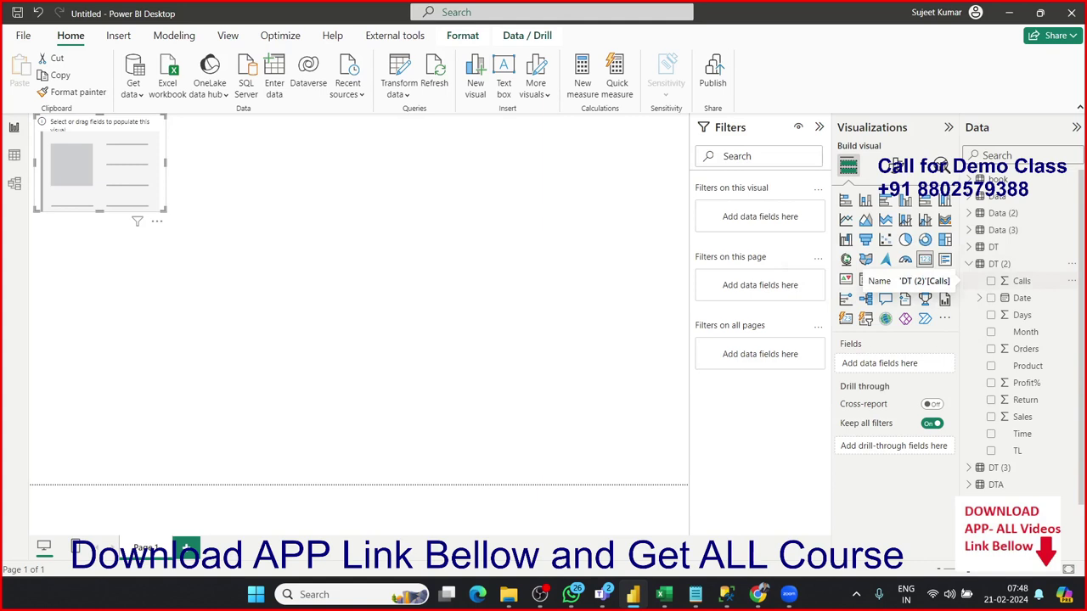
{"action": "left_click", "coordinate": [1022, 280]}
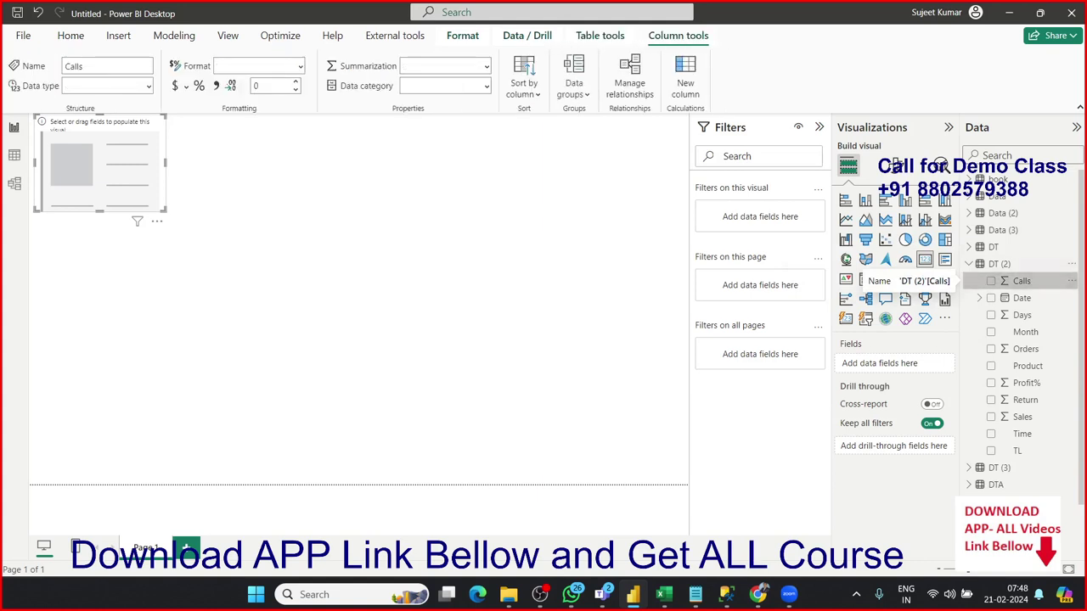
{"action": "left_click", "coordinate": [998, 263]}
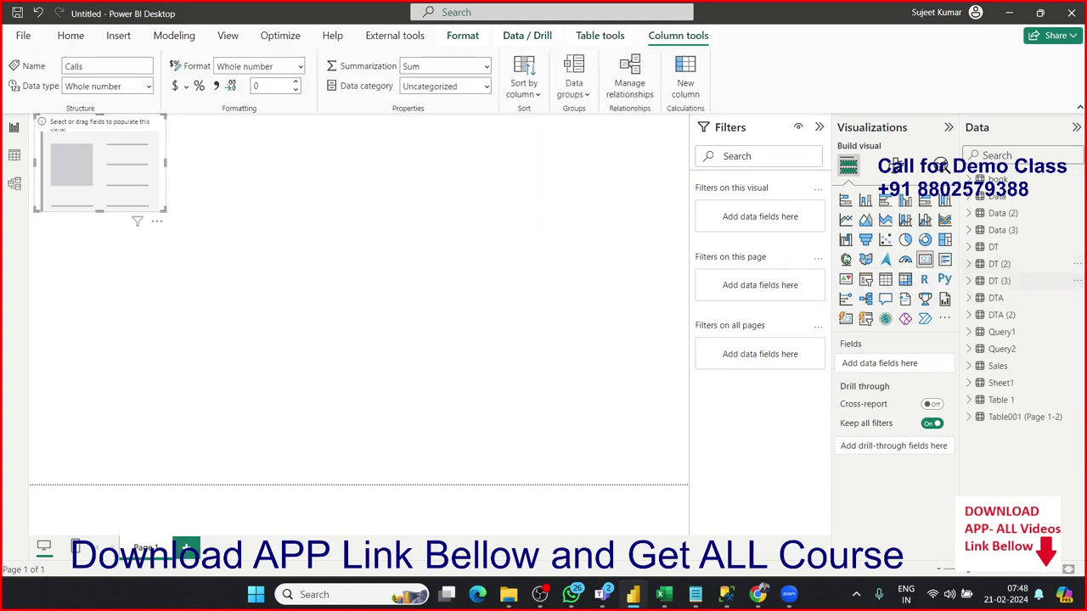
{"action": "left_click", "coordinate": [998, 280]}
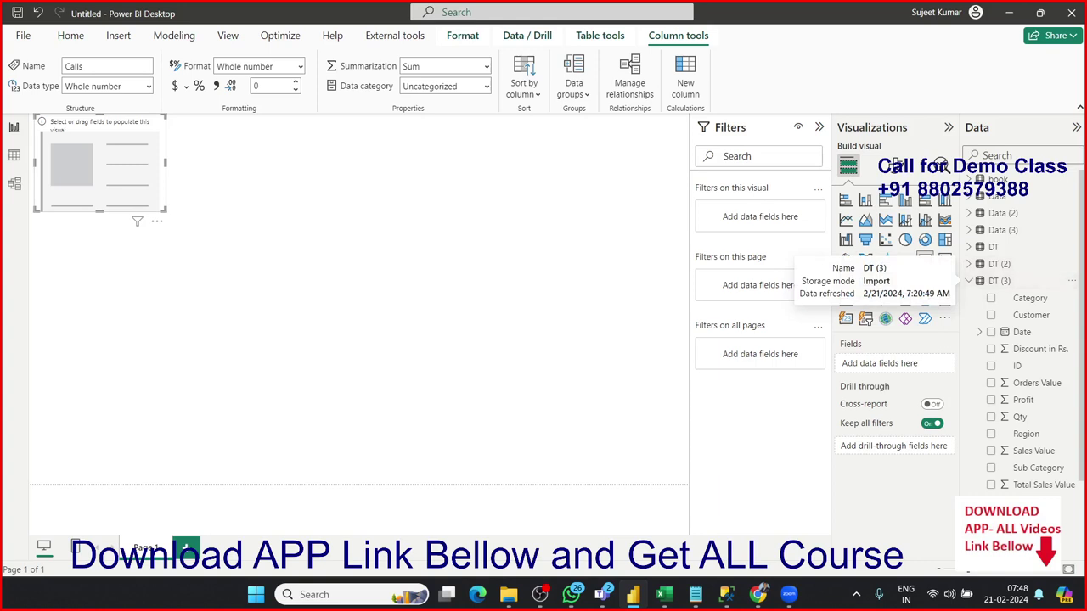
{"action": "left_click", "coordinate": [14, 155]}
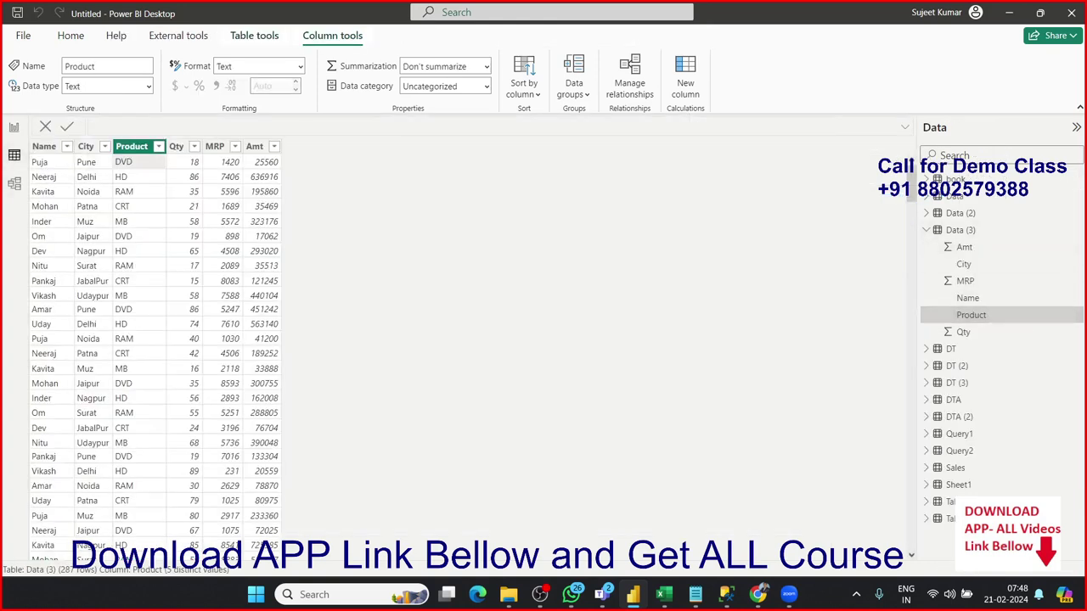
{"action": "left_click", "coordinate": [13, 126]}
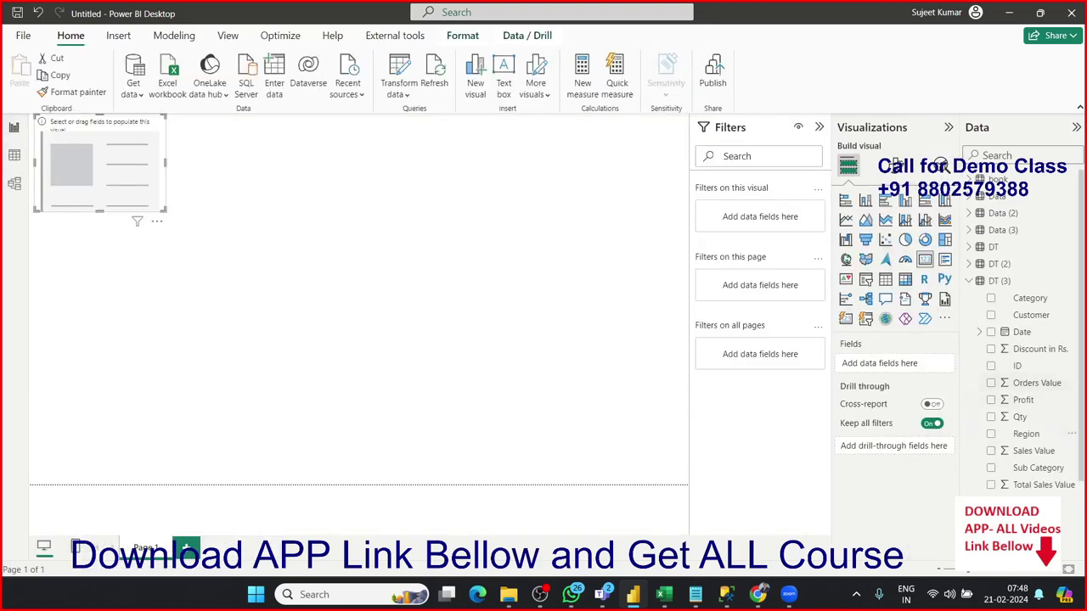
{"action": "left_click_drag", "start_coordinate": [1020, 417], "coordinate": [126, 197]}
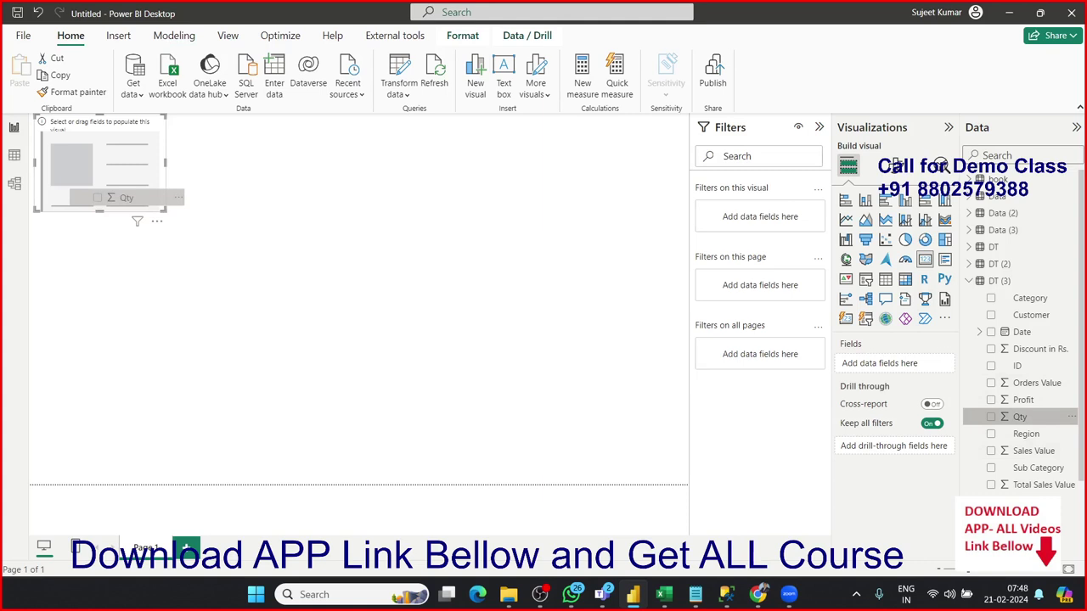
{"action": "left_click_drag", "start_coordinate": [125, 197], "coordinate": [126, 197]}
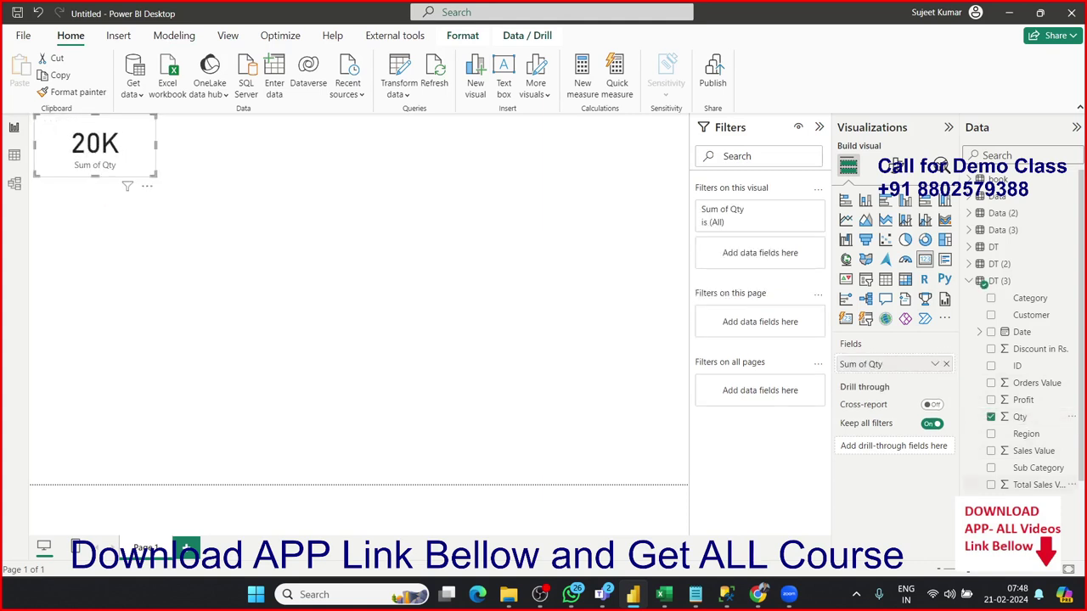
{"action": "key", "text": "Escape"}
Step: Delete the empty table visual and the 20K Sum of Qty card to clear Page 1
{"action": "left_click", "coordinate": [884, 279]}
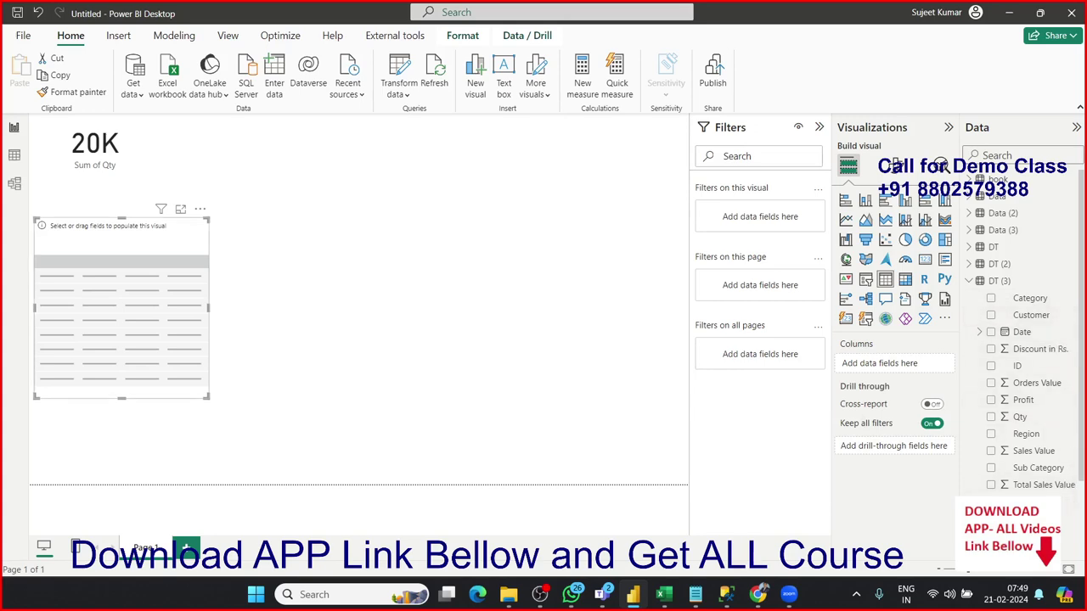
{"action": "left_click", "coordinate": [14, 154]}
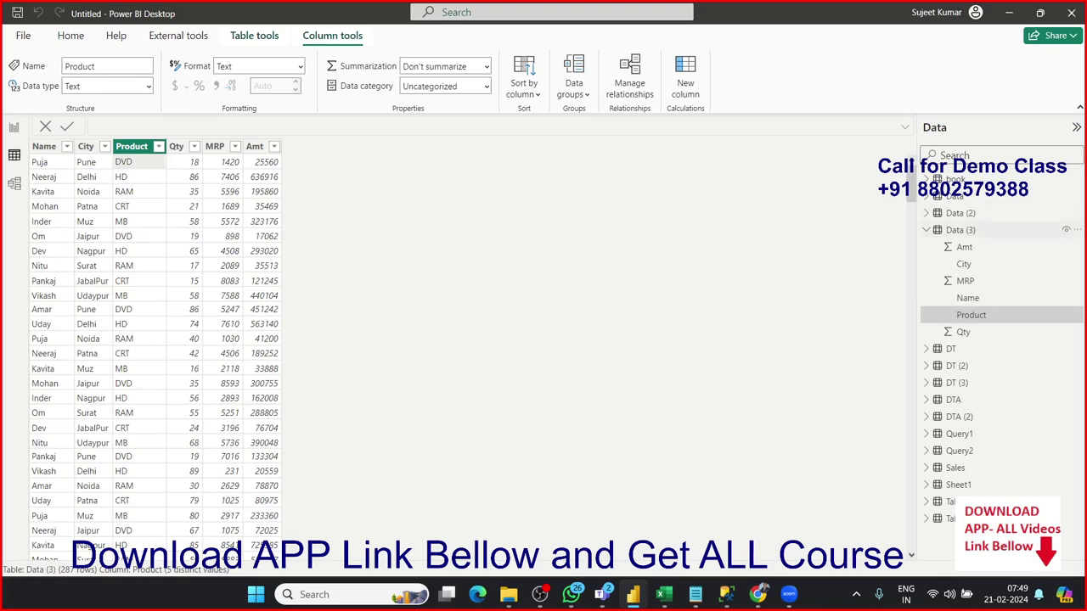
{"action": "left_click", "coordinate": [14, 126]}
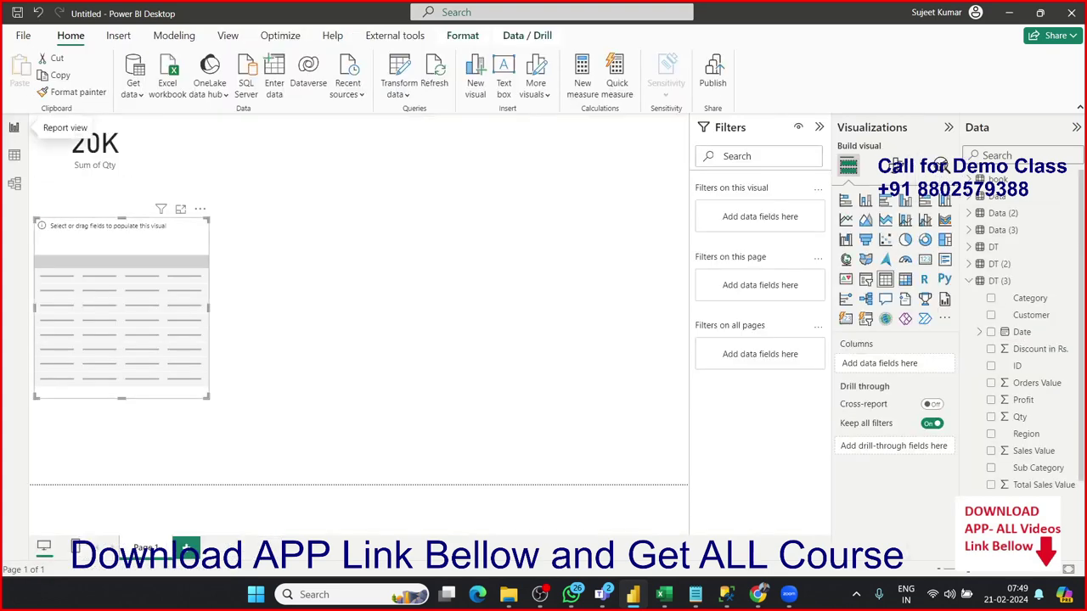
{"action": "key", "text": "Delete"}
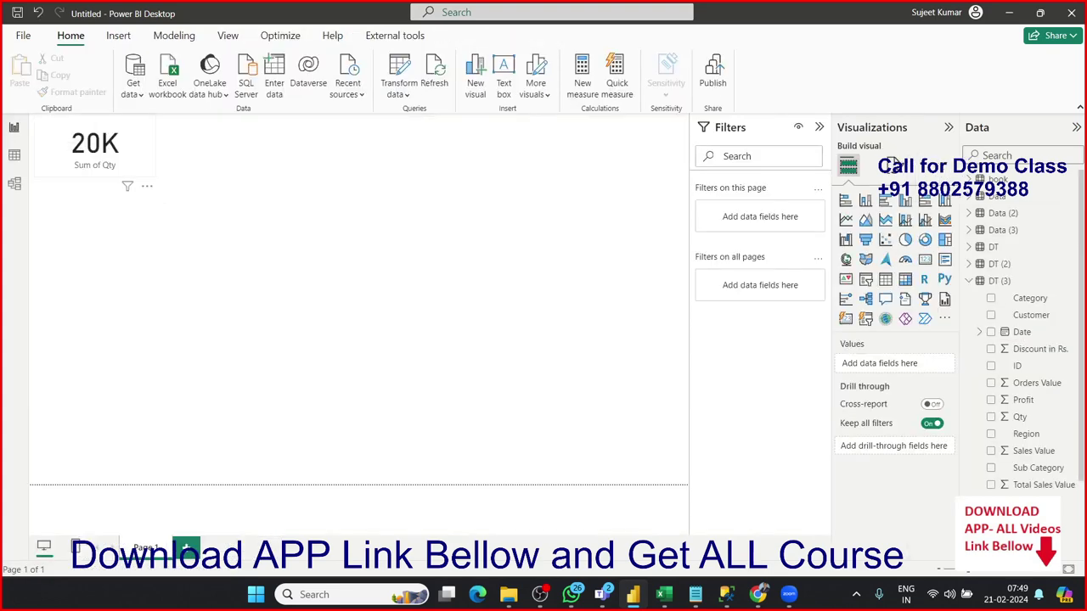
{"action": "key", "text": "Delete"}
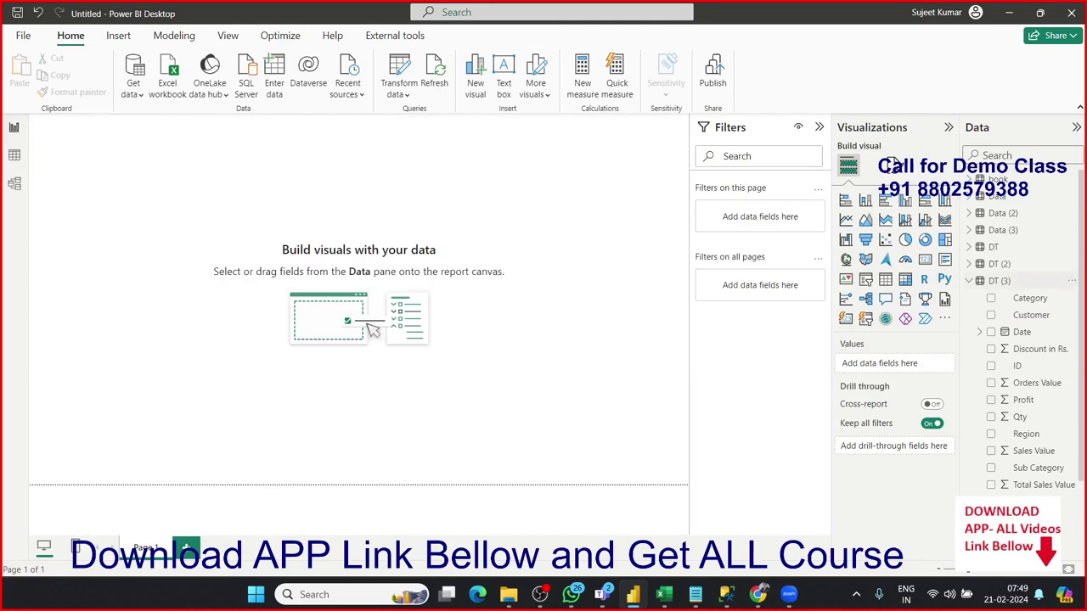
{"action": "left_click", "coordinate": [969, 280]}
Step: Build a compact Product by Sum of Qty table from Data (3), totalling 13398, placed lower
{"action": "left_click", "coordinate": [1002, 229]}
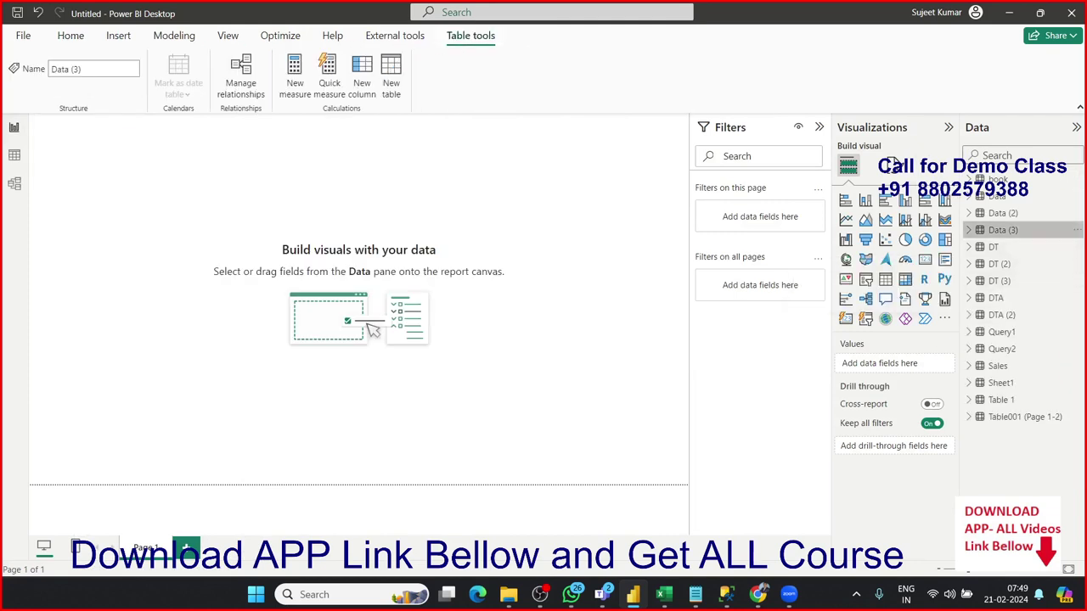
{"action": "left_click", "coordinate": [969, 229]}
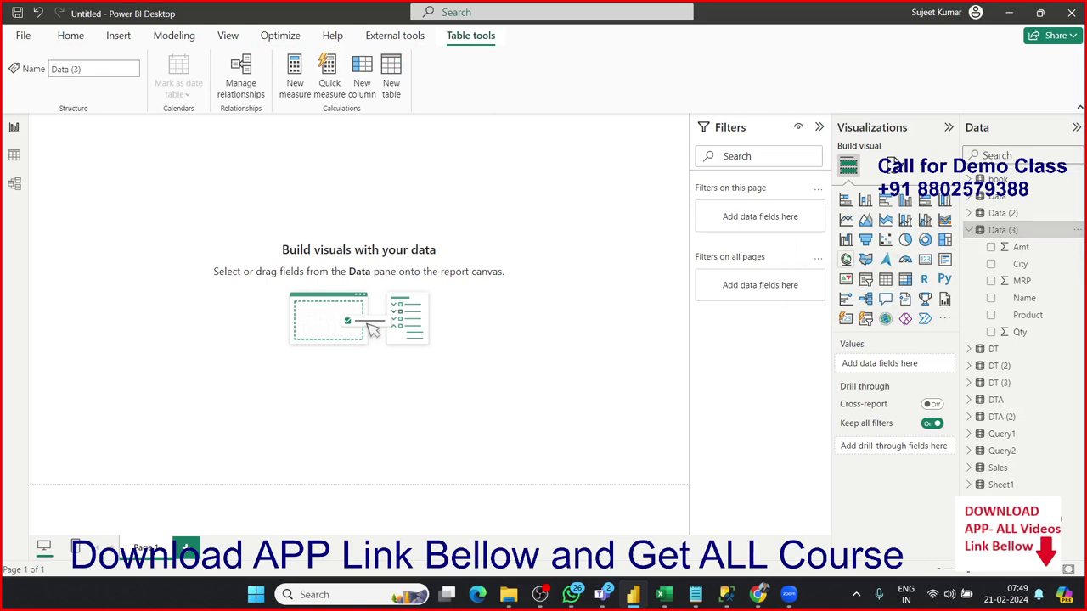
{"action": "left_click", "coordinate": [886, 279]}
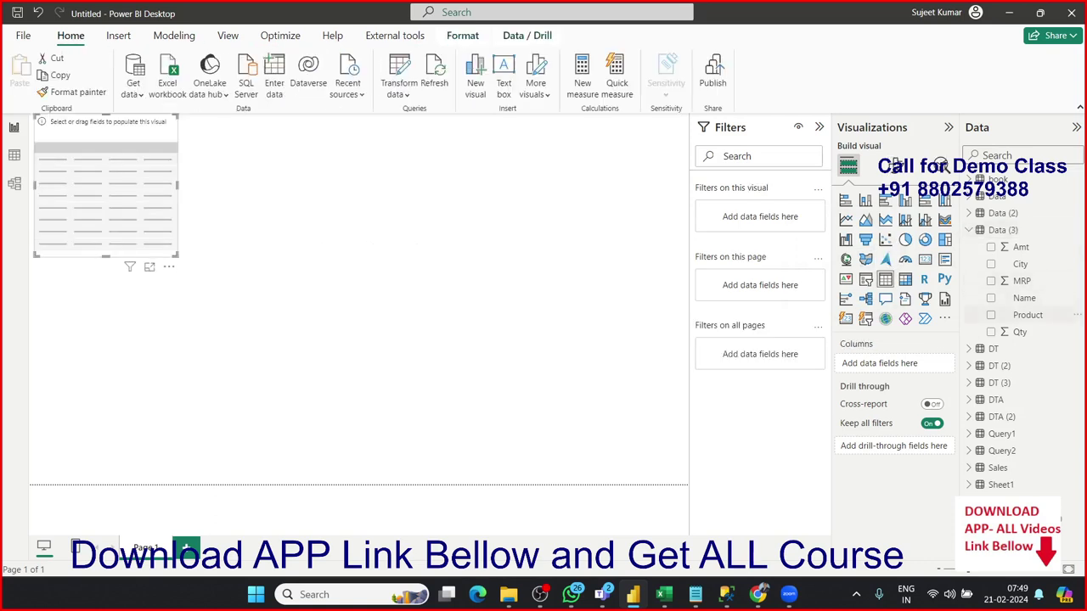
{"action": "left_click_drag", "start_coordinate": [1028, 315], "coordinate": [163, 208]}
{"action": "left_click_drag", "start_coordinate": [1019, 332], "coordinate": [115, 211]}
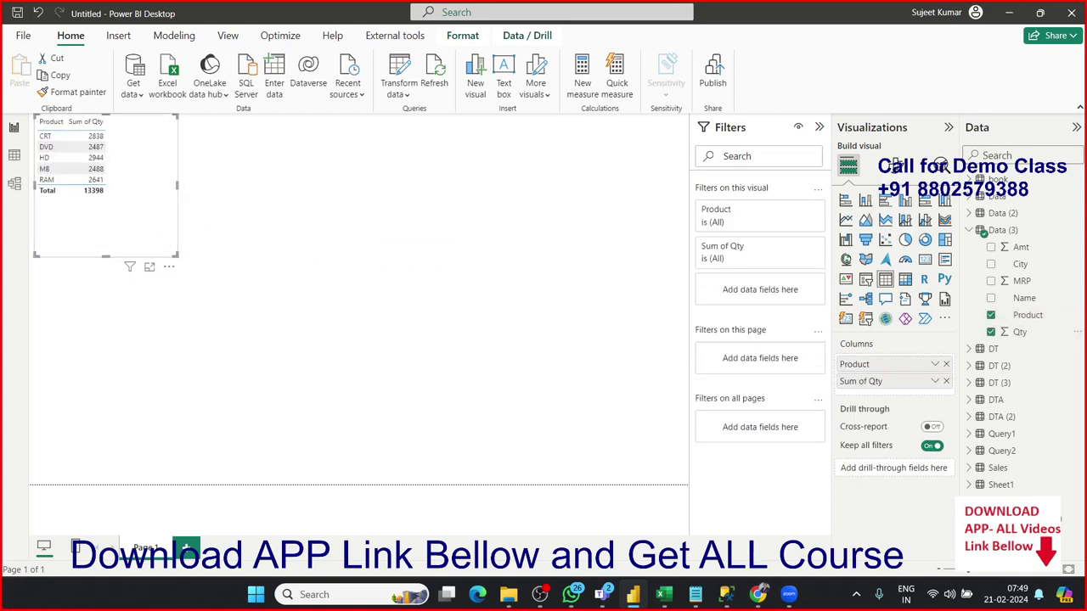
{"action": "left_click_drag", "start_coordinate": [177, 255], "coordinate": [120, 204]}
{"action": "left_click_drag", "start_coordinate": [76, 162], "coordinate": [83, 345]}
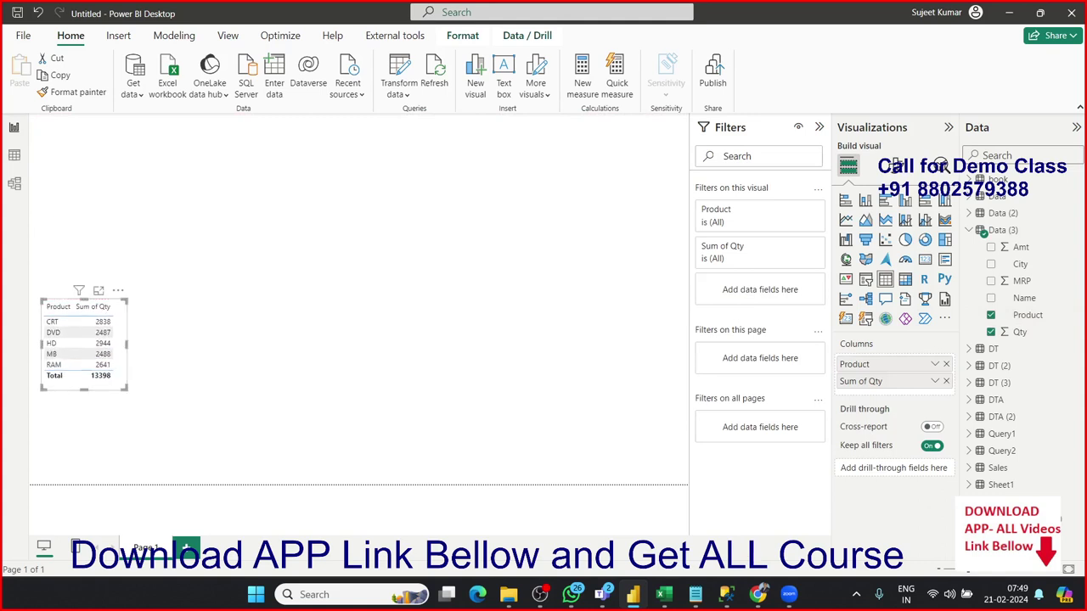
{"action": "key", "text": "Escape"}
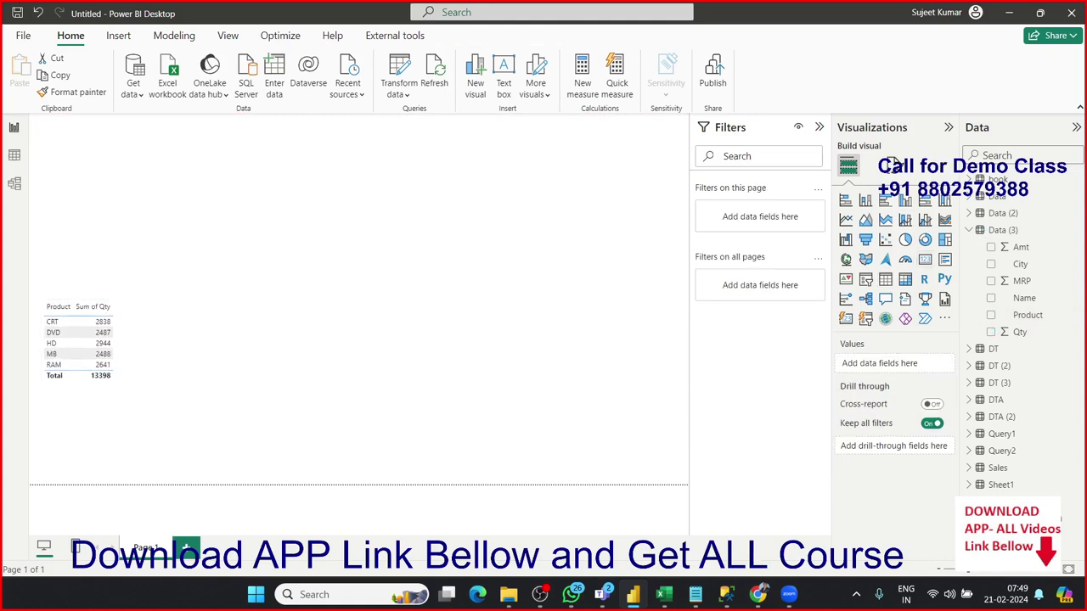
{"action": "left_click", "coordinate": [925, 259]}
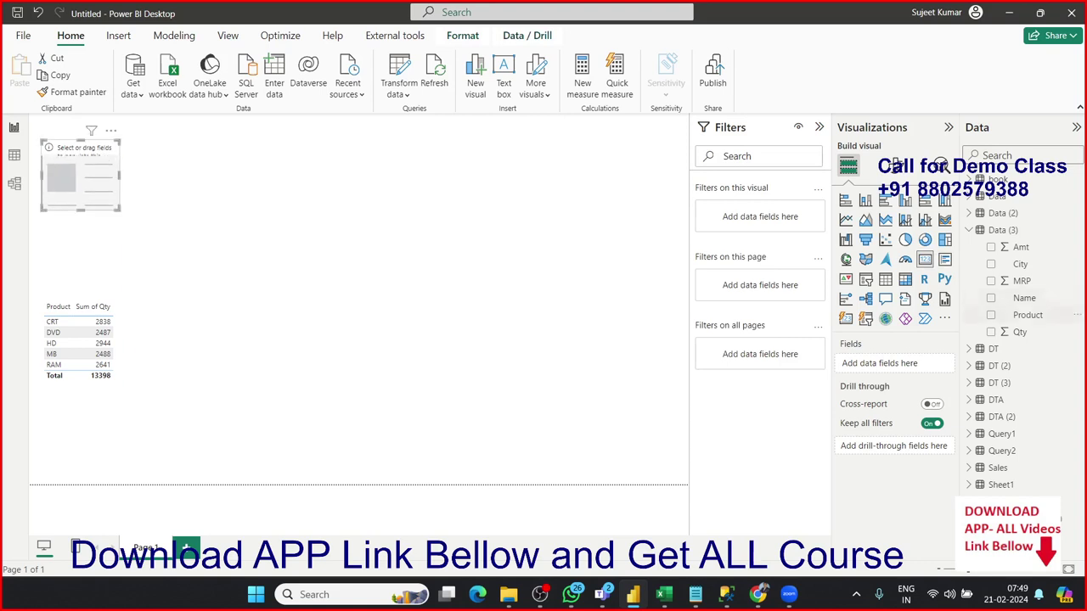
Step: Fill the card with Data (3) Sum of Qty (13K), widen it, and add a Product filter
{"action": "left_click_drag", "start_coordinate": [1019, 332], "coordinate": [80, 174]}
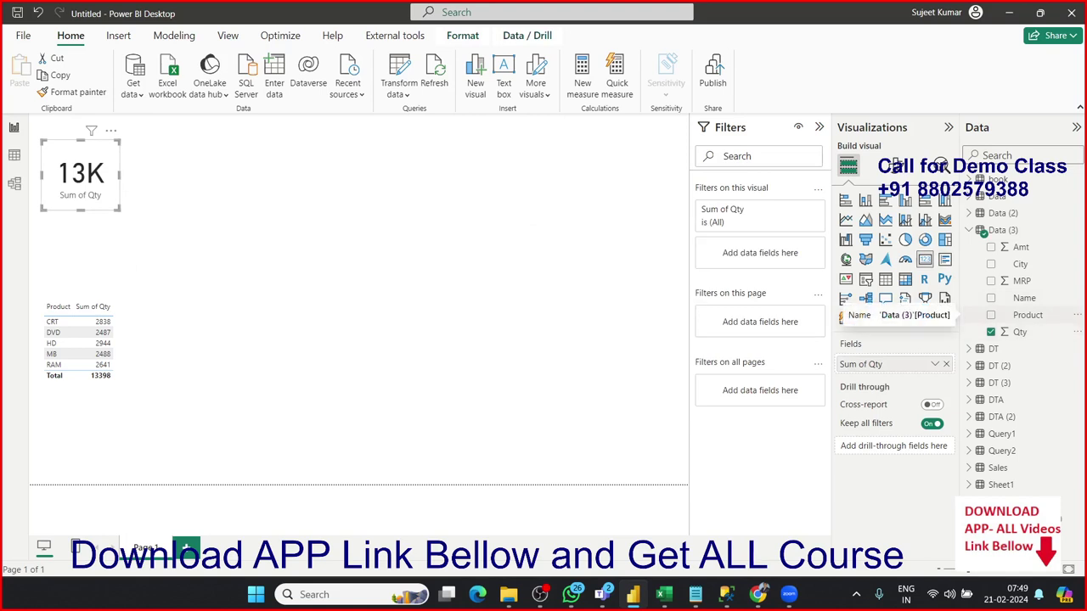
{"action": "left_click_drag", "start_coordinate": [119, 174], "coordinate": [142, 174]}
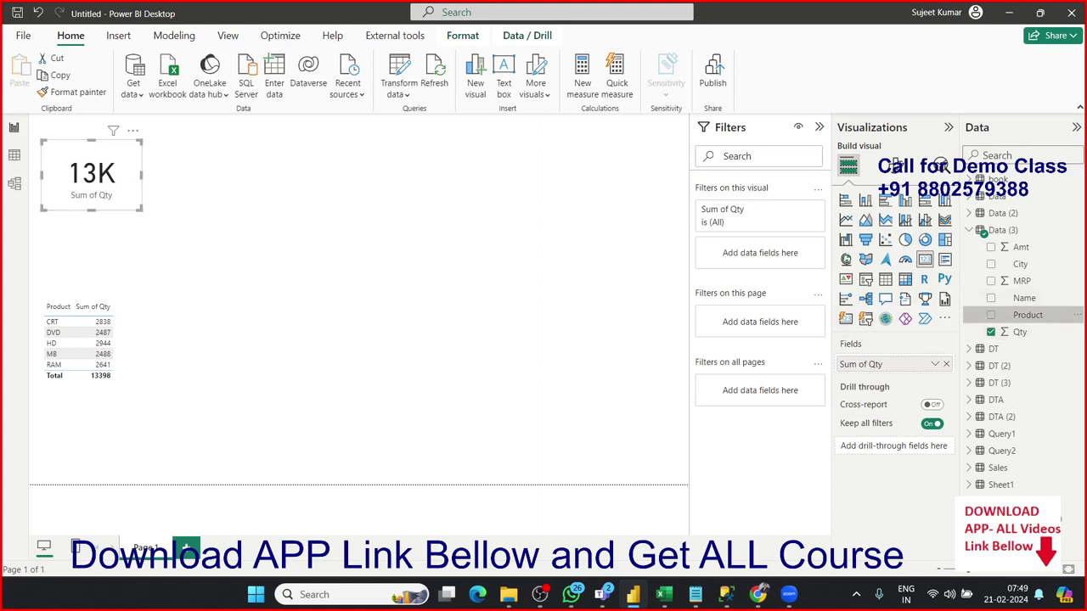
{"action": "left_click_drag", "start_coordinate": [1028, 315], "coordinate": [760, 254]}
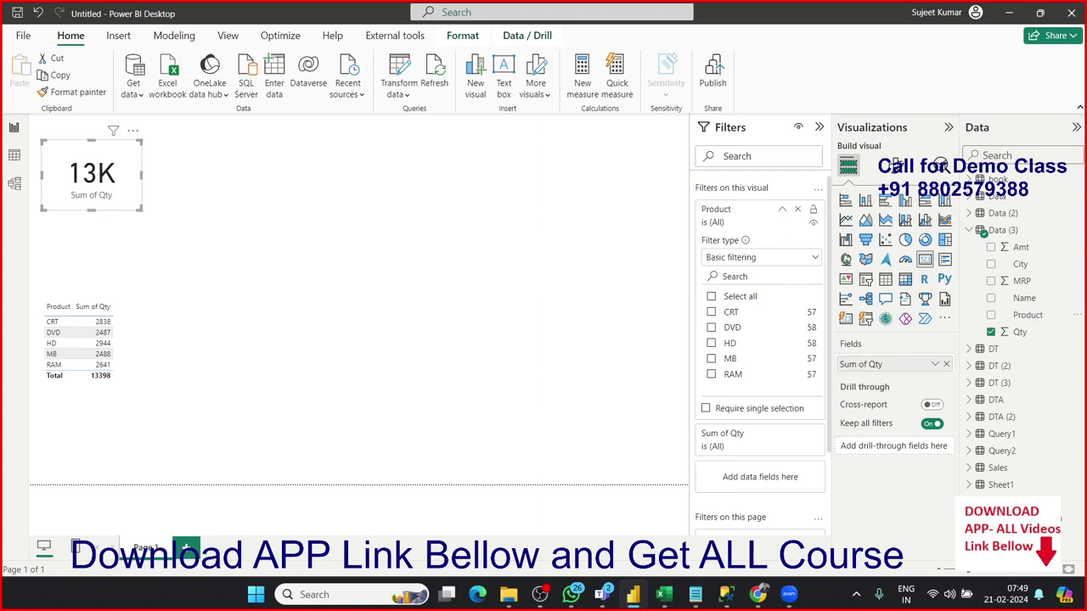
Step: Filter the card to the DVD product and turn off its category label
{"action": "left_click", "coordinate": [711, 327]}
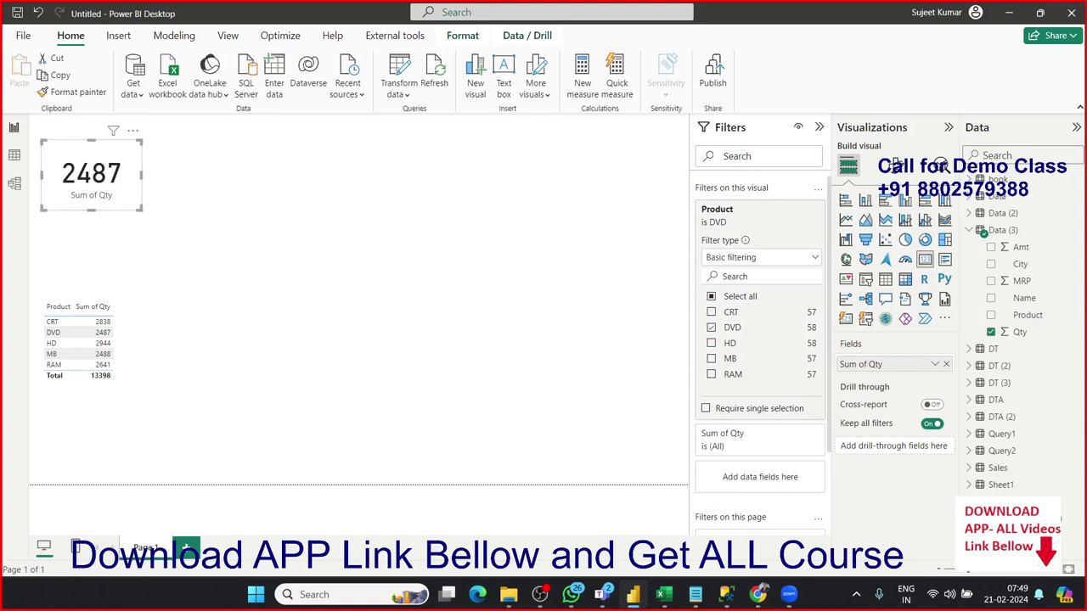
{"action": "left_click", "coordinate": [895, 166]}
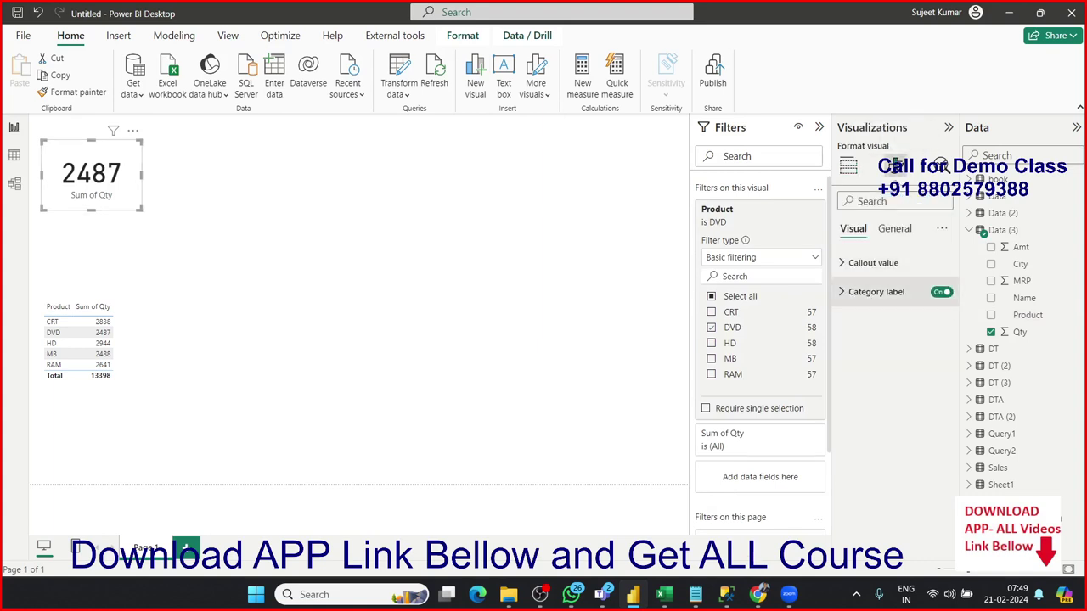
{"action": "left_click", "coordinate": [941, 291]}
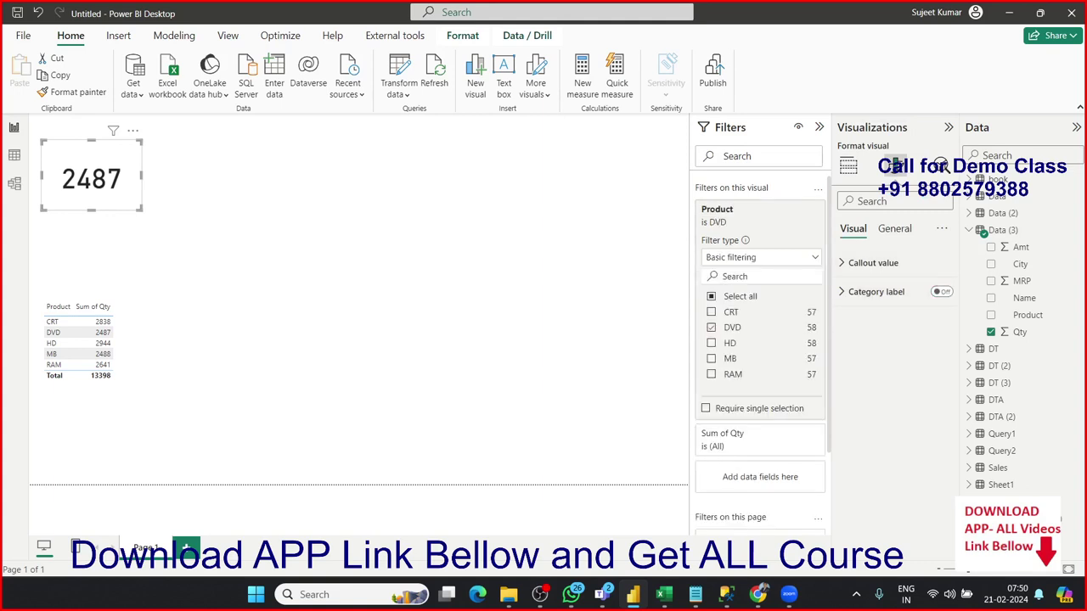
Step: Turn on the card's title and set its text to 'DVD Sales'
{"action": "left_click", "coordinate": [894, 228]}
{"action": "left_click", "coordinate": [858, 291]}
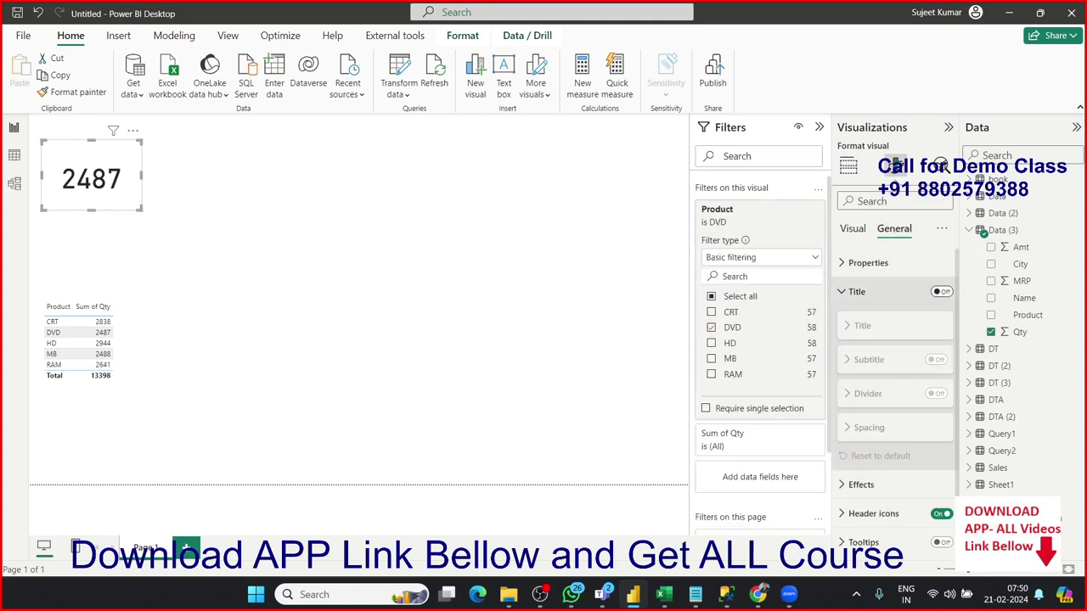
{"action": "left_click", "coordinate": [941, 292]}
{"action": "left_click", "coordinate": [862, 325]}
{"action": "left_click", "coordinate": [862, 325]}
{"action": "left_click", "coordinate": [862, 326]}
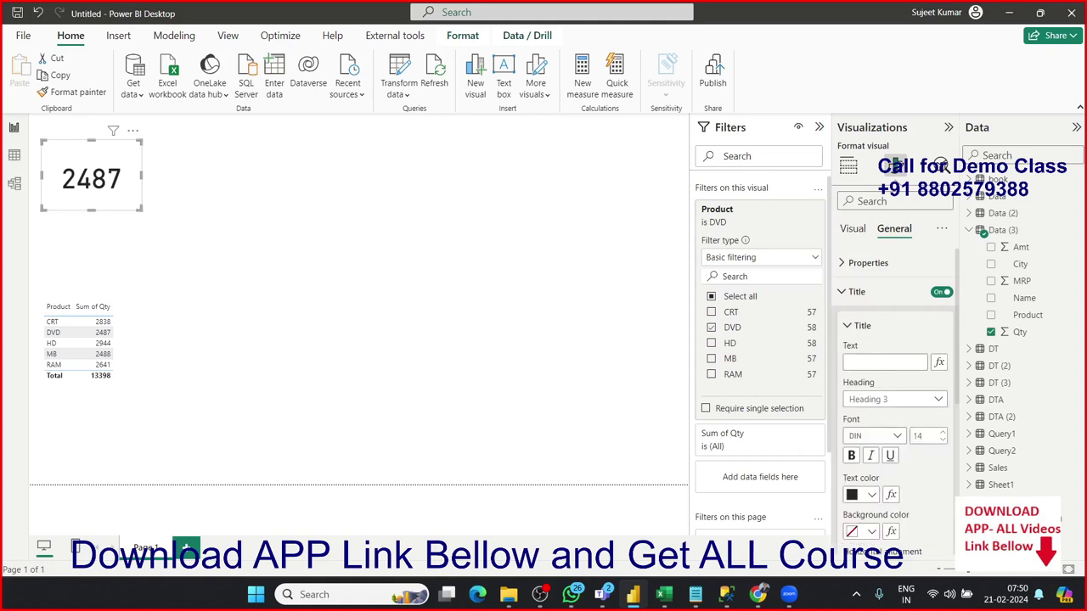
{"action": "left_click", "coordinate": [883, 362]}
{"action": "type", "text": "D"}
{"action": "type", "text": "VD"}
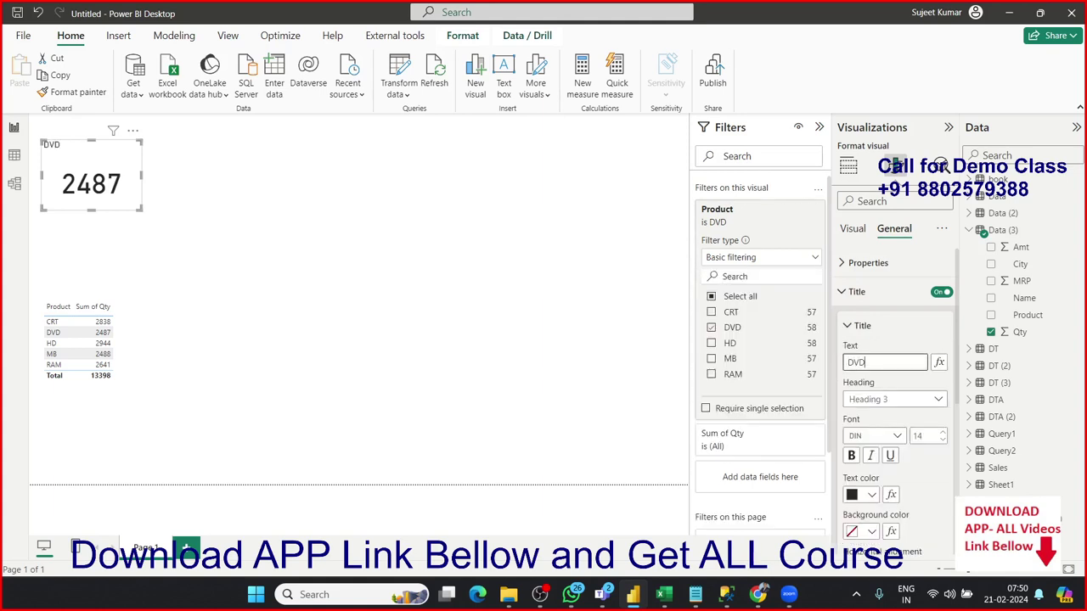
{"action": "type", "text": " SA"}
{"action": "type", "text": "les"}
{"action": "key", "text": "BackSpace"}
{"action": "key", "text": "BackSpace"}
{"action": "key", "text": "BackSpace"}
{"action": "key", "text": "BackSpace"}
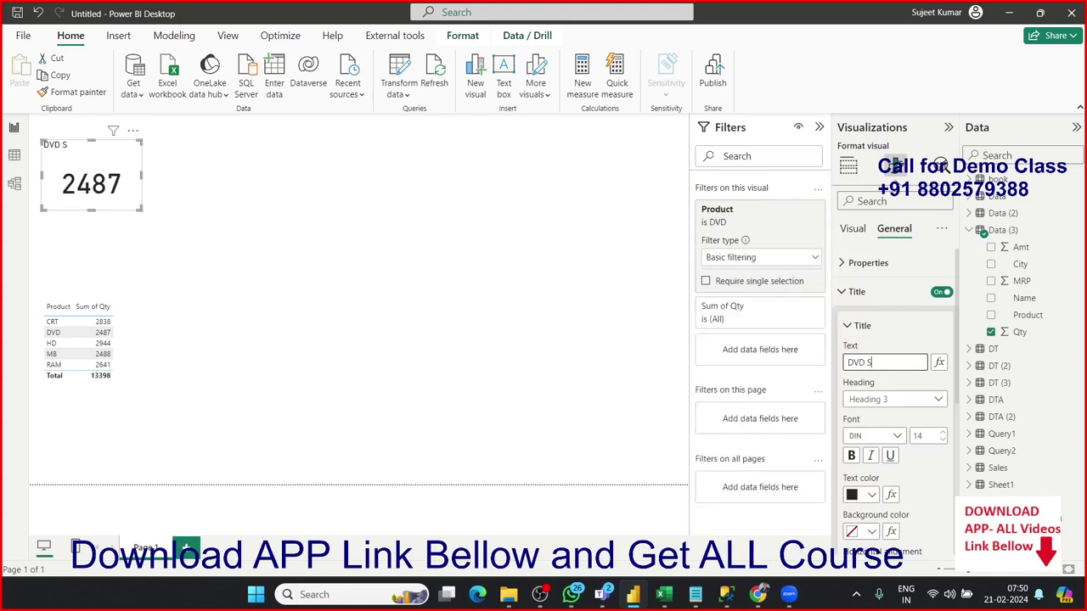
{"action": "type", "text": "a"}
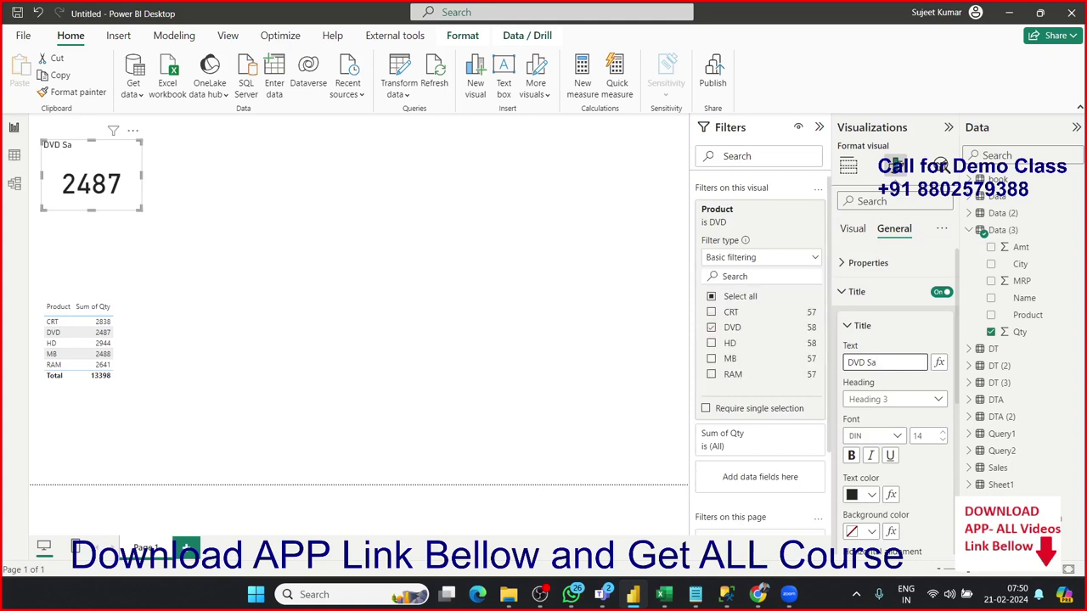
{"action": "type", "text": "les"}
{"action": "left_click", "coordinate": [254, 221]}
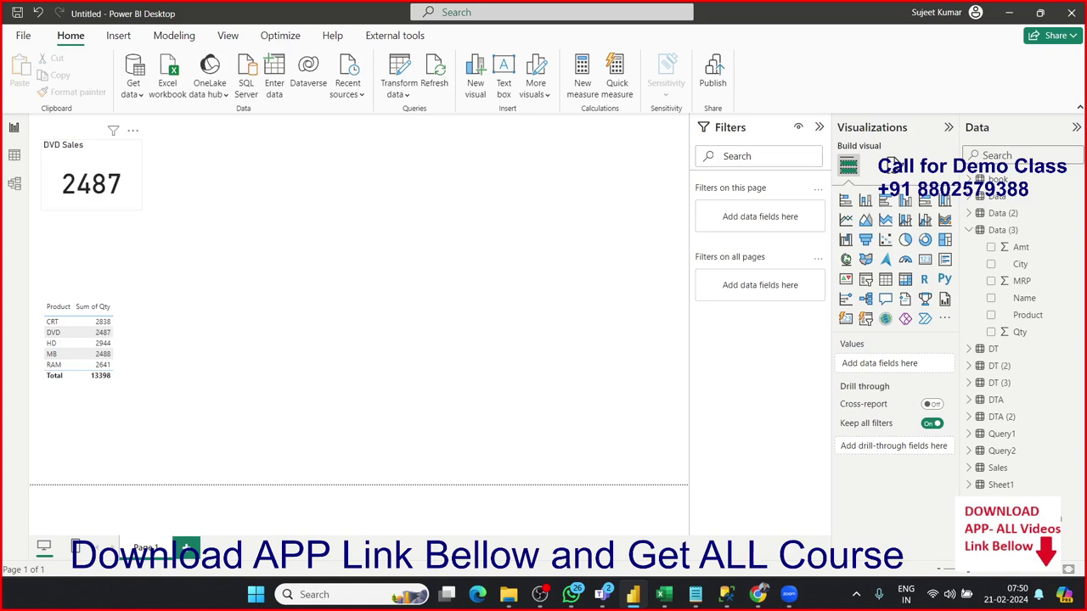
Step: Check the DVD Sales card, then view the Data (3) table's rows
{"action": "left_click", "coordinate": [91, 174]}
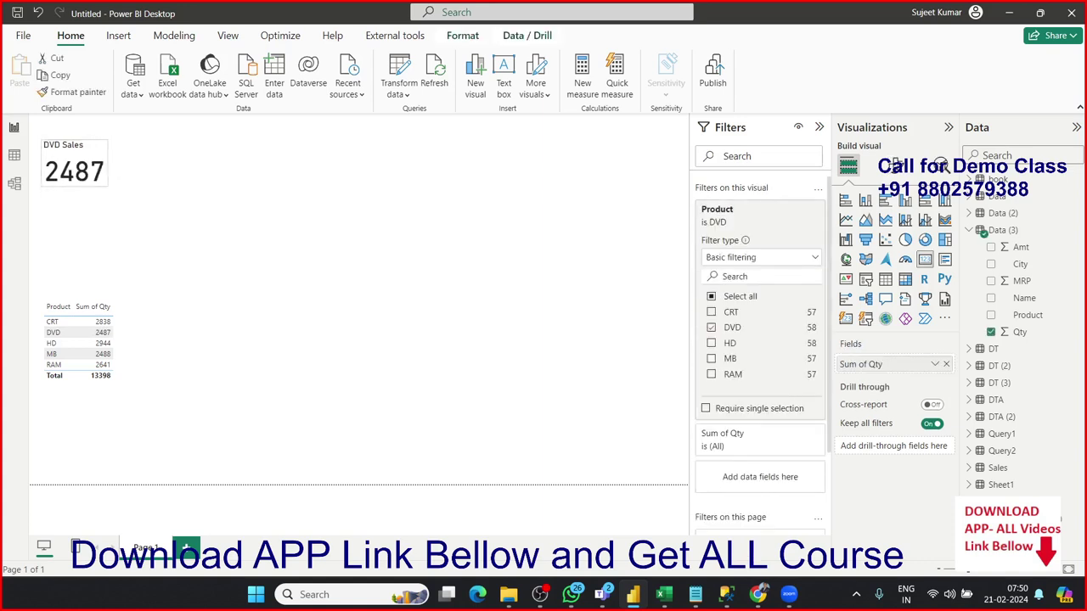
{"action": "key", "text": "Escape"}
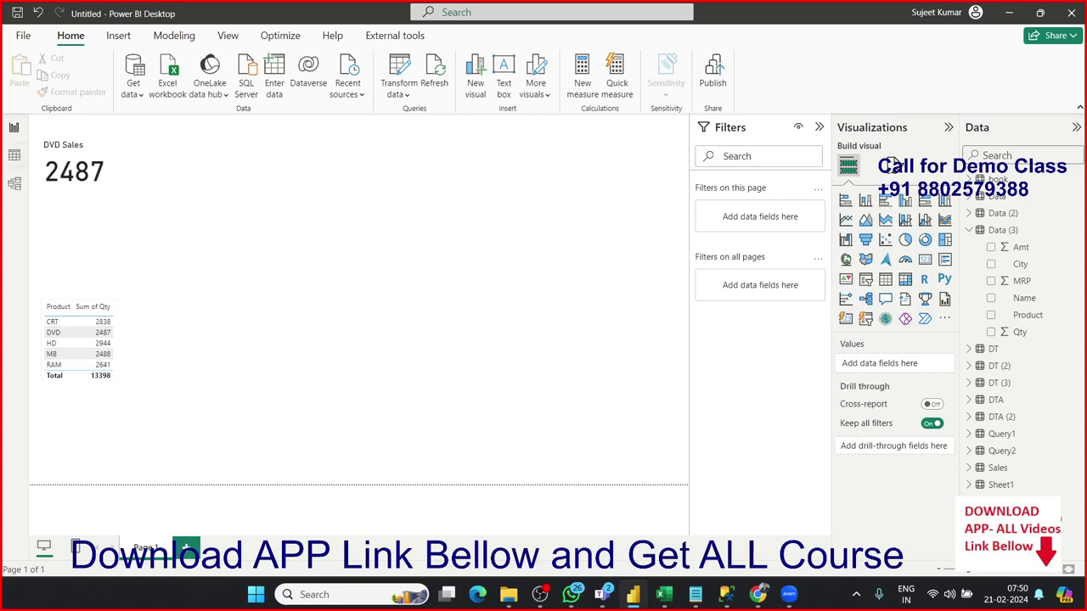
{"action": "left_click", "coordinate": [13, 155]}
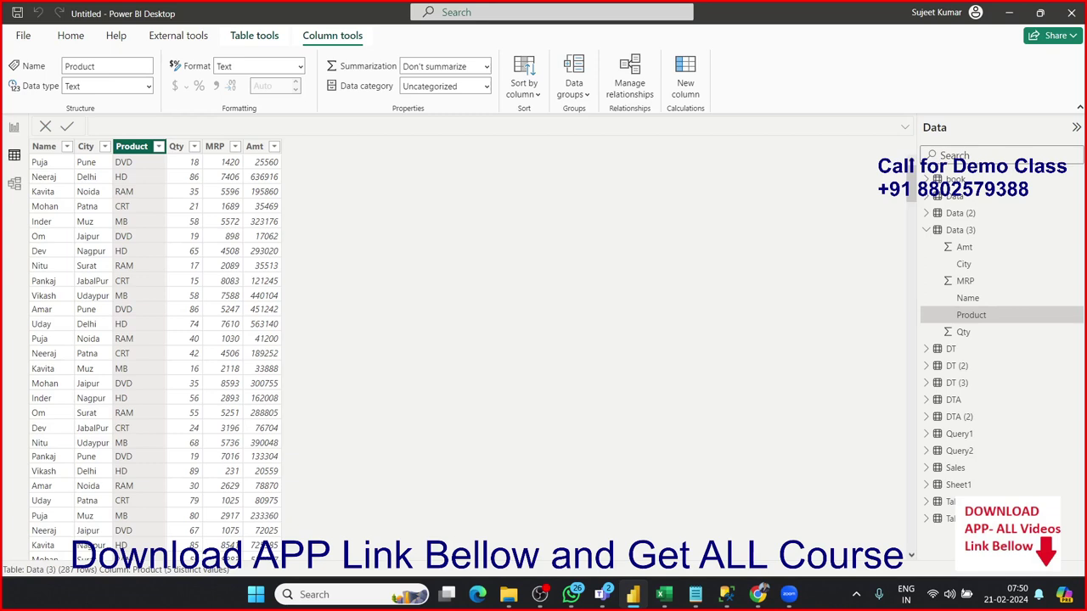
Step: Open the Power Query Editor via Home > Transform data
{"action": "left_click", "coordinate": [70, 35]}
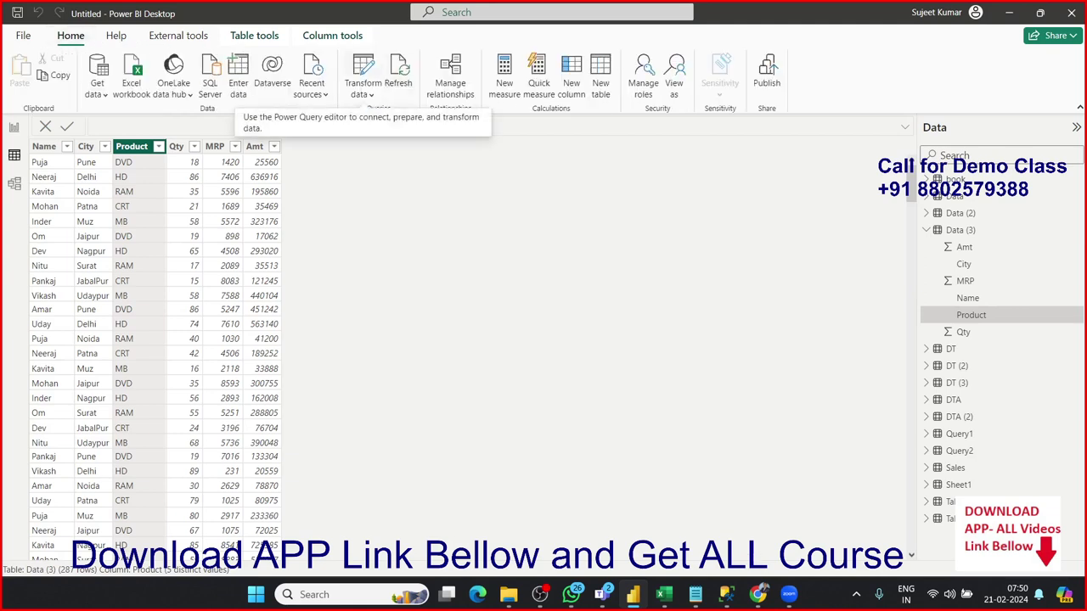
{"action": "left_click", "coordinate": [364, 66]}
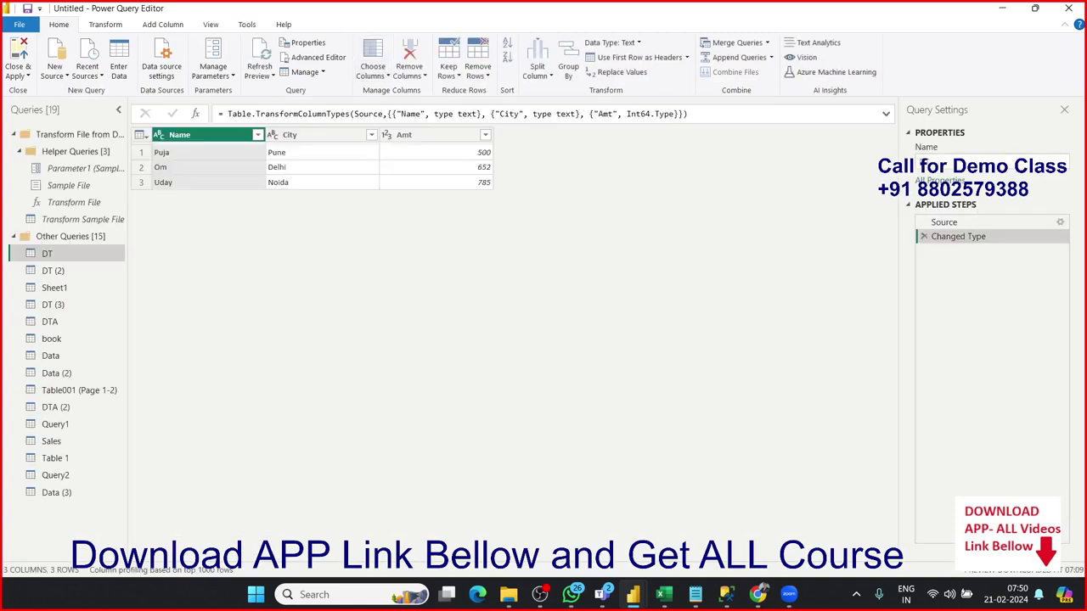
Step: Create a new query referencing Data (3) and name it PRG
{"action": "left_click", "coordinate": [14, 134]}
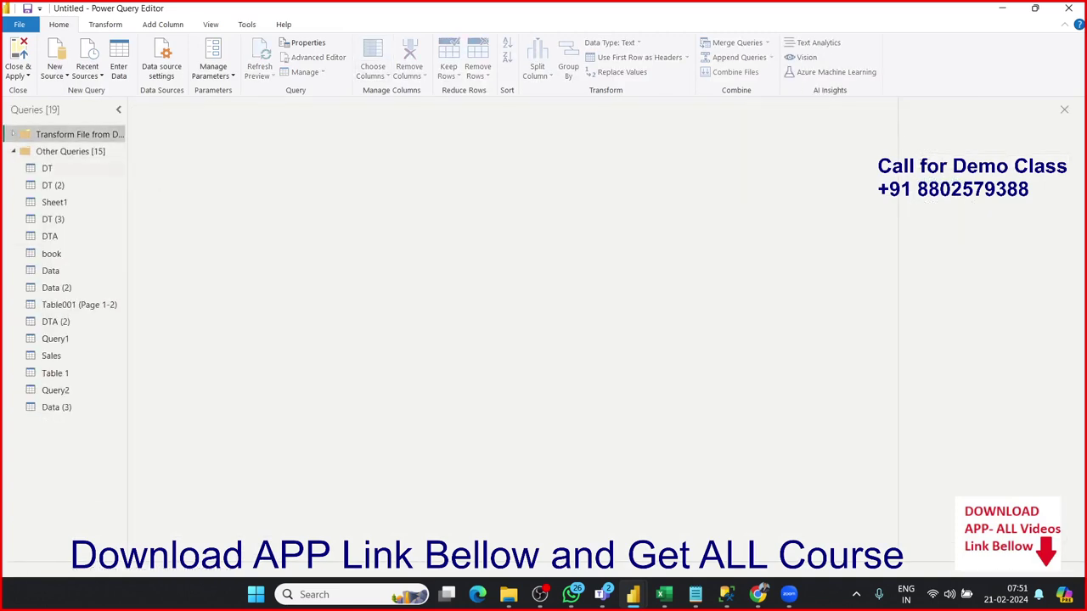
{"action": "left_click", "coordinate": [56, 407]}
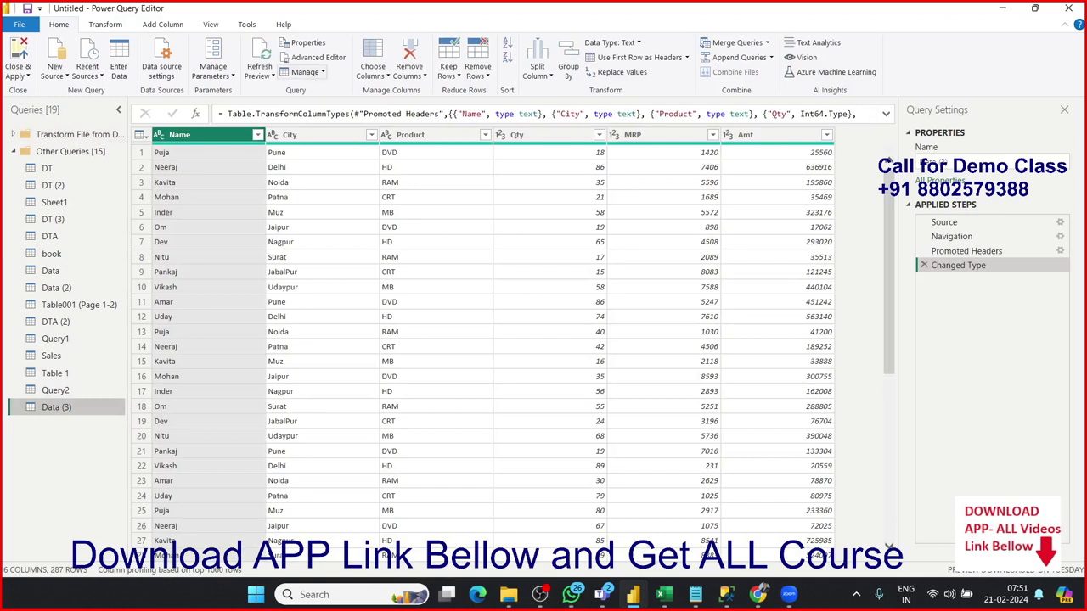
{"action": "left_click", "coordinate": [304, 71]}
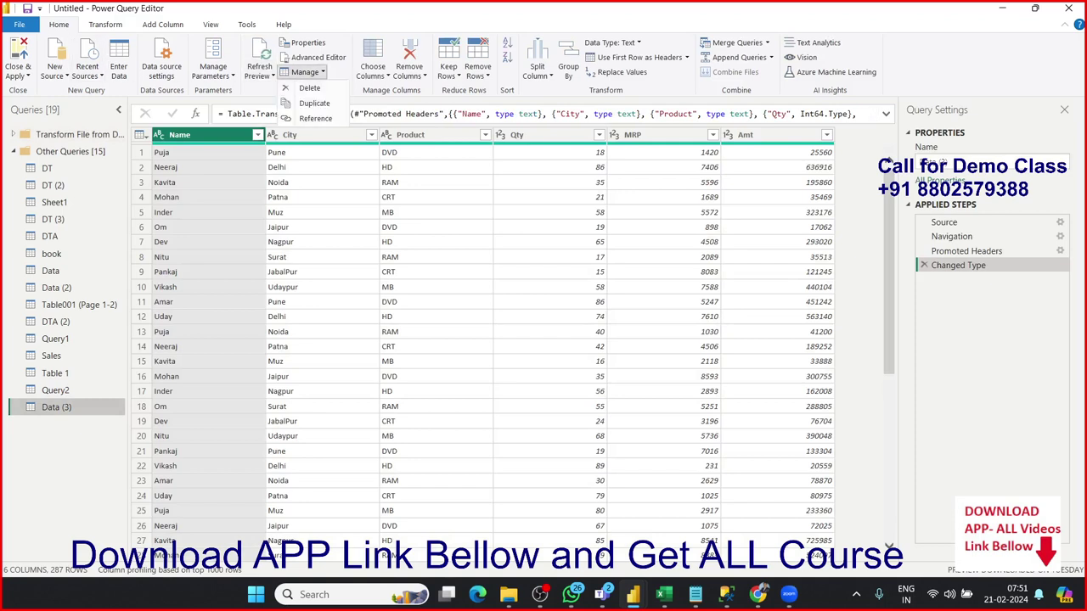
{"action": "left_click", "coordinate": [314, 118]}
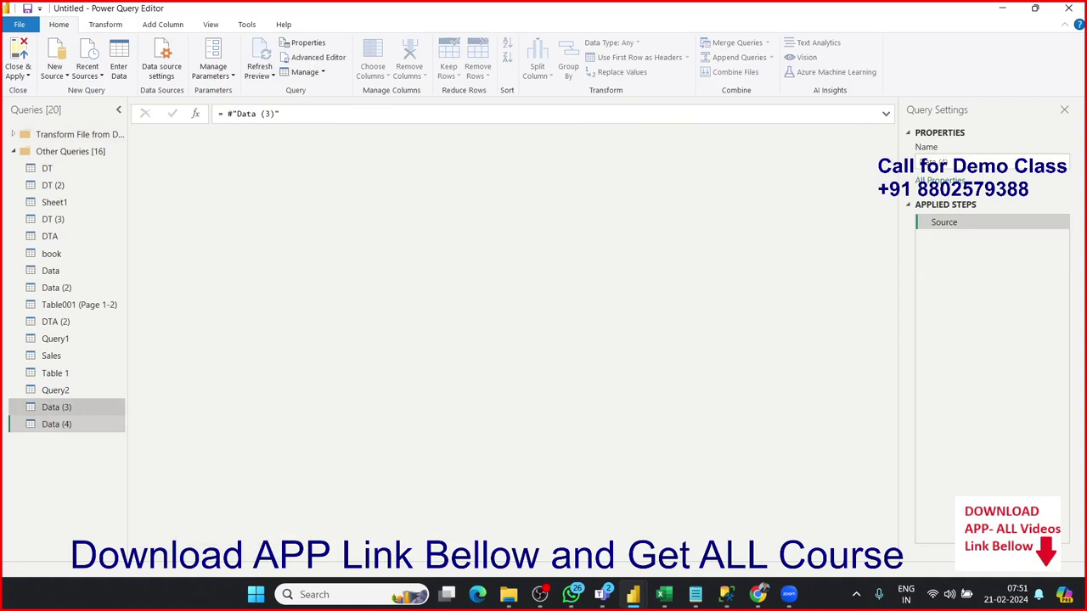
{"action": "key", "text": "F2"}
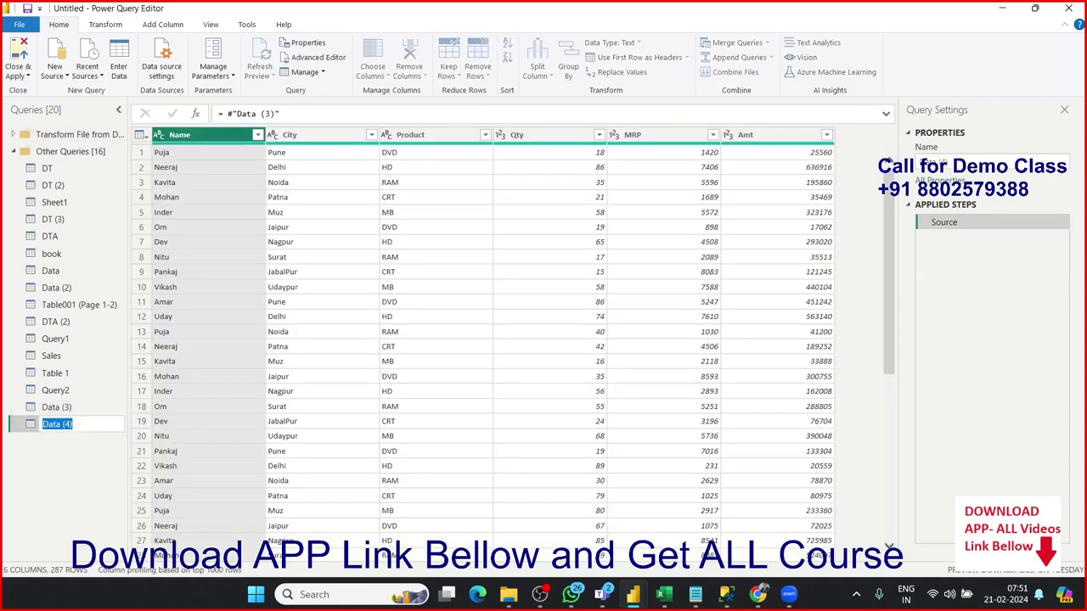
{"action": "type", "text": "PR"}
{"action": "type", "text": "H"}
{"action": "key", "text": "BackSpace"}
{"action": "type", "text": "G"}
{"action": "key", "text": "Return"}
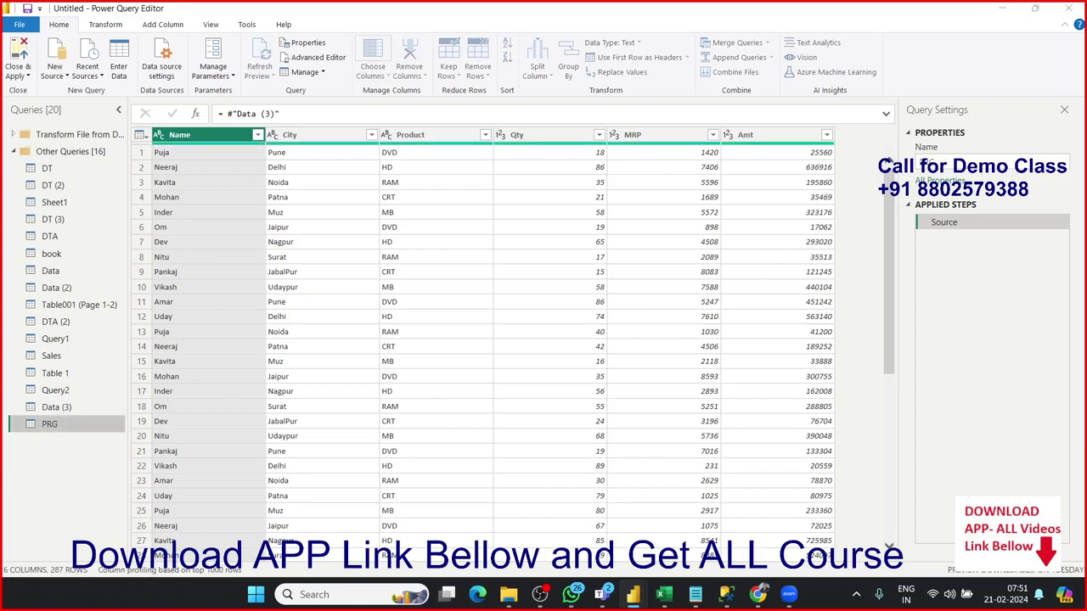
Step: Keep only Product and Qty in PRG, removing Name, City, MRP and Amt
{"action": "left_click", "coordinate": [373, 66]}
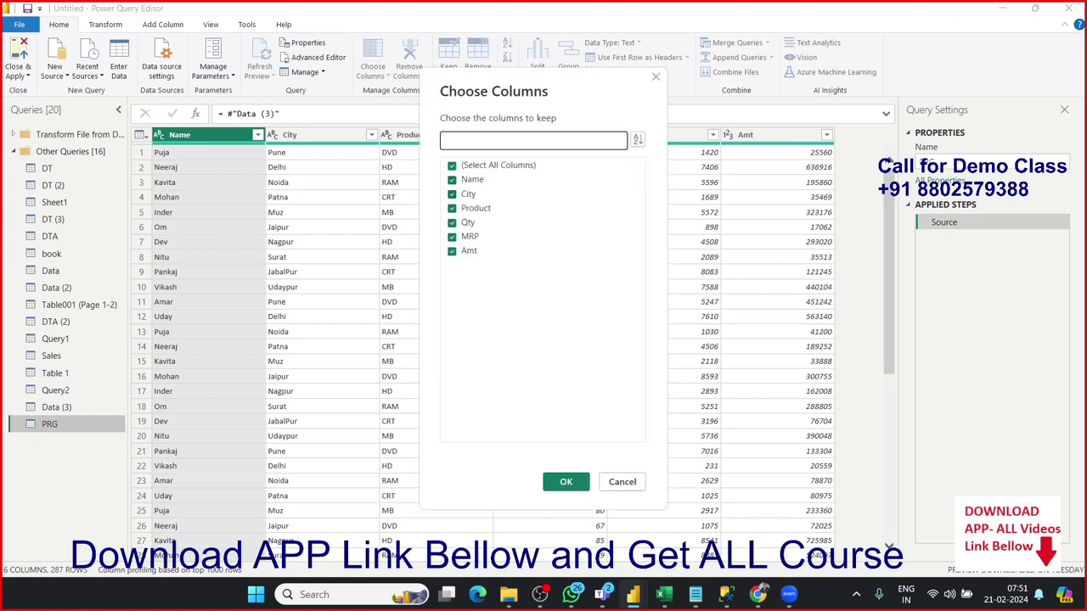
{"action": "left_click", "coordinate": [452, 179]}
{"action": "left_click", "coordinate": [451, 194]}
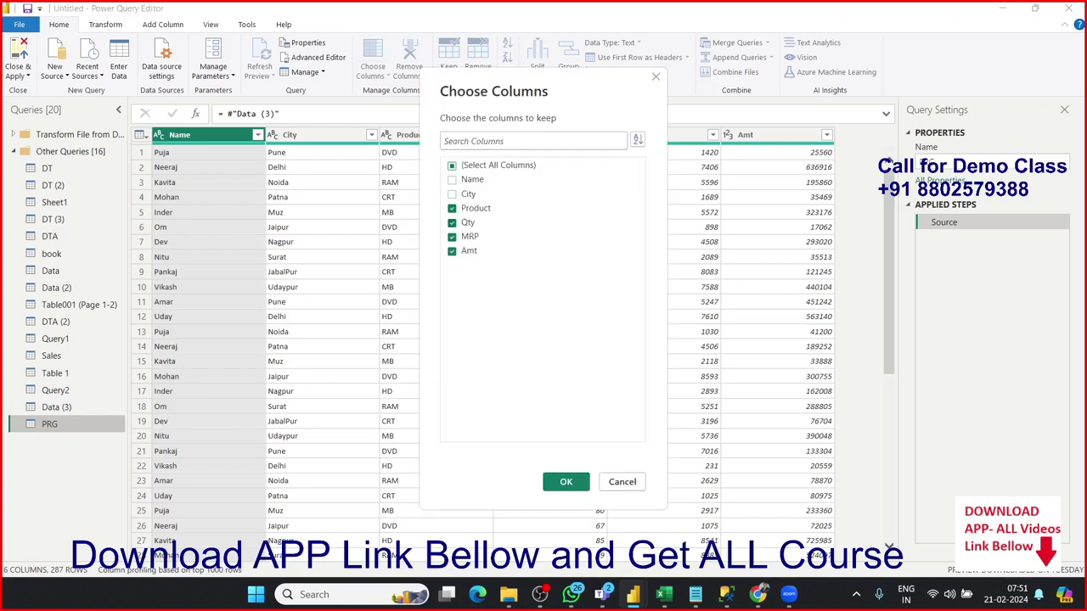
{"action": "left_click", "coordinate": [452, 236]}
{"action": "left_click", "coordinate": [452, 251]}
{"action": "left_click", "coordinate": [565, 482]}
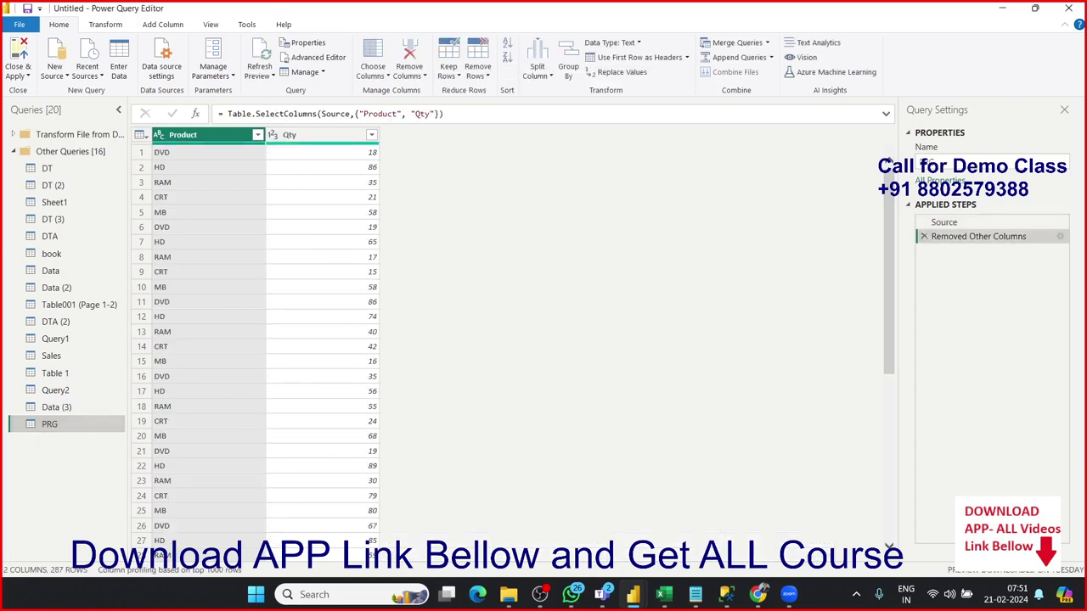
Step: Pivot Product into columns with Sum of Qty, giving DVD, HD, RAM, CRT and MB columns
{"action": "left_click", "coordinate": [105, 24]}
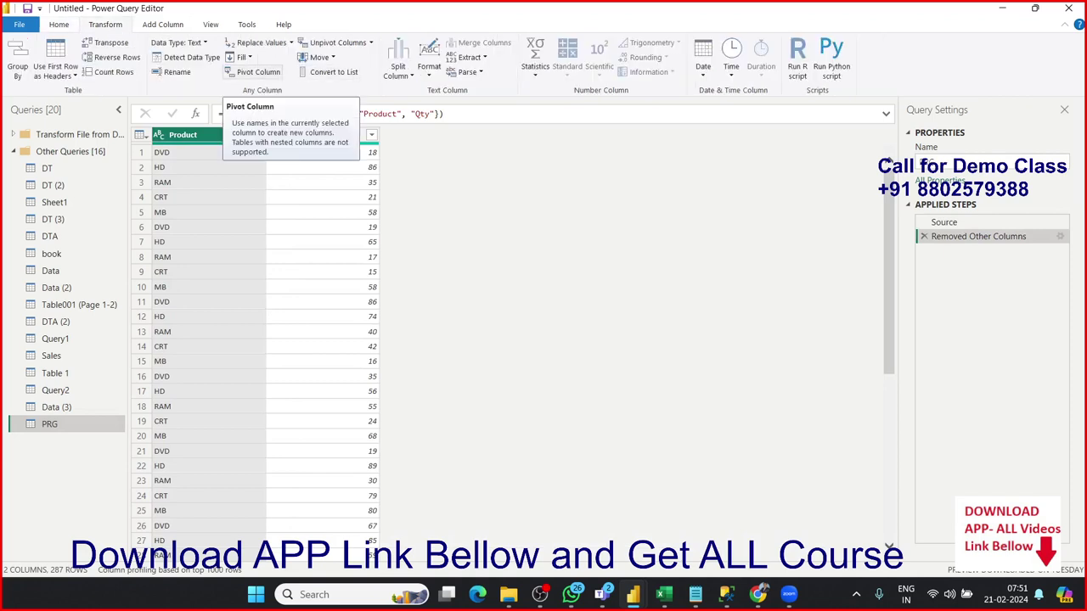
{"action": "left_click", "coordinate": [252, 71]}
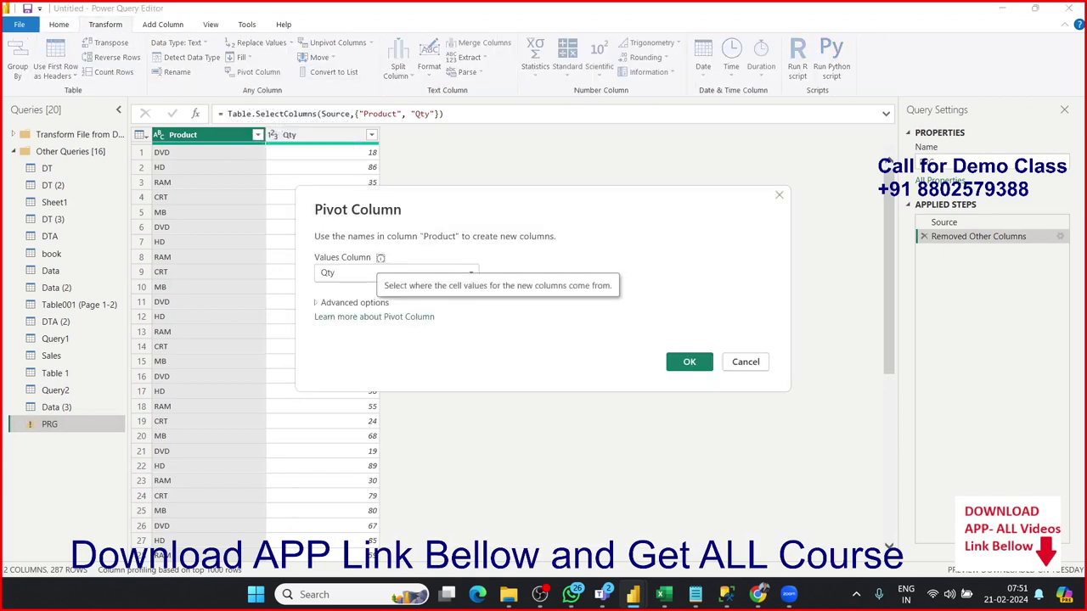
{"action": "left_click", "coordinate": [351, 303]}
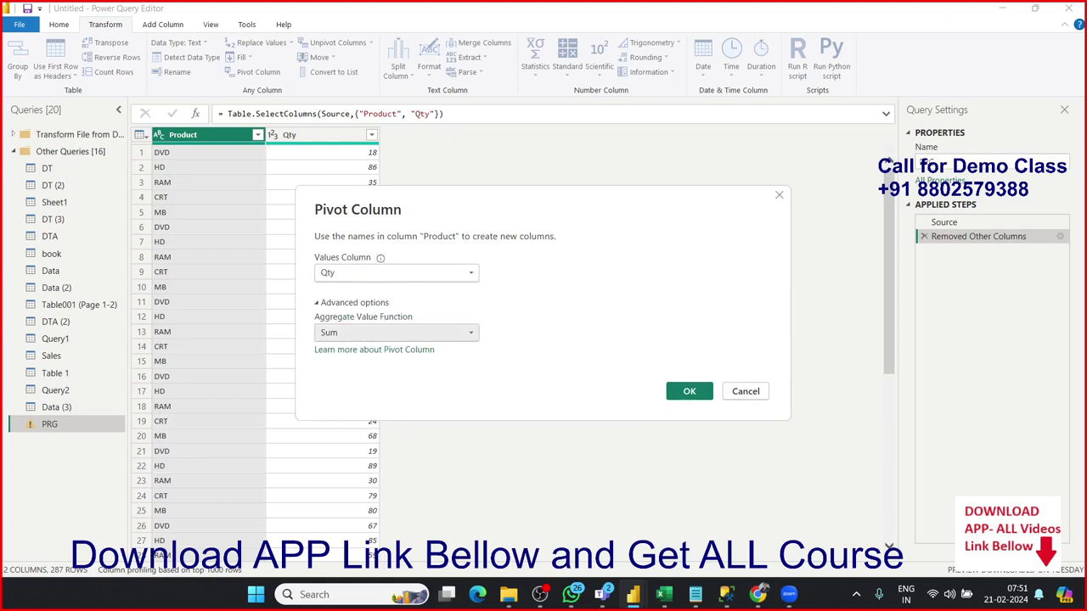
{"action": "left_click", "coordinate": [396, 332]}
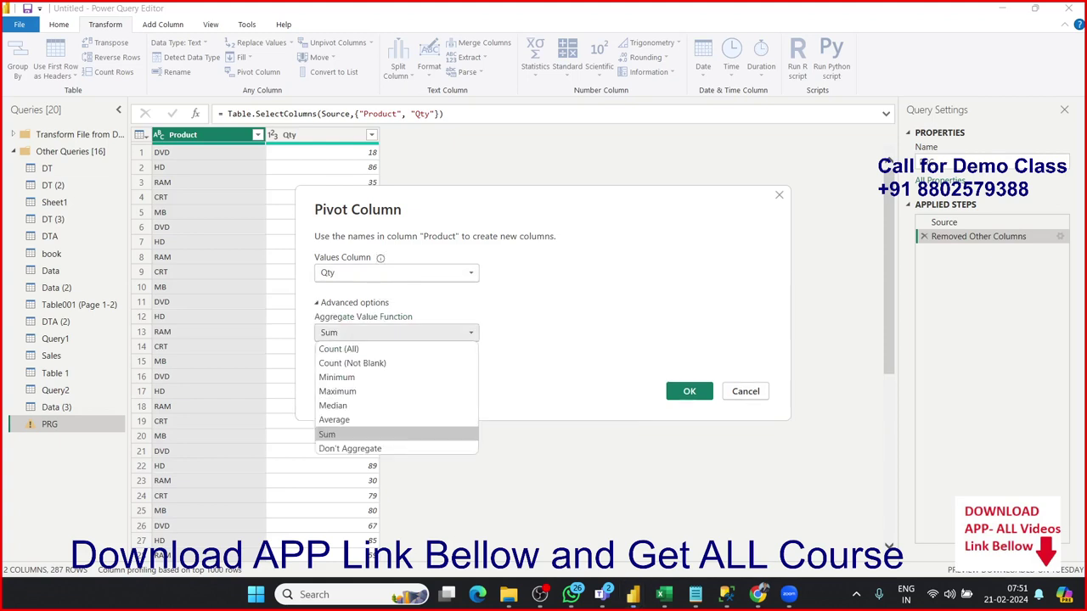
{"action": "left_click", "coordinate": [340, 434]}
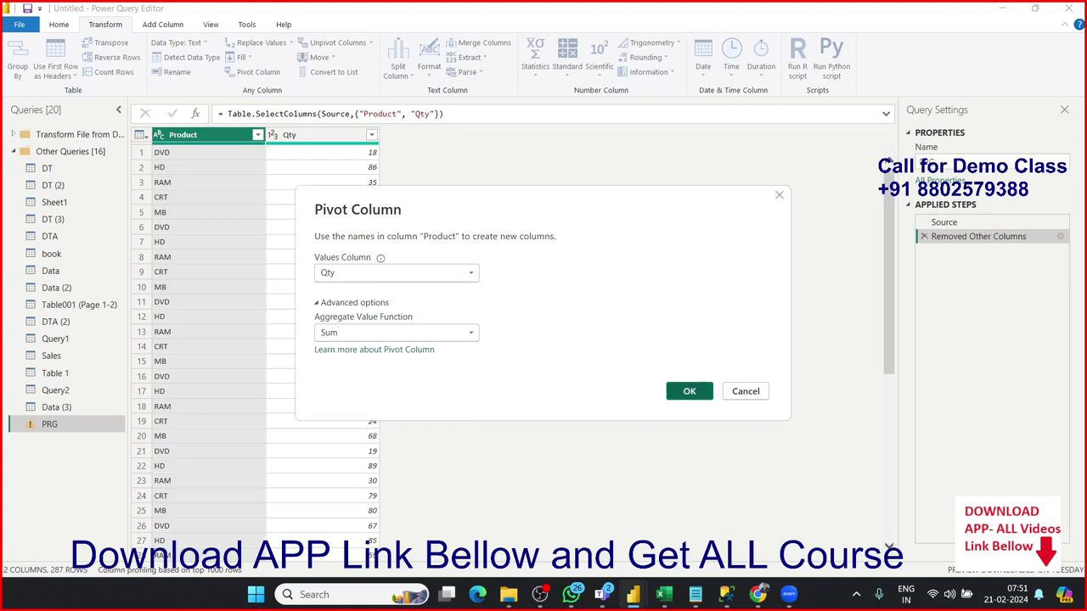
{"action": "left_click", "coordinate": [688, 390]}
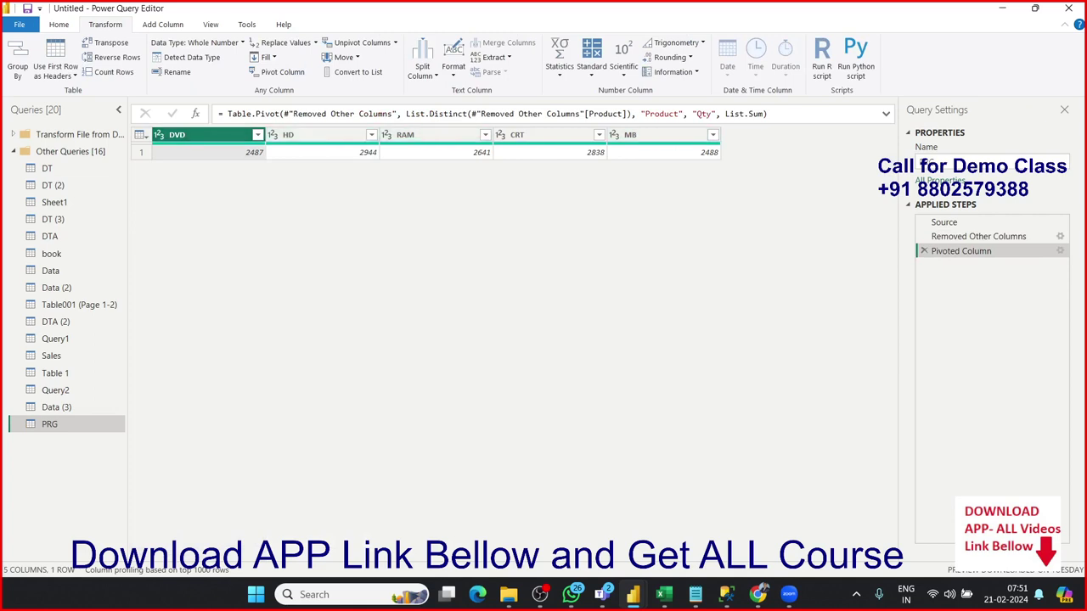
{"action": "left_click", "coordinate": [59, 24]}
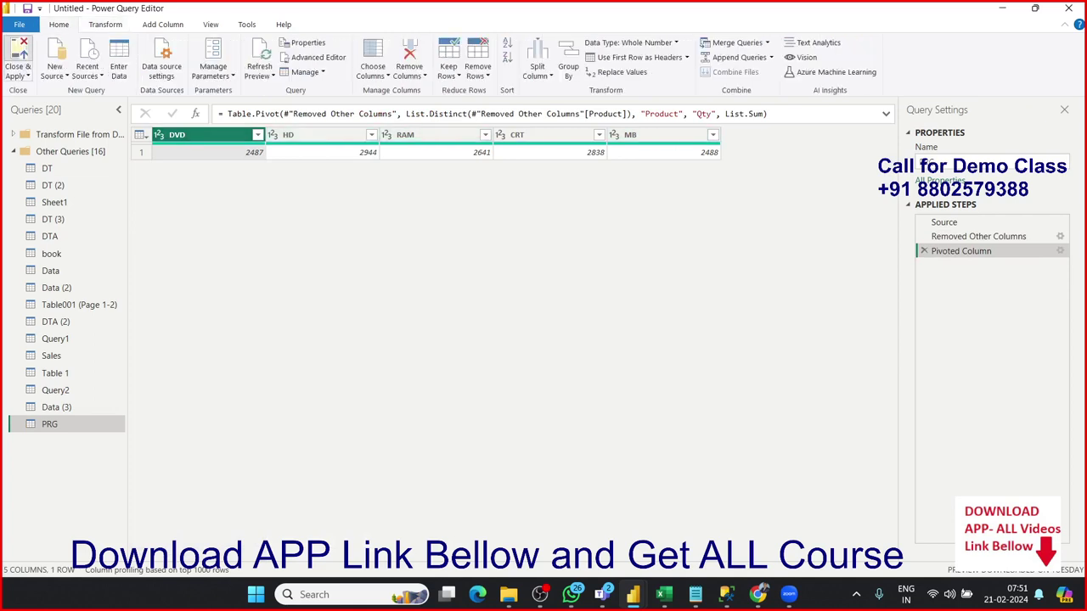
Step: Apply the query changes, return to the report page and add a Card visual
{"action": "left_click", "coordinate": [19, 55]}
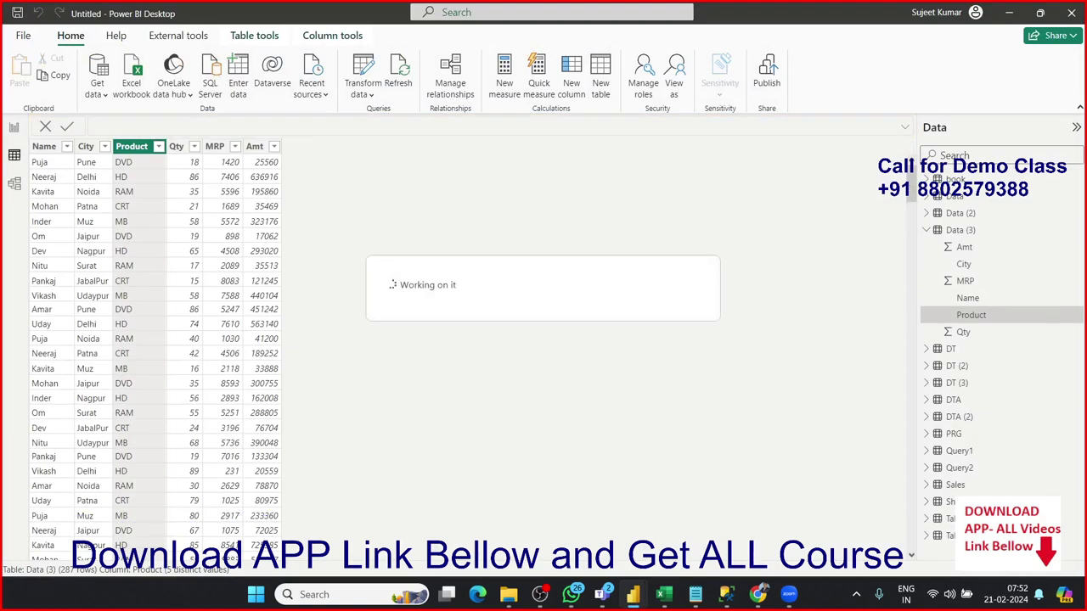
{"action": "left_click", "coordinate": [14, 128]}
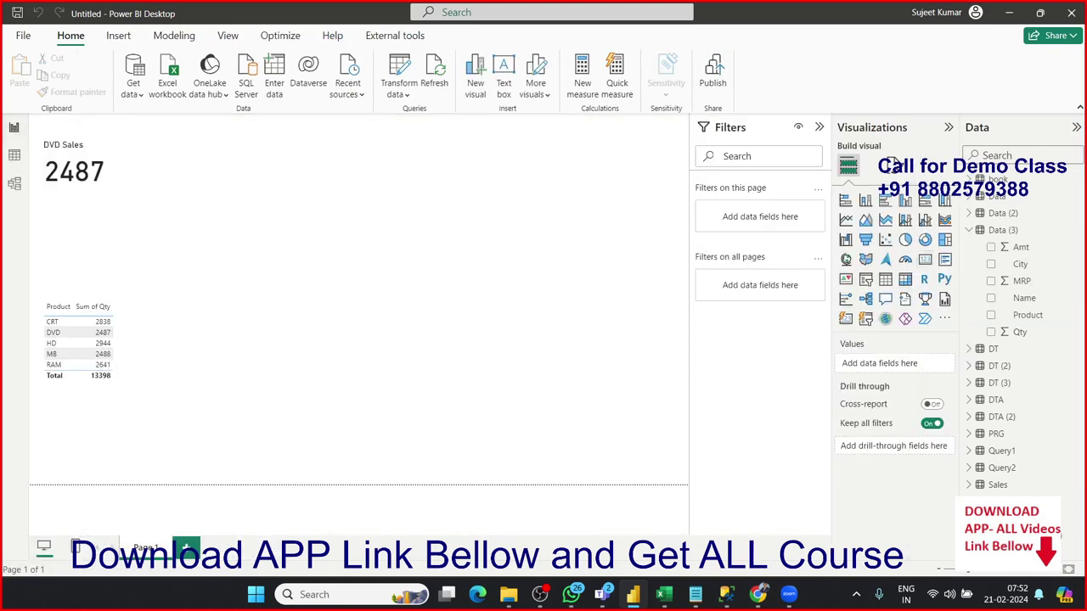
{"action": "left_click", "coordinate": [925, 259]}
Step: Place the new card beside DVD Sales and fill it with PRG's CRT total (2838)
{"action": "left_click_drag", "start_coordinate": [114, 252], "coordinate": [290, 252]}
{"action": "left_click_drag", "start_coordinate": [161, 255], "coordinate": [270, 168]}
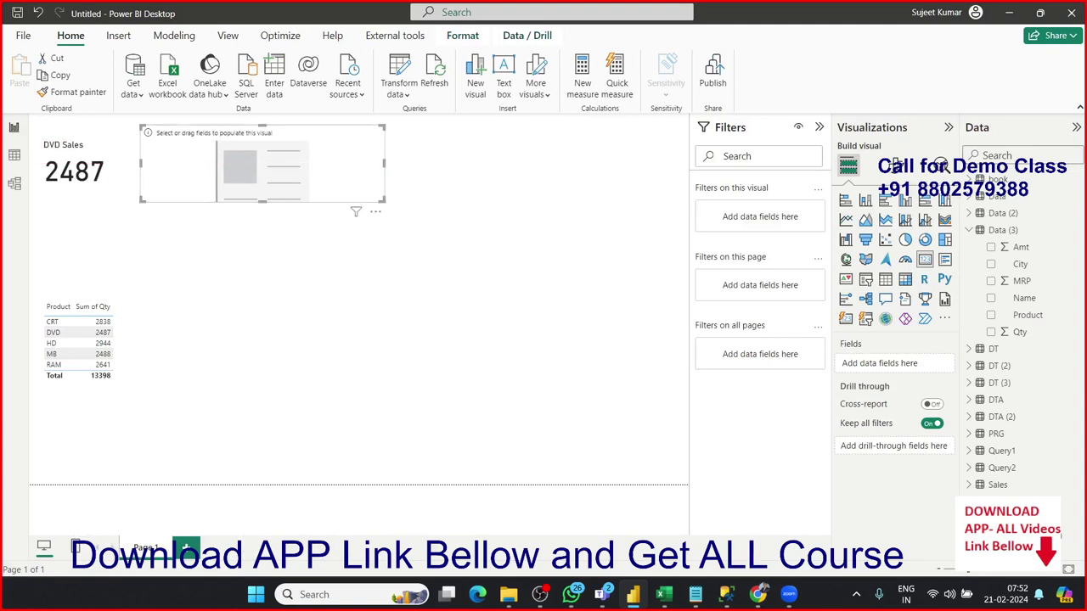
{"action": "left_click_drag", "start_coordinate": [291, 161], "coordinate": [275, 161]}
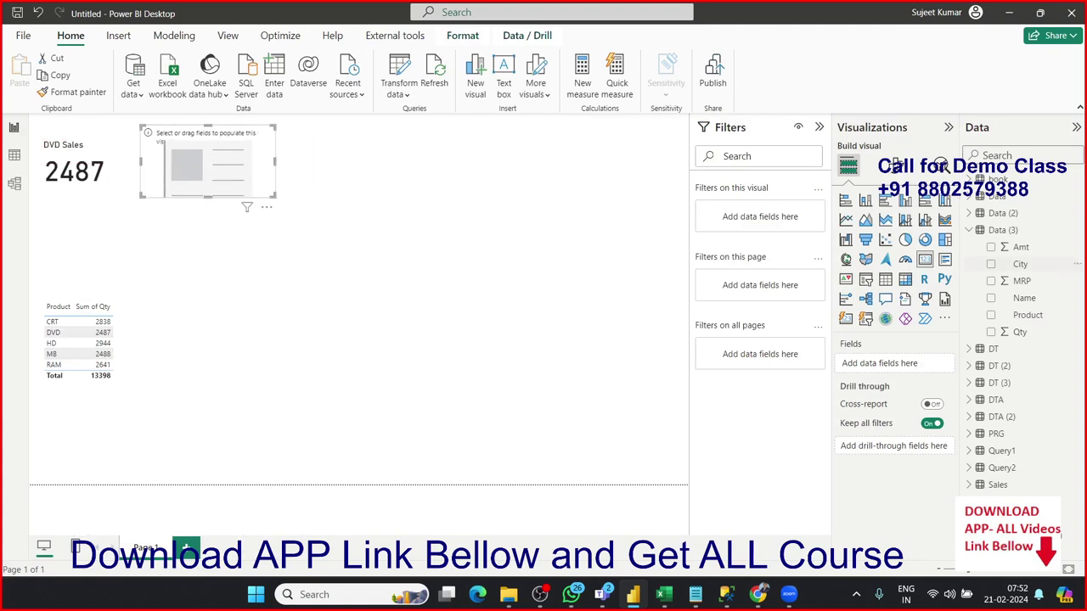
{"action": "left_click", "coordinate": [969, 230]}
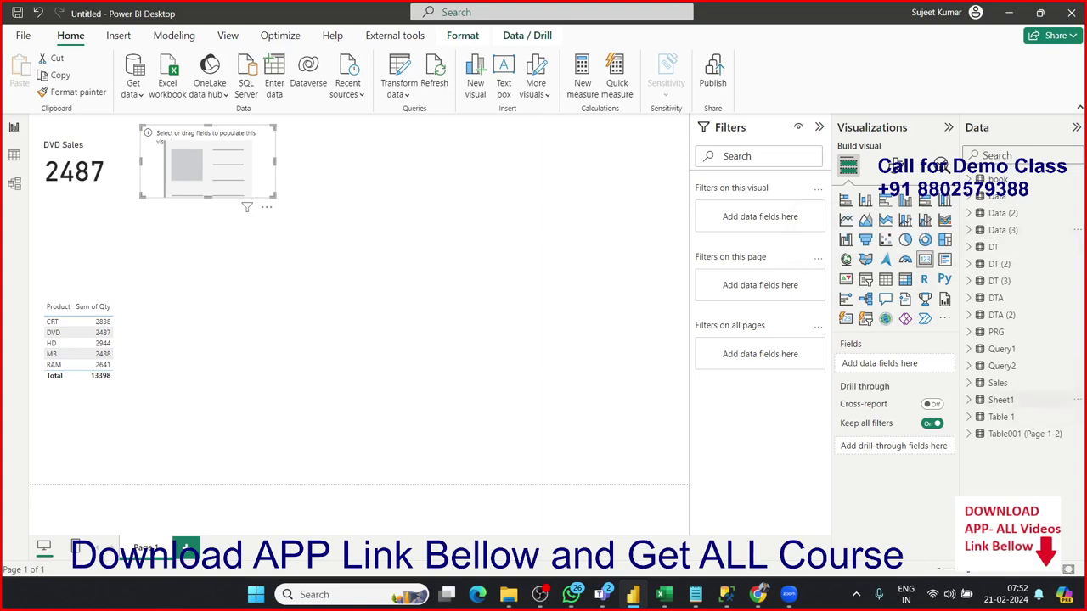
{"action": "left_click", "coordinate": [969, 331]}
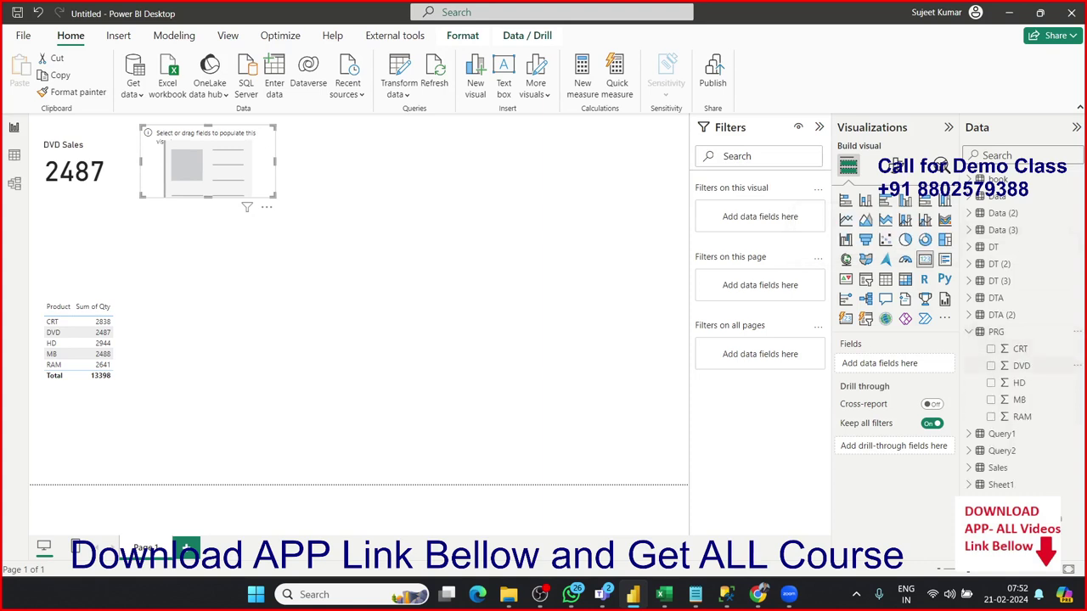
{"action": "left_click_drag", "start_coordinate": [1020, 348], "coordinate": [204, 170]}
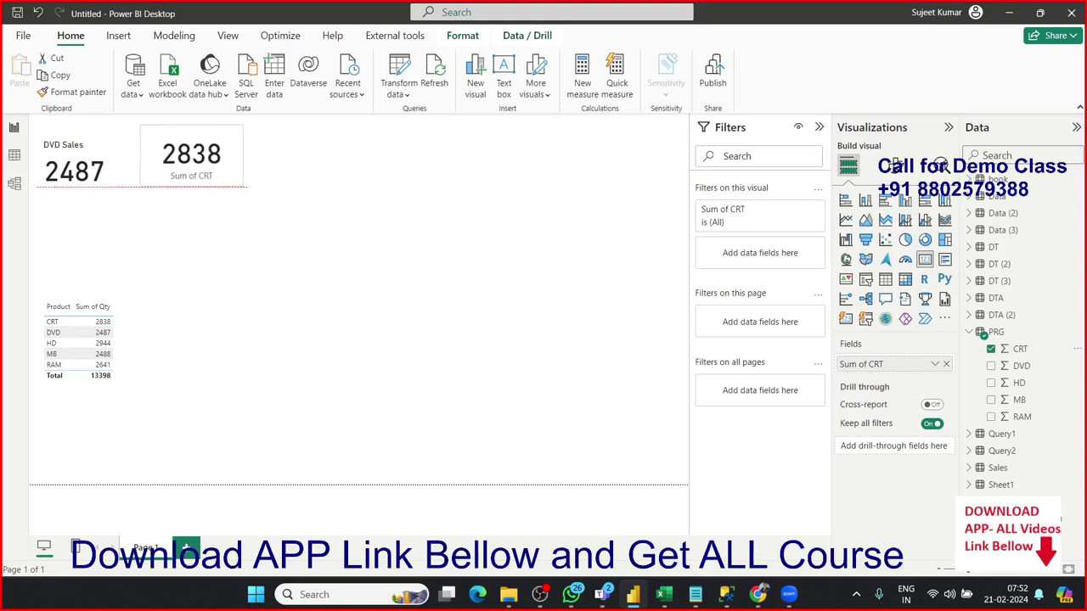
{"action": "key", "text": "Escape"}
Step: Add a second card showing Sum of DVD (2487) next to the CRT card
{"action": "left_click", "coordinate": [925, 259]}
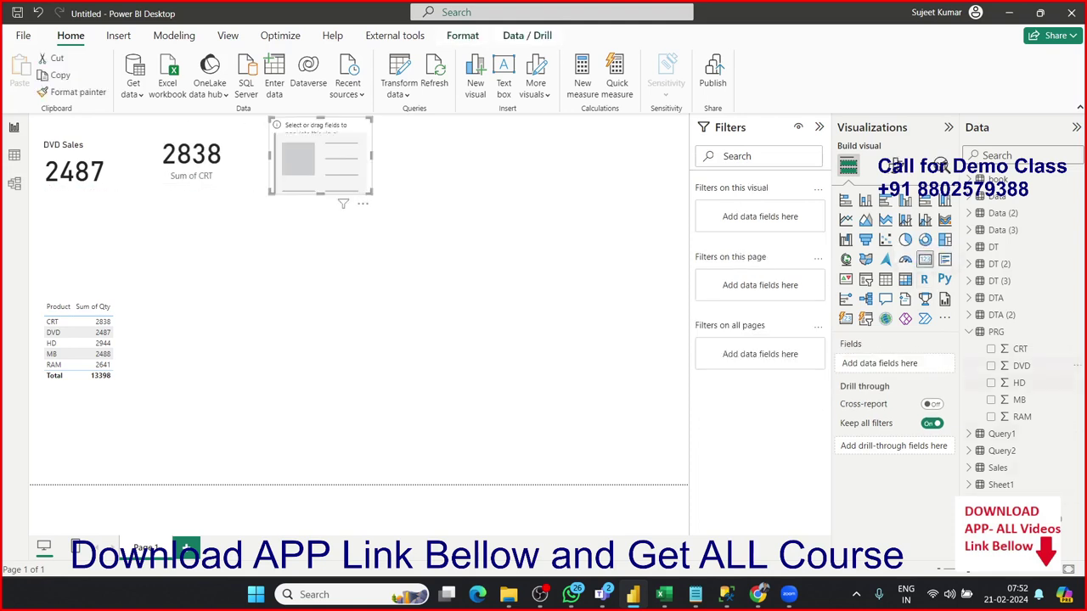
{"action": "left_click_drag", "start_coordinate": [1021, 366], "coordinate": [306, 166]}
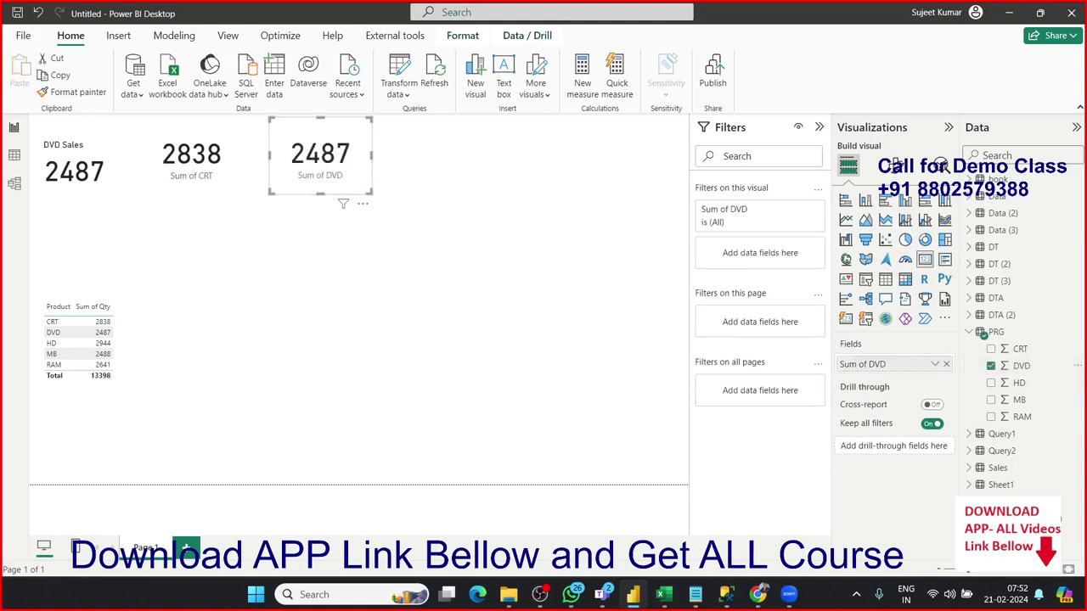
{"action": "left_click_drag", "start_coordinate": [320, 166], "coordinate": [288, 165]}
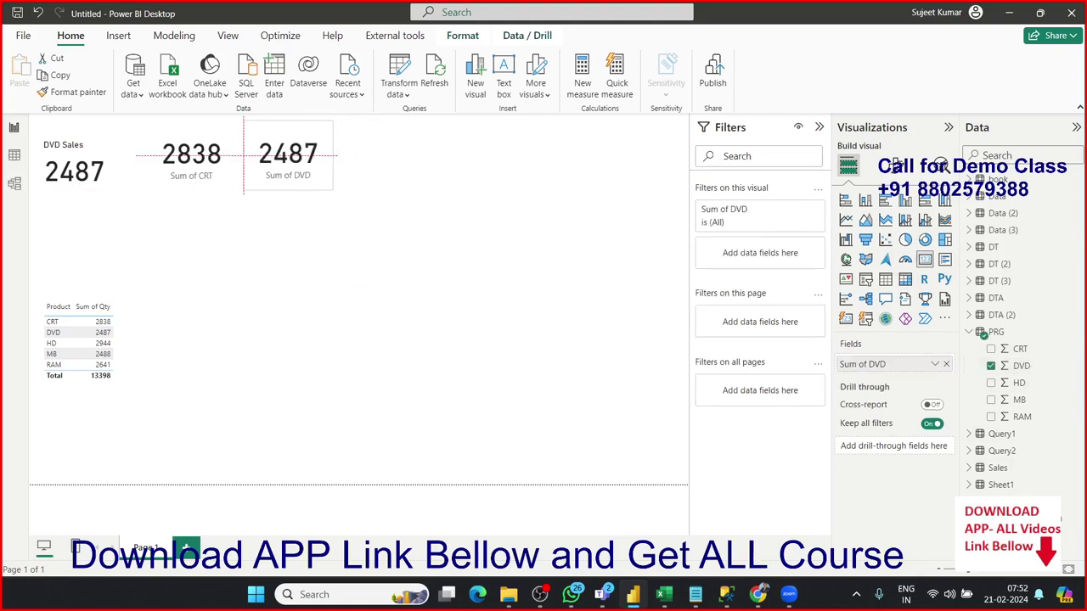
{"action": "left_click", "coordinate": [509, 297]}
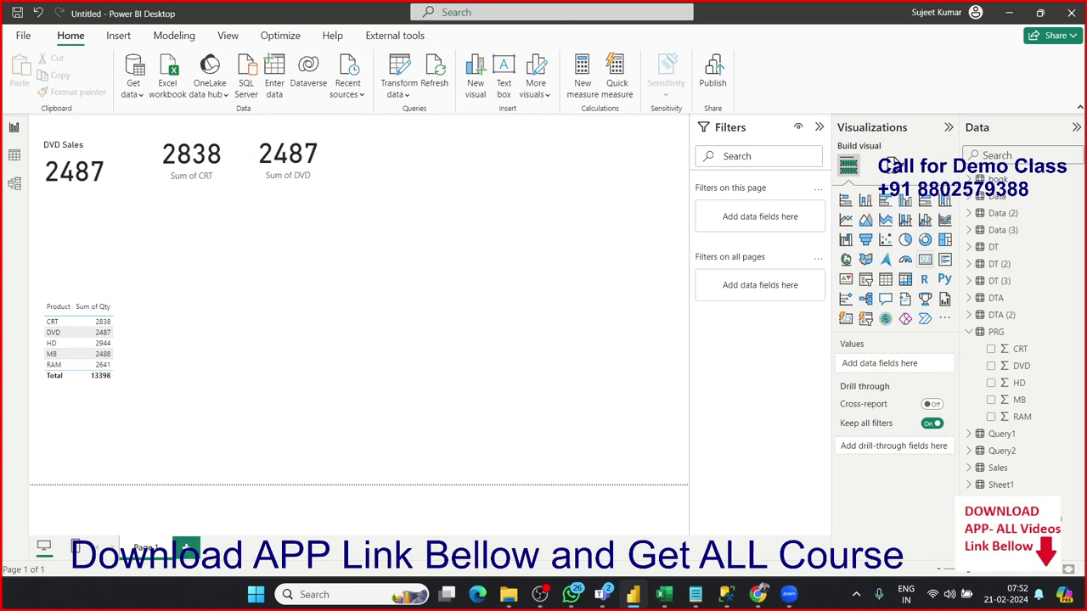
Step: Add cards for Sum of HD (2944) and Sum of MB (2488) beside the DVD card
{"action": "left_click", "coordinate": [924, 259]}
{"action": "left_click_drag", "start_coordinate": [411, 161], "coordinate": [383, 158]}
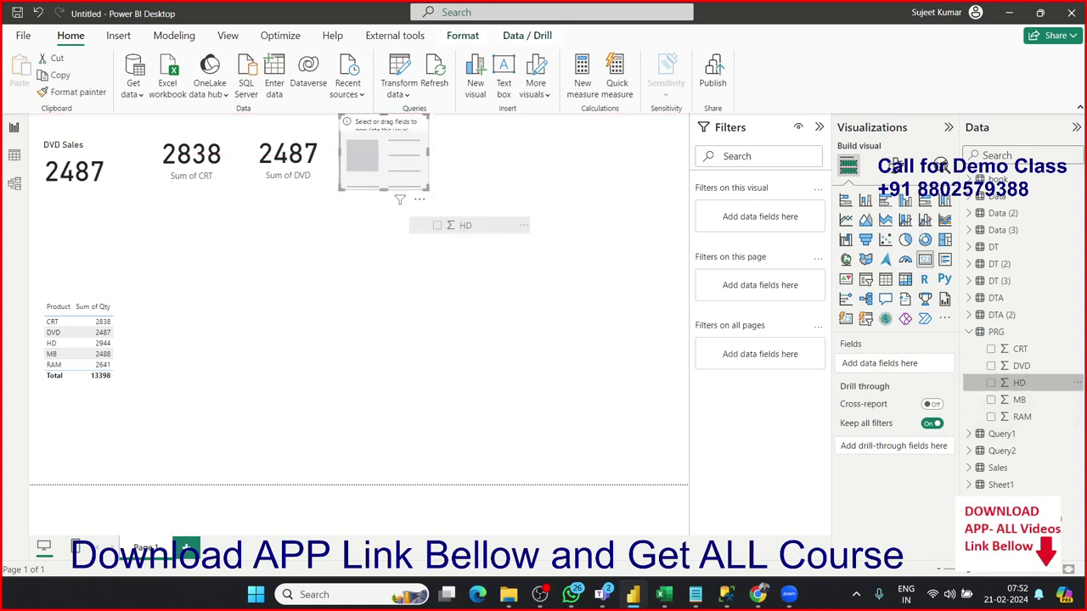
{"action": "left_click_drag", "start_coordinate": [1019, 382], "coordinate": [386, 157]}
{"action": "key", "text": "Escape"}
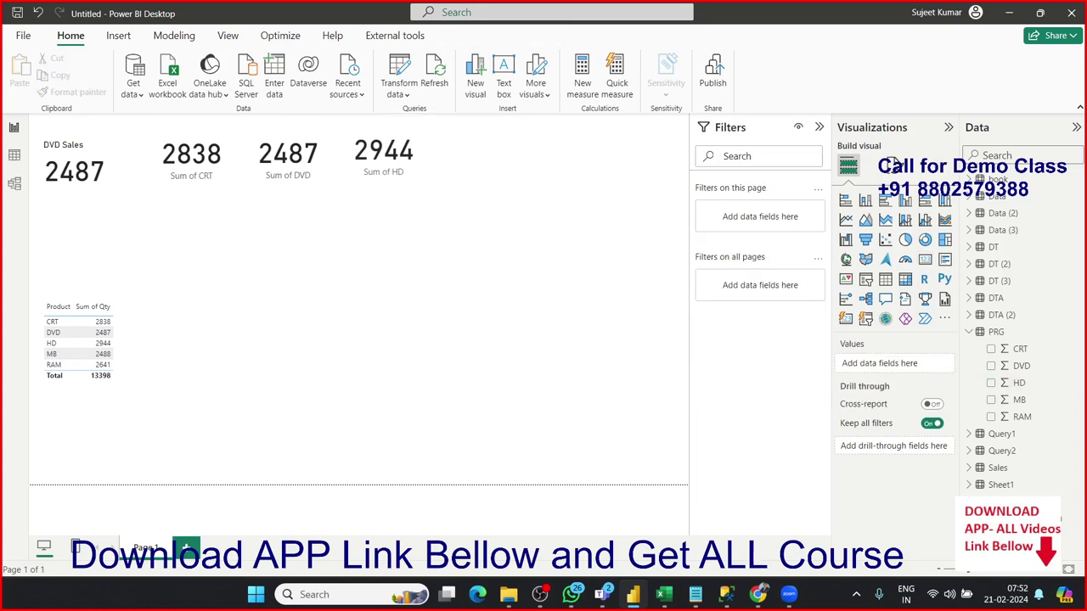
{"action": "left_click", "coordinate": [925, 259]}
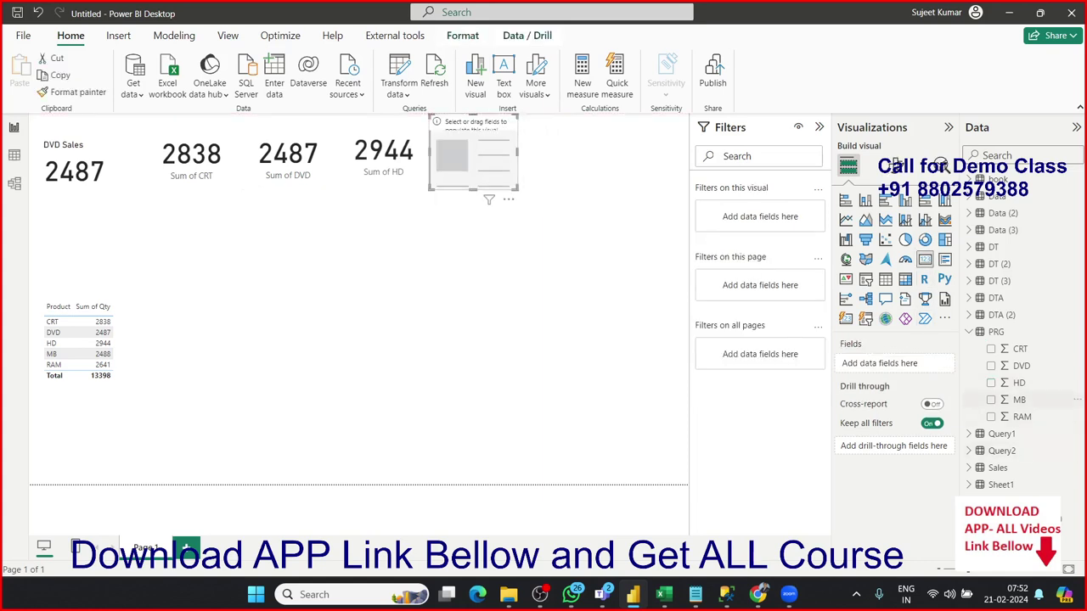
{"action": "left_click_drag", "start_coordinate": [1019, 400], "coordinate": [467, 157]}
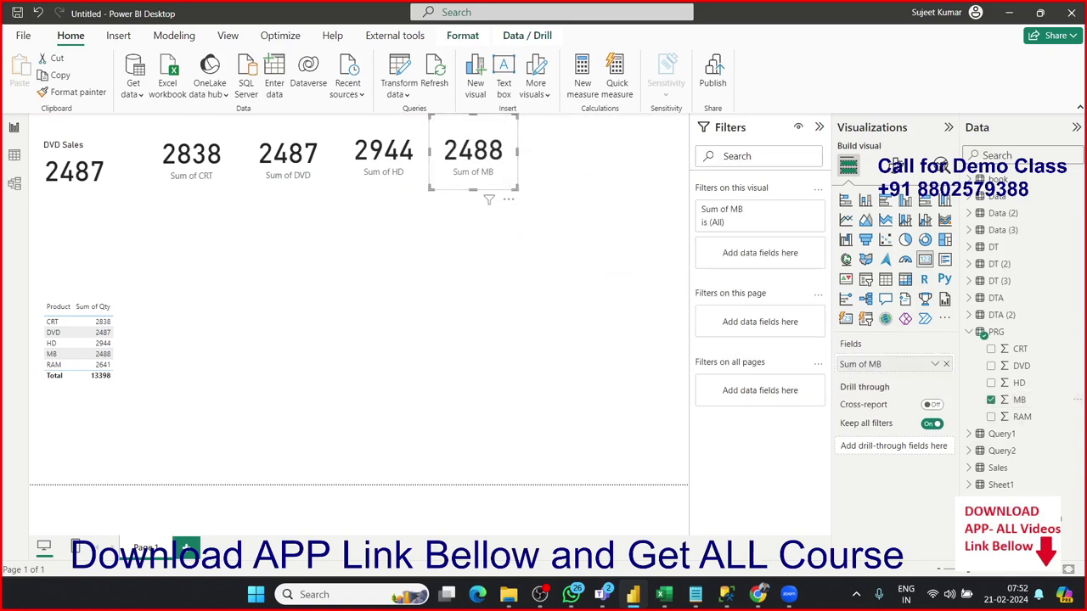
{"action": "key", "text": "Escape"}
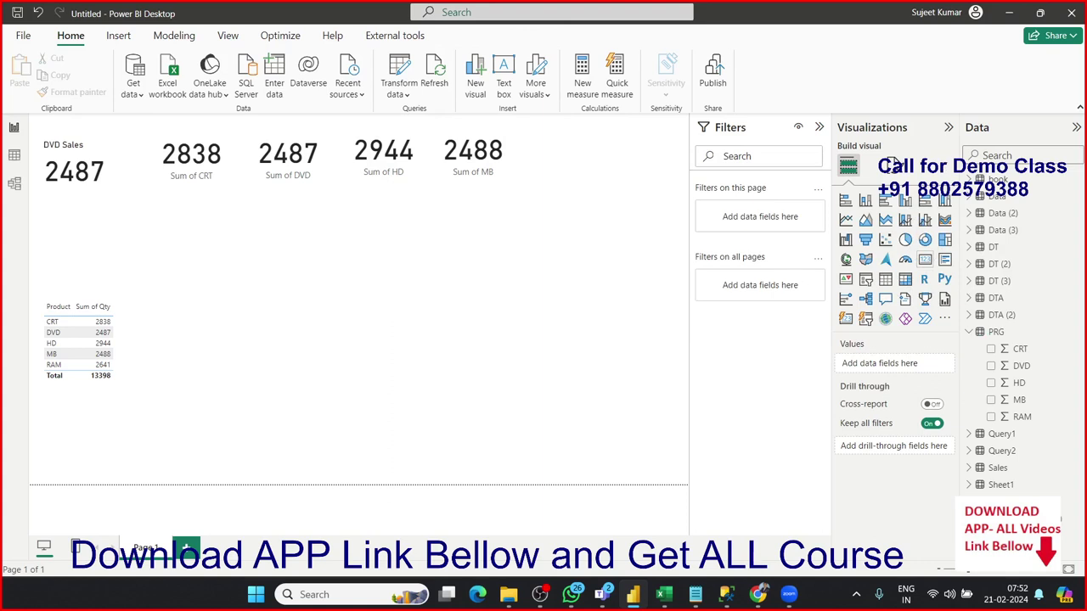
Step: Add a final Sum of RAM (2641) card, aligned and sized to match the row
{"action": "left_click", "coordinate": [925, 259]}
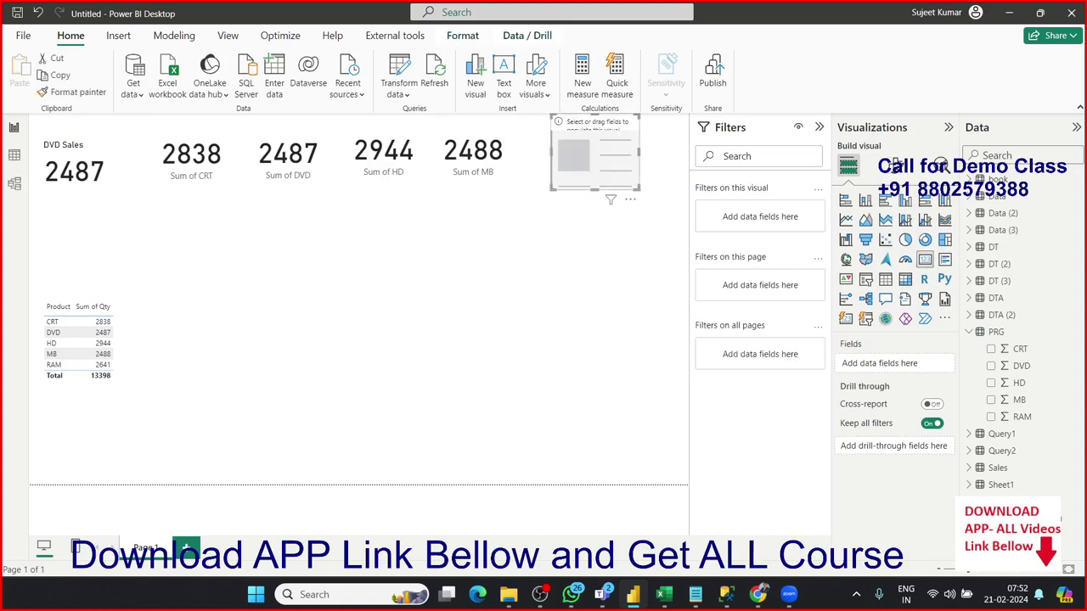
{"action": "left_click_drag", "start_coordinate": [595, 152], "coordinate": [576, 164]}
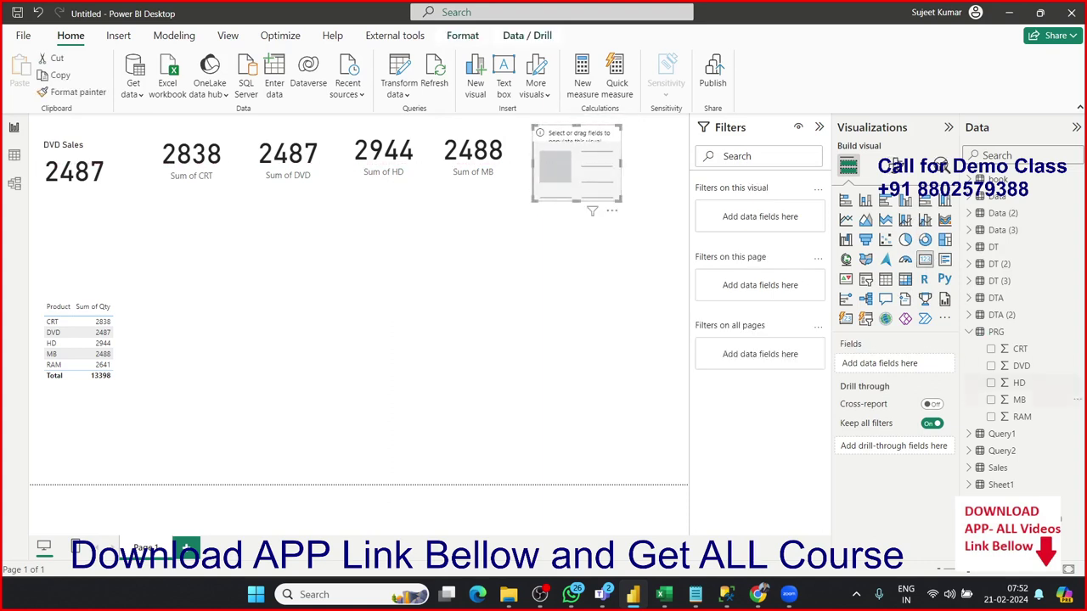
{"action": "left_click_drag", "start_coordinate": [1021, 417], "coordinate": [565, 170]}
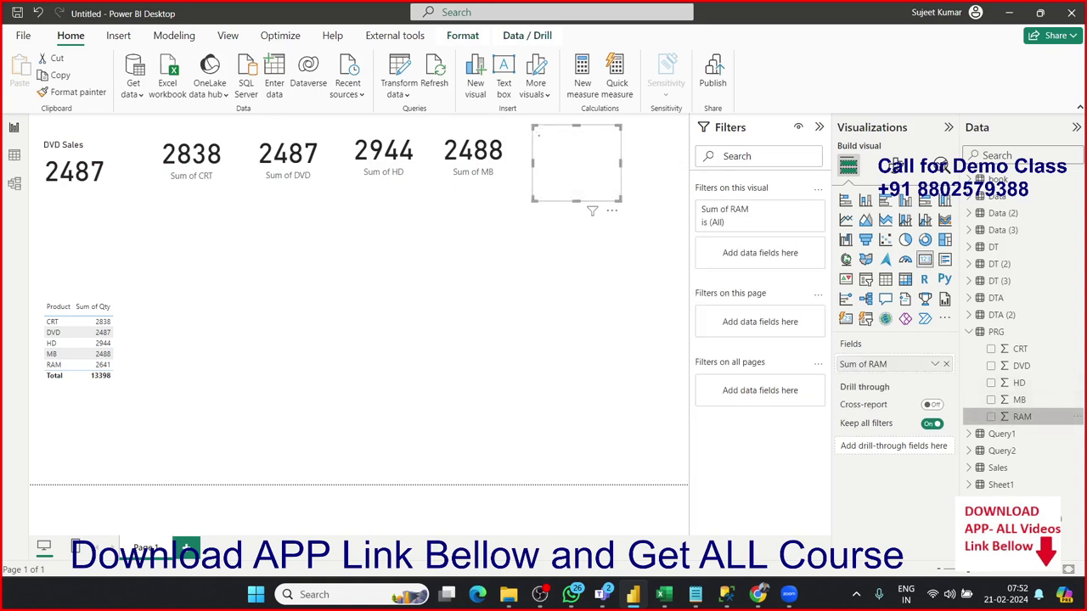
{"action": "left_click_drag", "start_coordinate": [621, 200], "coordinate": [626, 189]}
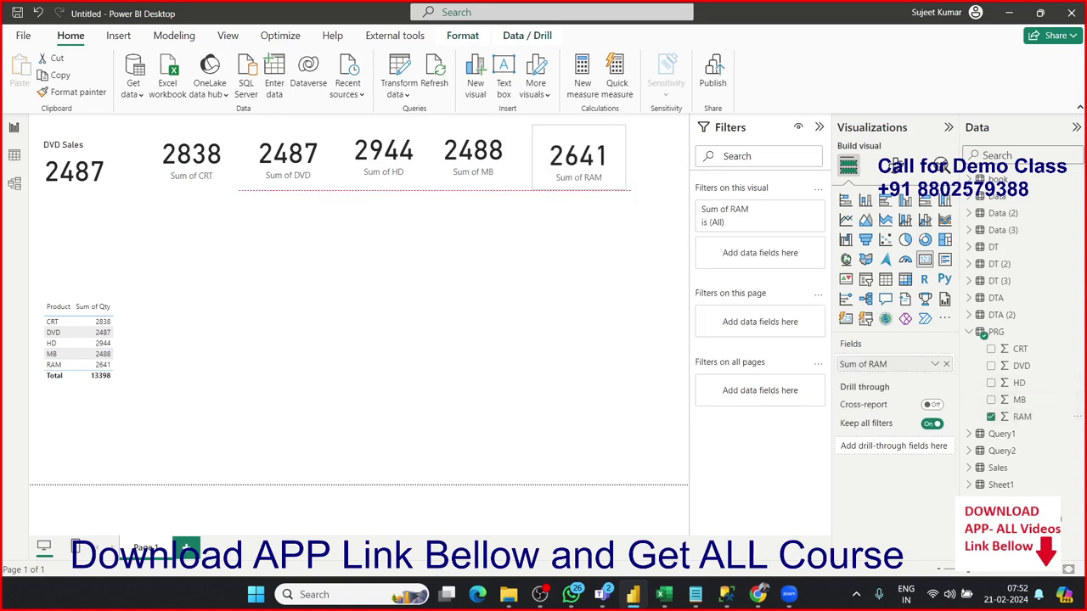
{"action": "key", "text": "Escape"}
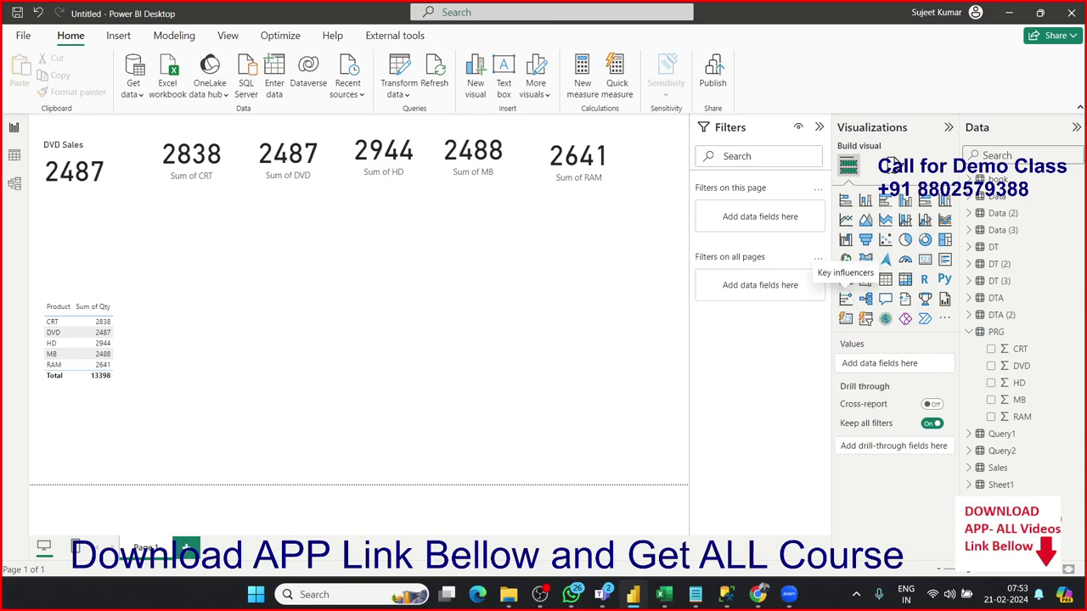
{"action": "left_click", "coordinate": [13, 155]}
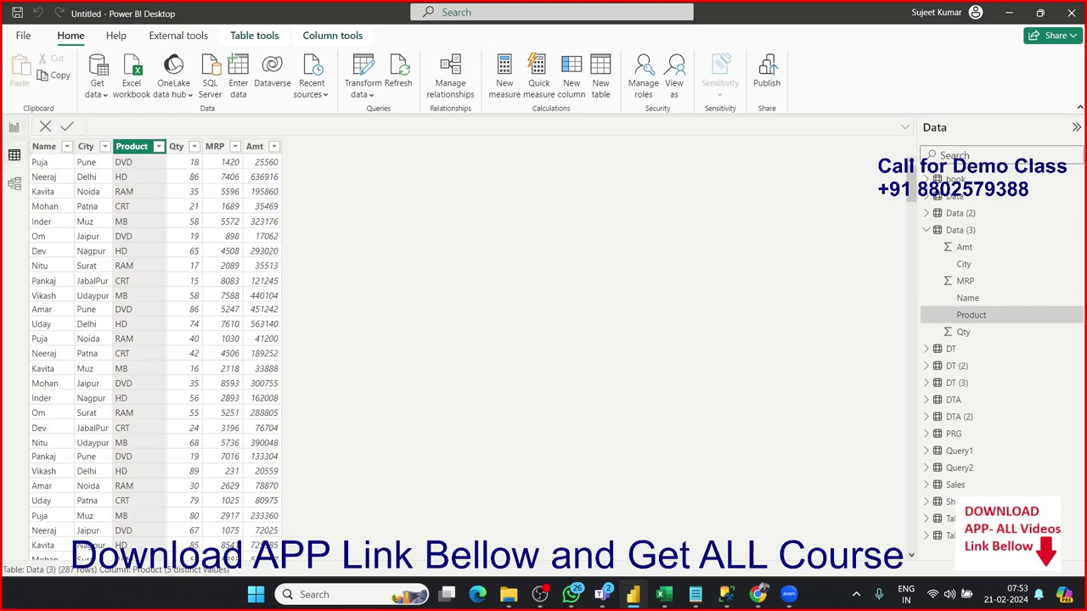
{"action": "left_click", "coordinate": [13, 127]}
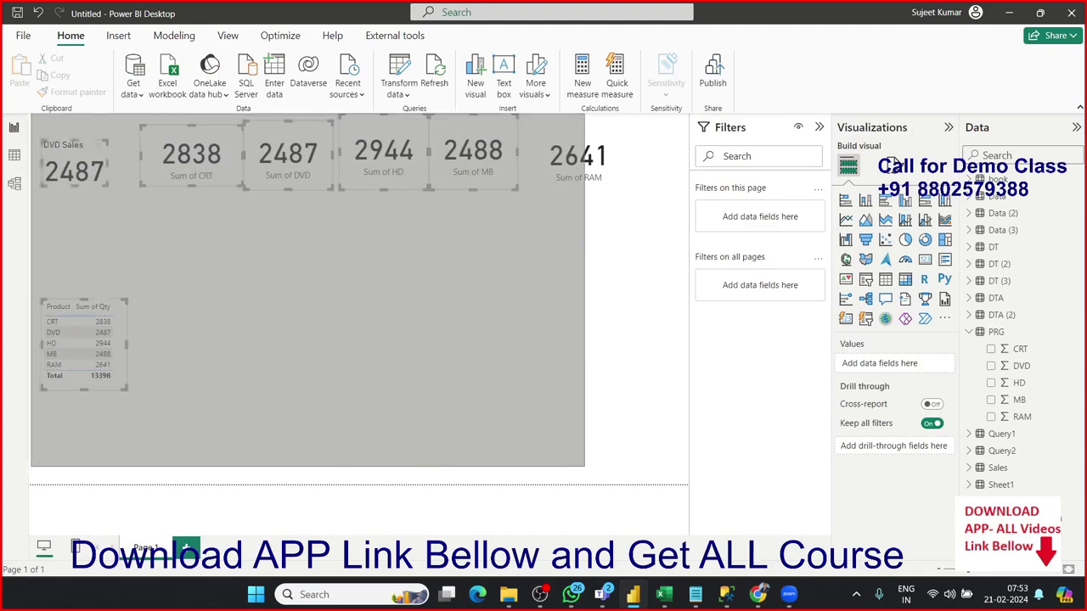
{"action": "key", "text": "Escape"}
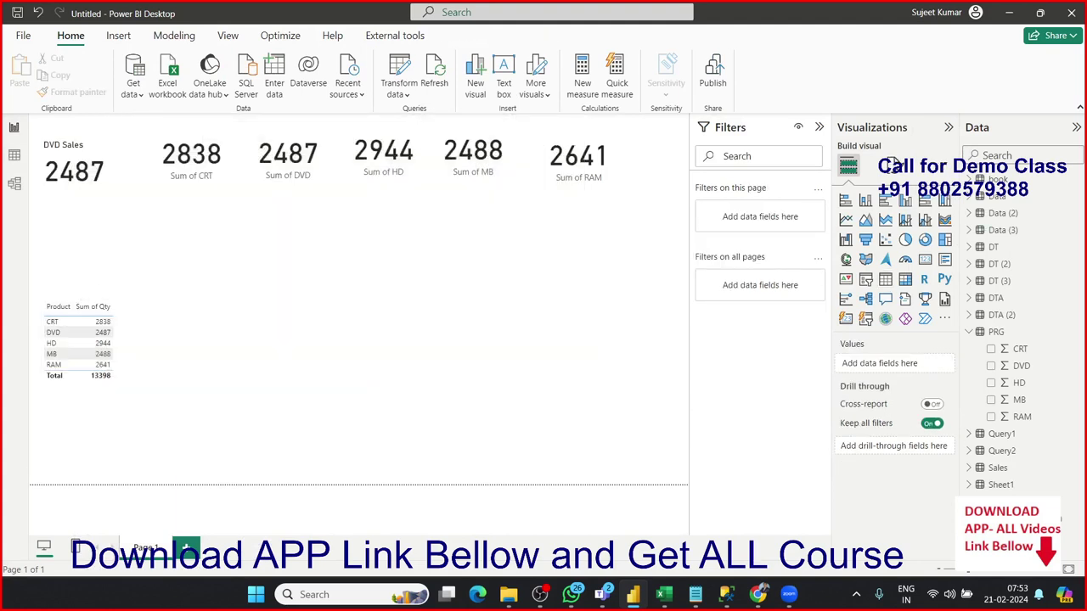